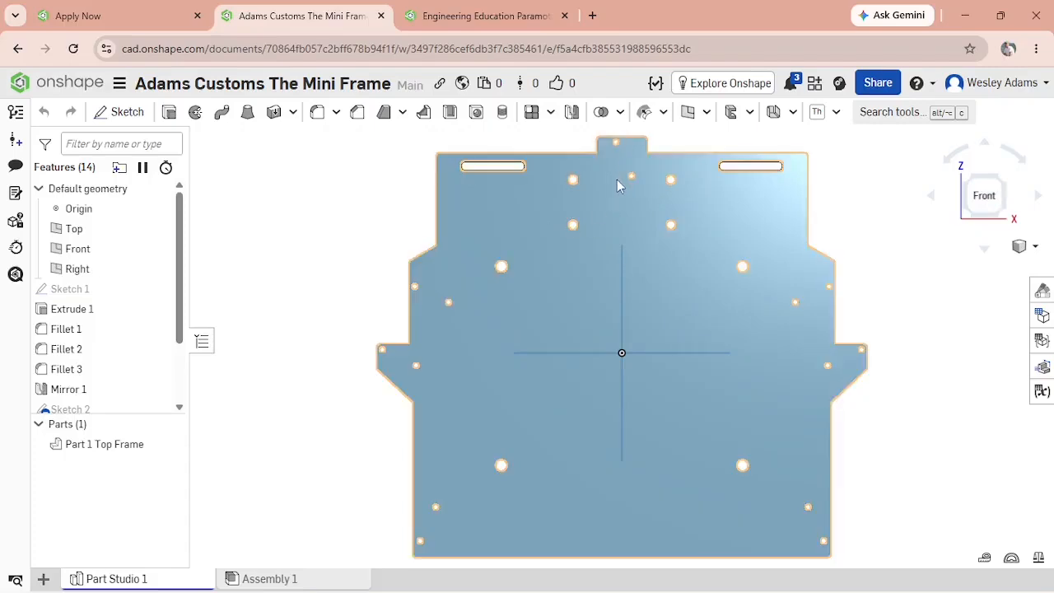
# Start a sketch on the plate's back face and draw a corner rectangle about 0.86 by 1.35 in enclosing the two small holes near the tab.
pyautogui.scroll(5, 616, 180)
pyautogui.scroll(-3, 617, 156)
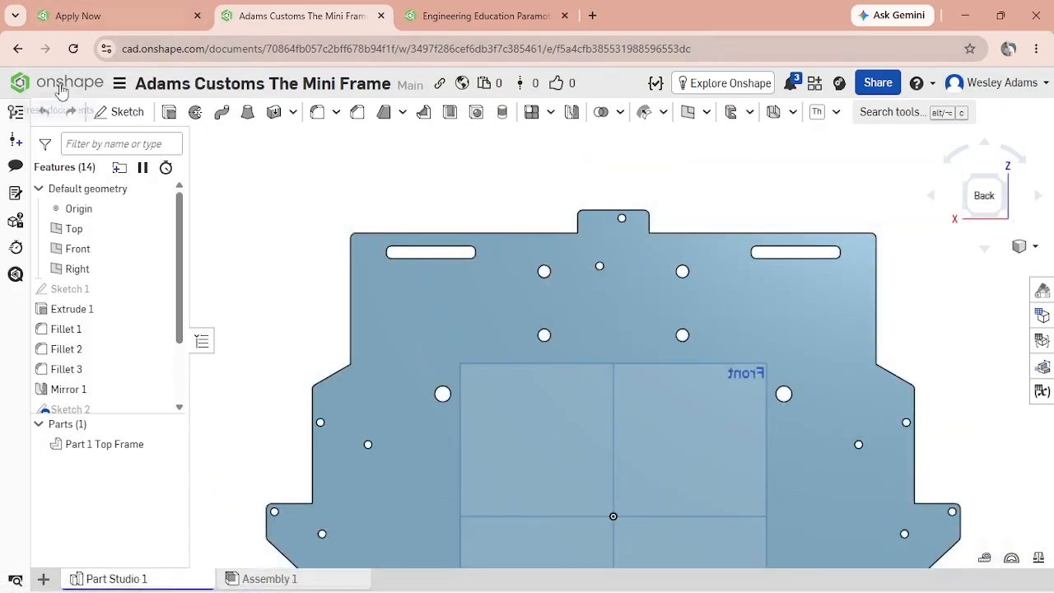
pyautogui.click(97, 110)
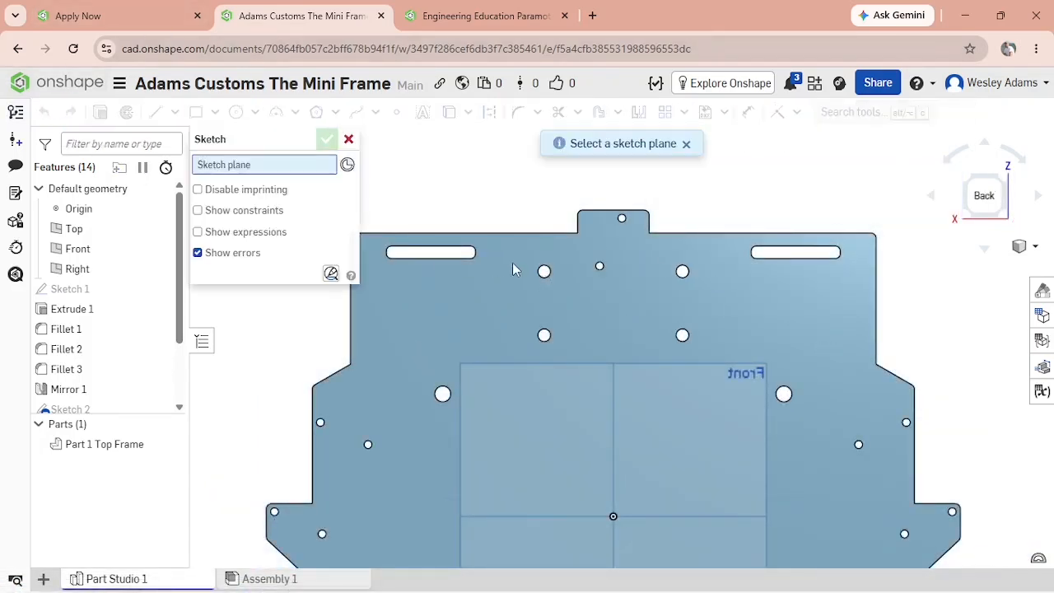
pyautogui.click(575, 268)
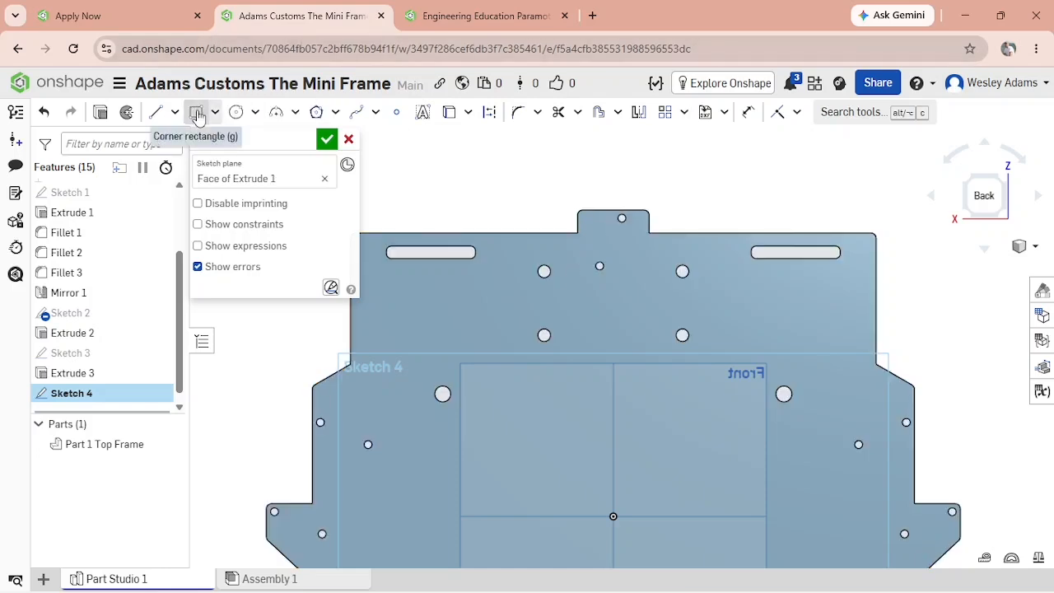
pyautogui.click(197, 116)
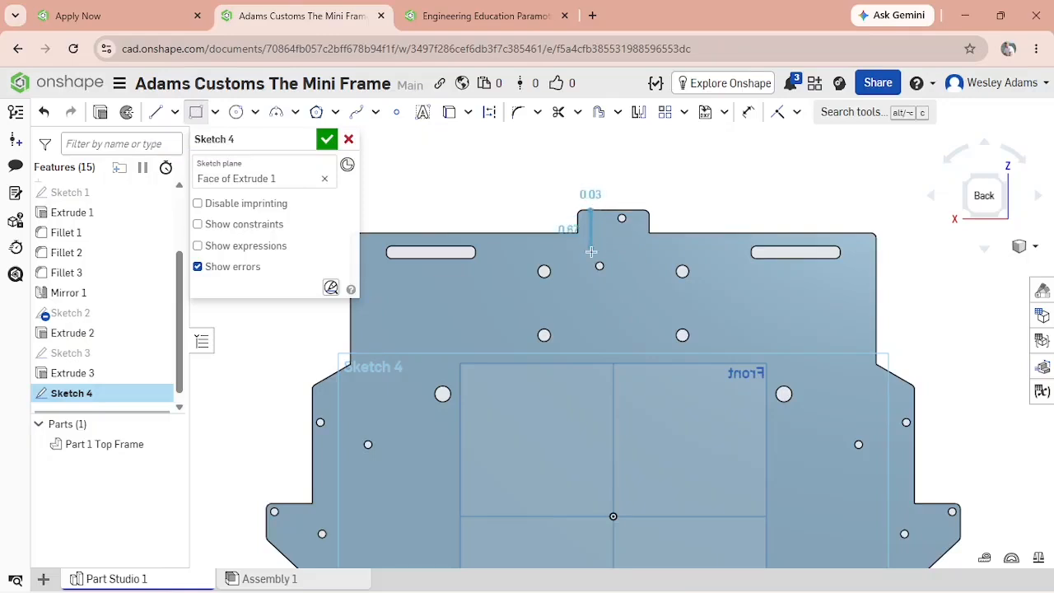
pyautogui.click(633, 280)
# Sketch a circle about 0.18 in in diameter, concentric with the lower small hole inside the rectangle.
pyautogui.scroll(3, 708, 195)
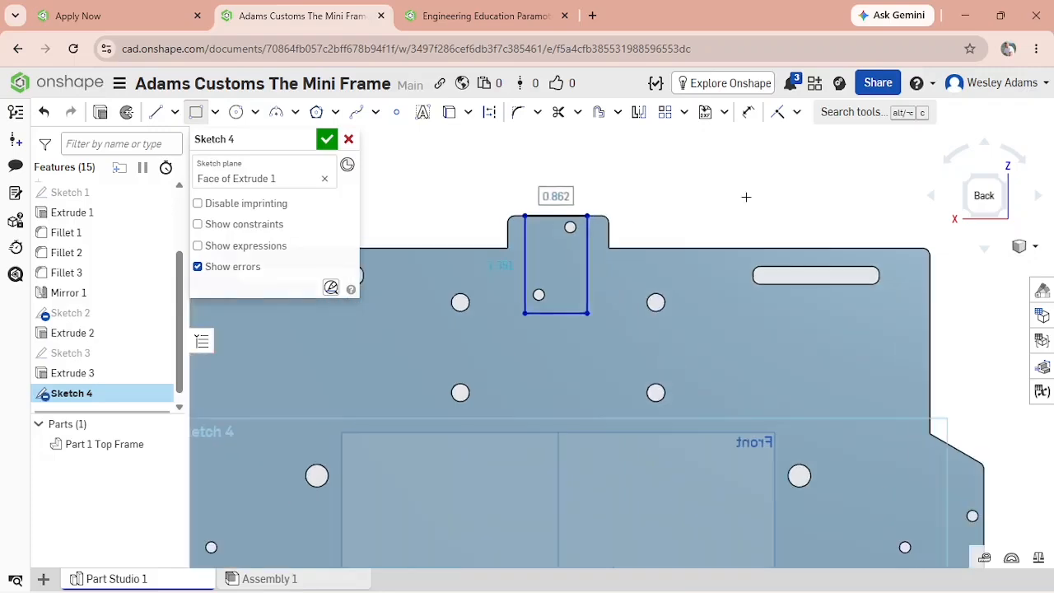
pyautogui.scroll(2, 592, 182)
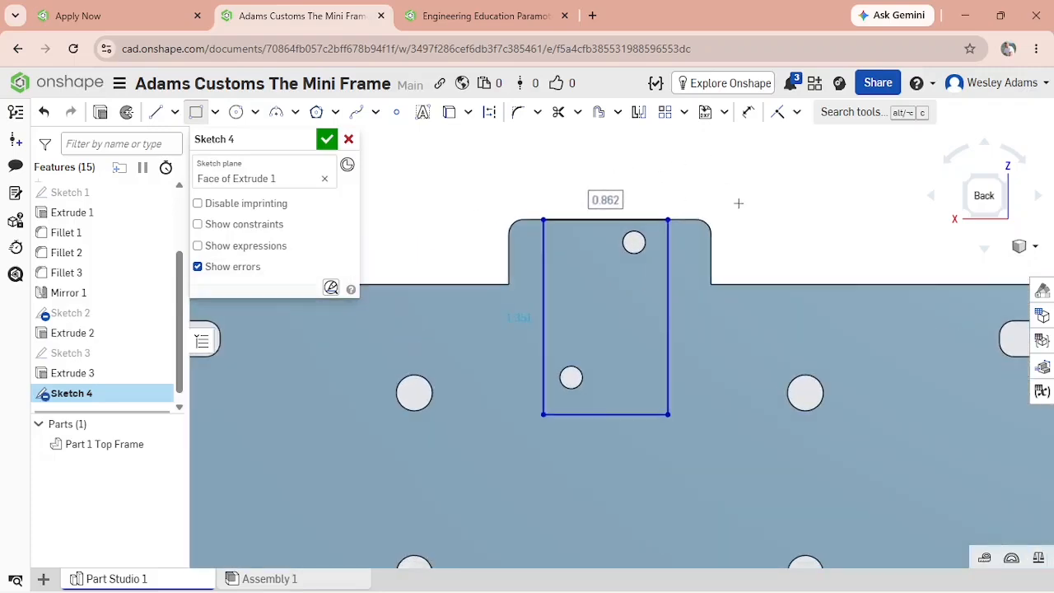
pyautogui.scroll(1, 756, 216)
pyautogui.scroll(5, 535, 404)
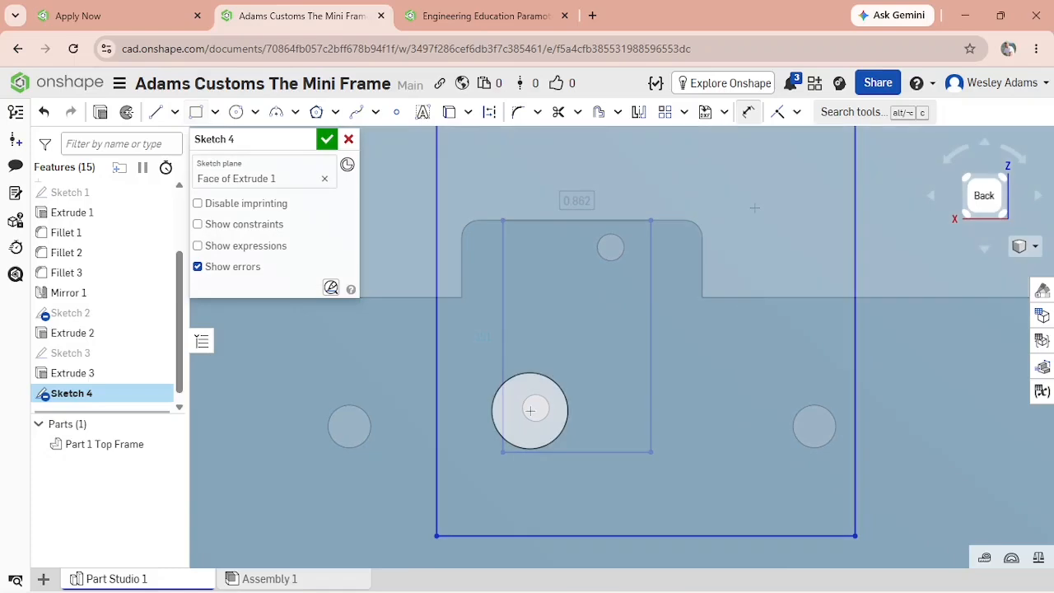
pyautogui.press('d')
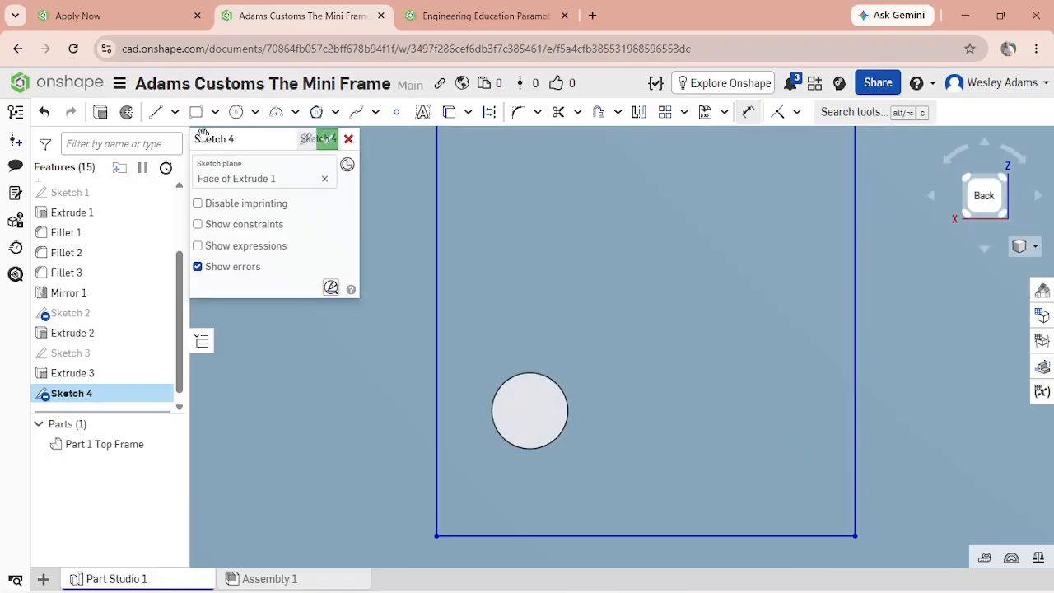
pyautogui.click(235, 113)
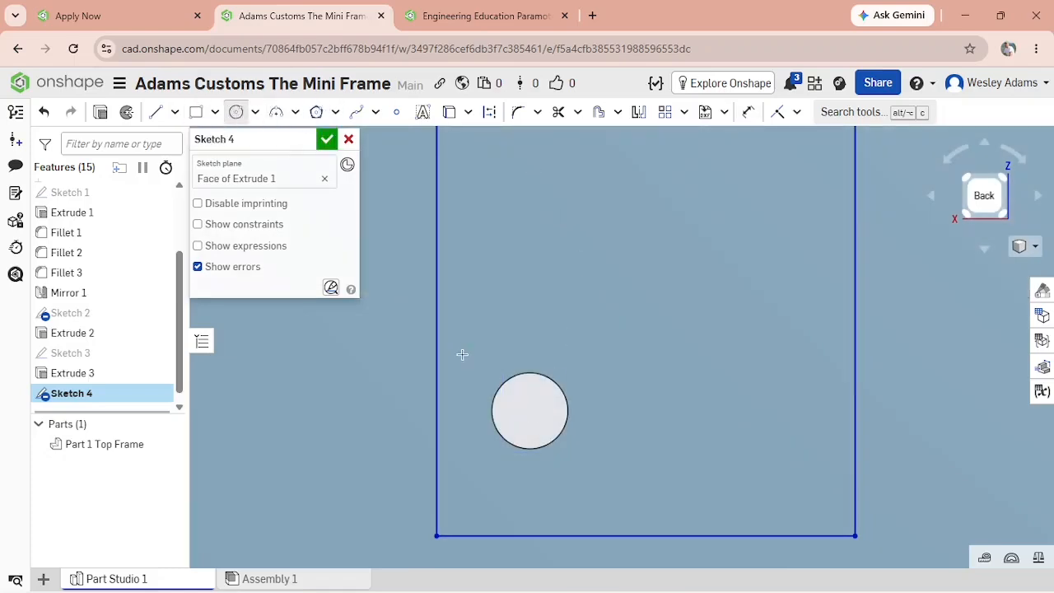
pyautogui.click(531, 410)
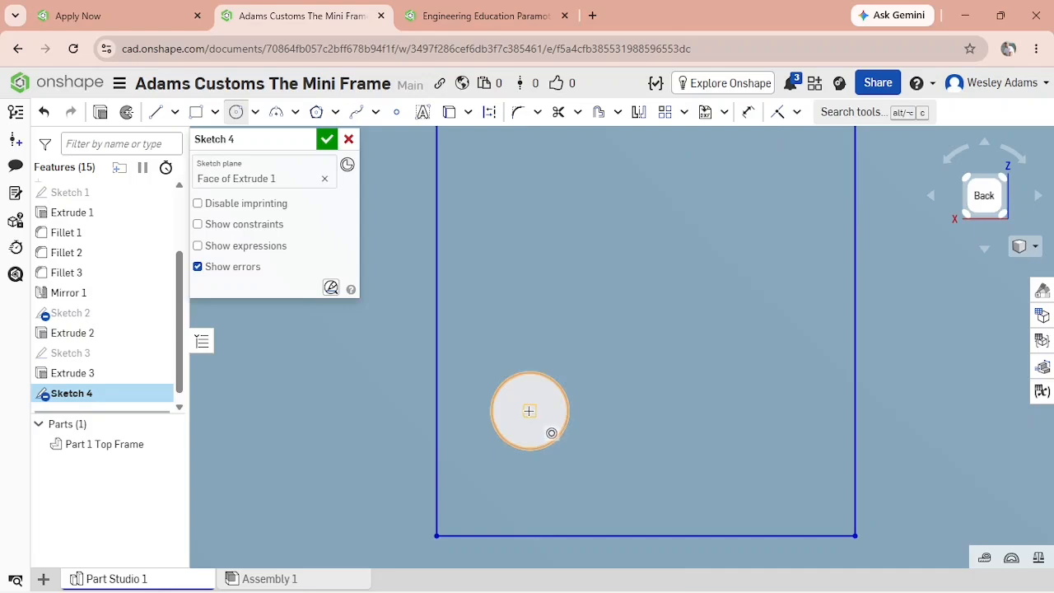
pyautogui.click(539, 428)
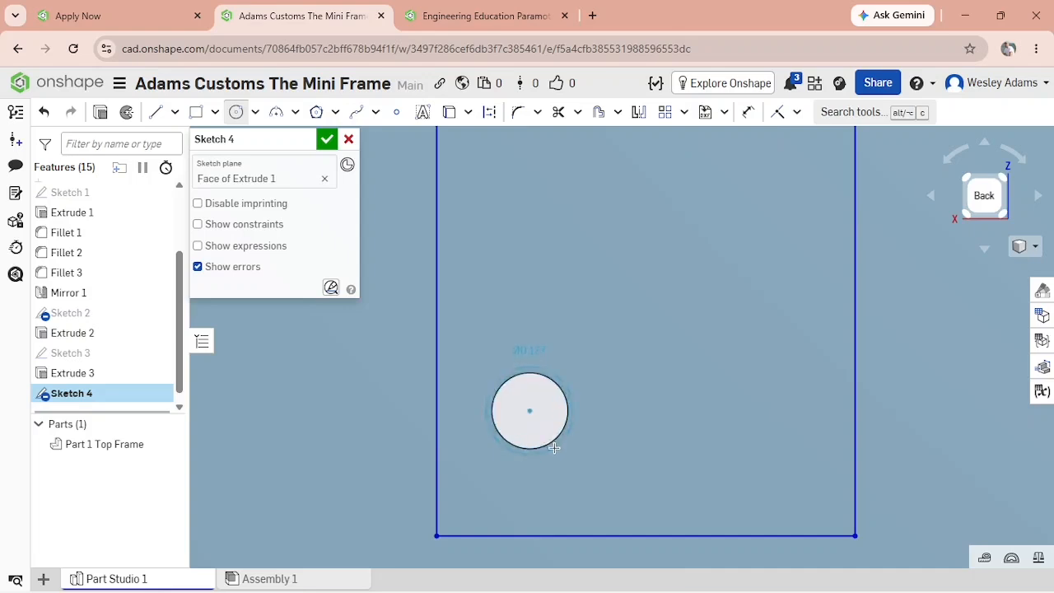
pyautogui.click(553, 445)
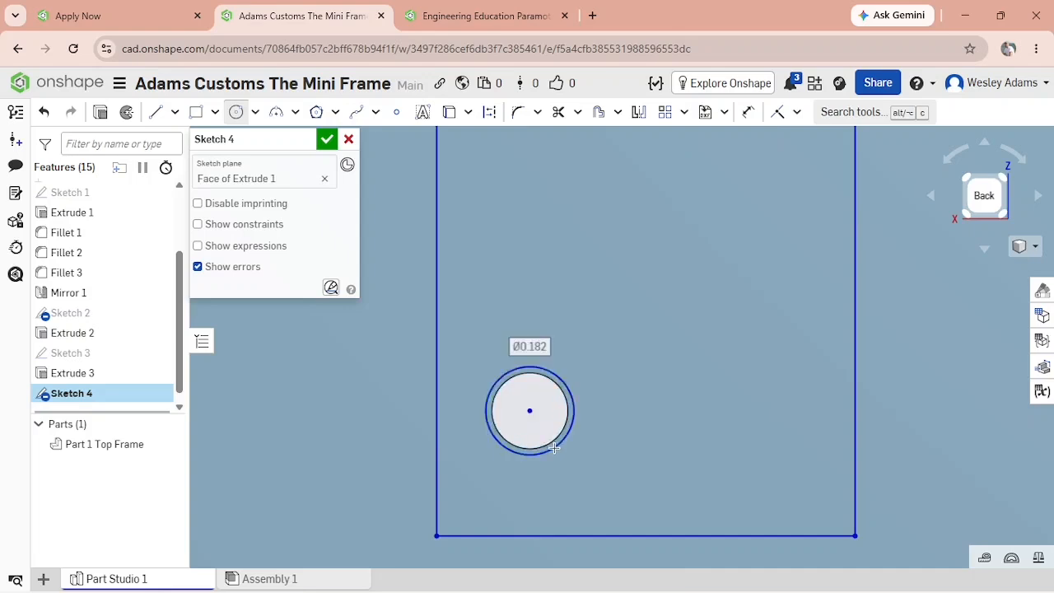
# Dimension the lower circle's diameter to 0.157 in.
pyautogui.click(747, 113)
pyautogui.click(575, 410)
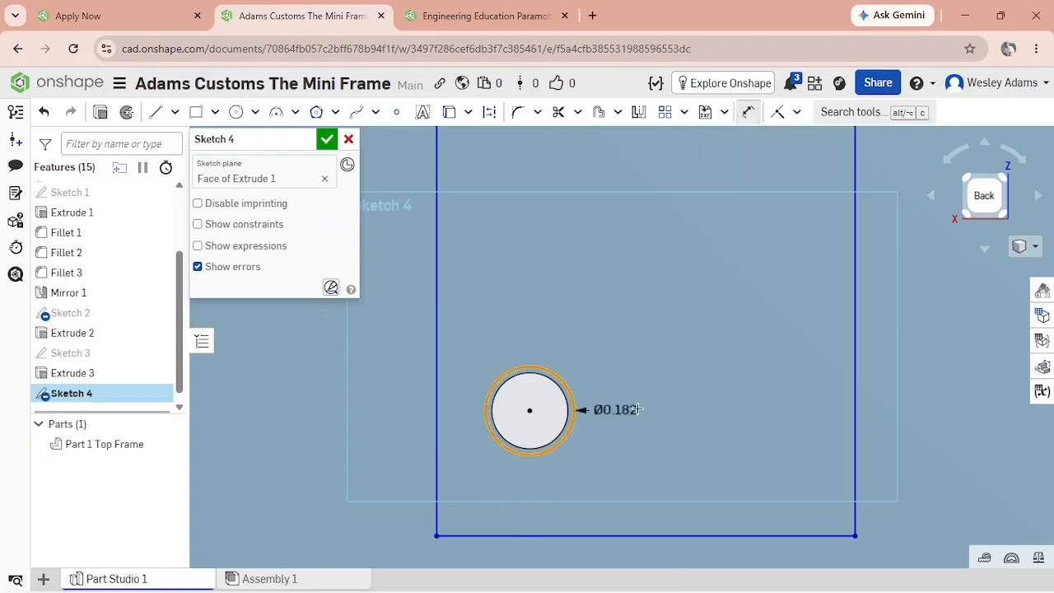
pyautogui.click(669, 401)
pyautogui.press('BackSpace')
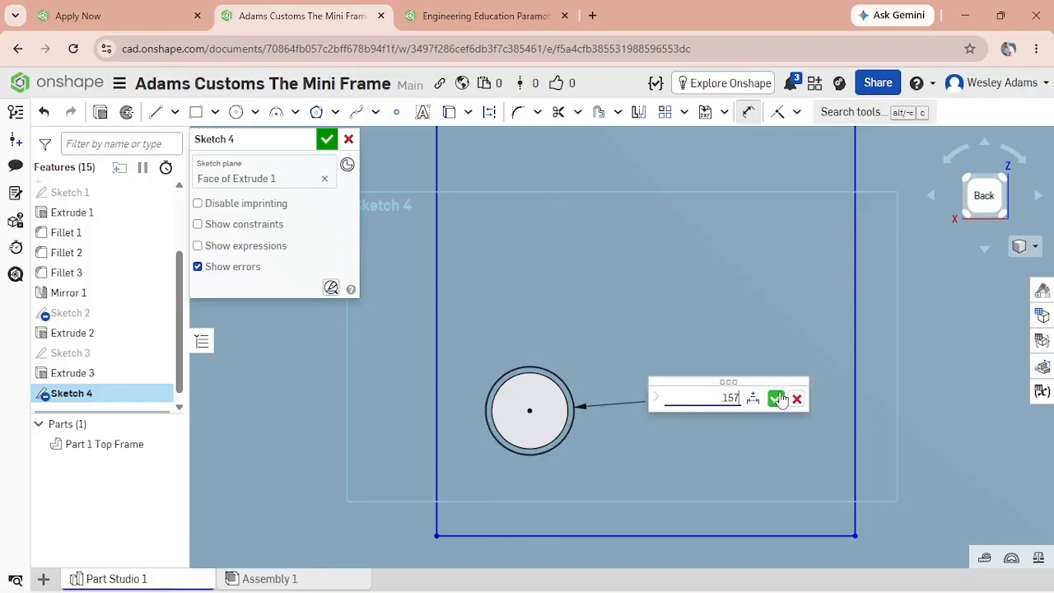
pyautogui.press('Return')
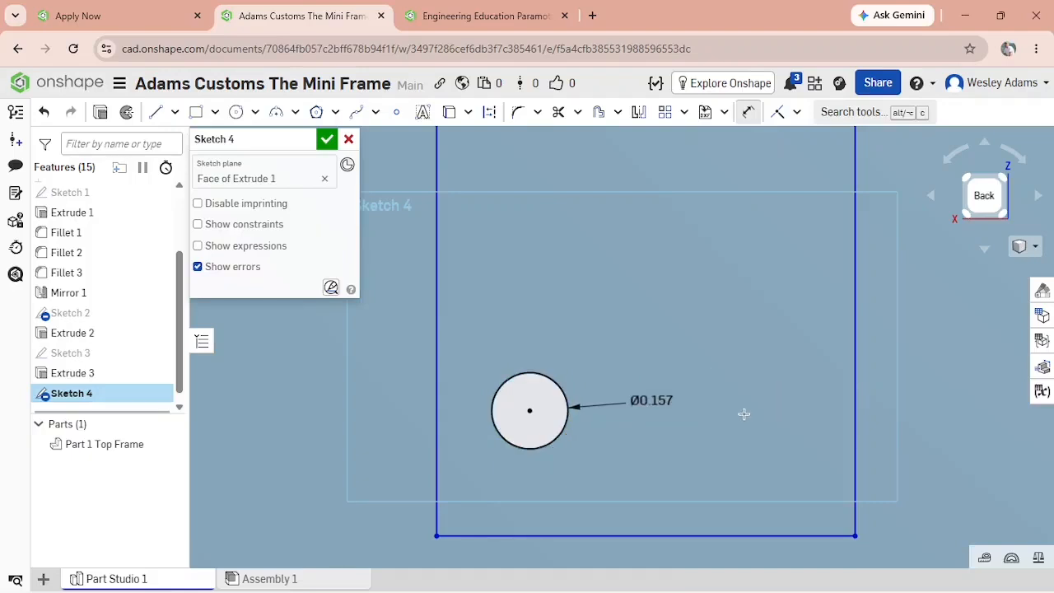
# Set the distance from the lower circle's centre to the rectangle's bottom edge to 0.157 in.
pyautogui.press('d')
pyautogui.click(530, 410)
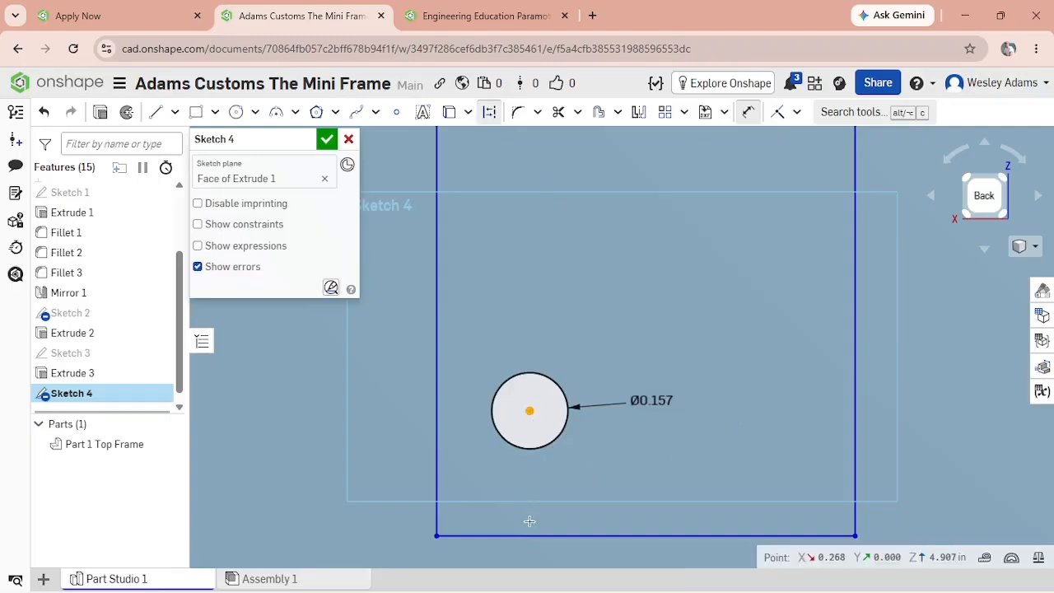
pyautogui.click(531, 536)
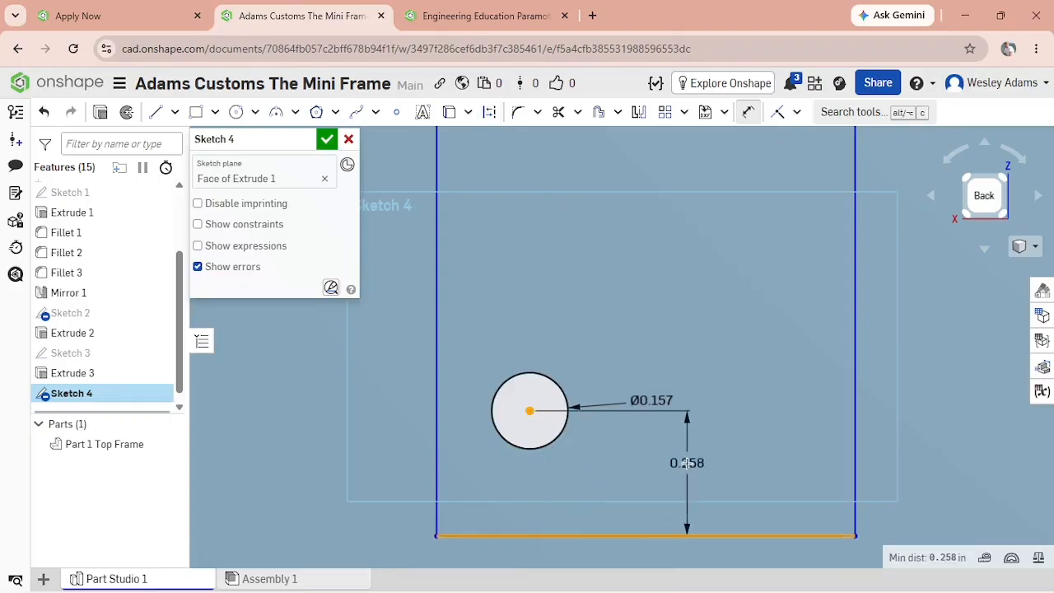
pyautogui.click(749, 469)
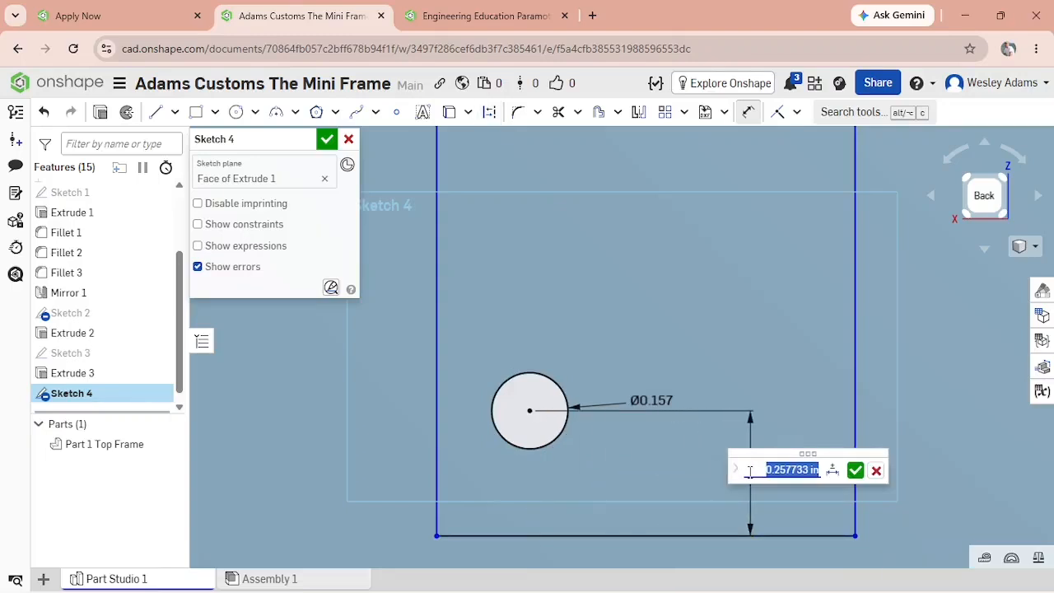
pyautogui.press('BackSpace')
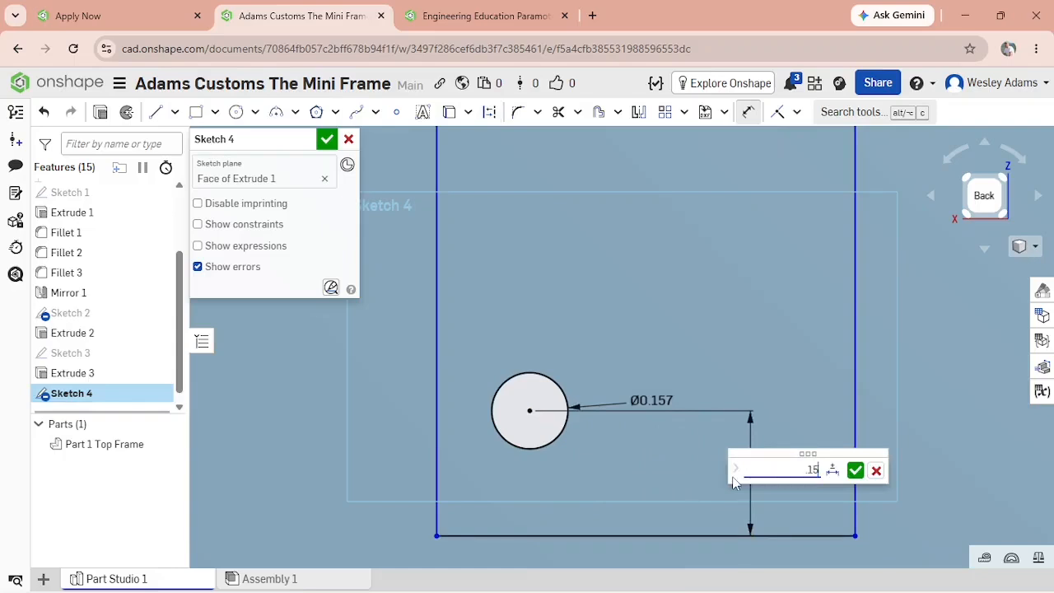
pyautogui.press('Return')
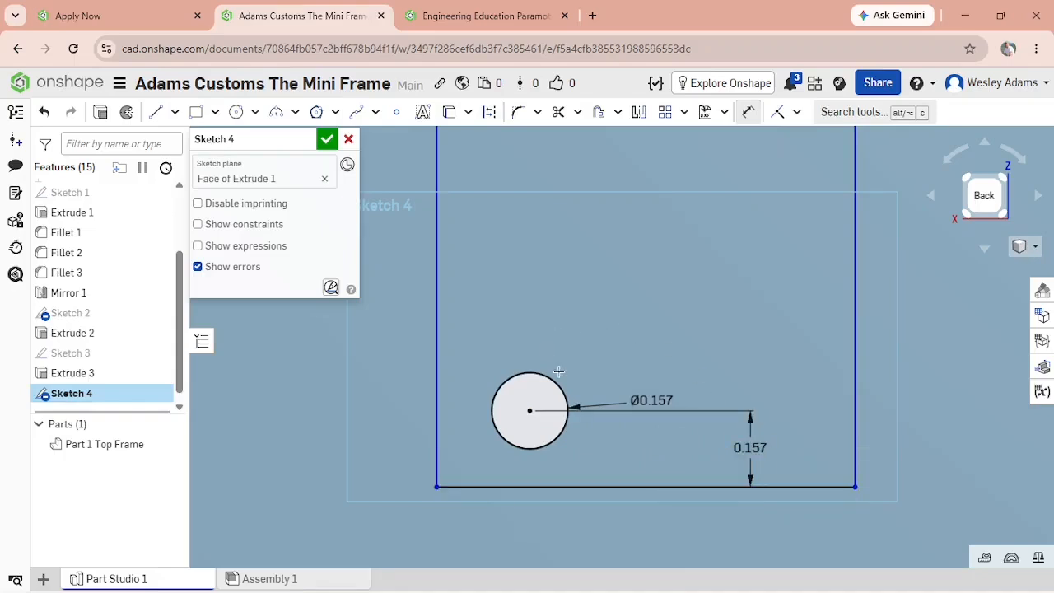
# Set the distance from the lower circle's centre to the rectangle's left edge to 0.157 in.
pyautogui.press('d')
pyautogui.click(528, 412)
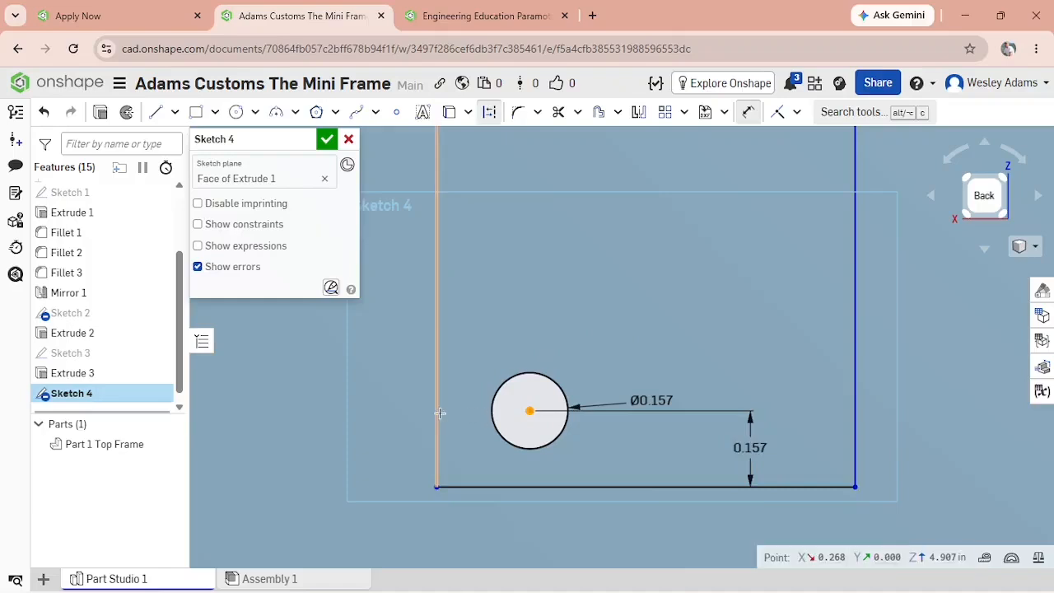
pyautogui.click(437, 414)
pyautogui.click(321, 436)
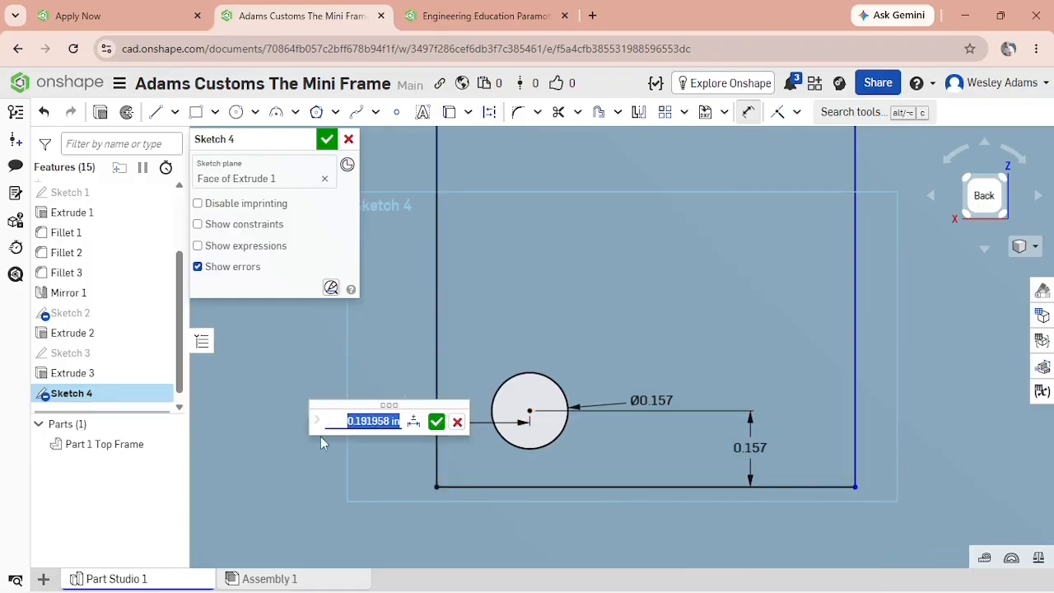
pyautogui.press('BackSpace')
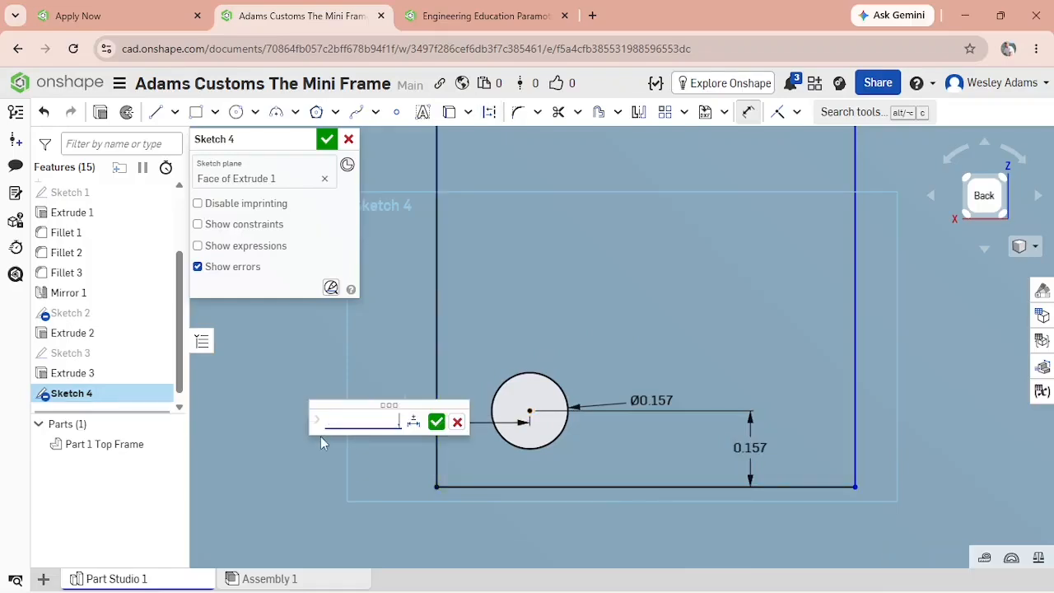
pyautogui.write('.157')
pyautogui.press('Return')
# Sketch a circle about 0.2 in in diameter, concentric with the upper small hole in the tab.
pyautogui.scroll(-5, 701, 370)
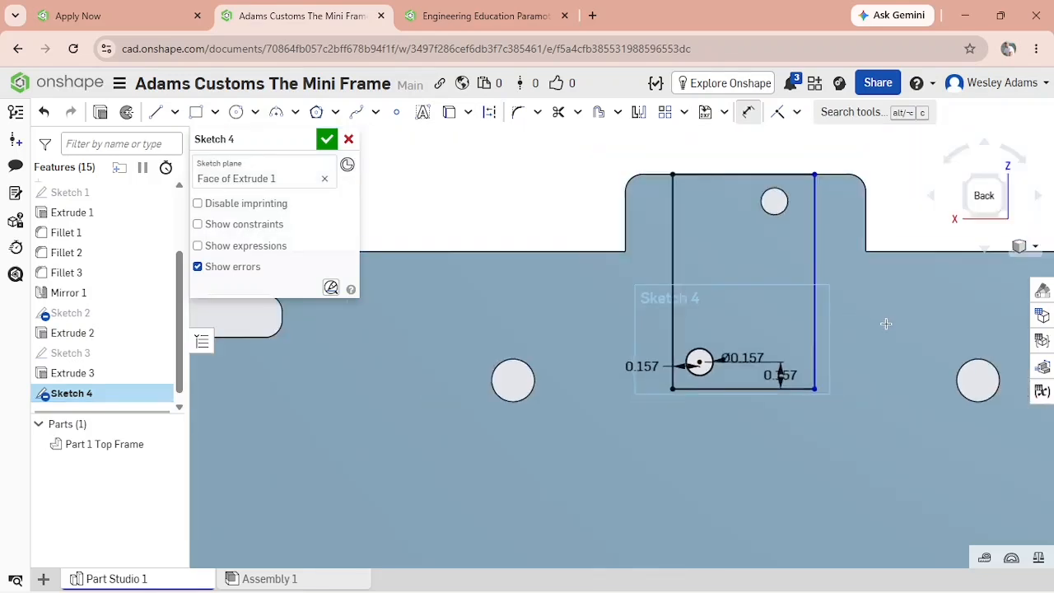
pyautogui.moveTo(882, 327); pyautogui.dragTo(820, 421, button='middle')
pyautogui.scroll(1, 821, 419)
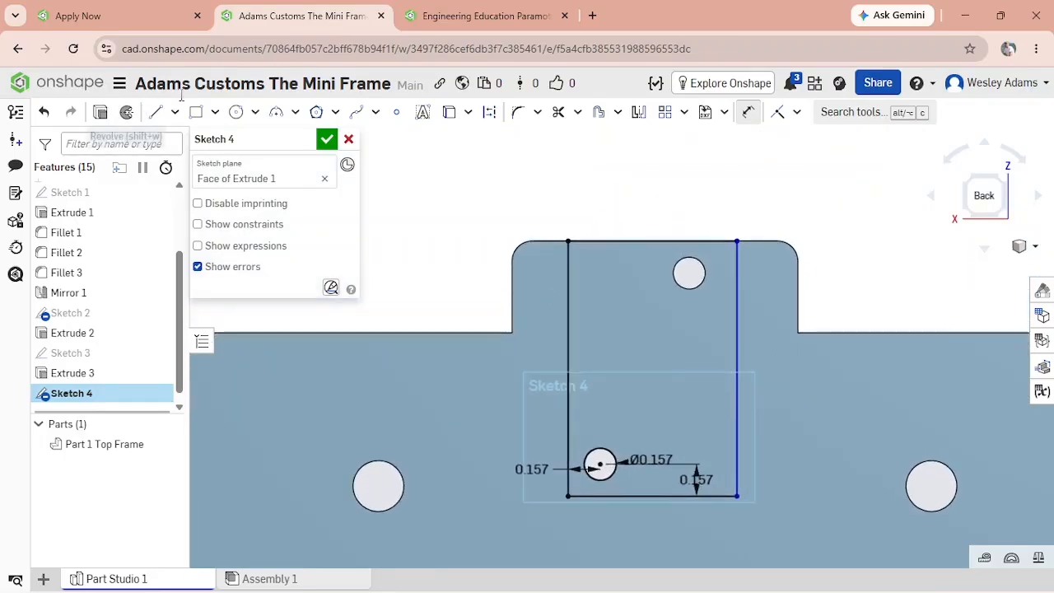
pyautogui.click(235, 112)
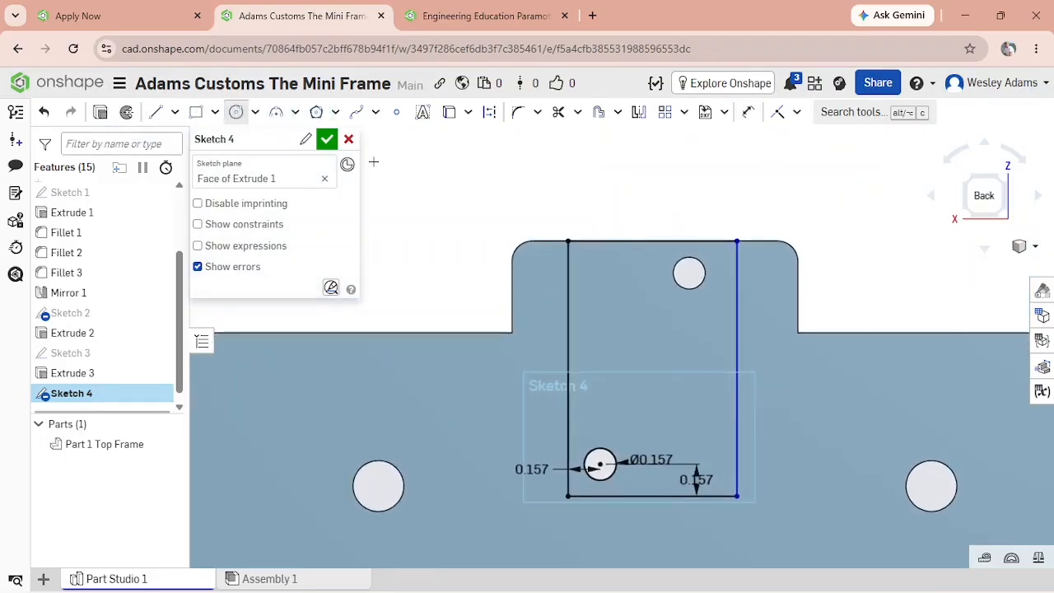
pyautogui.scroll(5, 695, 313)
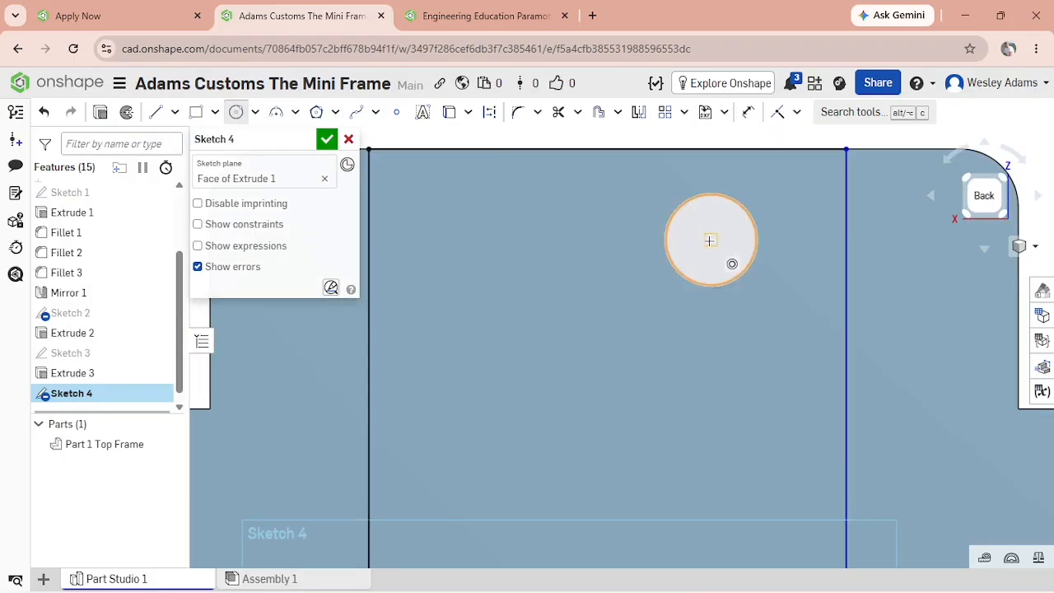
pyautogui.click(709, 240)
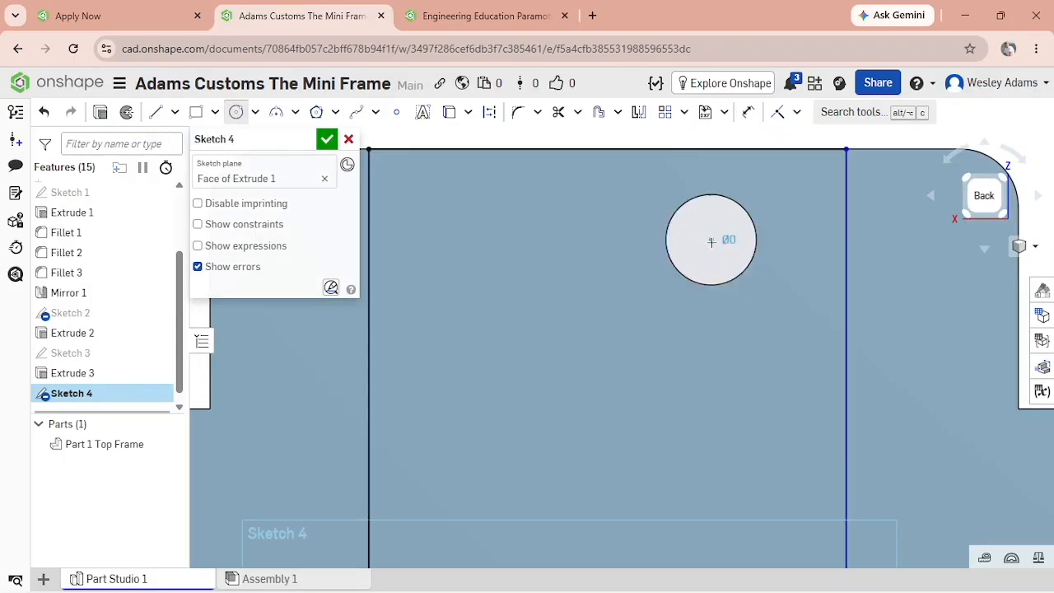
pyautogui.click(741, 289)
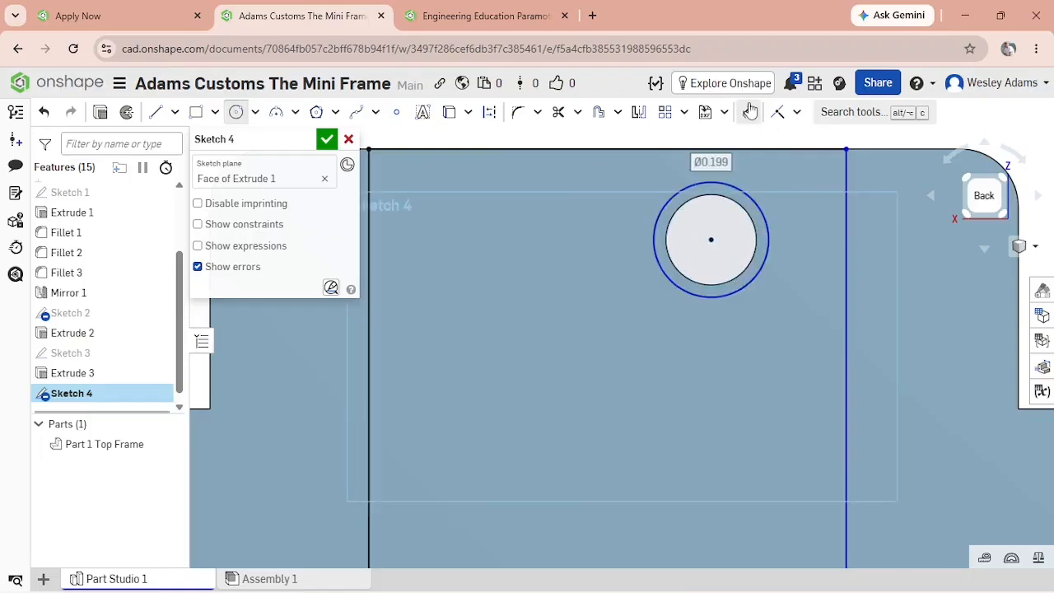
# Dimension the upper circle's diameter to 0.157 in.
pyautogui.click(750, 111)
pyautogui.click(741, 289)
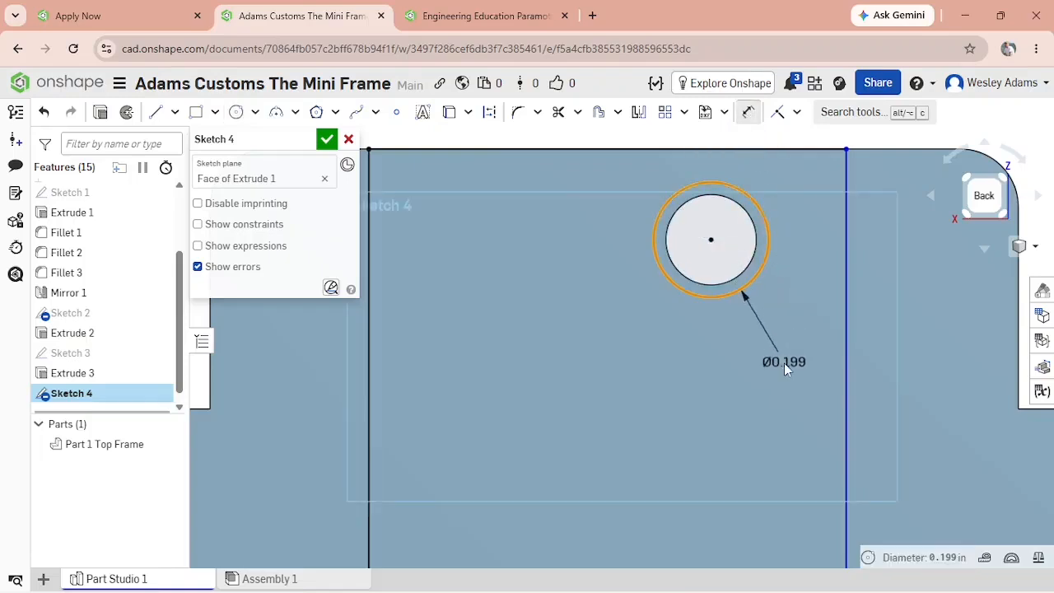
pyautogui.click(784, 363)
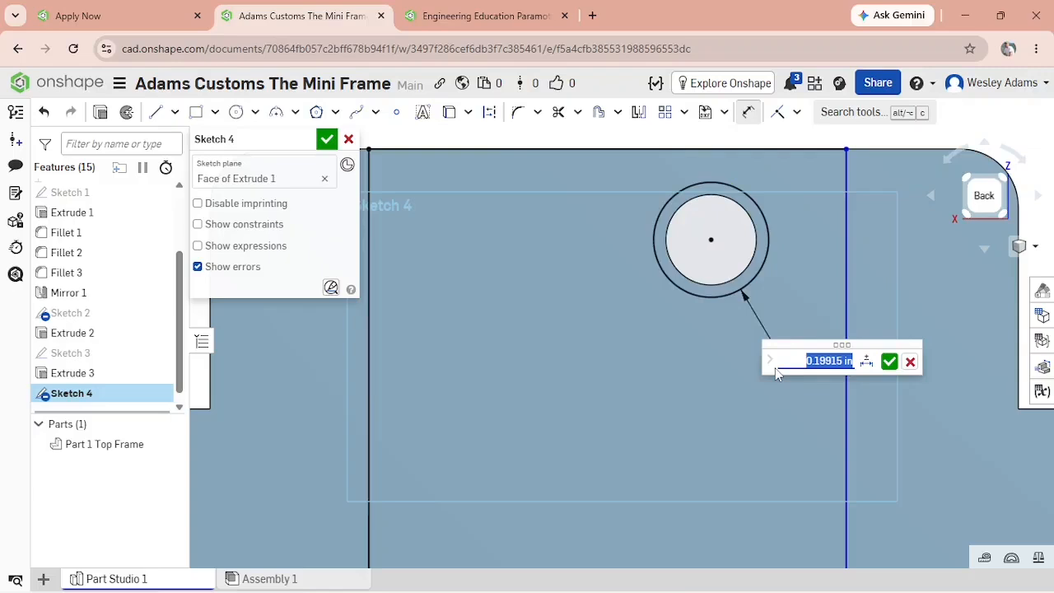
pyautogui.write('1')
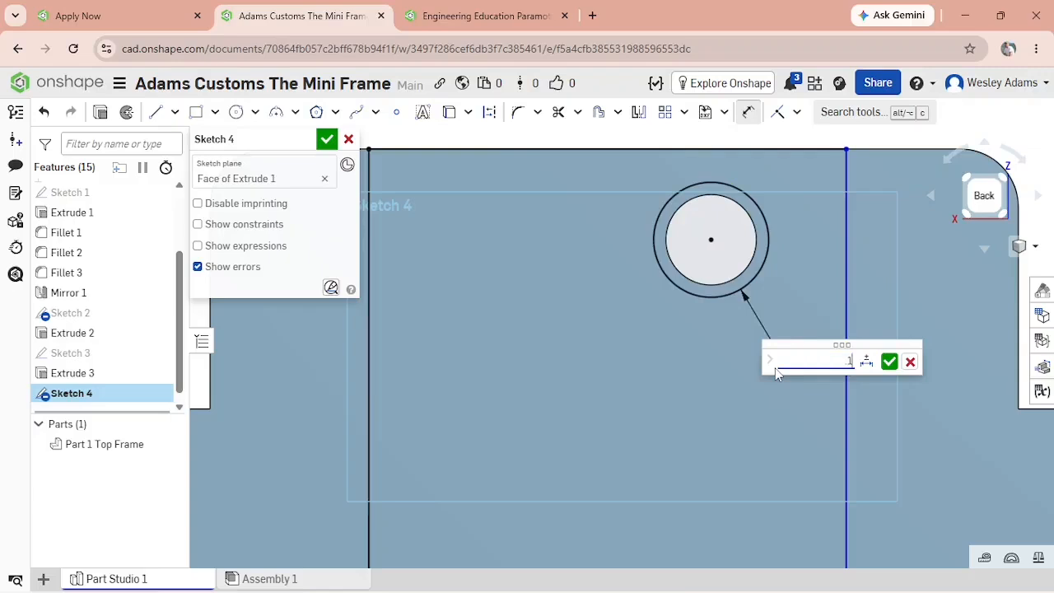
pyautogui.write('57')
pyautogui.press('Return')
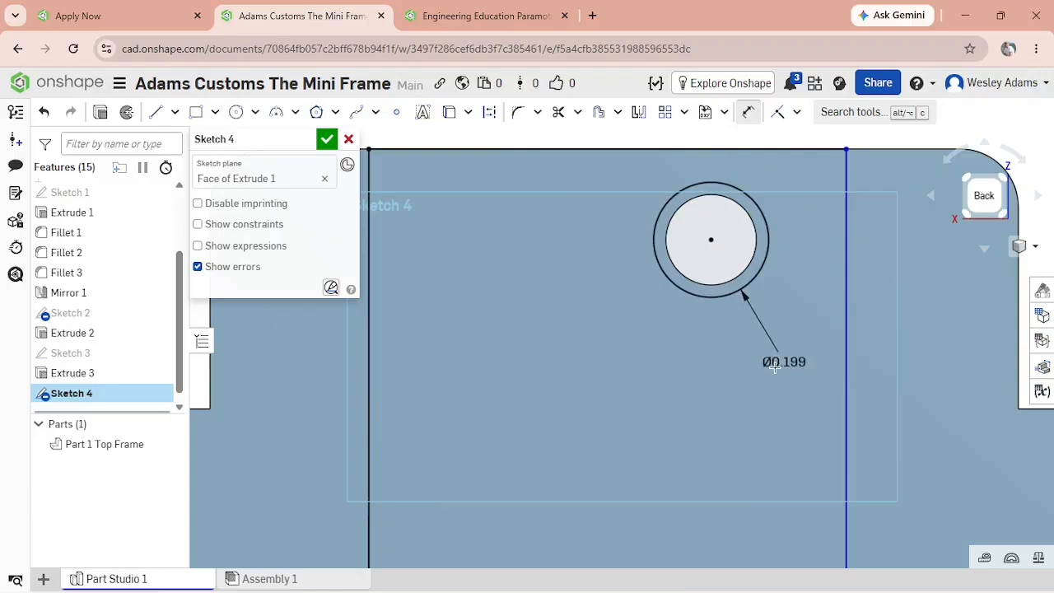
# Dimension the distance from the upper circle's centre to the rectangle's top edge.
pyautogui.scroll(-2, 629, 354)
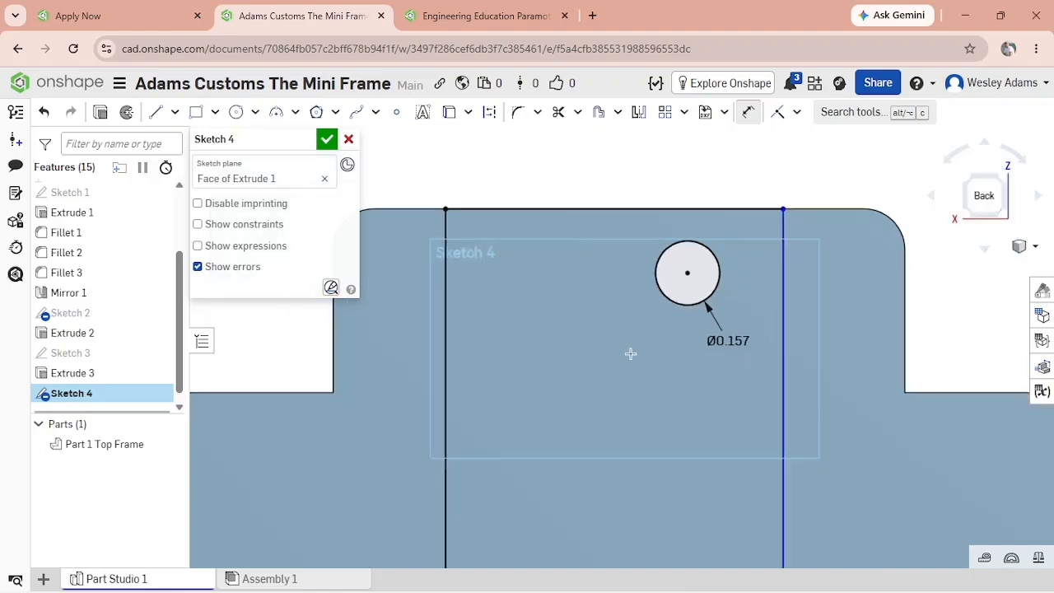
pyautogui.click(688, 273)
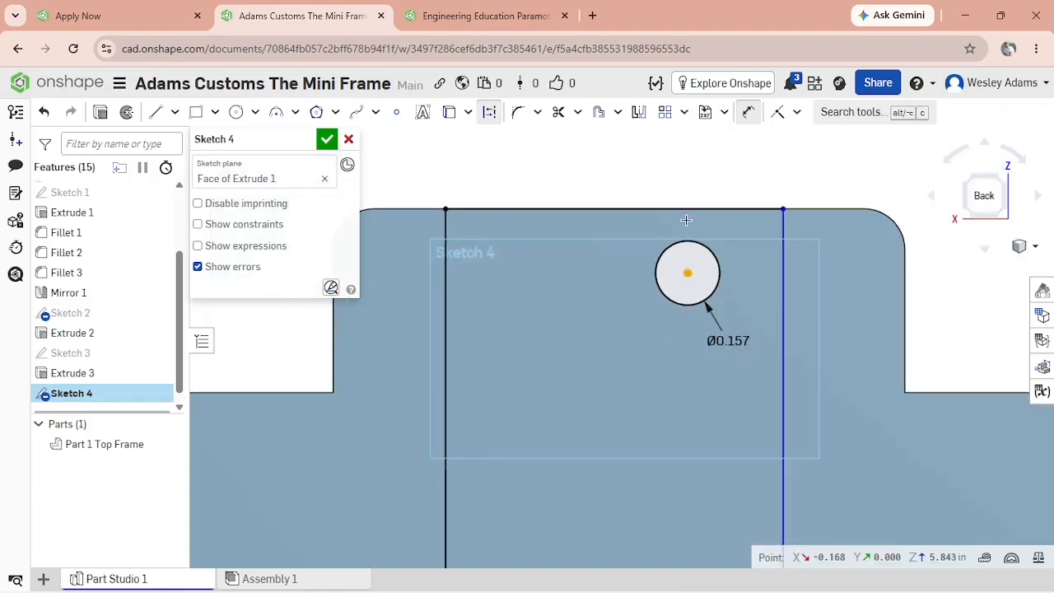
pyautogui.click(687, 210)
pyautogui.click(619, 159)
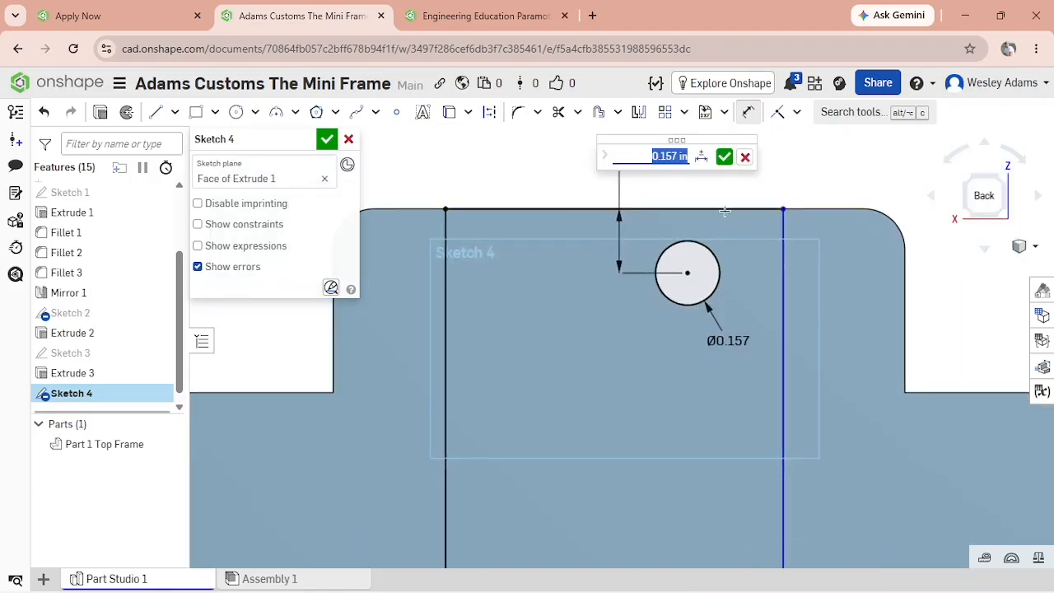
# Set the distance from the upper circle's centre to the rectangle's right edge to 0.157 in.
pyautogui.click(688, 272)
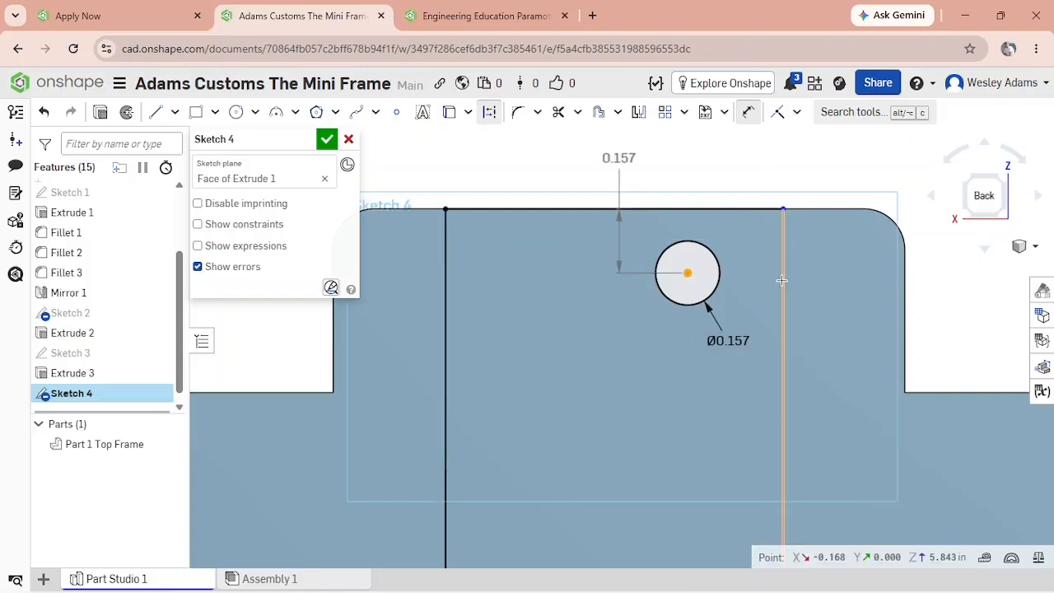
pyautogui.click(781, 281)
pyautogui.click(615, 423)
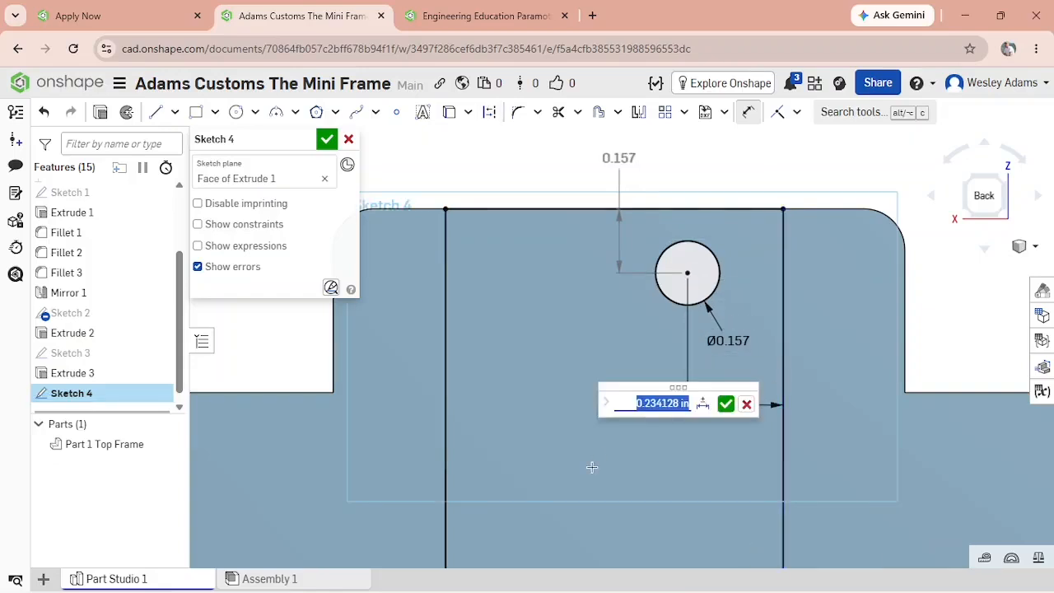
pyautogui.press('BackSpace')
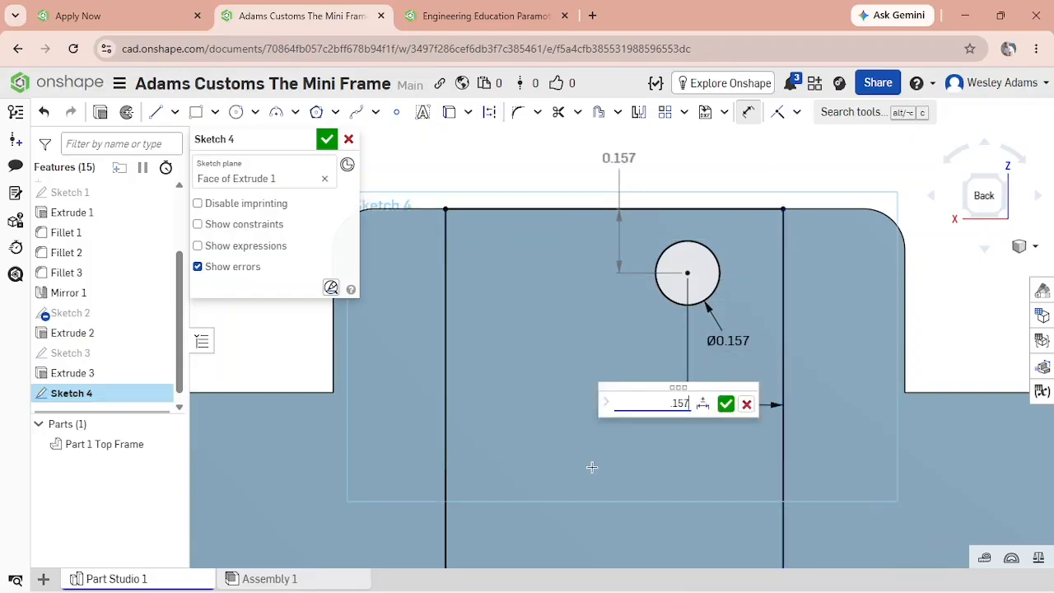
pyautogui.press('Return')
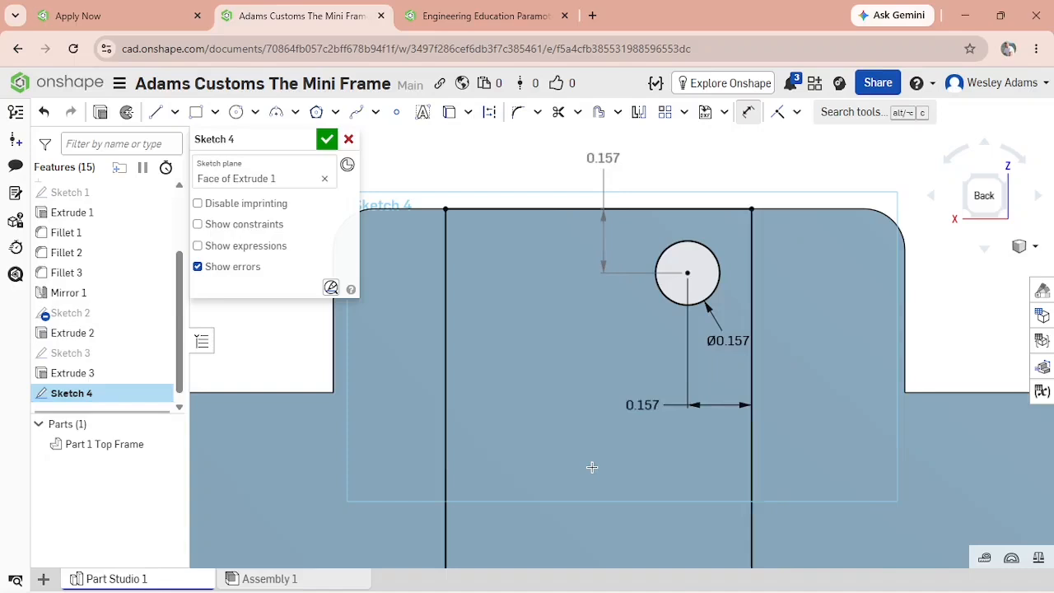
# Dimension the rectangle's height and width, and finish the sketch.
pyautogui.scroll(-10, 648, 224)
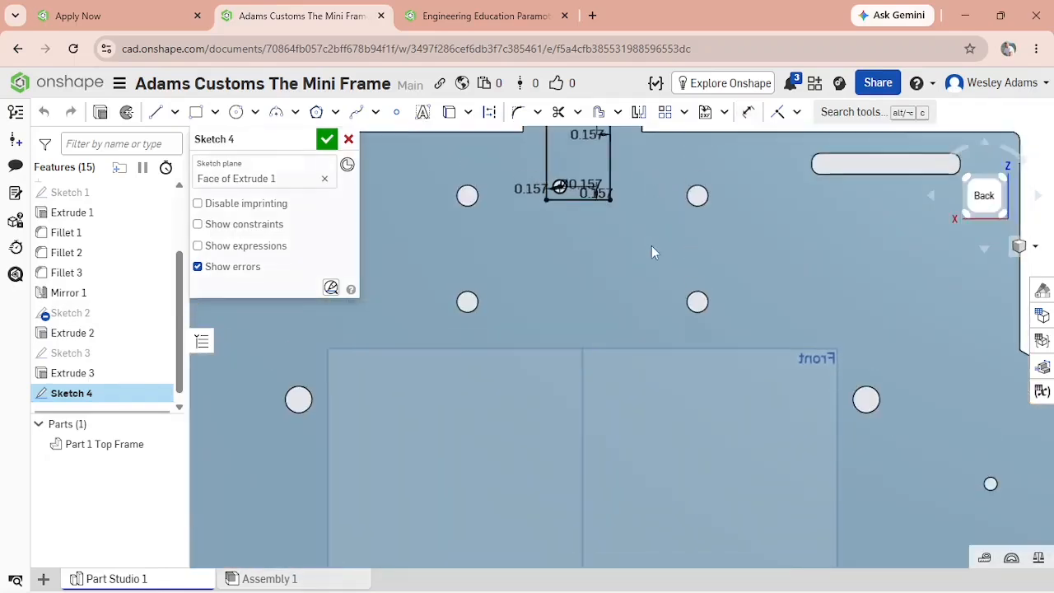
pyautogui.click(747, 112)
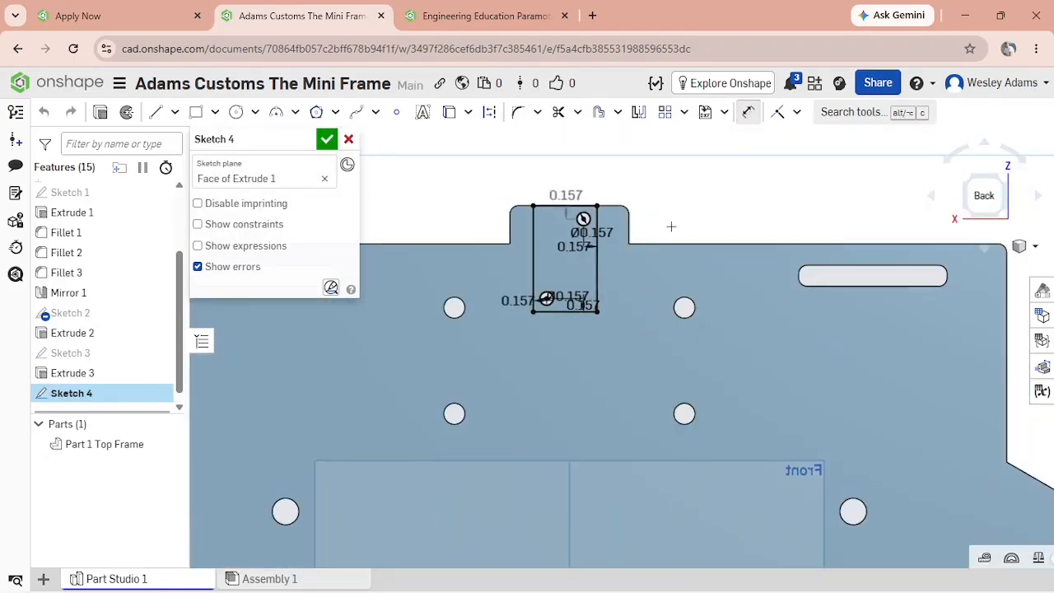
pyautogui.click(598, 267)
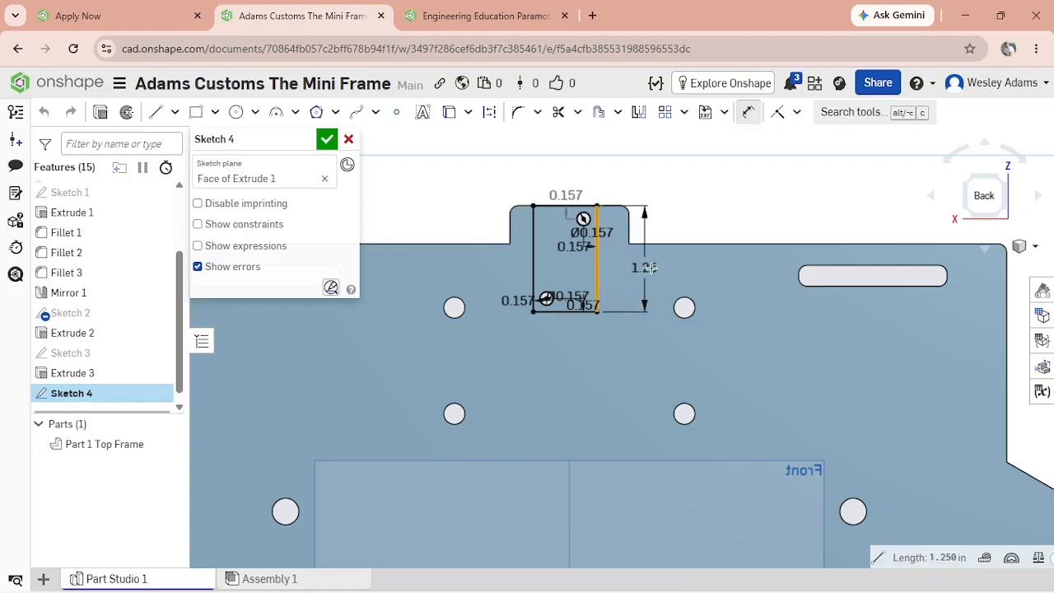
pyautogui.click(668, 260)
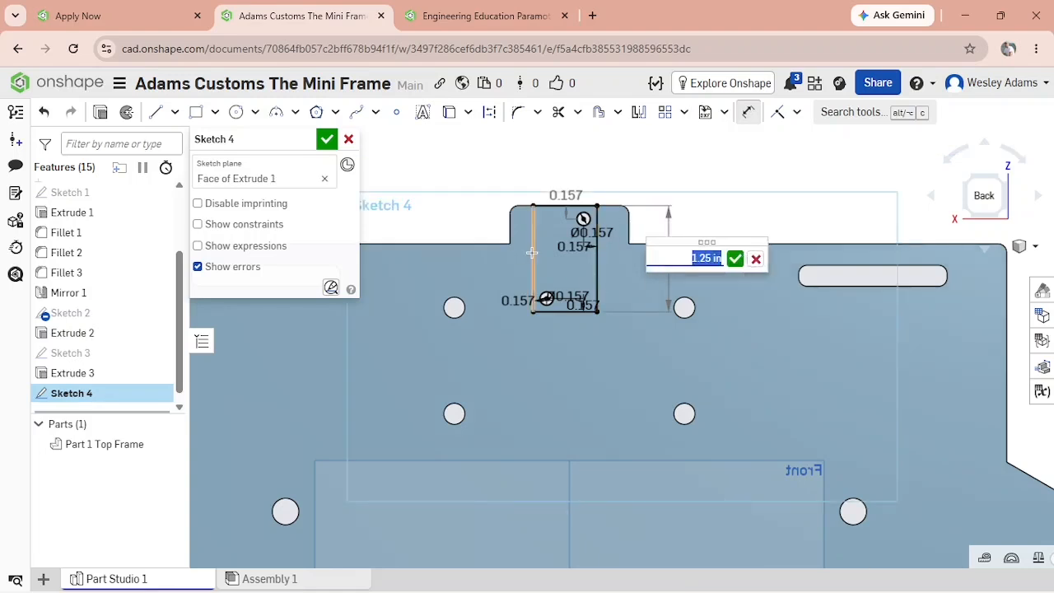
pyautogui.click(558, 313)
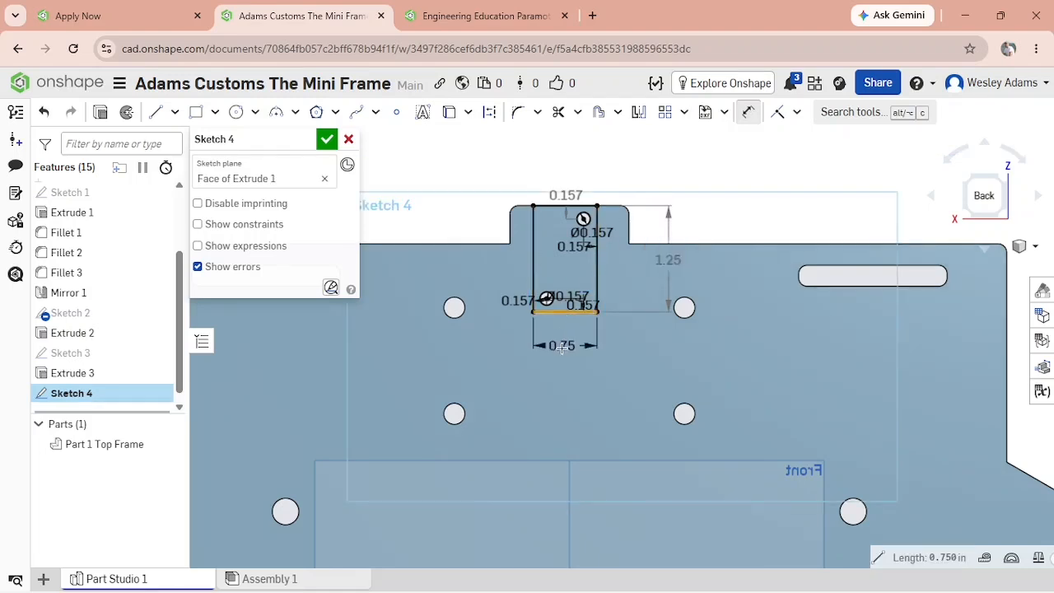
pyautogui.click(560, 355)
pyautogui.click(327, 139)
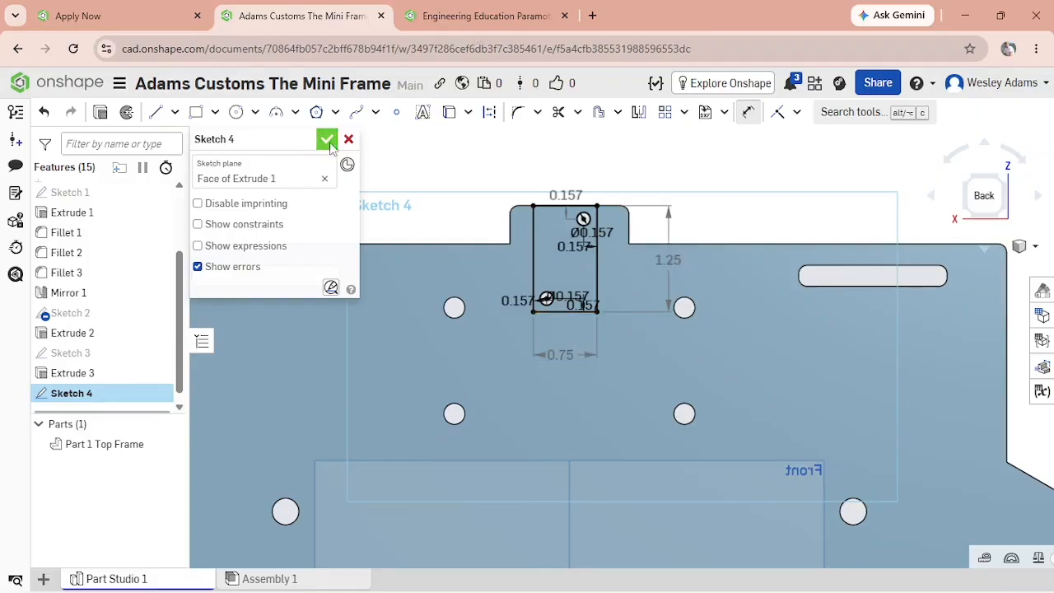
# Extrude the two-hole rectangular profile of Sketch 4 by 1.25 in from the plate's back face, adding it to the top frame part.
pyautogui.click(967, 186)
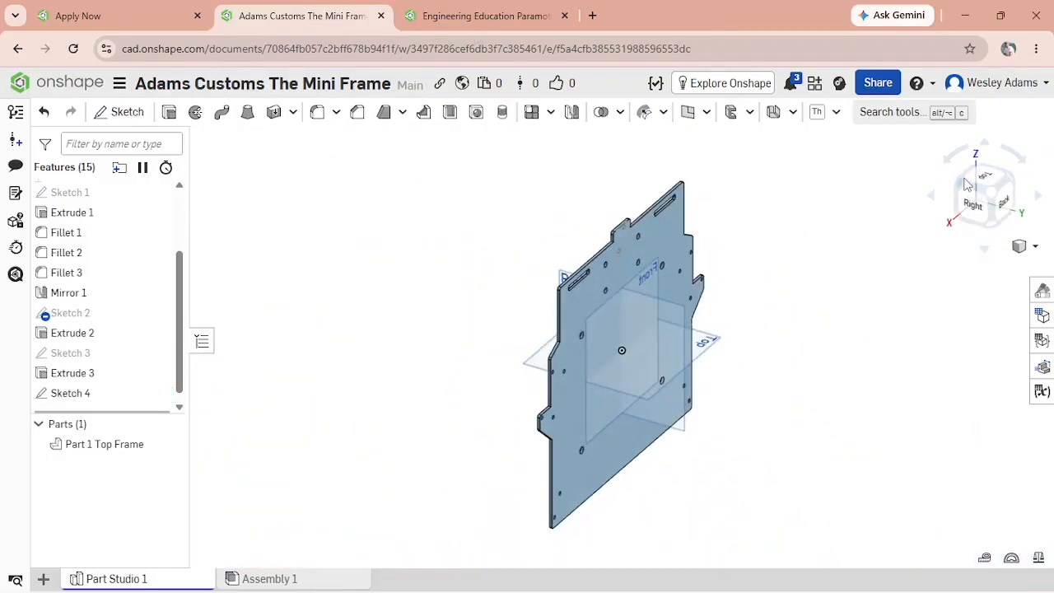
pyautogui.click(169, 111)
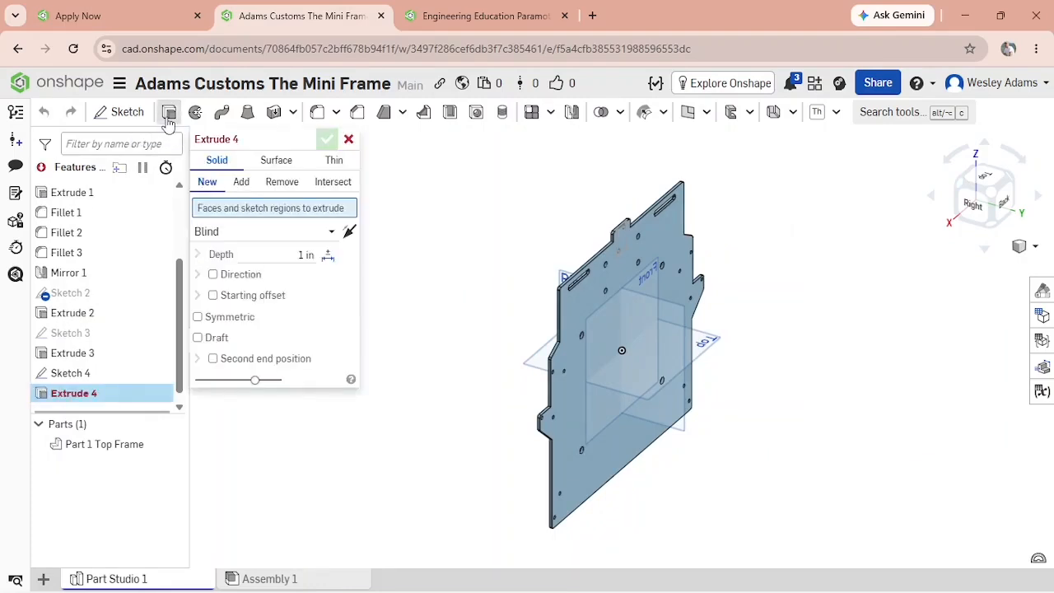
pyautogui.click(73, 373)
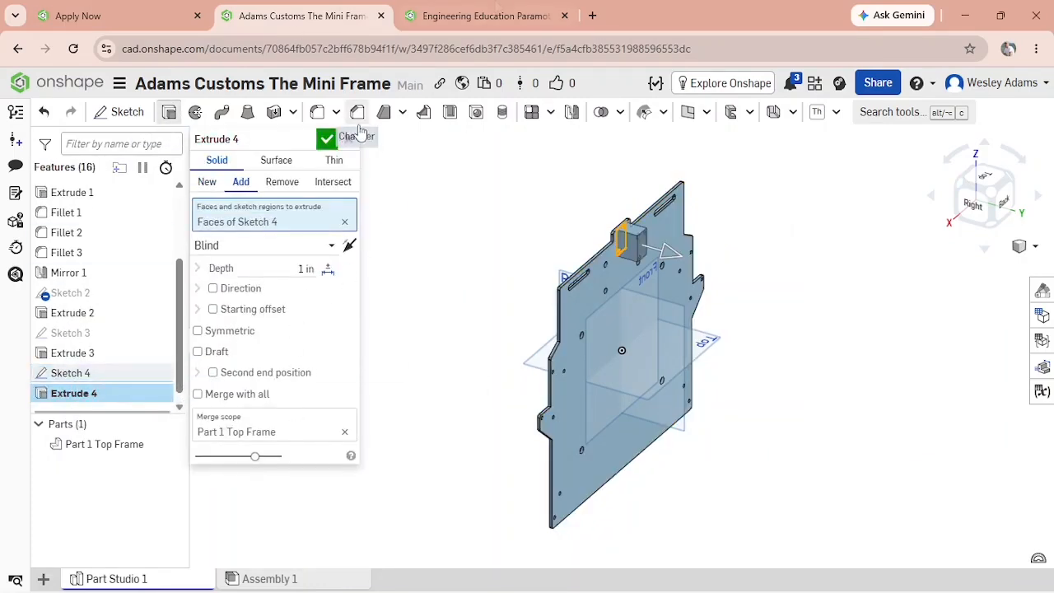
pyautogui.click(276, 272)
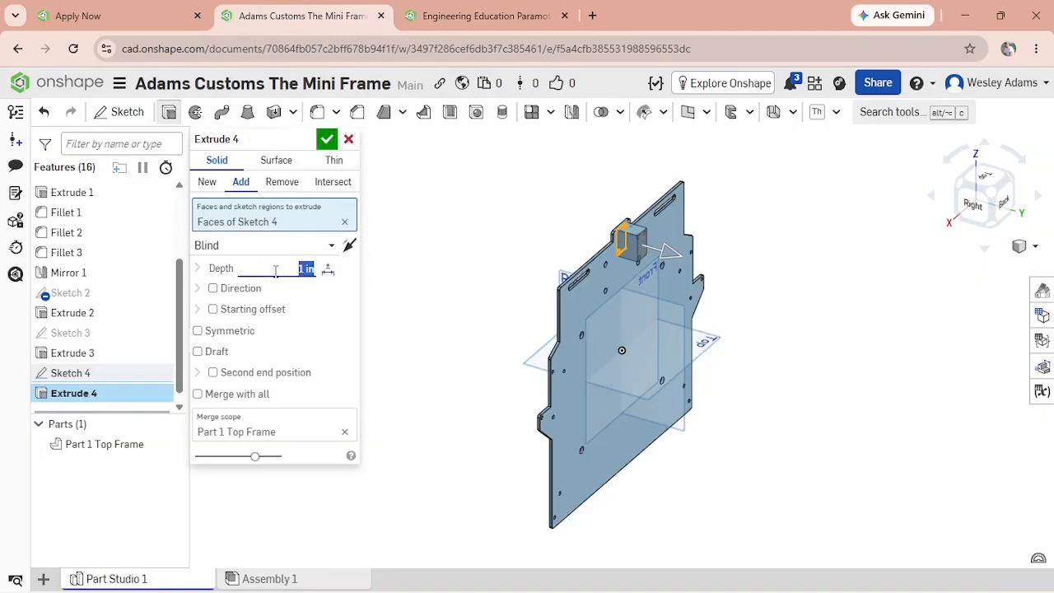
pyautogui.write('1.25')
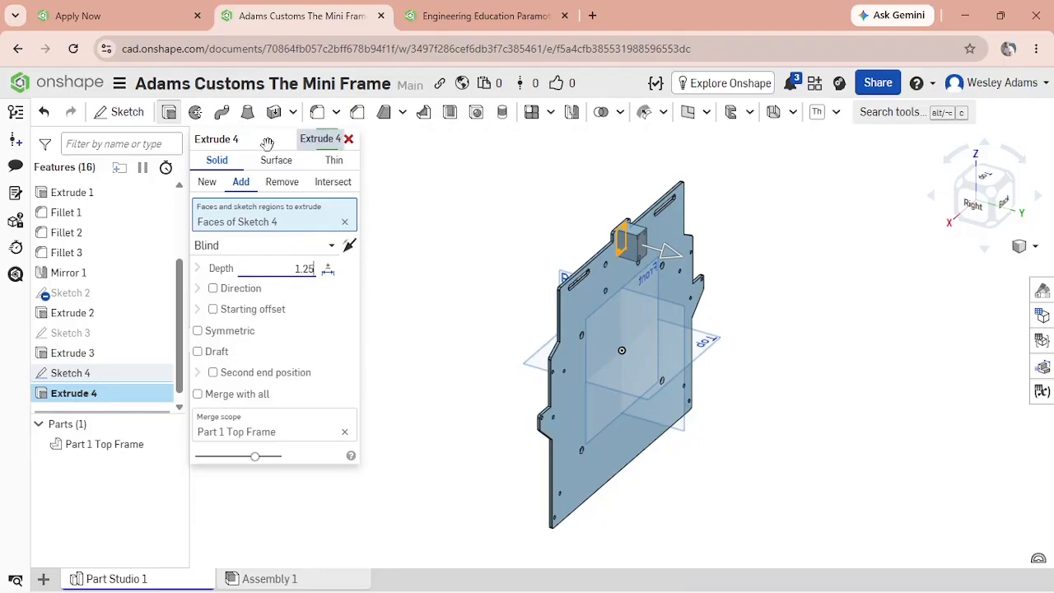
pyautogui.click(327, 139)
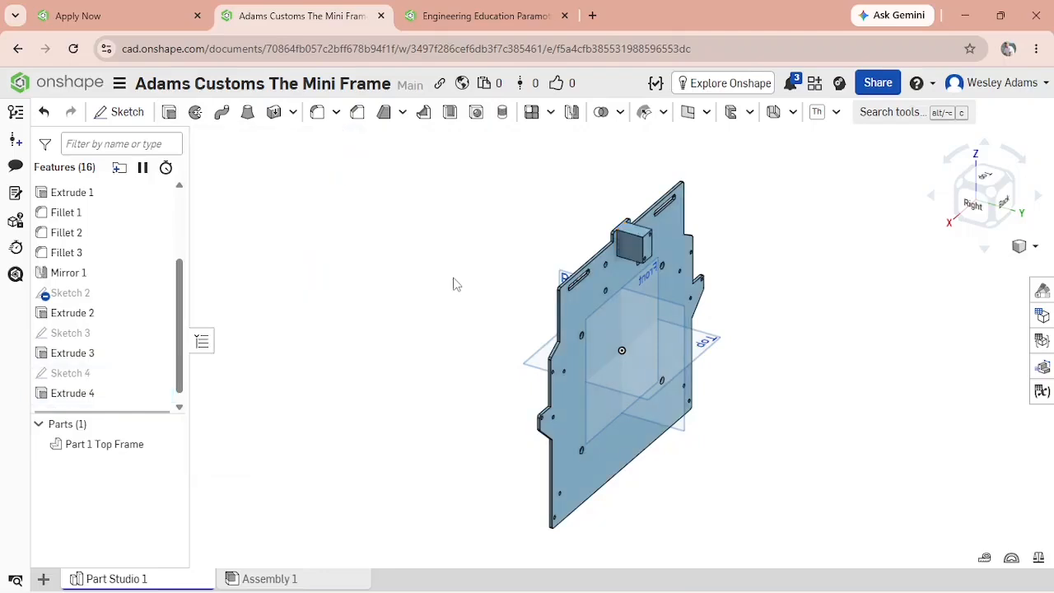
# Edit the block's extrusion so it creates a new part instead of adding to the plate.
pyautogui.click(984, 190)
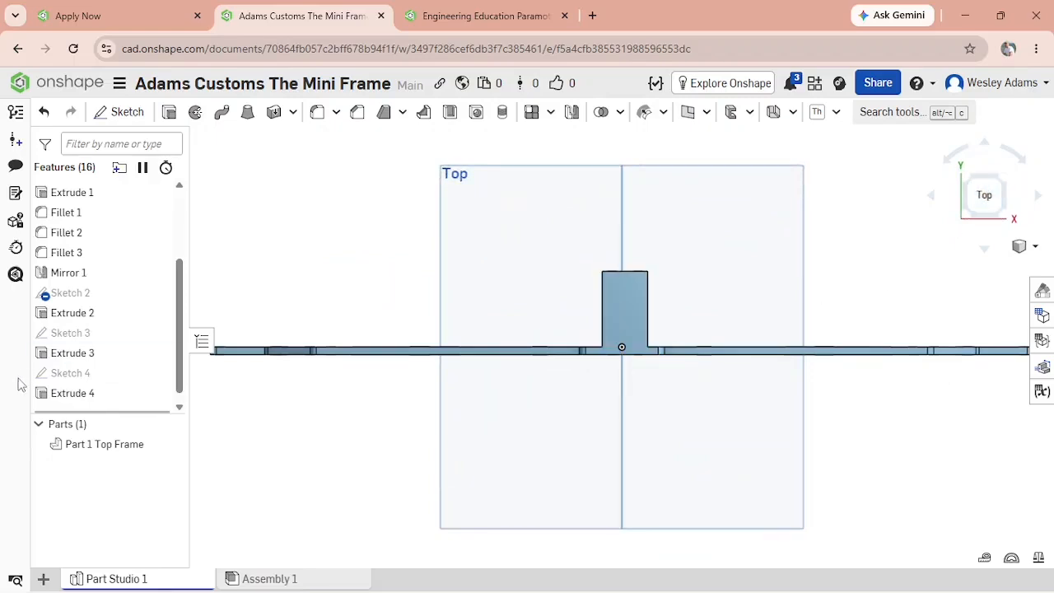
pyautogui.doubleClick(79, 394)
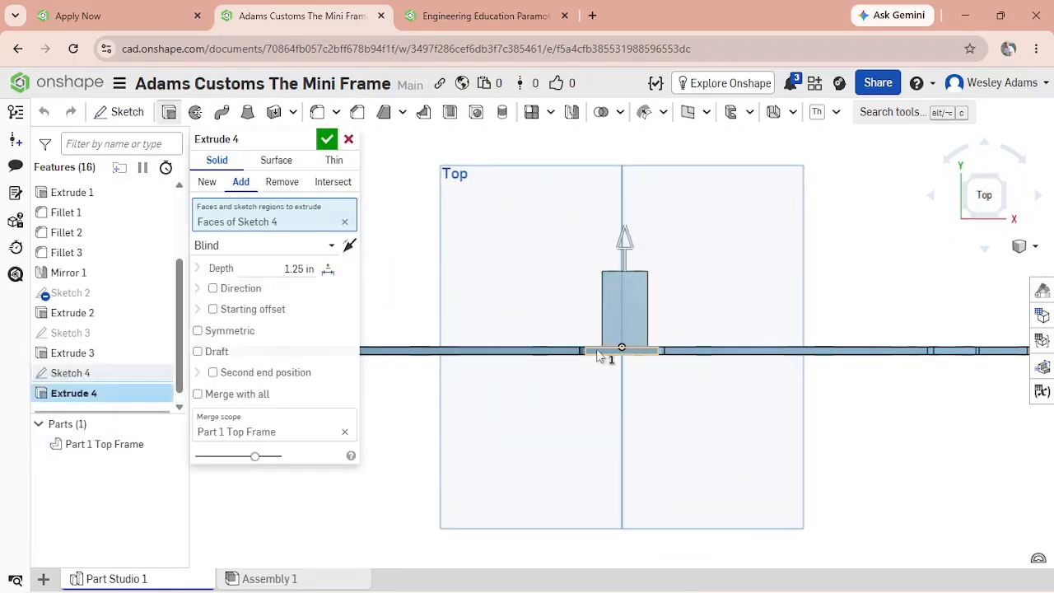
pyautogui.click(207, 182)
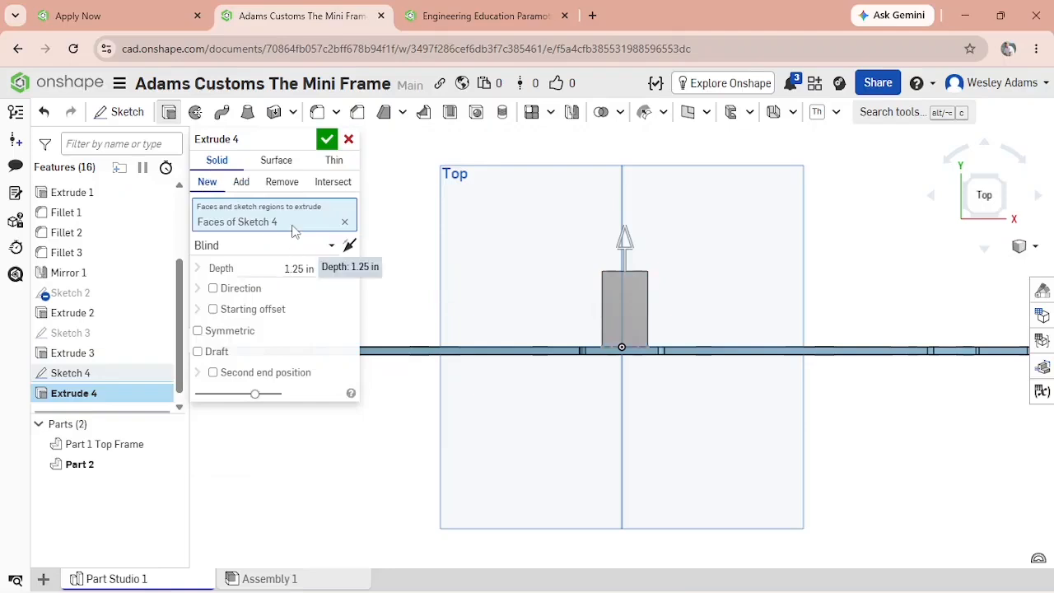
pyautogui.click(327, 140)
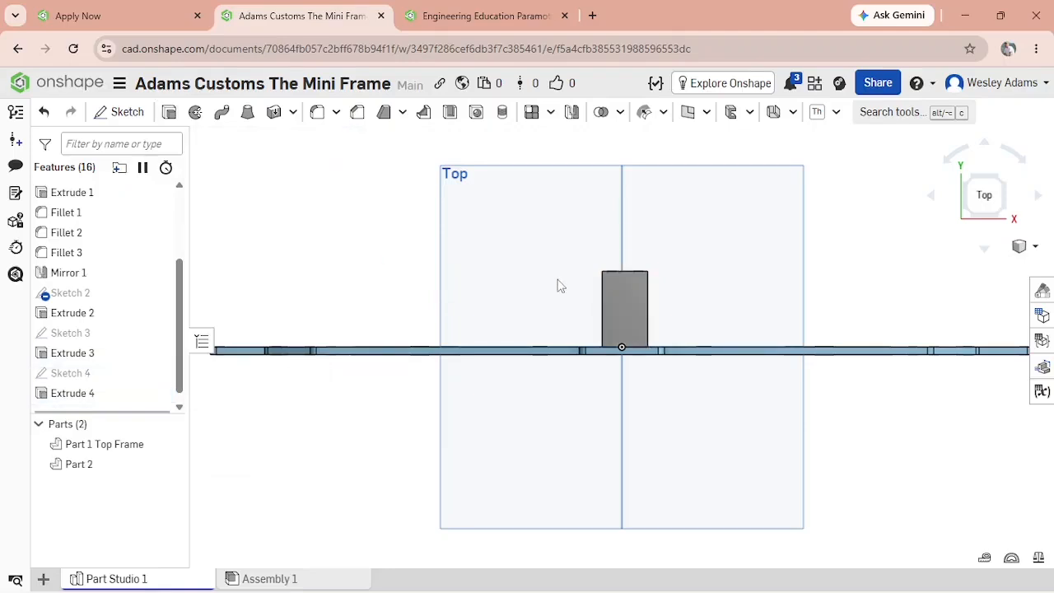
# Start a sketch on the new block's top face and draw a corner rectangle about 0.4 in wide inside its outline.
pyautogui.click(123, 116)
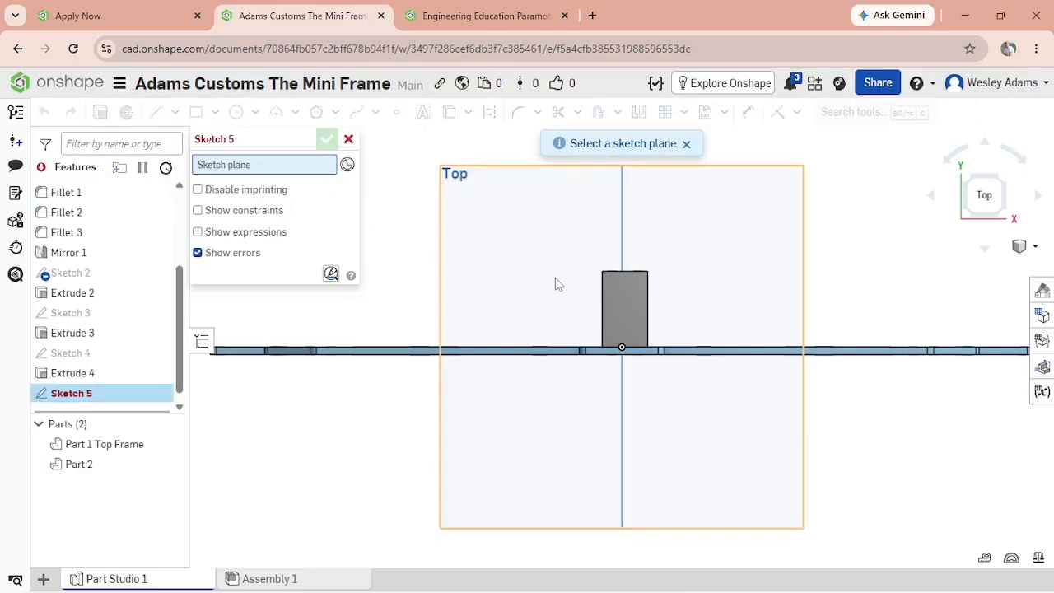
pyautogui.click(623, 311)
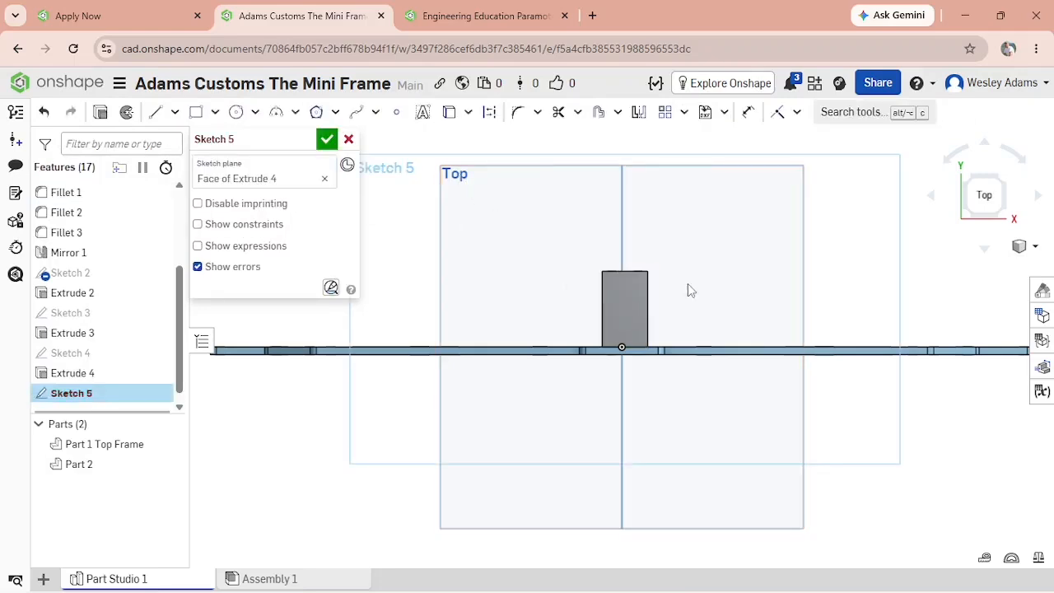
pyautogui.click(196, 116)
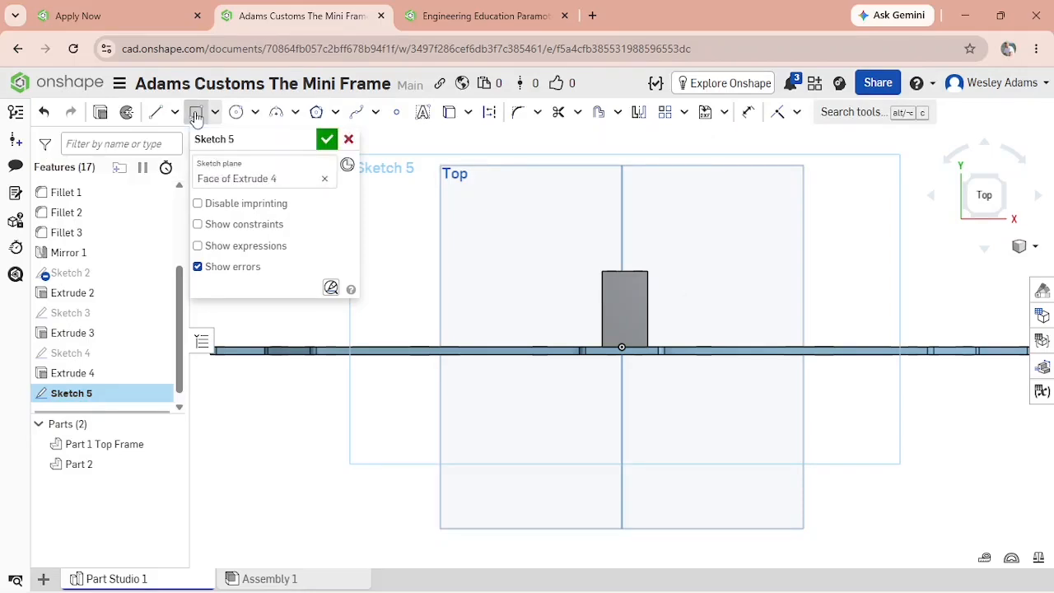
pyautogui.scroll(5, 622, 300)
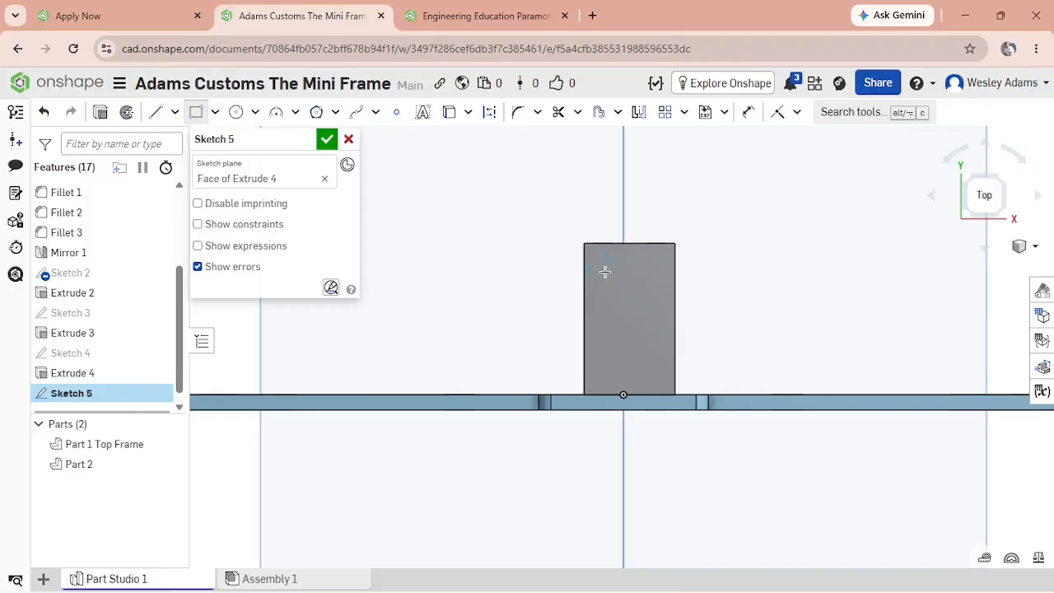
pyautogui.click(605, 271)
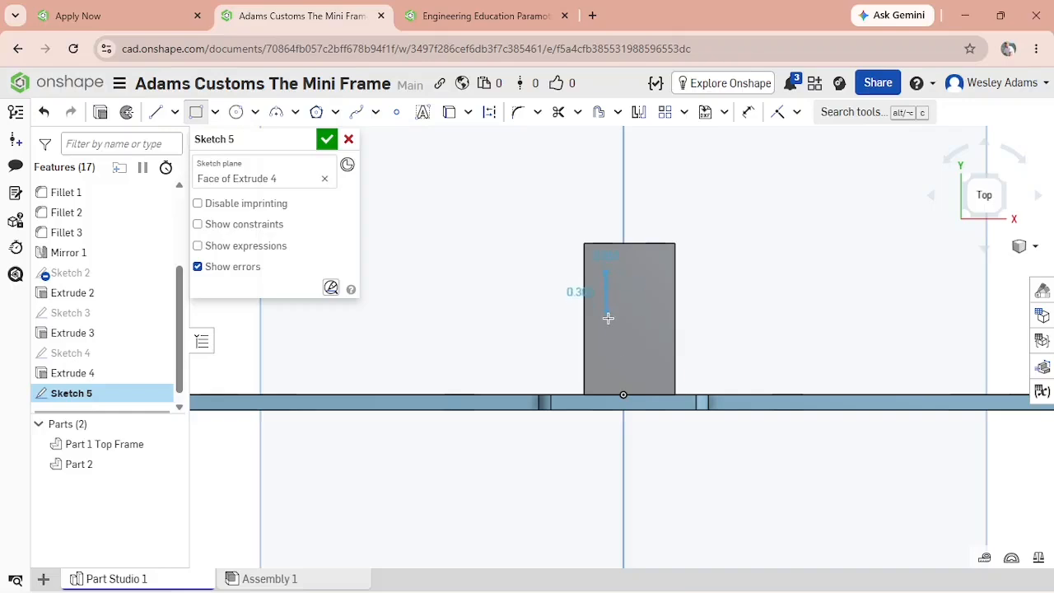
pyautogui.click(654, 377)
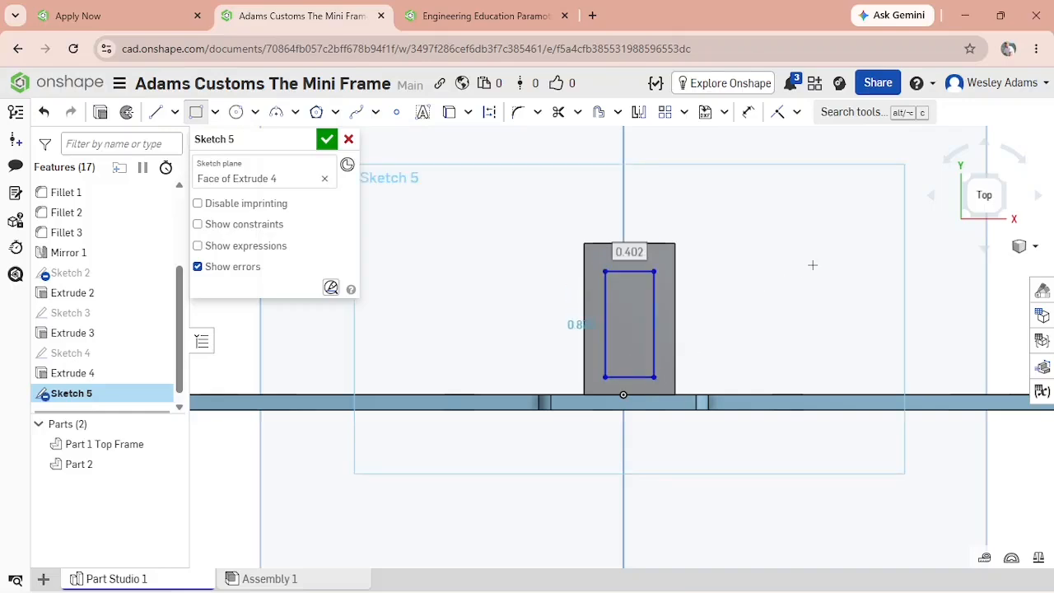
# Set the inner rectangle's width to 0.26 in and move the dimension label clear of the block.
pyautogui.click(747, 112)
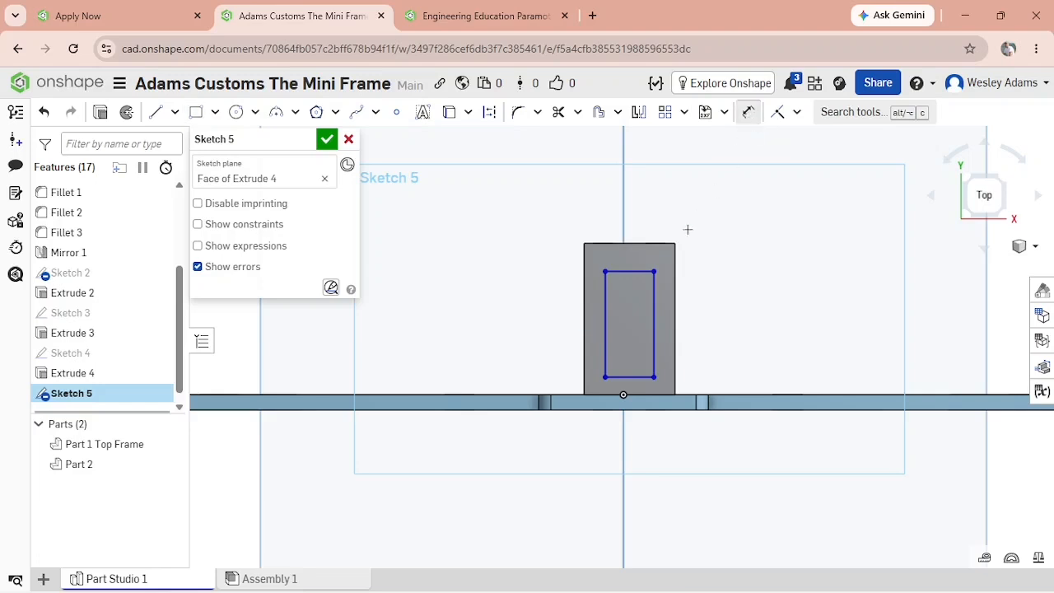
pyautogui.click(627, 273)
pyautogui.click(657, 194)
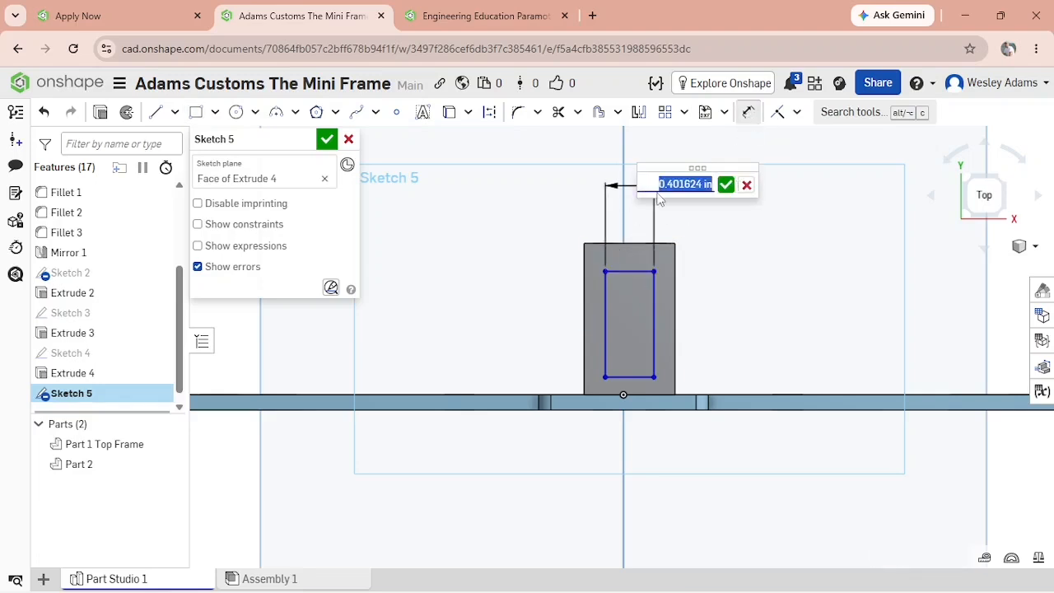
pyautogui.press('BackSpace')
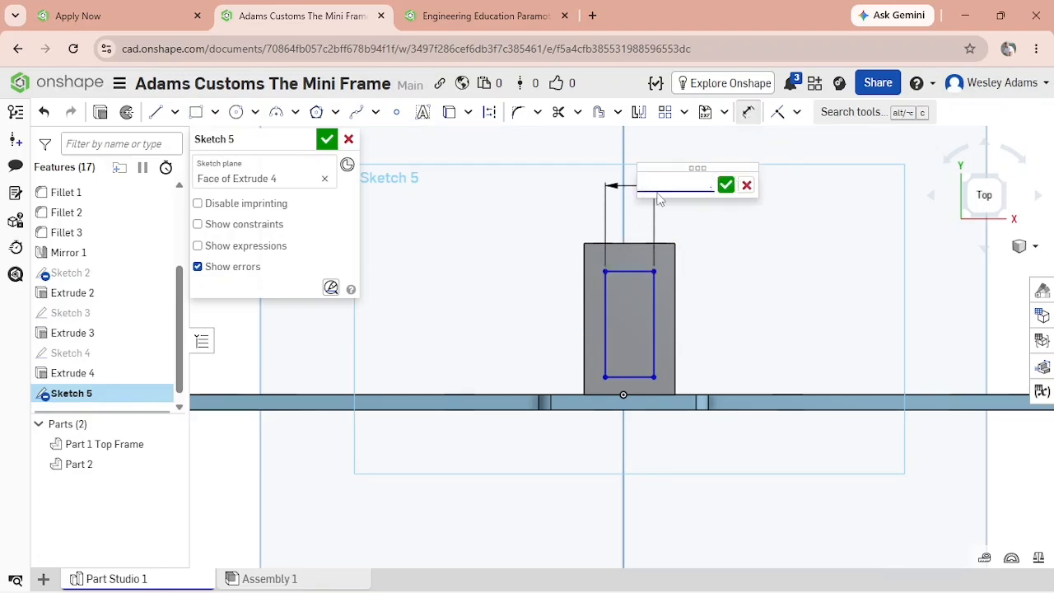
pyautogui.click(725, 186)
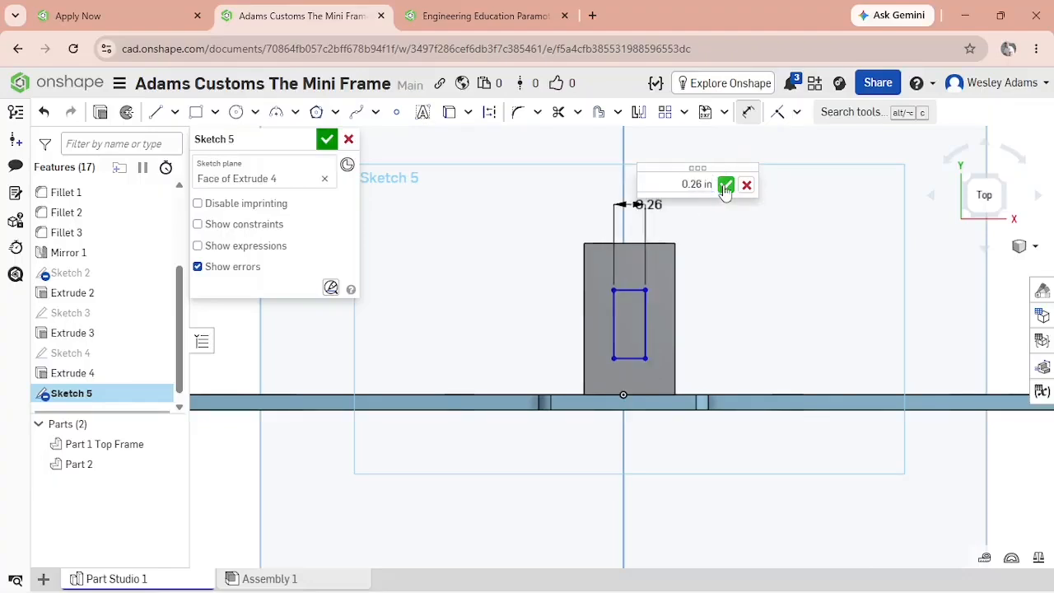
pyautogui.click(725, 186)
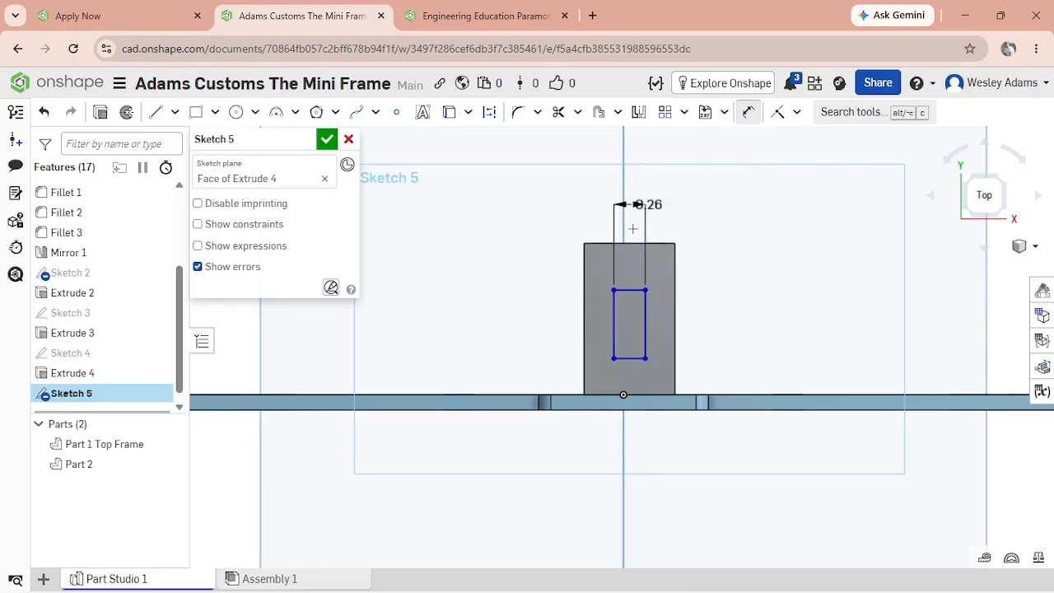
pyautogui.moveTo(650, 205); pyautogui.dragTo(705, 189)
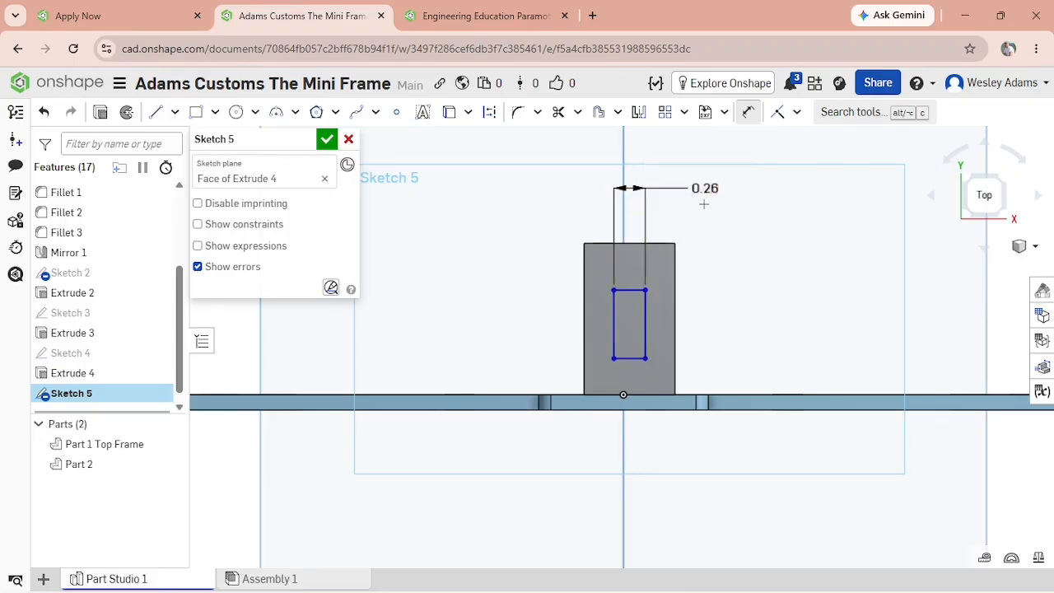
# Set the height of the inner rectangle on the block's top face to 0.76 in.
pyautogui.click(643, 325)
pyautogui.click(735, 338)
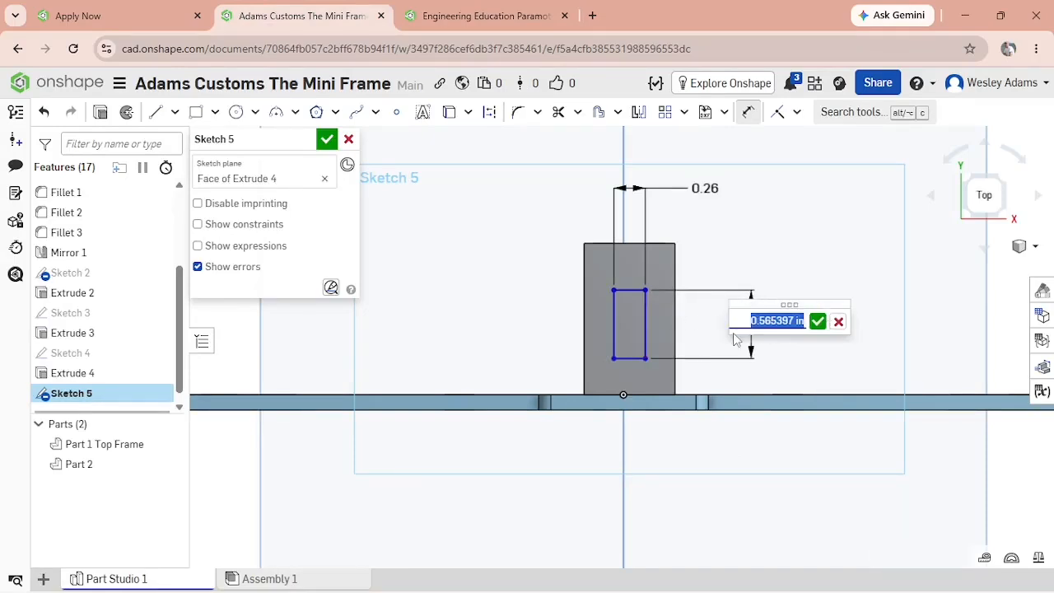
pyautogui.press('BackSpace')
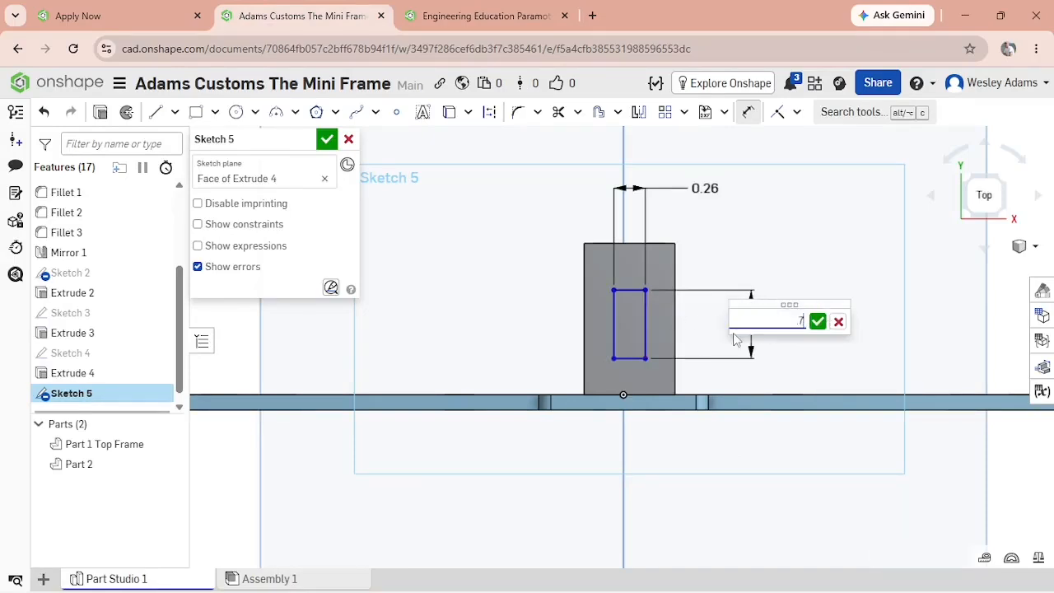
pyautogui.write('.76')
pyautogui.press('Return')
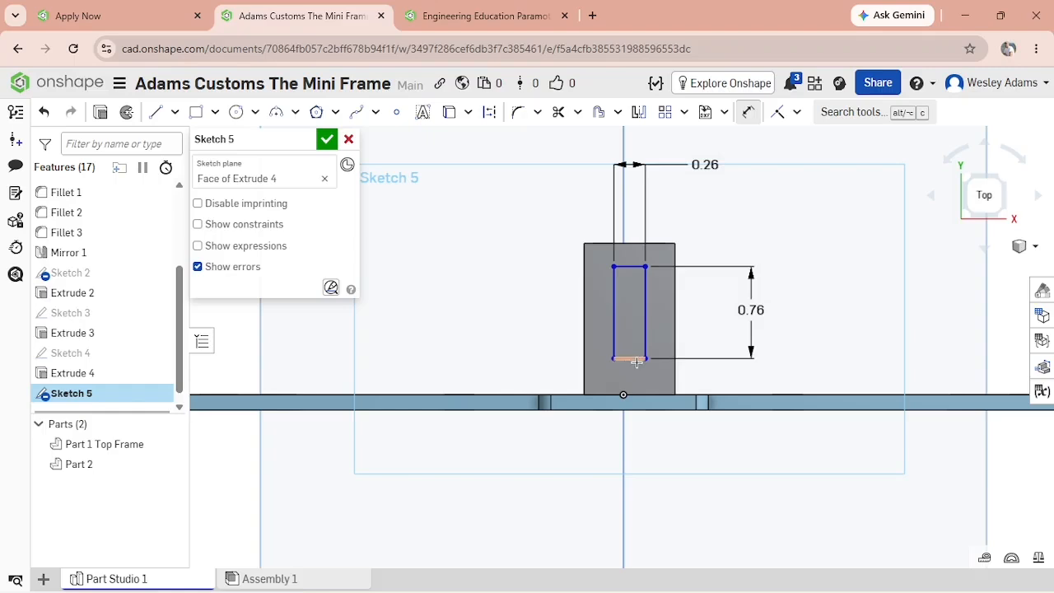
# Dimension the inner rectangle's edge nearest the plate at 0.24 in from the plate's back face.
pyautogui.click(635, 360)
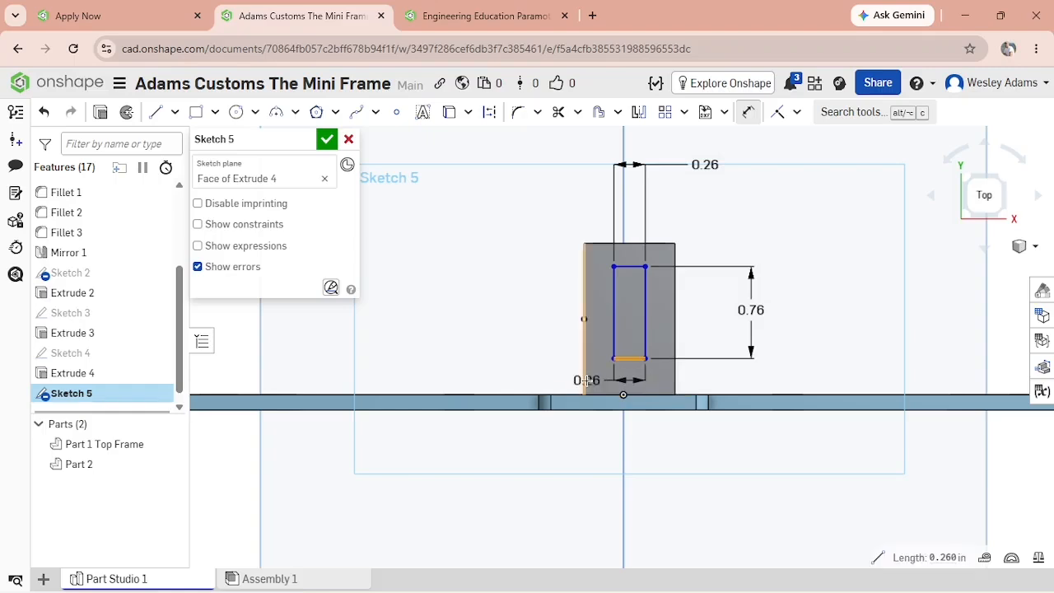
pyautogui.scroll(5, 619, 386)
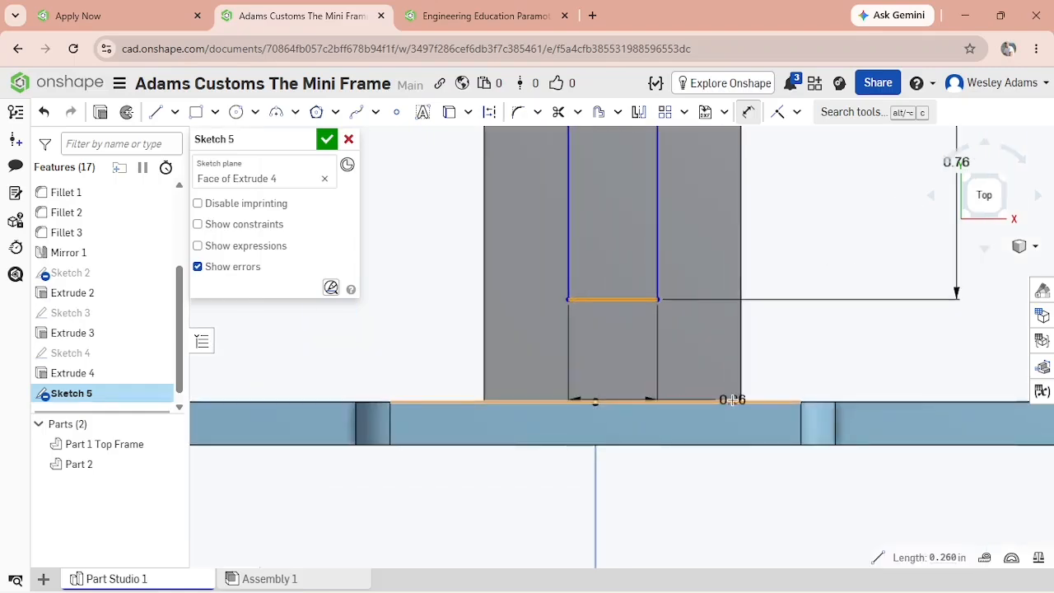
pyautogui.click(710, 402)
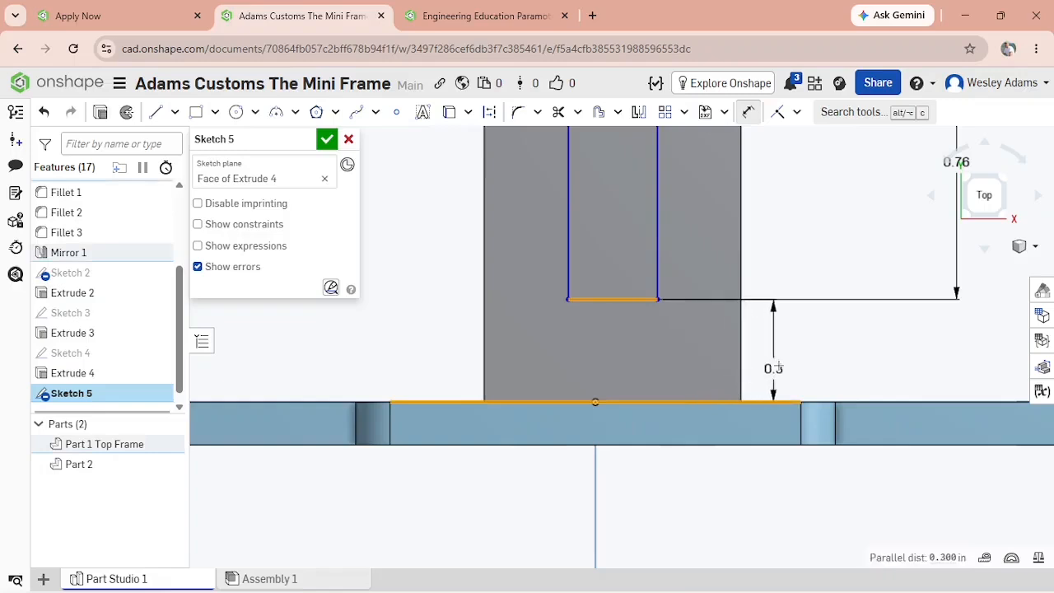
pyautogui.click(753, 375)
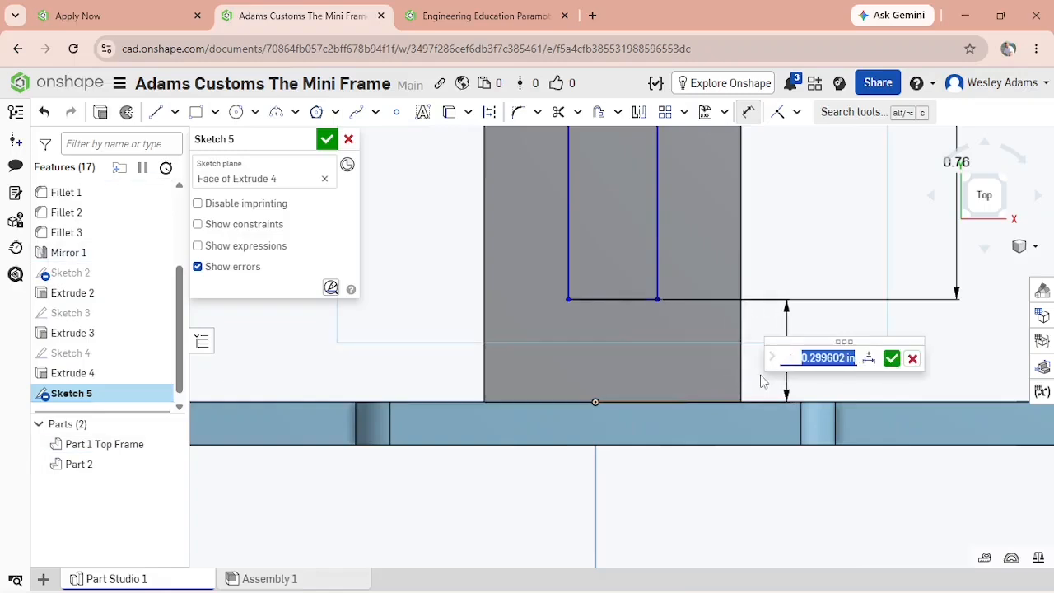
pyautogui.press('BackSpace')
pyautogui.press('Return')
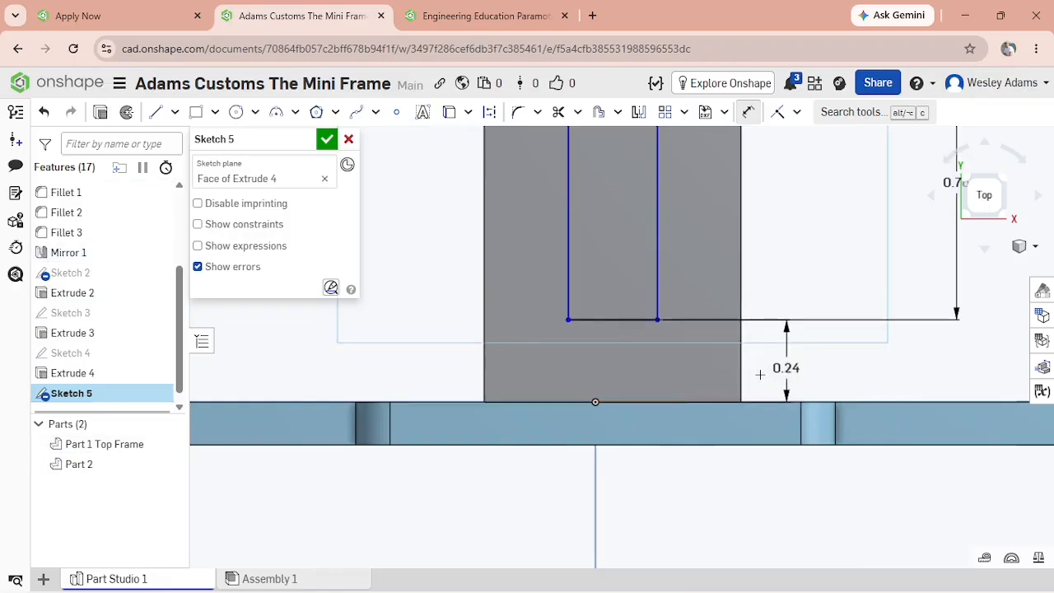
# Dimension the gap between the rectangle's far edge and the block's outer edge, and finish the sketch.
pyautogui.scroll(-3, 797, 239)
pyautogui.moveTo(812, 219); pyautogui.dragTo(798, 351, button='middle')
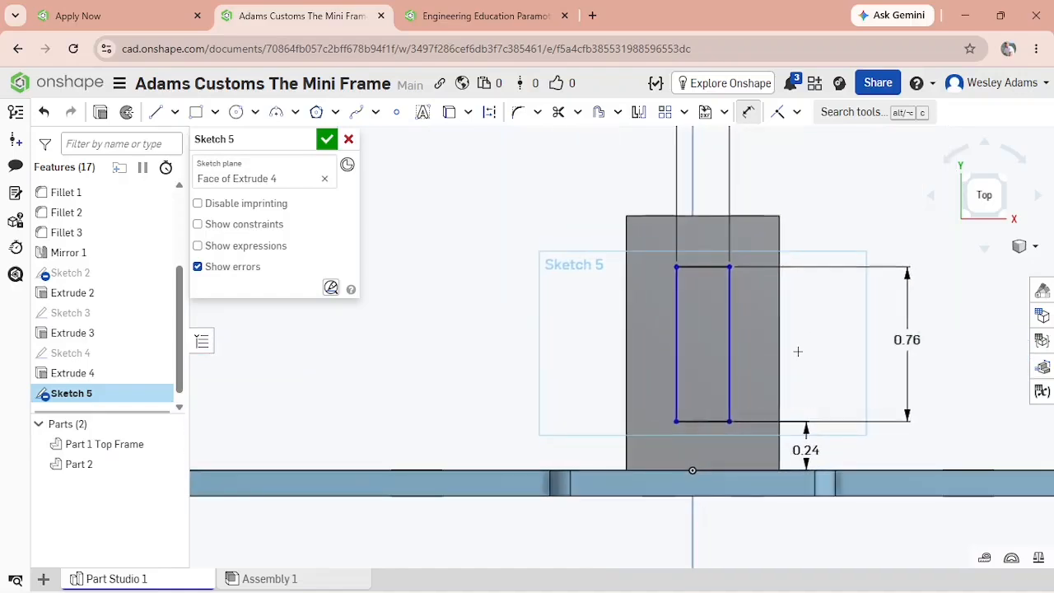
pyautogui.click(696, 267)
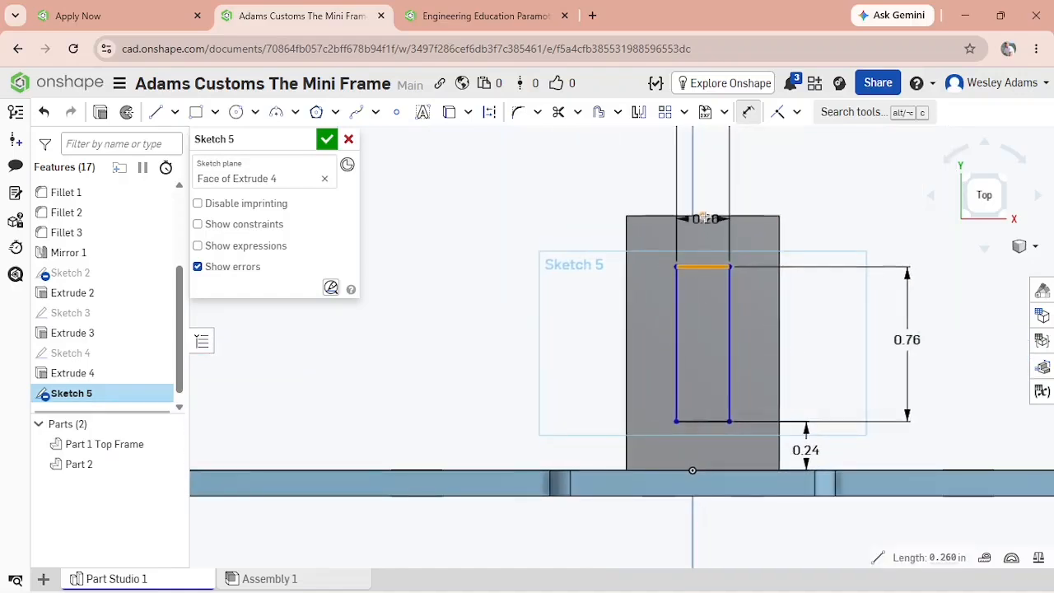
pyautogui.click(702, 215)
pyautogui.click(546, 184)
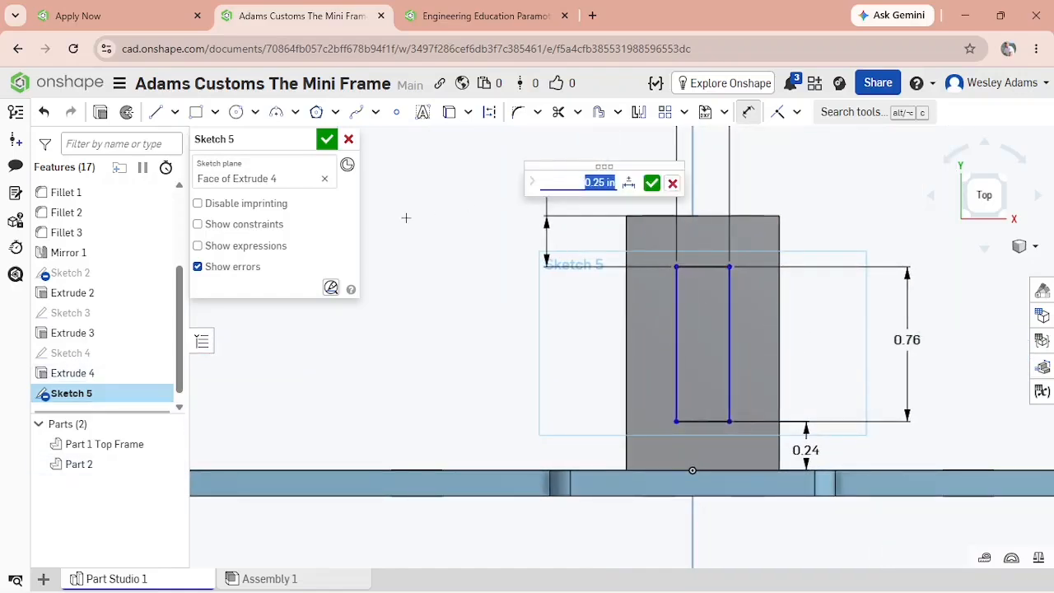
pyautogui.click(652, 181)
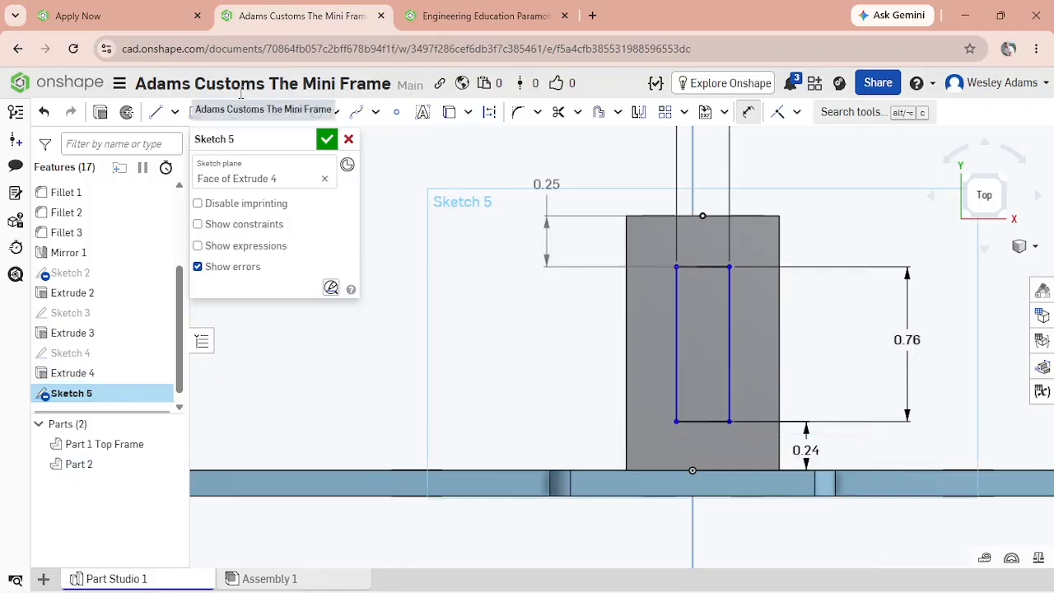
pyautogui.click(326, 139)
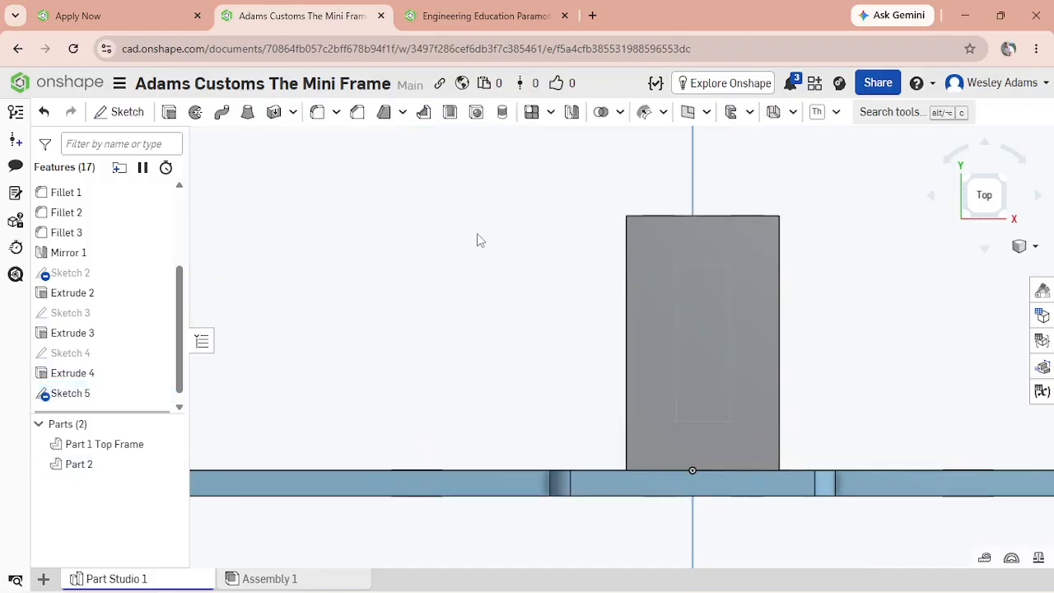
# Cut the Sketch 5 rectangle 2 in deep into the block with a blind Remove extrusion.
pyautogui.moveTo(477, 233); pyautogui.dragTo(527, 242, button='right')
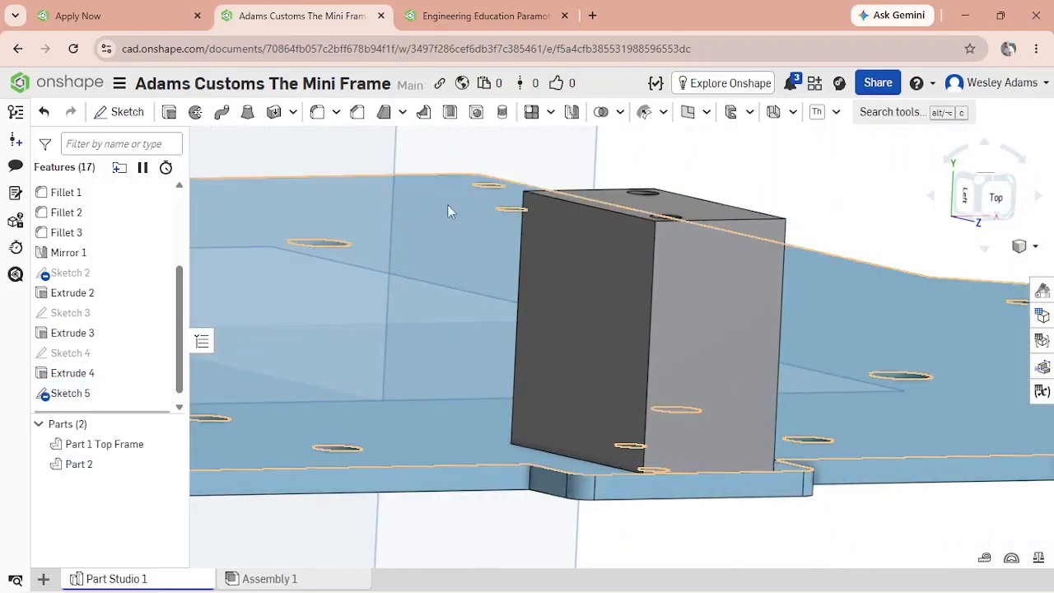
pyautogui.moveTo(357, 154)
pyautogui.mouseDown(button='right')
pyautogui.moveTo(348, 152)
pyautogui.moveTo(376, 153)
pyautogui.moveTo(347, 152)
pyautogui.mouseUp(button='right')
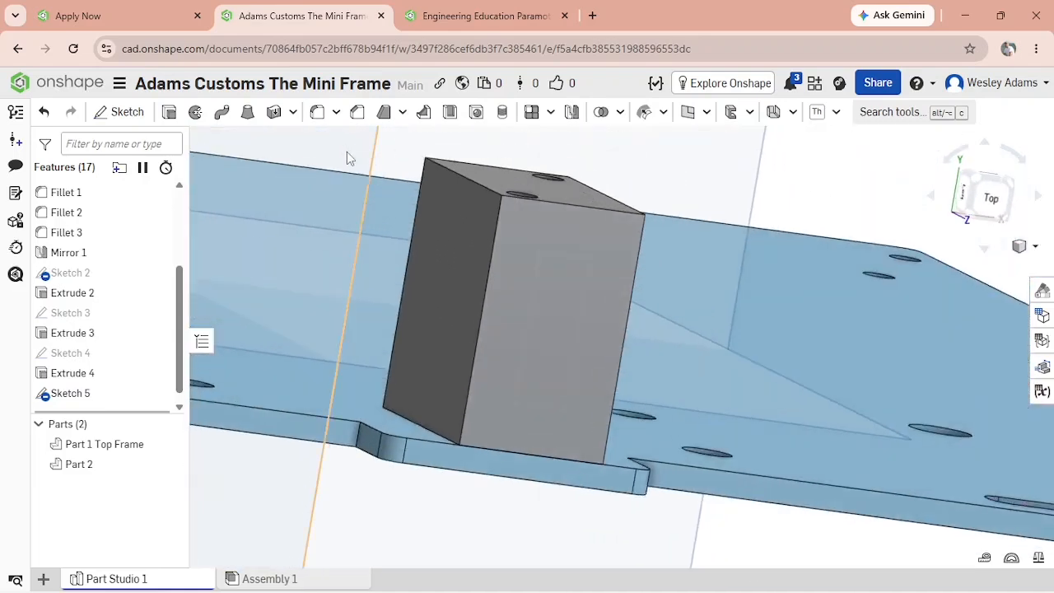
pyautogui.scroll(5, 347, 152)
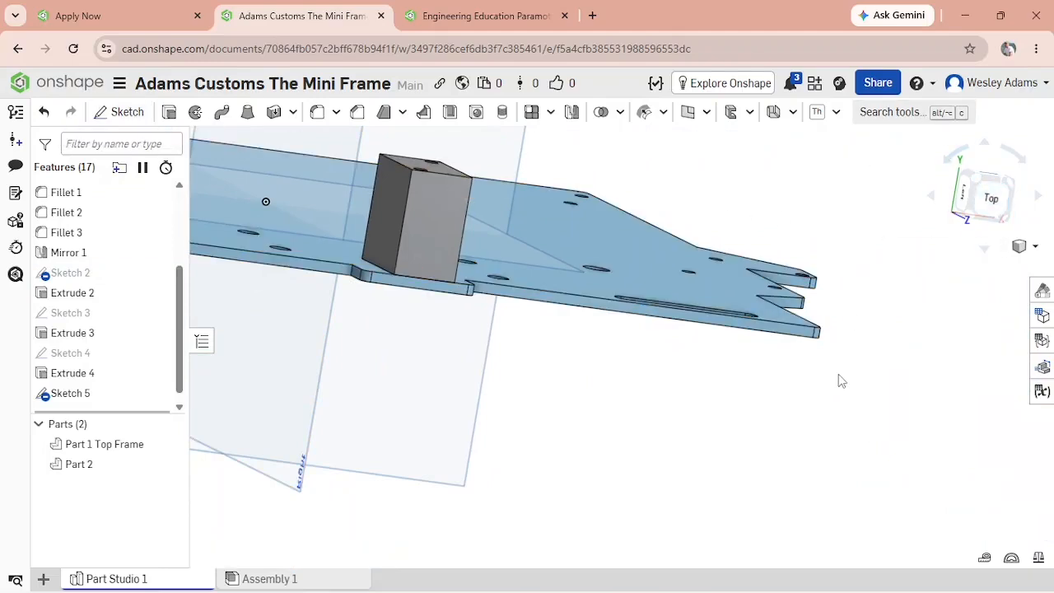
pyautogui.moveTo(838, 377); pyautogui.dragTo(856, 393, button='right')
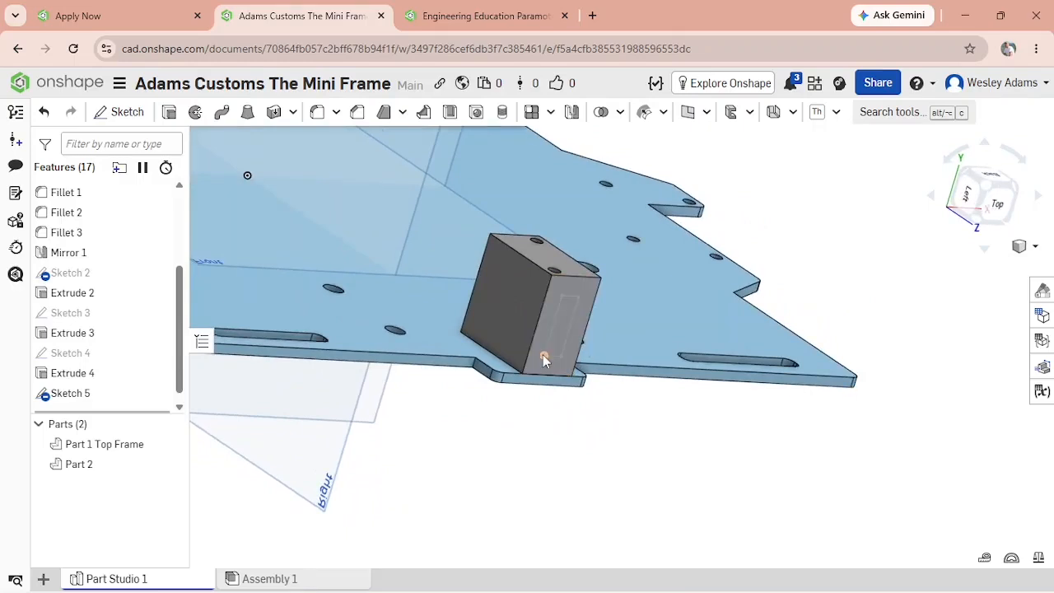
pyautogui.click(169, 114)
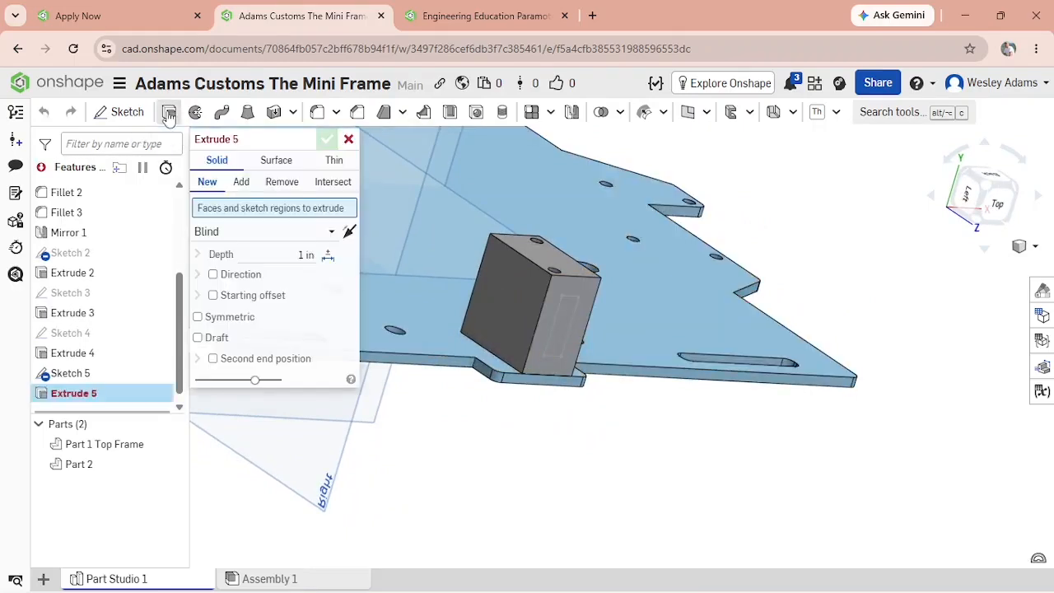
pyautogui.click(274, 185)
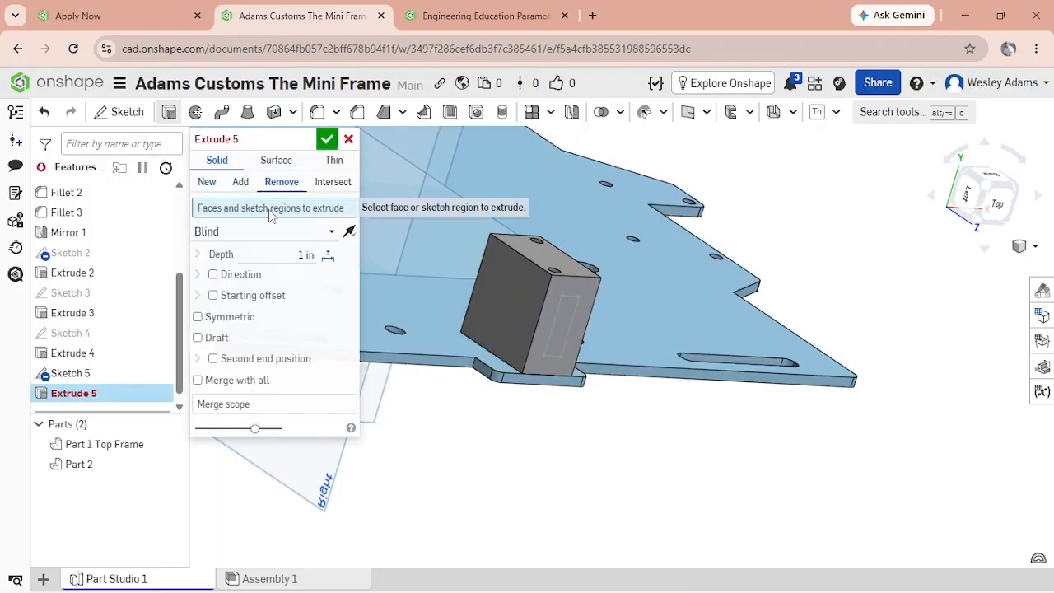
pyautogui.click(60, 379)
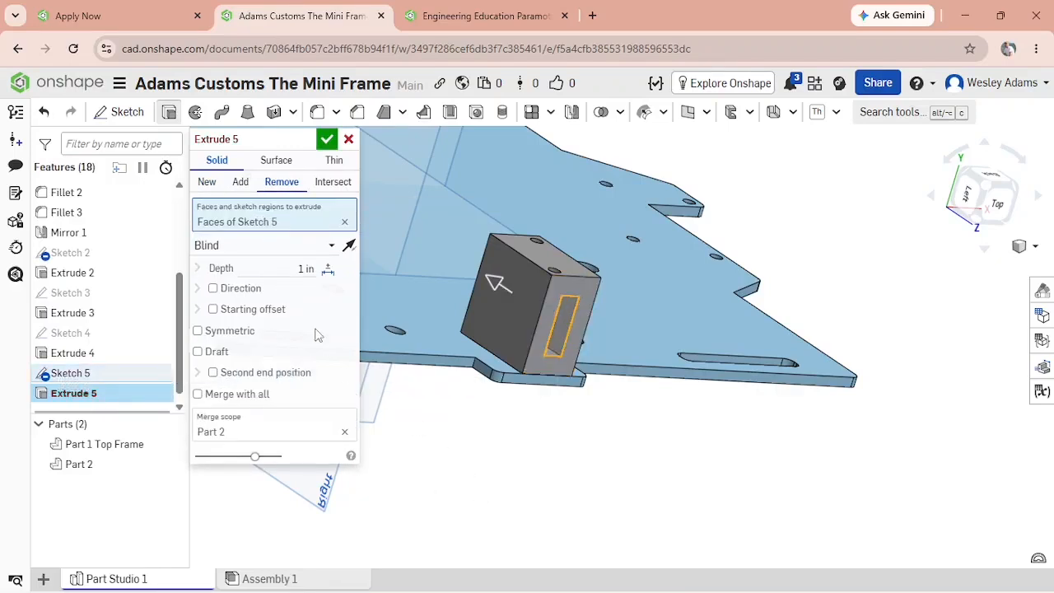
pyautogui.click(282, 270)
pyautogui.write('2')
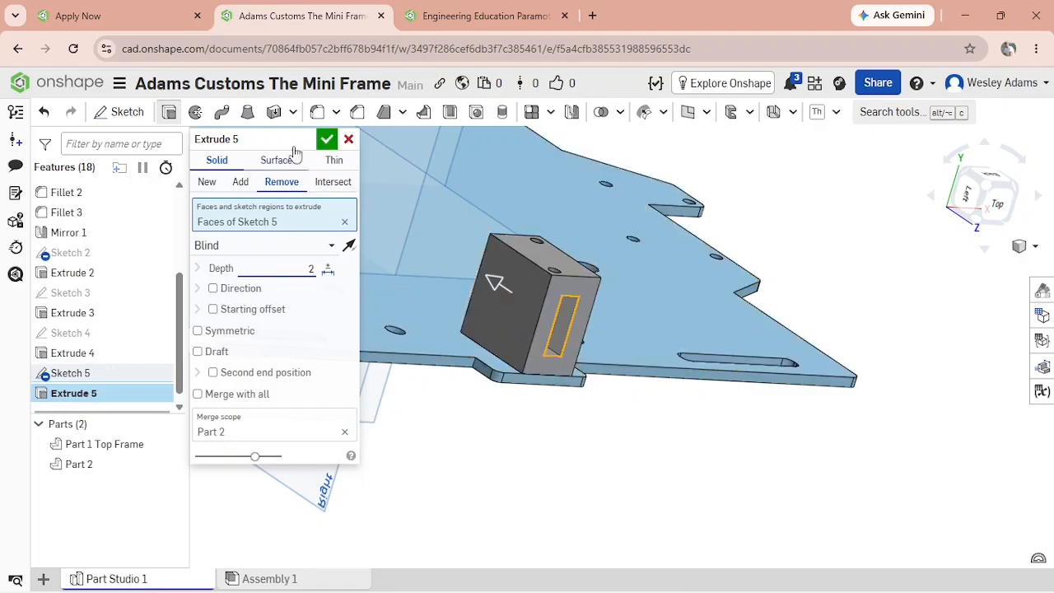
pyautogui.click(326, 139)
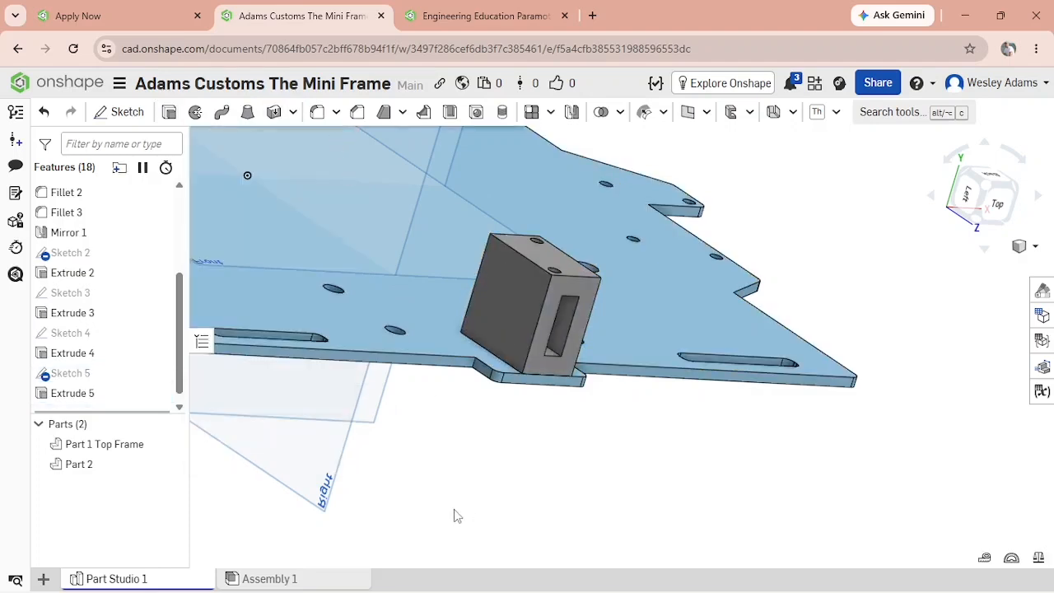
# Start a sketch on the block's right side face and draw a circle about 0.18 in in diameter near its center.
pyautogui.moveTo(452, 508); pyautogui.dragTo(411, 490, button='right')
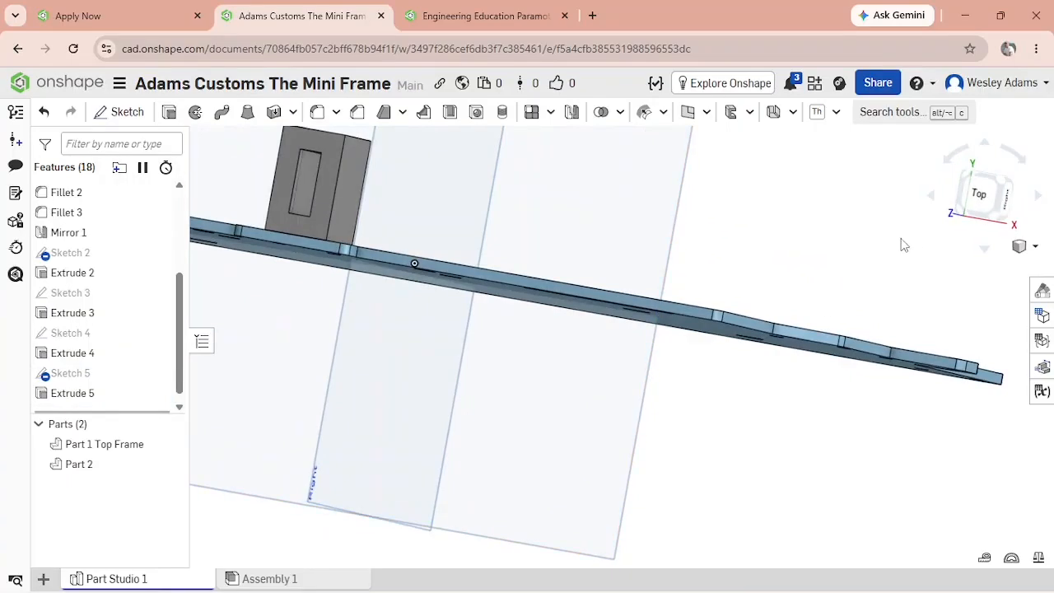
pyautogui.click(1001, 221)
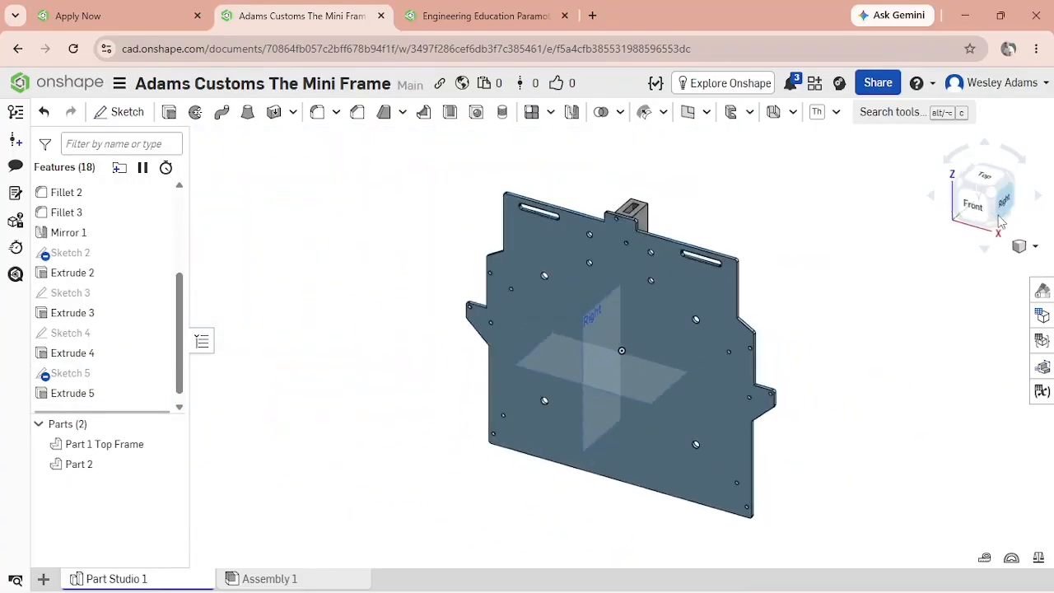
pyautogui.click(1004, 207)
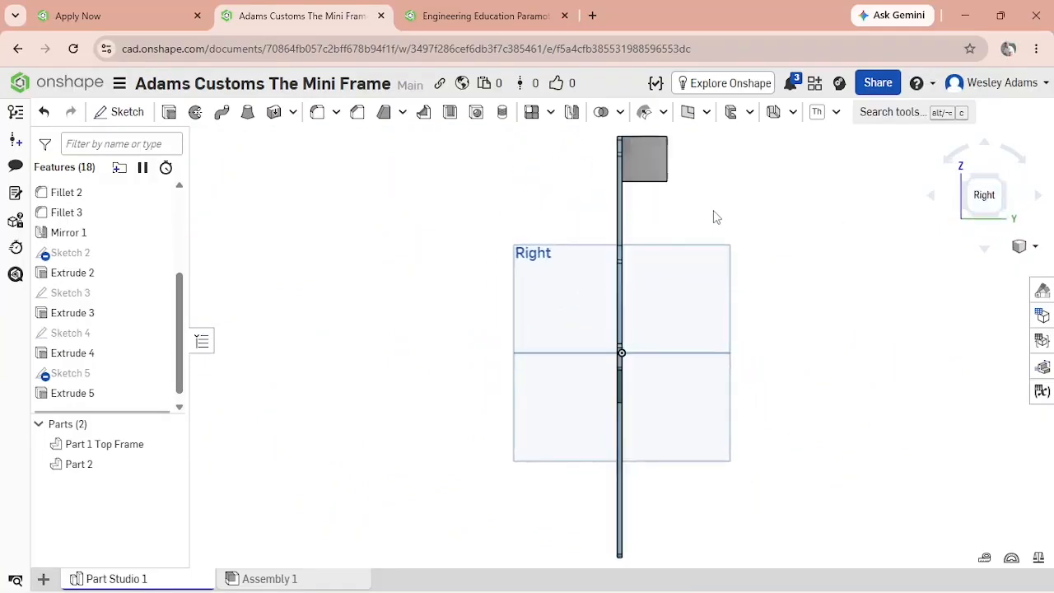
pyautogui.scroll(-1, 716, 216)
pyautogui.scroll(5, 715, 217)
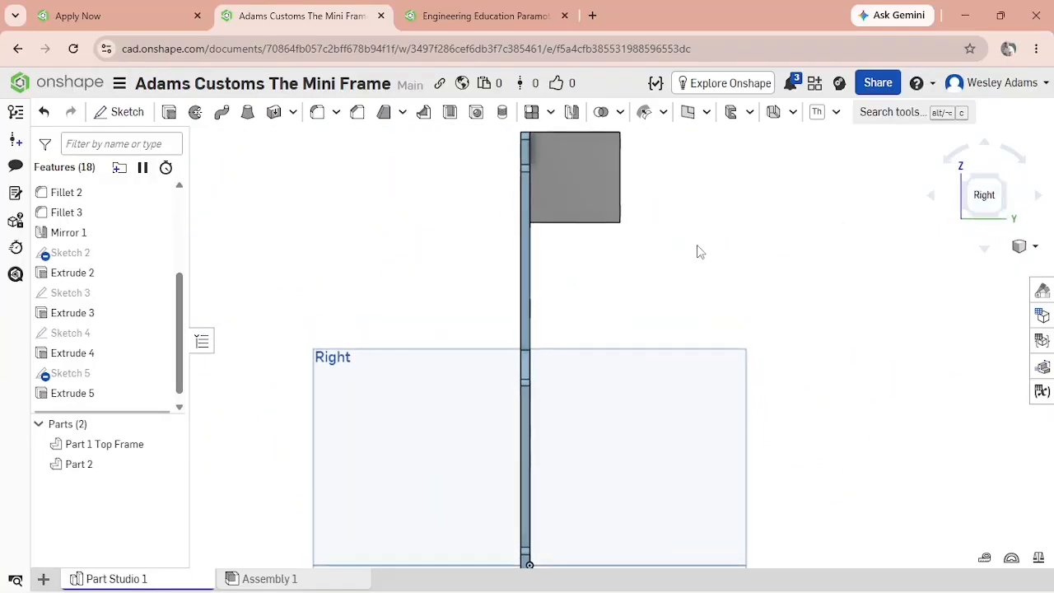
pyautogui.moveTo(663, 218); pyautogui.dragTo(663, 393, button='middle')
pyautogui.scroll(3, 659, 374)
pyautogui.moveTo(612, 367); pyautogui.dragTo(749, 472, button='middle')
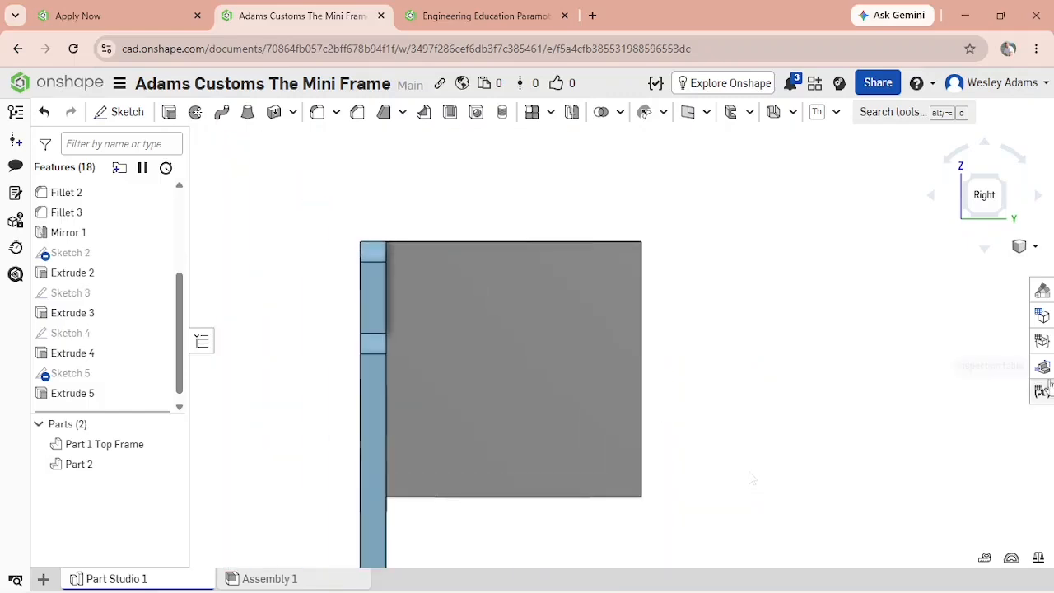
pyautogui.click(109, 116)
pyautogui.click(457, 348)
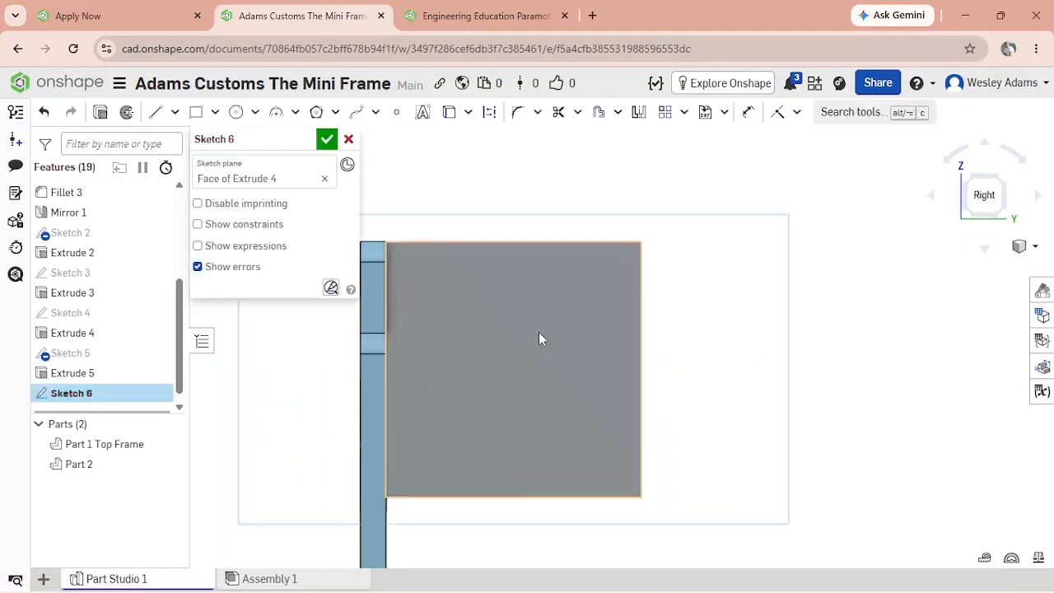
pyautogui.click(236, 116)
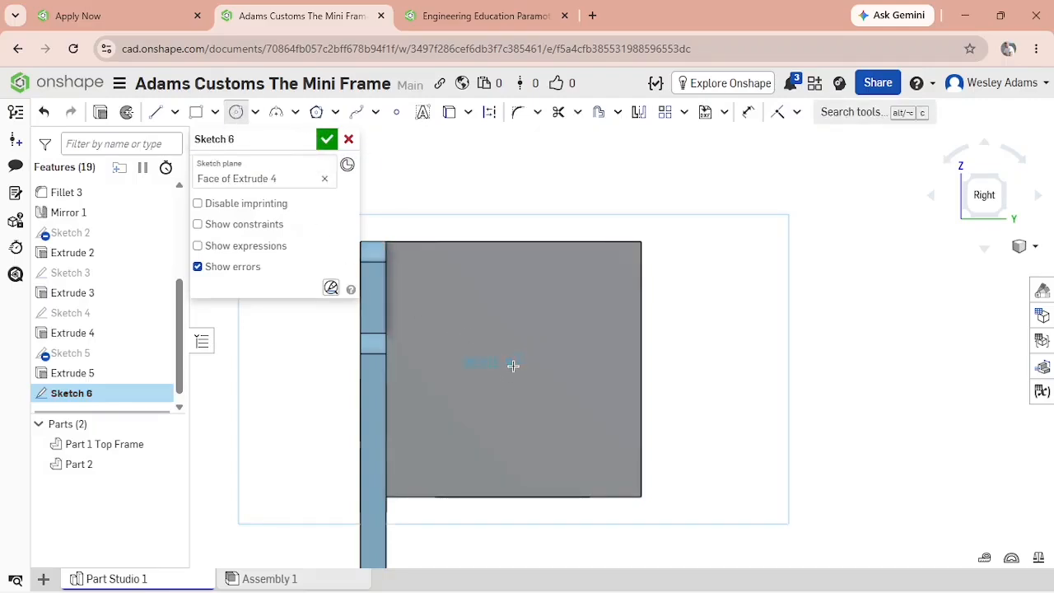
pyautogui.click(518, 380)
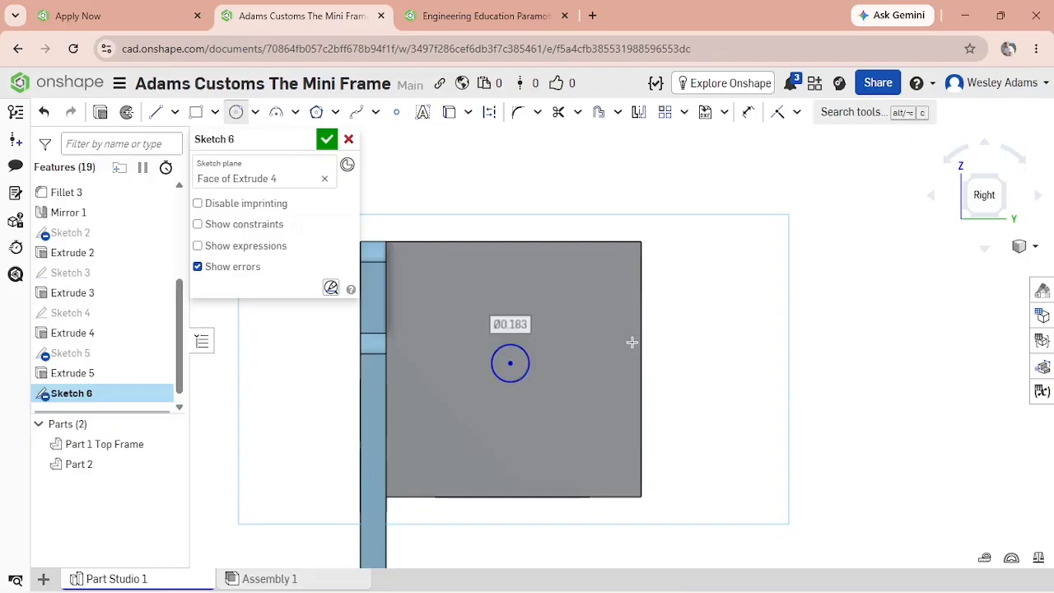
# Set the diameter of the circle on the block's side face to 0.25 in.
pyautogui.click(748, 112)
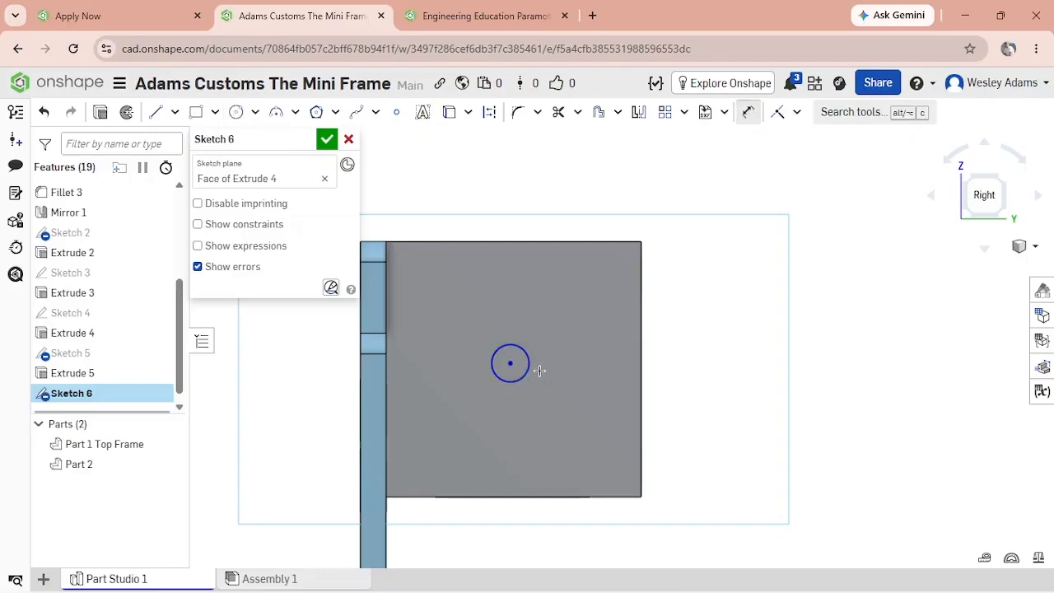
pyautogui.click(746, 112)
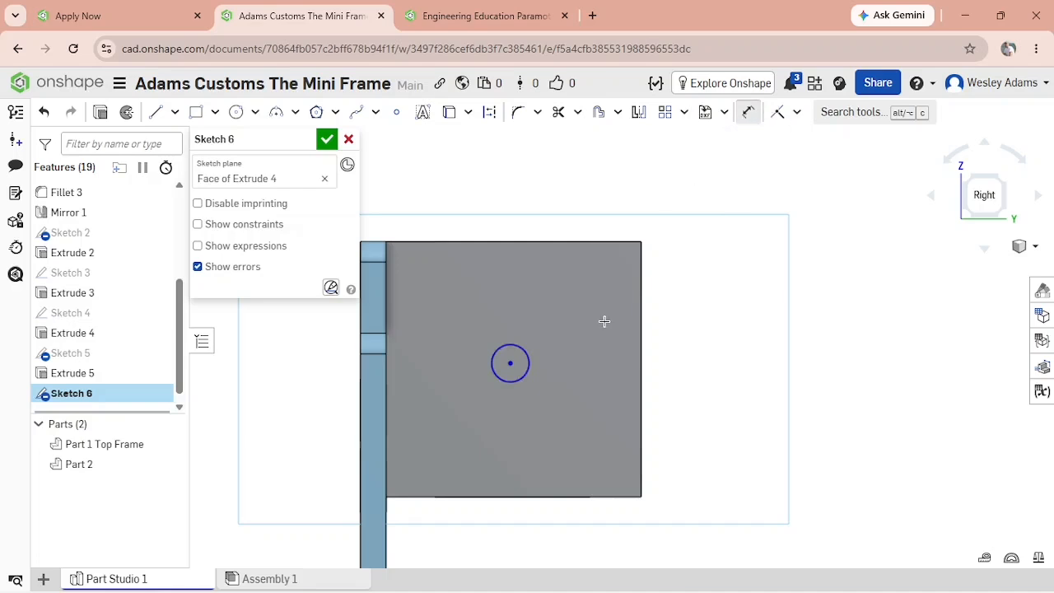
pyautogui.click(514, 363)
pyautogui.click(780, 367)
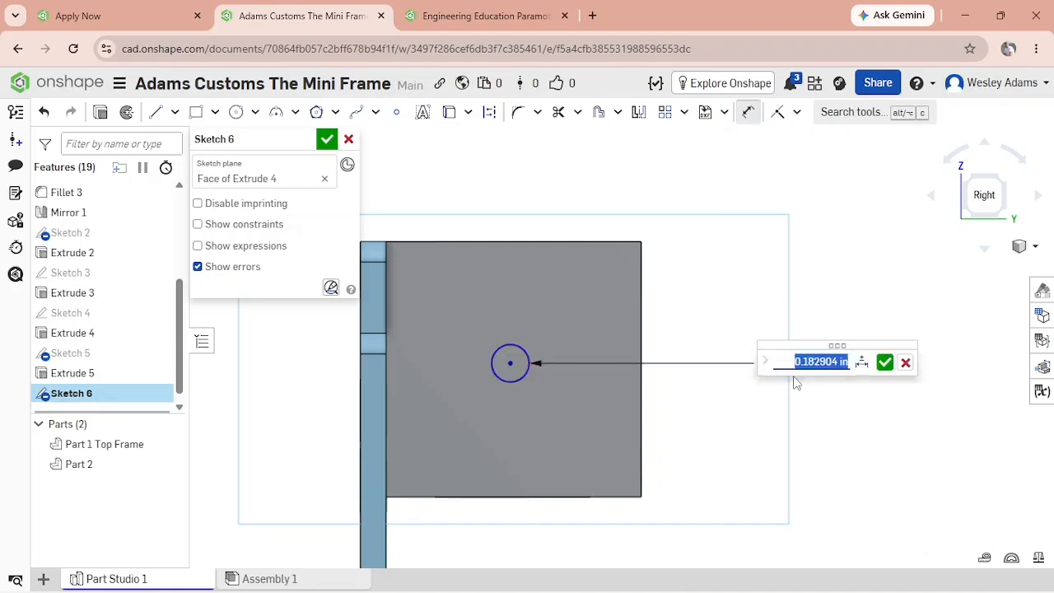
pyautogui.press('BackSpace')
pyautogui.write('.25')
pyautogui.press('Return')
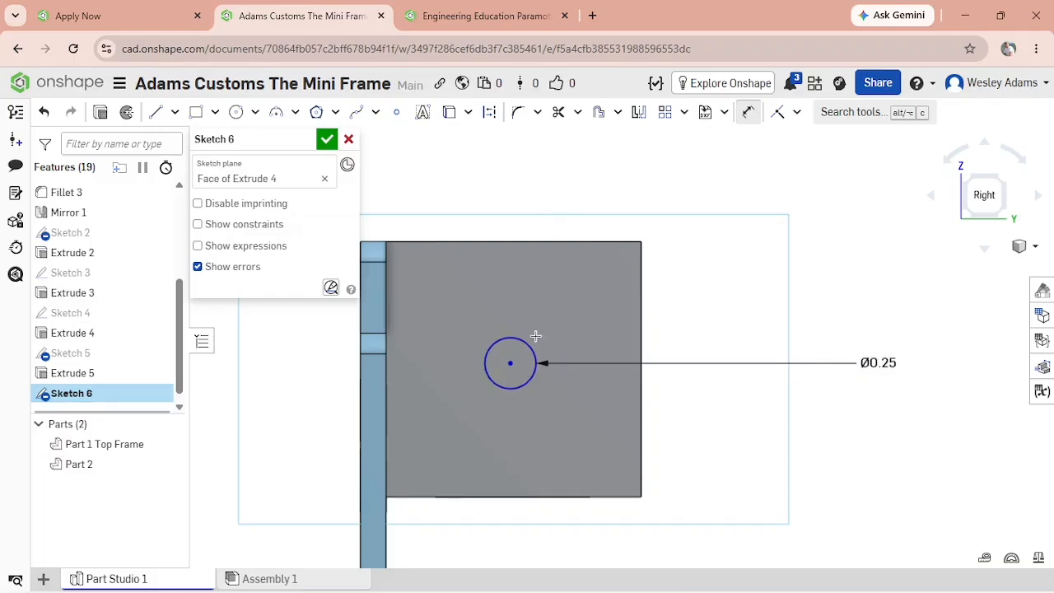
# Set the distance from the circle's center to the block's upper edge to 0.625 in.
pyautogui.press('d')
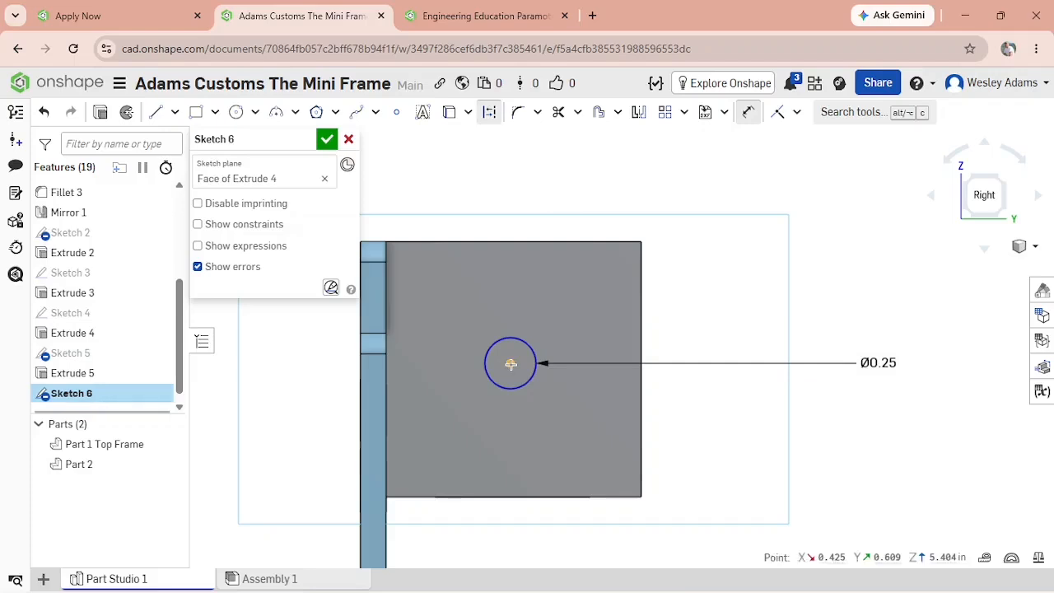
pyautogui.click(491, 242)
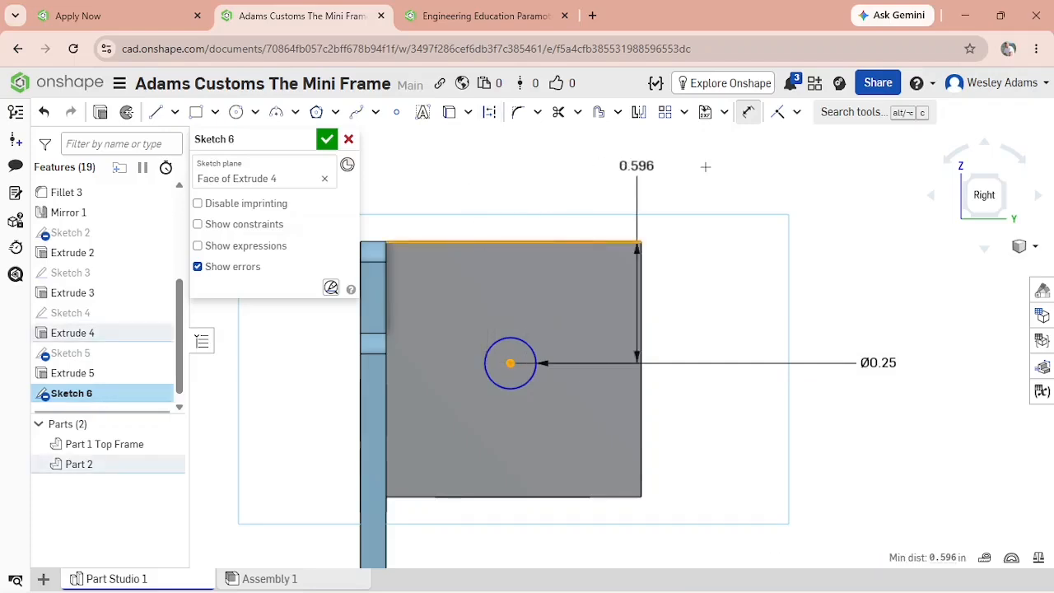
pyautogui.click(740, 215)
pyautogui.press('BackSpace')
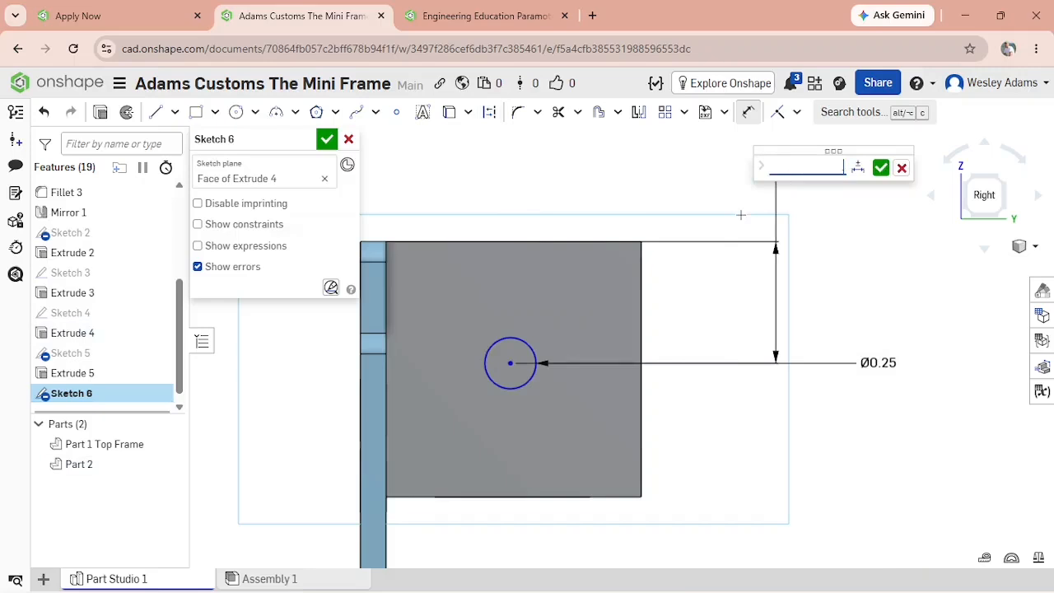
pyautogui.write('.625')
pyautogui.press('Return')
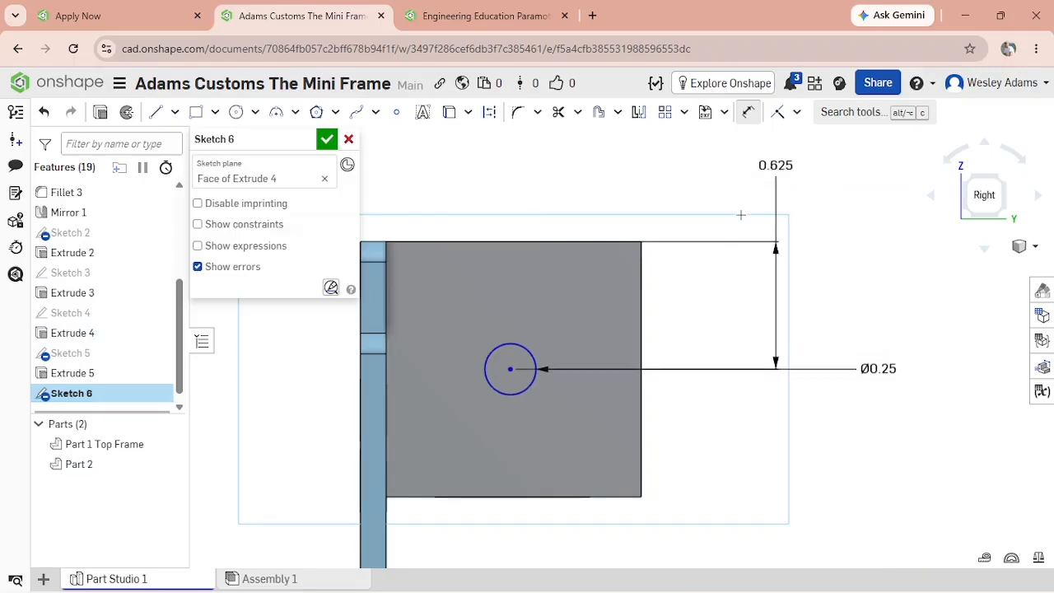
# Dimension the vertical distance from the circle's center to the block's lower edge.
pyautogui.press('d')
pyautogui.click(509, 369)
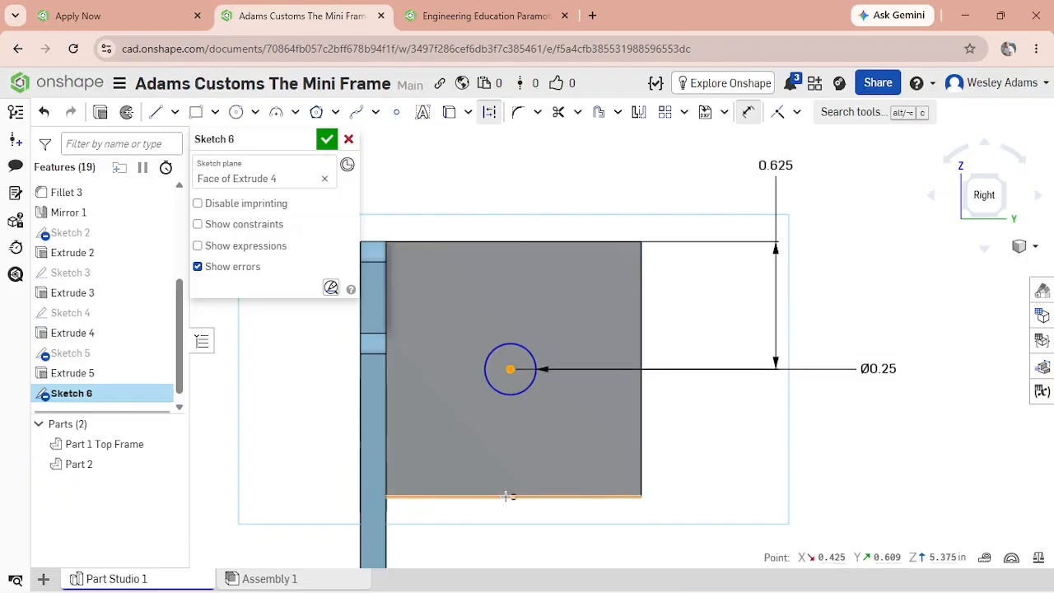
pyautogui.click(508, 496)
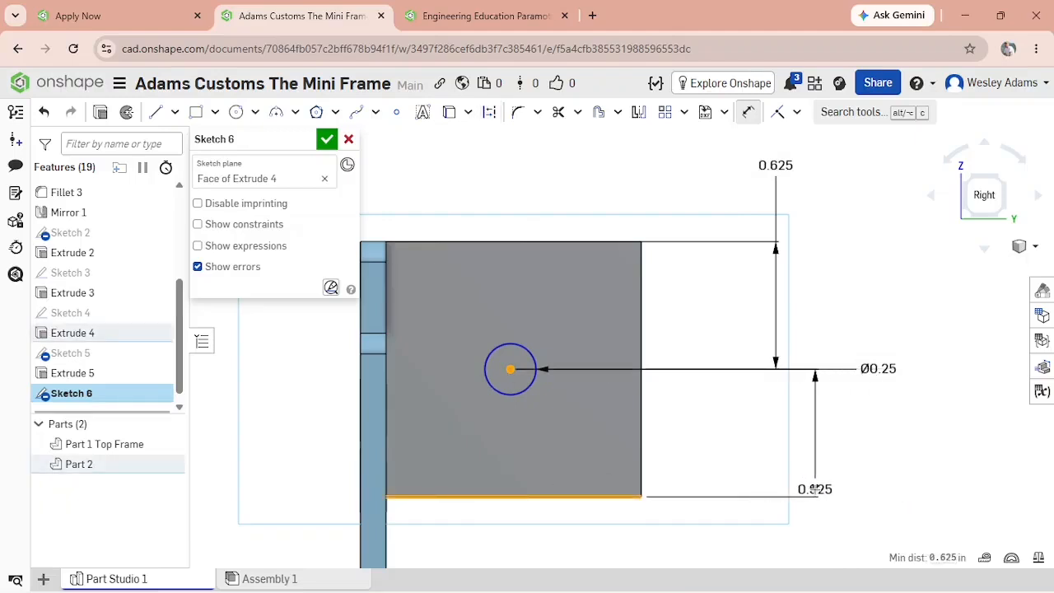
pyautogui.click(813, 489)
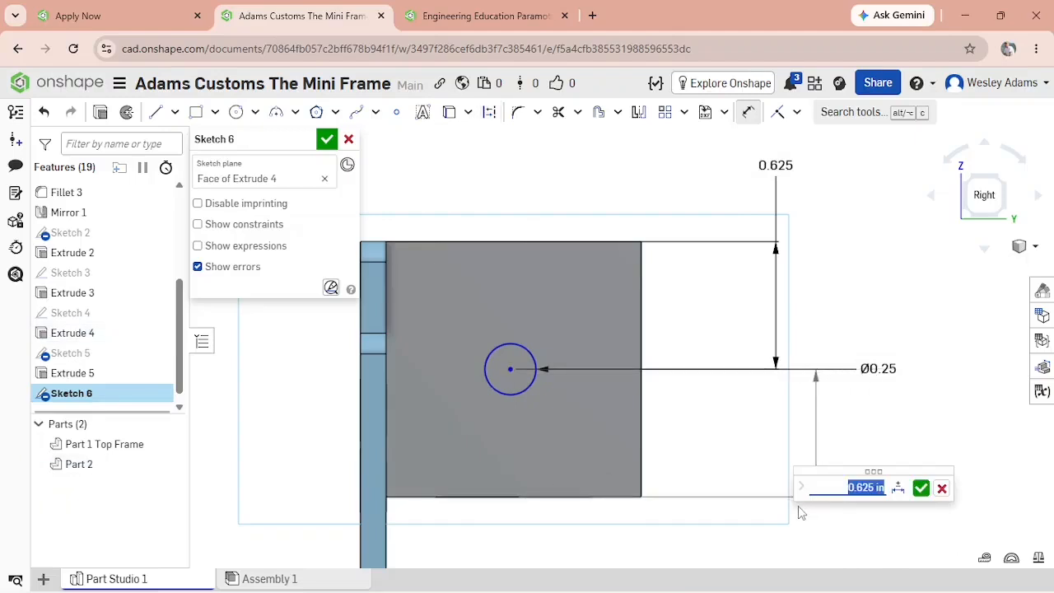
pyautogui.press('Return')
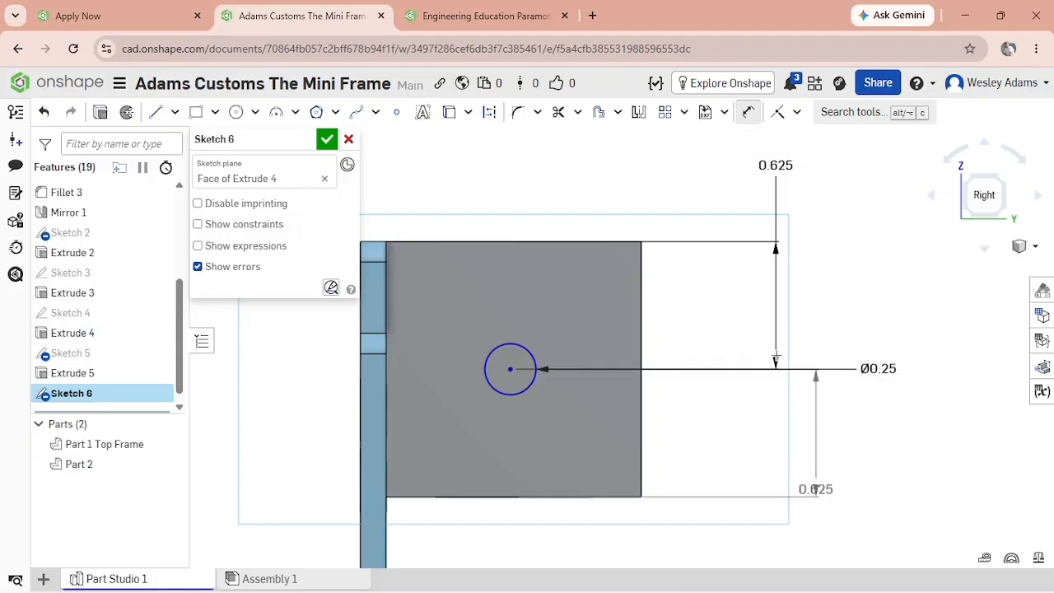
# Set the distance from the circle's center to the block's outer vertical edge, away from the plate, to 0.625 in.
pyautogui.click(508, 371)
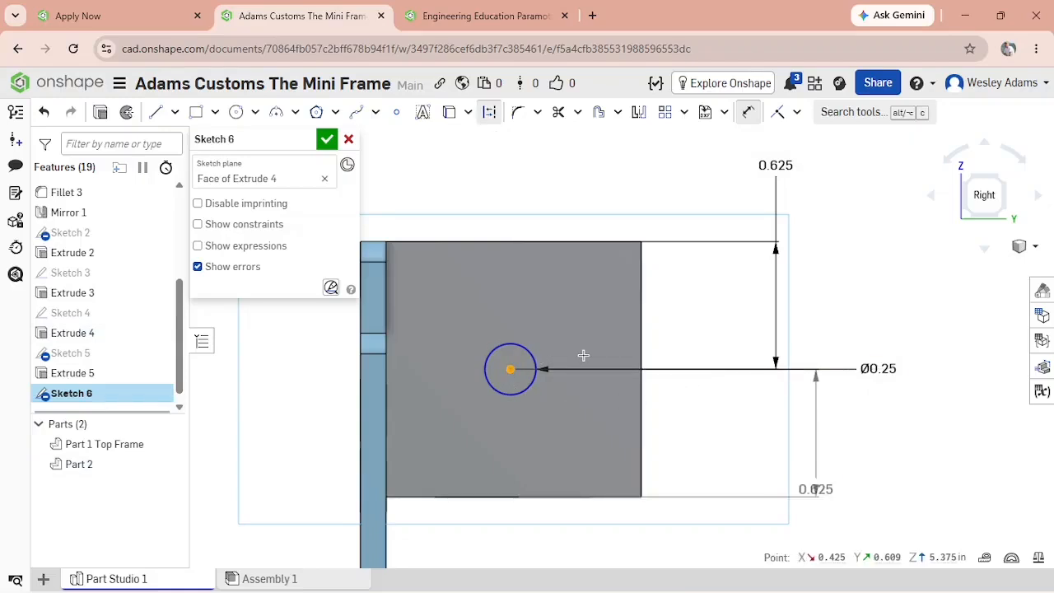
pyautogui.click(644, 353)
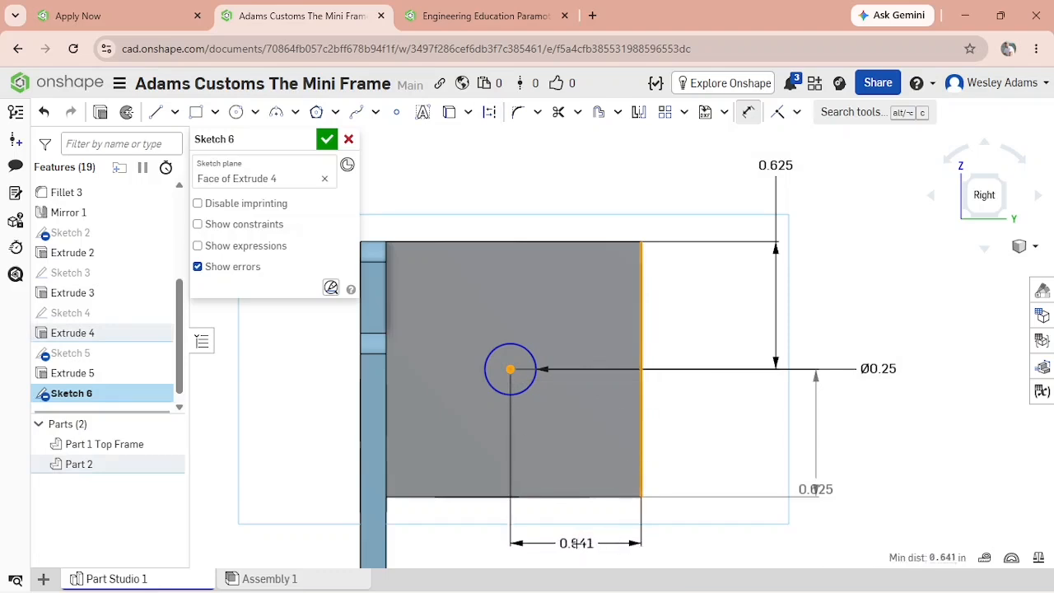
pyautogui.click(567, 575)
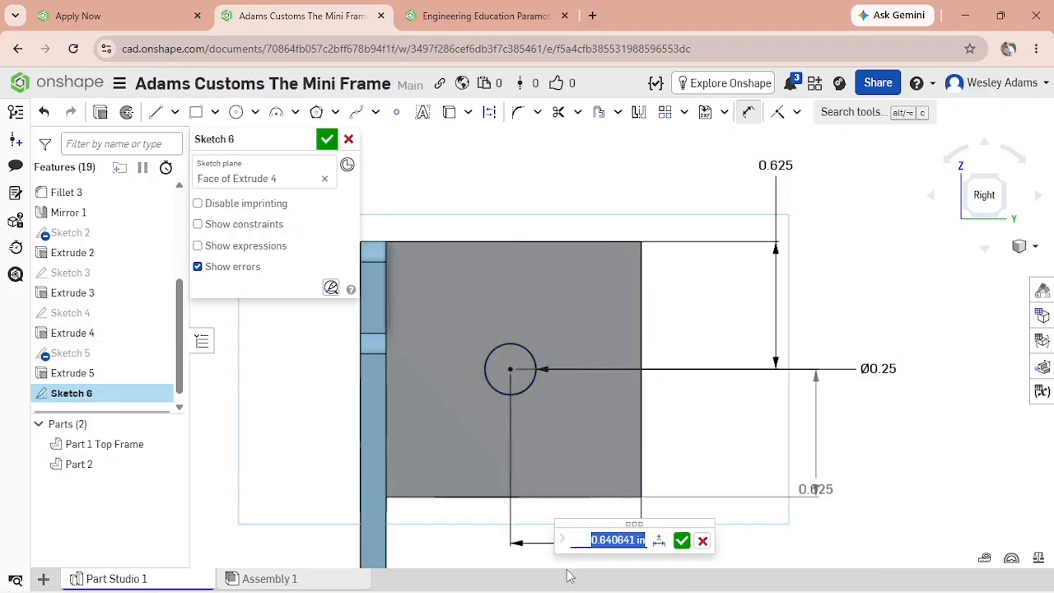
pyautogui.press('BackSpace')
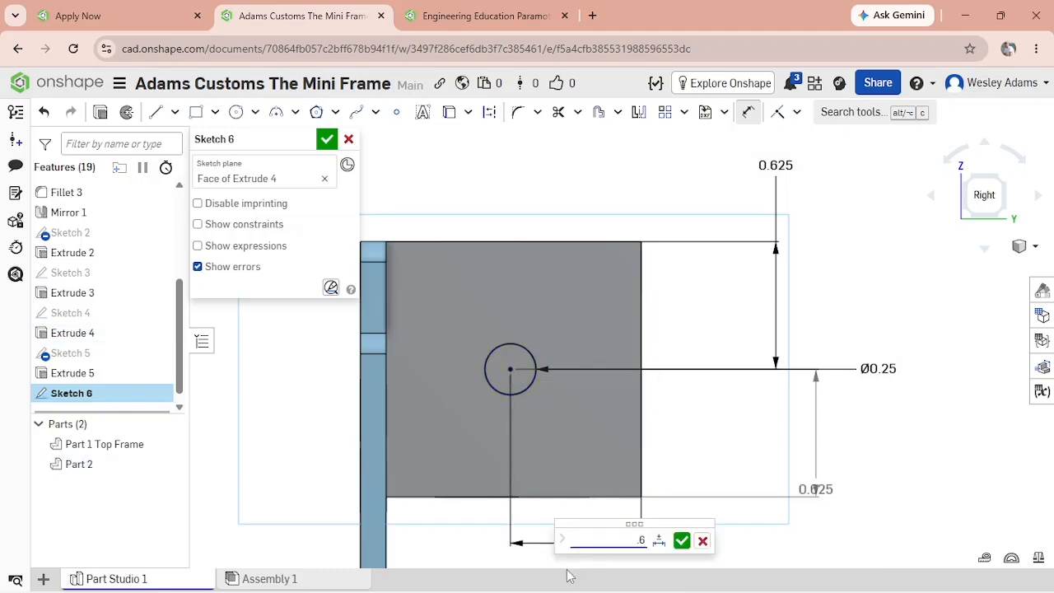
pyautogui.press('Return')
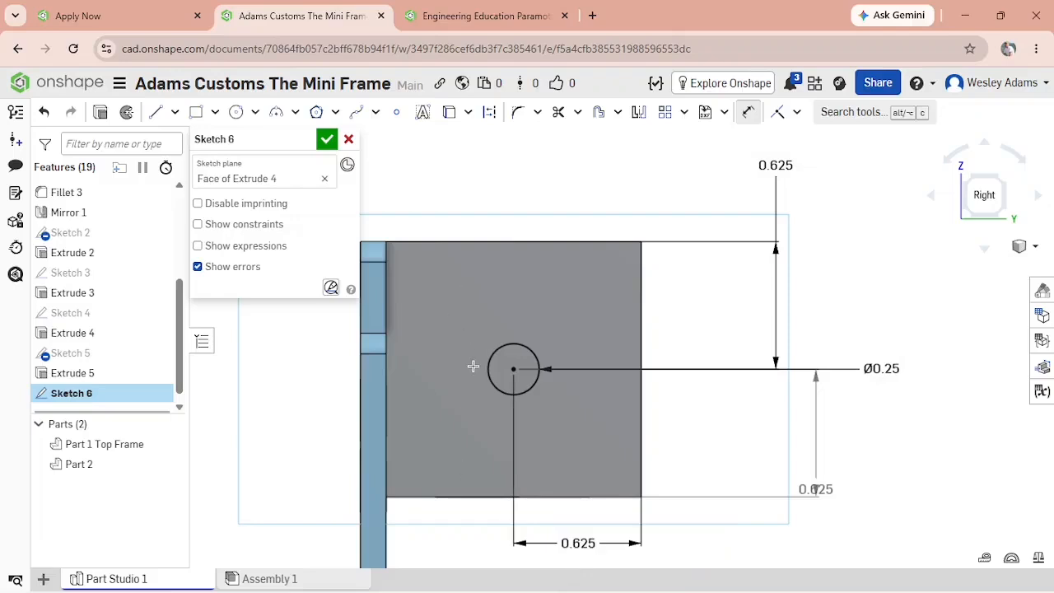
# Dimension the horizontal distance from the circle's center to the block's edge along the plate, and finish the sketch.
pyautogui.press('d')
pyautogui.click(513, 370)
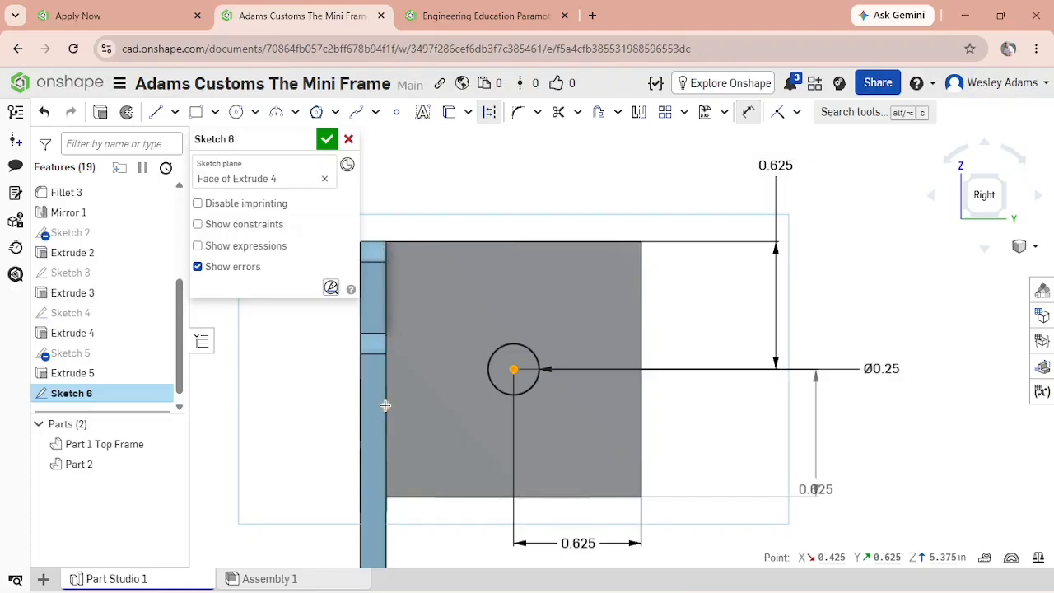
pyautogui.click(388, 471)
pyautogui.click(478, 515)
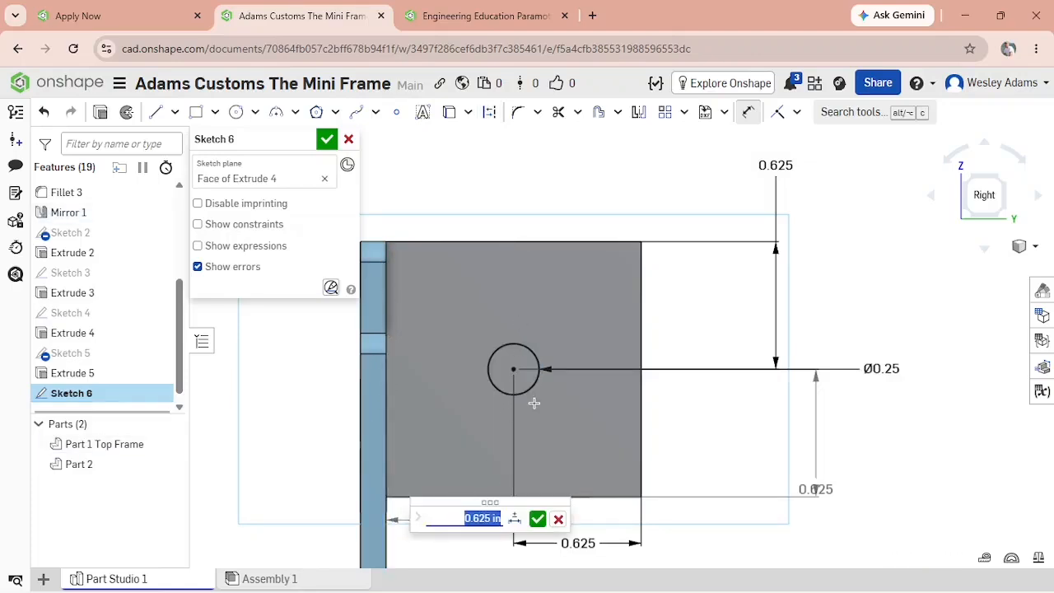
pyautogui.click(538, 520)
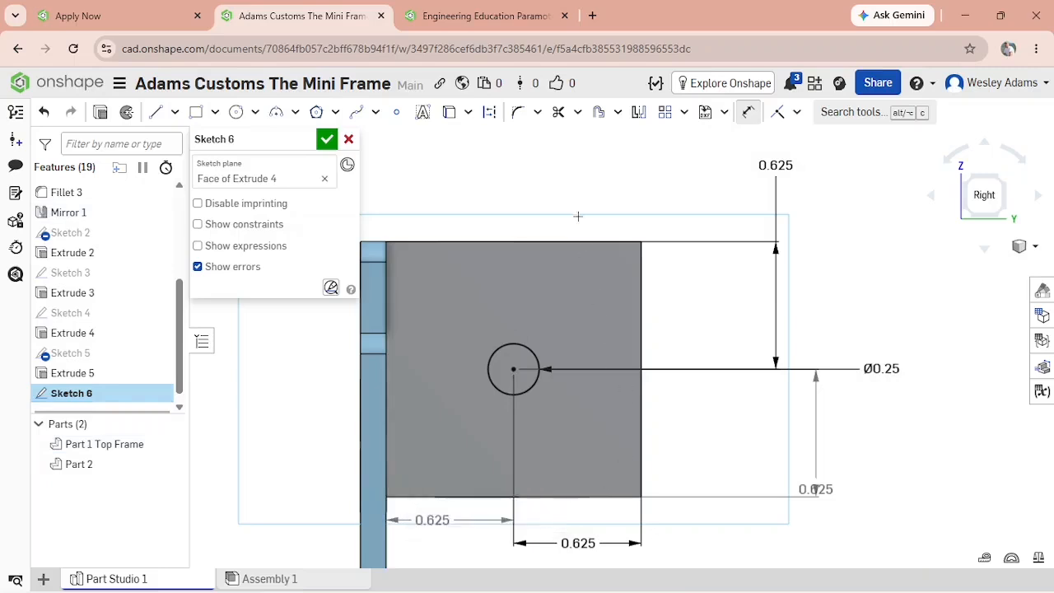
pyautogui.click(327, 142)
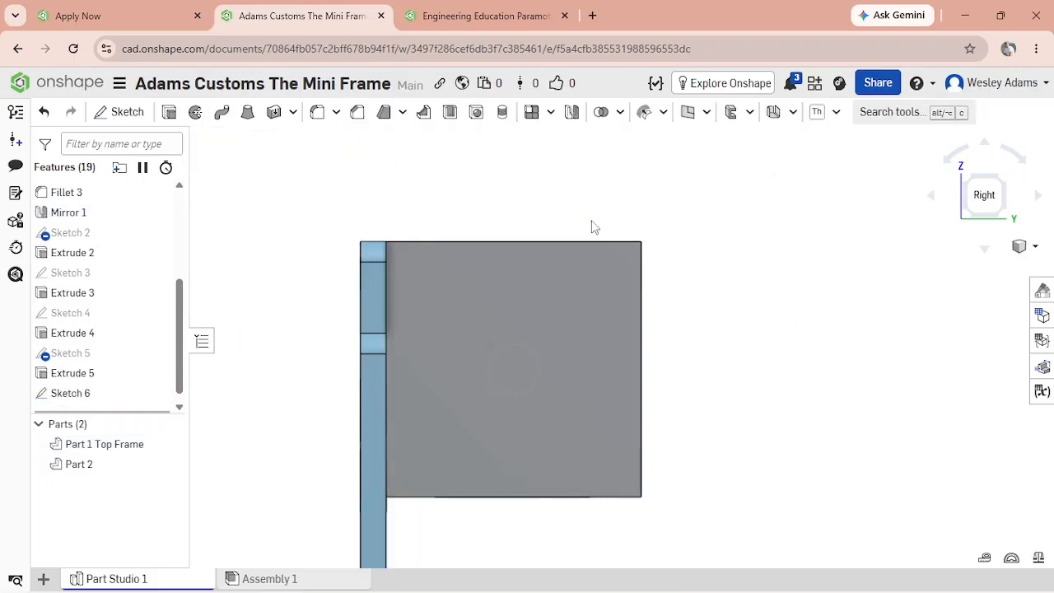
# Cut the Sketch 6 circle 1 in deep into the block with a blind Remove extrusion.
pyautogui.click(968, 188)
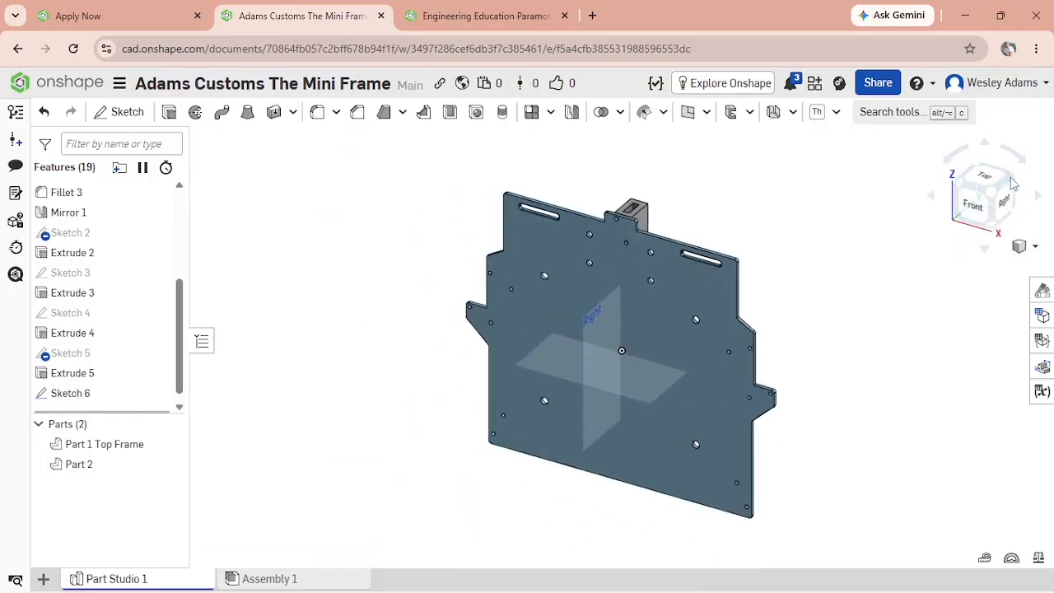
pyautogui.click(1012, 183)
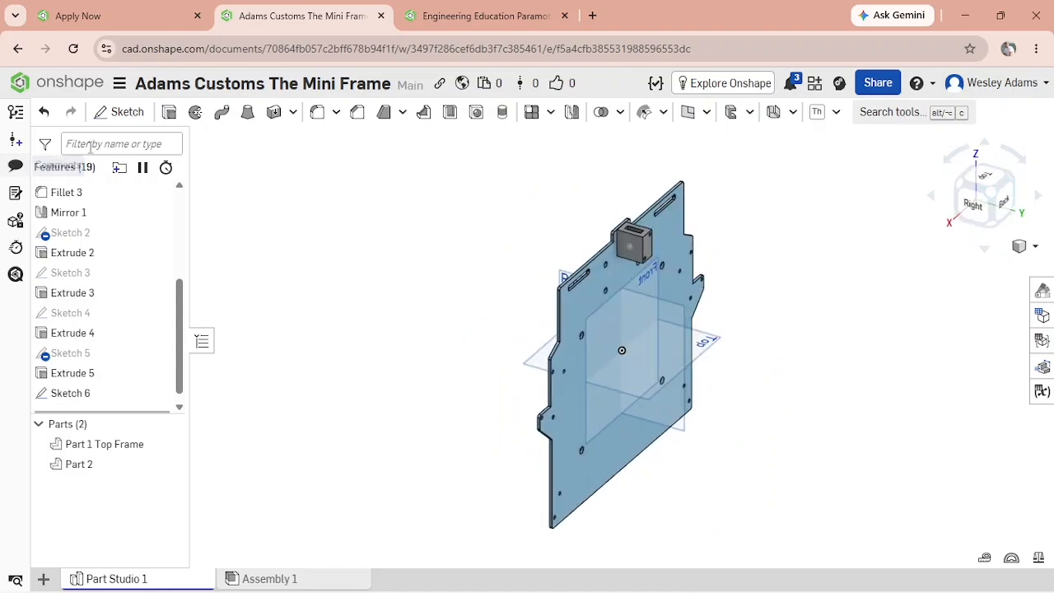
pyautogui.click(169, 113)
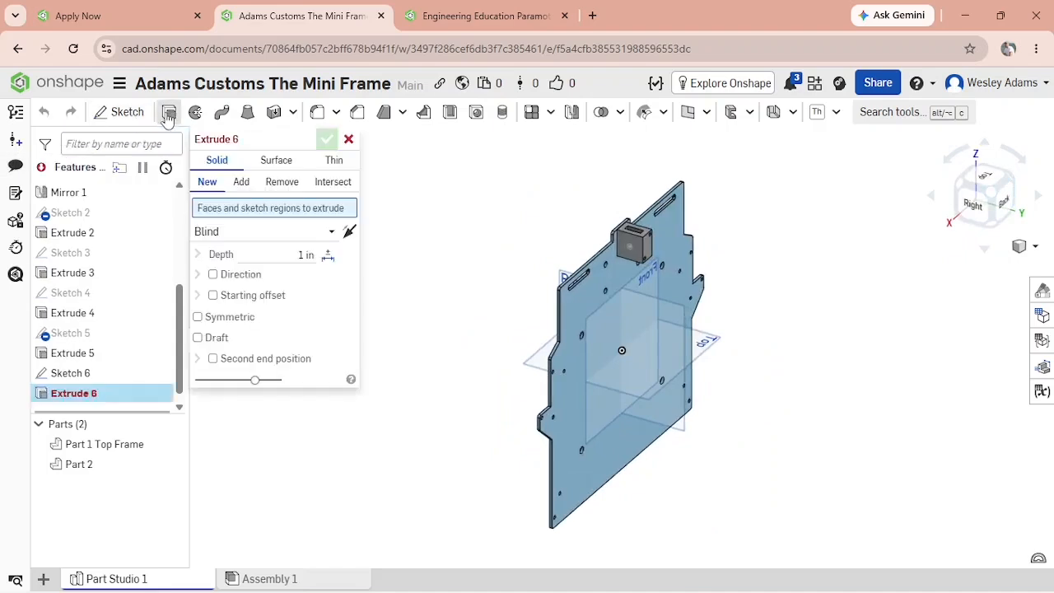
pyautogui.click(280, 186)
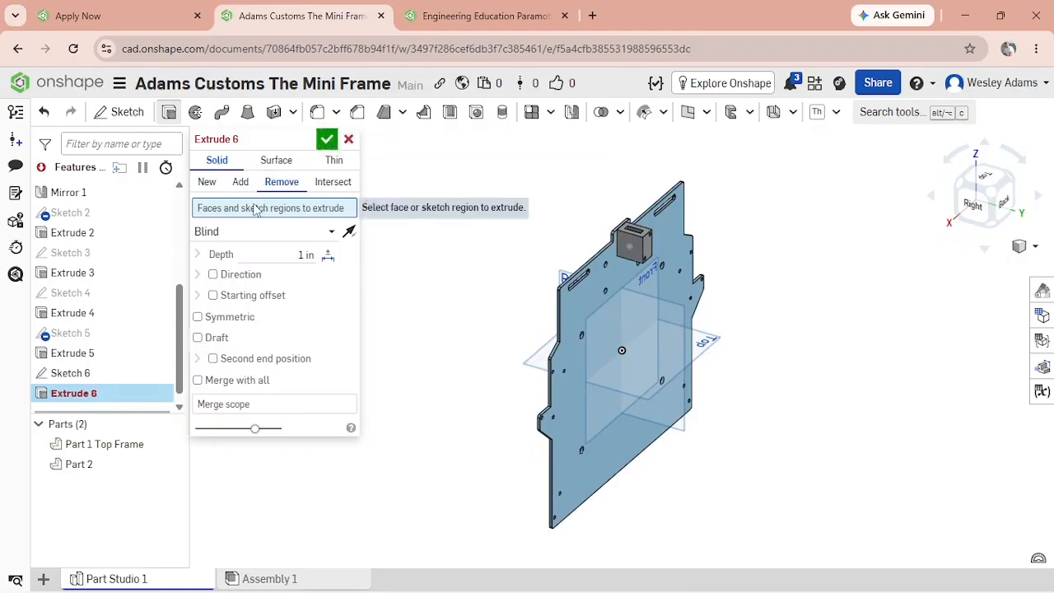
pyautogui.click(82, 377)
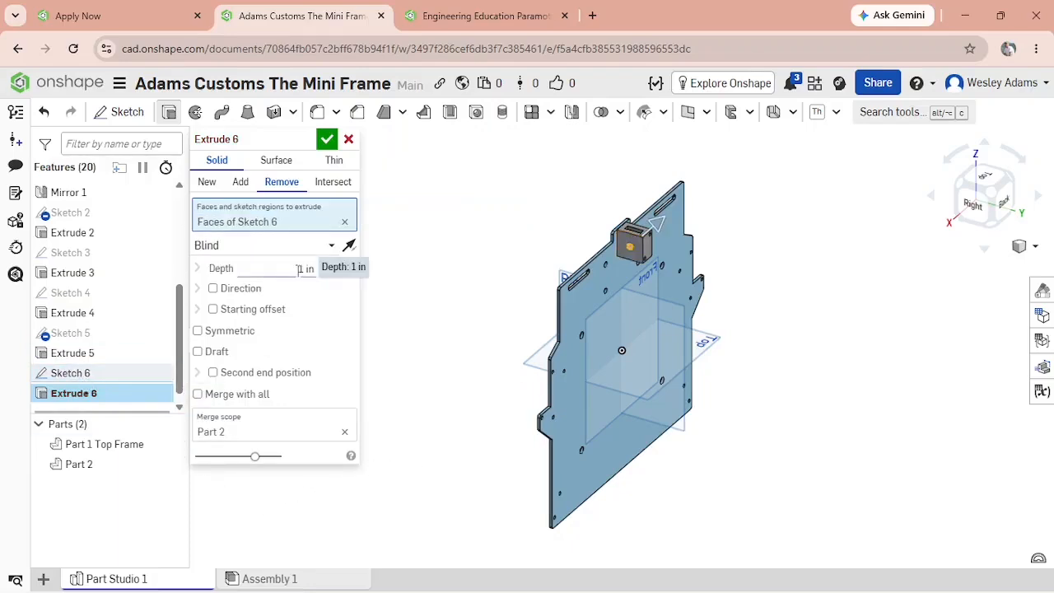
pyautogui.moveTo(408, 321); pyautogui.dragTo(343, 345, button='right')
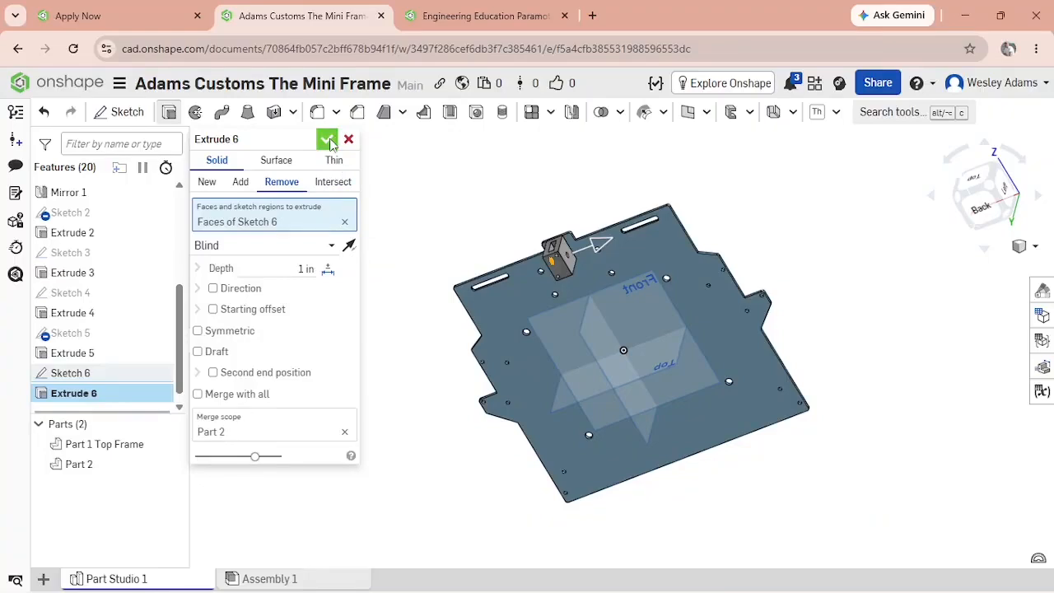
pyautogui.click(328, 142)
pyautogui.moveTo(400, 365); pyautogui.dragTo(364, 328, button='right')
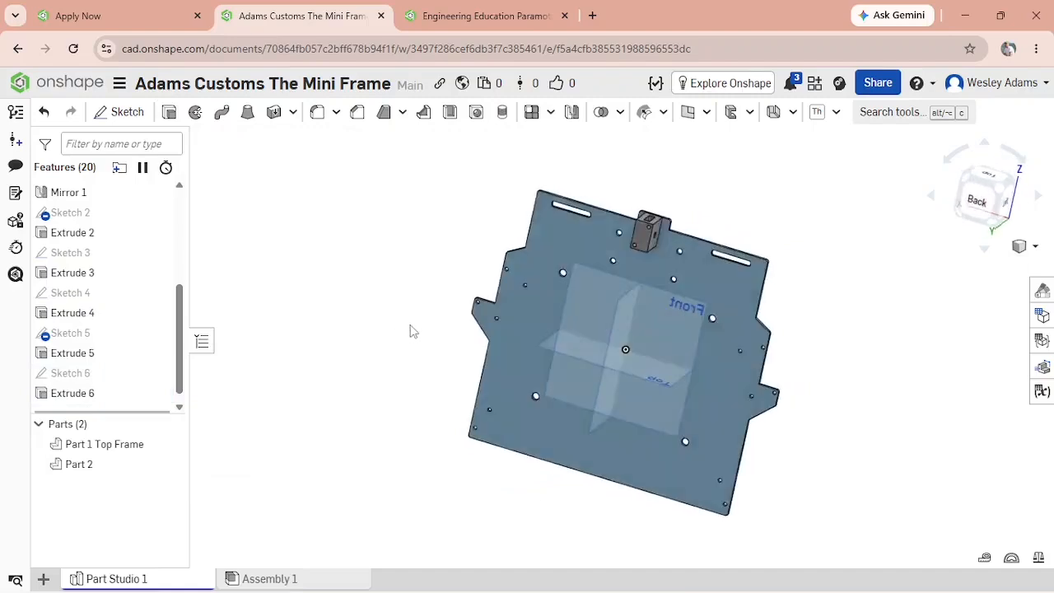
# Rename Part 2 as "Part 2 Top Spar Connection".
pyautogui.rightClick(81, 464)
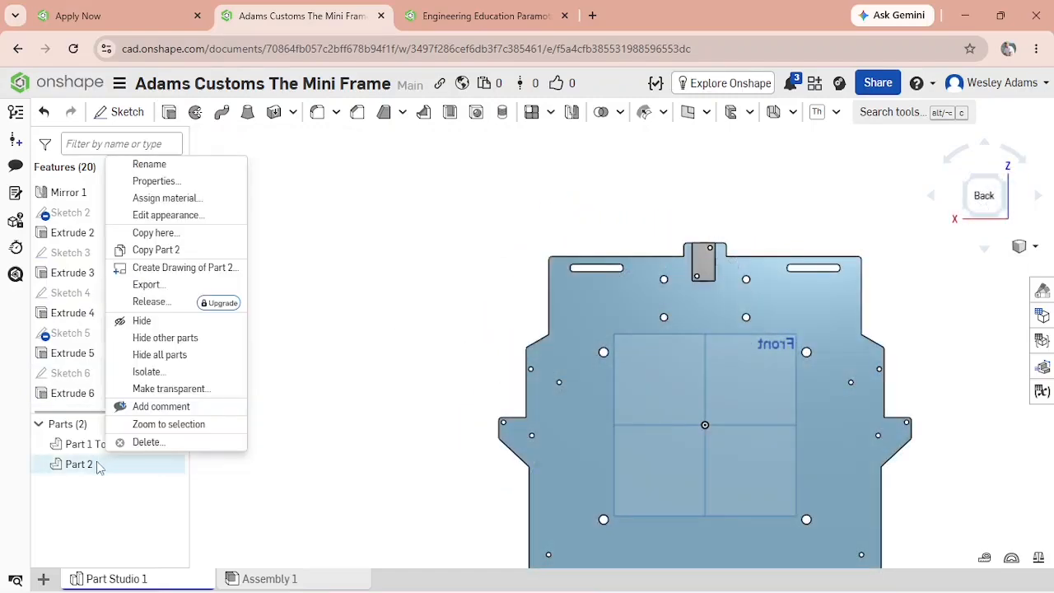
pyautogui.click(239, 471)
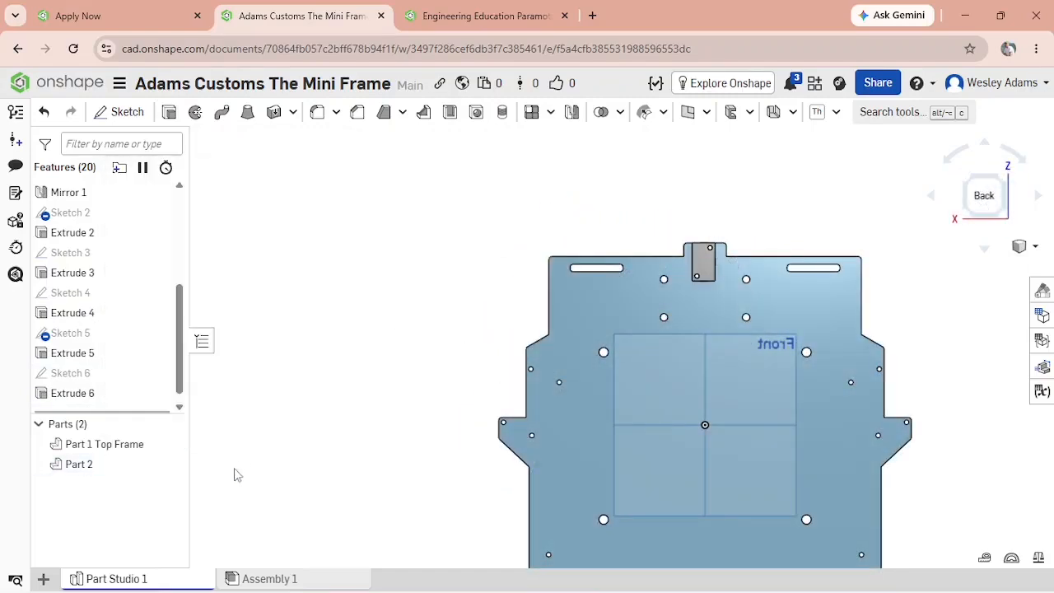
pyautogui.rightClick(104, 468)
pyautogui.click(140, 170)
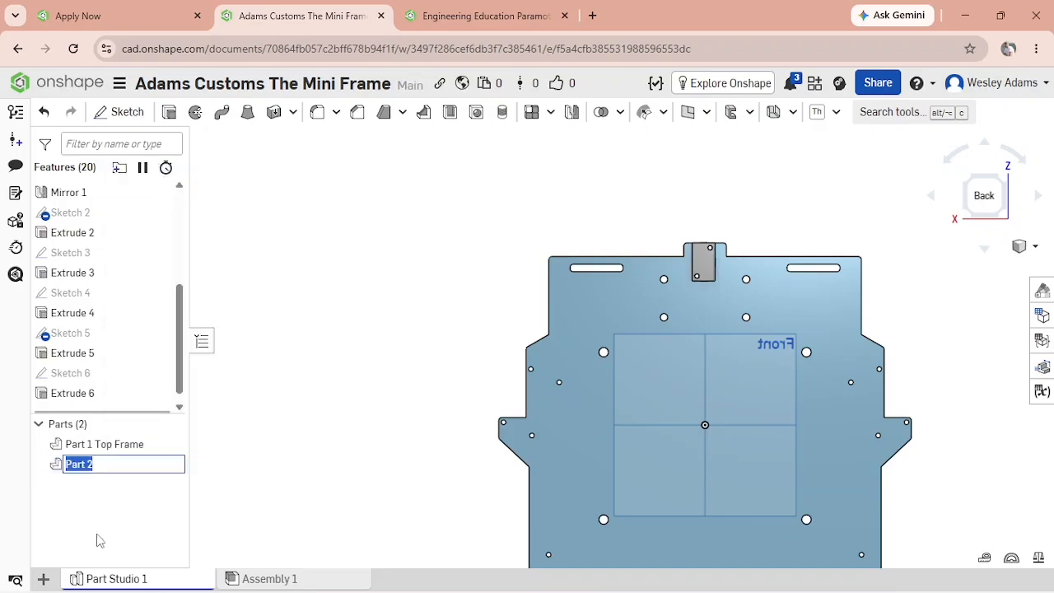
pyautogui.click(103, 463)
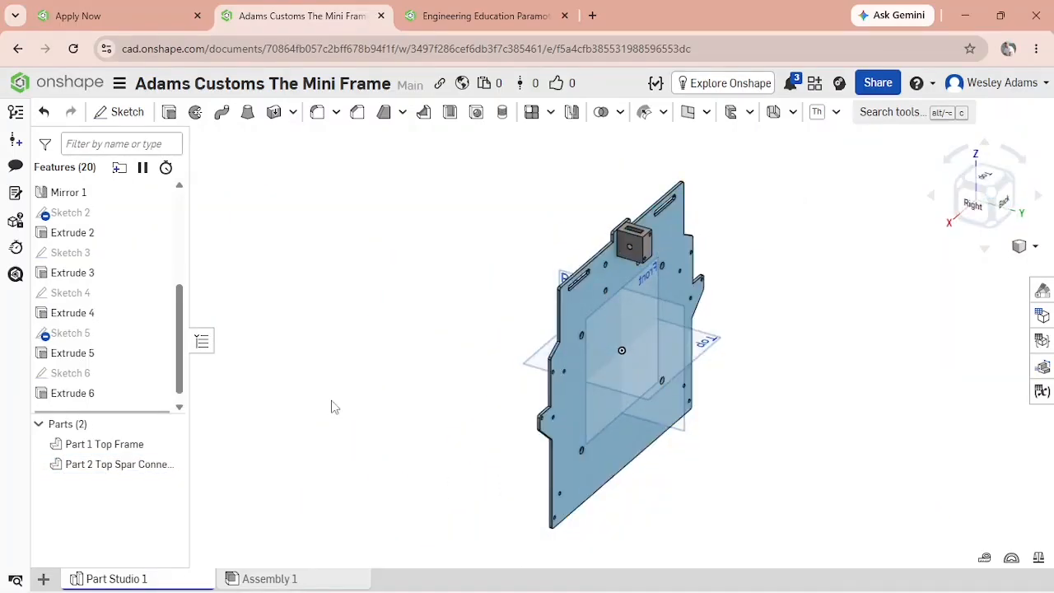
# Copy Part 2 Top Spar Connection with a Translate by XYZ transform, offset about 5.18 in along X and -3.73 in along Z.
pyautogui.click(110, 466)
pyautogui.rightClick(109, 466)
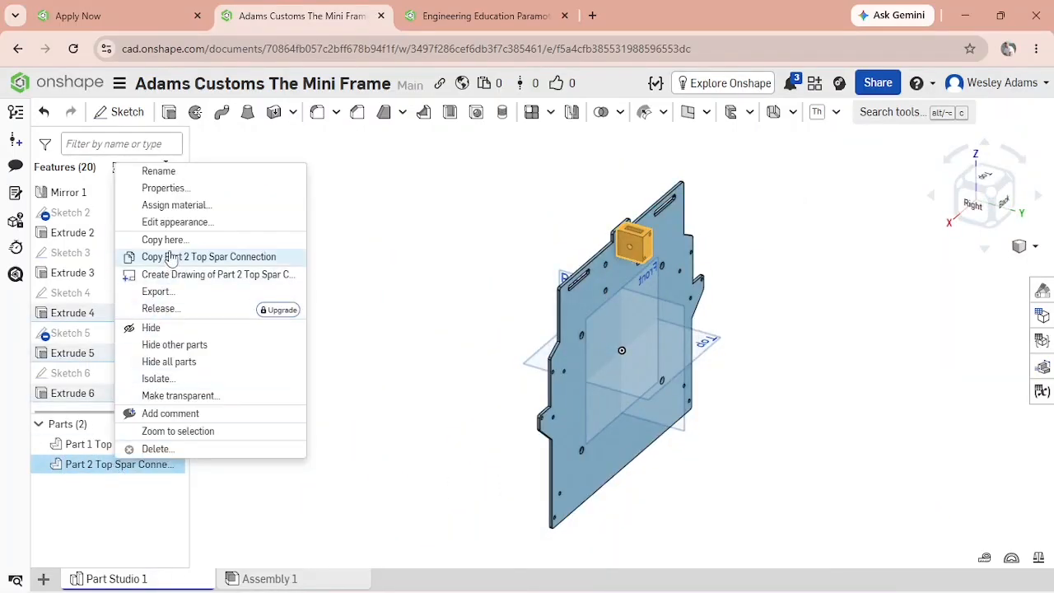
pyautogui.click(164, 238)
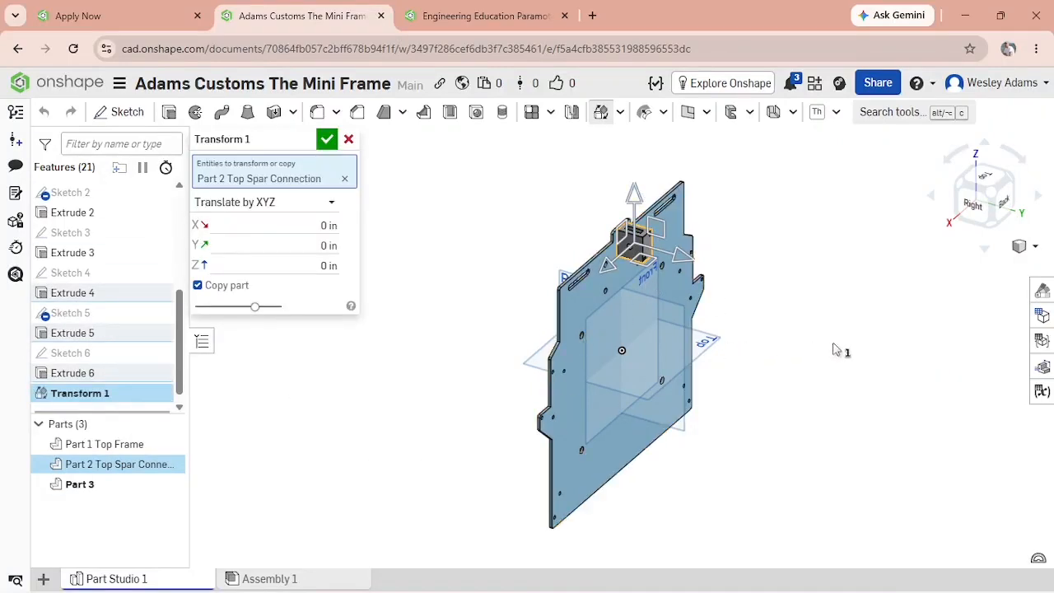
pyautogui.click(1005, 205)
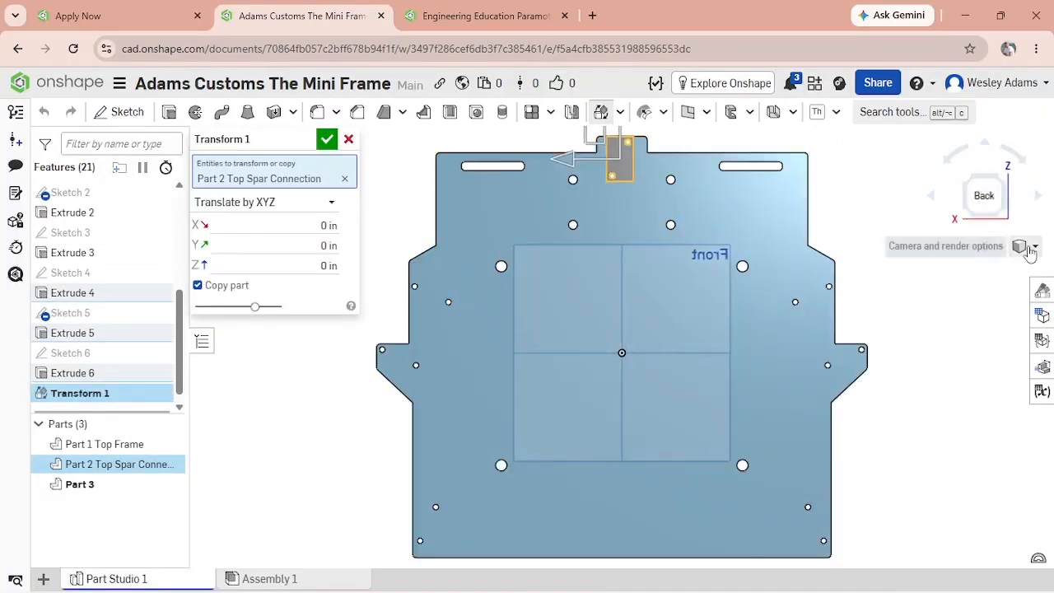
pyautogui.moveTo(984, 316); pyautogui.dragTo(963, 428, button='middle')
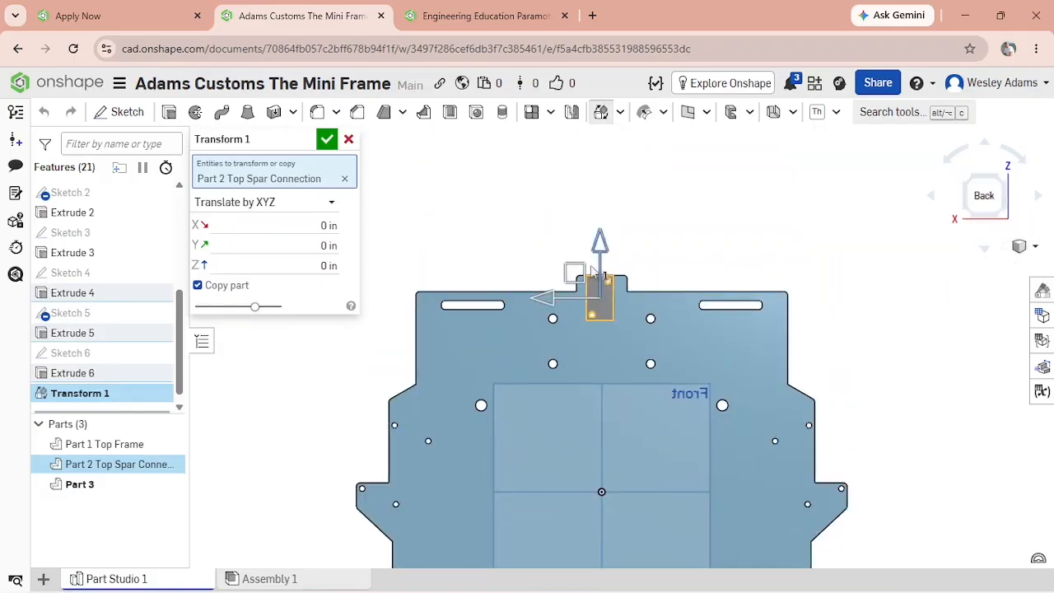
pyautogui.moveTo(602, 281); pyautogui.dragTo(600, 404)
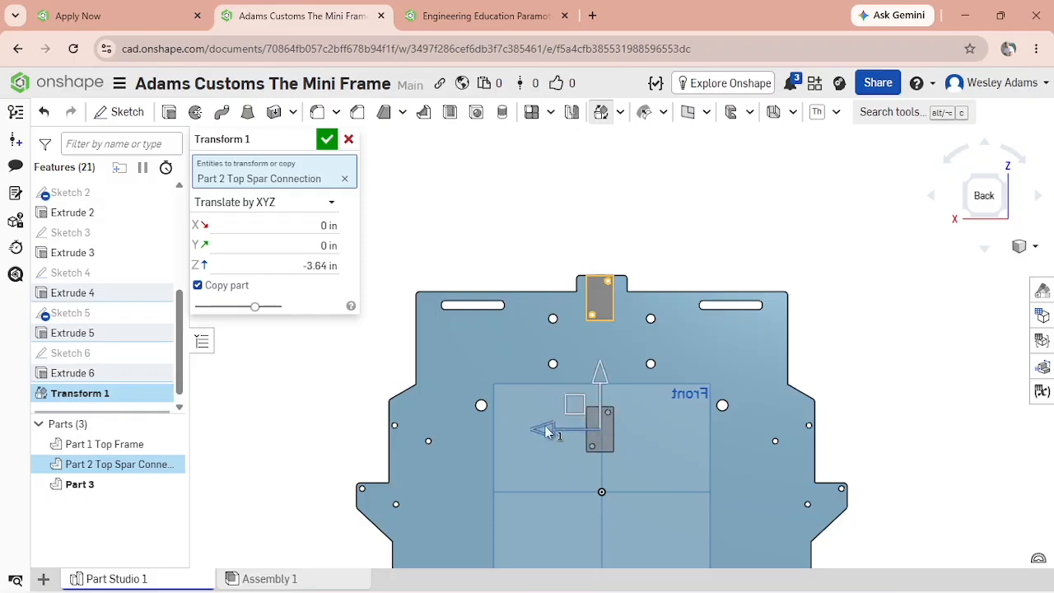
pyautogui.moveTo(550, 433); pyautogui.dragTo(363, 429)
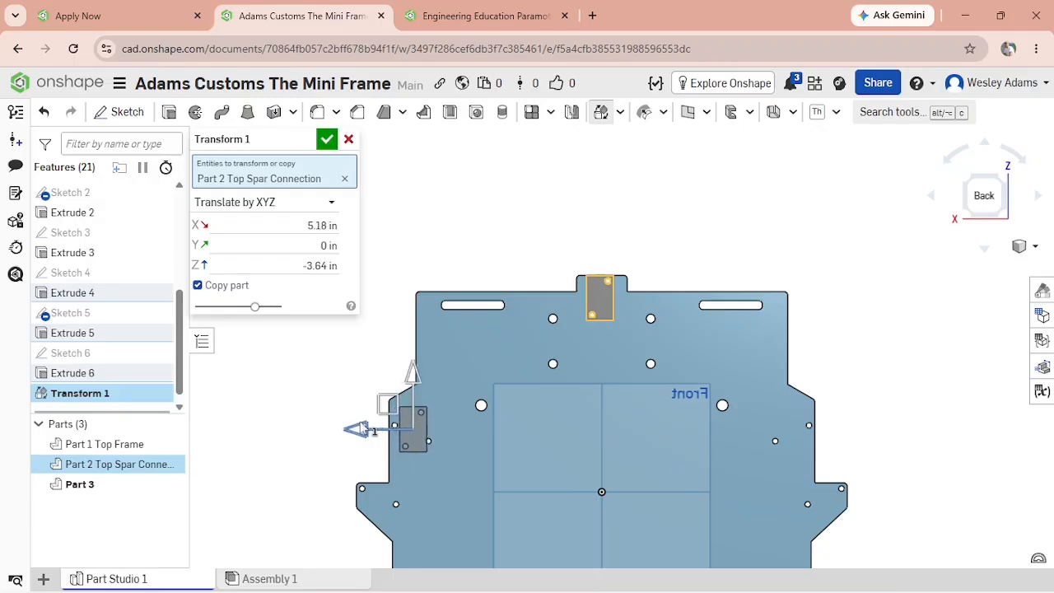
pyautogui.moveTo(416, 394); pyautogui.dragTo(416, 398)
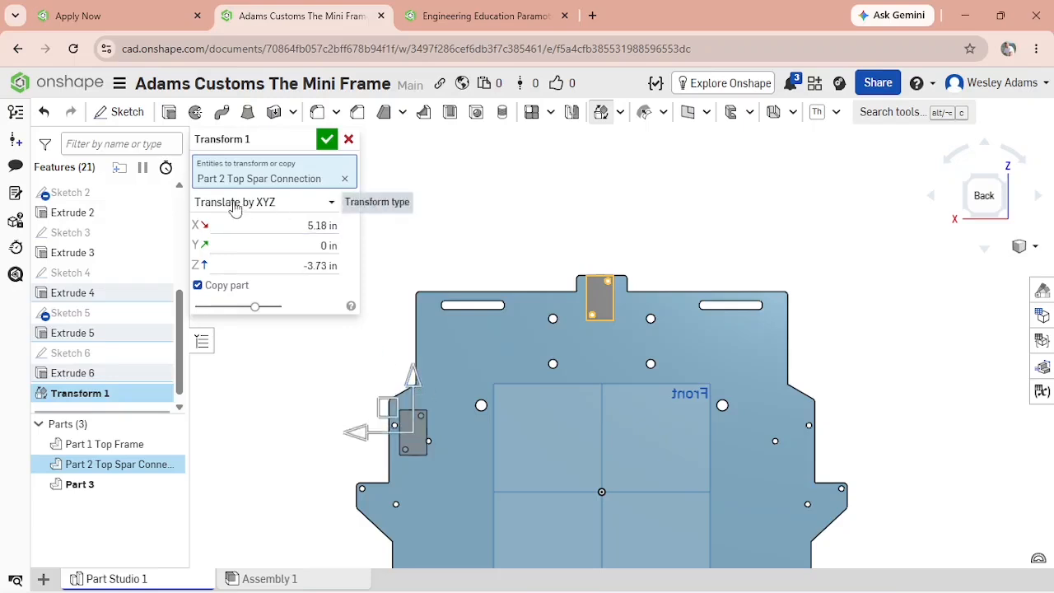
pyautogui.press('Return')
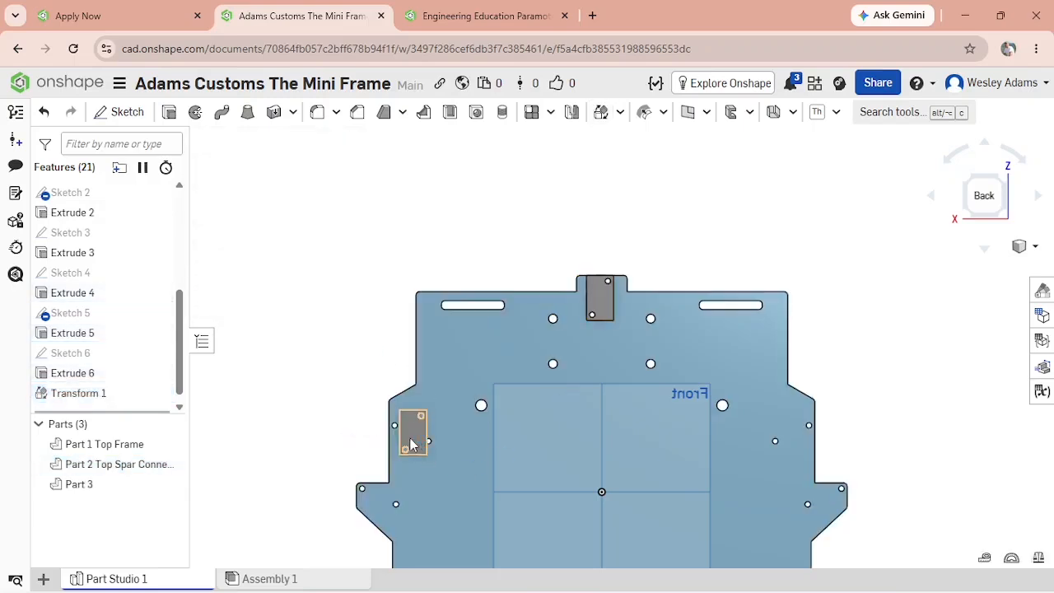
# Rotate the copied block, Part 3, by 90 degrees about a mate connector at the center of its back face.
pyautogui.click(601, 113)
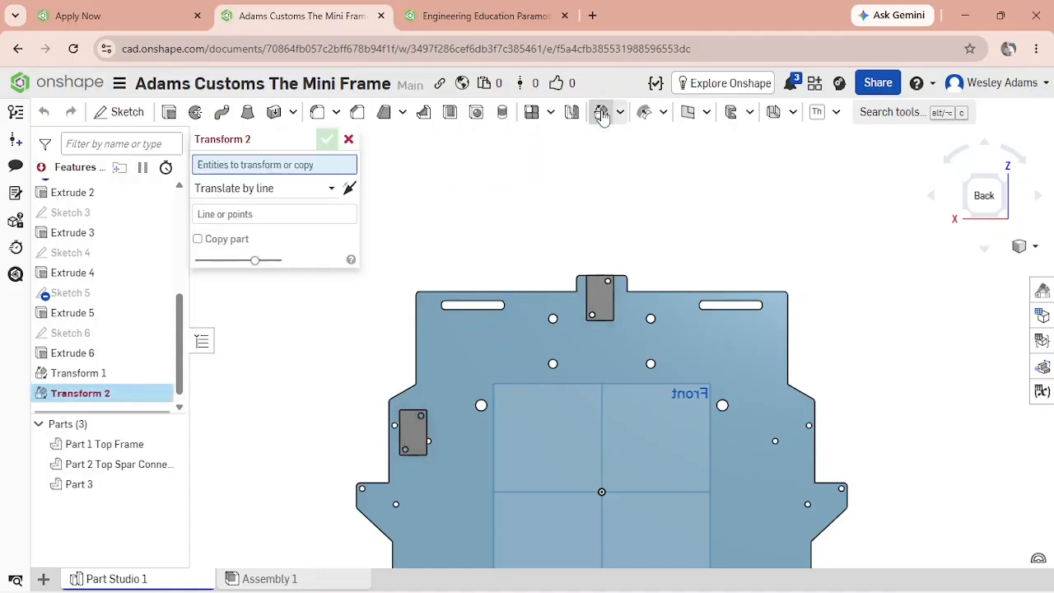
pyautogui.click(619, 118)
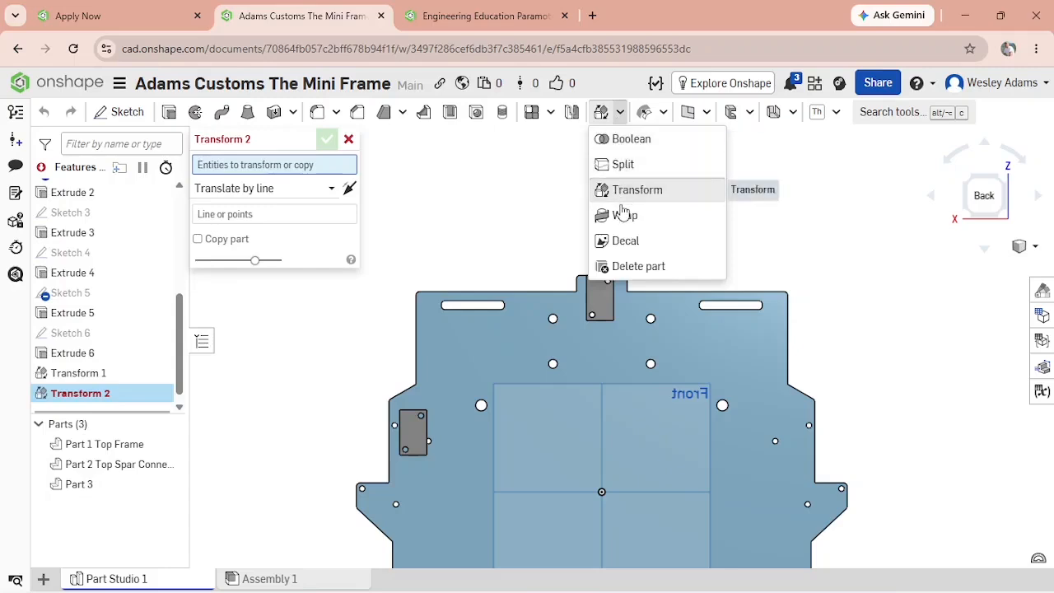
pyautogui.click(281, 190)
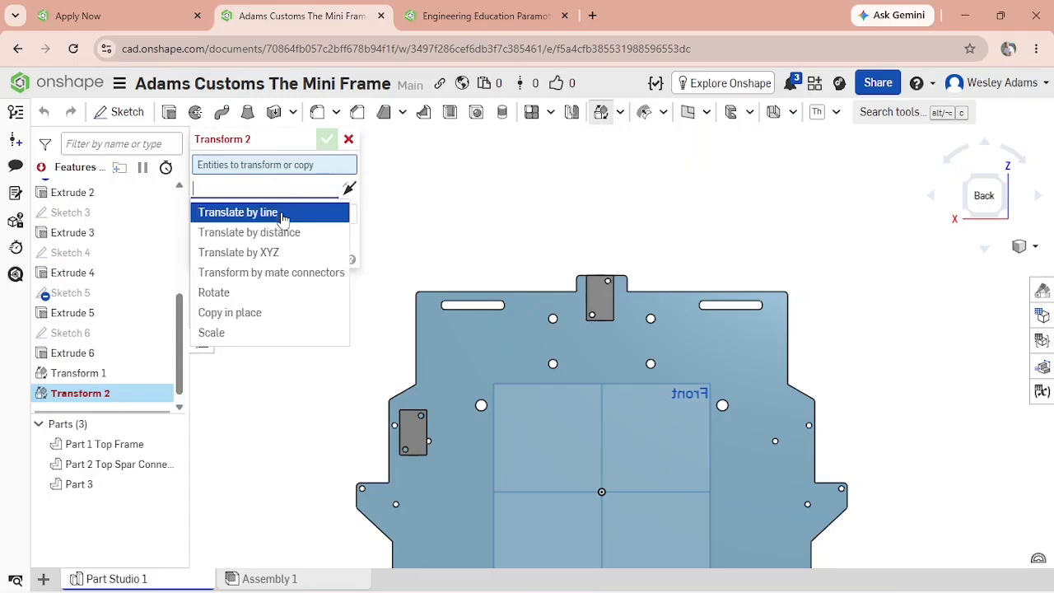
pyautogui.click(253, 293)
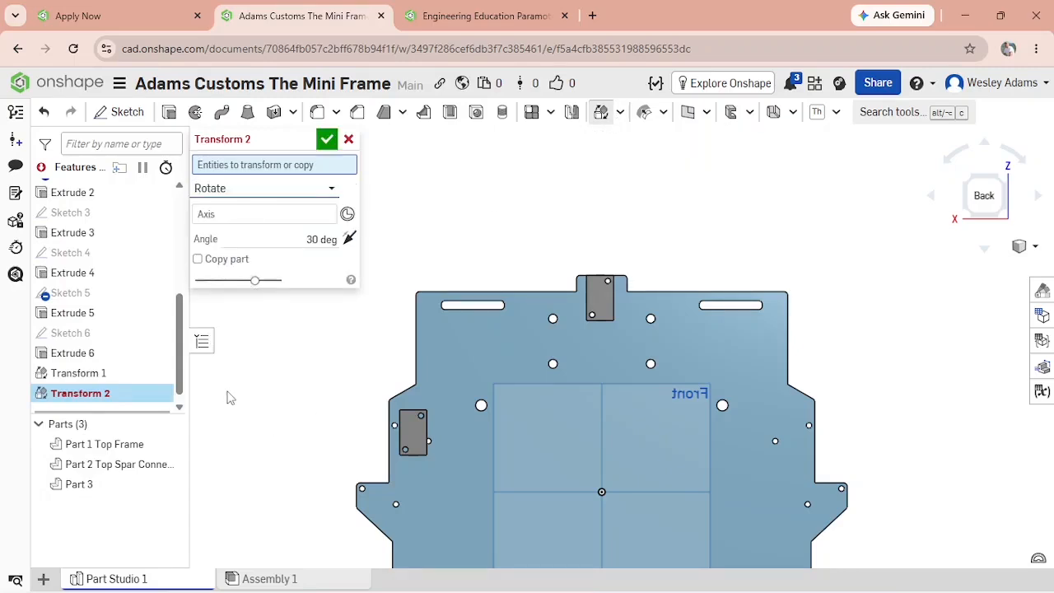
pyautogui.click(347, 215)
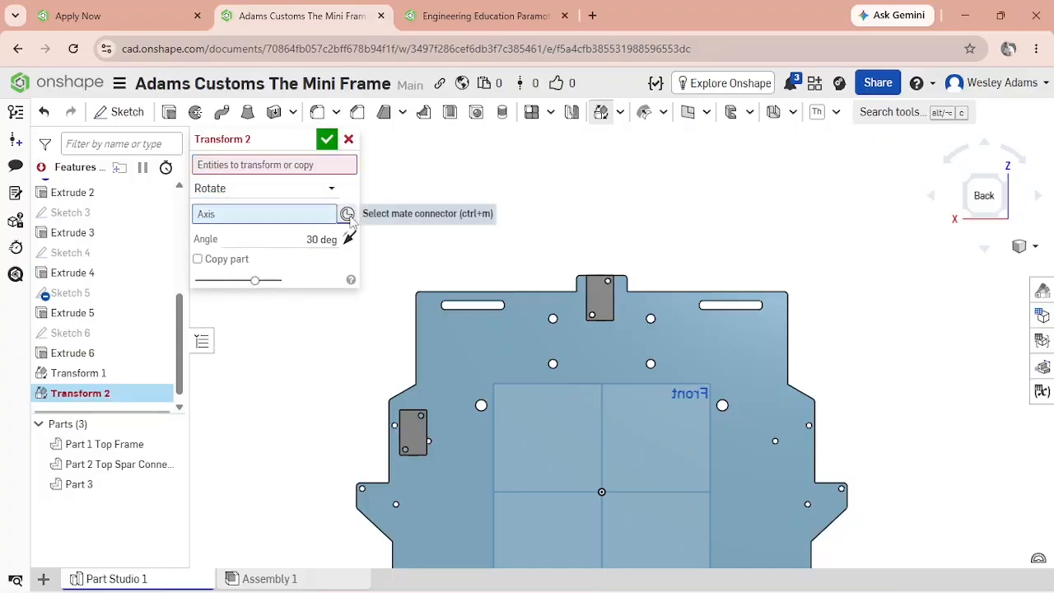
pyautogui.click(411, 439)
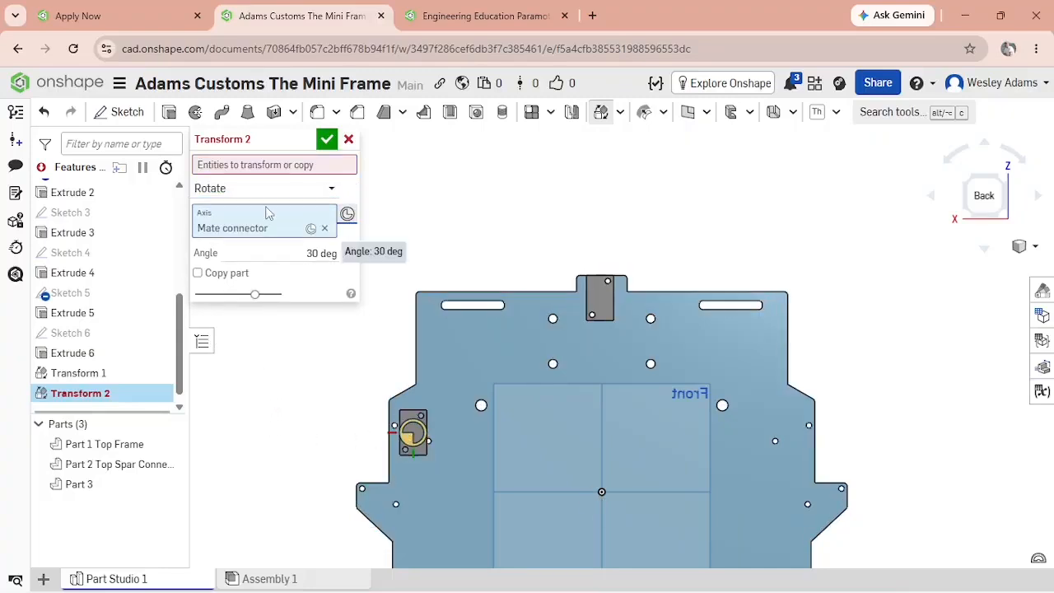
pyautogui.click(326, 165)
pyautogui.click(410, 428)
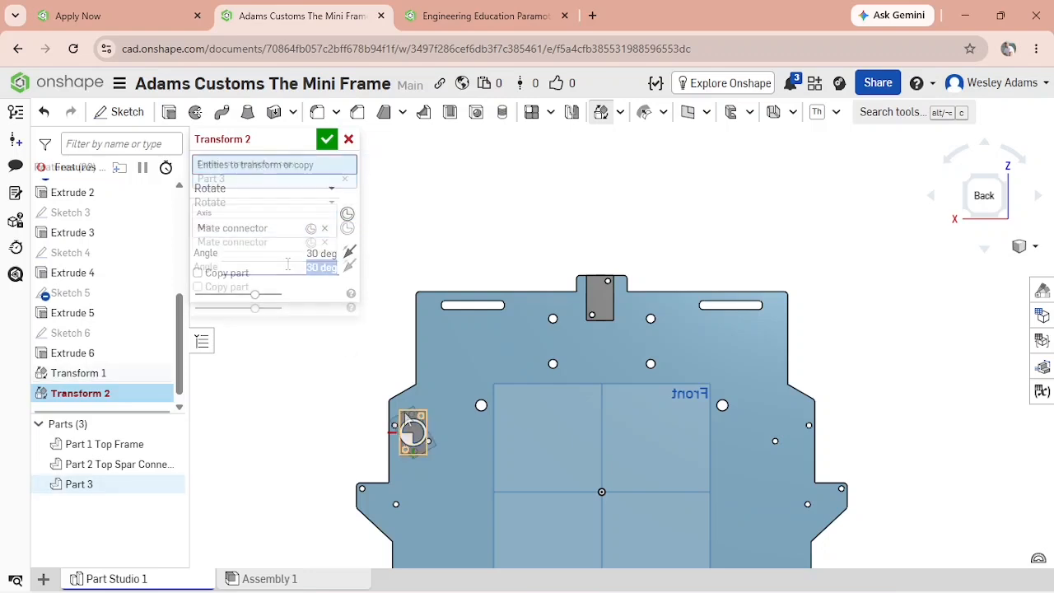
pyautogui.click(287, 266)
pyautogui.write('9')
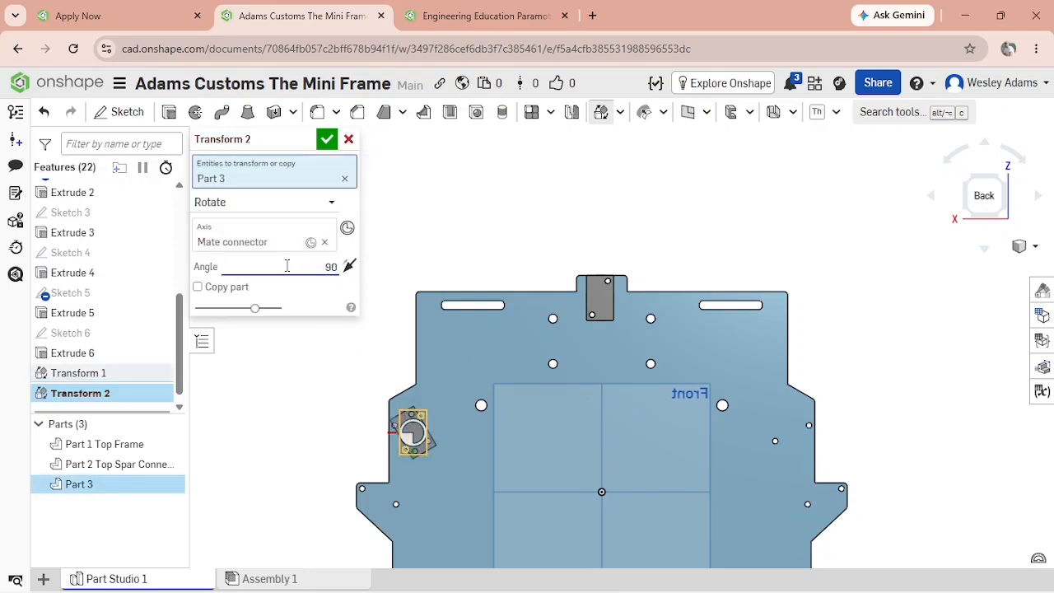
pyautogui.write('0')
pyautogui.press('Return')
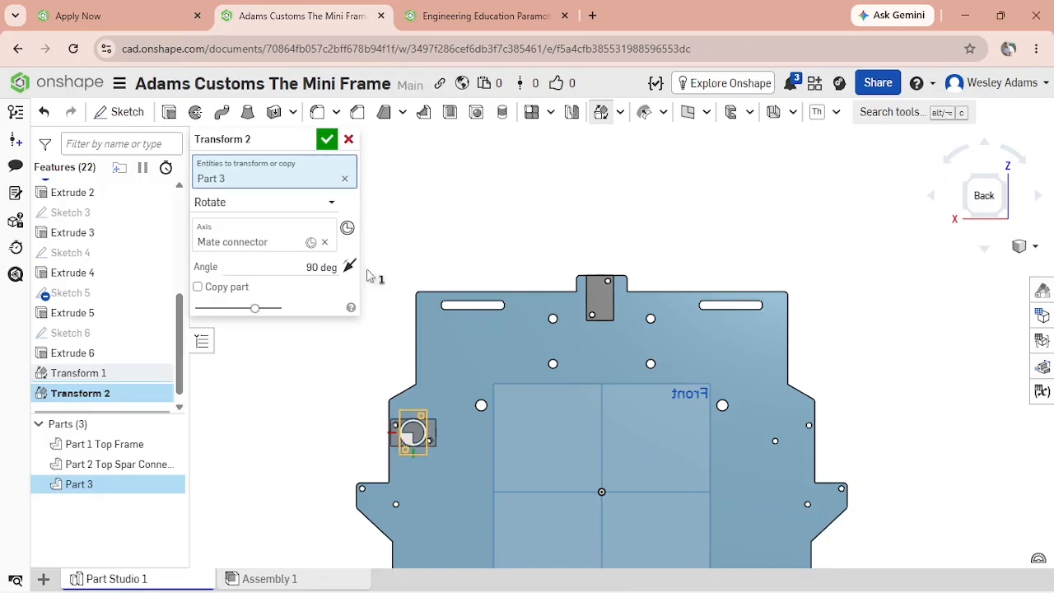
pyautogui.click(328, 140)
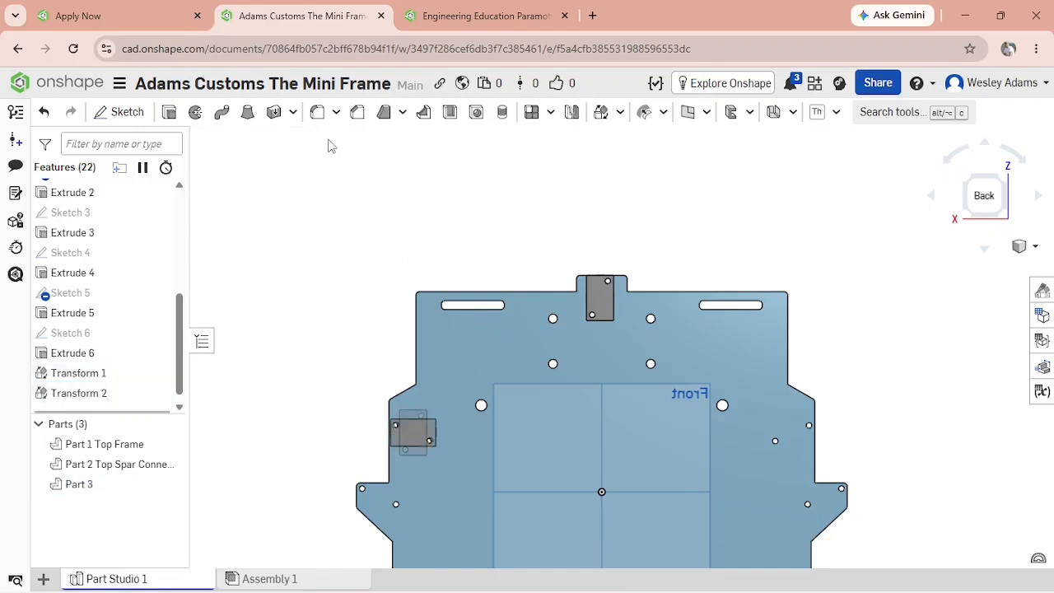
# Adjust the Transform 1 offsets to about 5.22 in along X and -3.77 in along Z, toward the plate's side holes.
pyautogui.doubleClick(78, 373)
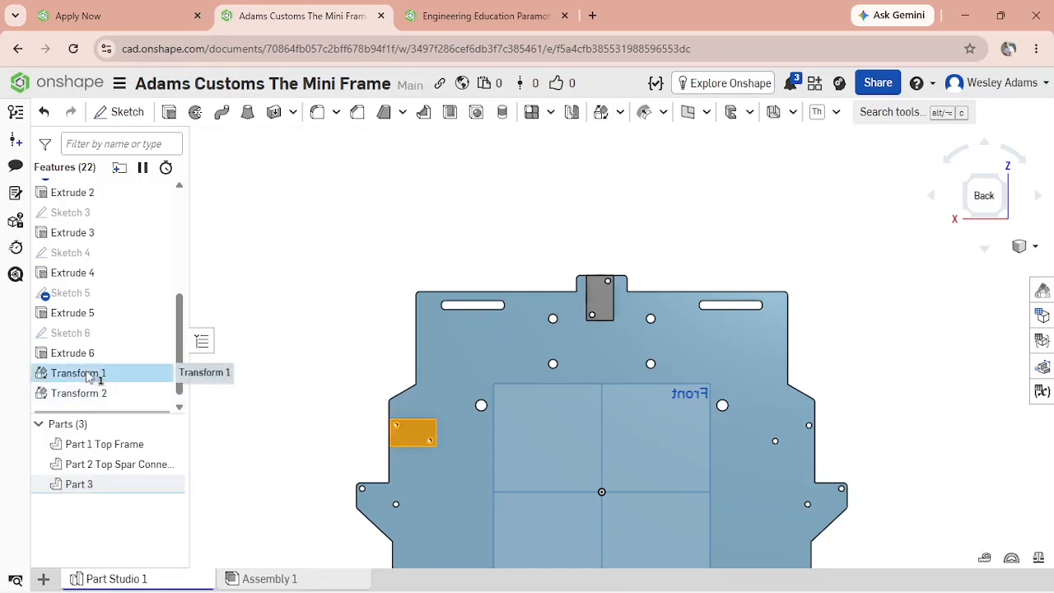
pyautogui.scroll(3, 453, 413)
pyautogui.scroll(1, 451, 414)
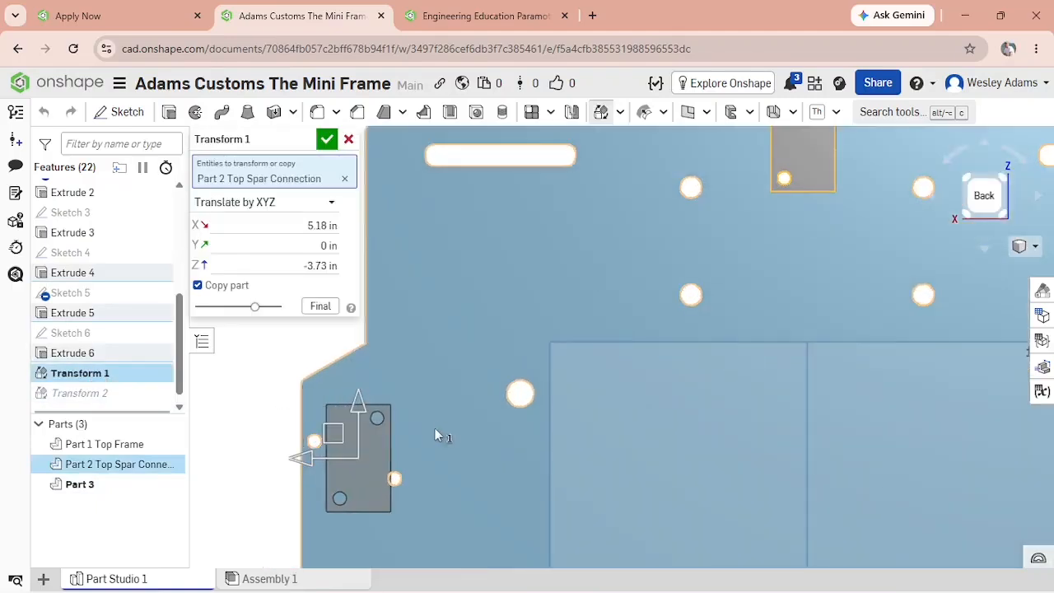
pyautogui.moveTo(435, 428); pyautogui.dragTo(482, 364, button='middle')
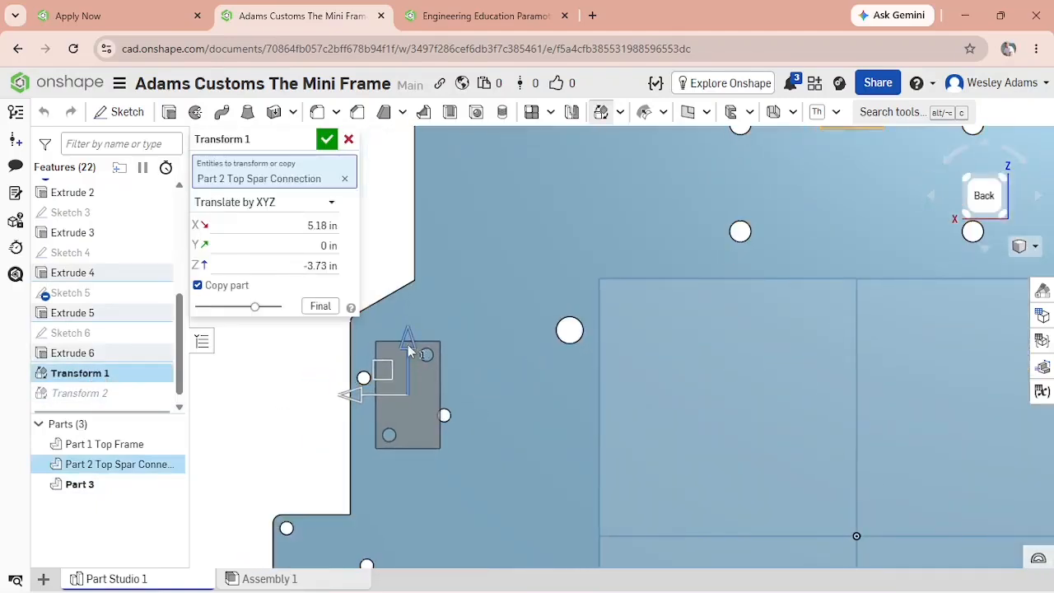
pyautogui.moveTo(410, 352); pyautogui.dragTo(380, 394)
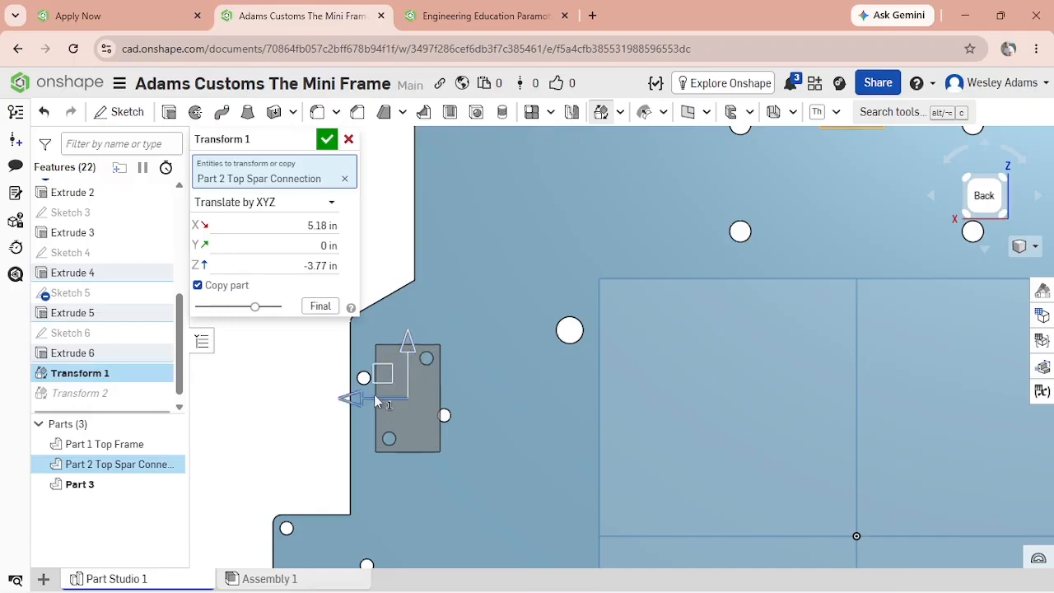
pyautogui.moveTo(374, 401); pyautogui.dragTo(373, 398)
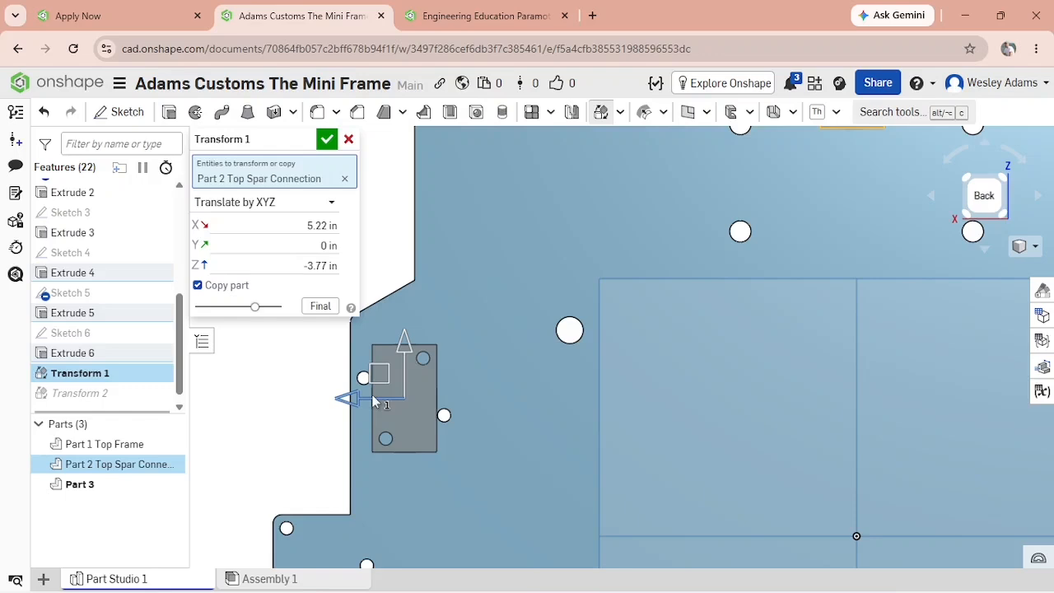
pyautogui.click(327, 140)
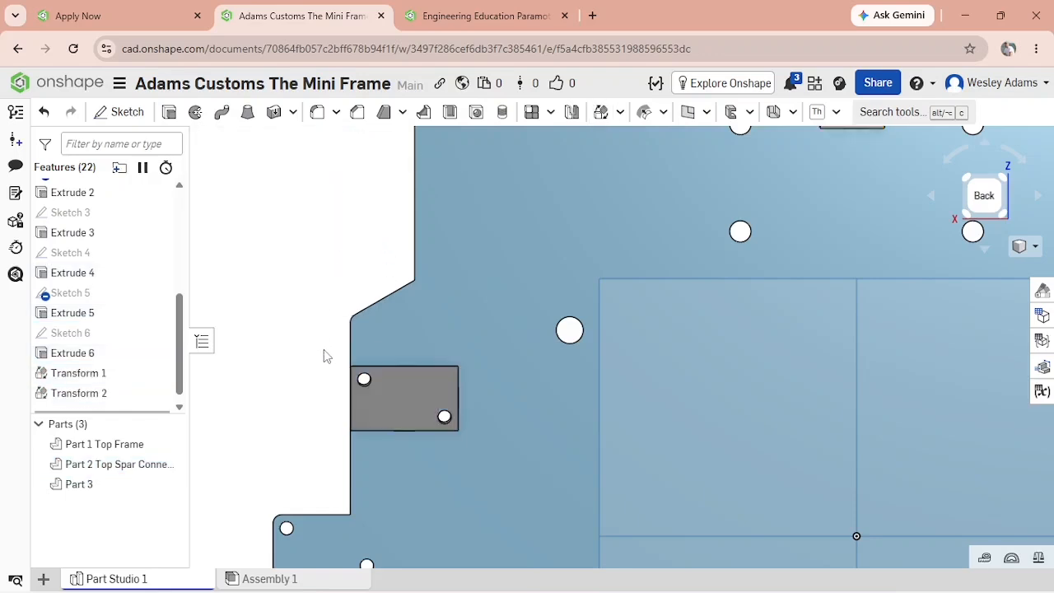
# Fine-tune Transform 1 to about 5.224 in along X and -3.754 in along Z to align the copy's holes with the plate's holes.
pyautogui.scroll(6, 403, 436)
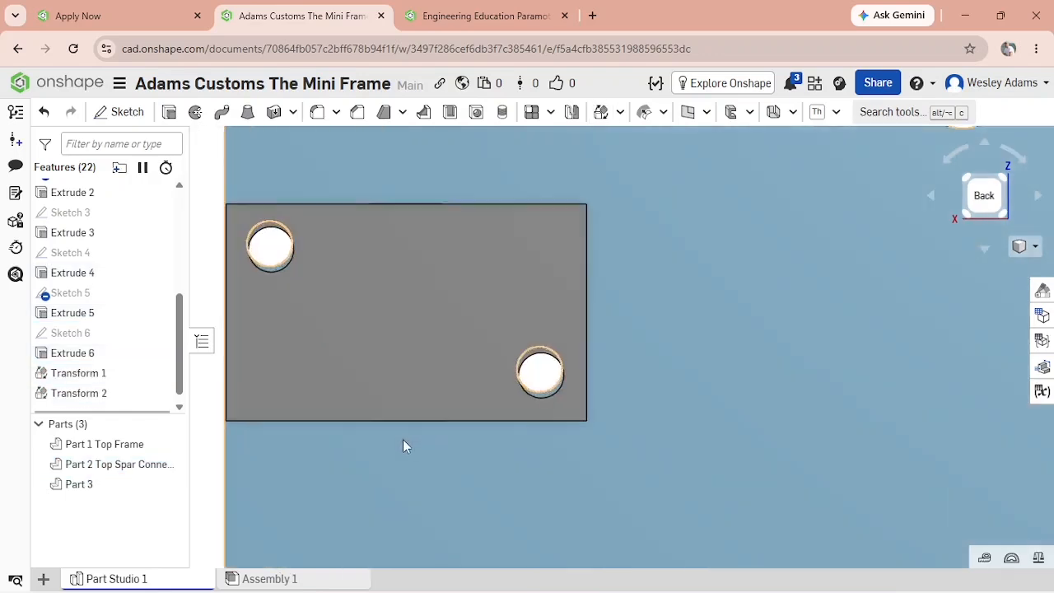
pyautogui.scroll(1, 403, 439)
pyautogui.moveTo(403, 440); pyautogui.dragTo(424, 453, button='middle')
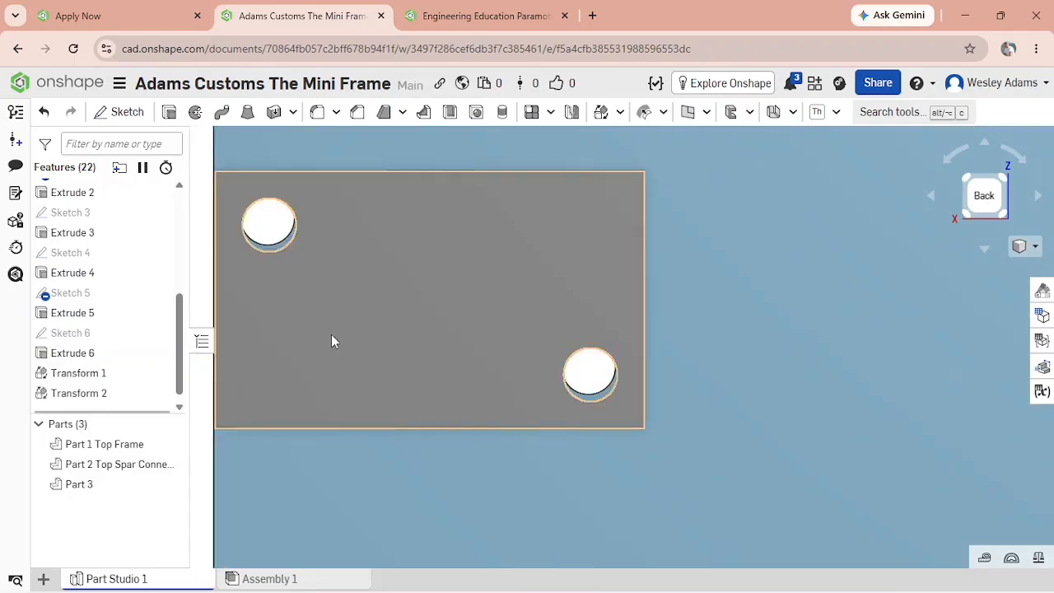
pyautogui.doubleClick(92, 374)
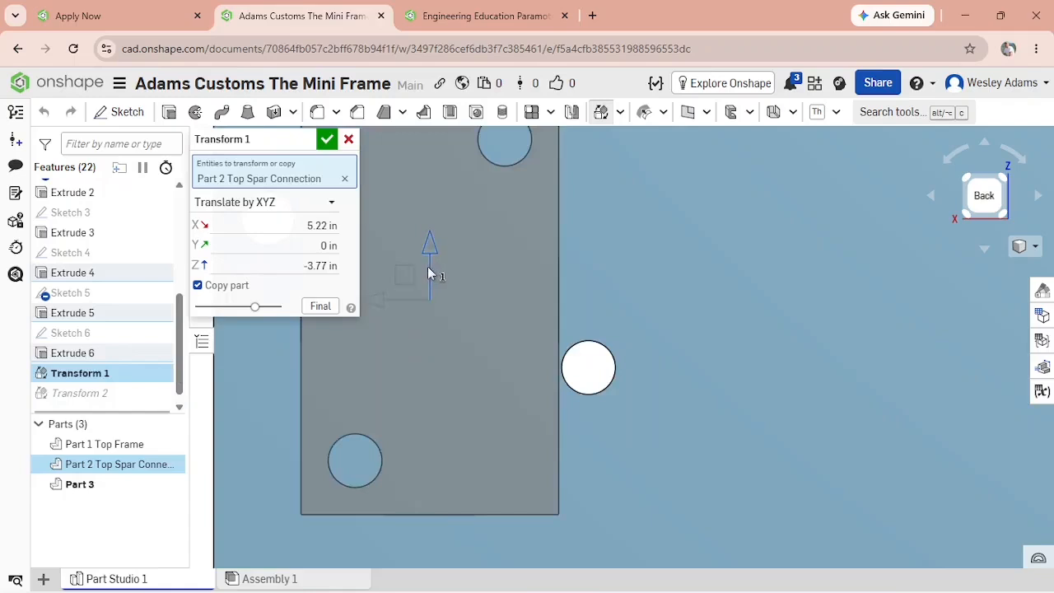
pyautogui.moveTo(427, 268); pyautogui.dragTo(427, 264)
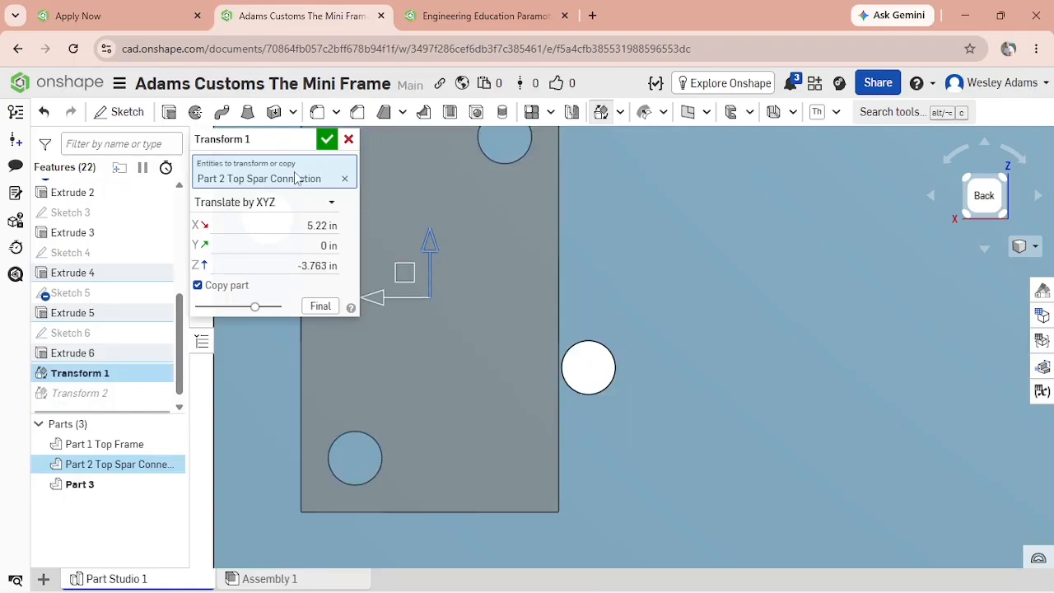
pyautogui.click(327, 140)
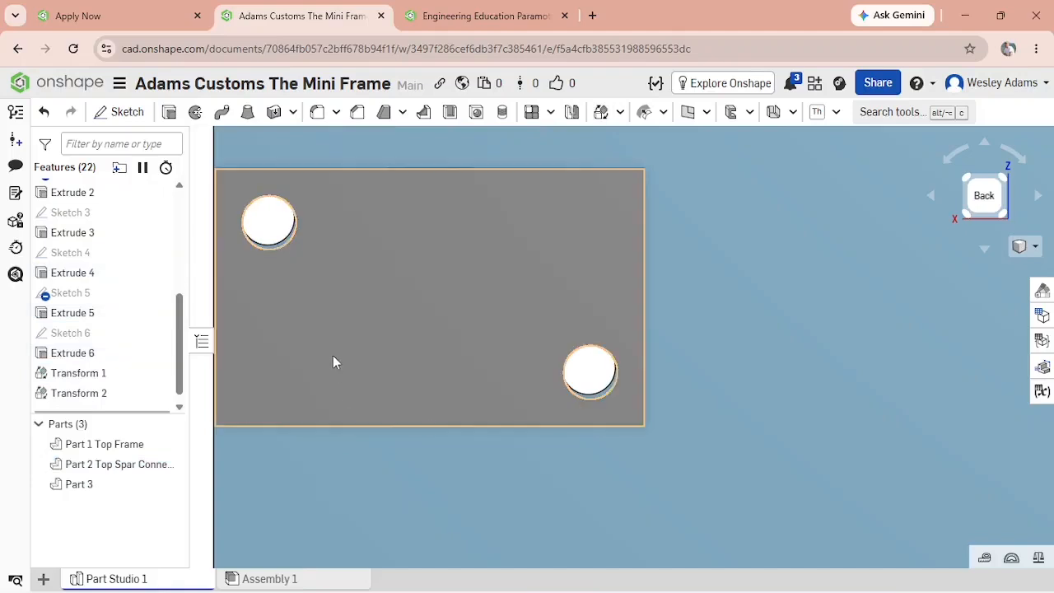
pyautogui.doubleClick(98, 375)
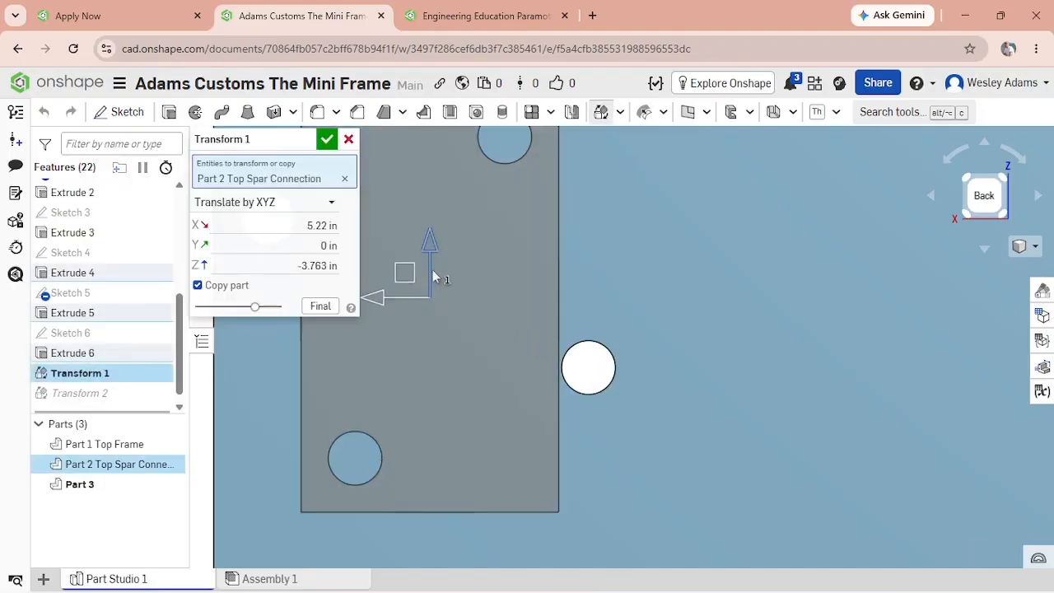
pyautogui.moveTo(433, 272); pyautogui.dragTo(433, 270)
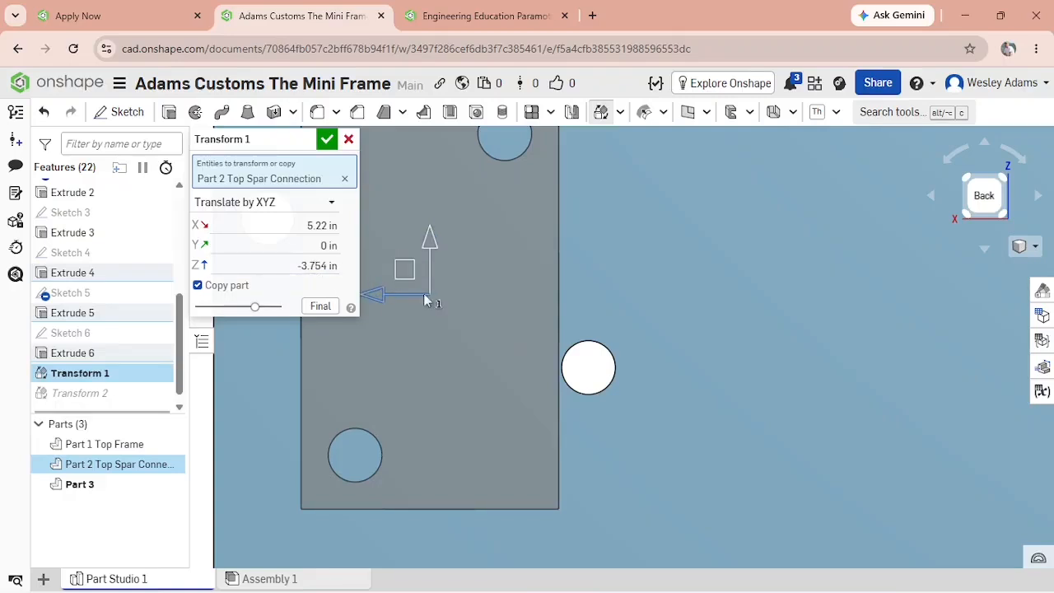
pyautogui.moveTo(422, 300); pyautogui.dragTo(422, 295)
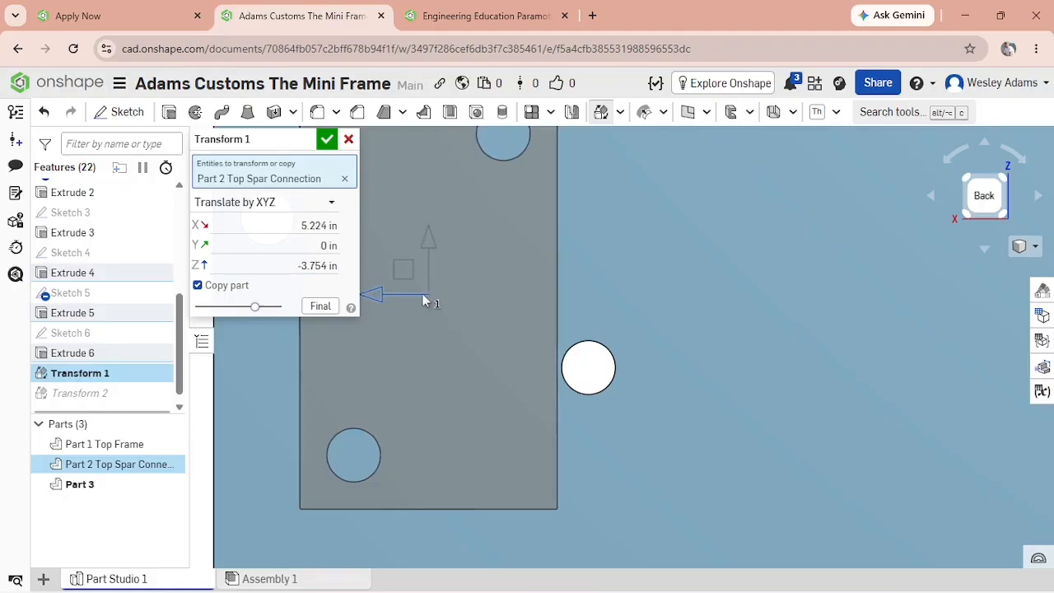
pyautogui.click(326, 139)
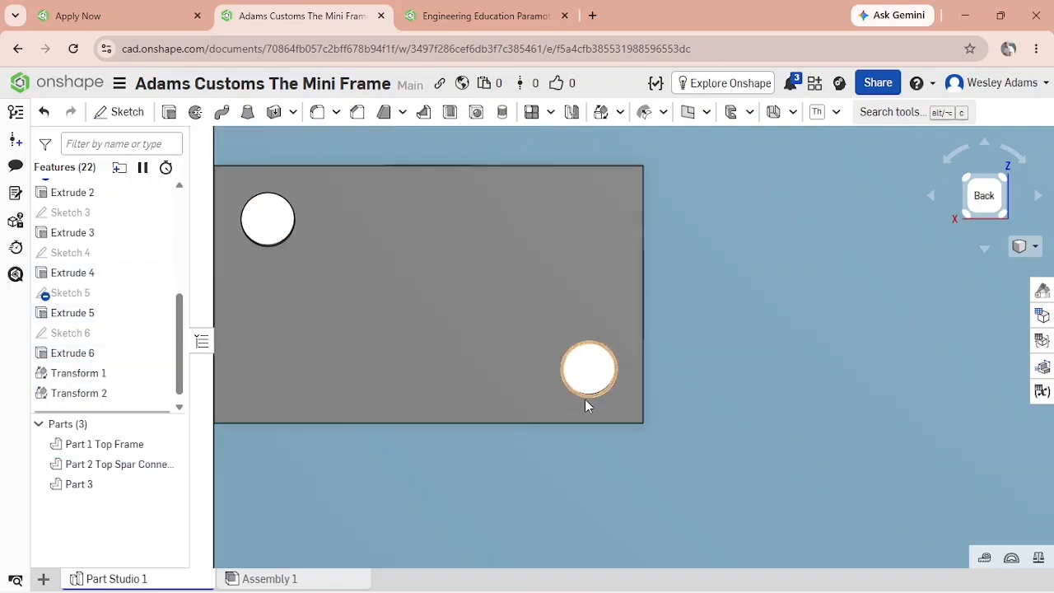
# Nudge the Z offset of Transform 1 to -3.753 in and further to -3.750 in, checking against the plate's holes.
pyautogui.doubleClick(91, 375)
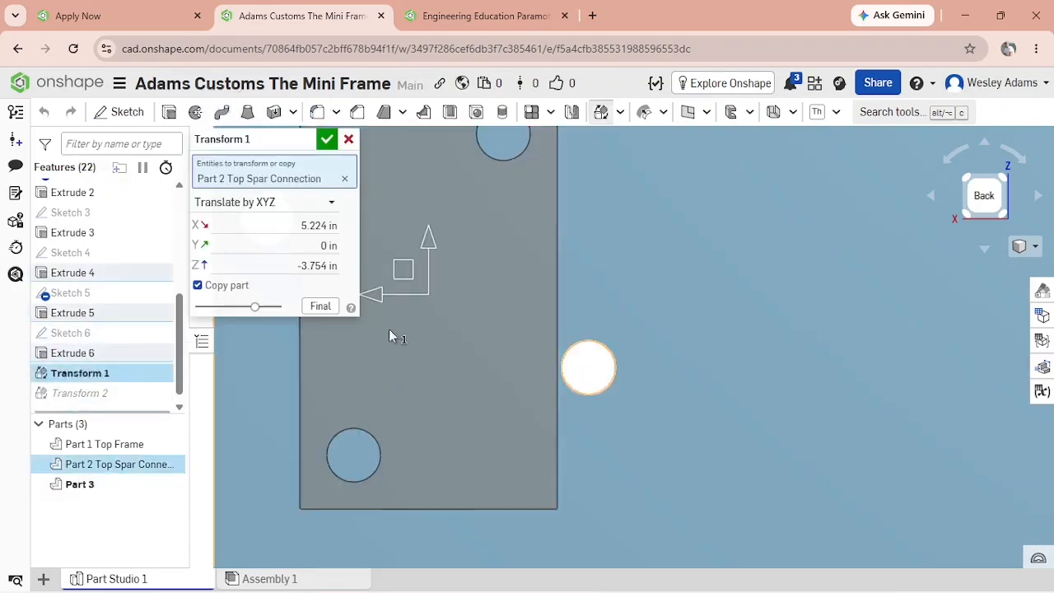
pyautogui.click(321, 266)
pyautogui.click(321, 266)
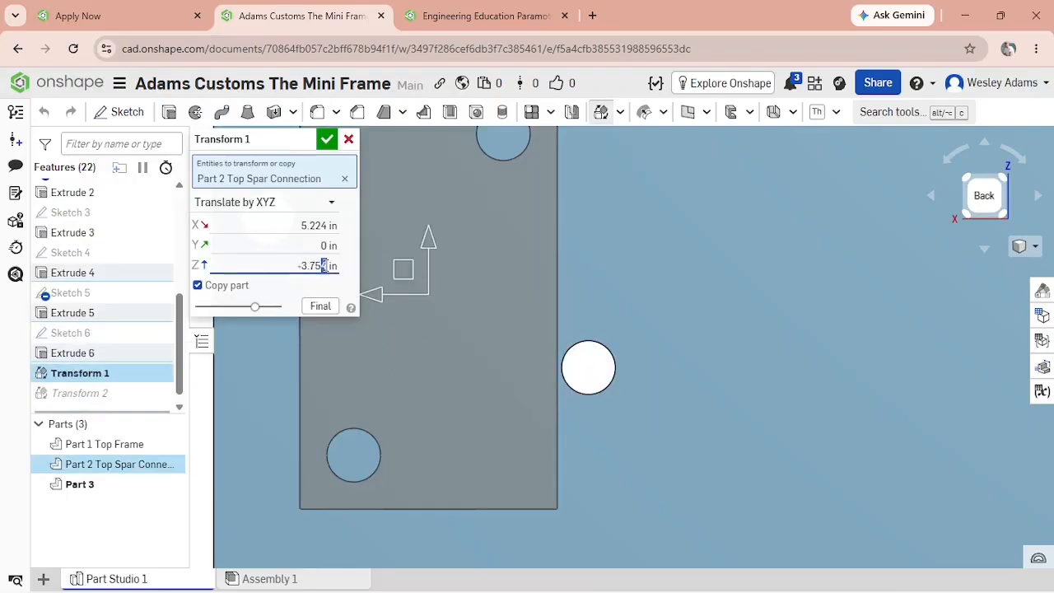
pyautogui.click(327, 139)
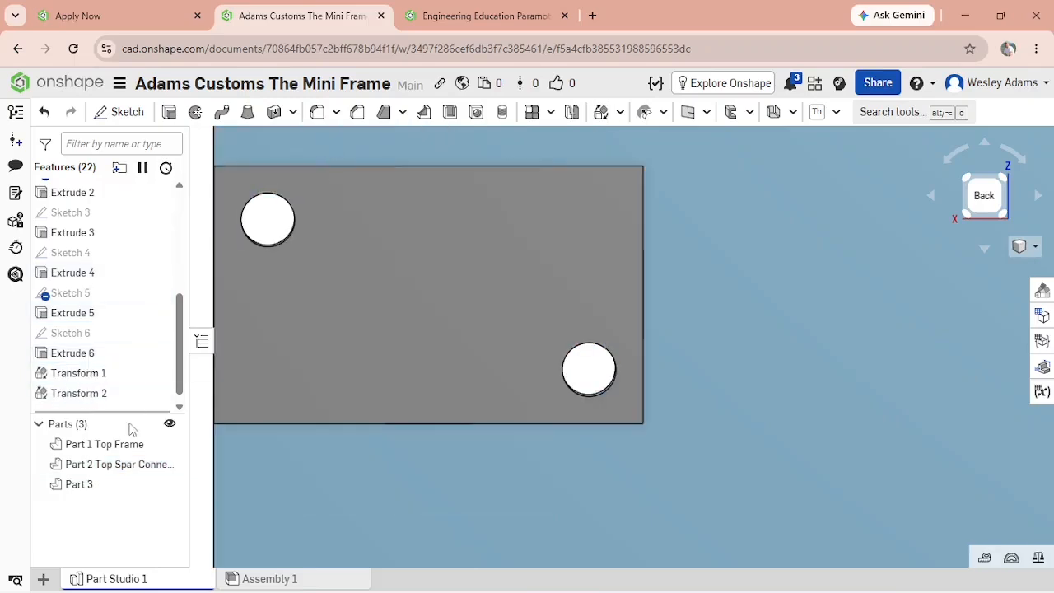
pyautogui.doubleClick(78, 373)
pyautogui.click(330, 265)
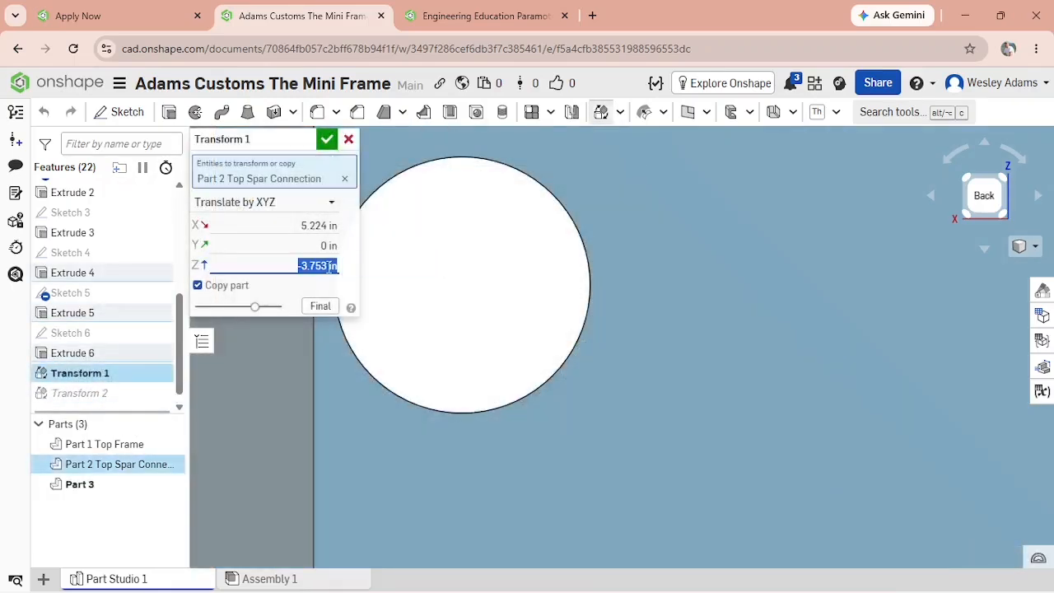
pyautogui.click(327, 265)
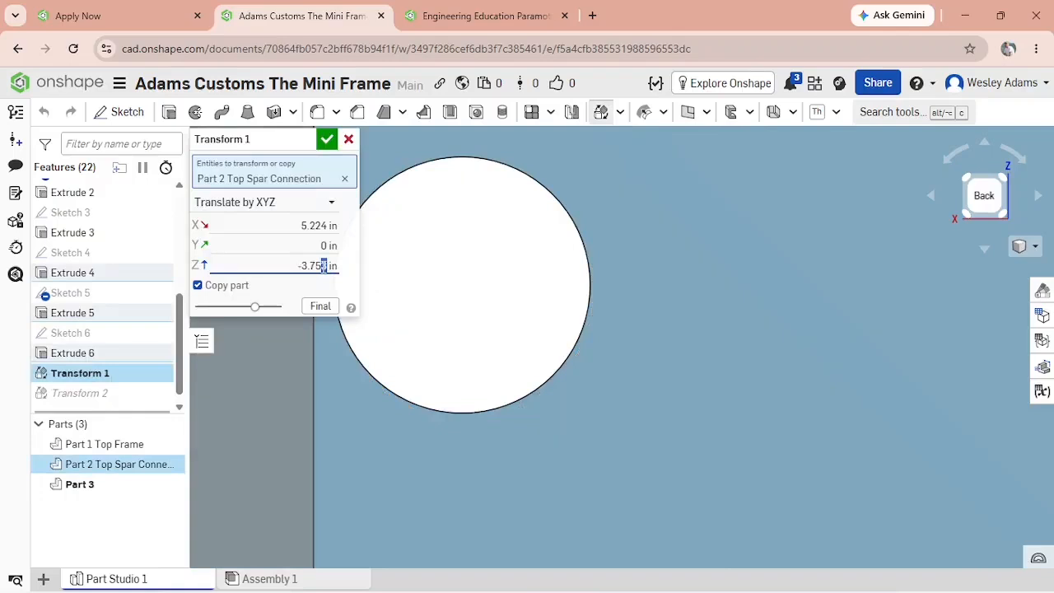
pyautogui.write('0')
pyautogui.click(327, 139)
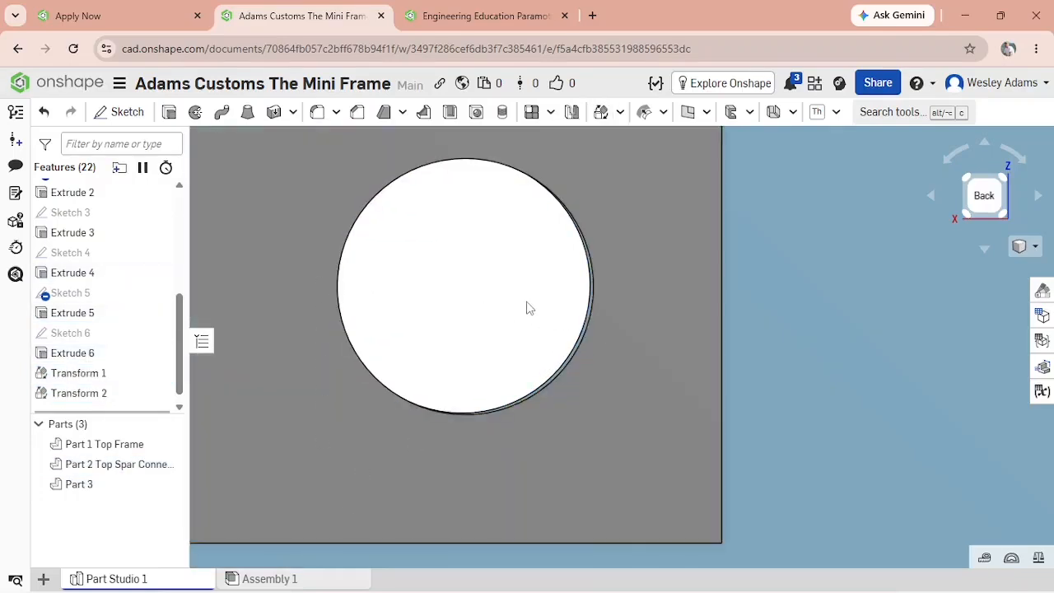
# Fine-tune Transform 1 to 5.226 in along X and about -3.748 in along Z so the copy's holes match the plate's.
pyautogui.doubleClick(80, 373)
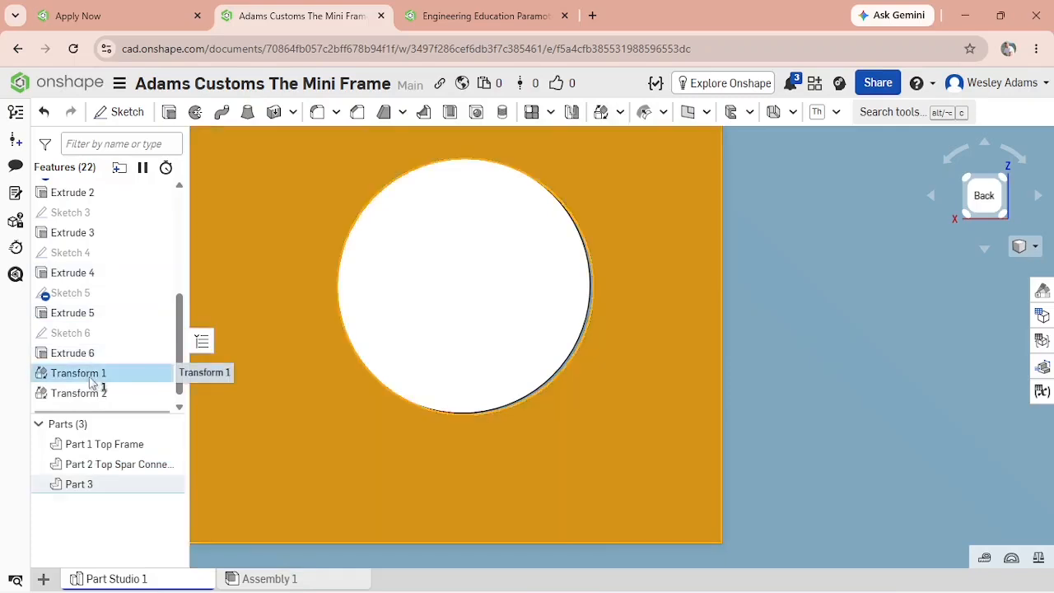
pyautogui.click(323, 265)
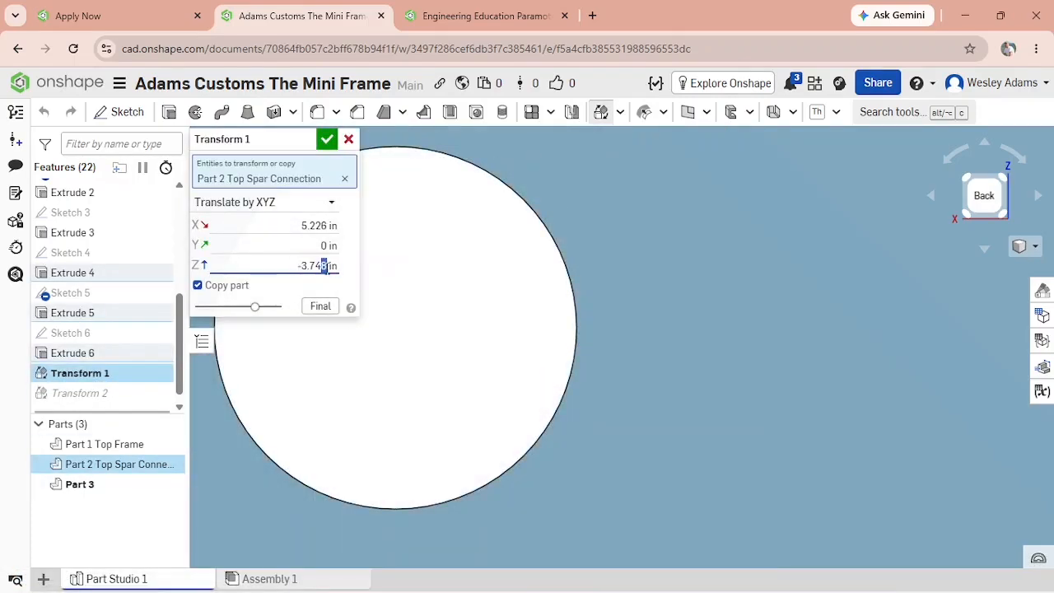
pyautogui.click(327, 139)
pyautogui.scroll(-2, 372, 308)
pyautogui.scroll(5, 375, 317)
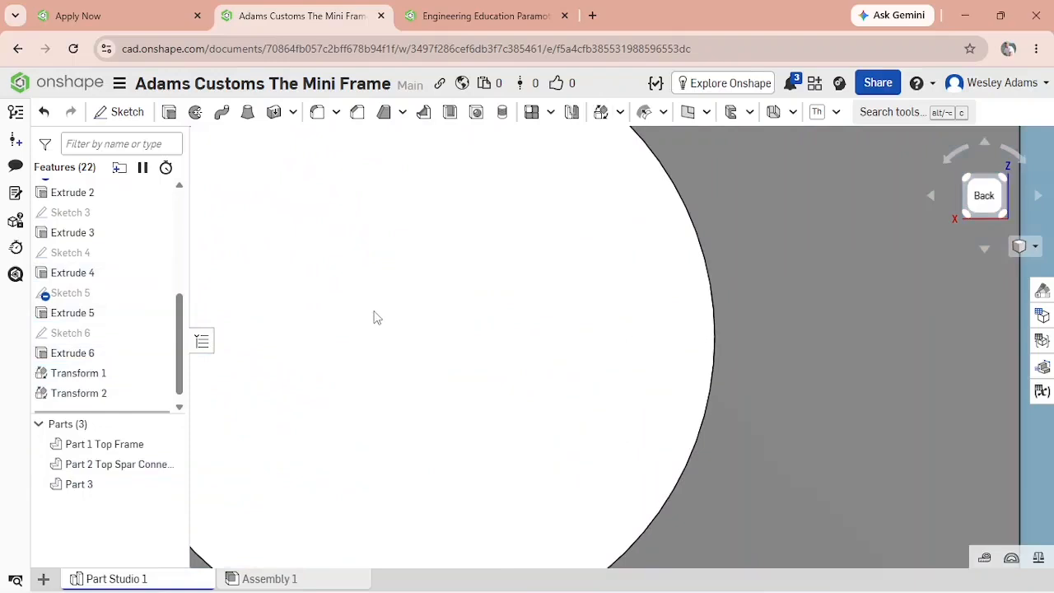
pyautogui.scroll(-4, 372, 319)
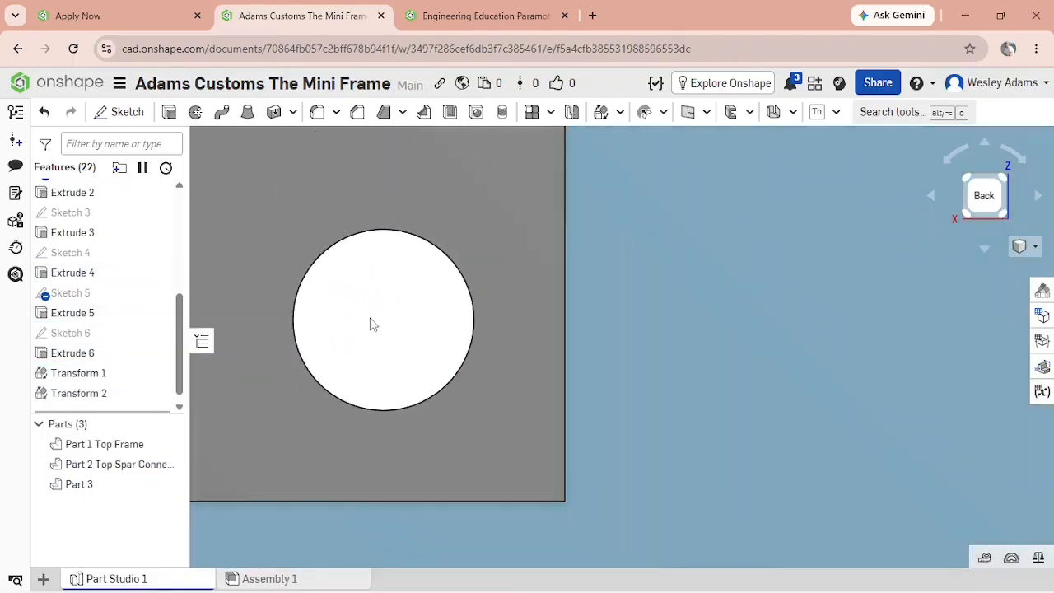
pyautogui.scroll(-4, 371, 323)
pyautogui.scroll(-2, 499, 315)
pyautogui.moveTo(505, 322); pyautogui.dragTo(674, 362, button='middle')
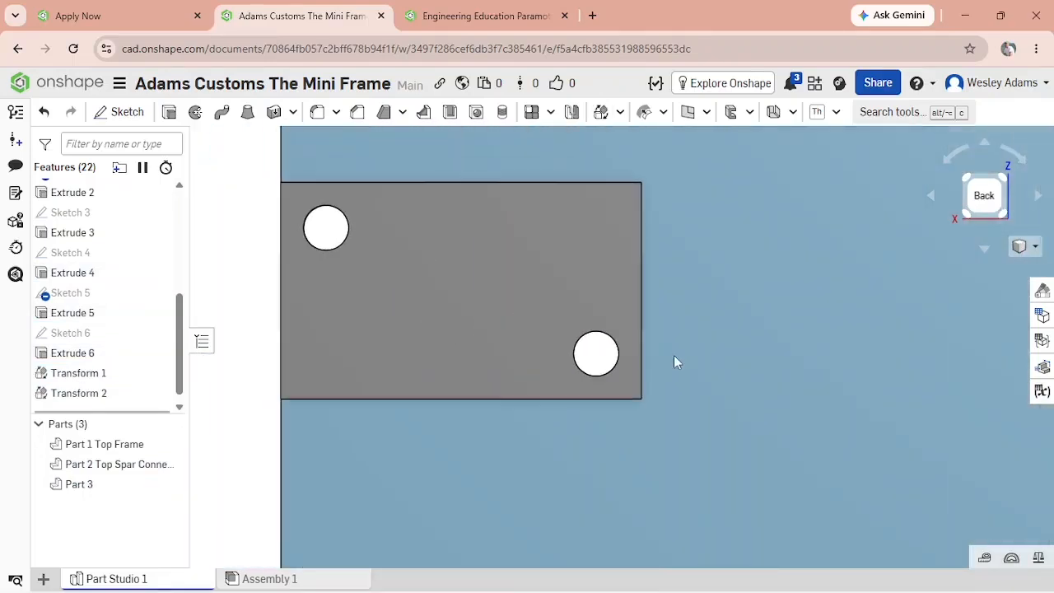
# Rename Part 3 as "Part 3 Right Spar Connection".
pyautogui.scroll(-2, 435, 327)
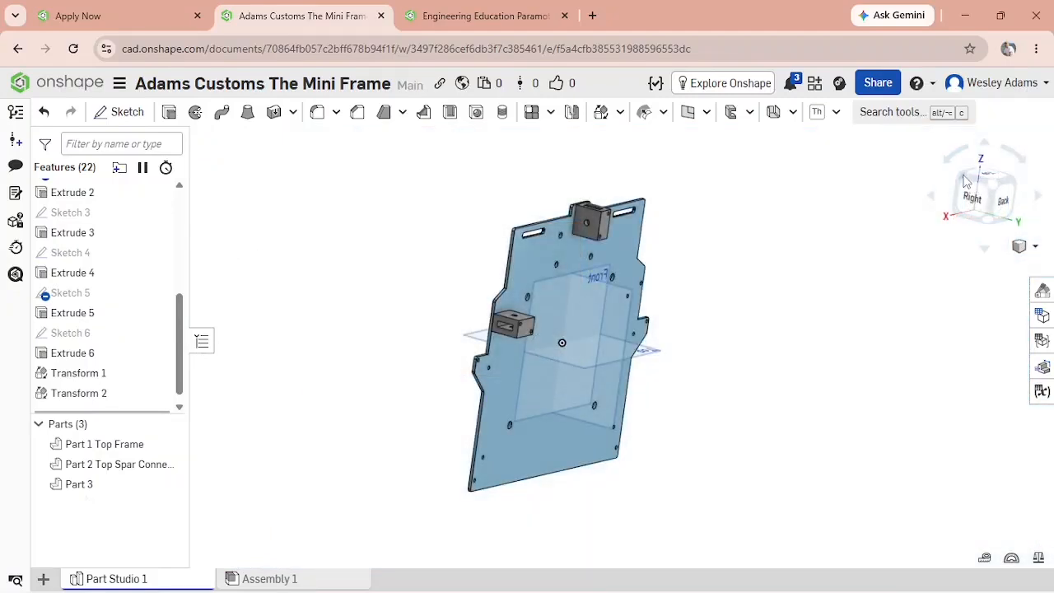
pyautogui.click(967, 181)
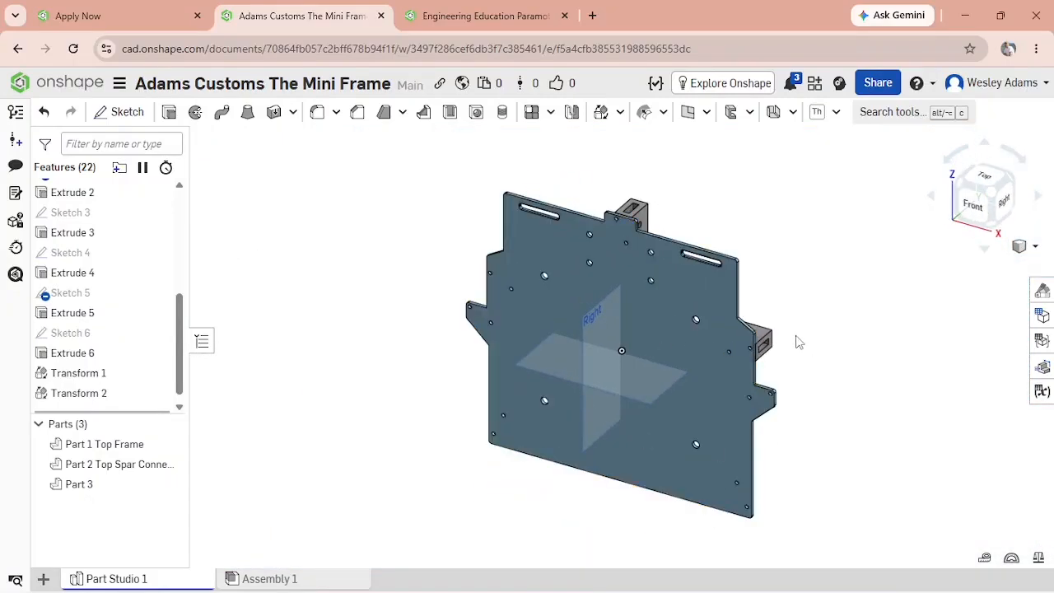
pyautogui.rightClick(97, 485)
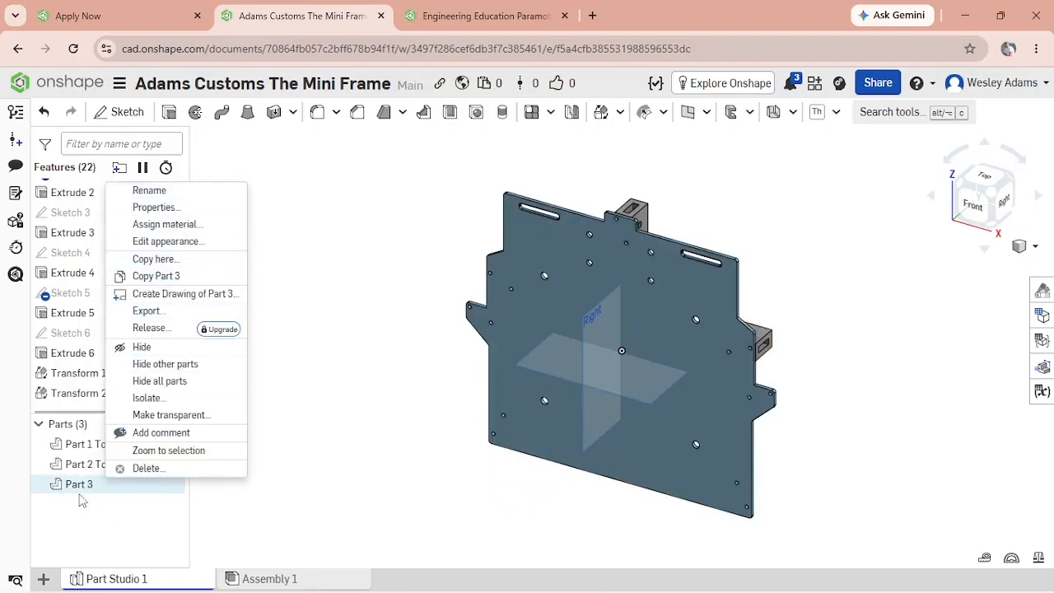
pyautogui.click(156, 194)
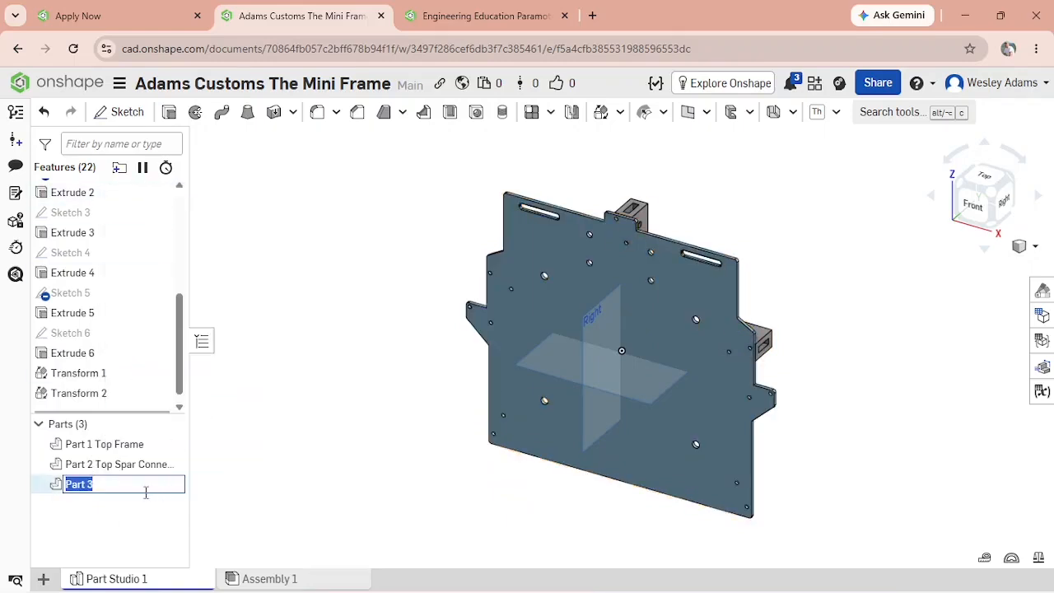
pyautogui.click(105, 489)
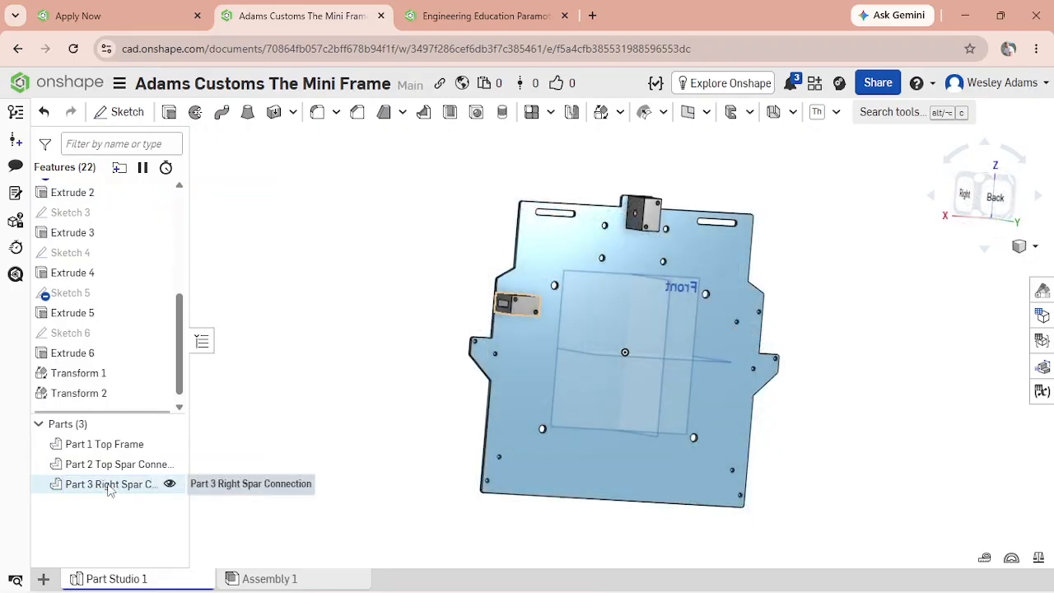
# Mirror Part 3 Right Spar Connection about the Right plane as a new part.
pyautogui.click(108, 485)
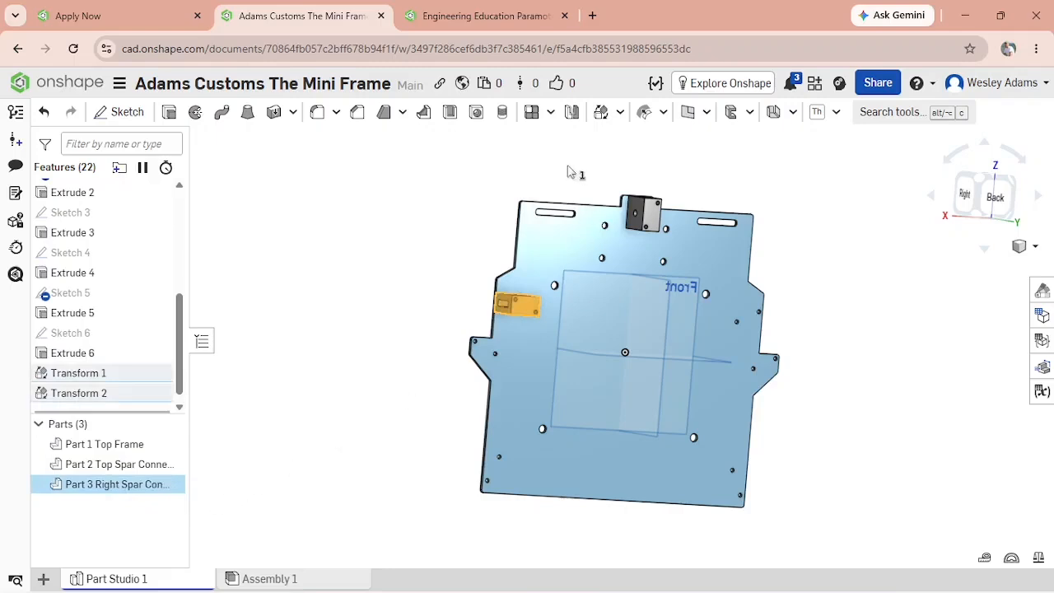
pyautogui.click(573, 113)
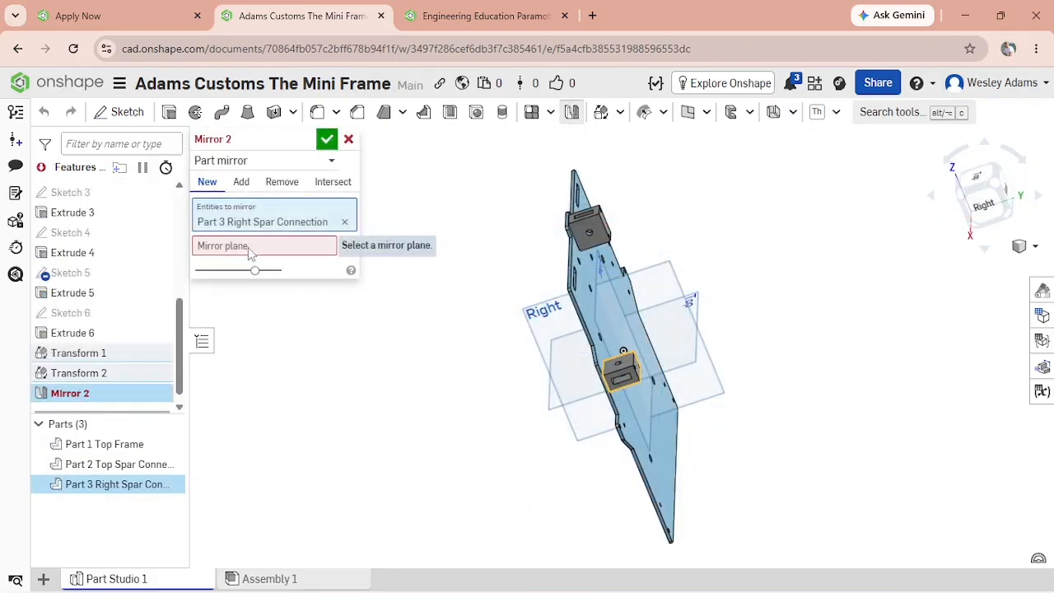
pyautogui.click(250, 252)
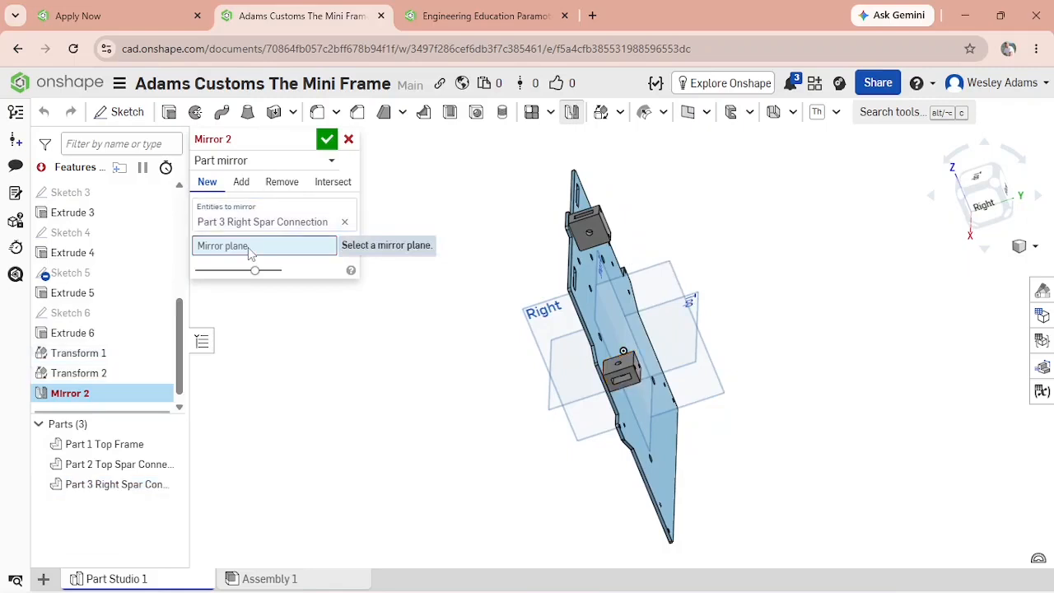
pyautogui.click(651, 277)
pyautogui.moveTo(923, 365); pyautogui.dragTo(853, 370, button='right')
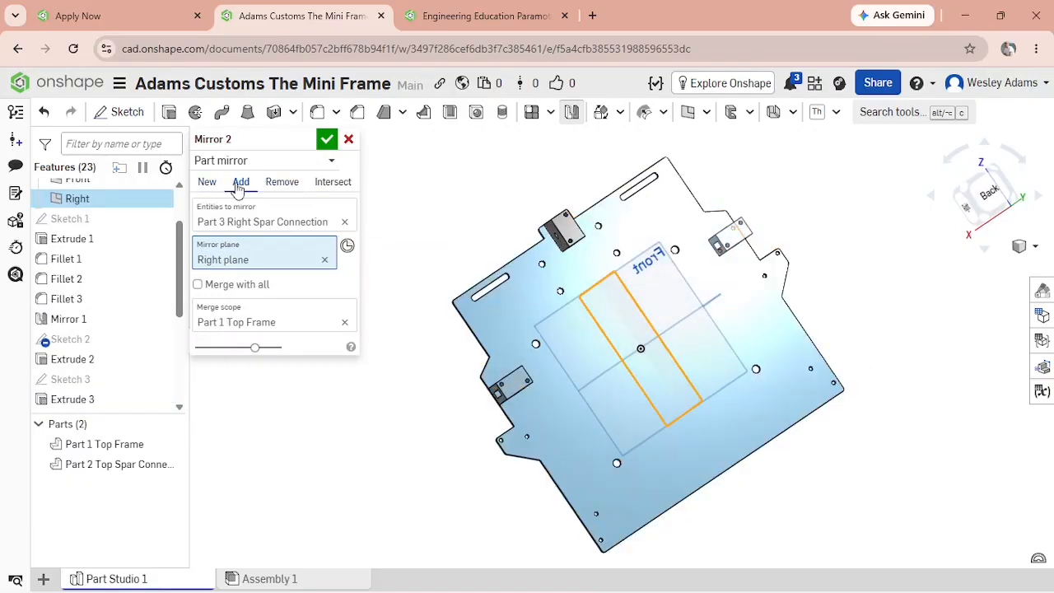
pyautogui.click(207, 185)
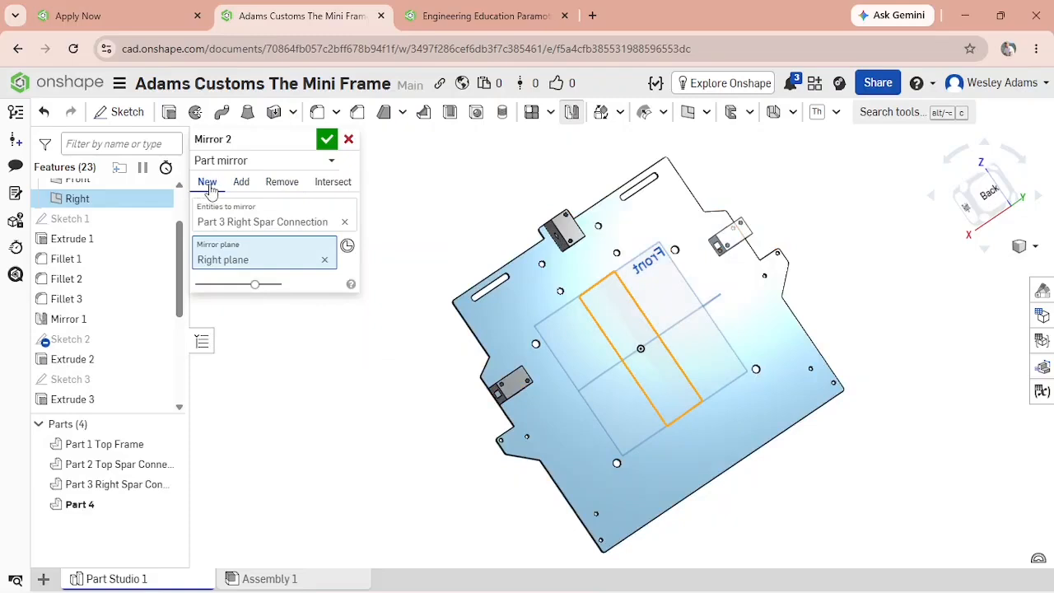
pyautogui.click(326, 139)
# Examine the mirrored block's placement and its hole alignment with the plate from the front and back.
pyautogui.hotkey('shift', '4')
pyautogui.hotkey('shift', '1')
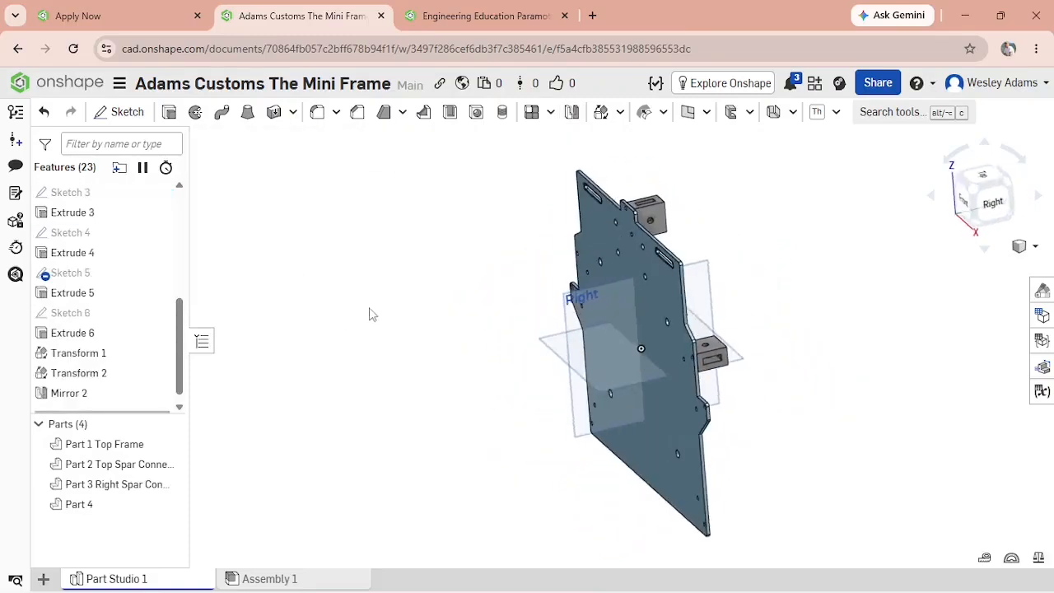
pyautogui.moveTo(452, 294); pyautogui.dragTo(296, 277, button='right')
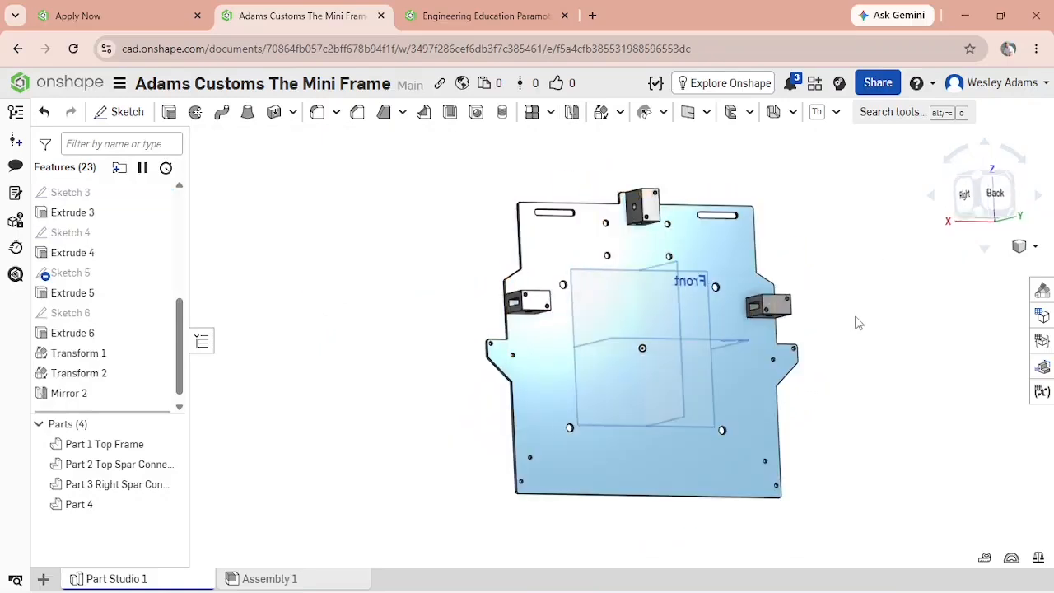
pyautogui.moveTo(855, 317); pyautogui.dragTo(837, 340, button='right')
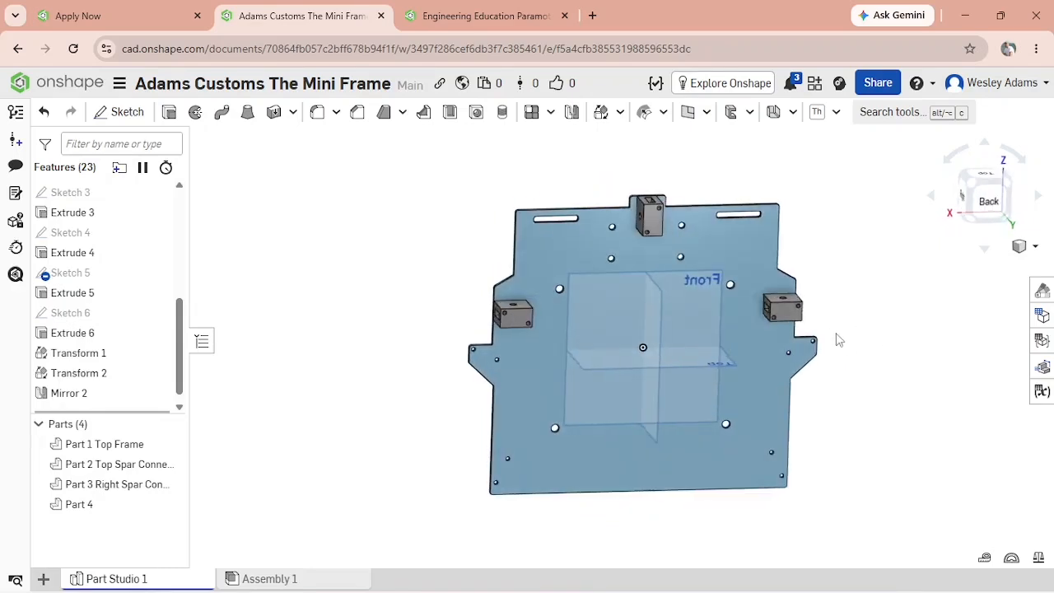
pyautogui.hotkey('shift', '1')
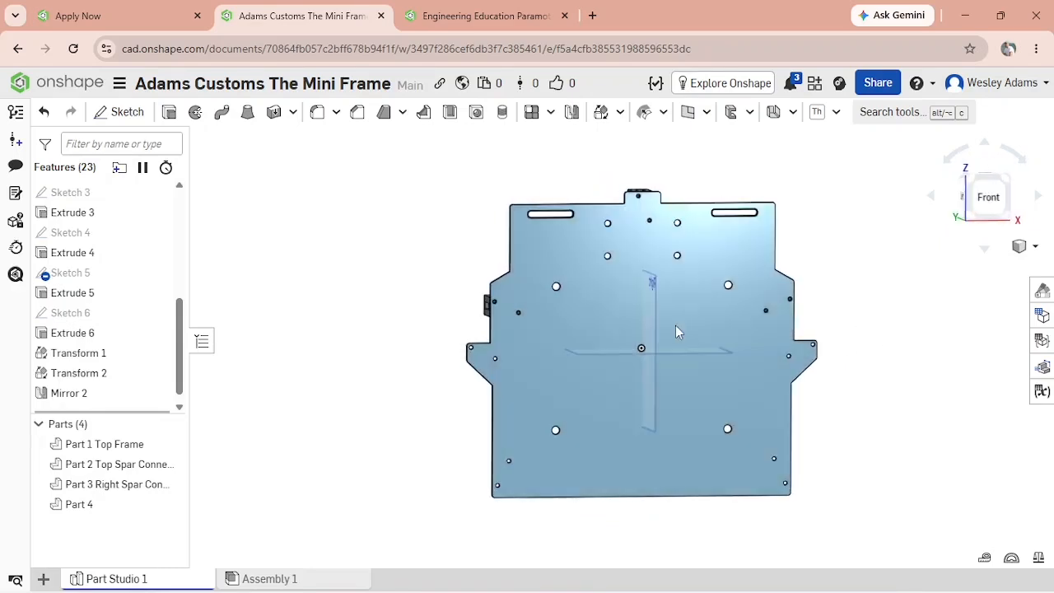
pyautogui.scroll(6, 508, 340)
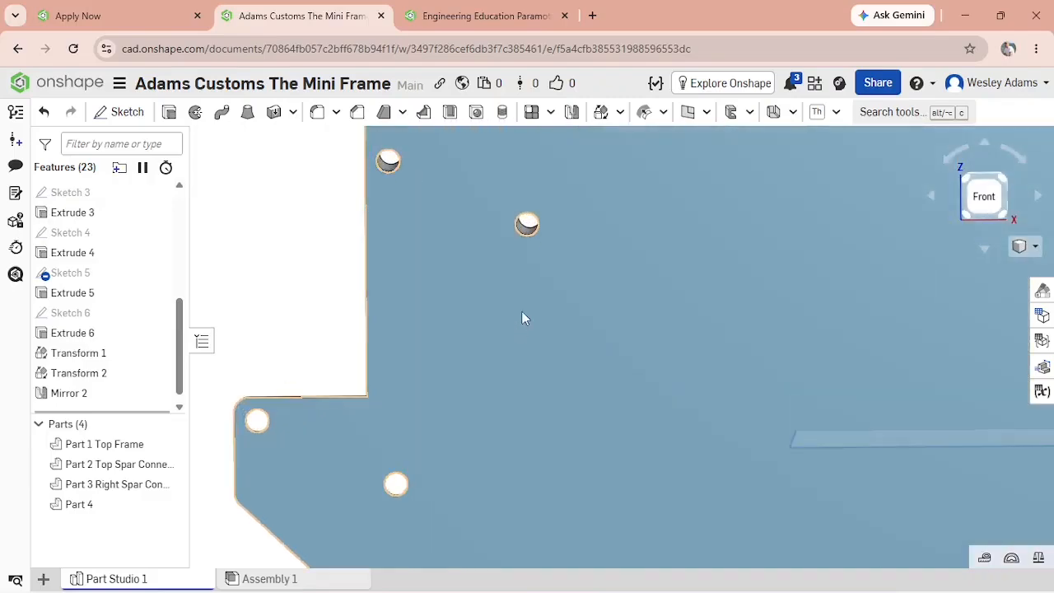
pyautogui.moveTo(522, 318); pyautogui.dragTo(683, 329, button='right')
pyautogui.scroll(-5, 683, 330)
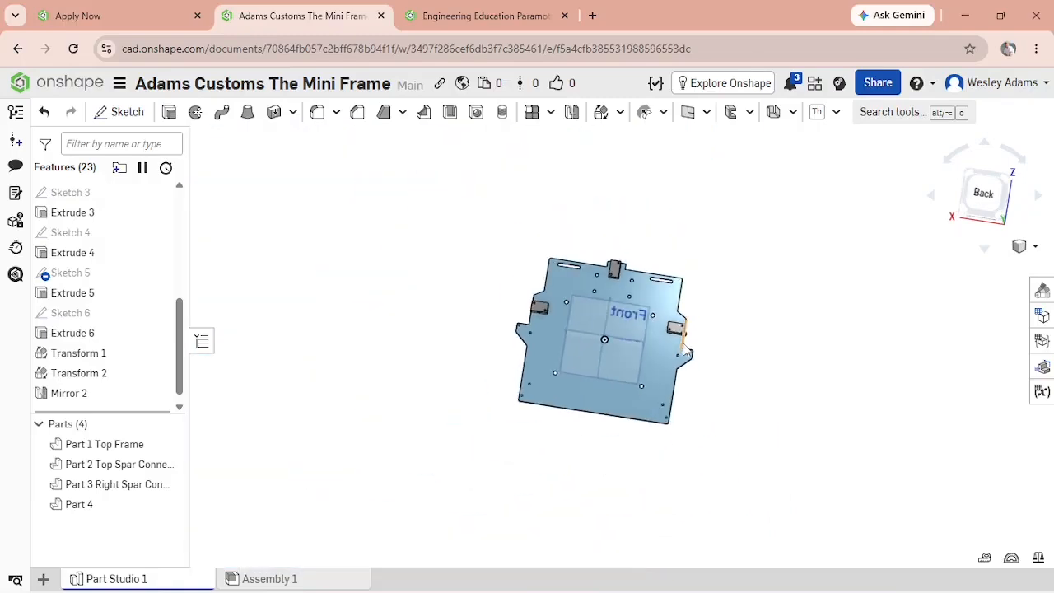
# Rename the mirrored block, Part 4, as "Part 4 Left Spar Connector".
pyautogui.rightClick(100, 507)
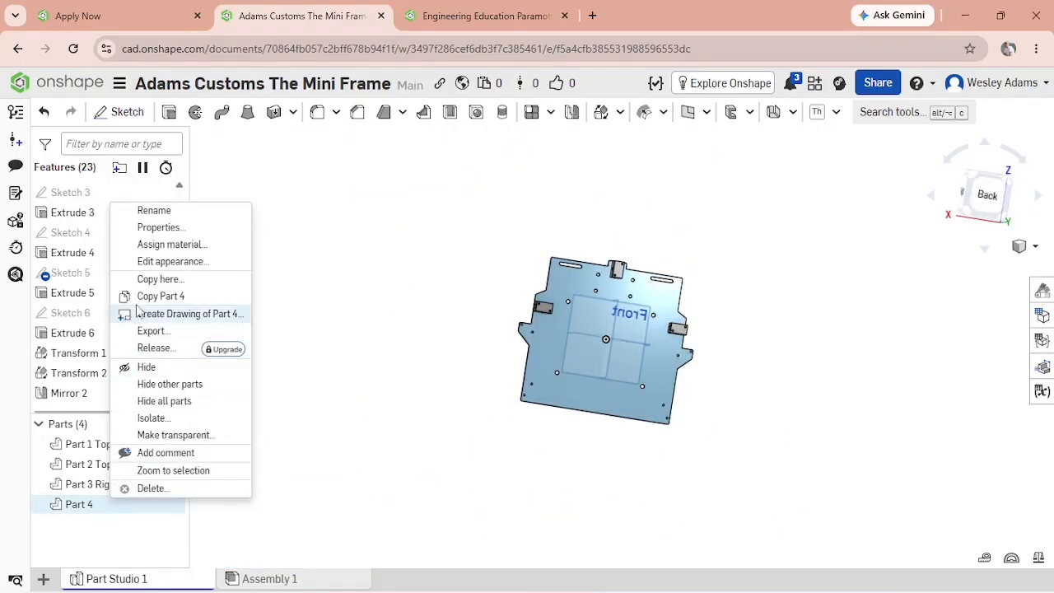
pyautogui.click(157, 213)
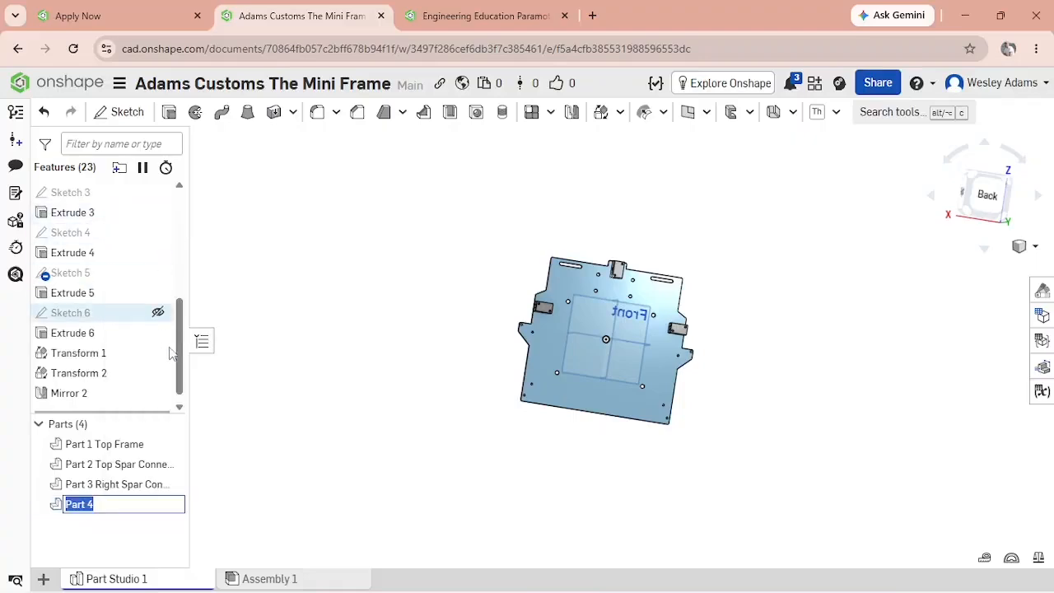
pyautogui.click(123, 505)
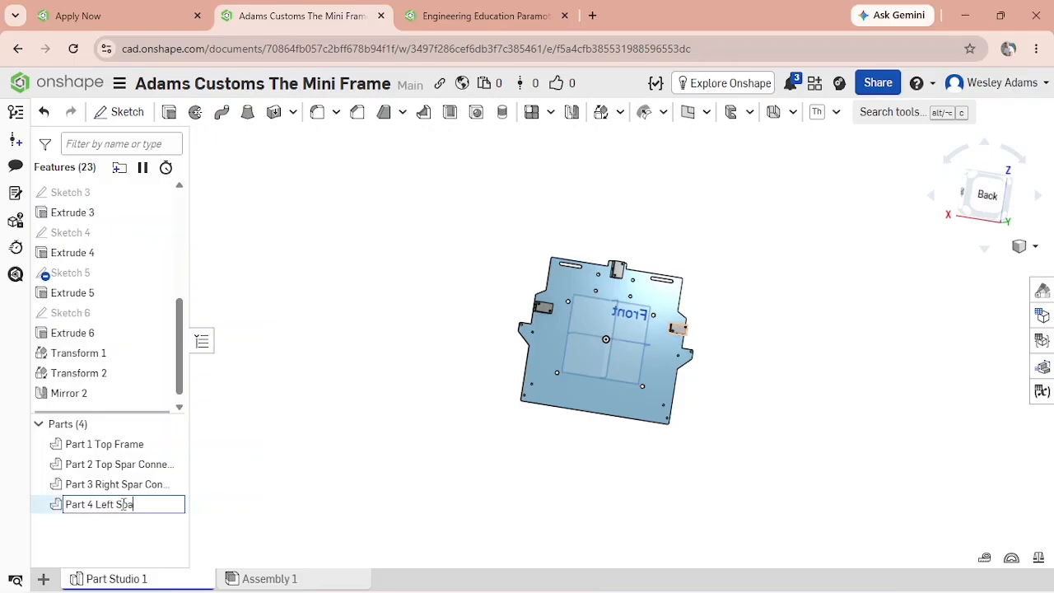
pyautogui.write('nector')
pyautogui.click(1004, 204)
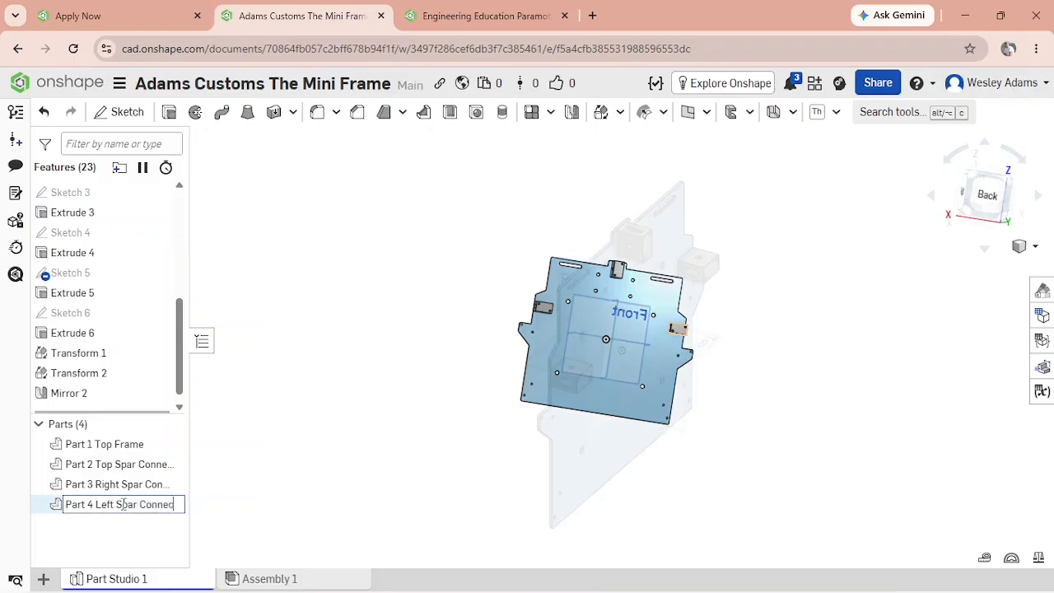
# Start a sketch on the plate's back face and draw a rectangle about 1.38 by 0.83 in around the left ear's two holes.
pyautogui.click(1005, 205)
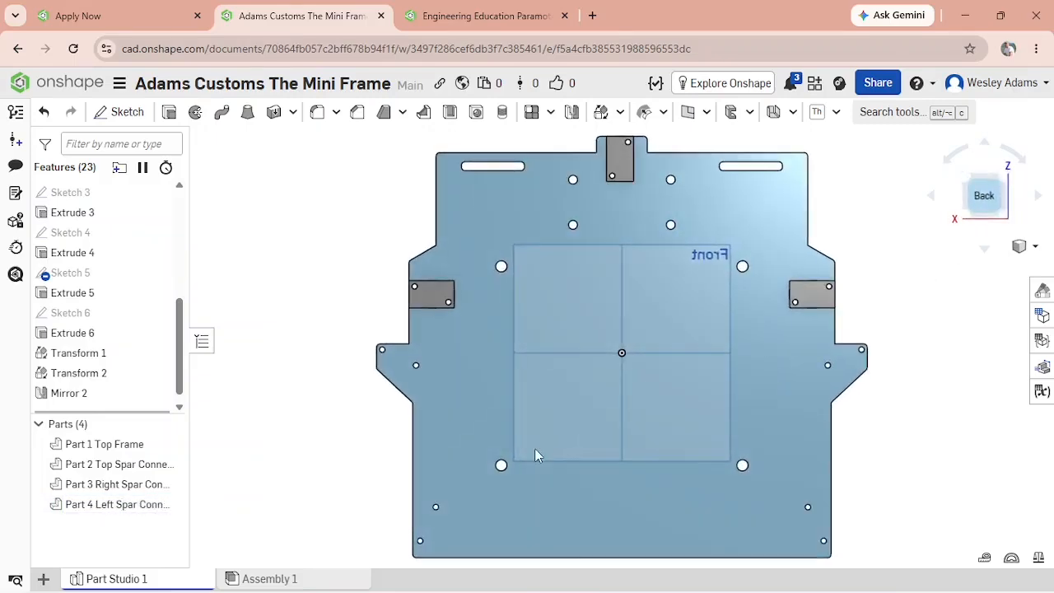
pyautogui.click(119, 113)
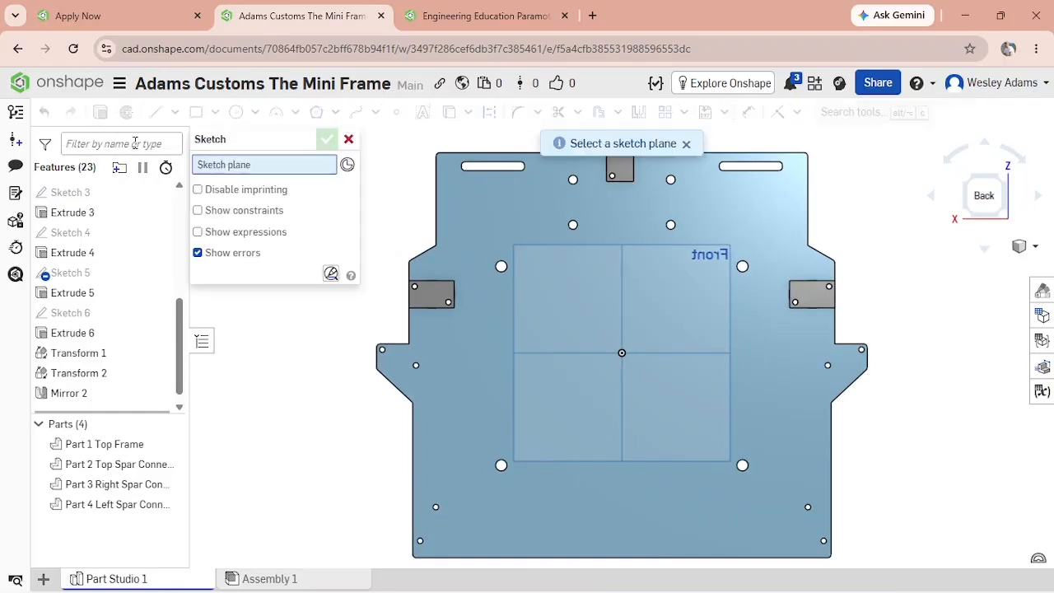
pyautogui.click(441, 347)
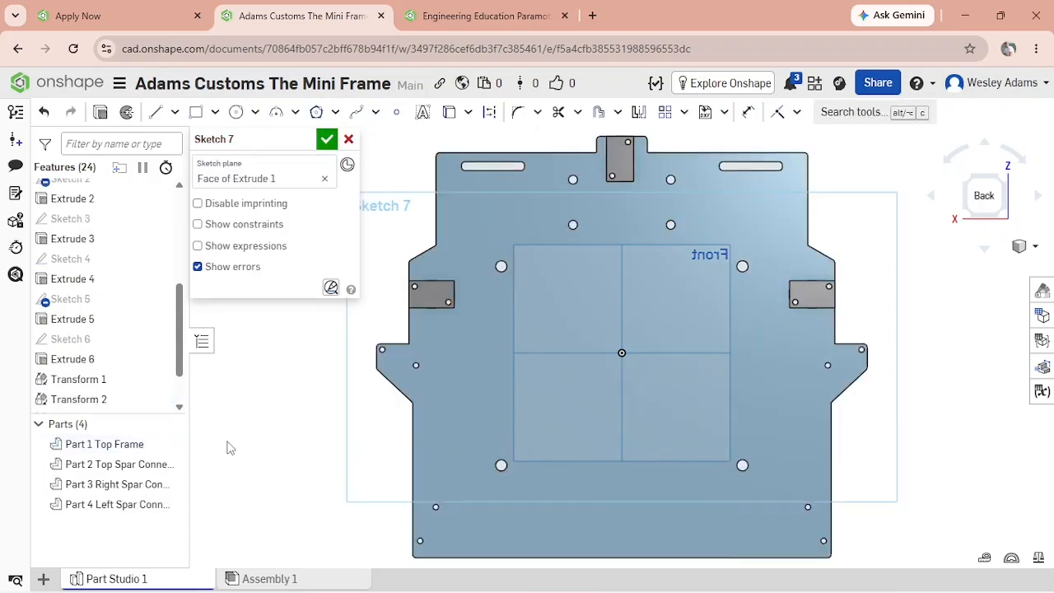
pyautogui.click(195, 113)
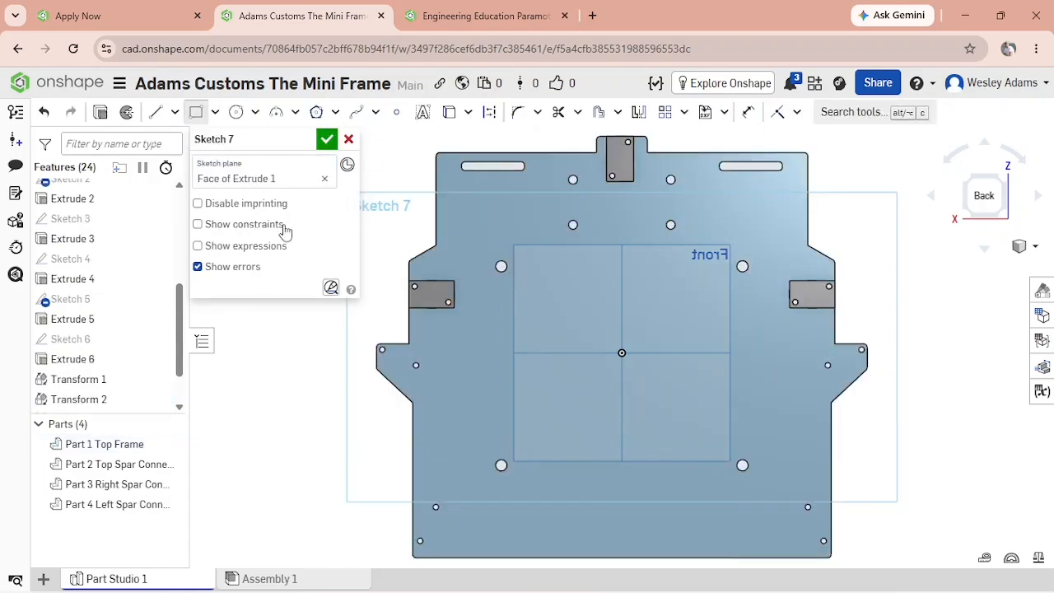
pyautogui.scroll(5, 377, 380)
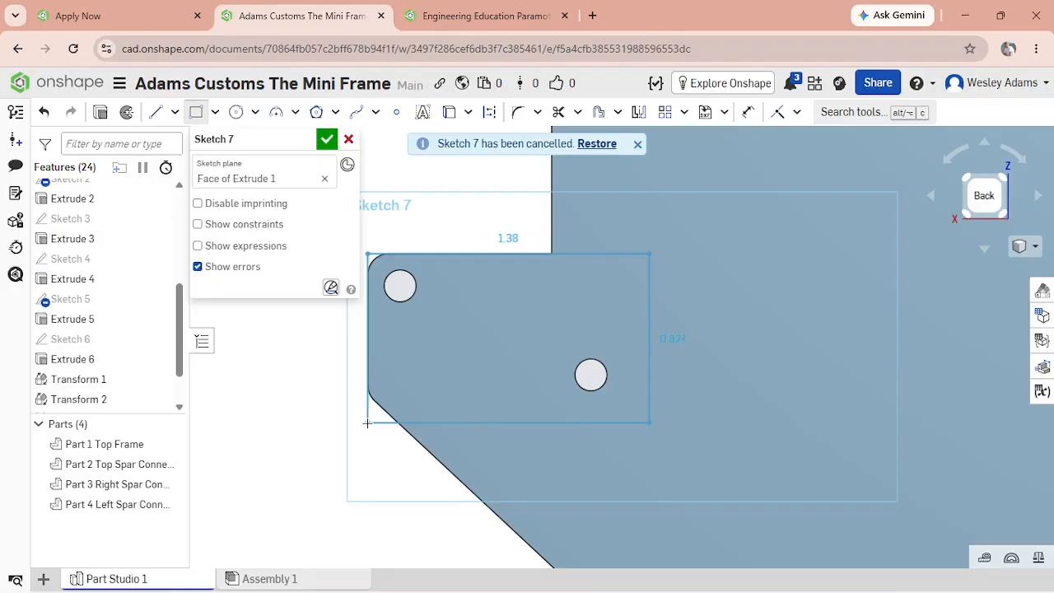
pyautogui.click(367, 422)
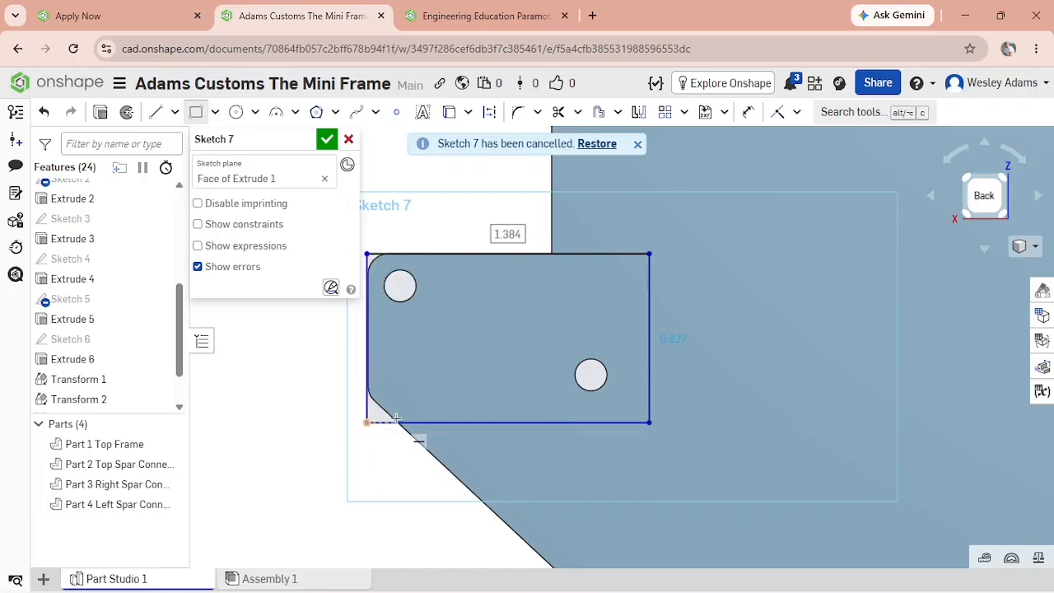
pyautogui.click(750, 115)
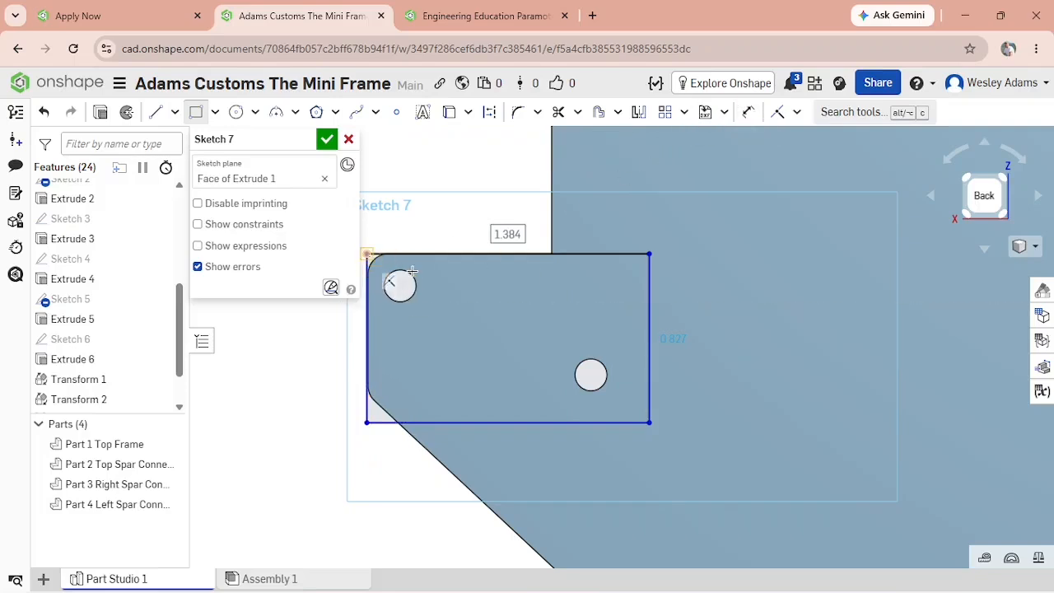
pyautogui.click(748, 112)
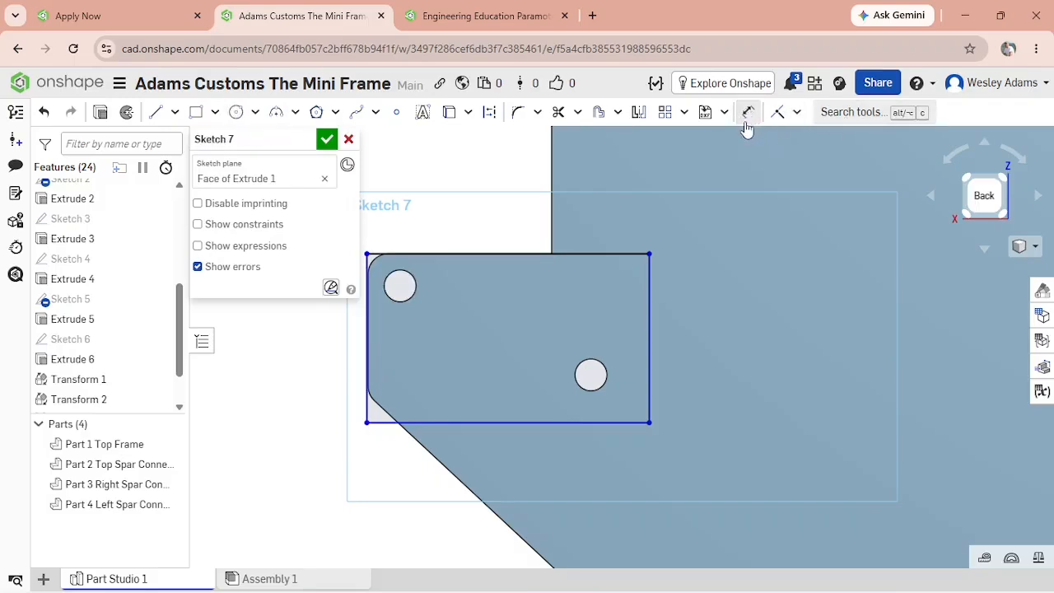
# Draw a circle centred on the ear's upper-left hole and set its diameter to 0.157 in.
pyautogui.click(236, 112)
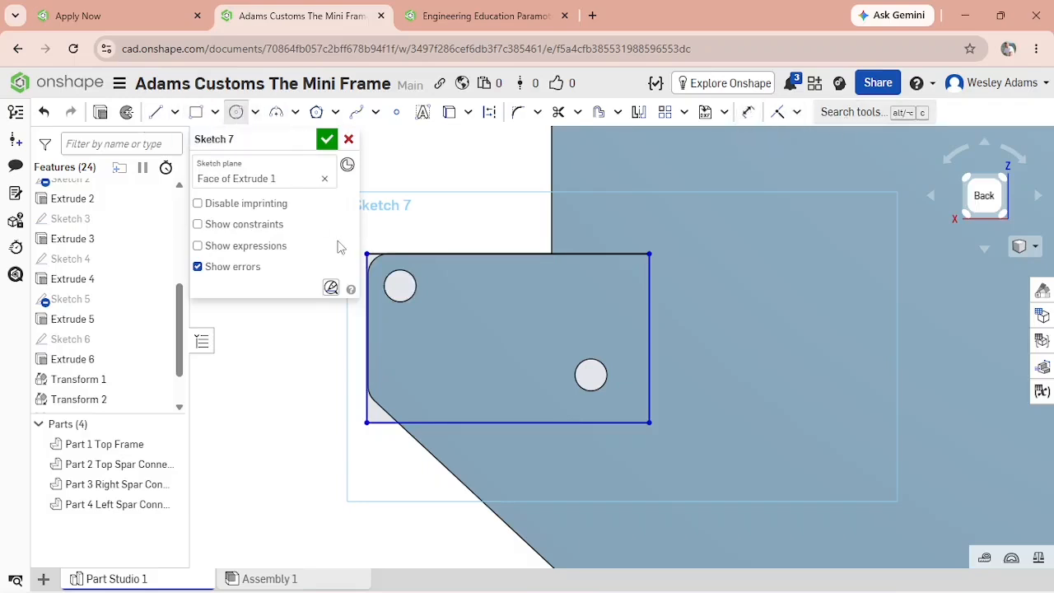
pyautogui.click(400, 286)
pyautogui.click(417, 301)
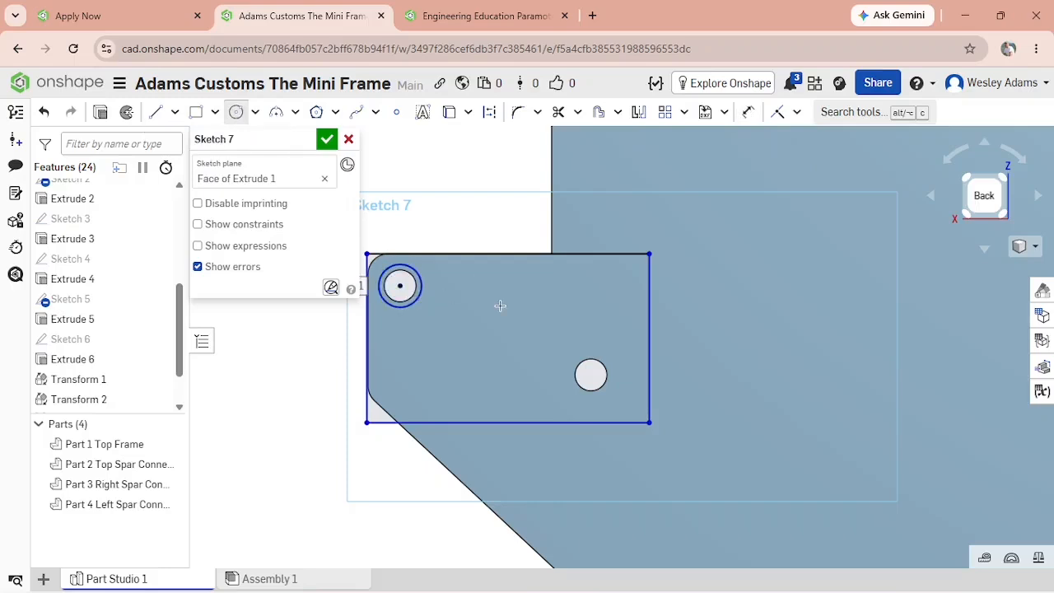
pyautogui.click(748, 112)
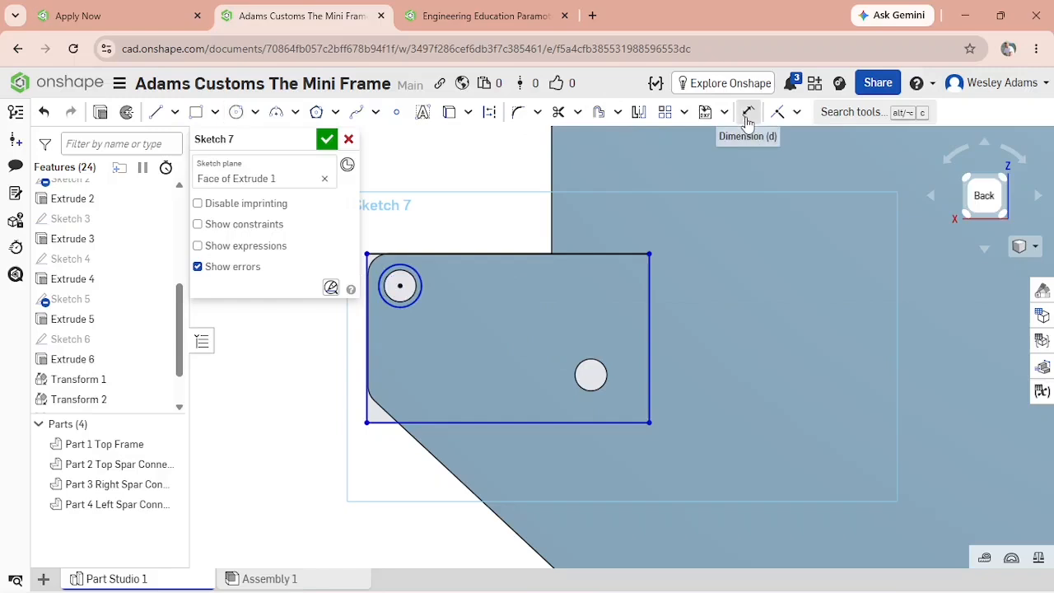
pyautogui.click(417, 303)
pyautogui.click(467, 330)
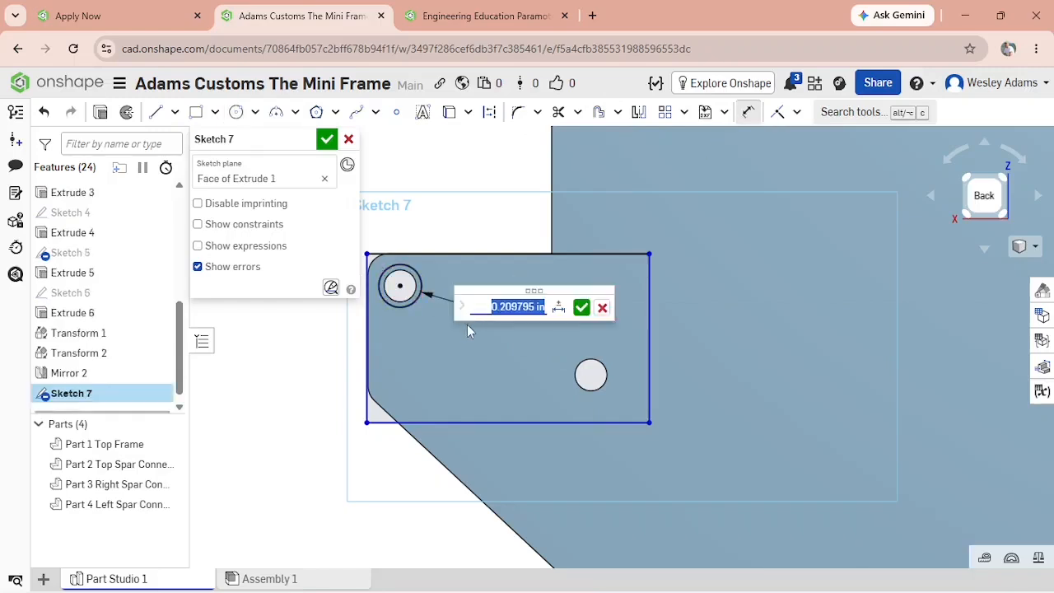
pyautogui.write('.15')
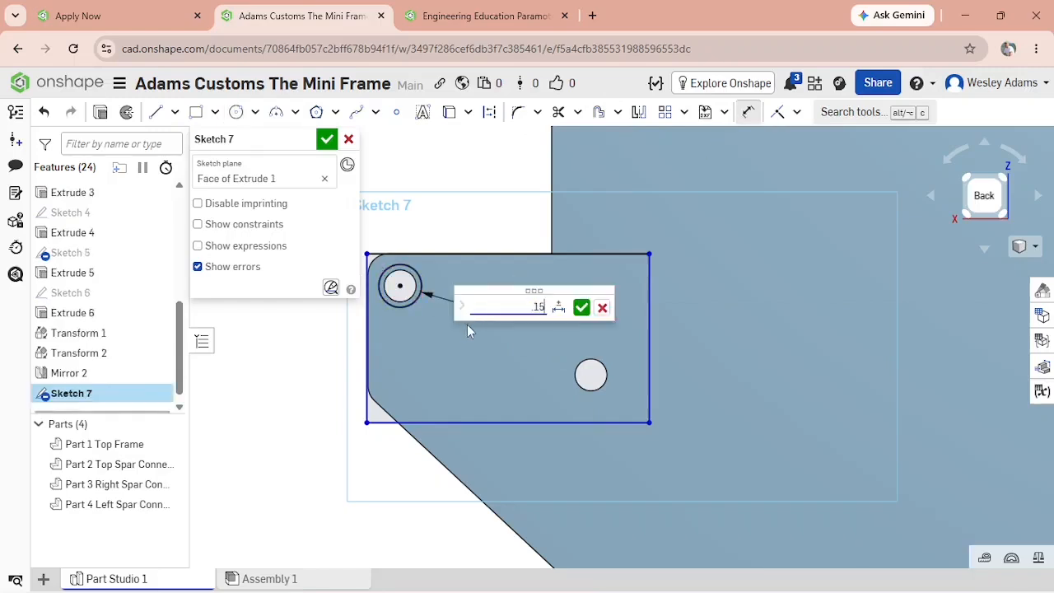
pyautogui.write('7')
pyautogui.click(582, 307)
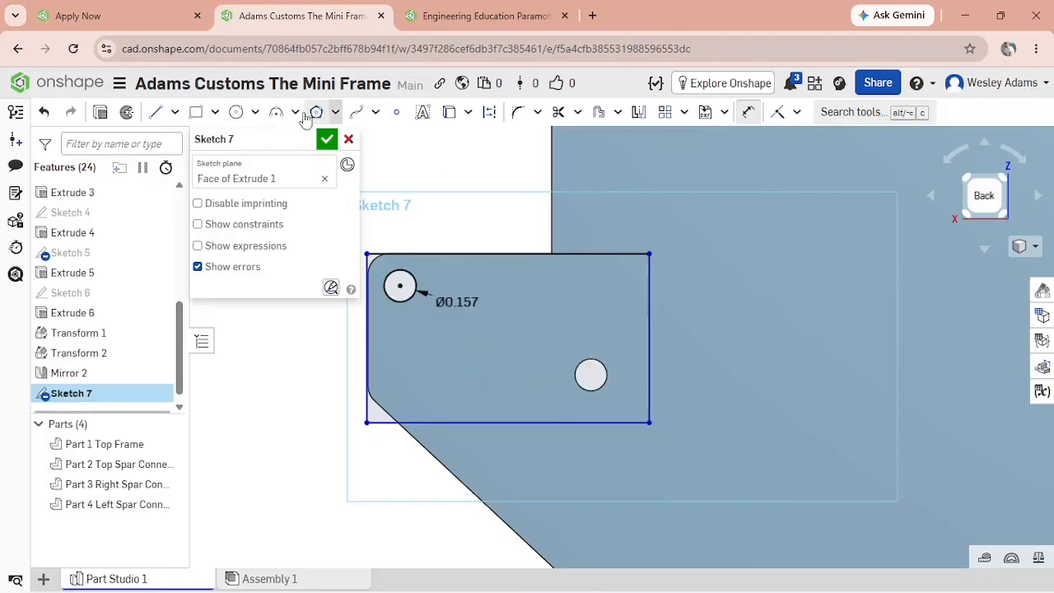
# Draw a circle centred on the ear's lower-right hole and set its diameter to 0.157 in.
pyautogui.click(235, 112)
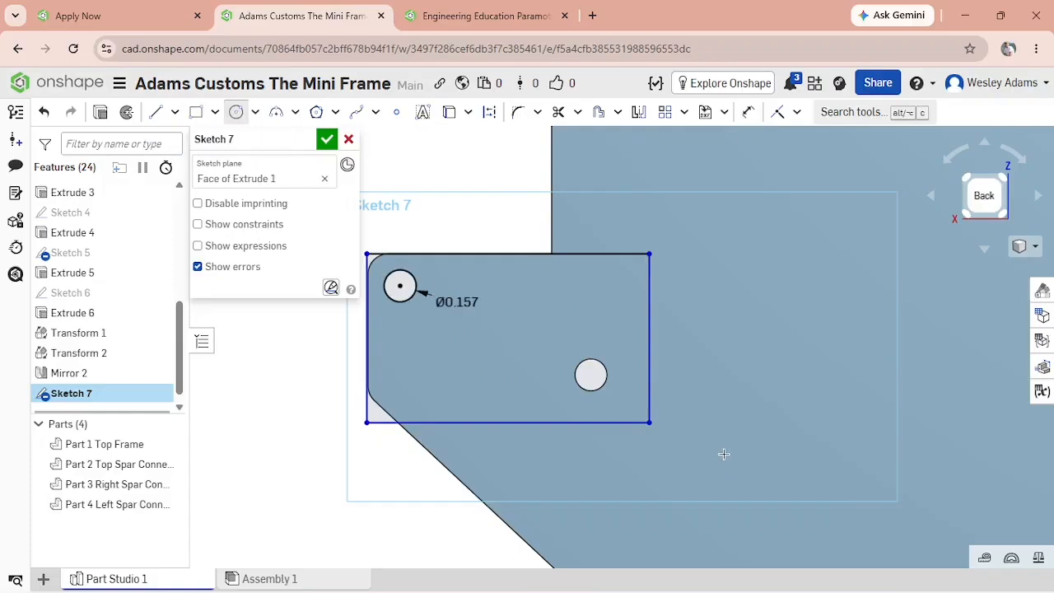
pyautogui.click(602, 391)
pyautogui.click(748, 112)
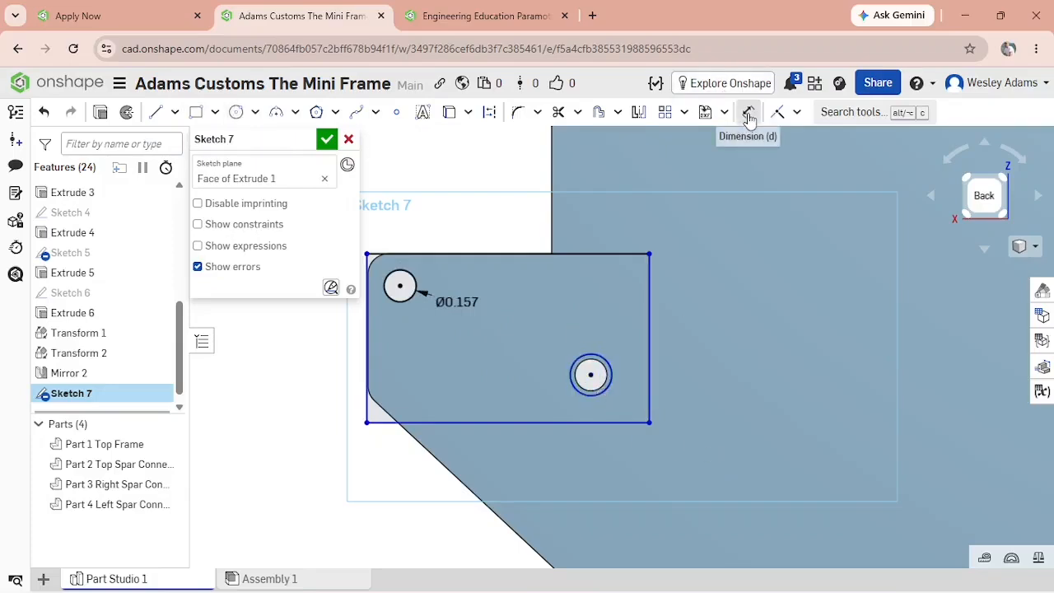
pyautogui.click(613, 381)
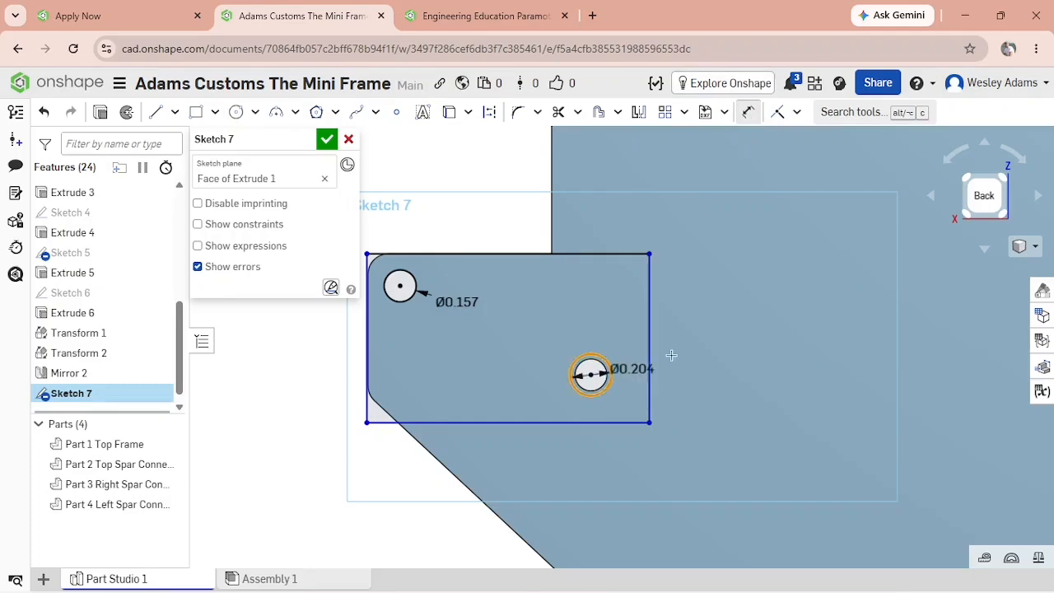
pyautogui.click(719, 358)
pyautogui.press('BackSpace')
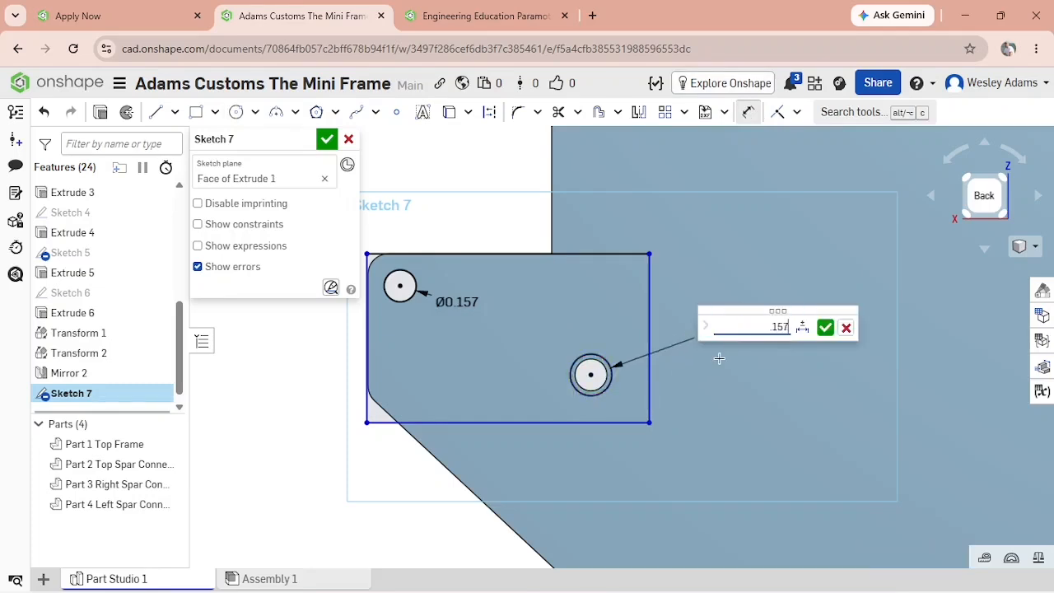
pyautogui.write('.157')
pyautogui.click(825, 327)
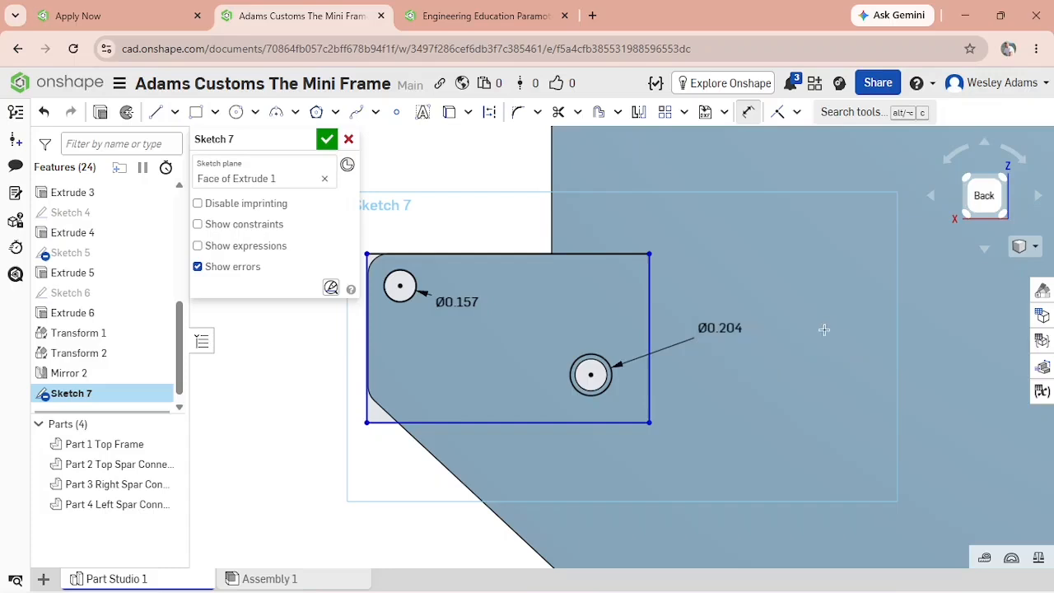
# Set the distance from the lower-right circle's centre to the rectangle's bottom edge to 0.157 in.
pyautogui.press('d')
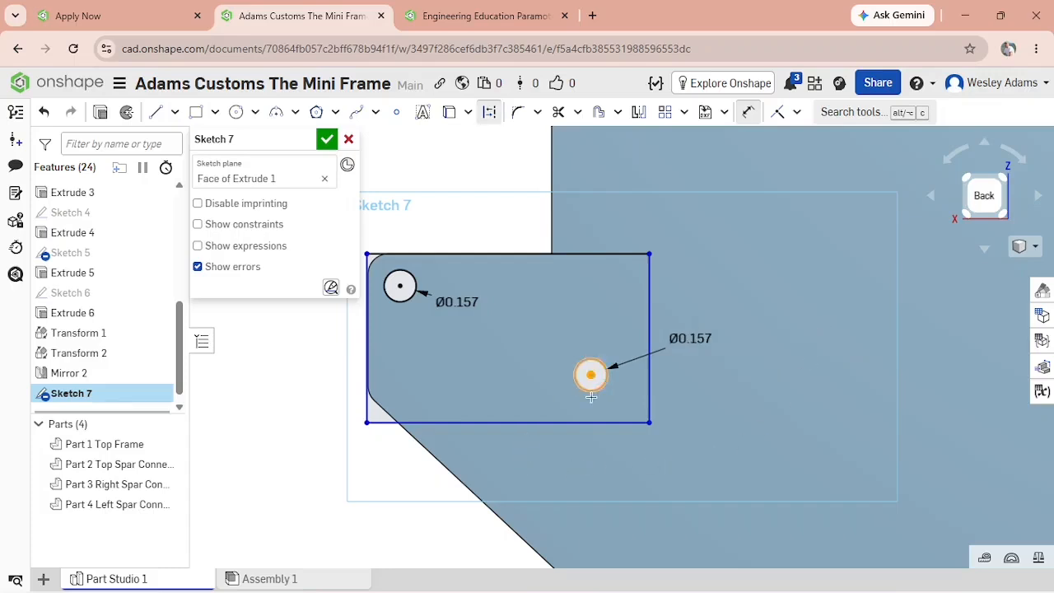
pyautogui.click(590, 375)
pyautogui.click(594, 422)
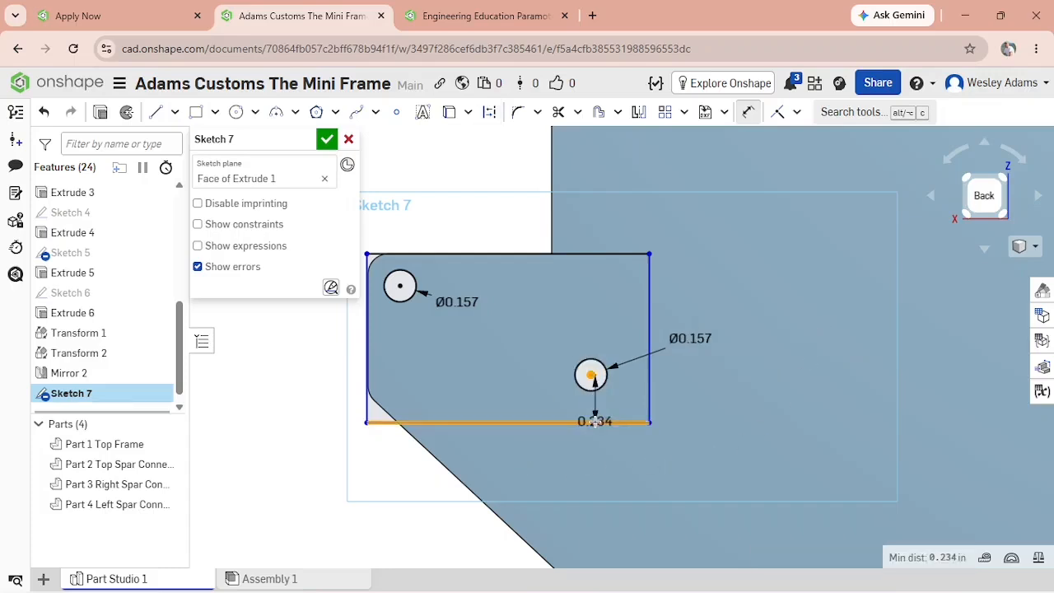
pyautogui.click(564, 469)
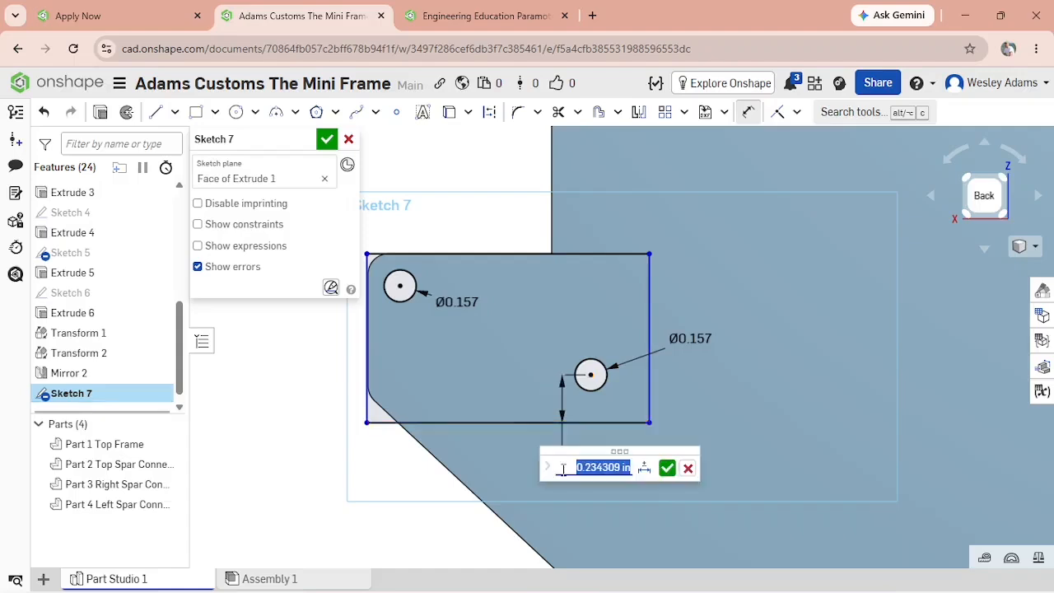
pyautogui.press('BackSpace')
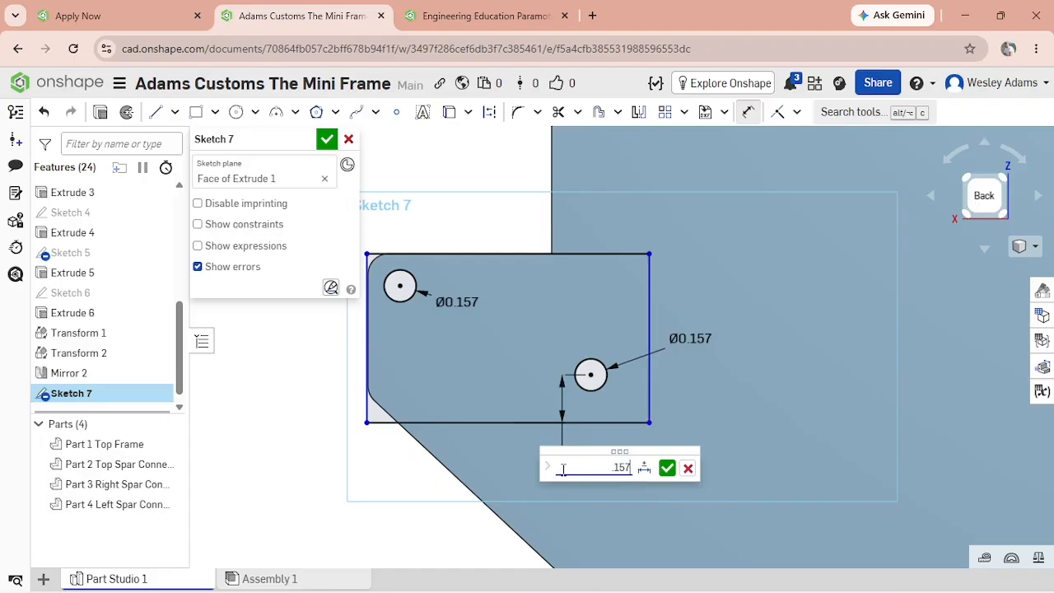
pyautogui.click(666, 467)
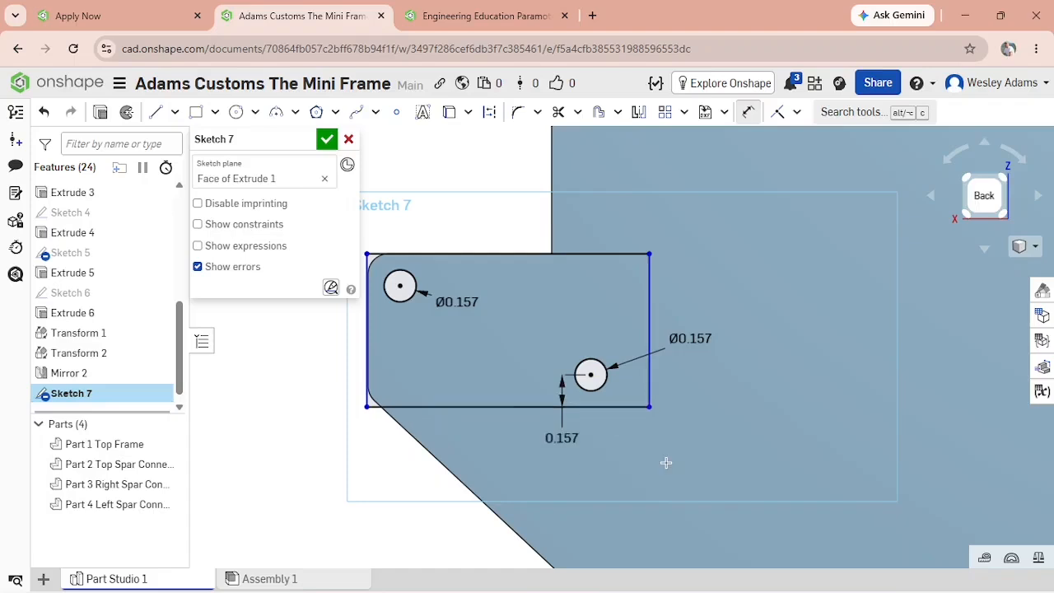
# Set the distance from the lower-right circle's centre to the rectangle's right edge to 0.157 in.
pyautogui.click(590, 376)
pyautogui.click(650, 374)
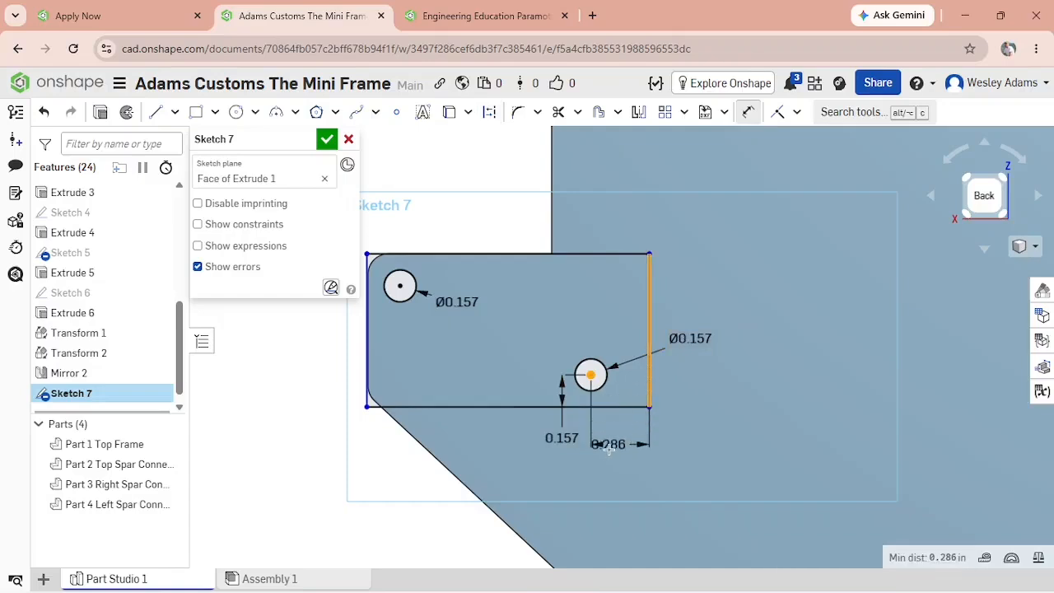
pyautogui.click(615, 459)
pyautogui.press('BackSpace')
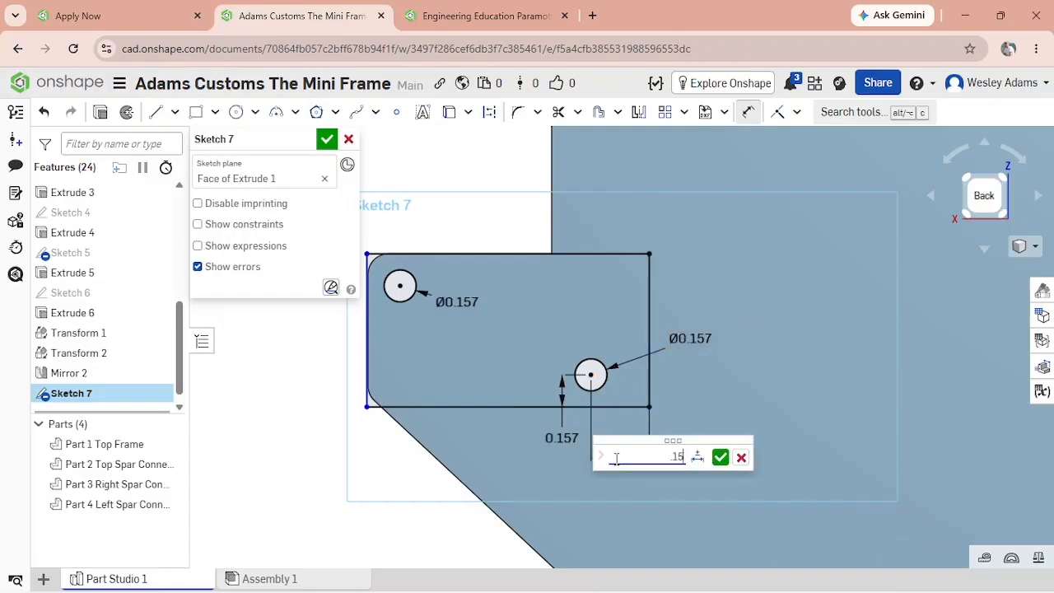
pyautogui.click(720, 457)
# Set the distance from the upper-left circle's centre to the rectangle's left edge to 0.157 in.
pyautogui.scroll(-1, 584, 482)
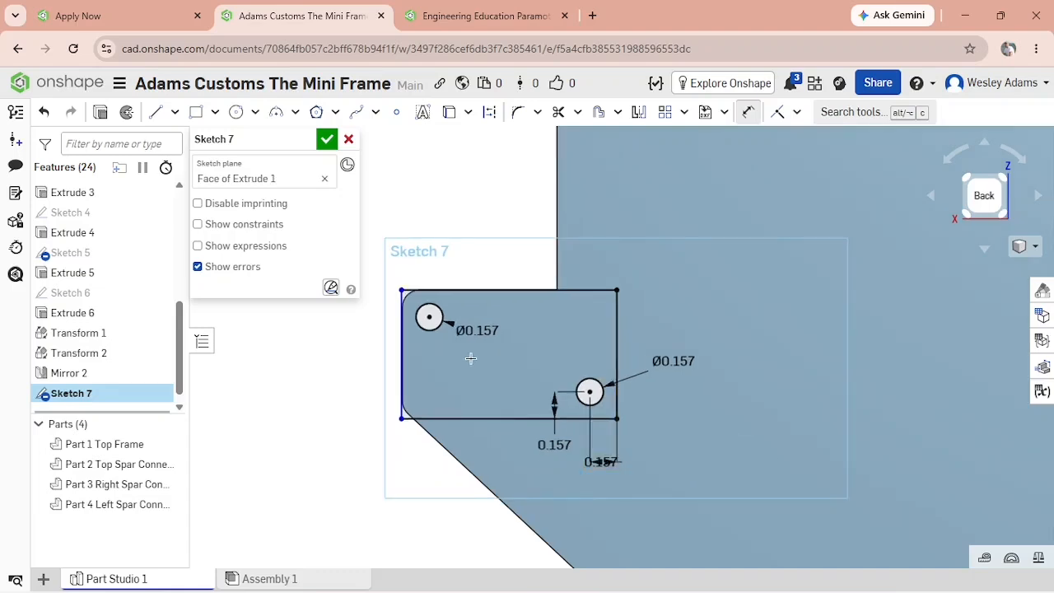
pyautogui.click(427, 317)
pyautogui.click(403, 362)
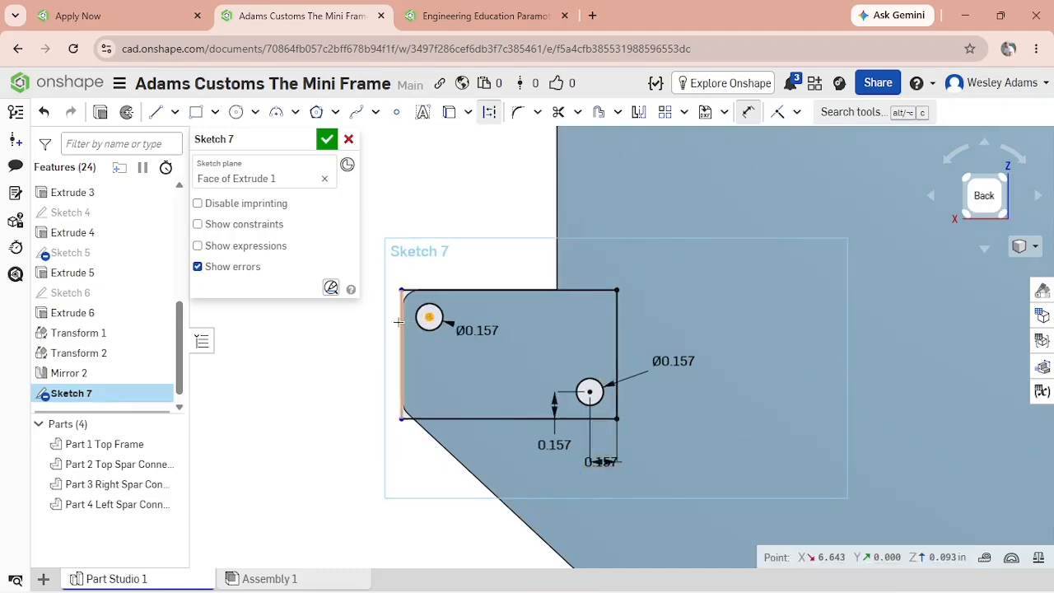
pyautogui.click(306, 384)
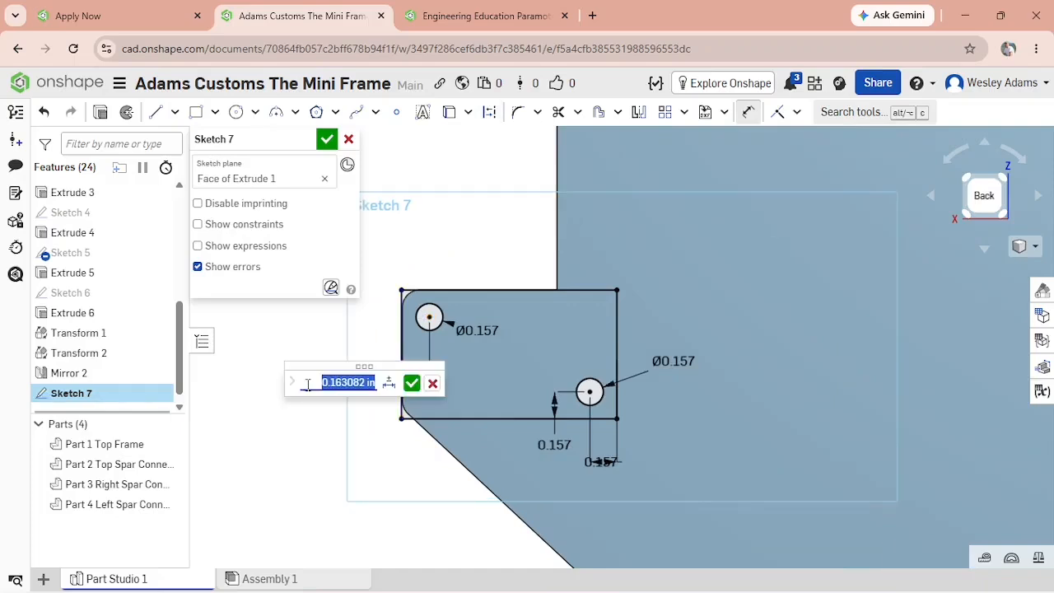
pyautogui.press('BackSpace')
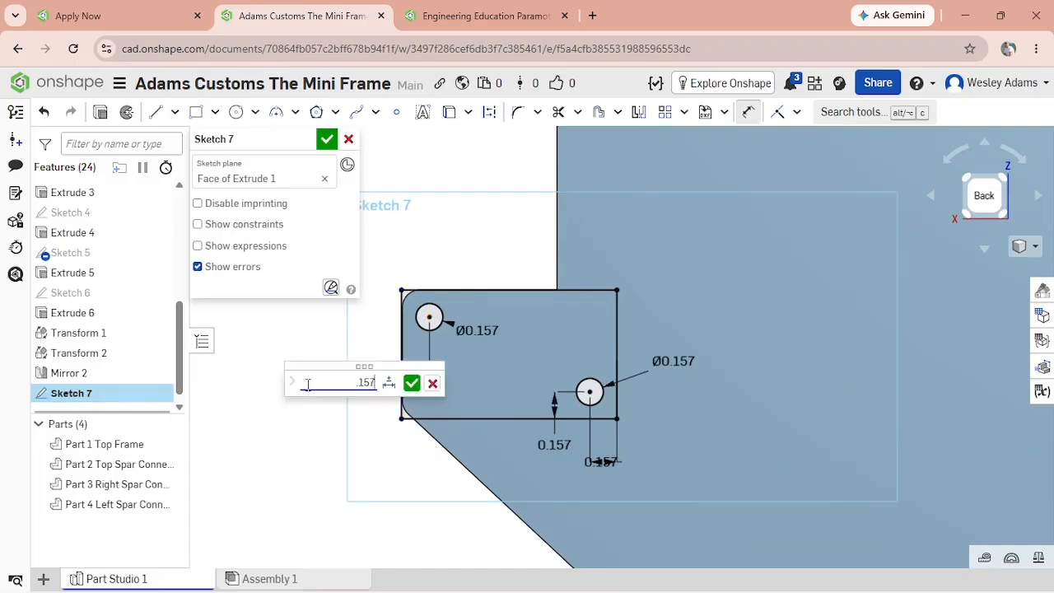
pyautogui.press('Return')
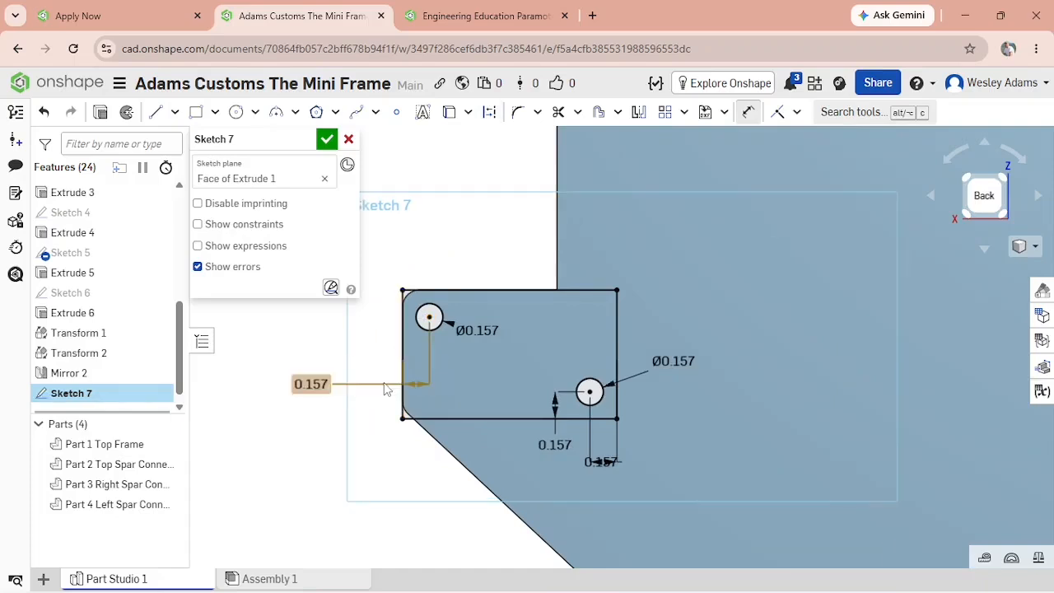
# Dimension the vertical distance from the upper-left circle's centre to the rectangle's top edge.
pyautogui.click(429, 317)
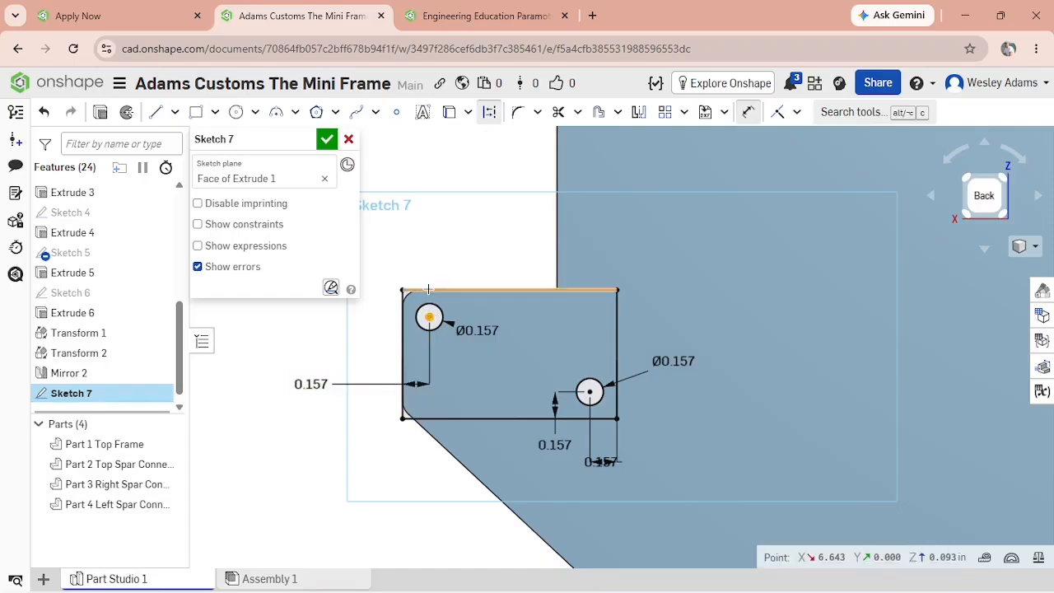
pyautogui.click(428, 289)
pyautogui.click(424, 229)
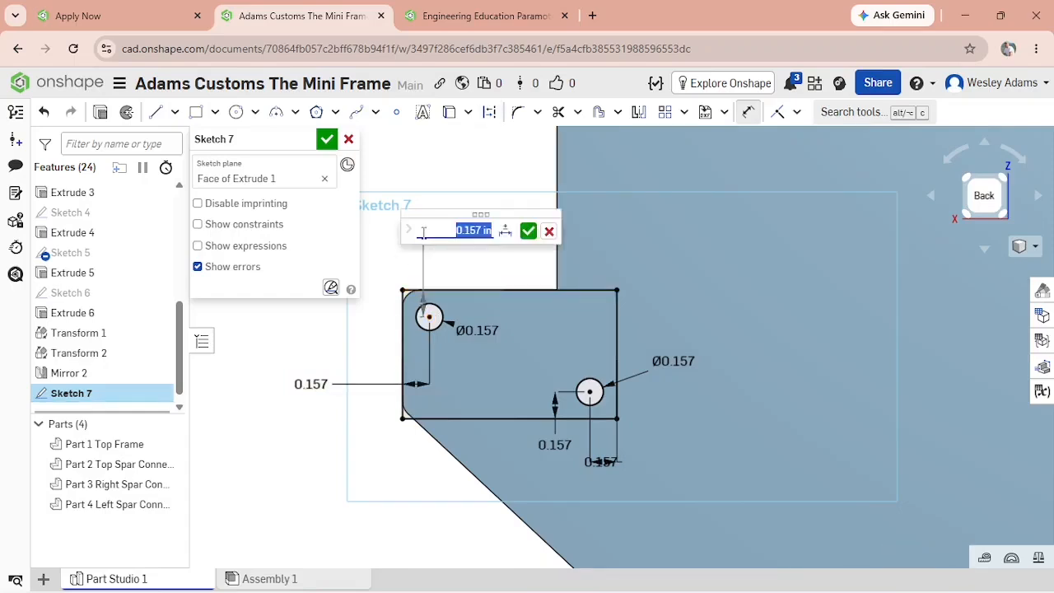
pyautogui.click(527, 232)
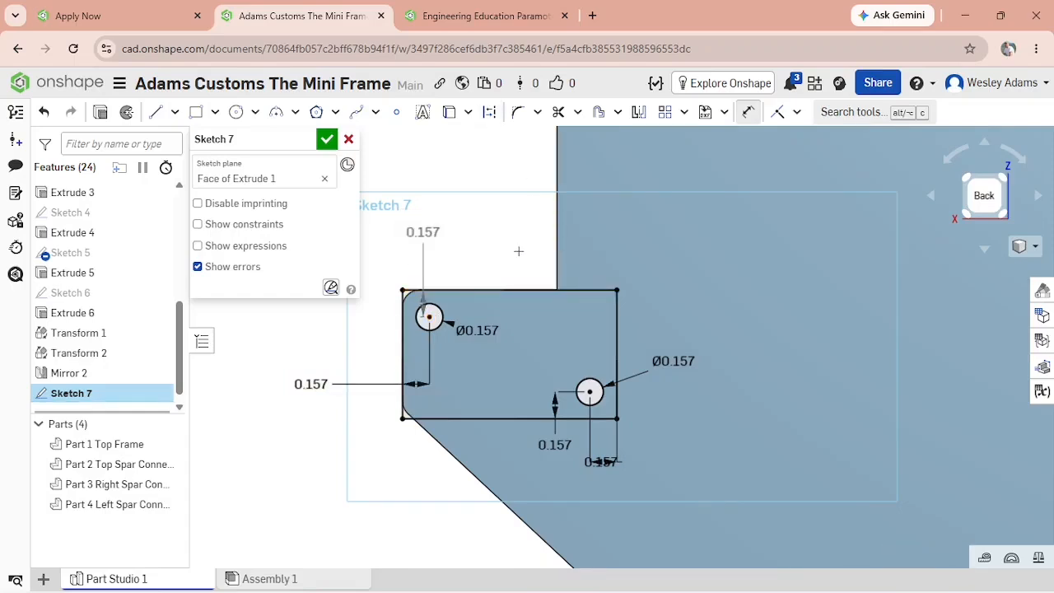
pyautogui.scroll(-2, 518, 251)
pyautogui.scroll(3, 588, 247)
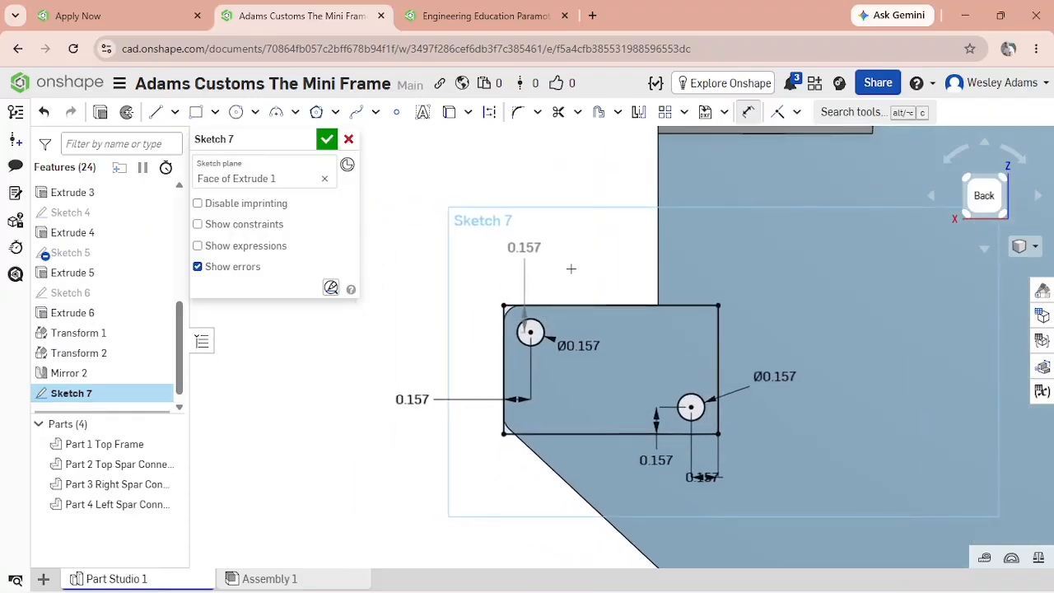
# Fillet the block rectangle's lower-left corner with a 0.125 in radius to follow the ear's rounded corner.
pyautogui.scroll(4, 568, 262)
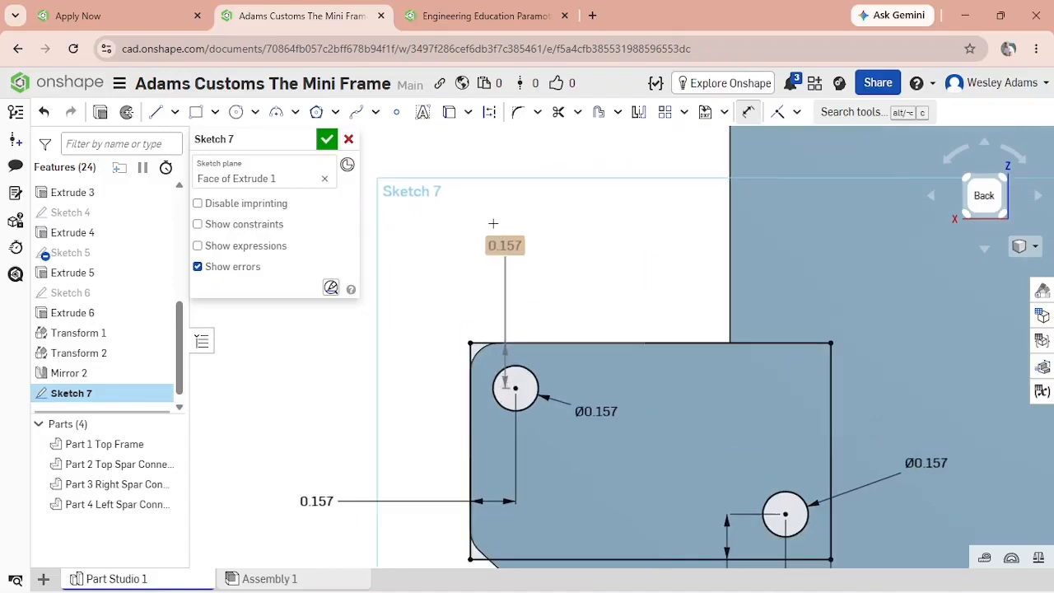
pyautogui.moveTo(604, 226); pyautogui.dragTo(623, 105, button='middle')
pyautogui.moveTo(614, 65); pyautogui.dragTo(616, 39, button='middle')
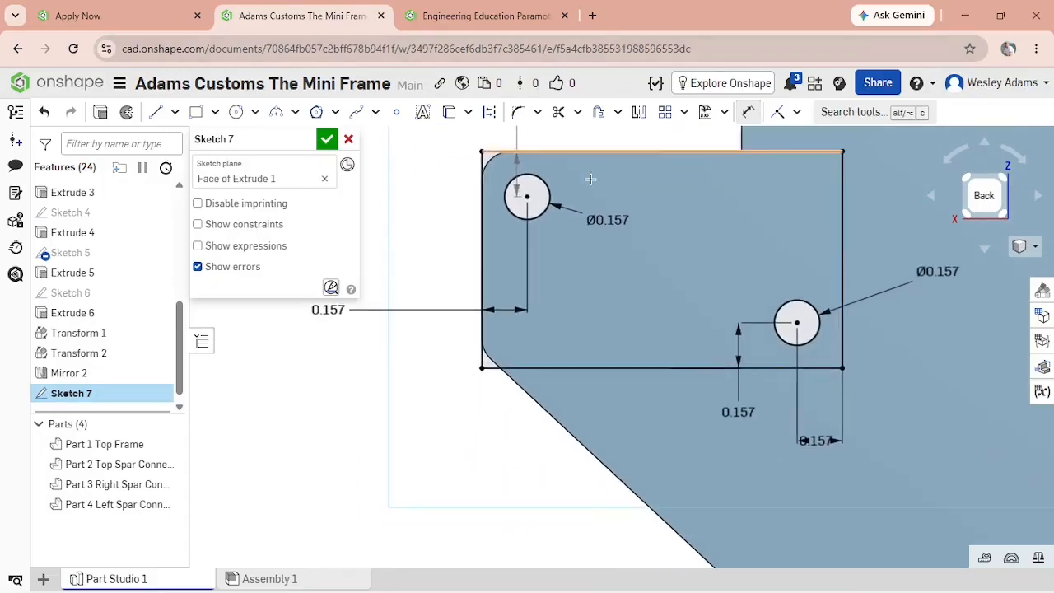
pyautogui.click(519, 113)
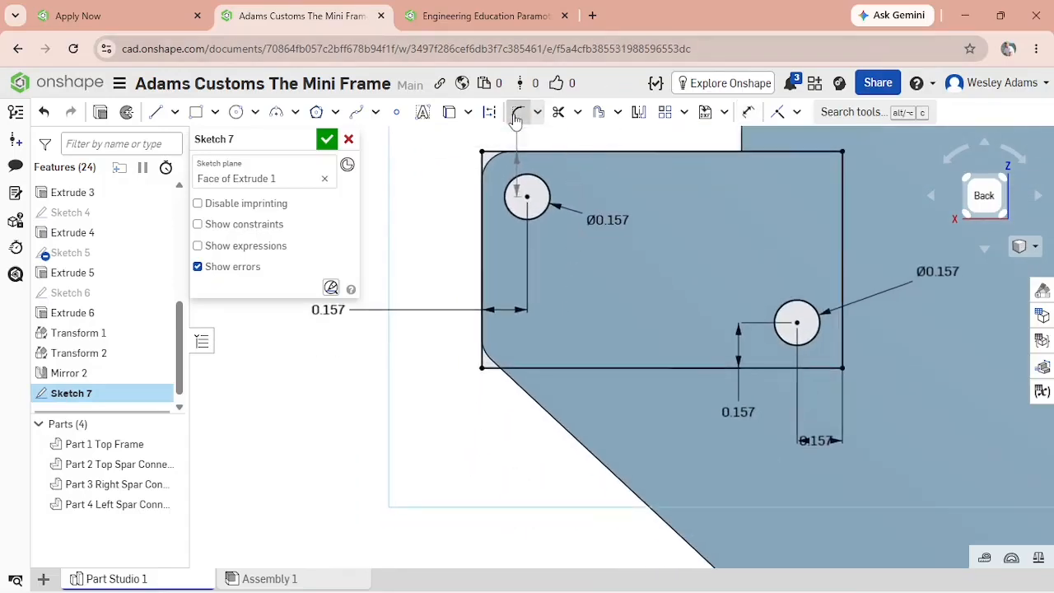
pyautogui.click(496, 367)
pyautogui.click(483, 346)
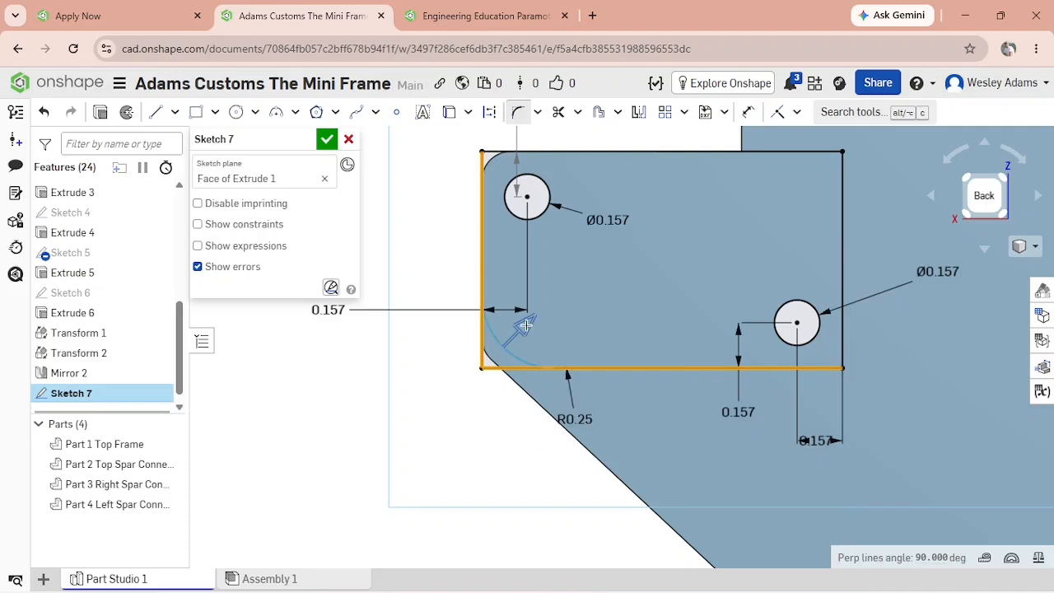
pyautogui.moveTo(524, 325); pyautogui.dragTo(514, 336)
pyautogui.moveTo(513, 338); pyautogui.dragTo(511, 339)
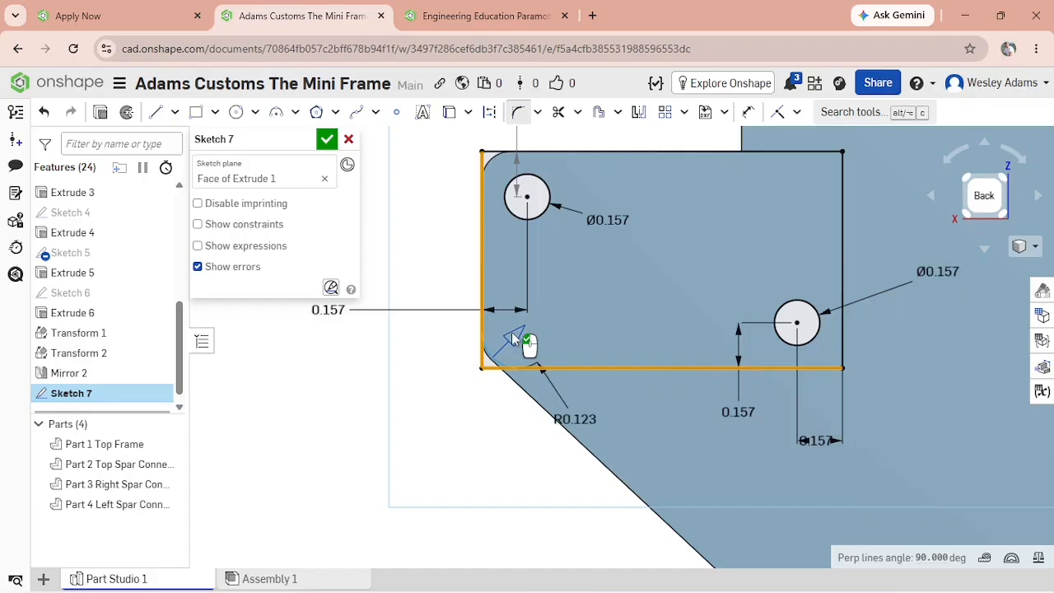
pyautogui.doubleClick(586, 418)
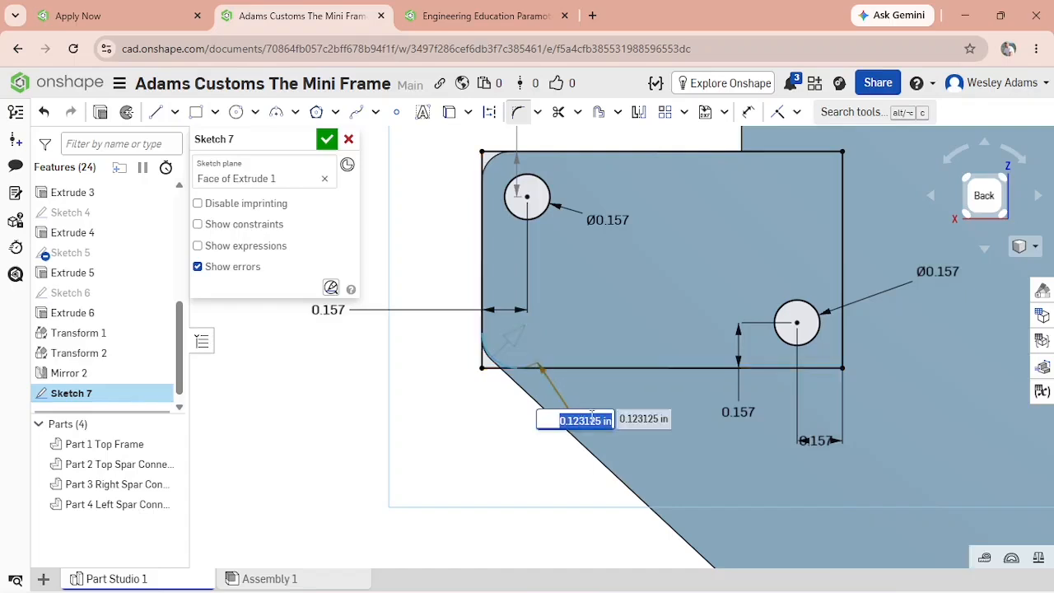
pyautogui.press('BackSpace')
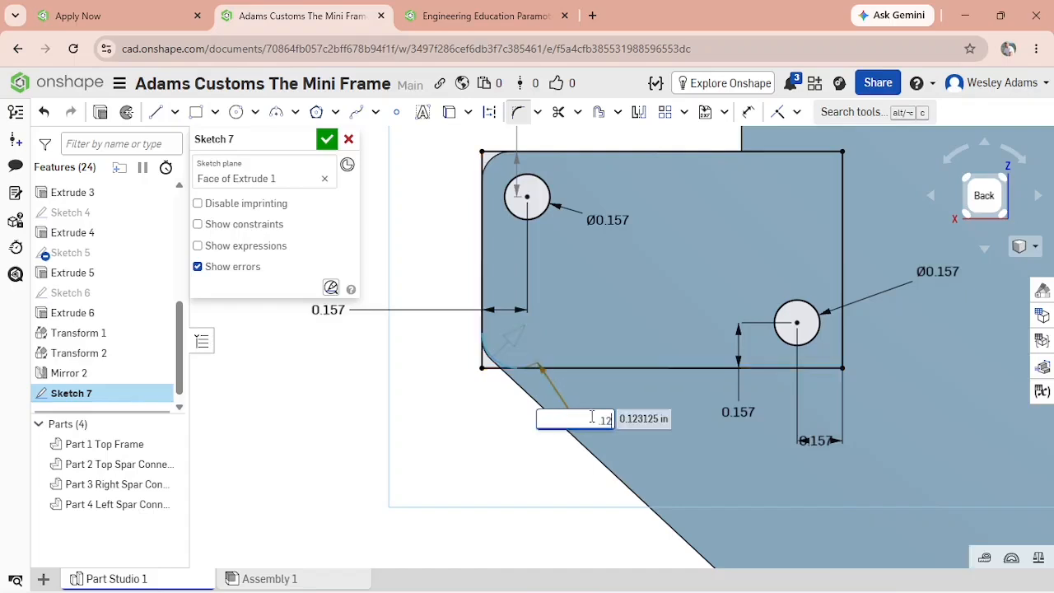
pyautogui.write('.125')
pyautogui.press('Return')
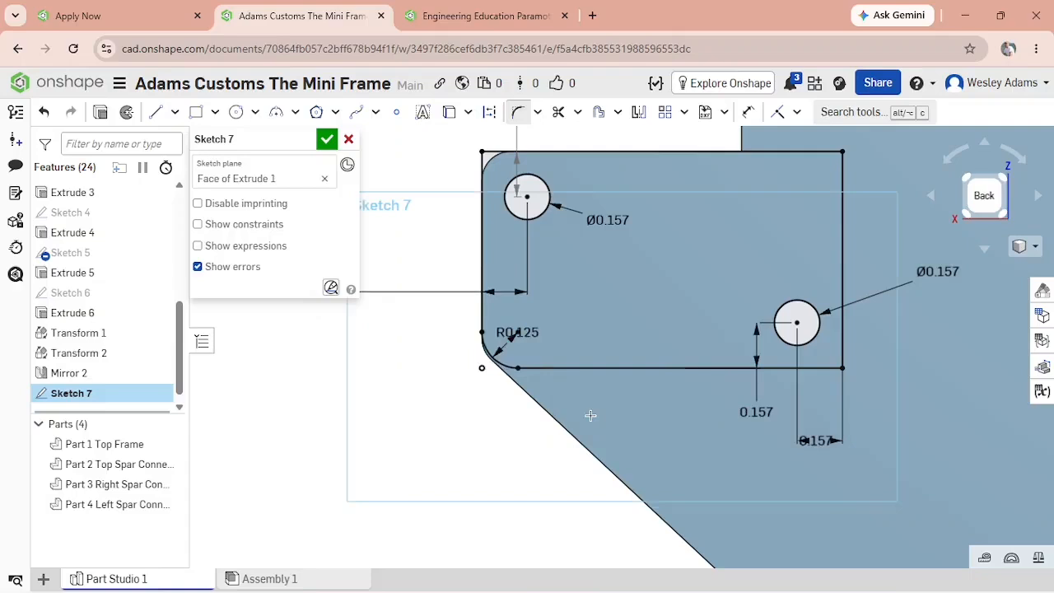
# Fillet the block rectangle's upper-left corner with a 0.125 in radius.
pyautogui.click(517, 114)
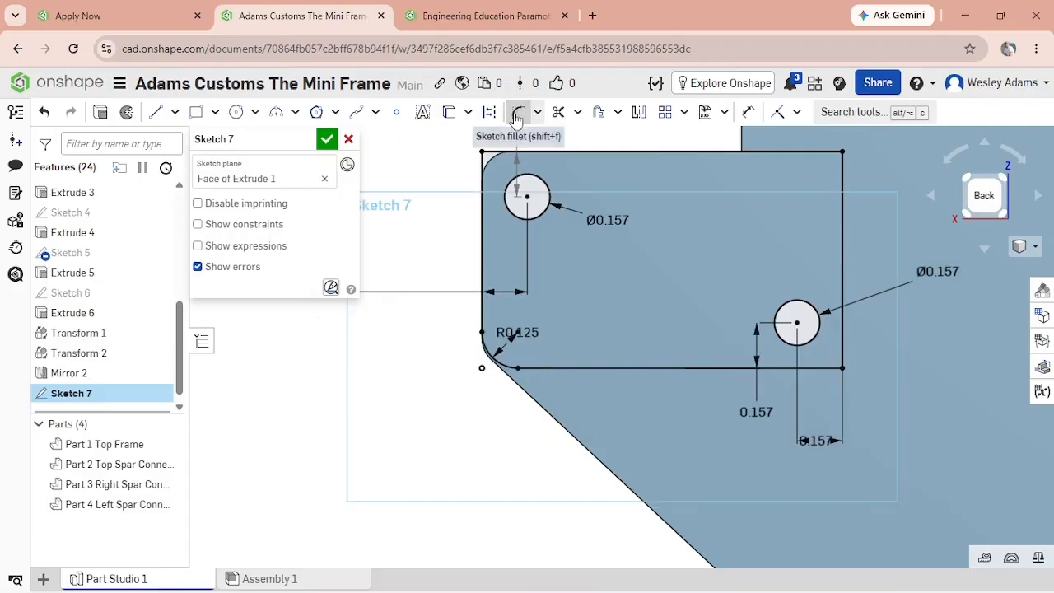
pyautogui.click(481, 172)
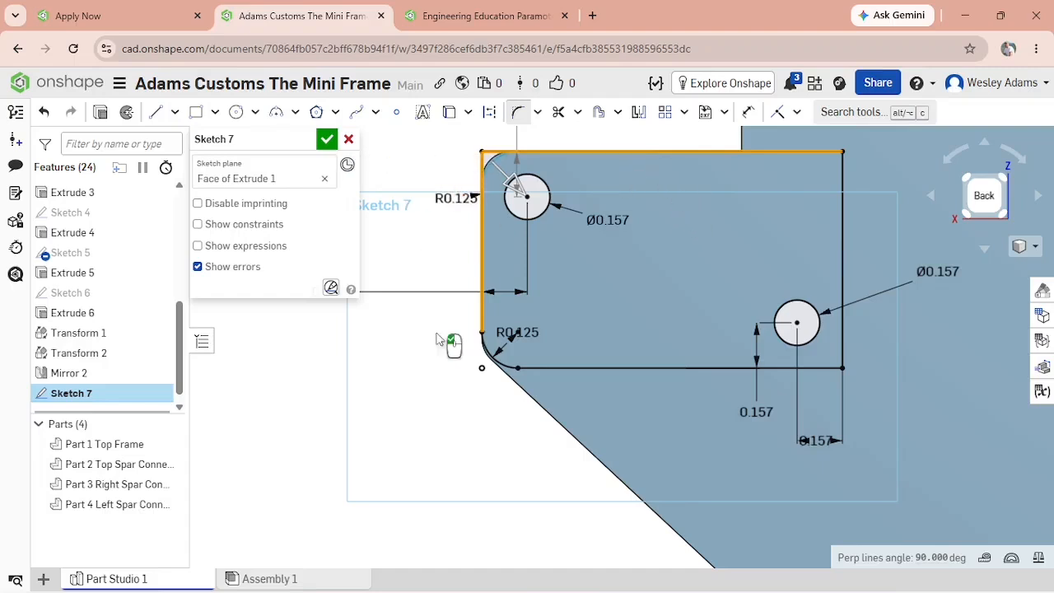
pyautogui.click(434, 381)
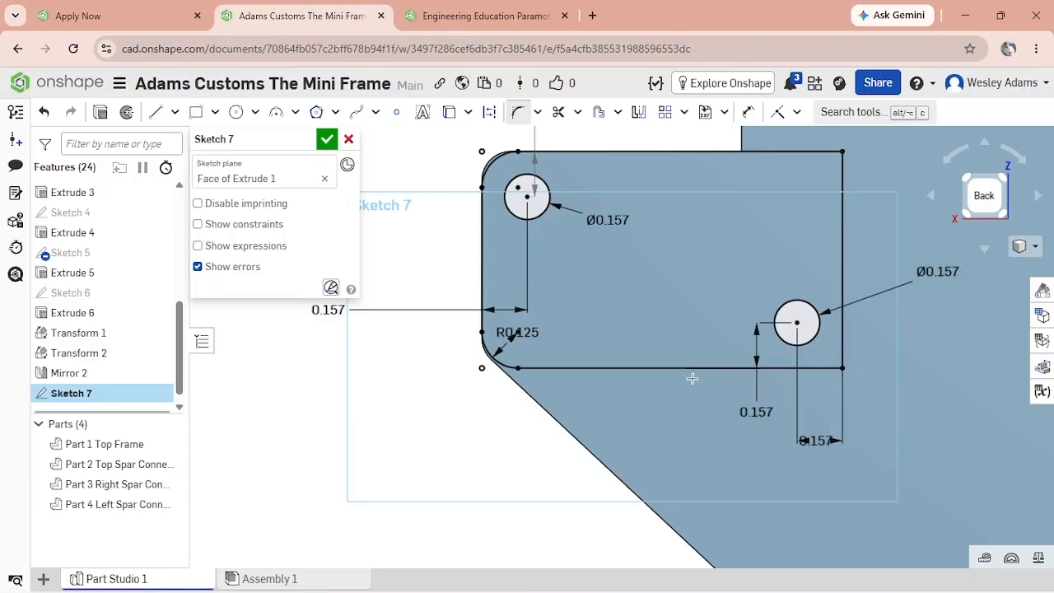
# Add a driven height dimension to the rectangle's right edge.
pyautogui.scroll(-5, 692, 378)
pyautogui.scroll(6, 384, 411)
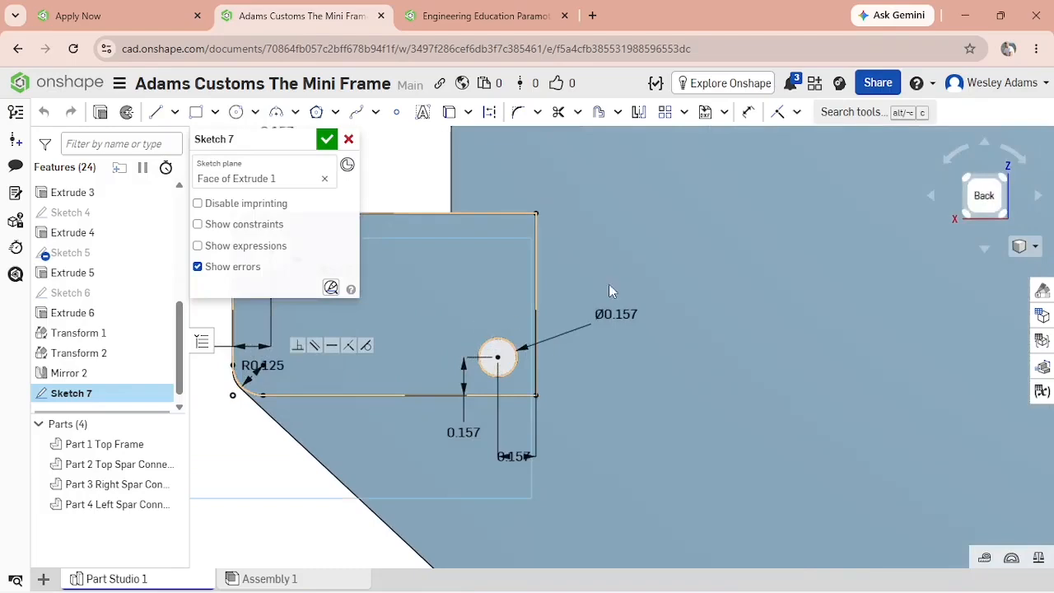
pyautogui.click(747, 112)
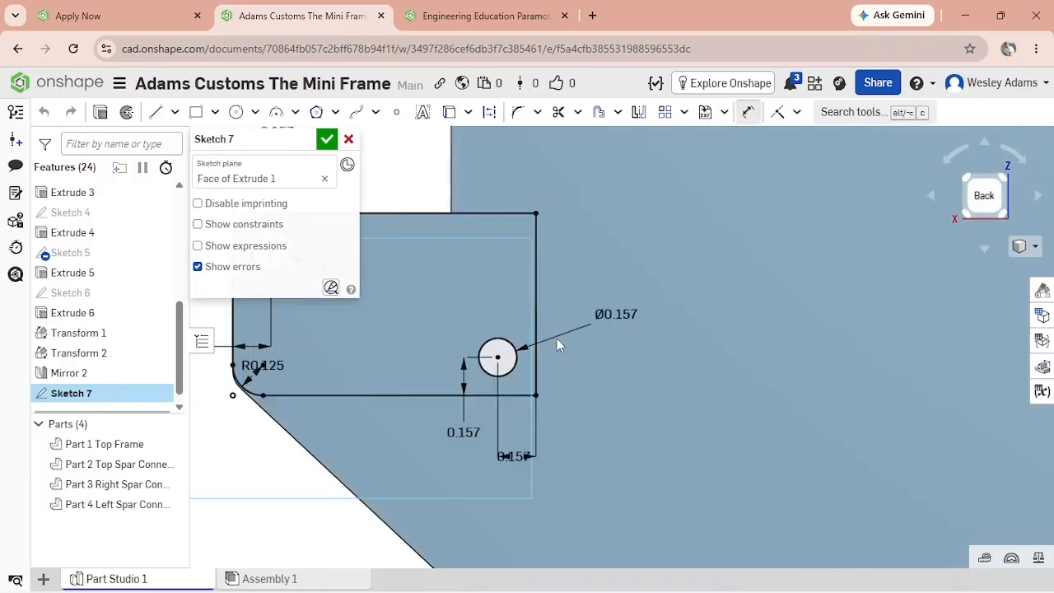
pyautogui.click(536, 300)
pyautogui.click(690, 288)
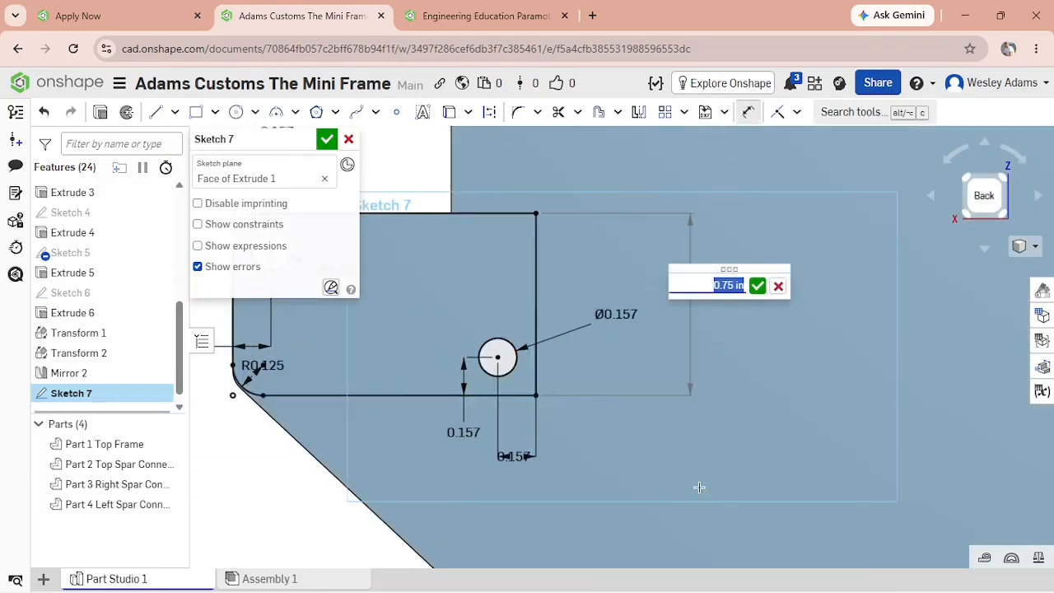
pyautogui.moveTo(674, 467); pyautogui.dragTo(786, 520, button='middle')
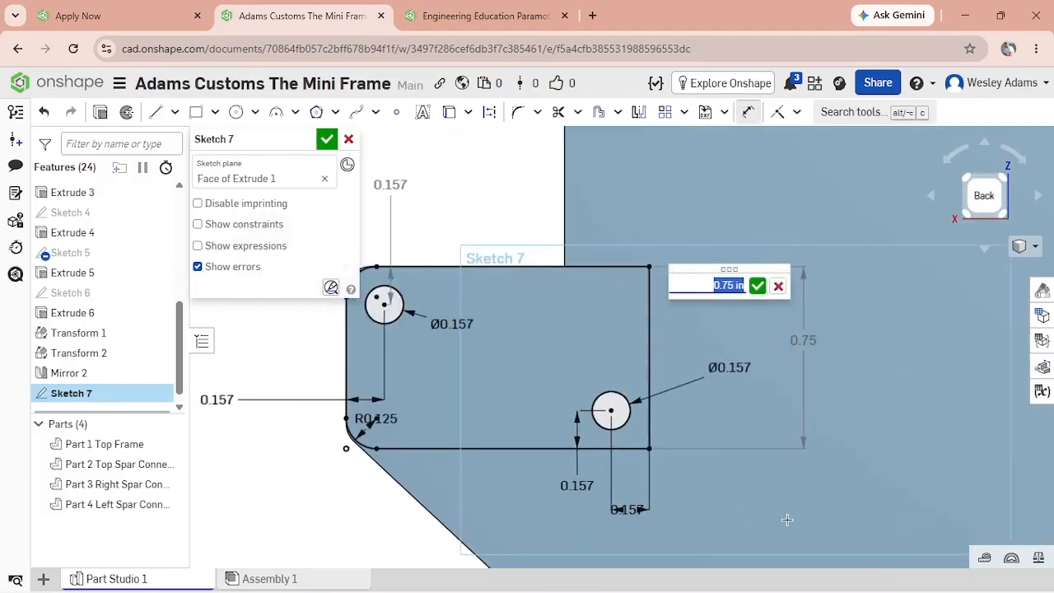
pyautogui.click(757, 286)
# Add a driven length dimension to the rectangle's top edge and finish the sketch.
pyautogui.click(580, 264)
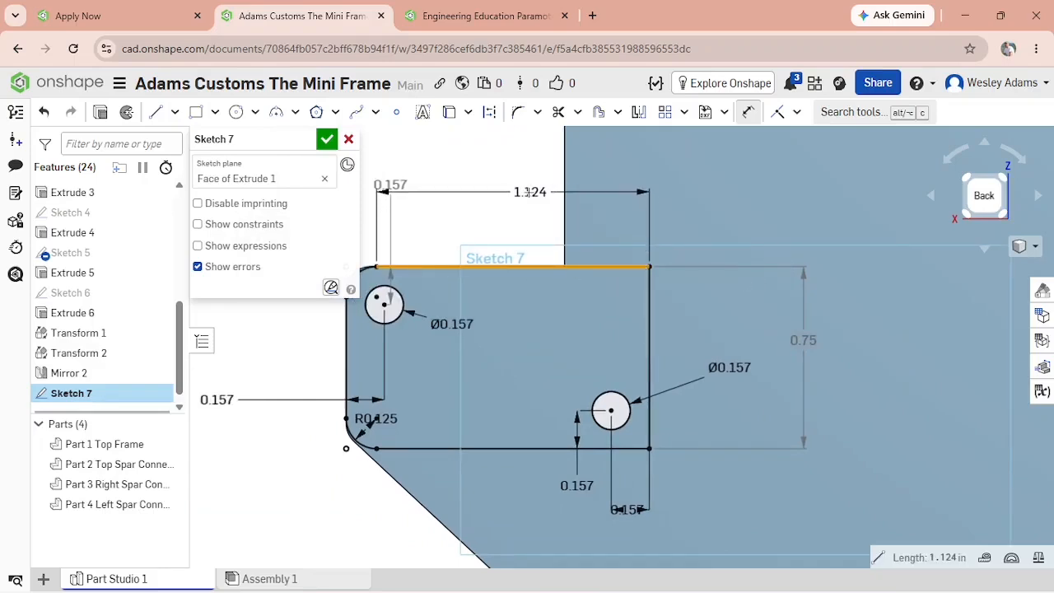
pyautogui.click(511, 189)
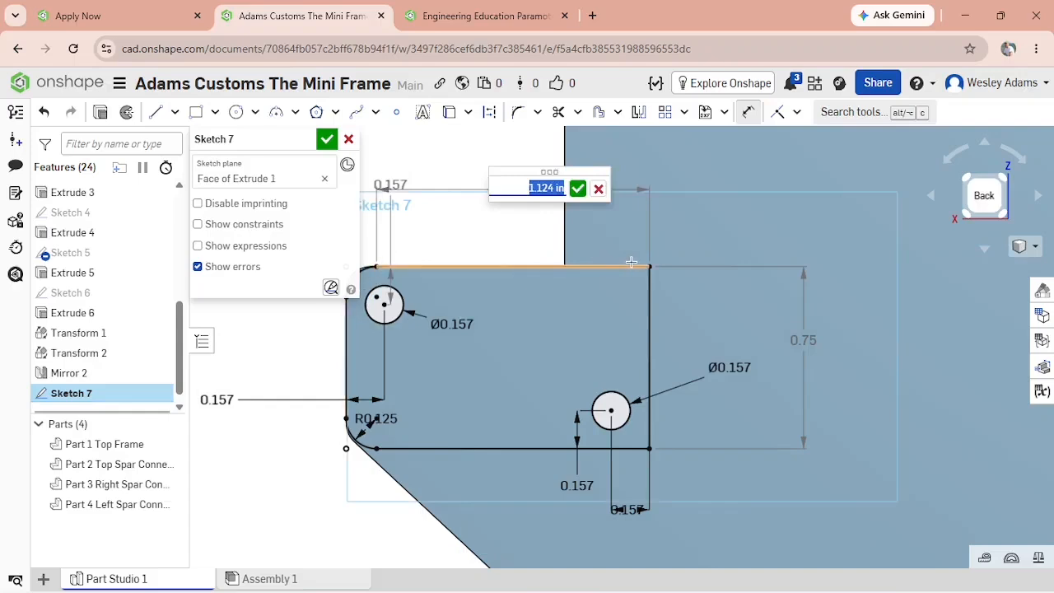
pyautogui.click(578, 188)
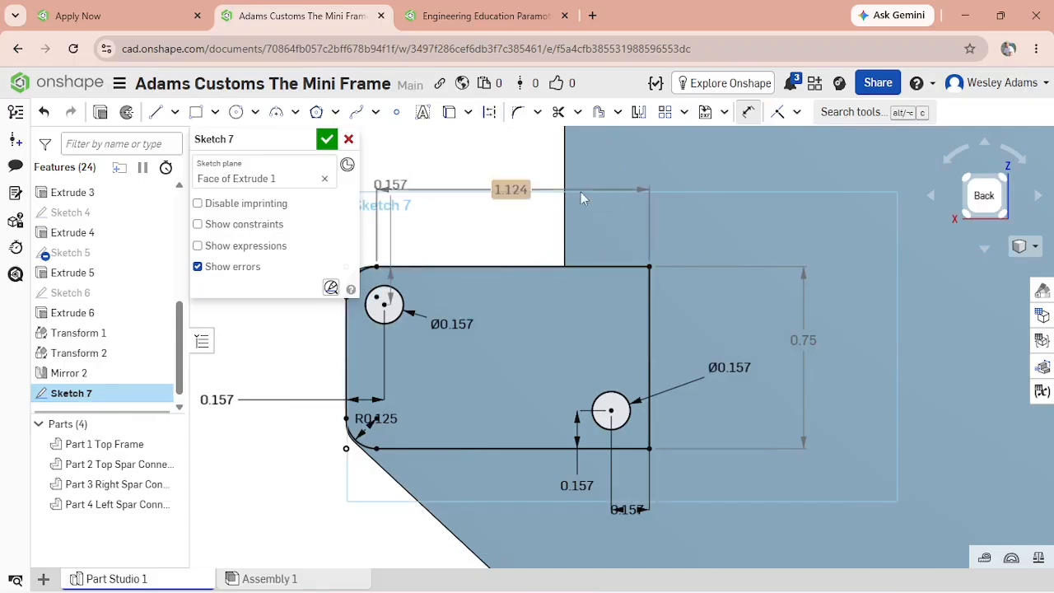
pyautogui.scroll(-2, 317, 478)
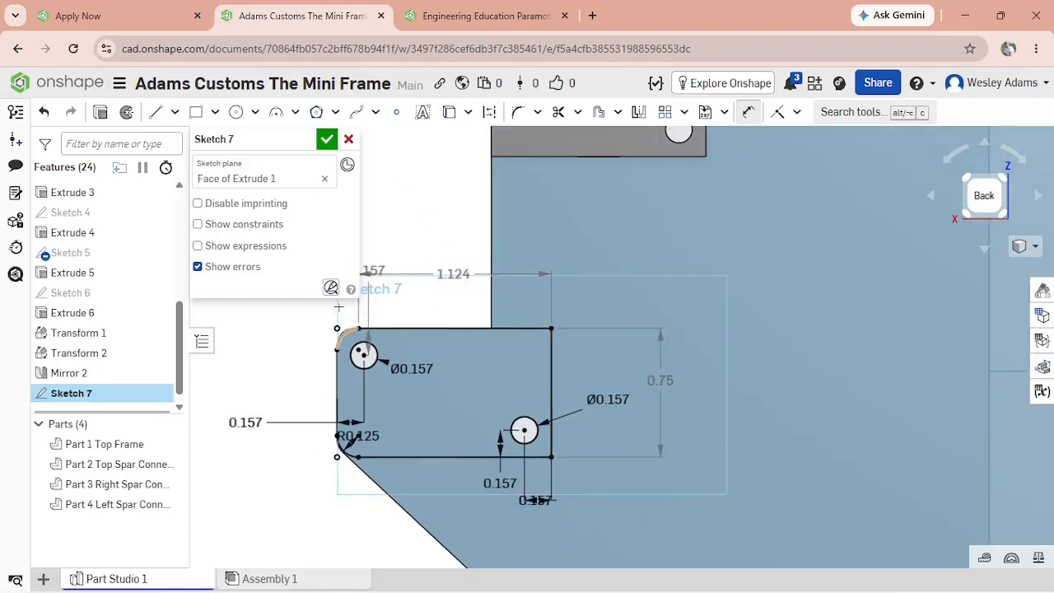
pyautogui.click(328, 142)
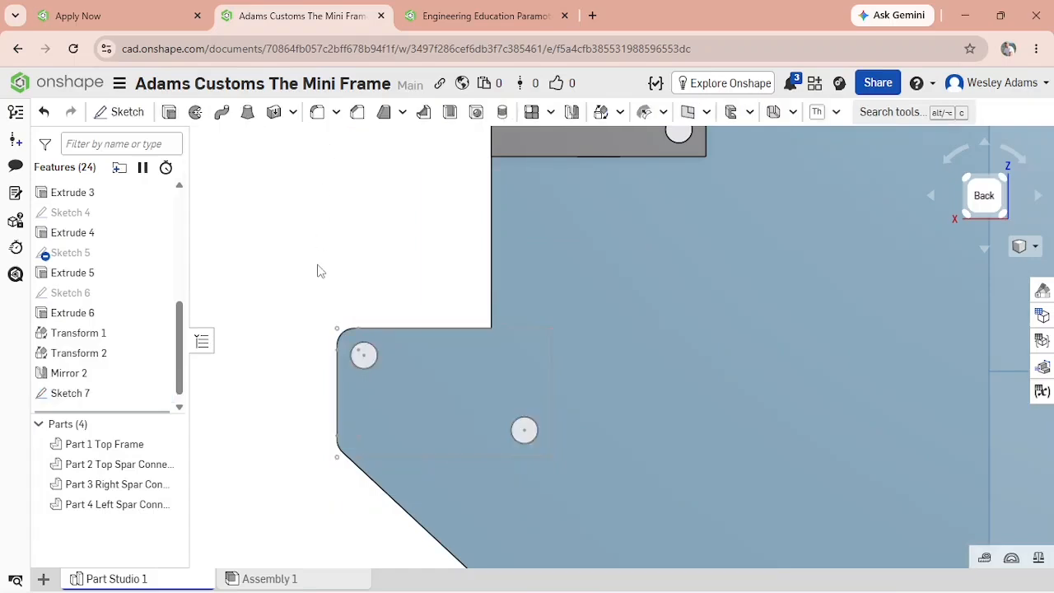
# Extrude the filleted two-hole profile 1.25 in outward from the ear's back face as a new part.
pyautogui.moveTo(324, 250)
pyautogui.mouseDown(button='right')
pyautogui.moveTo(368, 272)
pyautogui.moveTo(355, 277)
pyautogui.moveTo(367, 275)
pyautogui.mouseUp(button='right')
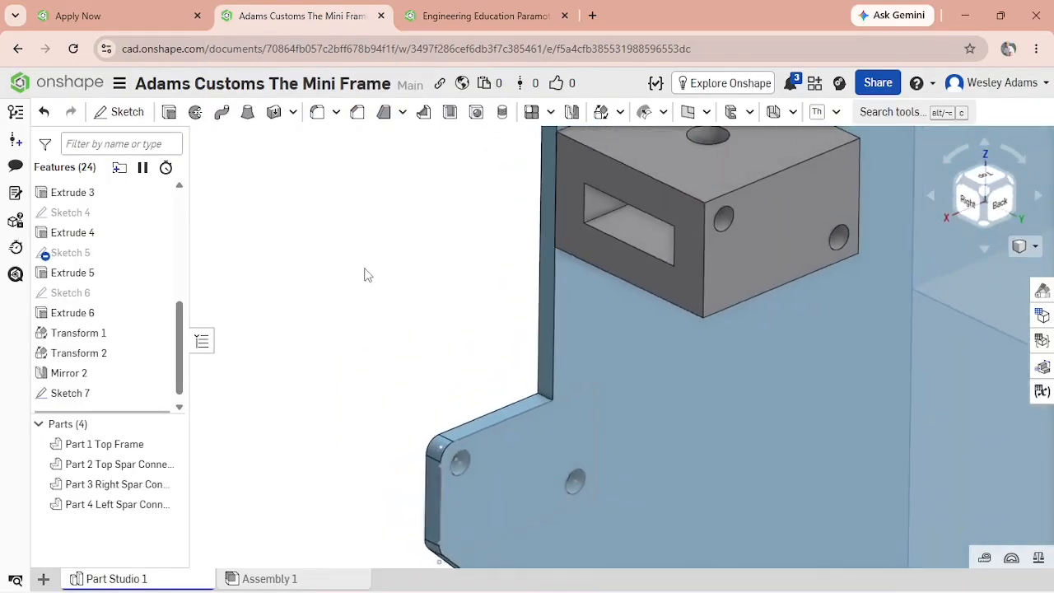
pyautogui.click(172, 113)
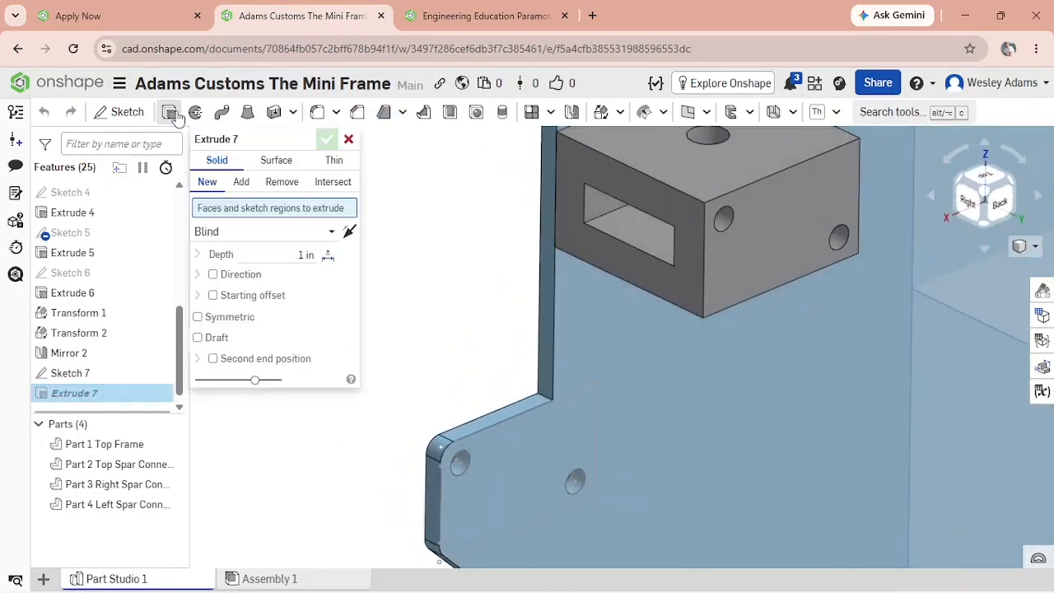
pyautogui.click(73, 373)
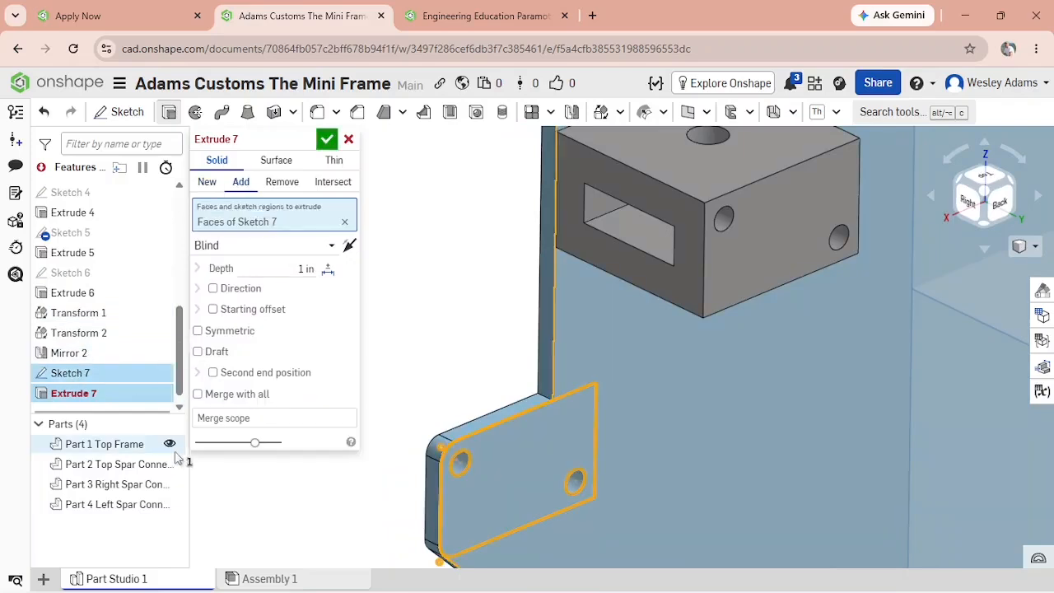
pyautogui.click(296, 269)
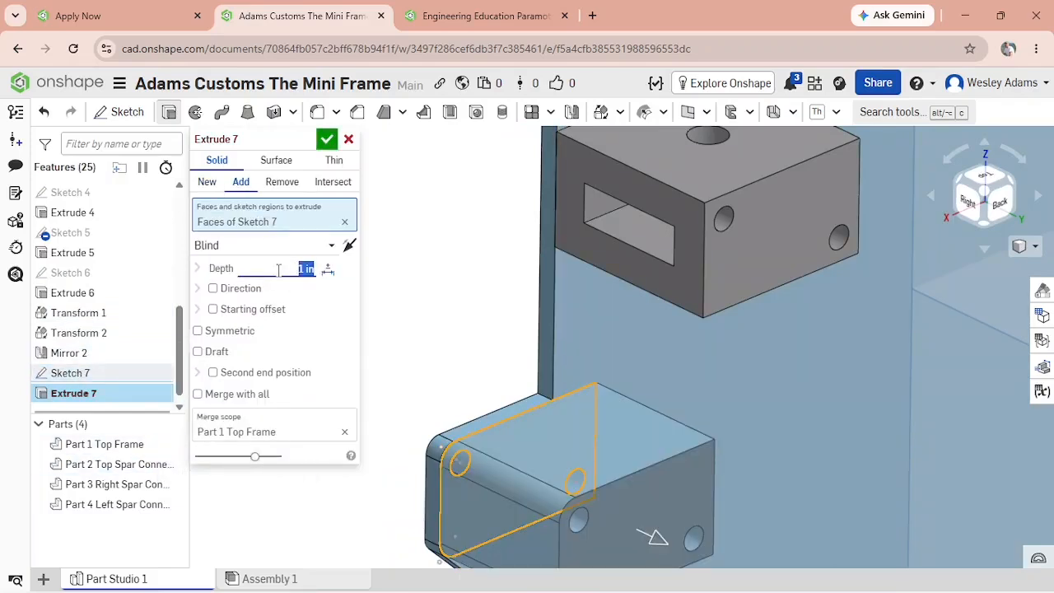
pyautogui.write('1.25')
pyautogui.click(207, 183)
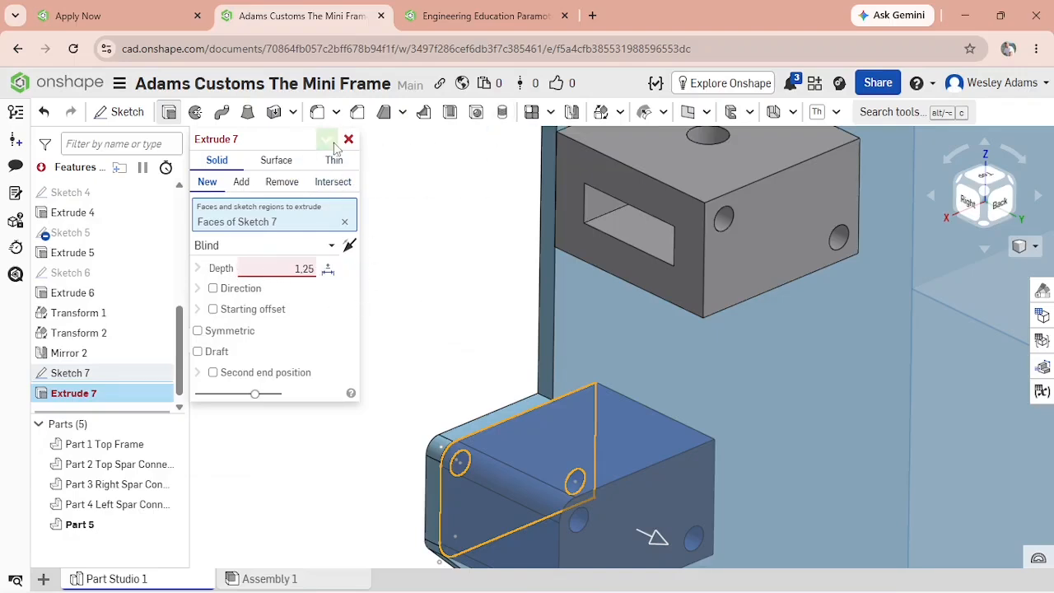
pyautogui.scroll(-2, 417, 326)
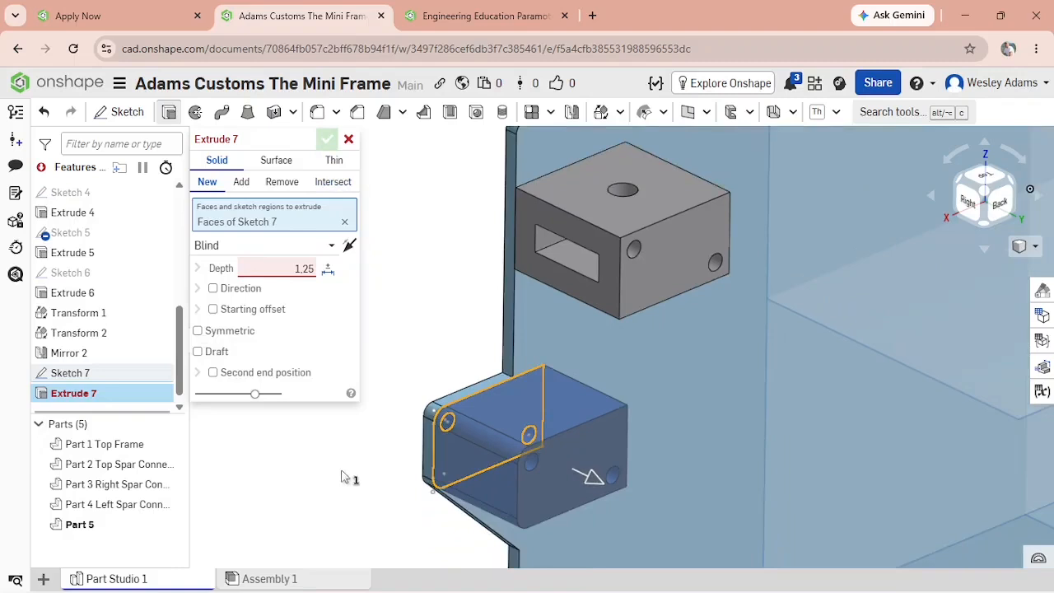
pyautogui.moveTo(342, 473); pyautogui.dragTo(376, 482, button='right')
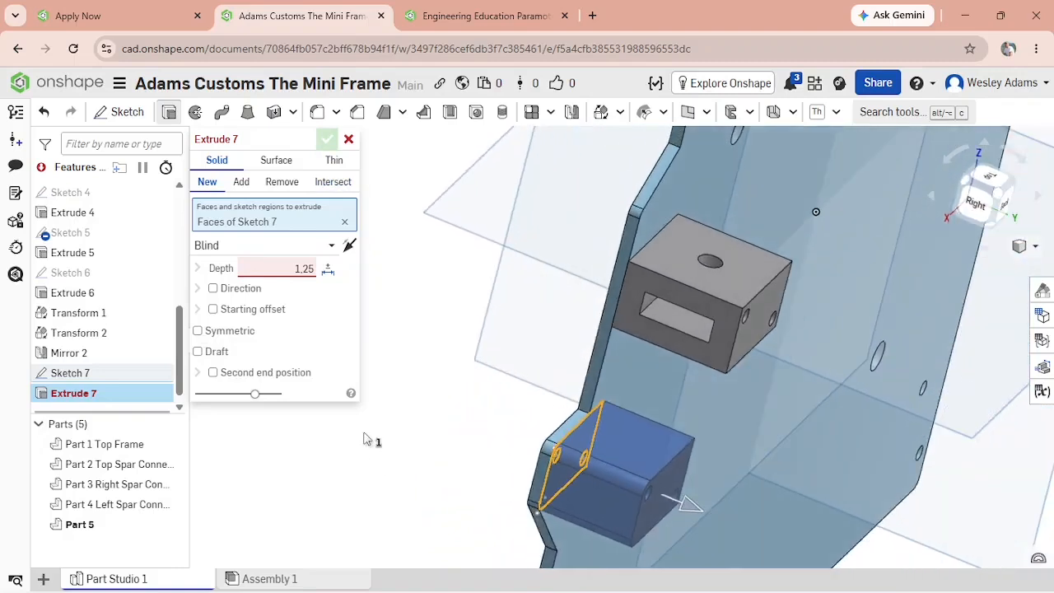
pyautogui.click(298, 275)
pyautogui.write('1.25')
pyautogui.press('Return')
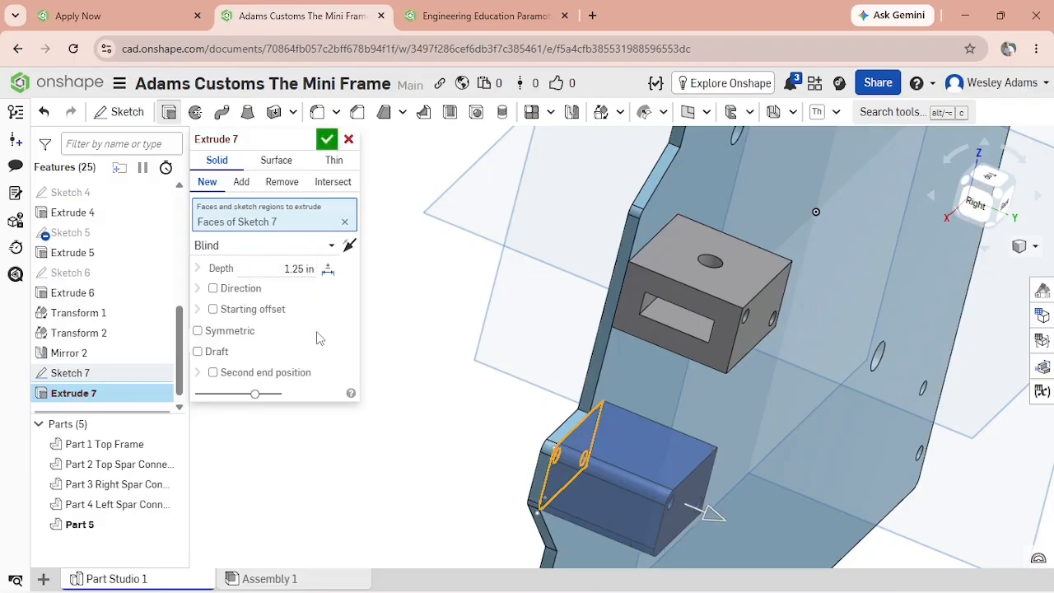
pyautogui.click(326, 140)
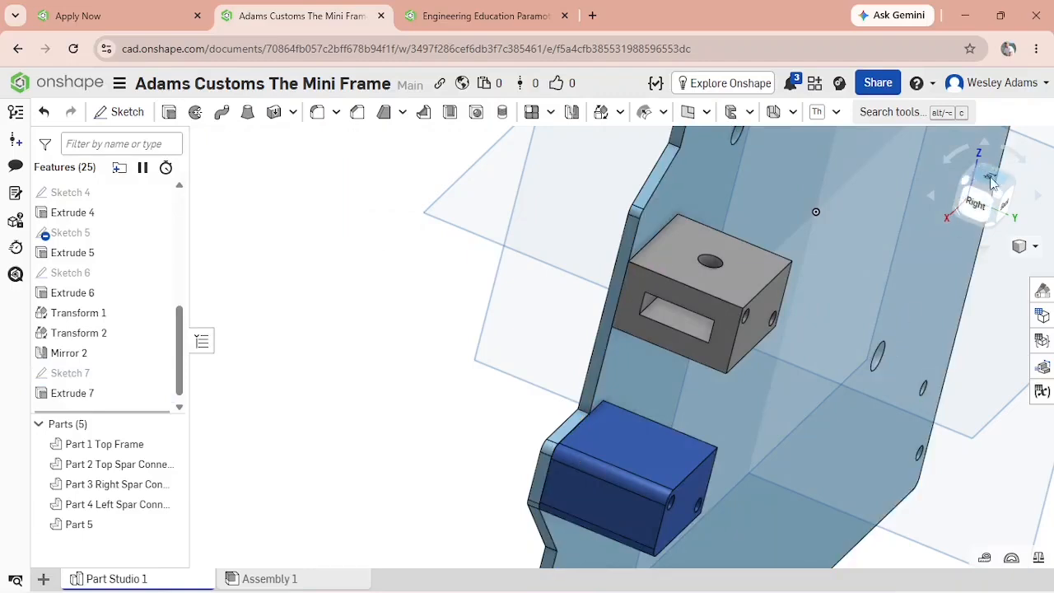
# Start a sketch on the new block's outer side face and draw a circle about 0.25 in in diameter near its centre.
pyautogui.click(1000, 199)
pyautogui.click(123, 111)
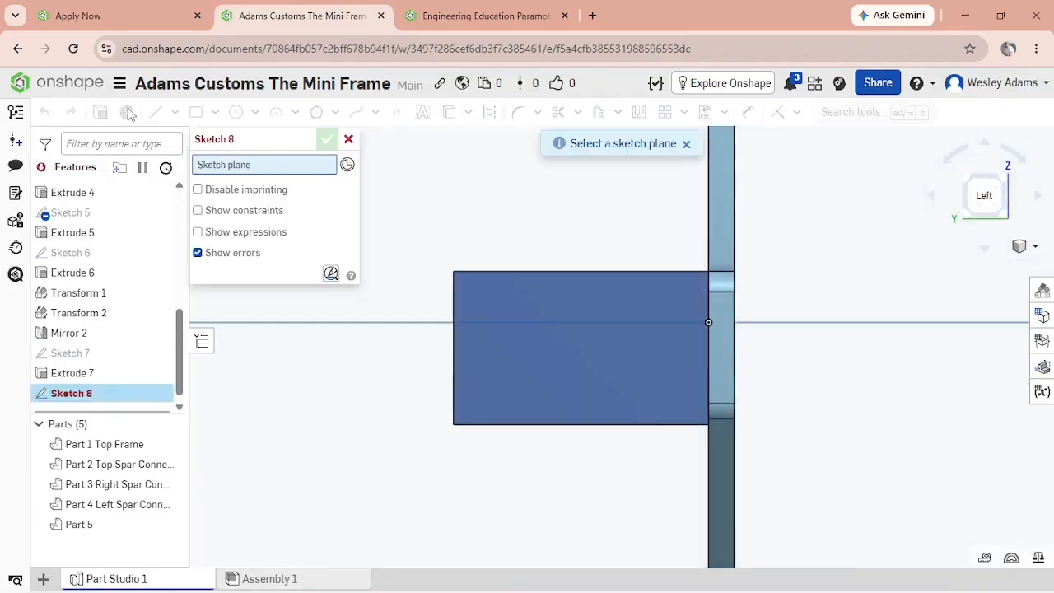
pyautogui.click(576, 354)
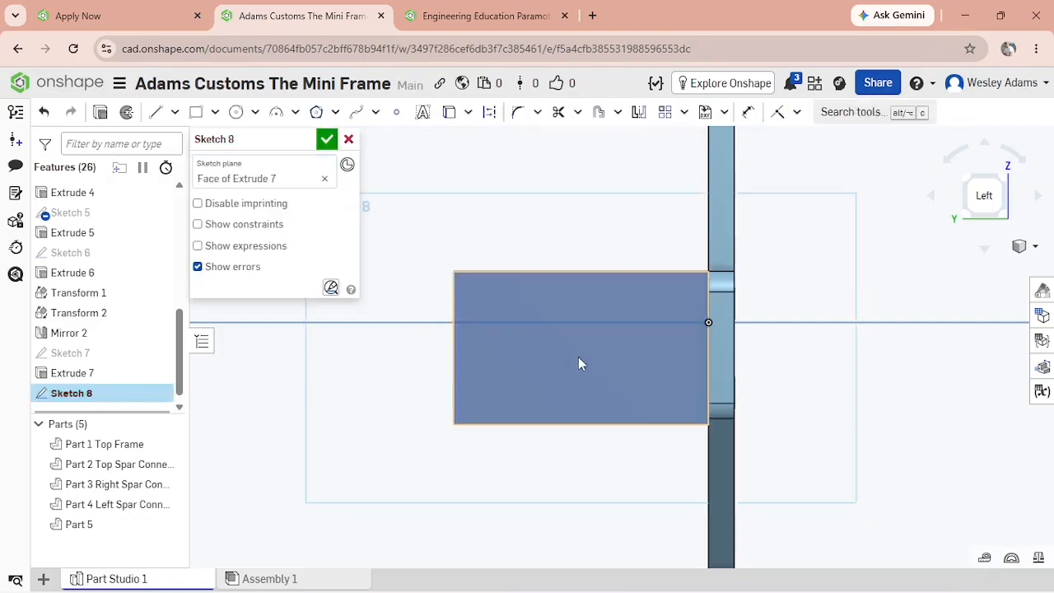
pyautogui.click(235, 112)
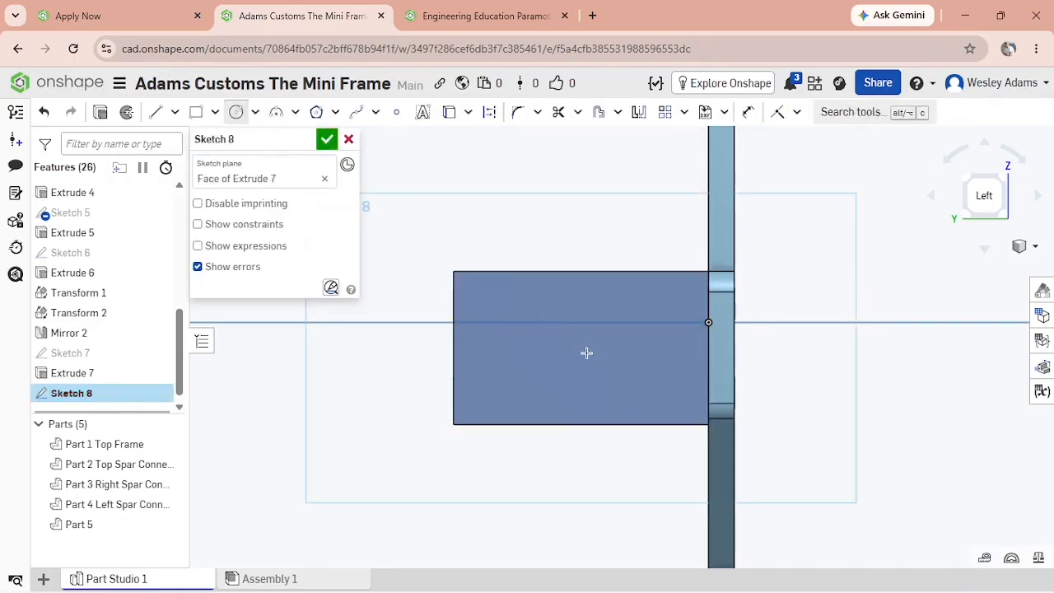
pyautogui.click(587, 378)
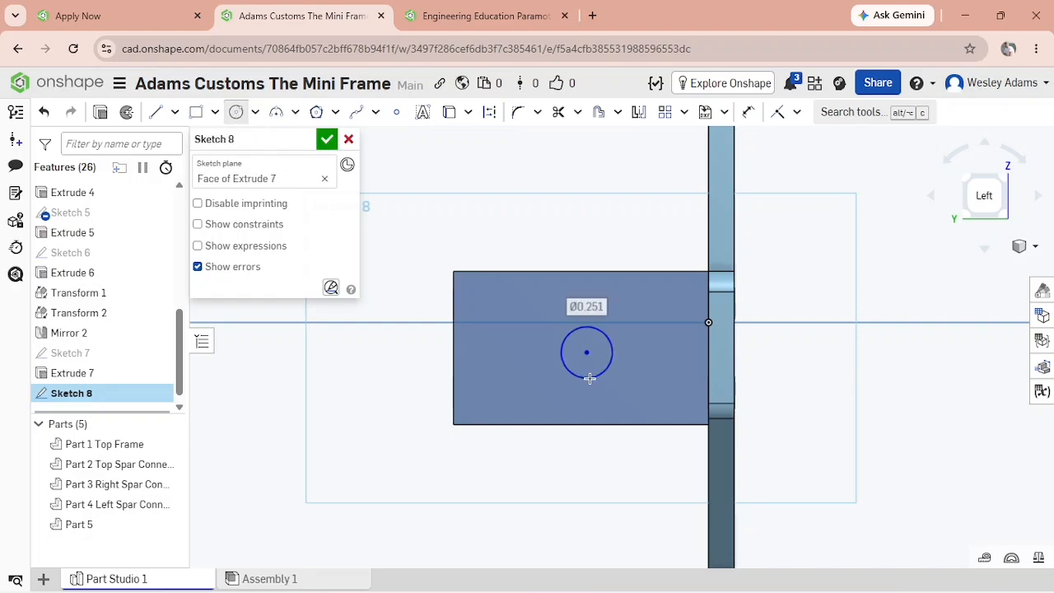
# Set the circle's diameter to 0.315 in.
pyautogui.click(748, 112)
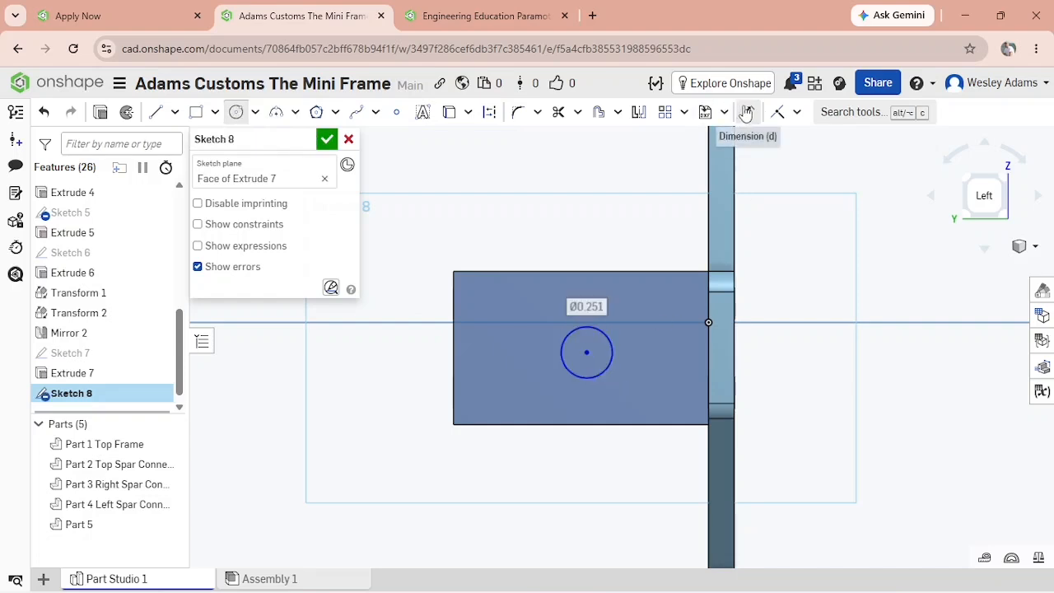
pyautogui.click(600, 339)
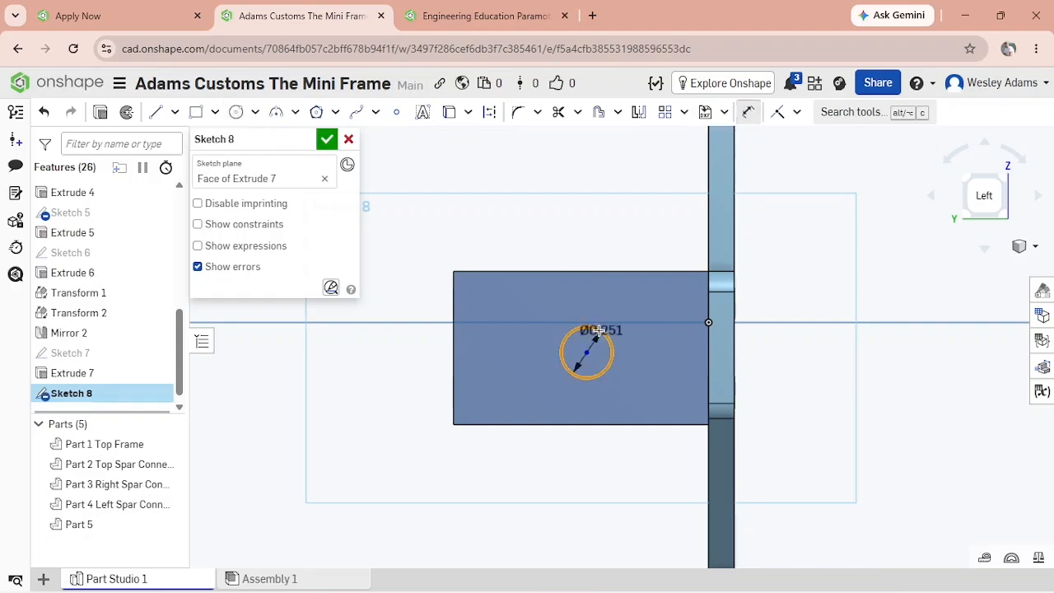
pyautogui.click(309, 400)
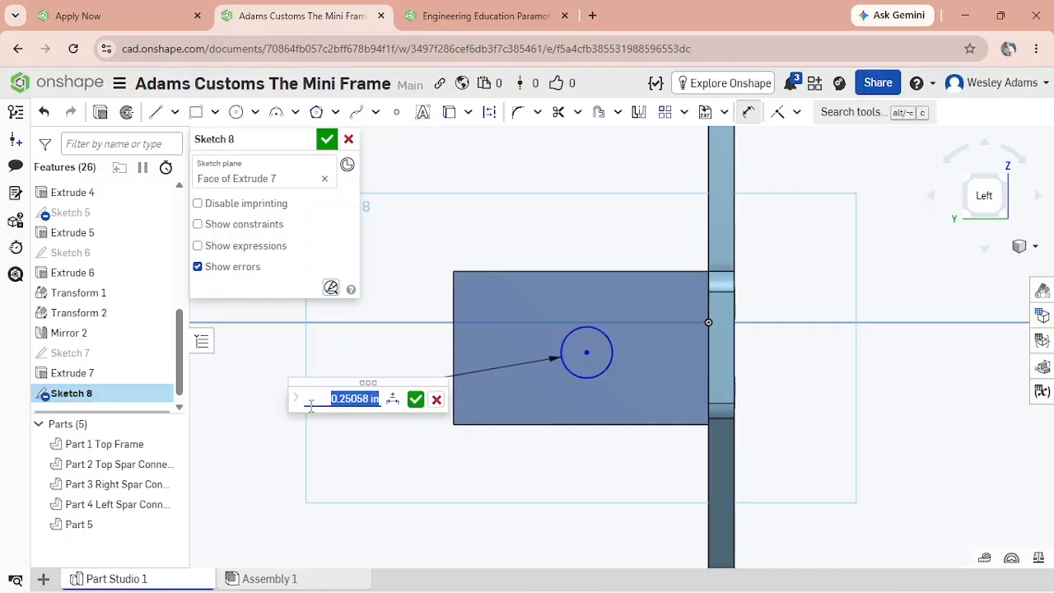
pyautogui.press('BackSpace')
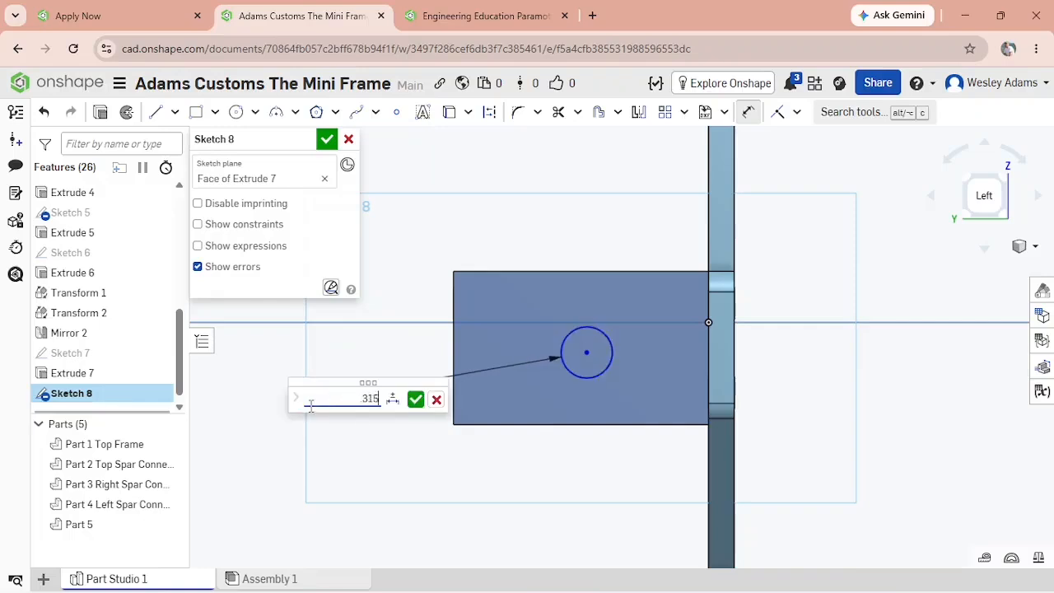
pyautogui.click(415, 399)
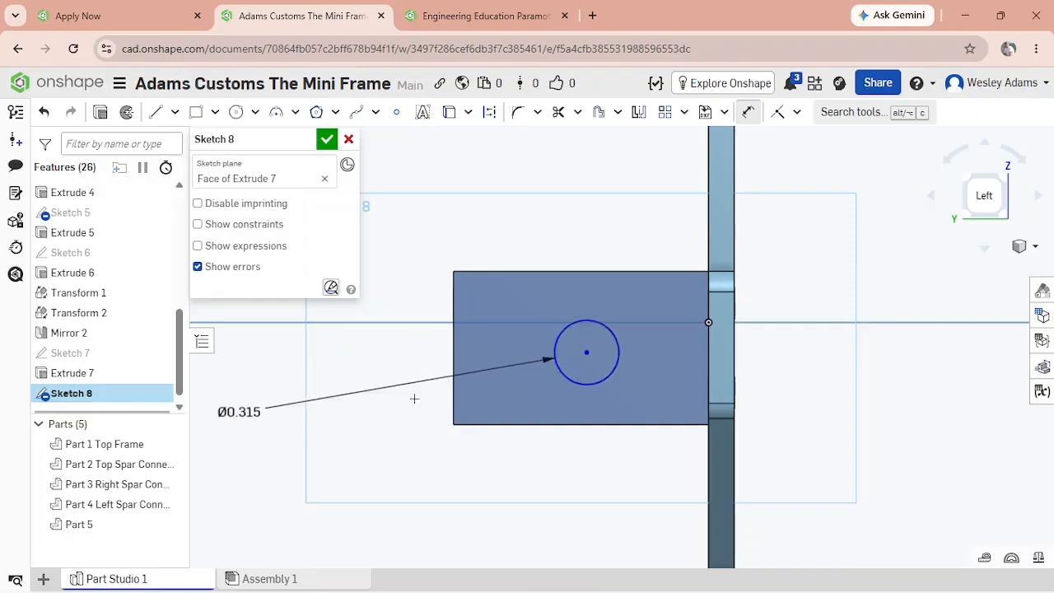
pyautogui.click(586, 353)
pyautogui.click(454, 348)
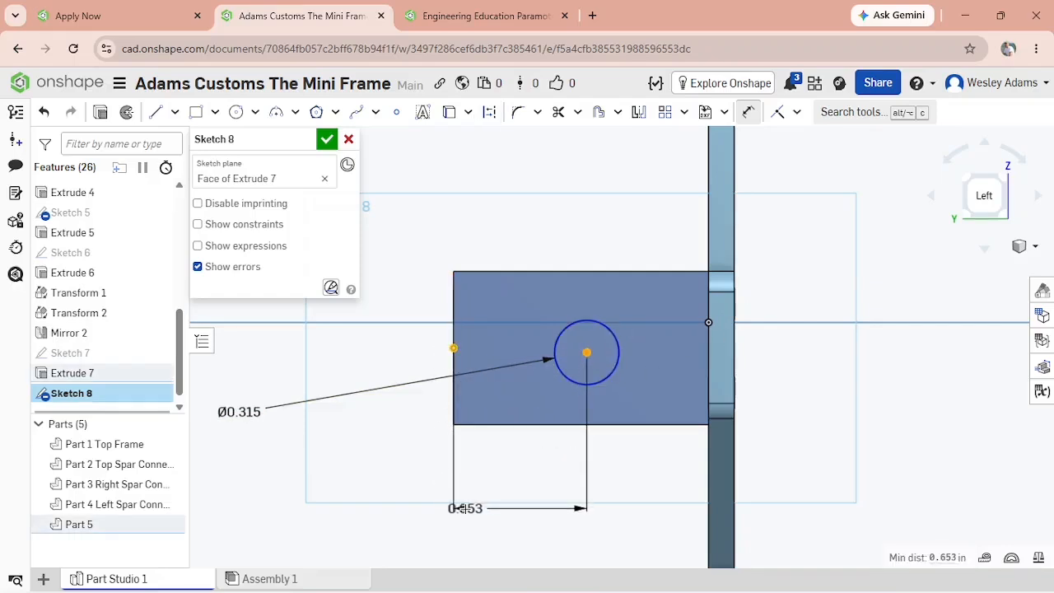
pyautogui.press('Escape')
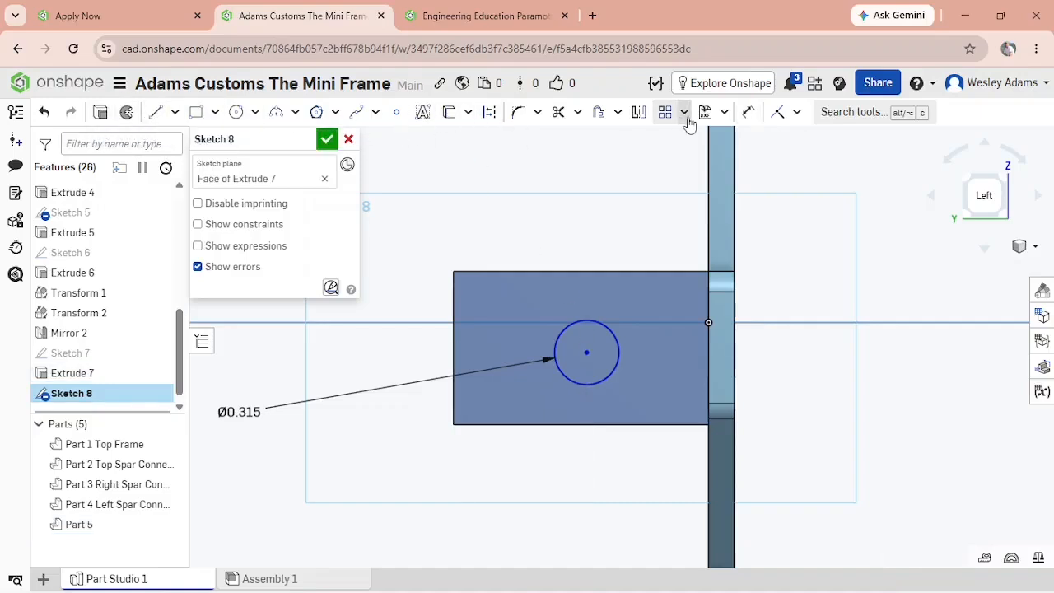
# Dimension the circle's centre 0.625 in from the block's edge farthest from the plate.
pyautogui.click(748, 112)
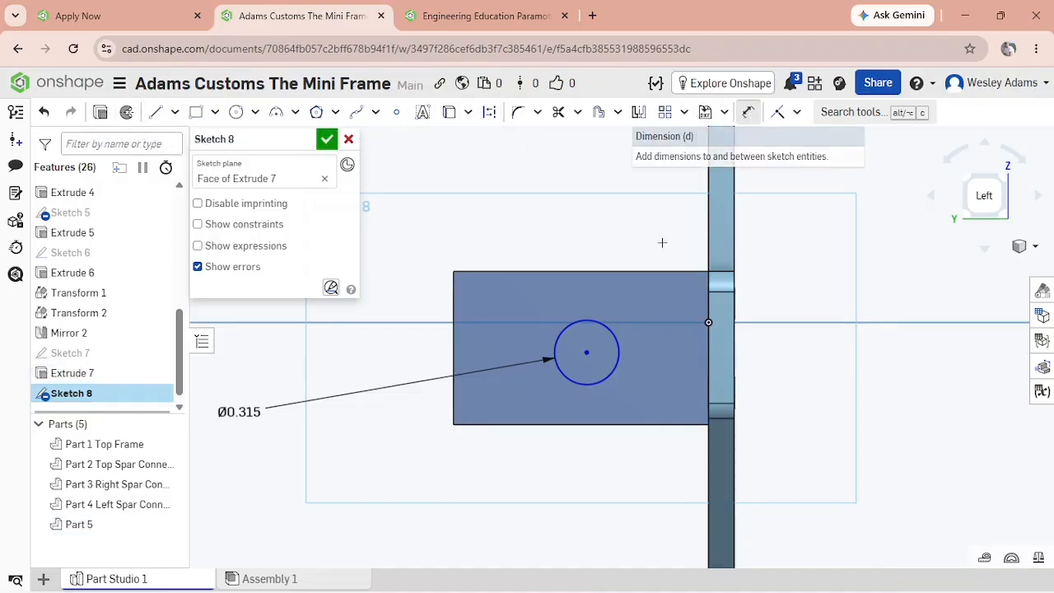
pyautogui.click(588, 352)
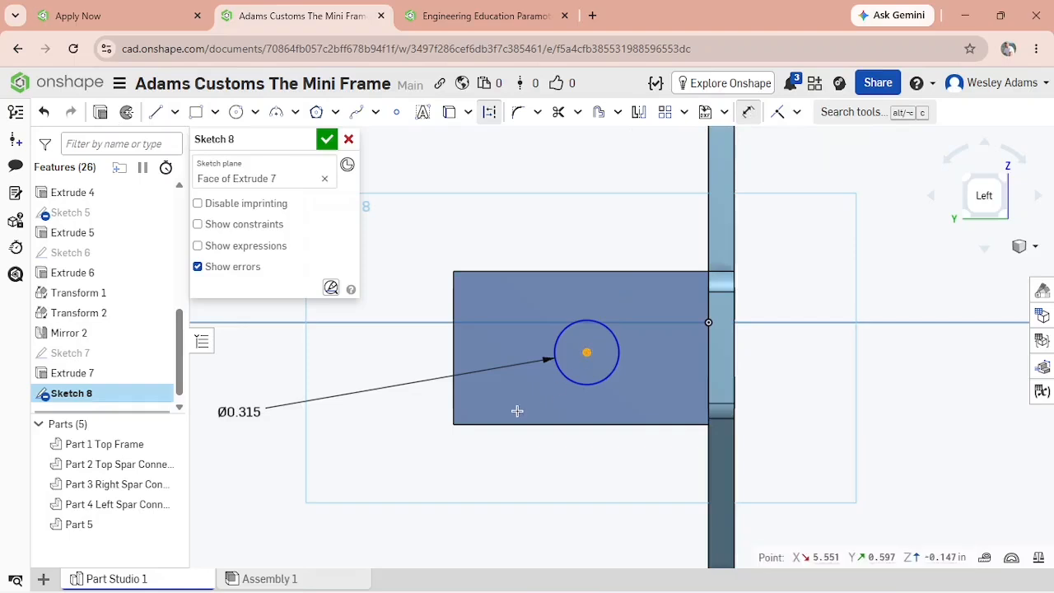
pyautogui.click(454, 378)
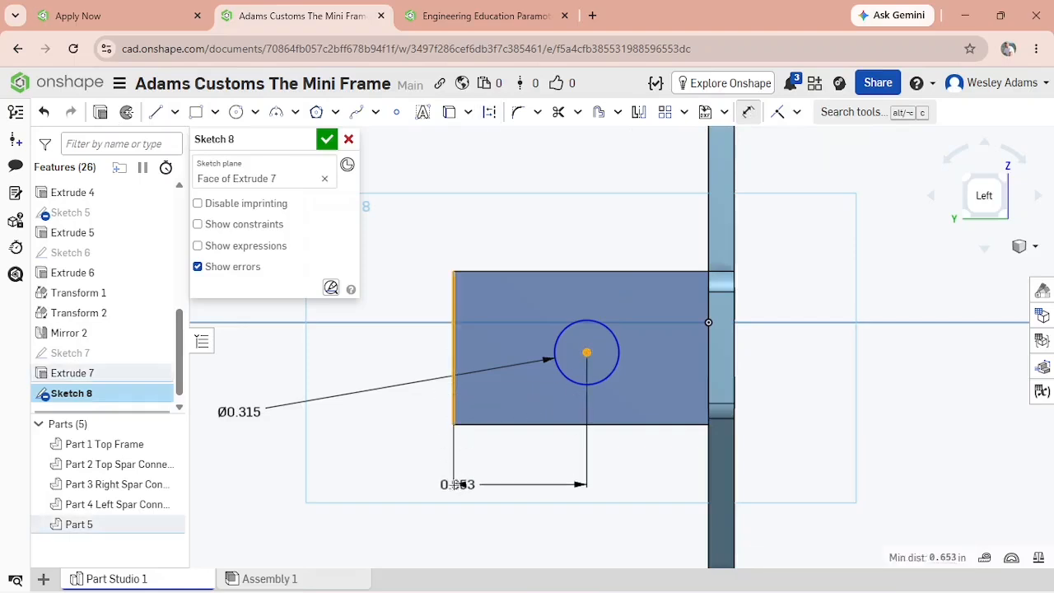
pyautogui.click(387, 487)
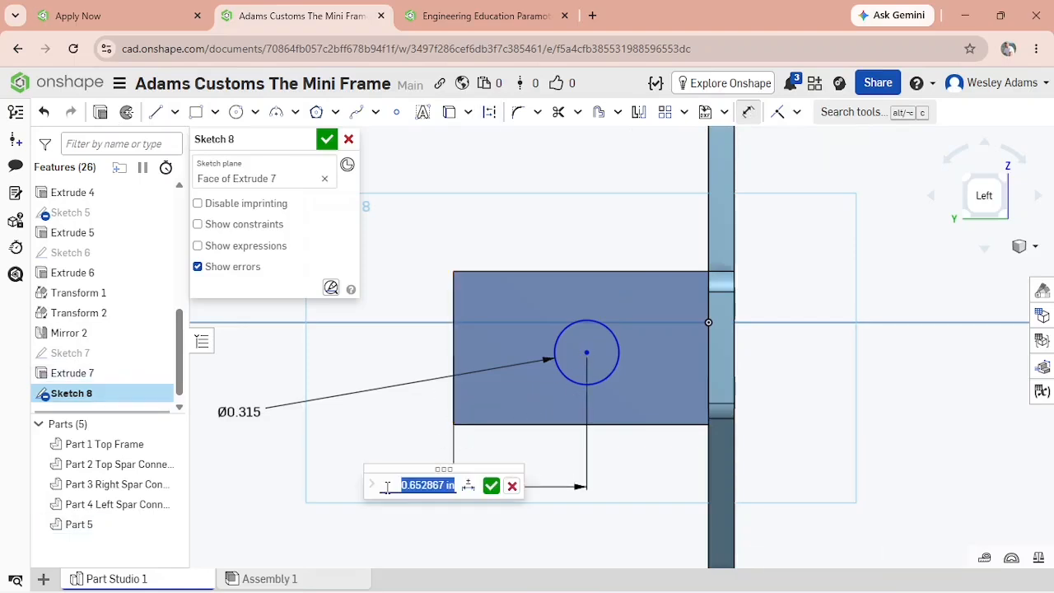
pyautogui.press('BackSpace')
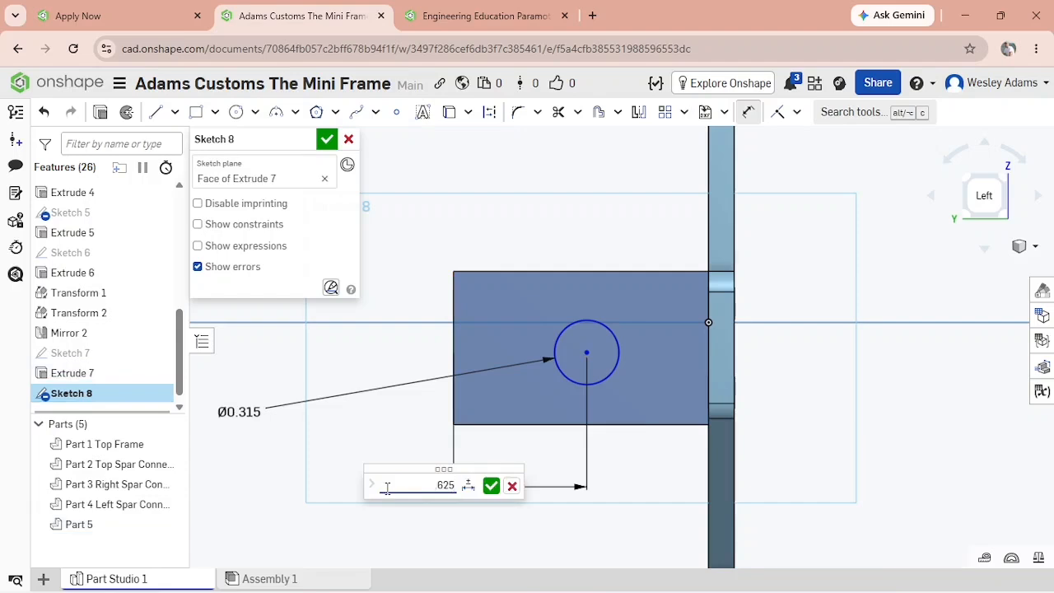
pyautogui.write('.625')
pyautogui.click(487, 481)
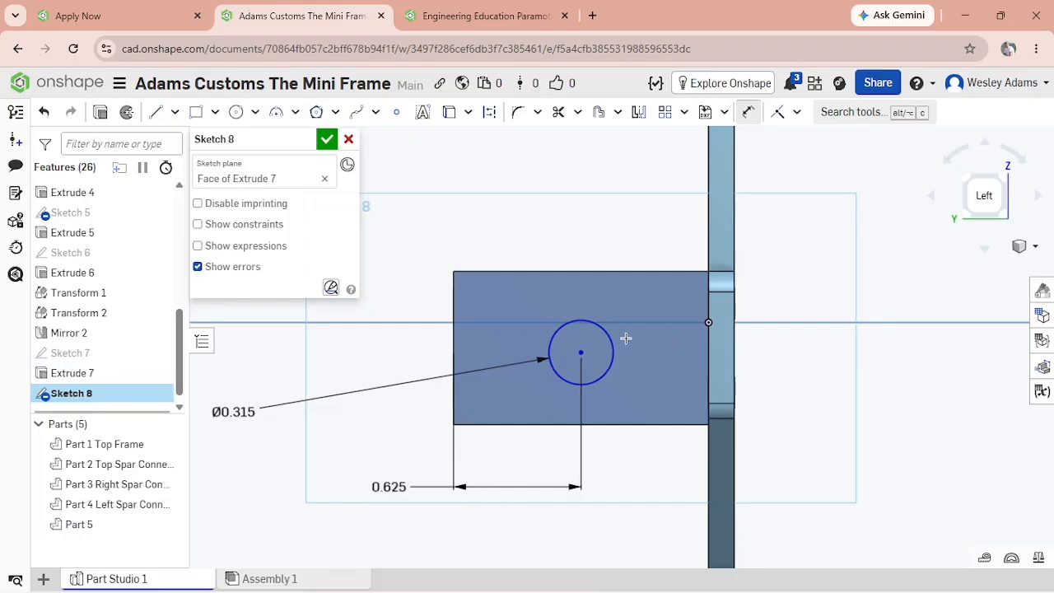
# Add a driven horizontal dimension from the circle's centre to the plate's face edge.
pyautogui.press('d')
pyautogui.click(581, 352)
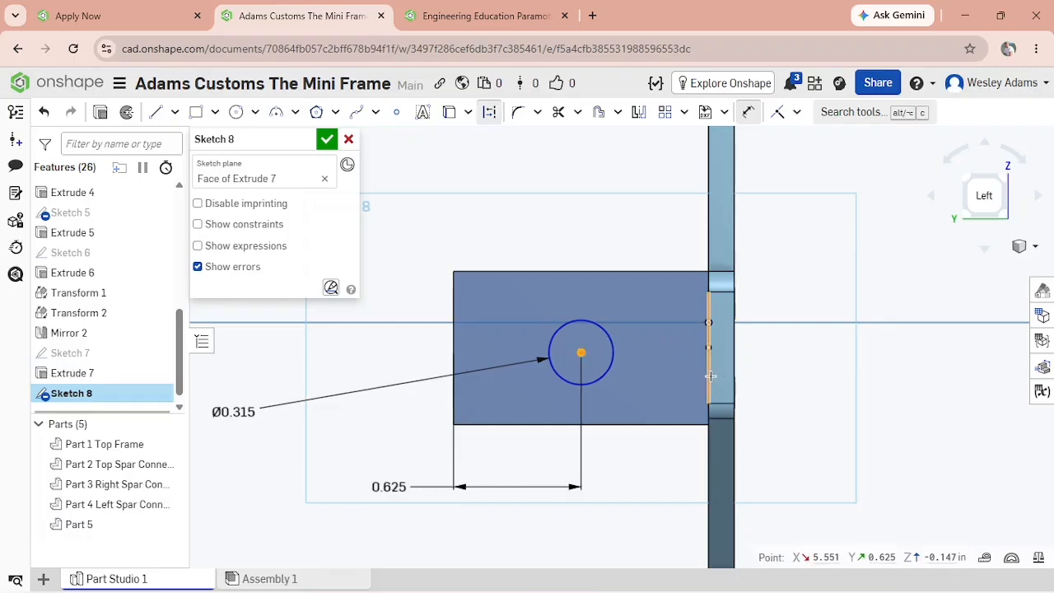
pyautogui.click(707, 384)
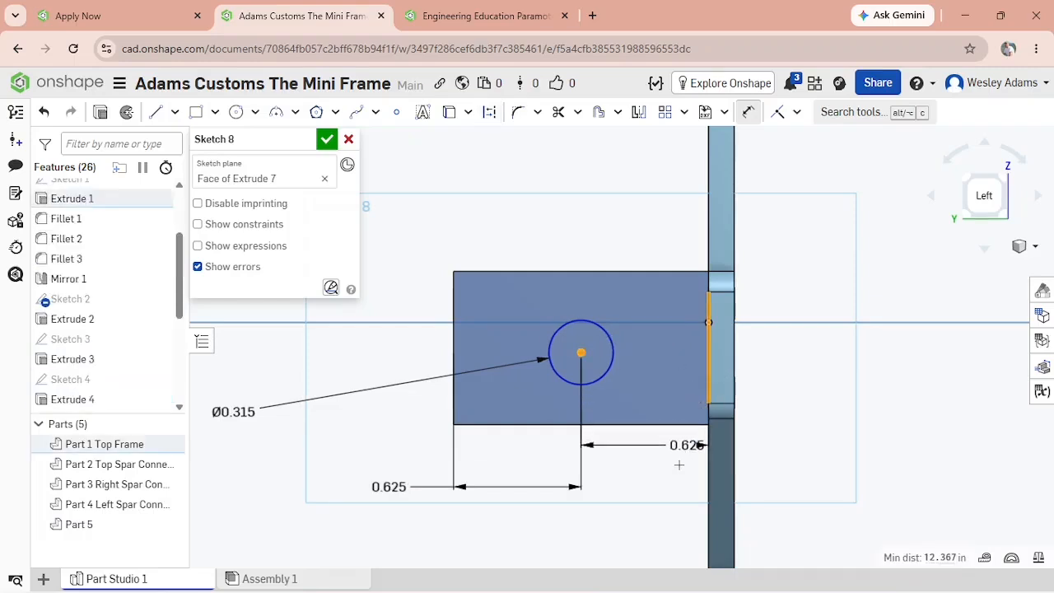
pyautogui.click(625, 523)
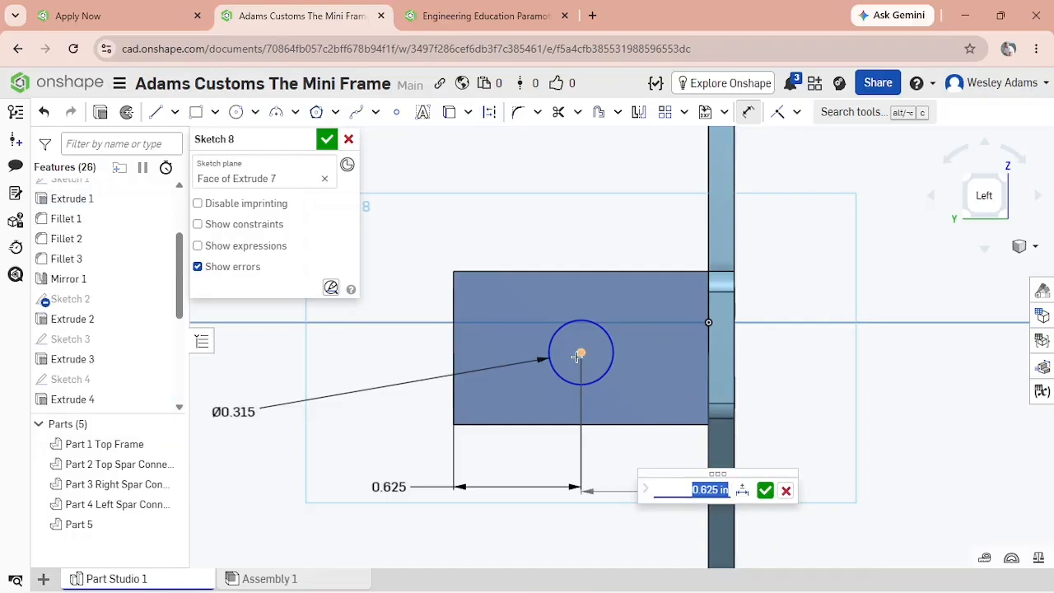
pyautogui.press('Return')
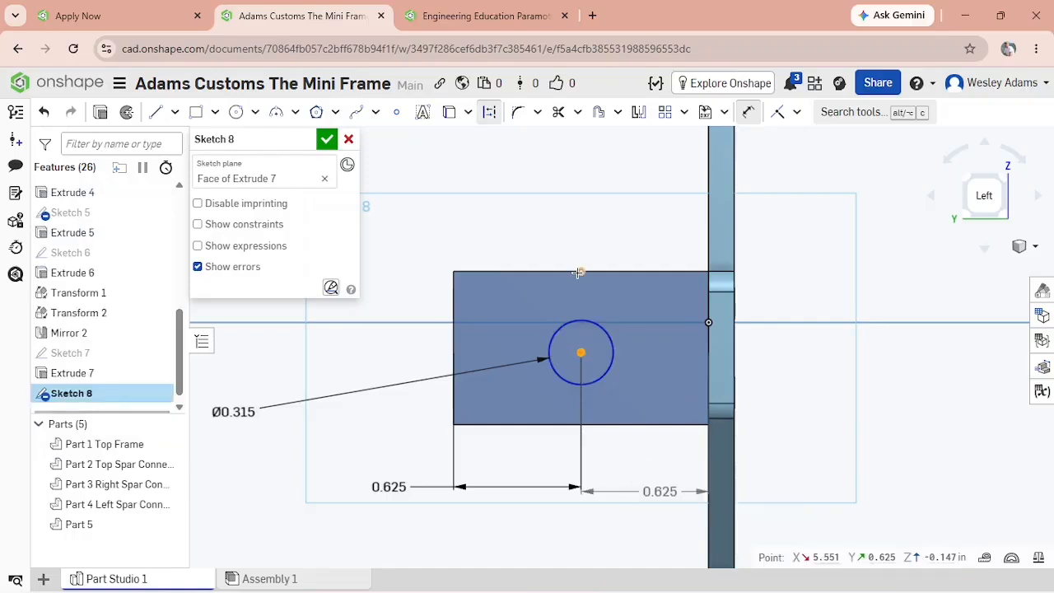
# Dimension the circle's centre 0.325 in below the block's upper edge, and correct that distance to 0.375 in.
pyautogui.click(537, 271)
pyautogui.click(382, 307)
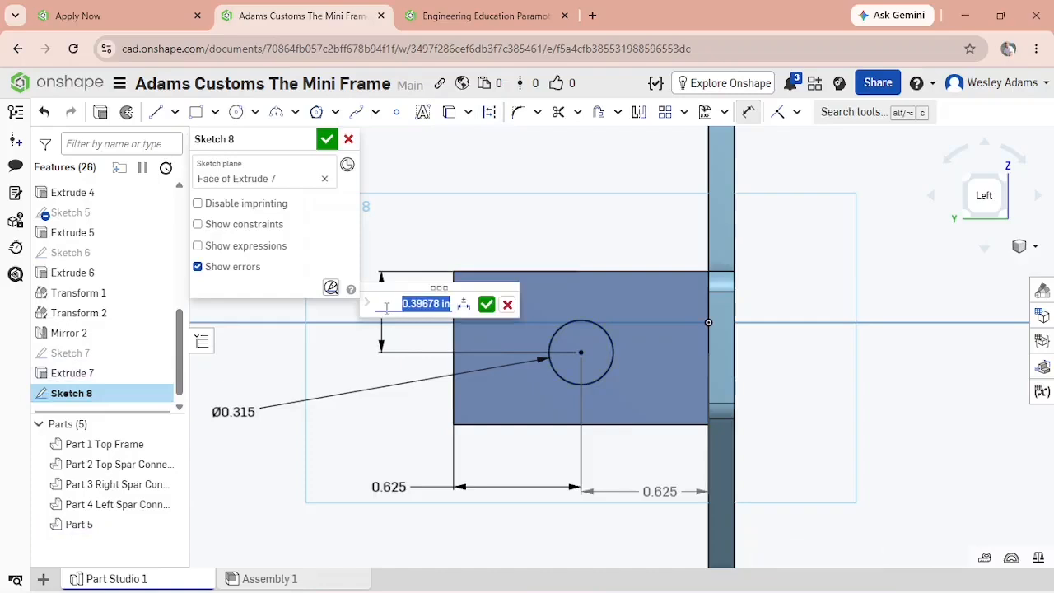
pyautogui.press('BackSpace')
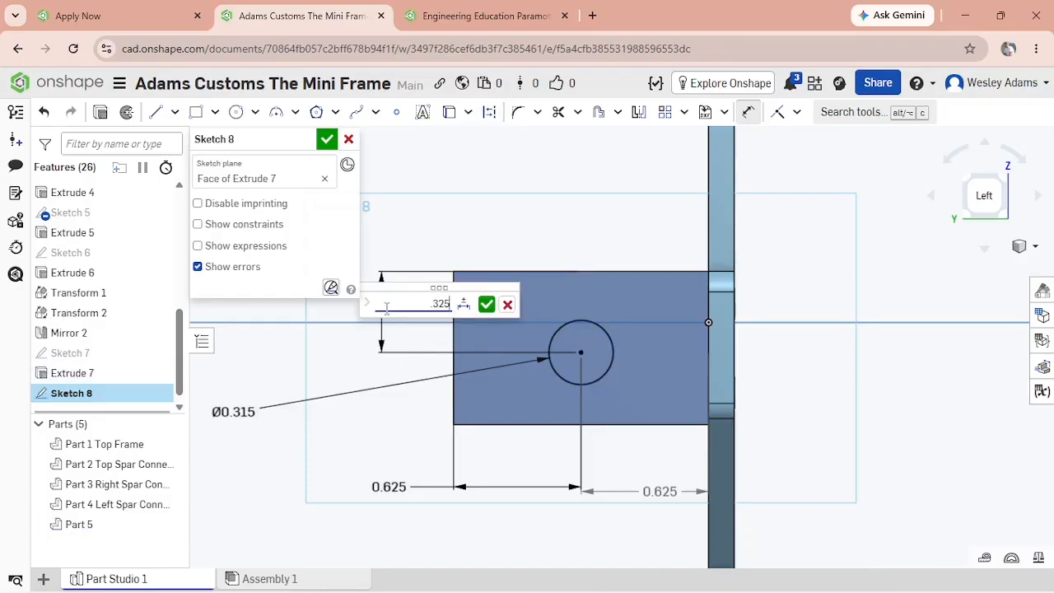
pyautogui.click(486, 305)
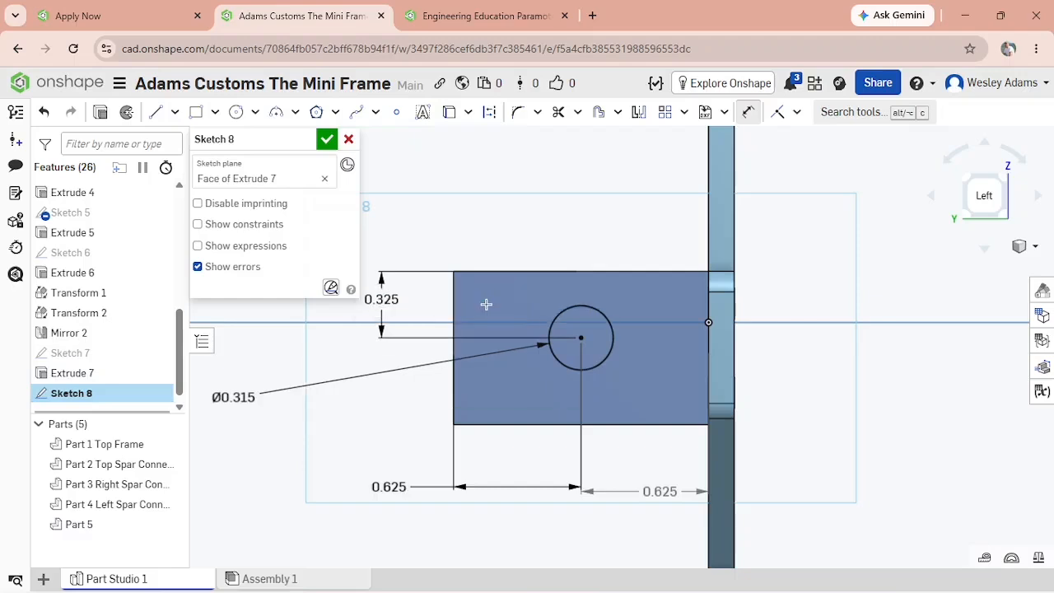
pyautogui.doubleClick(381, 299)
pyautogui.press('BackSpace')
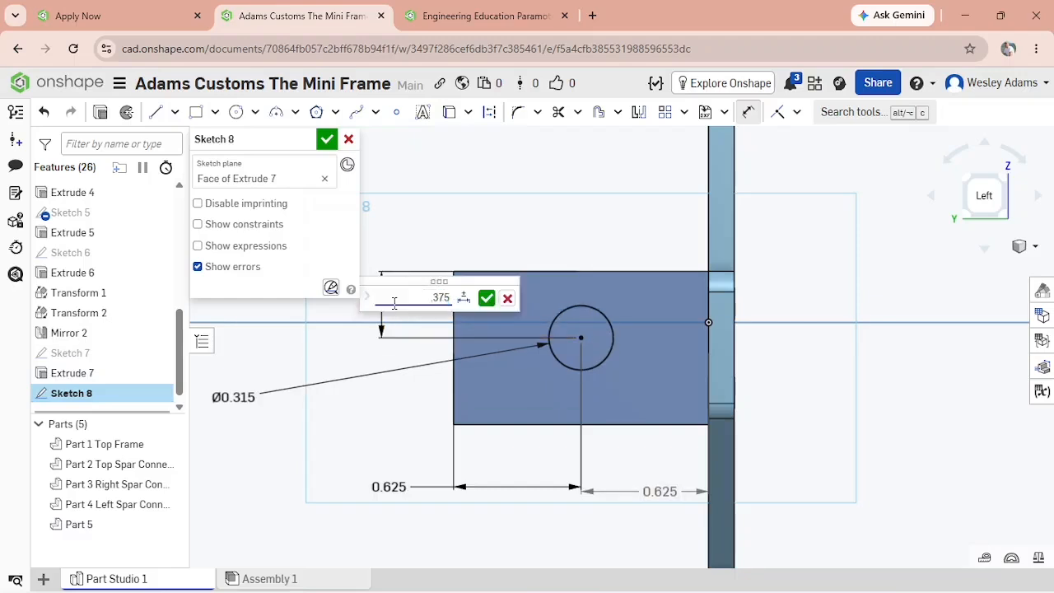
pyautogui.write('.375')
pyautogui.click(485, 298)
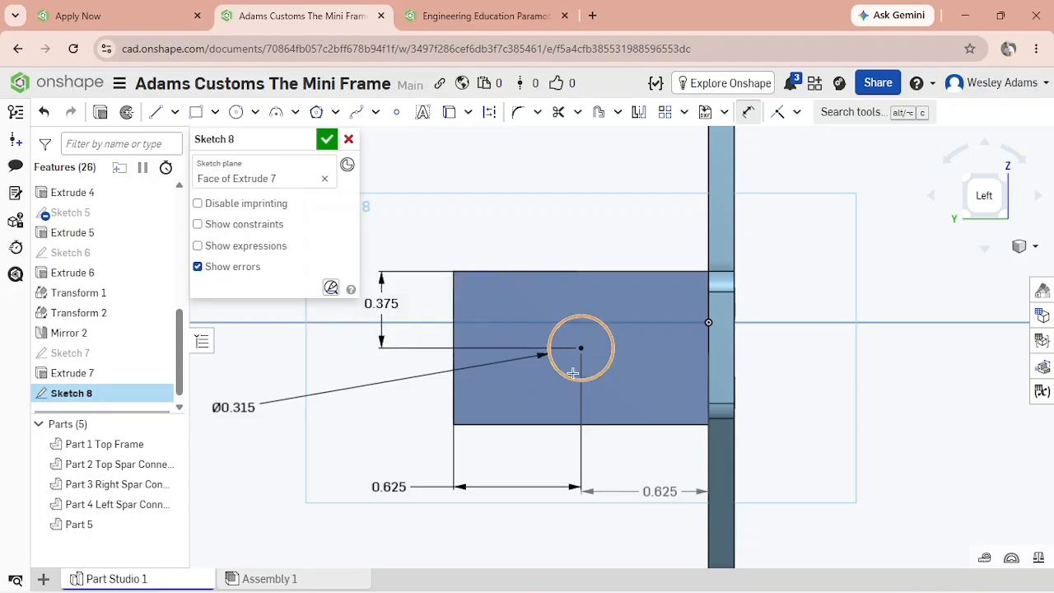
# Add a driven vertical dimension from the circle's centre to the block's lower edge and finish the sketch.
pyautogui.click(580, 350)
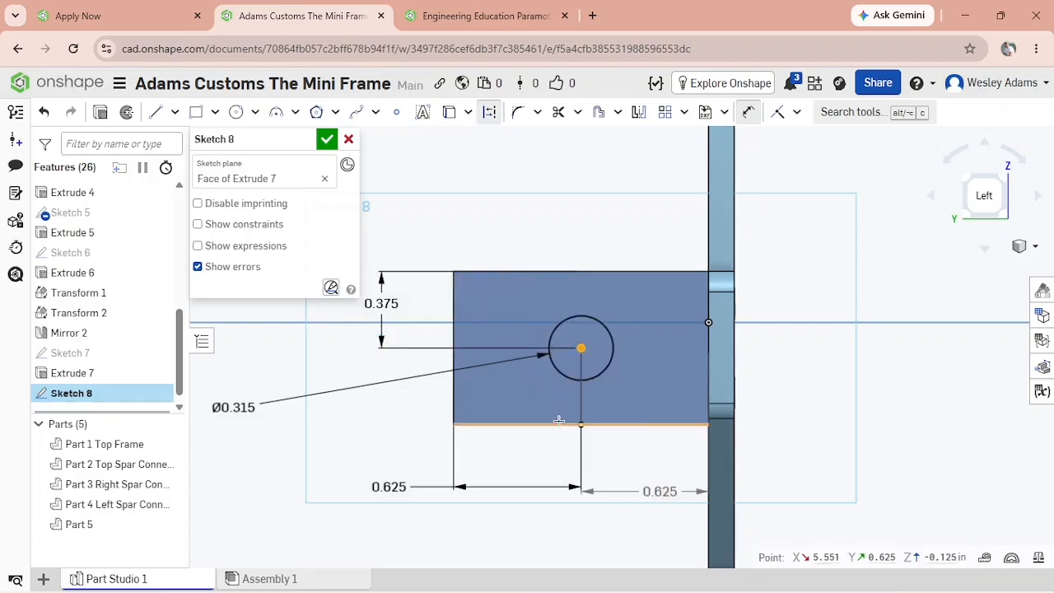
pyautogui.click(559, 424)
pyautogui.click(339, 444)
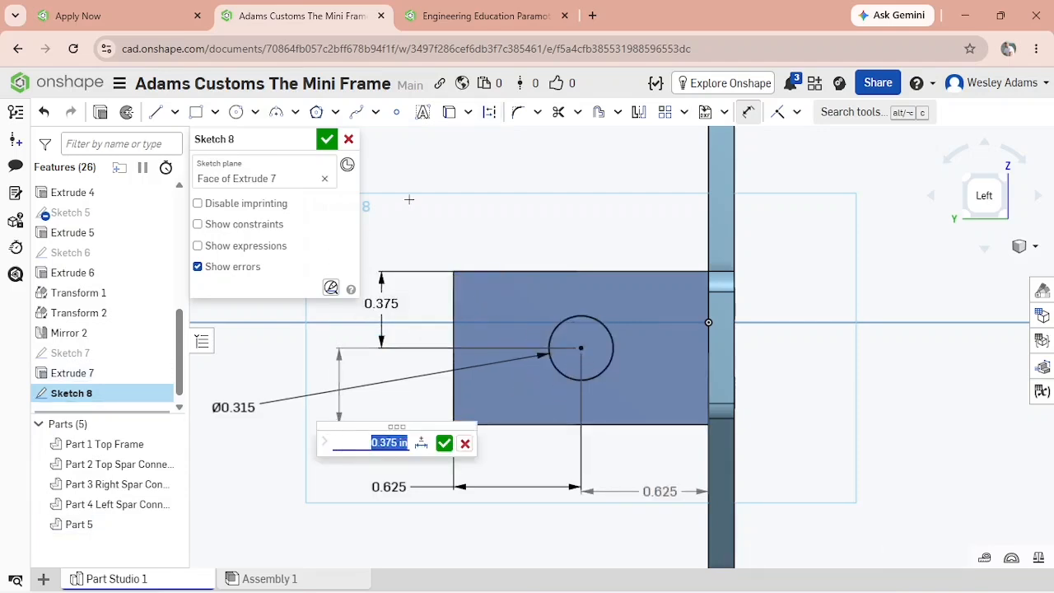
pyautogui.click(327, 140)
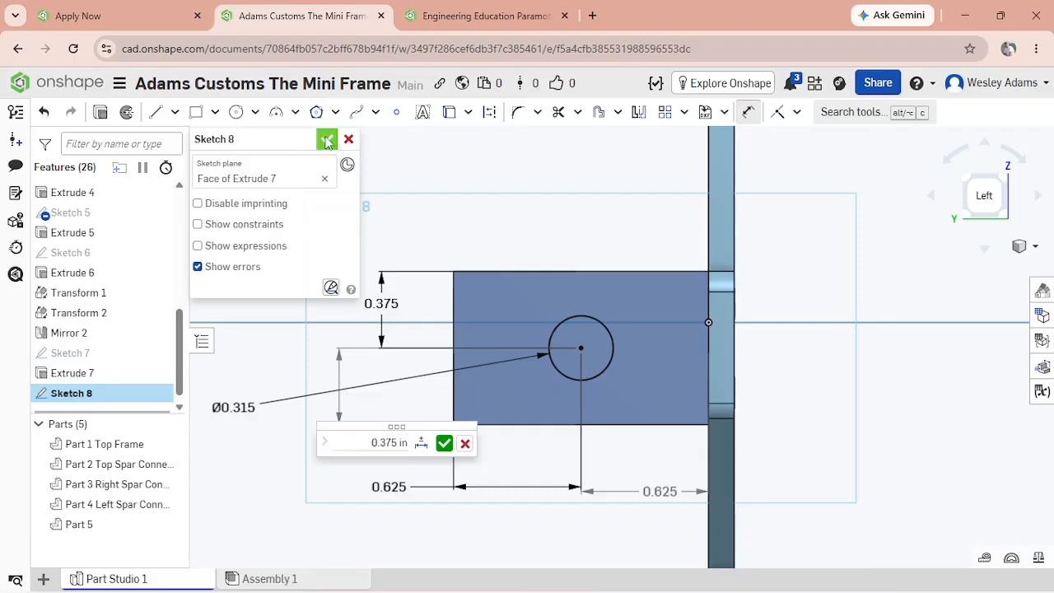
# Cut the circle through the new block with a 2 in deep Remove extrude of Sketch 8, limited to Part 5.
pyautogui.click(971, 183)
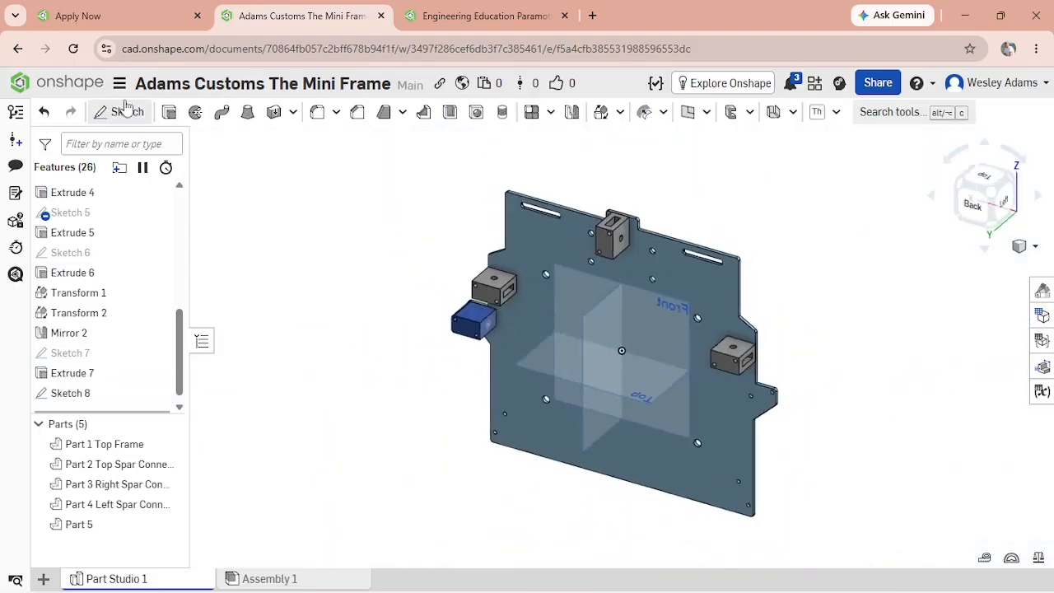
pyautogui.click(169, 112)
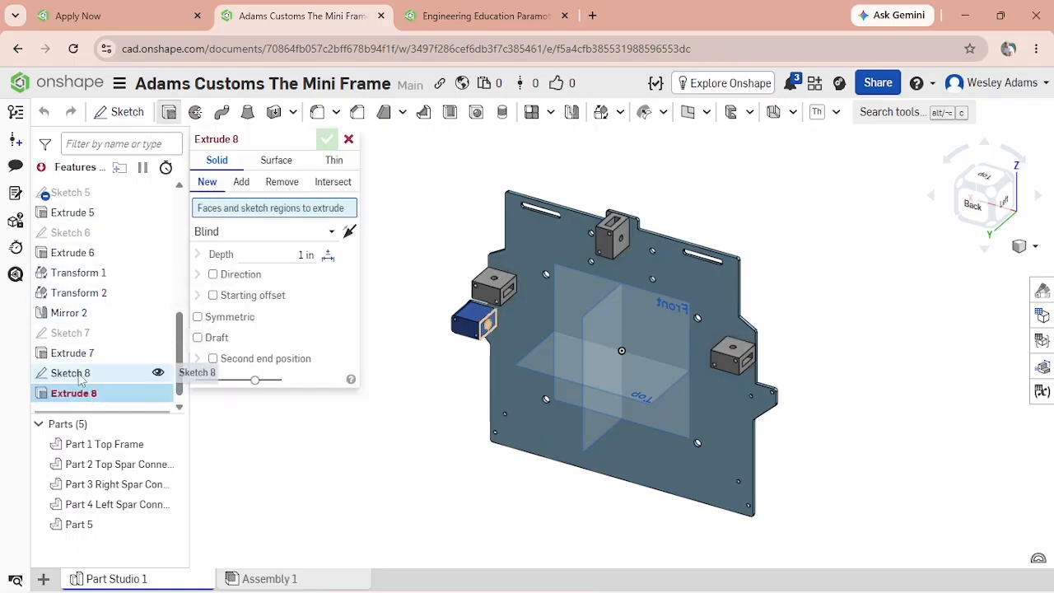
pyautogui.click(80, 374)
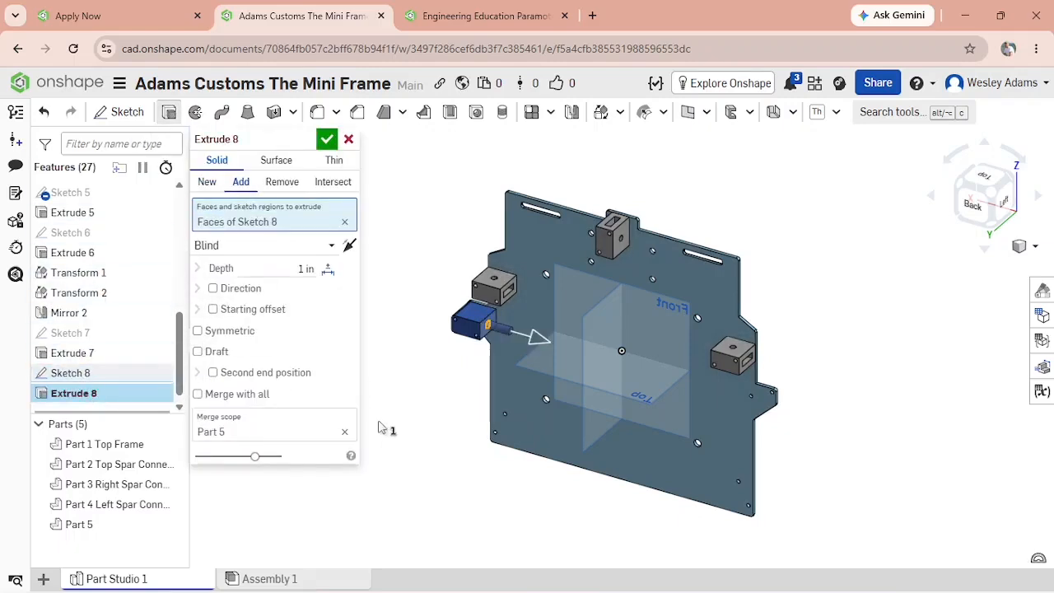
pyautogui.click(277, 183)
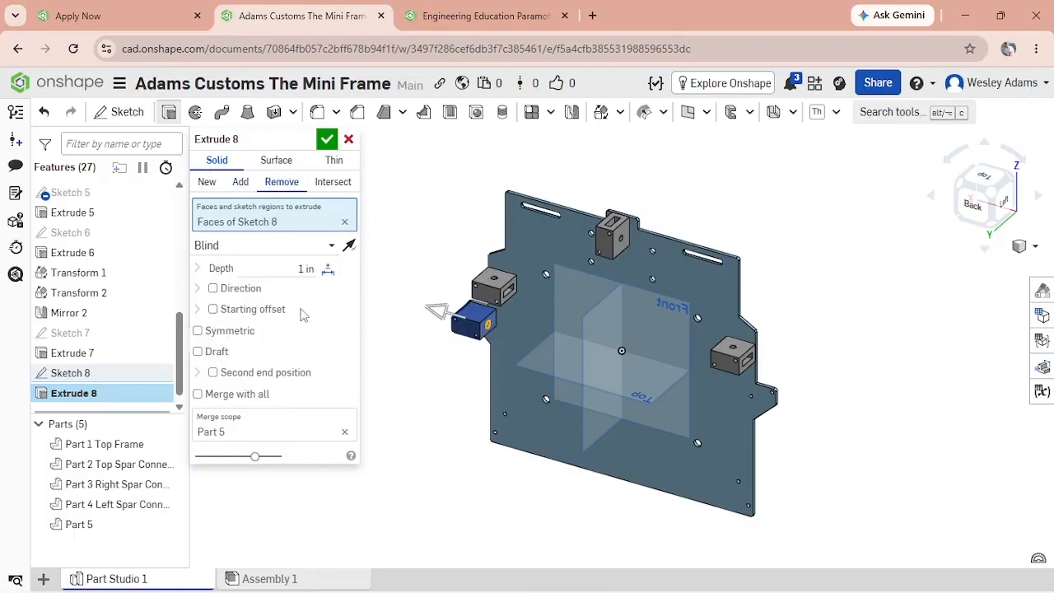
pyautogui.click(277, 269)
pyautogui.write('2')
pyautogui.press('Return')
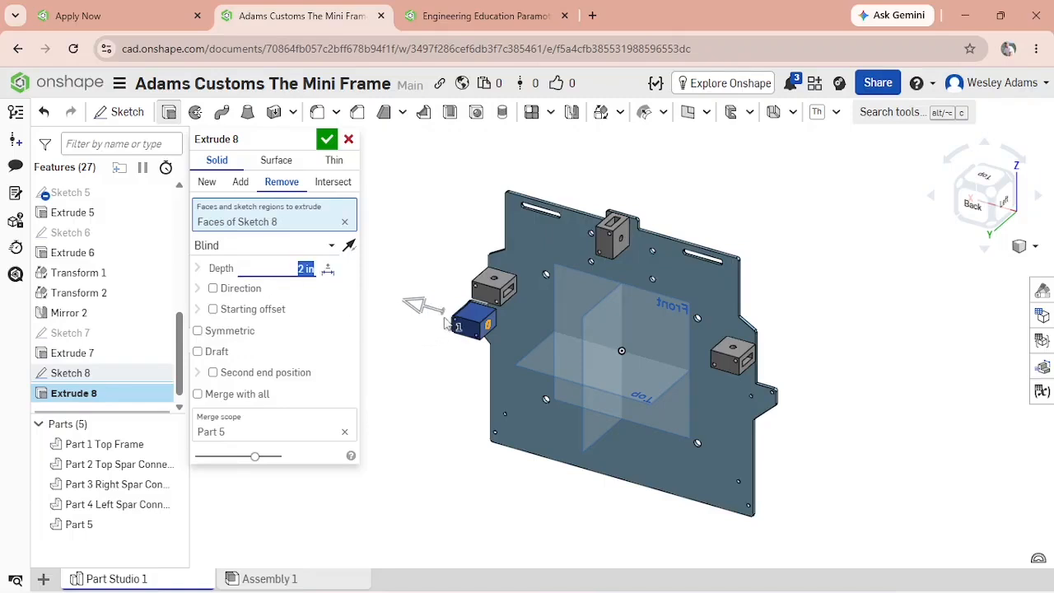
pyautogui.click(327, 140)
# Inspect the new block and its side hole against the other spar blocks from the back, an angled view and the right.
pyautogui.moveTo(327, 391); pyautogui.dragTo(350, 398, button='right')
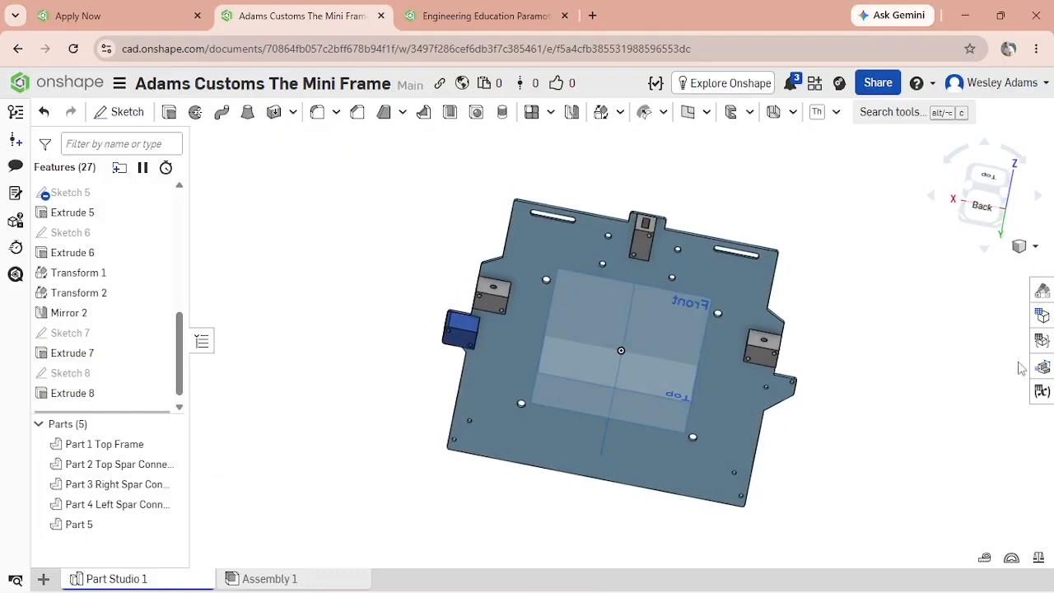
pyautogui.click(983, 202)
pyautogui.scroll(3, 292, 435)
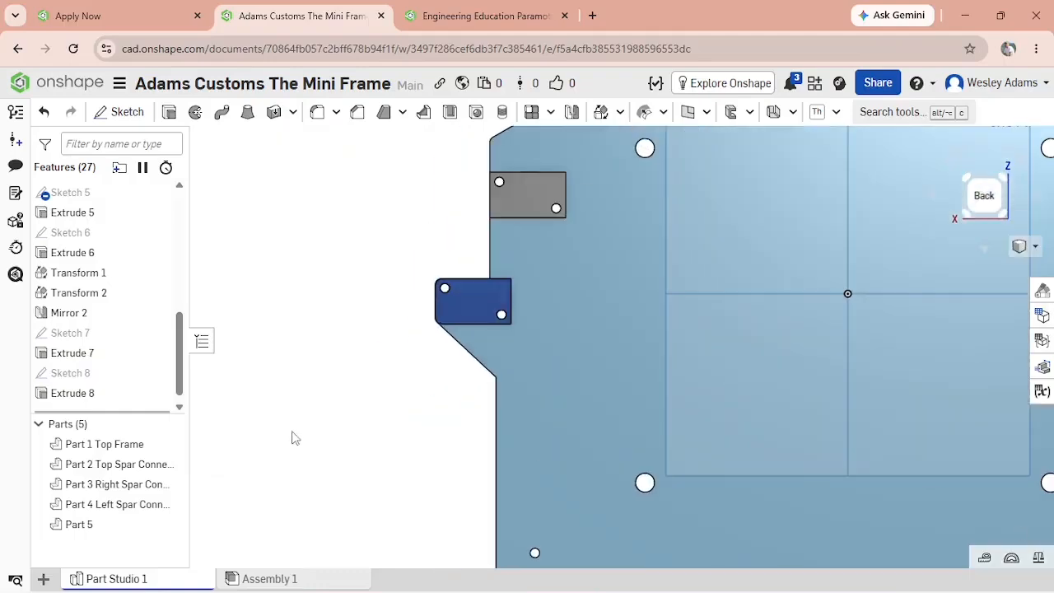
pyautogui.click(970, 181)
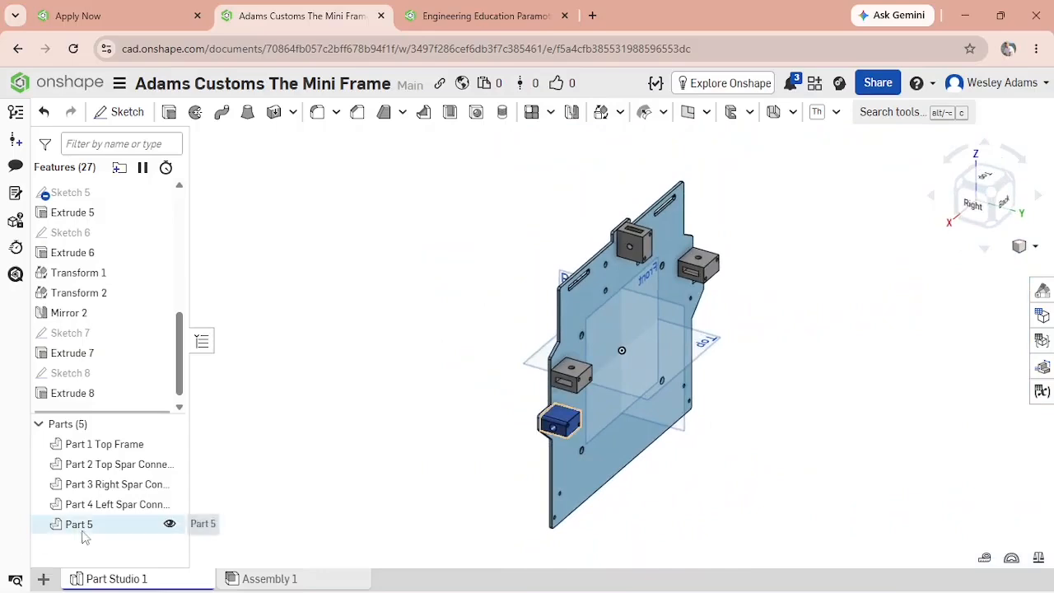
pyautogui.rightClick(119, 532)
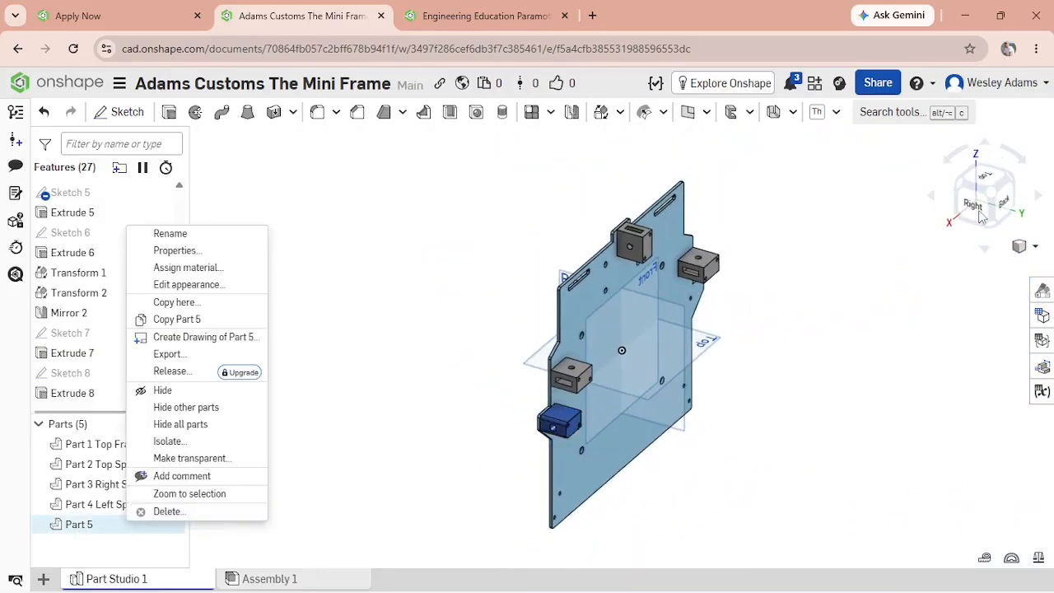
pyautogui.click(978, 211)
pyautogui.click(977, 211)
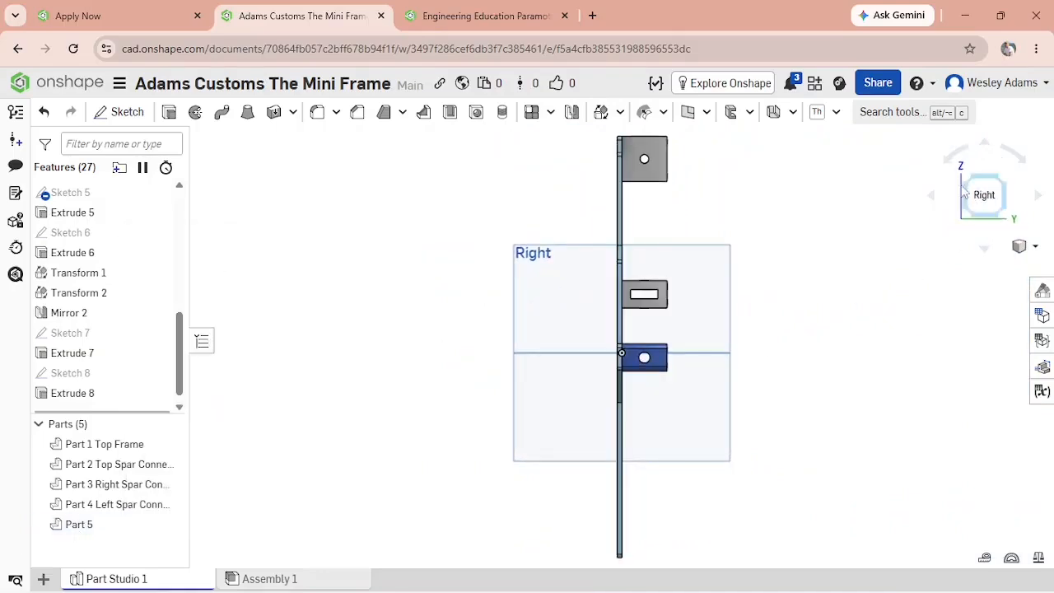
# Rename the new block Part 5 as "Part 5 Right Swing Arm Connection".
pyautogui.click(967, 182)
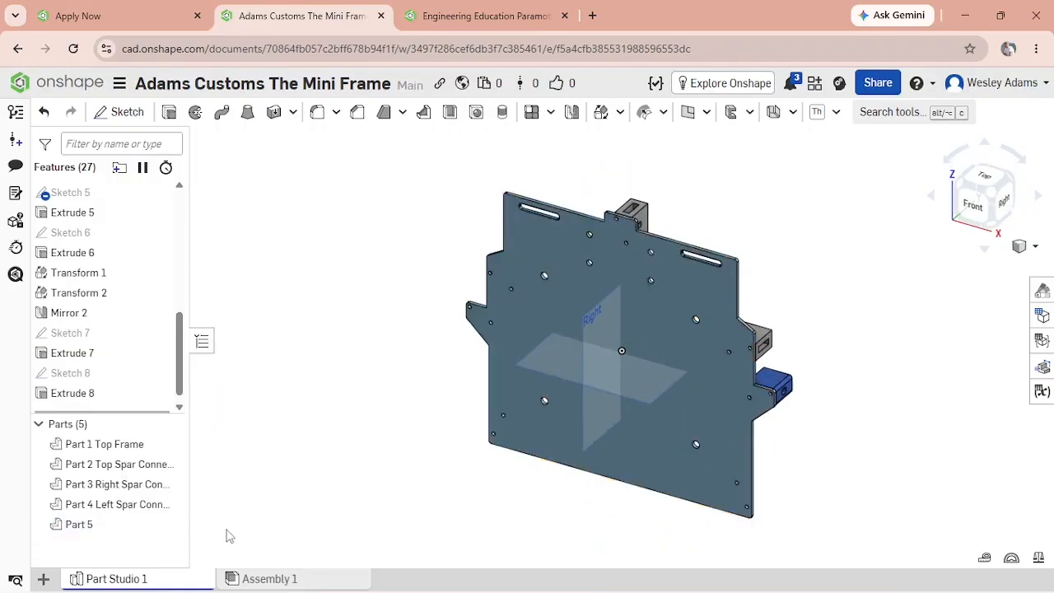
pyautogui.rightClick(110, 527)
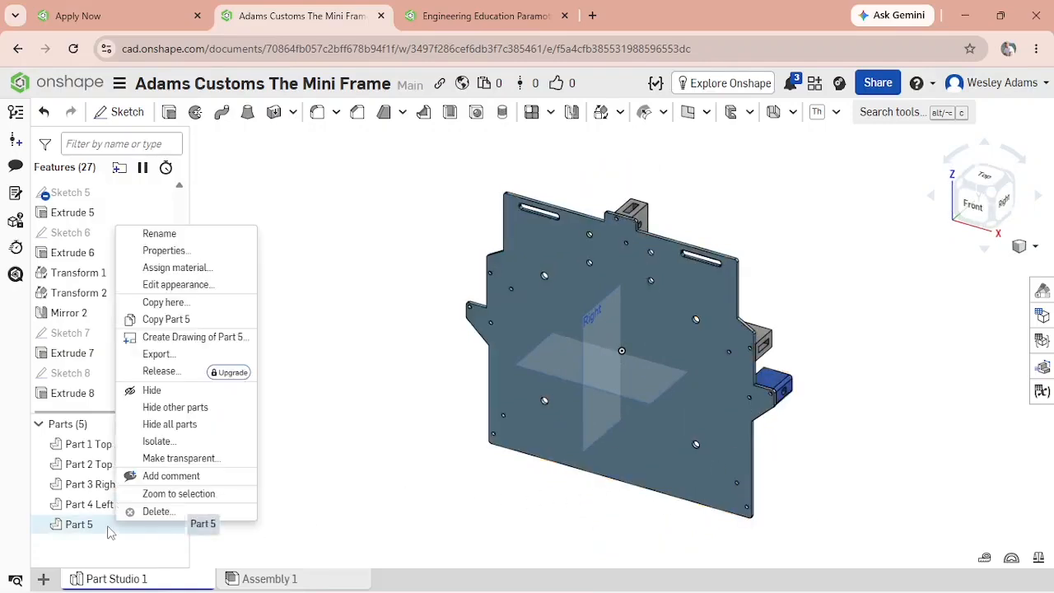
pyautogui.click(188, 235)
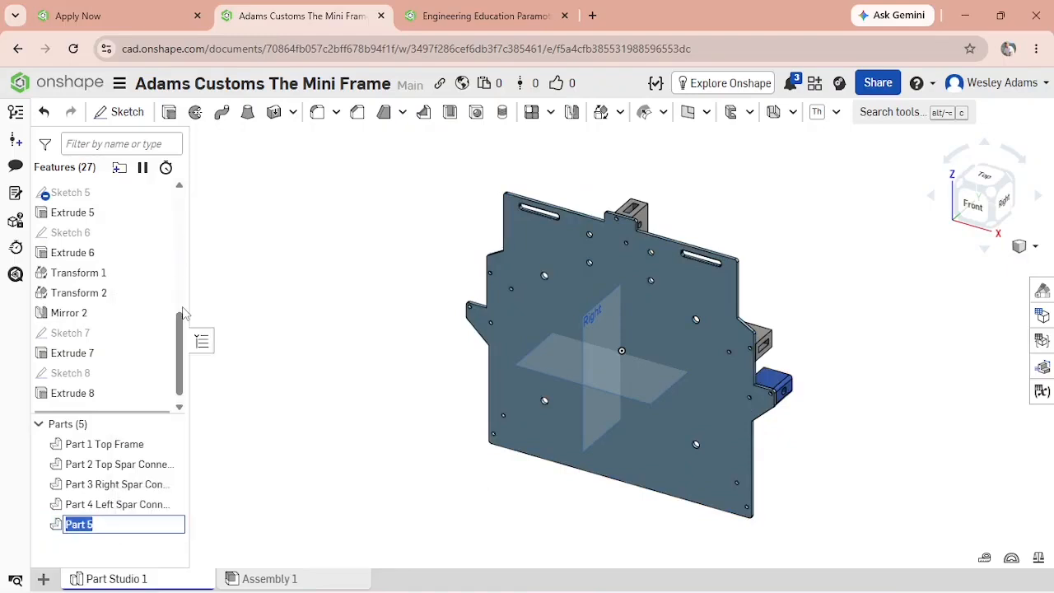
pyautogui.click(113, 528)
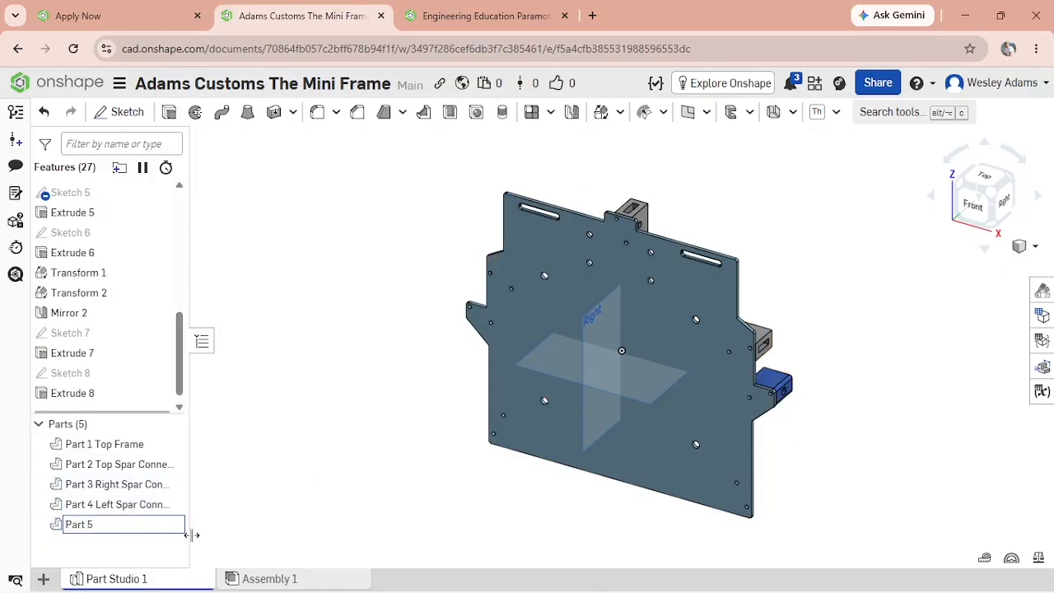
pyautogui.write('Right Swing Arm Connection')
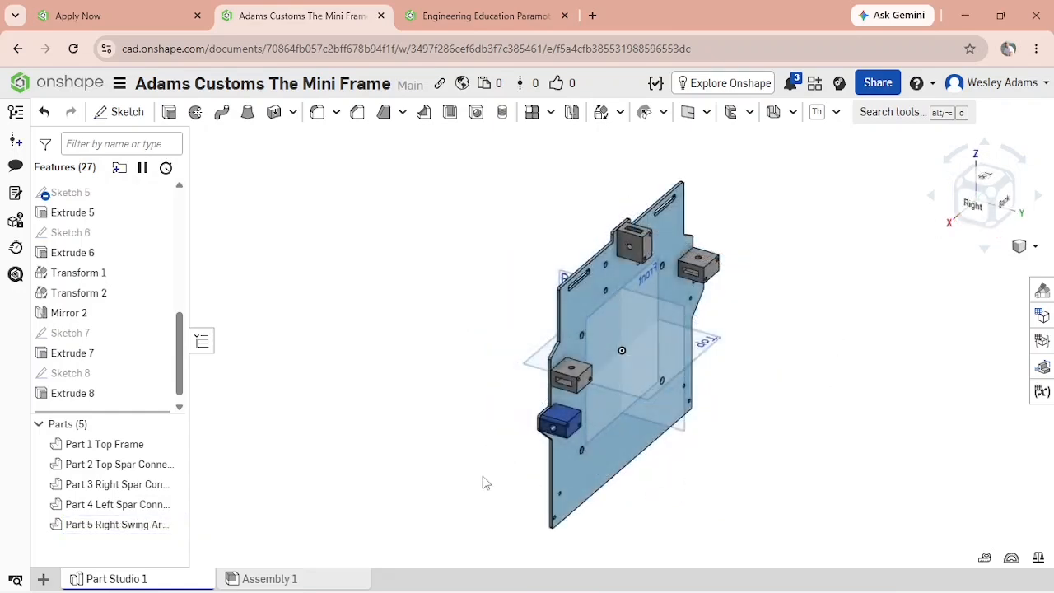
# Mirror the Part 5 right swing arm block across the Right plane as a new part.
pyautogui.click(93, 526)
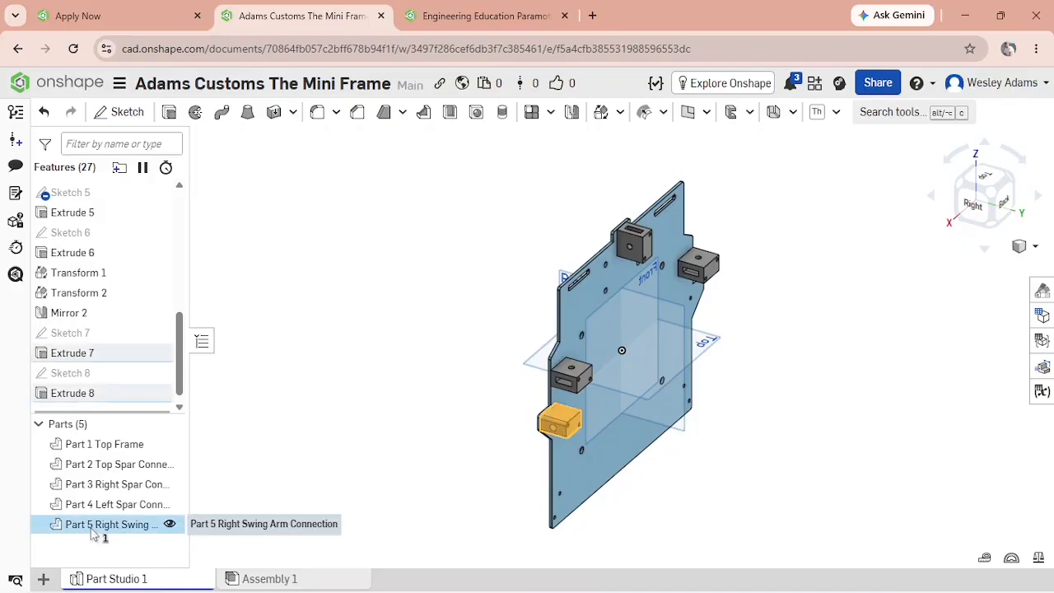
pyautogui.click(571, 113)
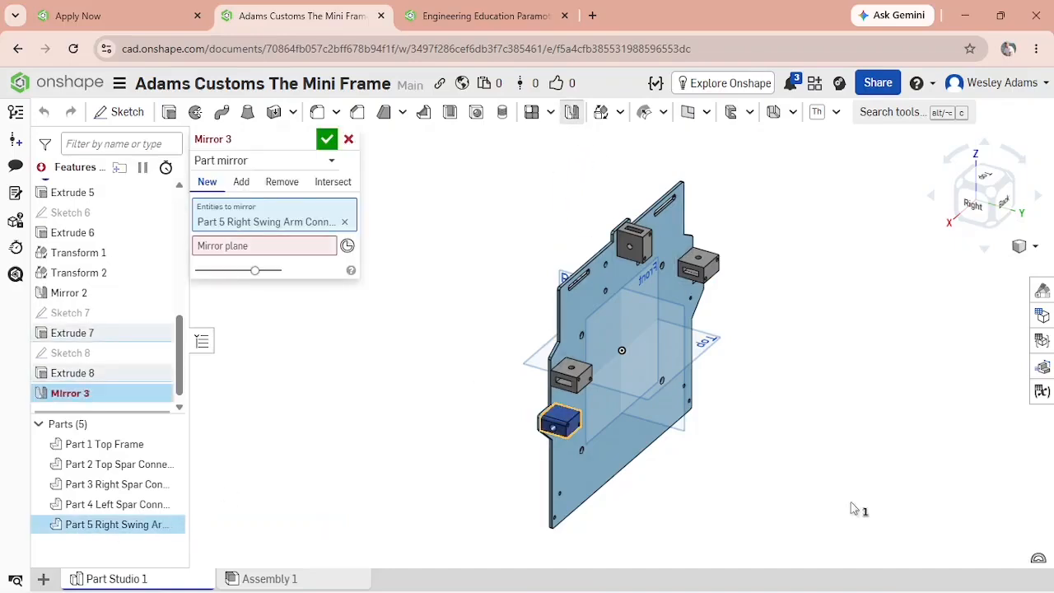
pyautogui.click(304, 247)
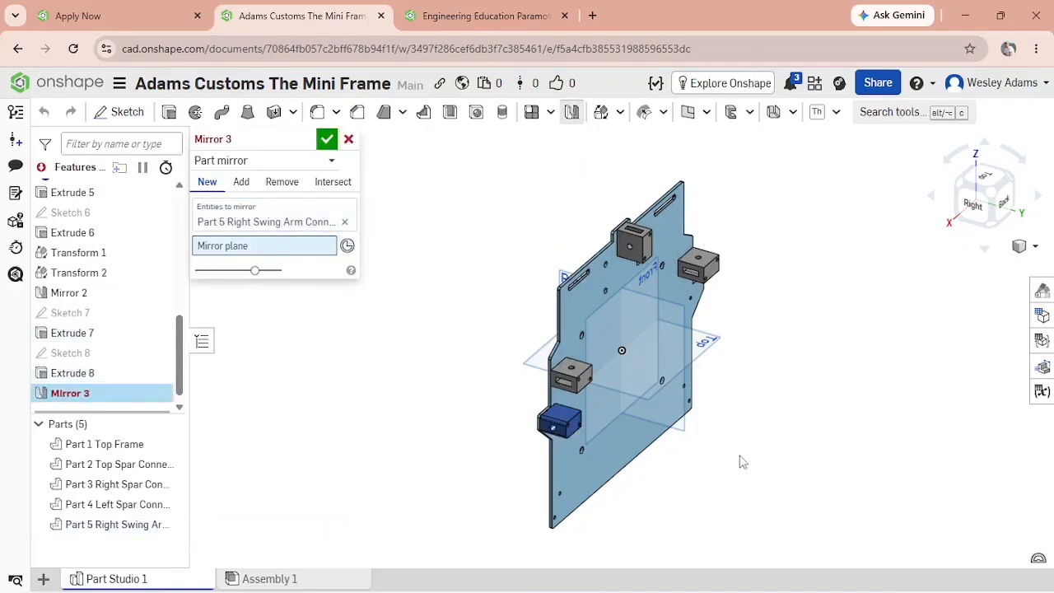
pyautogui.moveTo(743, 460); pyautogui.dragTo(762, 456, button='right')
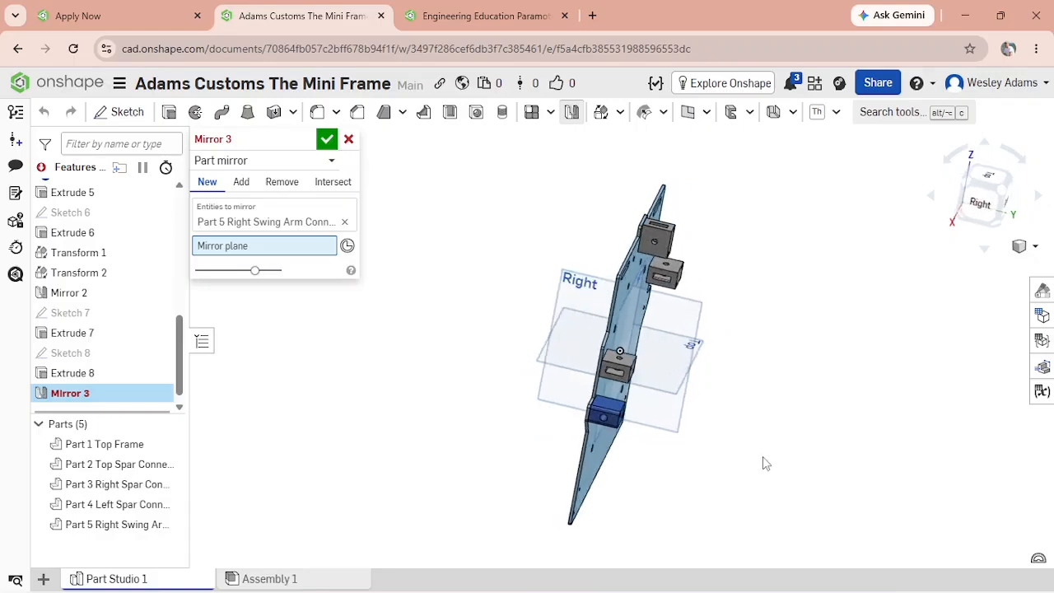
pyautogui.click(672, 437)
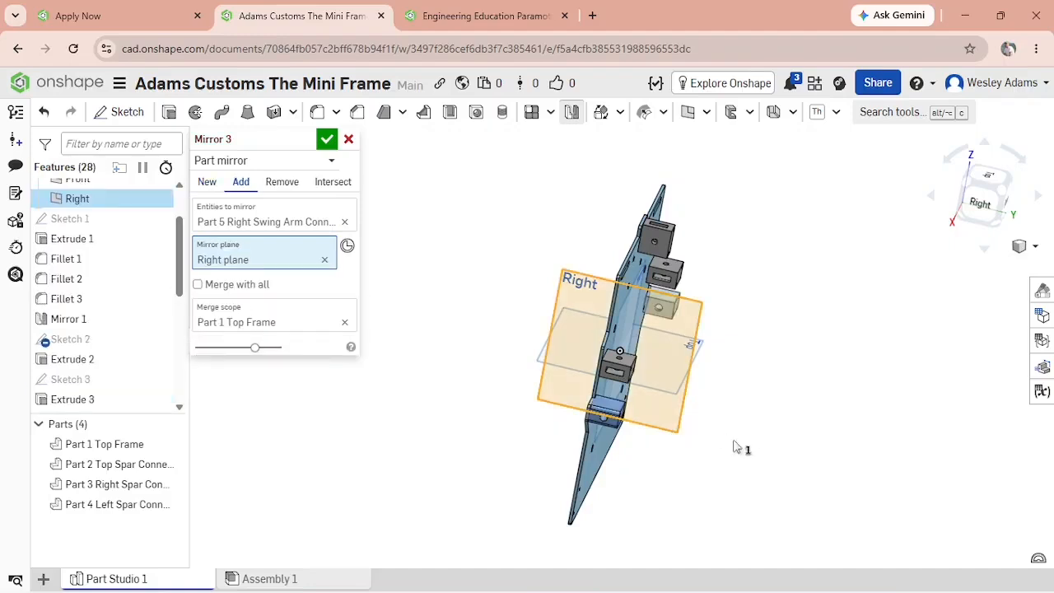
pyautogui.click(206, 182)
pyautogui.moveTo(647, 474); pyautogui.dragTo(611, 474, button='right')
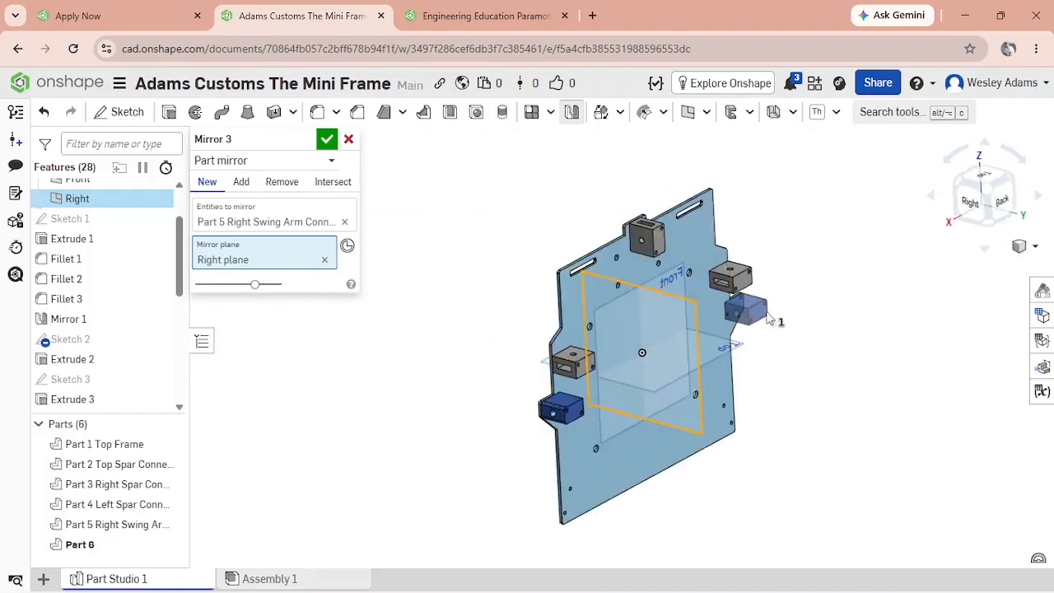
pyautogui.click(327, 140)
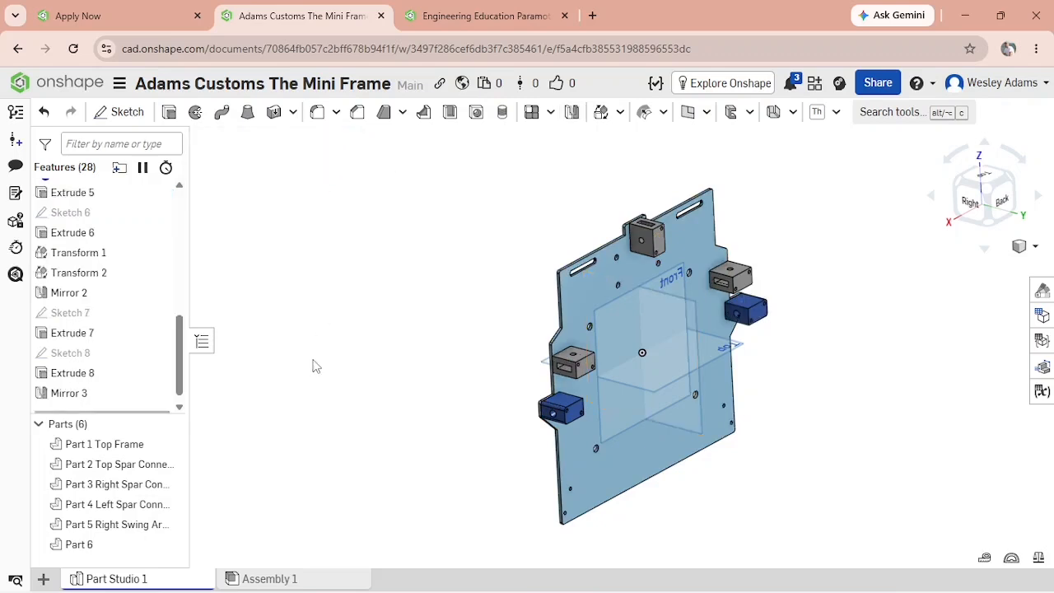
# Rename the mirrored block Part 6 as the left swing arm connection, following the naming pattern of Part 5.
pyautogui.rightClick(110, 550)
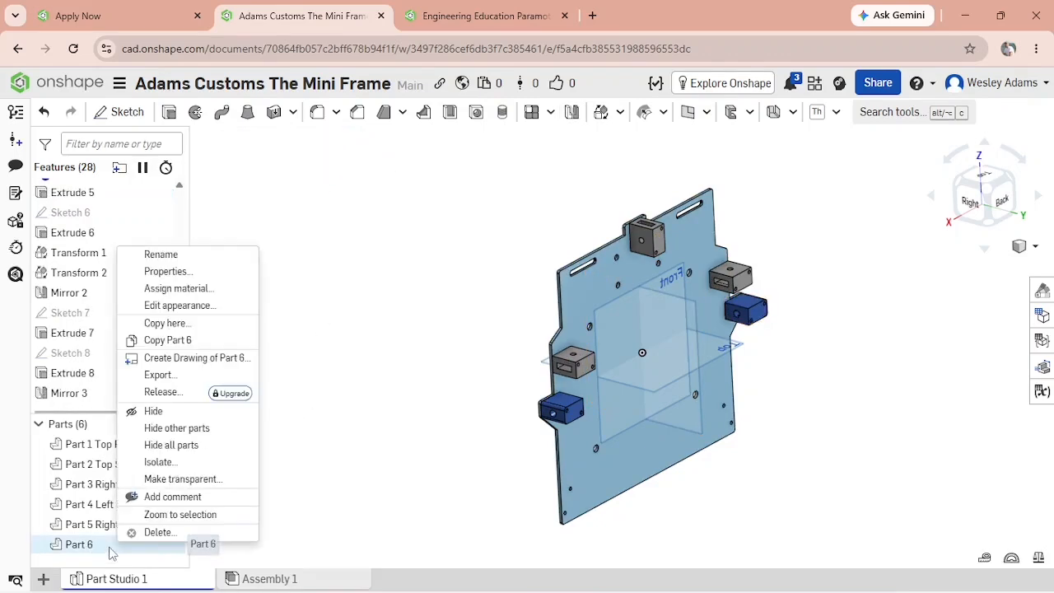
pyautogui.click(161, 255)
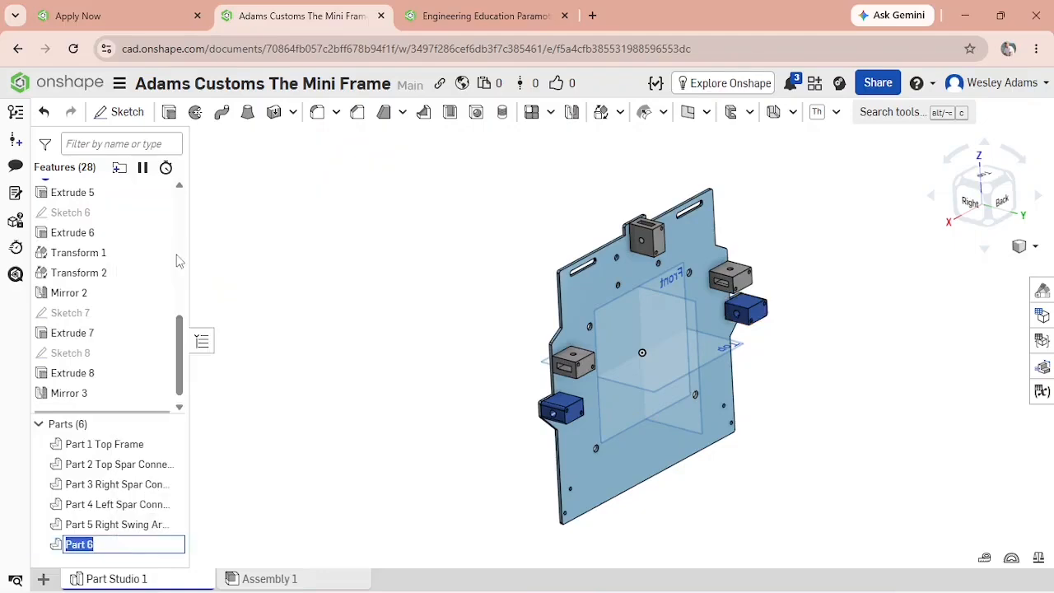
pyautogui.click(112, 542)
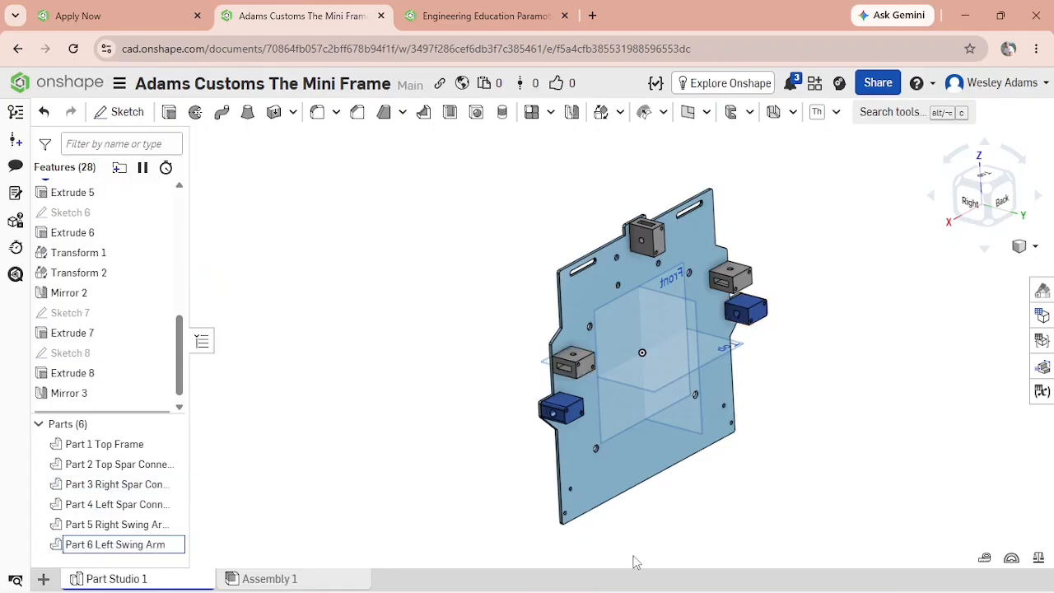
pyautogui.write('Left Swing Arm')
pyautogui.write('Co')
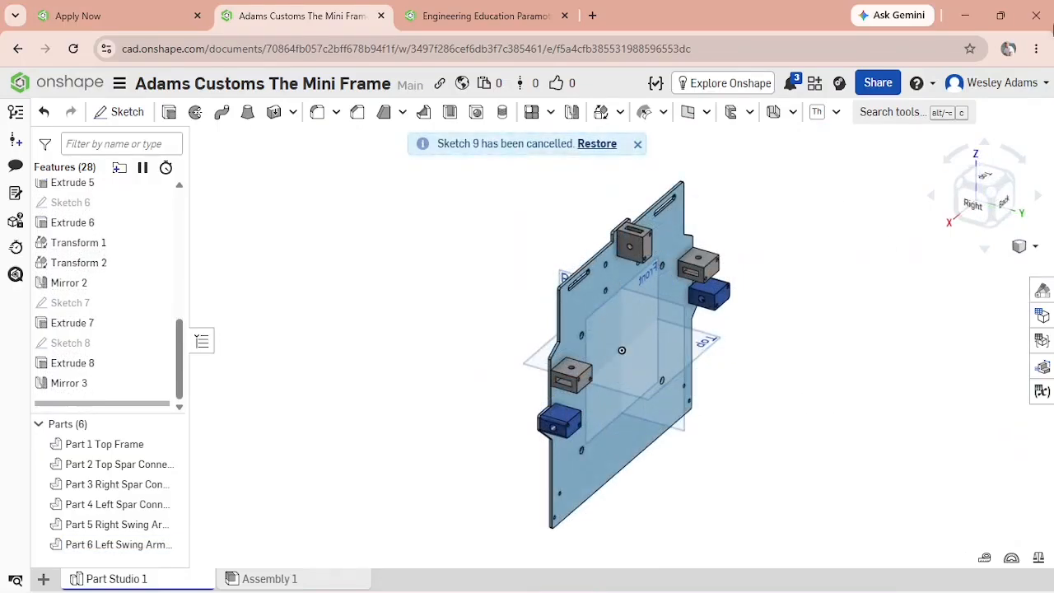
# Start a sketch on the plate's back face and draw a rectangle about 0.98 by 1.96 in around the two lower corner holes on the +X side.
pyautogui.click(107, 114)
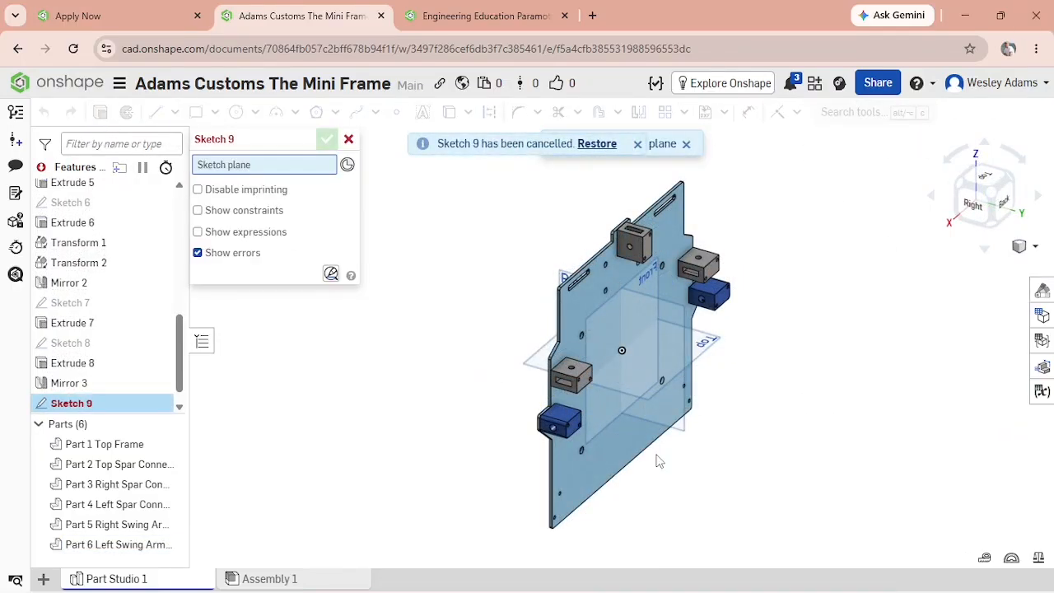
pyautogui.click(601, 468)
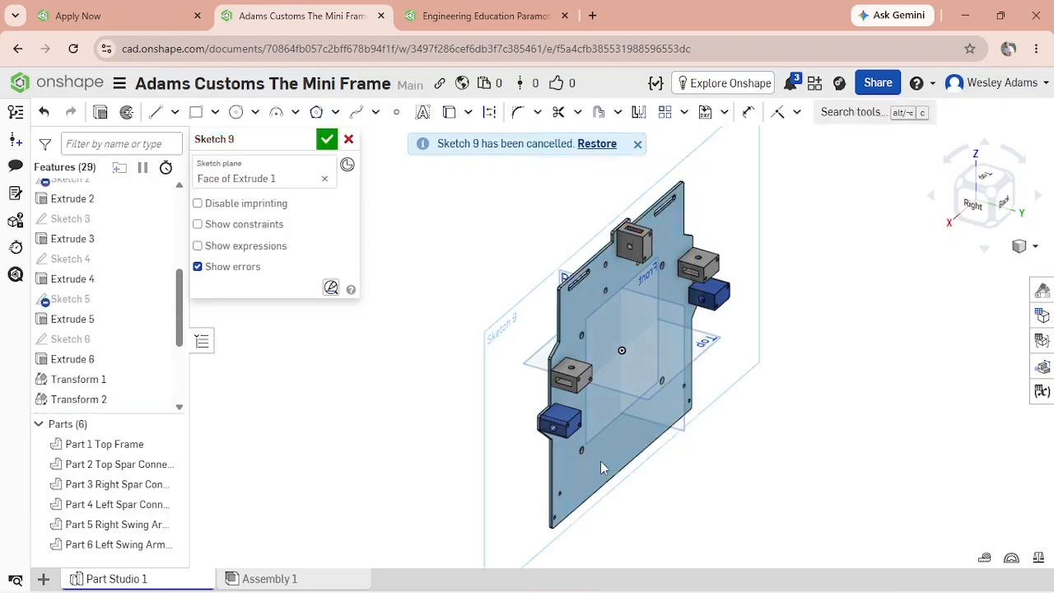
pyautogui.click(1006, 206)
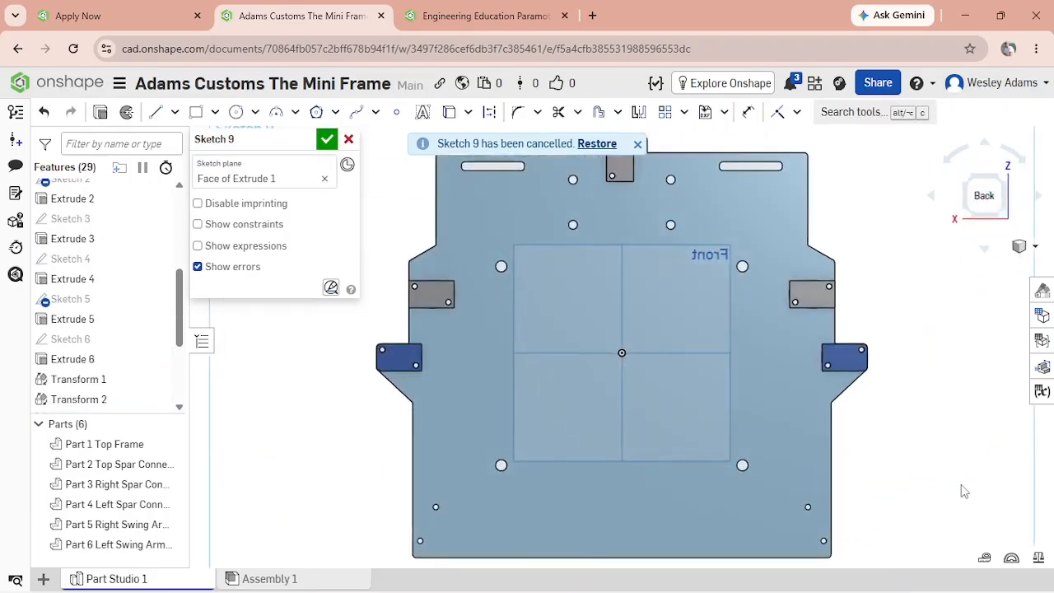
pyautogui.scroll(3, 889, 404)
pyautogui.scroll(1, 330, 527)
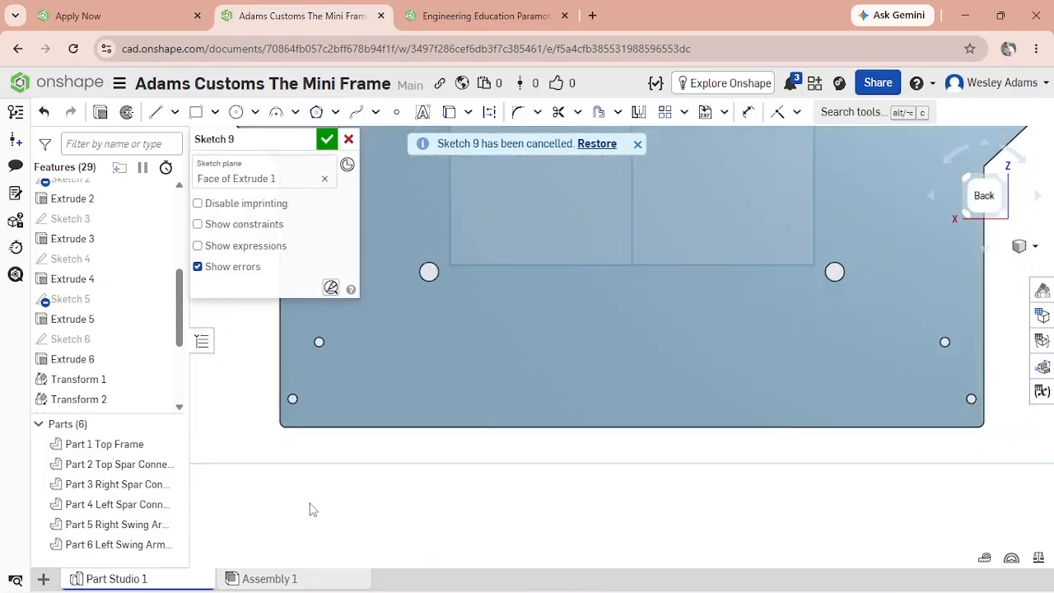
pyautogui.scroll(1, 233, 490)
pyautogui.moveTo(234, 490); pyautogui.dragTo(440, 532, button='middle')
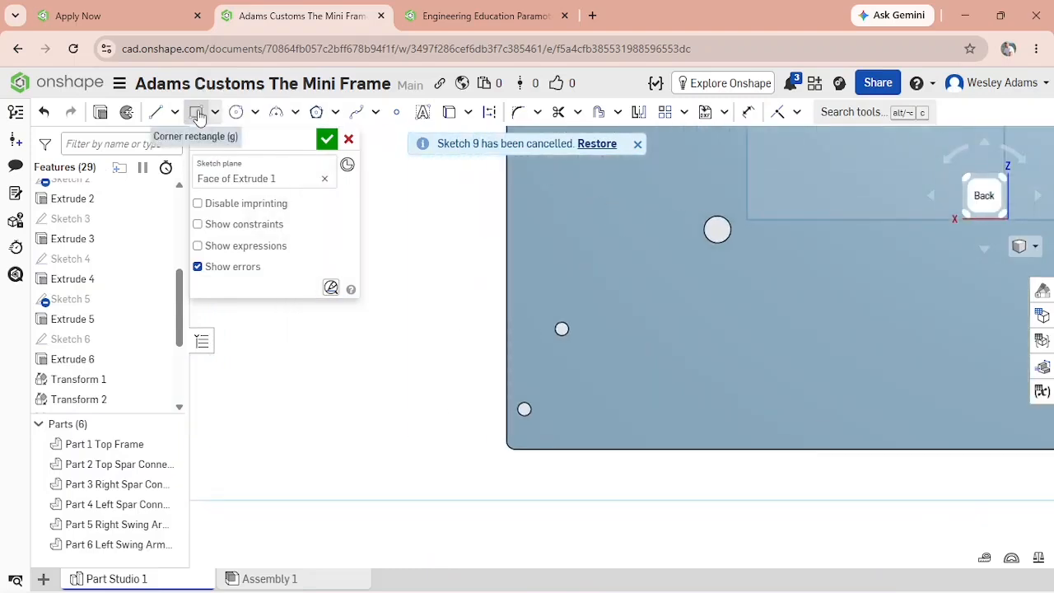
pyautogui.click(197, 115)
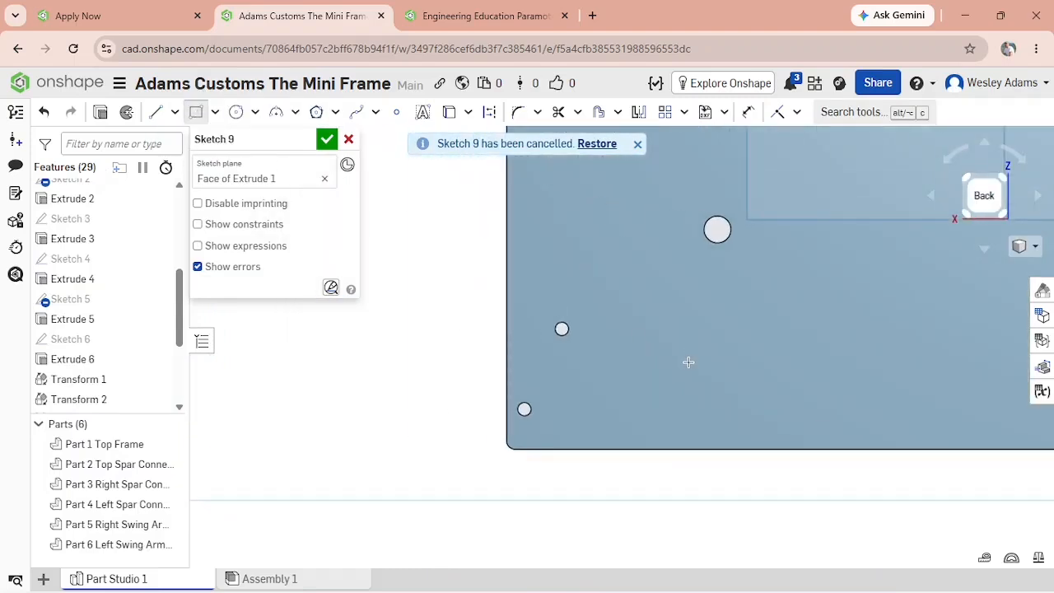
pyautogui.click(596, 266)
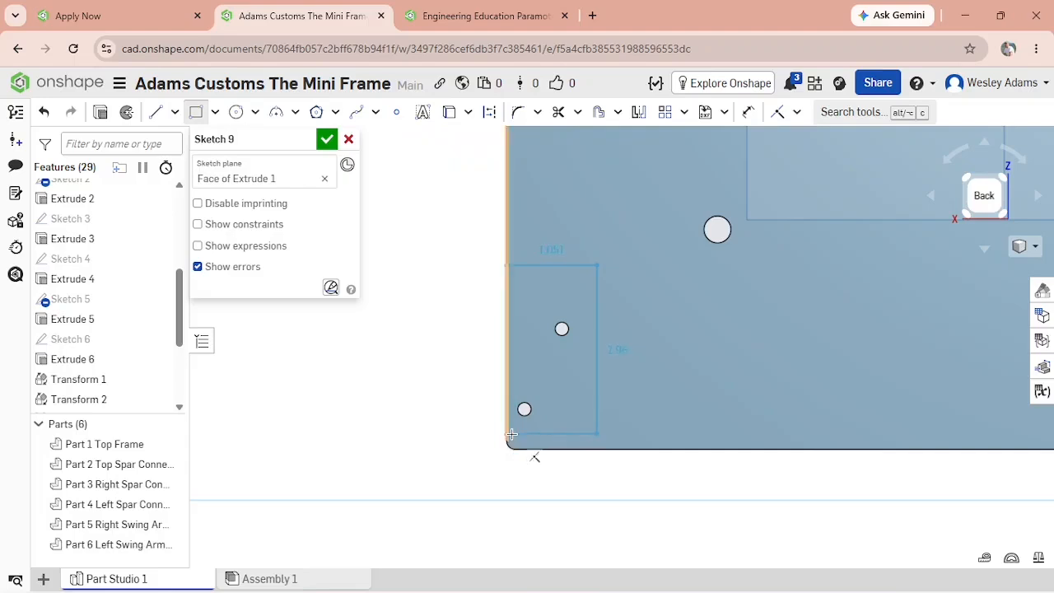
pyautogui.click(512, 434)
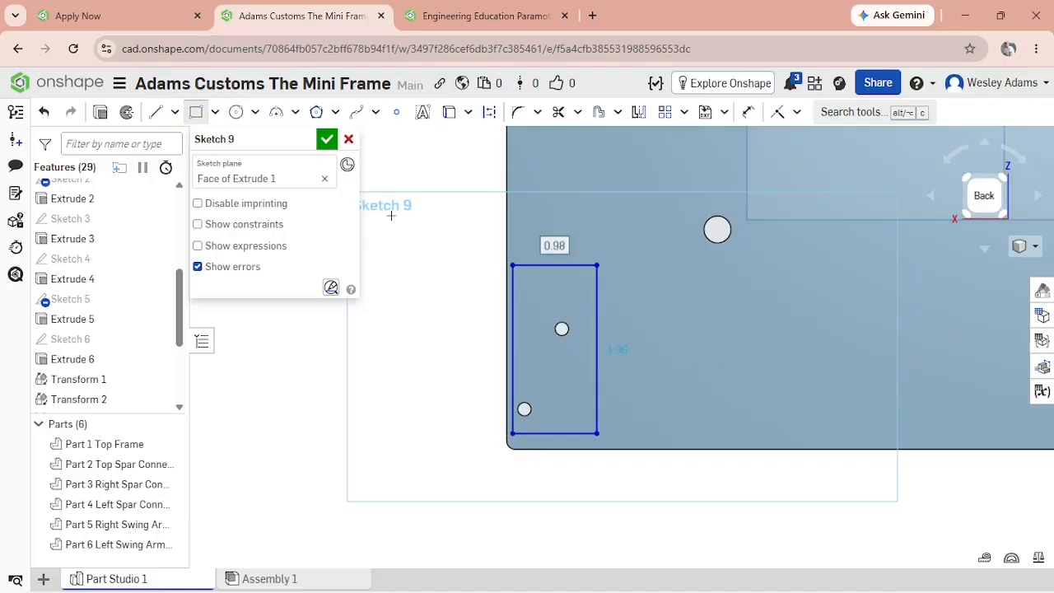
# Draw a circle centred on the upper of the two enclosed holes and dimension its diameter to 0.157 in.
pyautogui.click(235, 113)
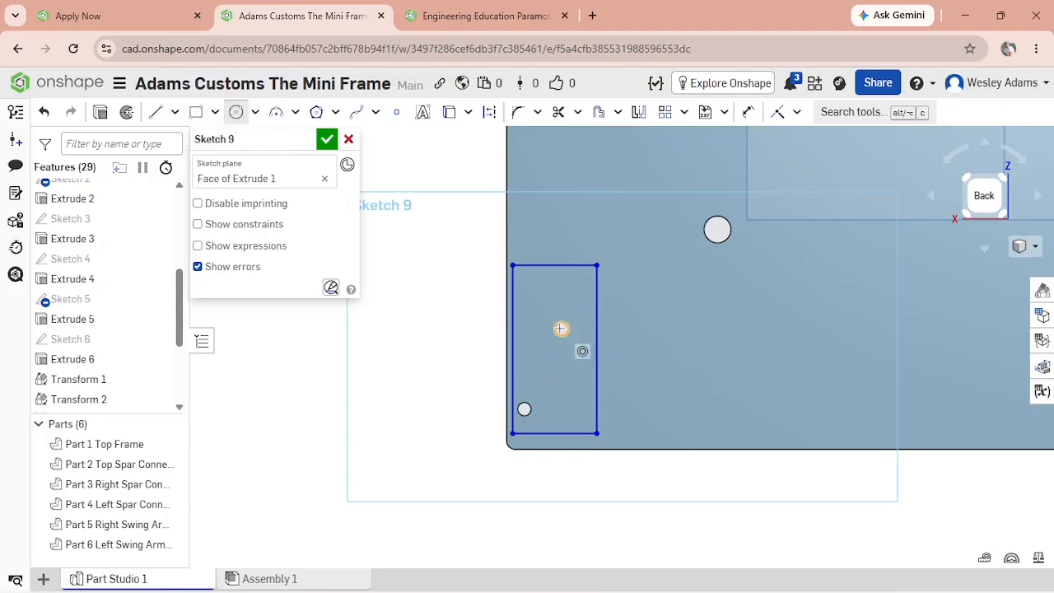
pyautogui.scroll(5, 561, 329)
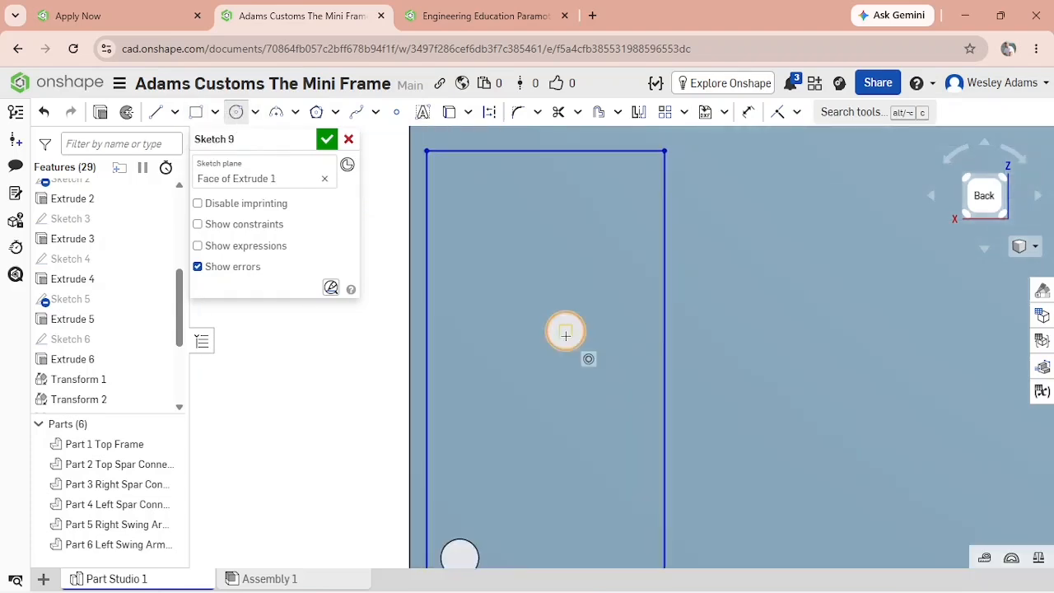
pyautogui.click(566, 329)
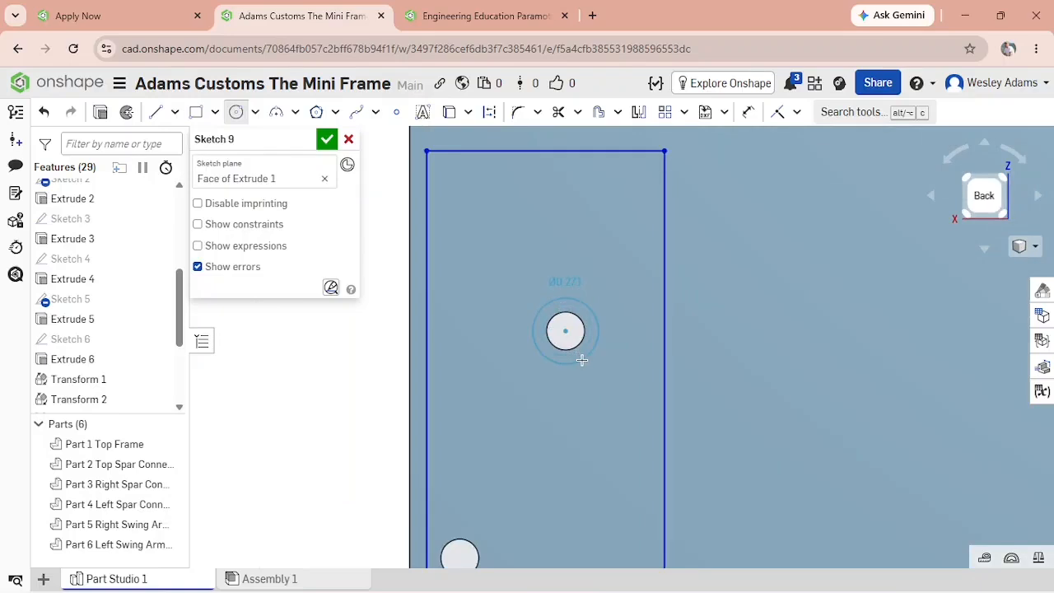
pyautogui.click(599, 330)
pyautogui.click(749, 112)
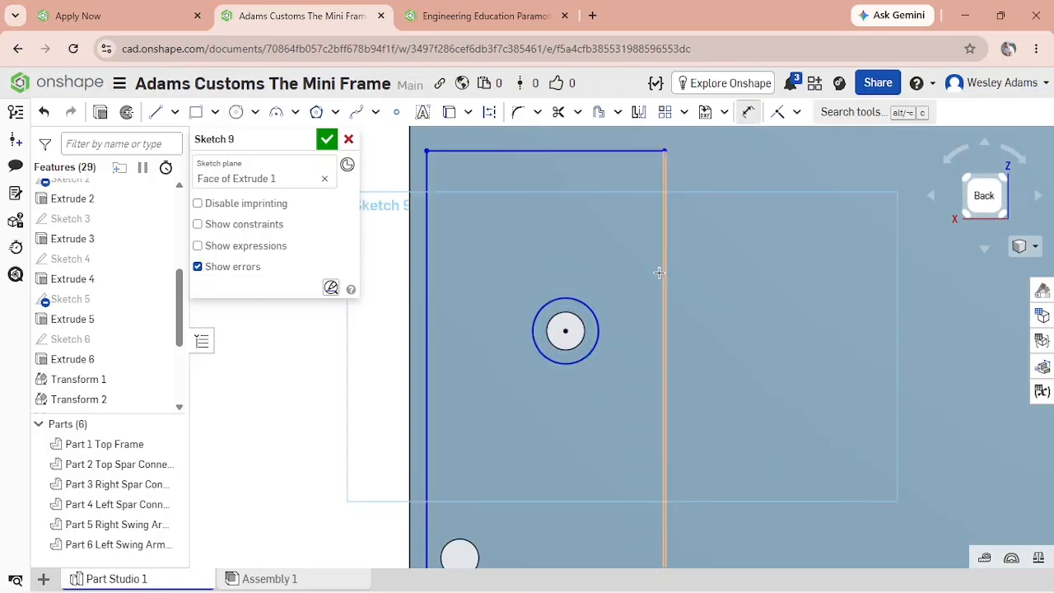
pyautogui.click(589, 305)
pyautogui.click(577, 256)
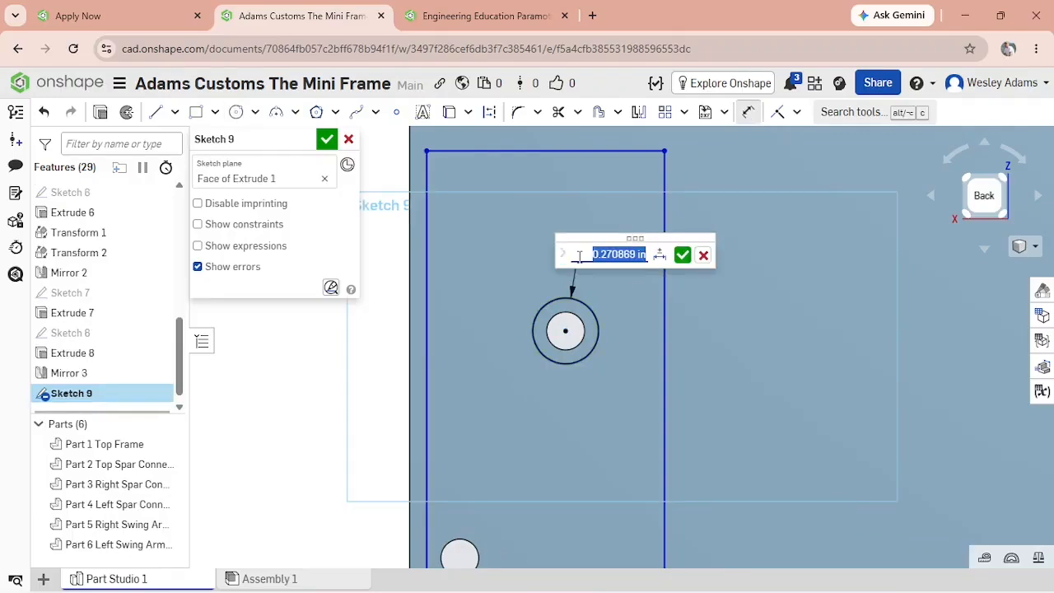
pyautogui.press('BackSpace')
pyautogui.press('Return')
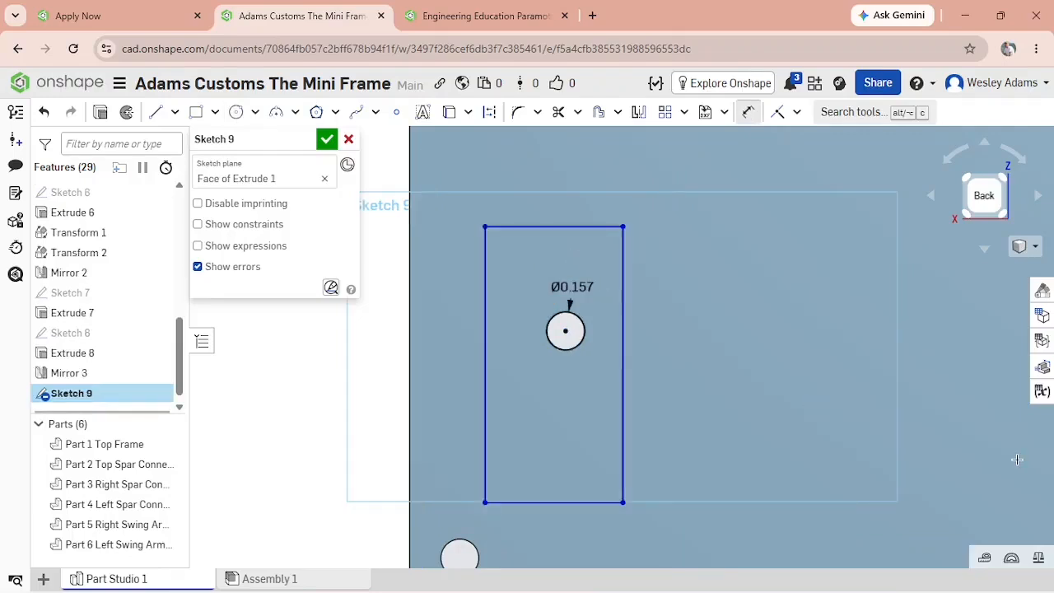
# Stretch the rectangle's outer lower corner towards the plate's corner so that it encloses both holes.
pyautogui.scroll(-3, 835, 422)
pyautogui.moveTo(864, 486); pyautogui.dragTo(850, 337, button='middle')
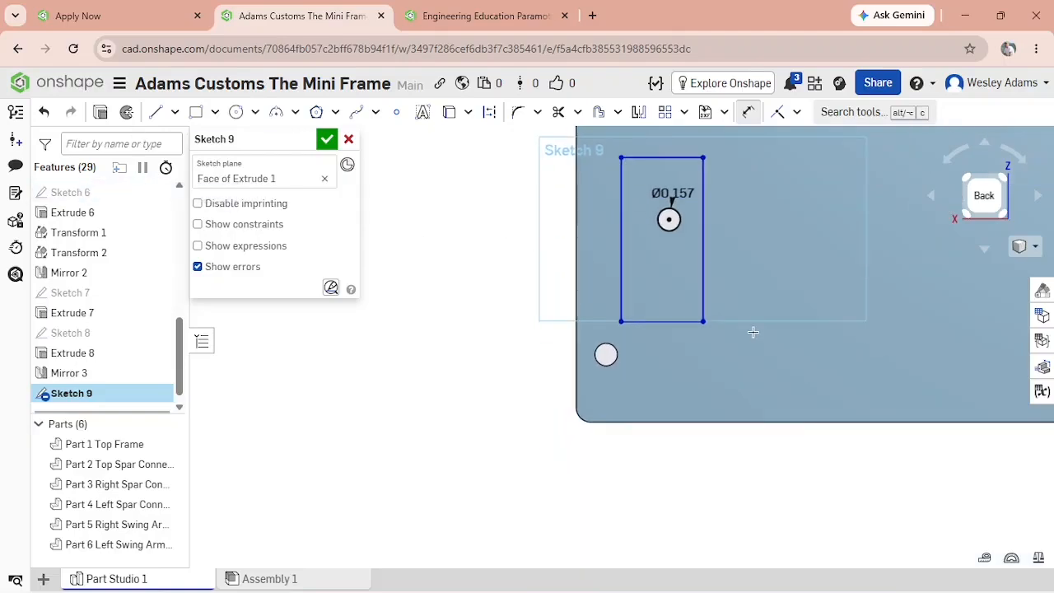
pyautogui.click(747, 111)
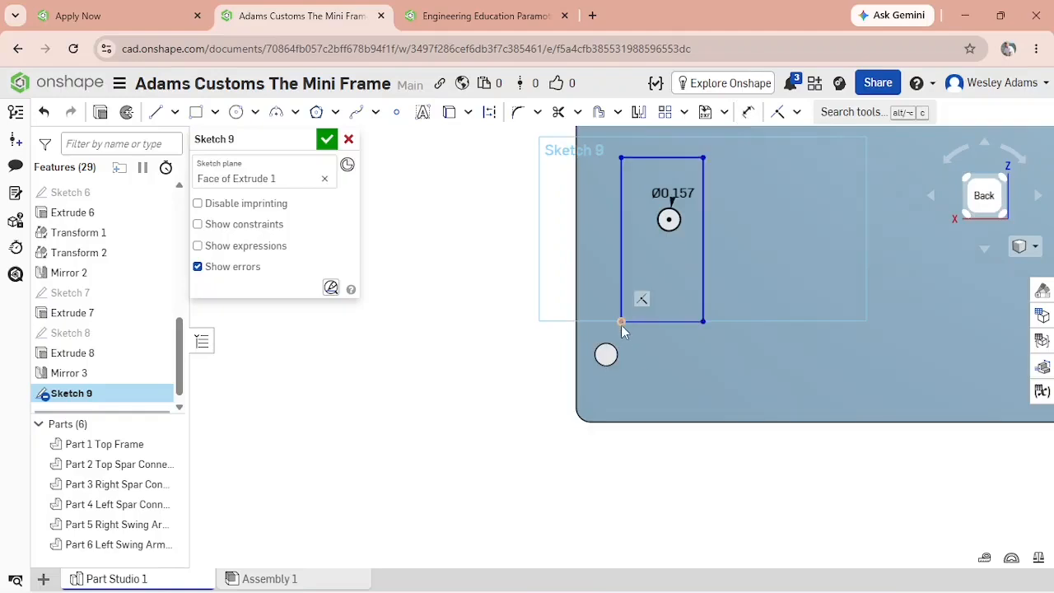
pyautogui.moveTo(621, 322); pyautogui.dragTo(586, 394)
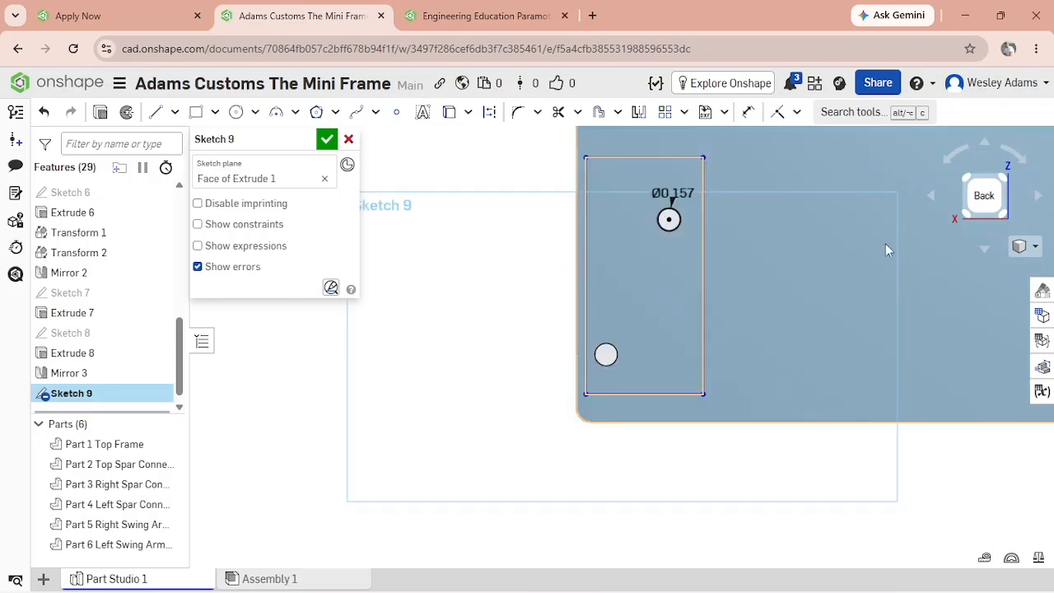
# Draw a circle centred on the lower corner hole and dimension its diameter to 0.157 in.
pyautogui.click(238, 115)
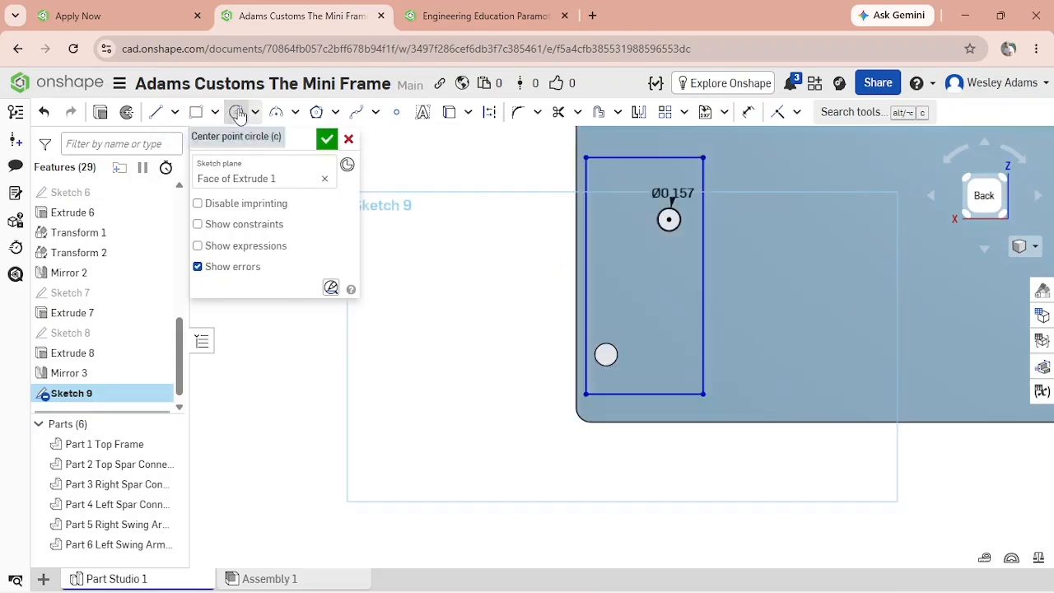
pyautogui.click(606, 354)
pyautogui.click(619, 367)
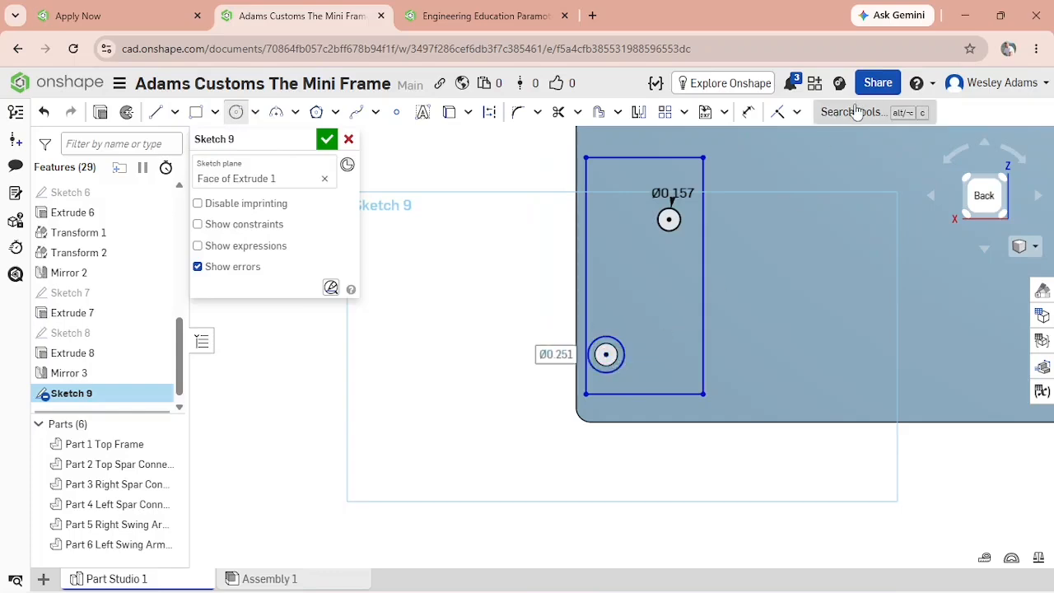
pyautogui.click(747, 112)
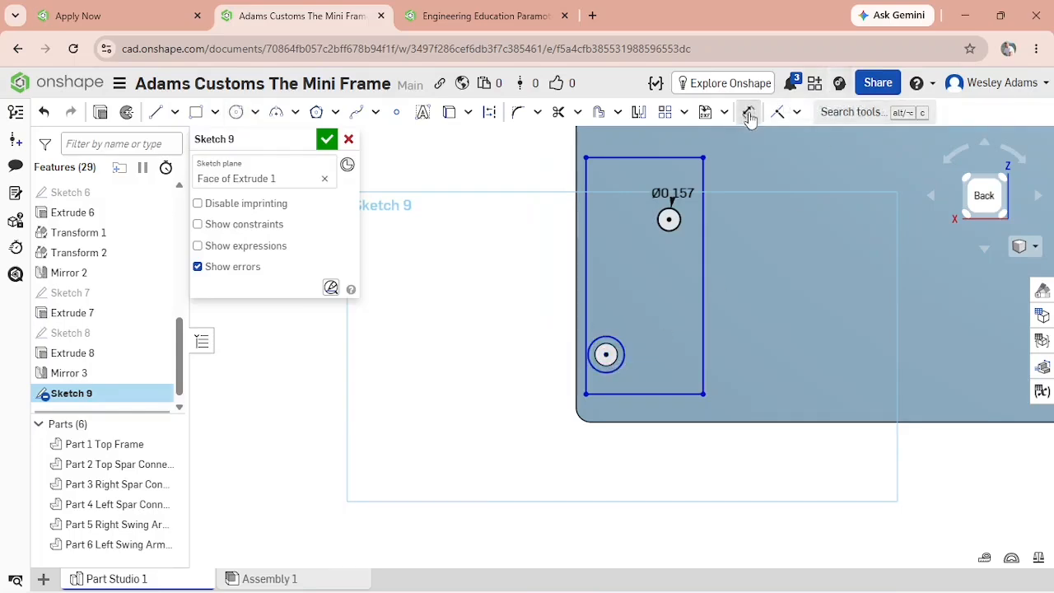
pyautogui.click(625, 363)
pyautogui.click(651, 309)
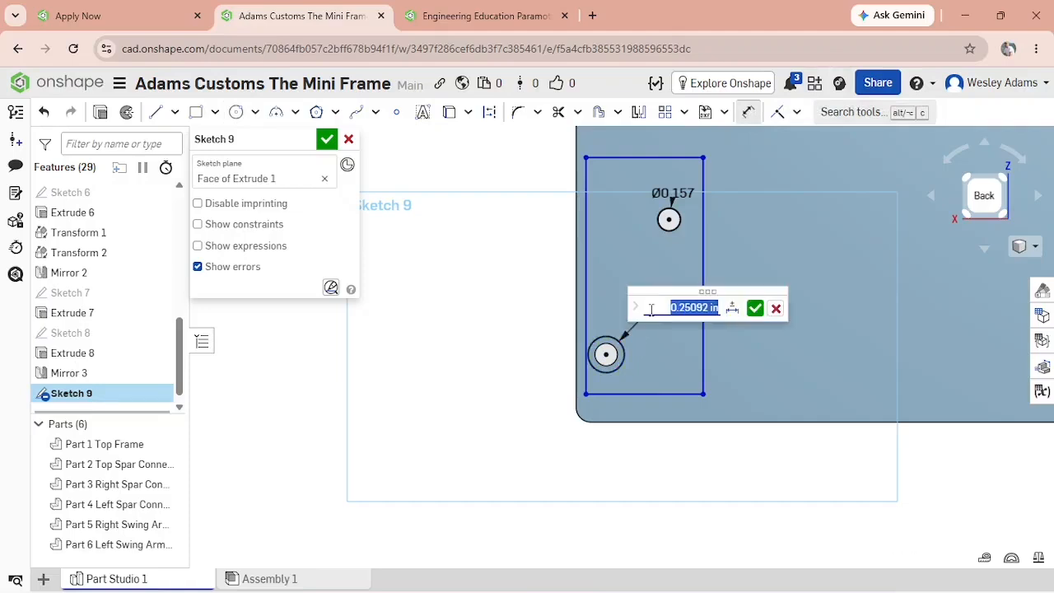
pyautogui.press('BackSpace')
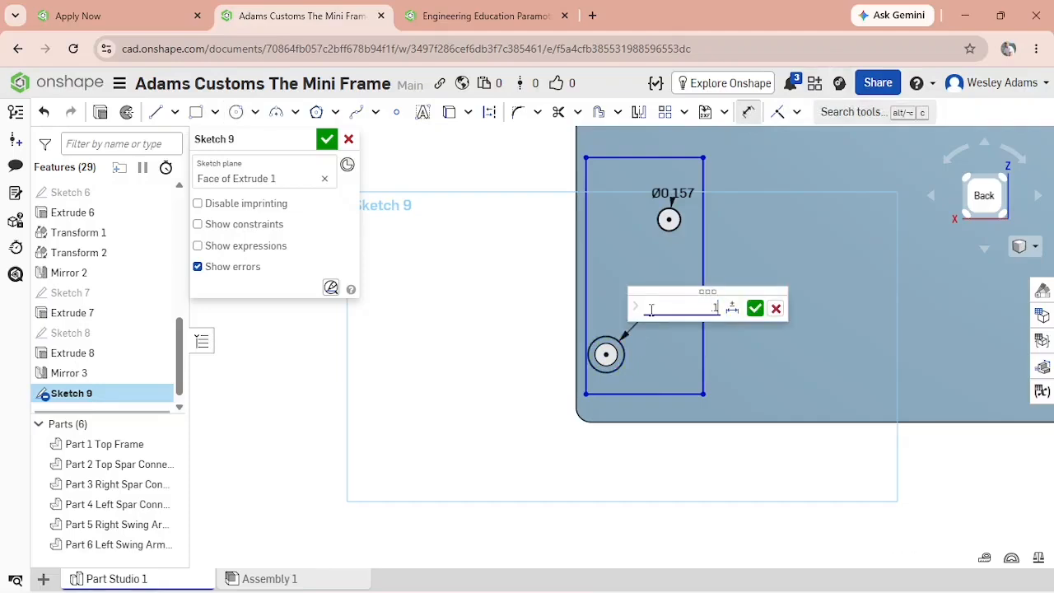
pyautogui.write('.157')
pyautogui.press('Return')
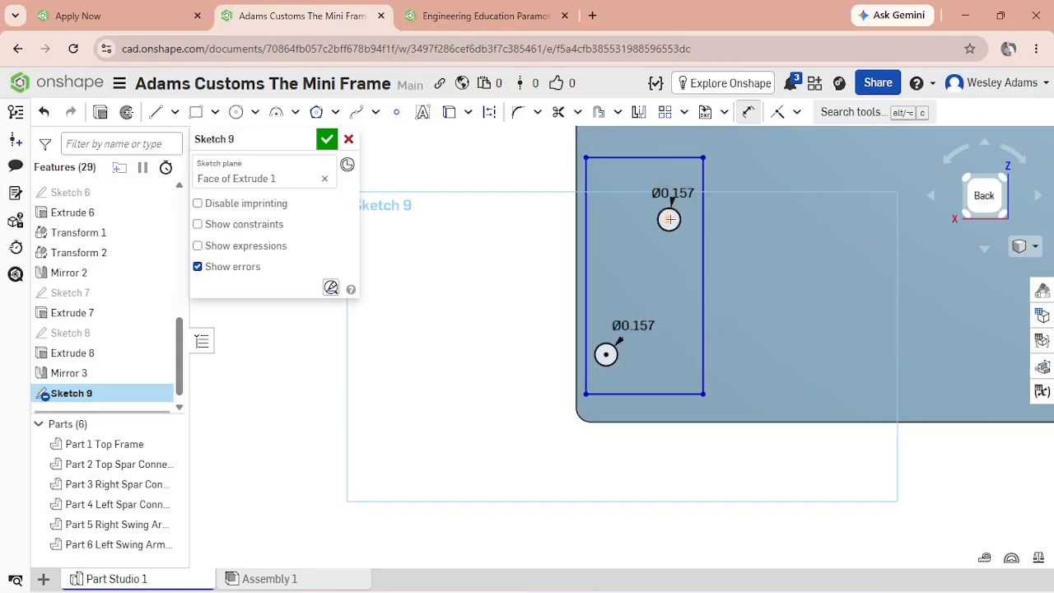
# Dimension the upper hole's centre 0.157 in from the top edge of the blue rectangle.
pyautogui.press('d')
pyautogui.click(668, 219)
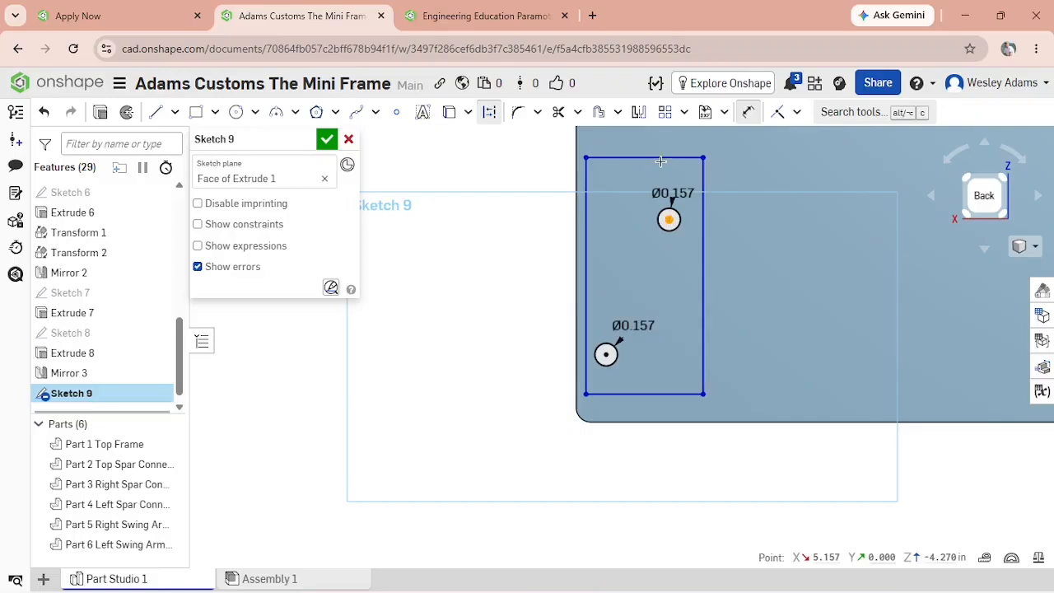
pyautogui.click(664, 157)
pyautogui.click(781, 169)
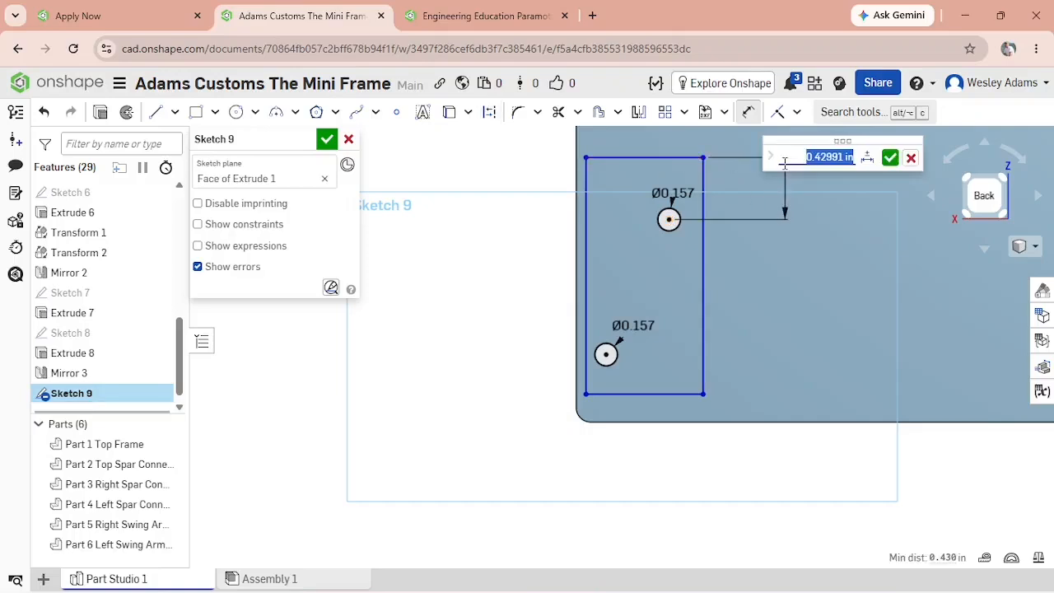
pyautogui.press('BackSpace')
pyautogui.write('.15')
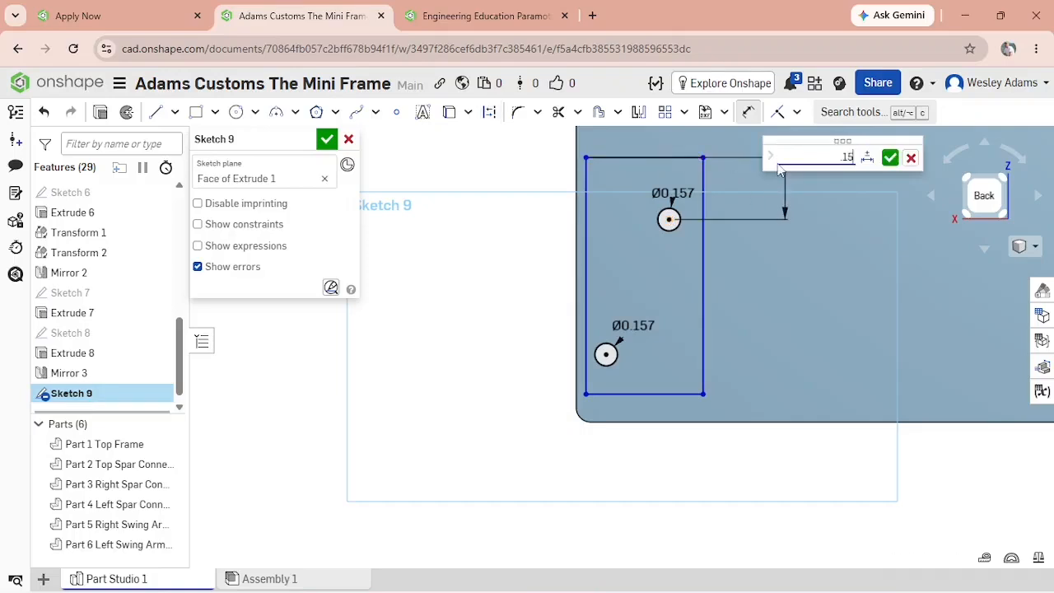
pyautogui.write('7')
pyautogui.press('Return')
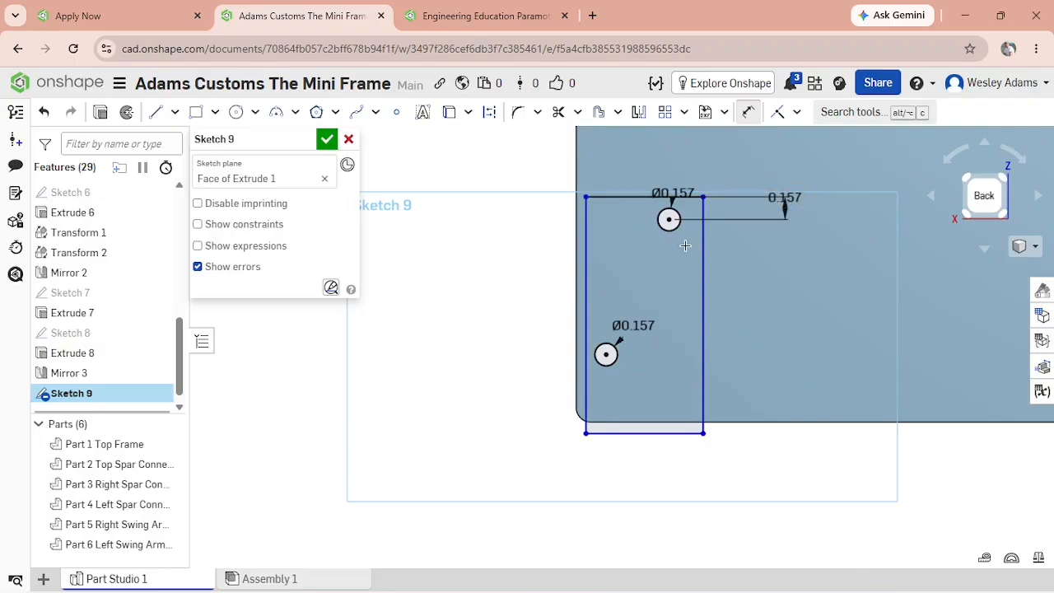
# Dimension the upper hole's centre 0.157 in from the rectangle's right edge.
pyautogui.press('d')
pyautogui.click(669, 219)
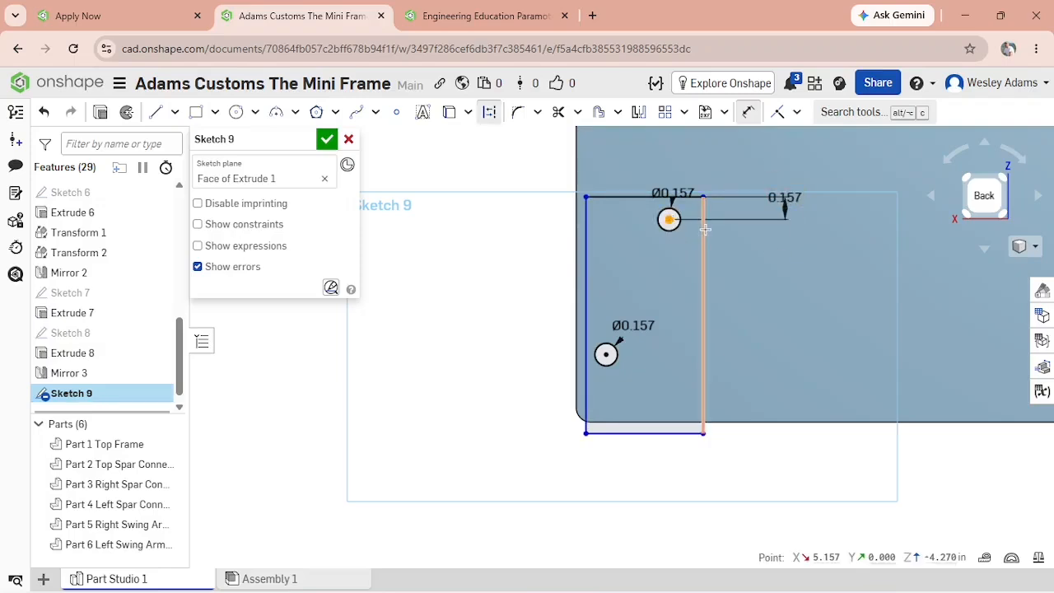
pyautogui.click(705, 230)
pyautogui.click(776, 268)
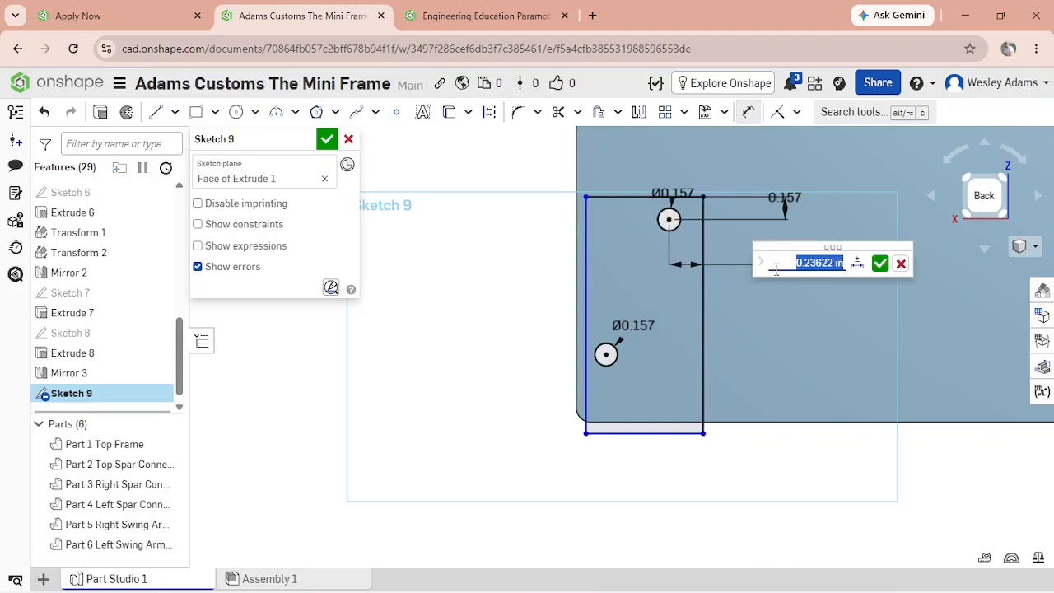
pyautogui.press('BackSpace')
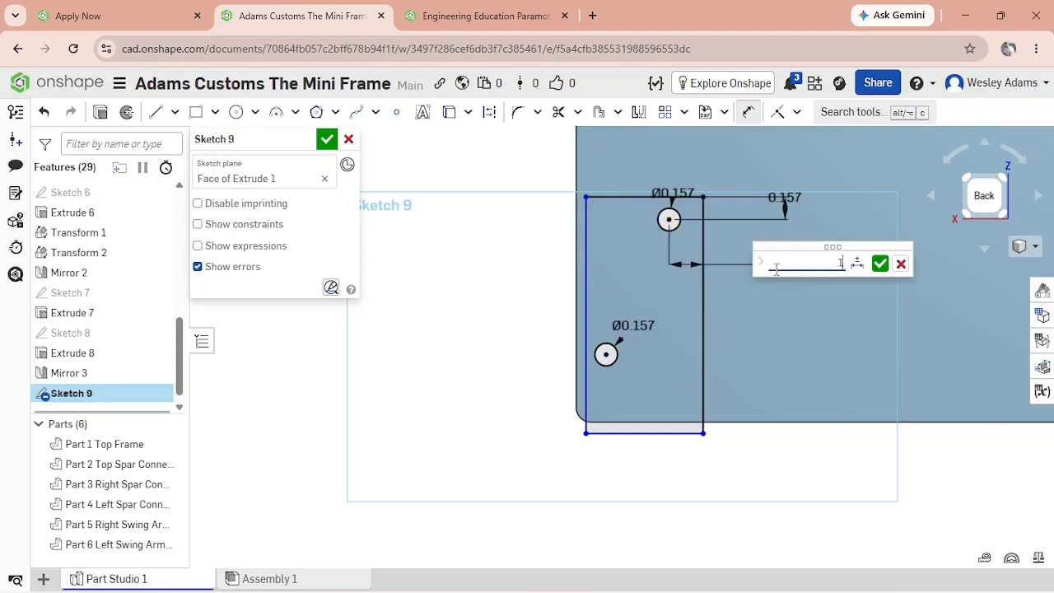
pyautogui.write('.157')
pyautogui.press('Return')
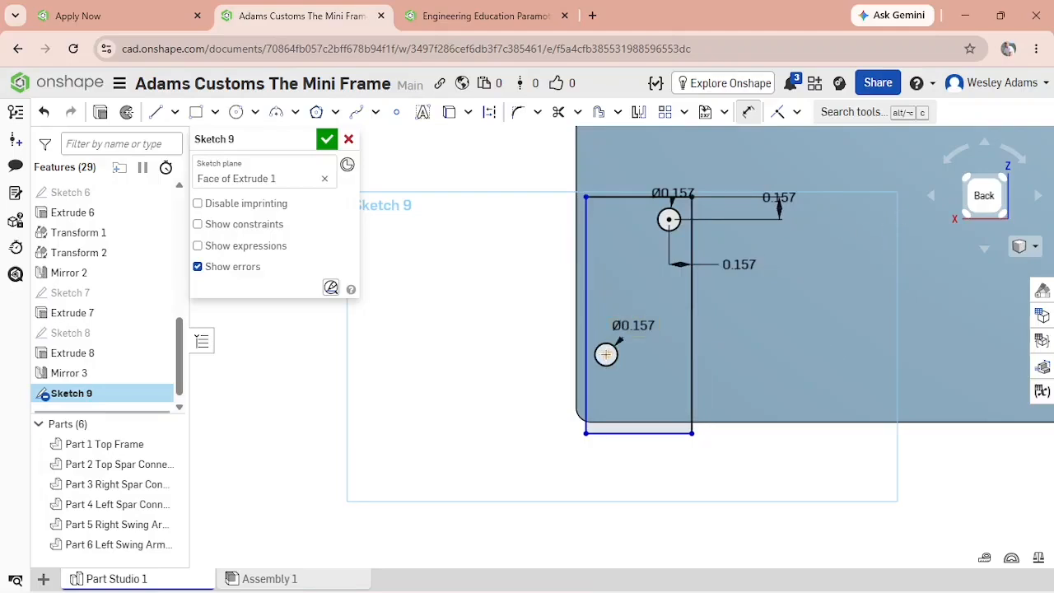
# Dimension the lower hole's centre 0.157 in from the rectangle's left edge and move the rectangle's bottom edge up to the plate's lower edge.
pyautogui.click(605, 354)
pyautogui.click(586, 354)
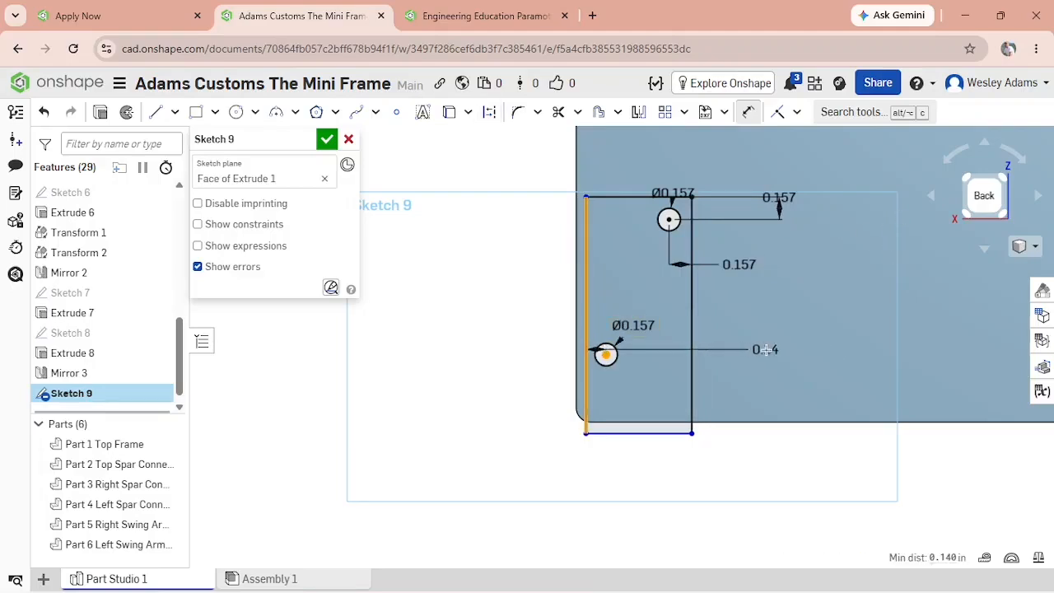
pyautogui.click(415, 368)
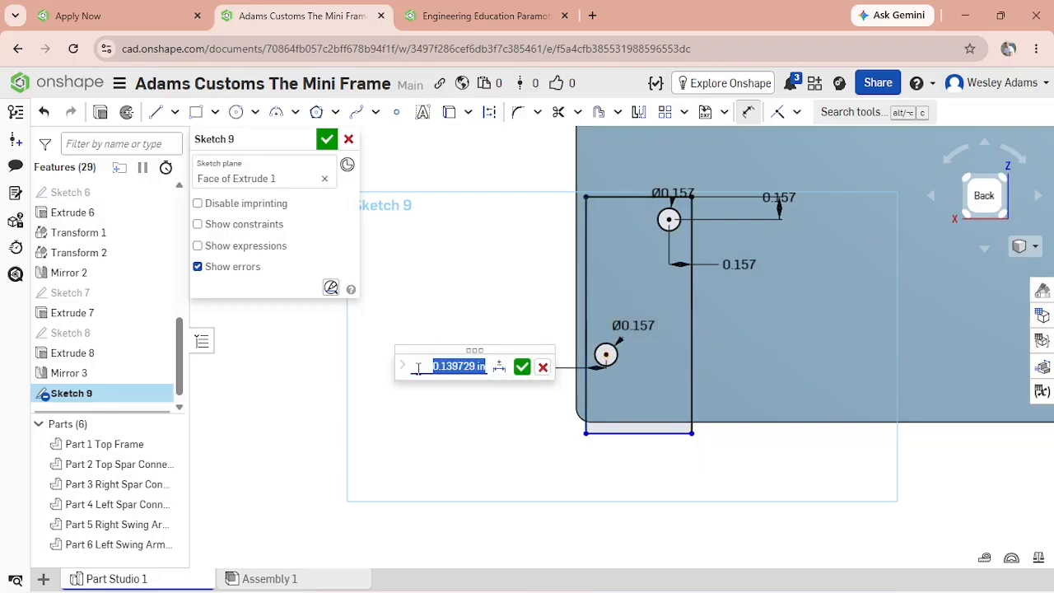
pyautogui.write('.157')
pyautogui.press('Return')
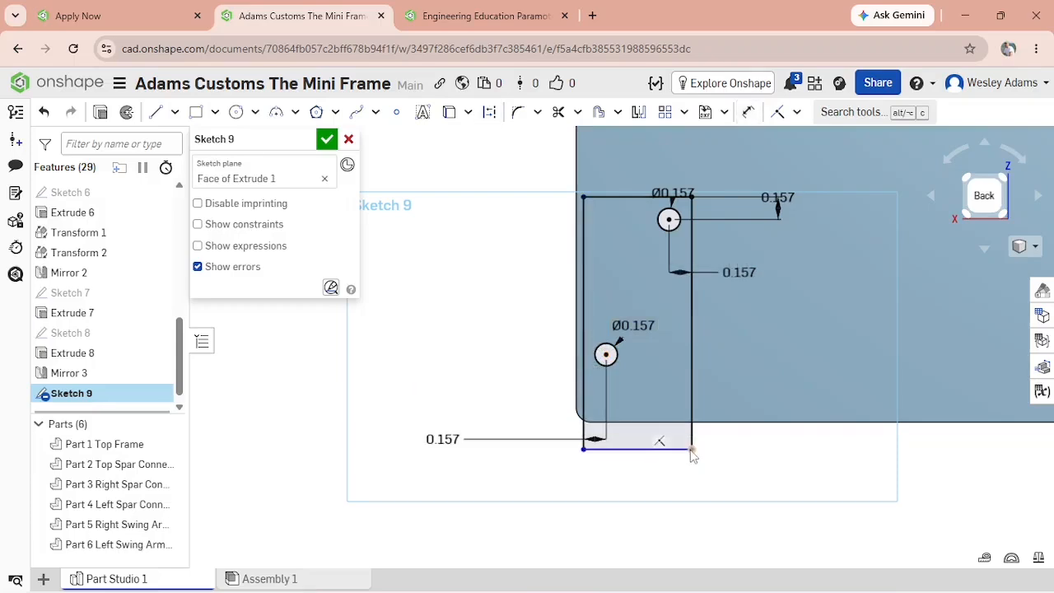
pyautogui.moveTo(691, 449); pyautogui.dragTo(694, 412)
pyautogui.moveTo(696, 418); pyautogui.dragTo(700, 430)
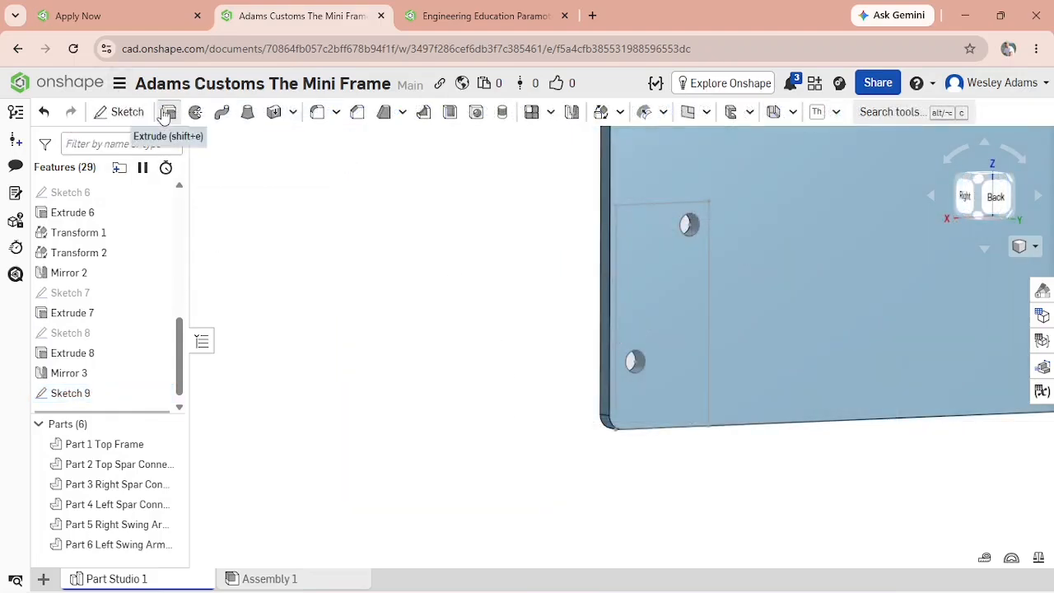
# Extrude all of Sketch 9 from the plate to a blind depth of 1.25 in.
pyautogui.click(167, 113)
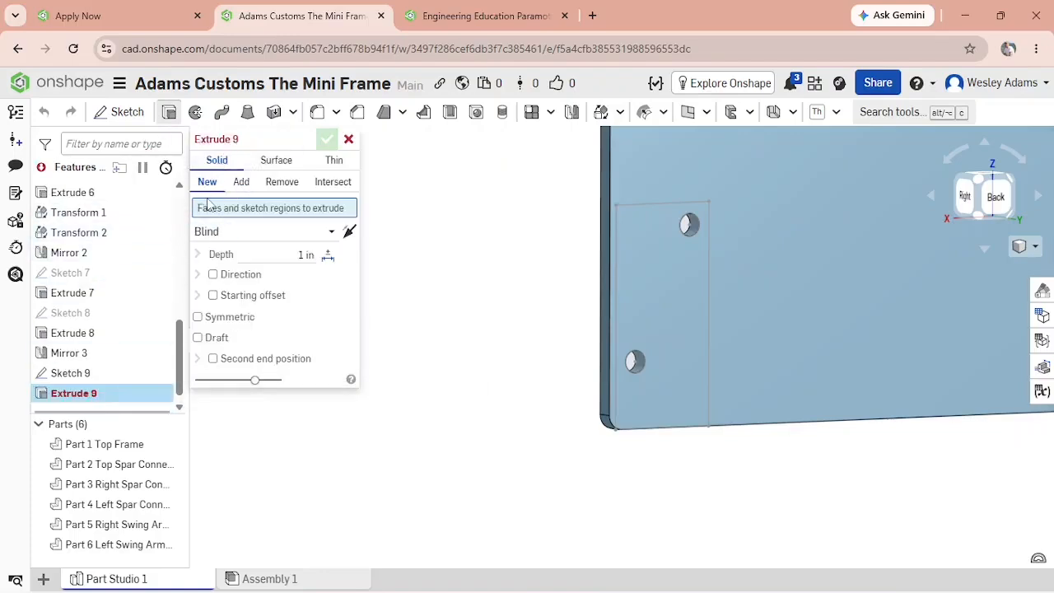
pyautogui.click(149, 373)
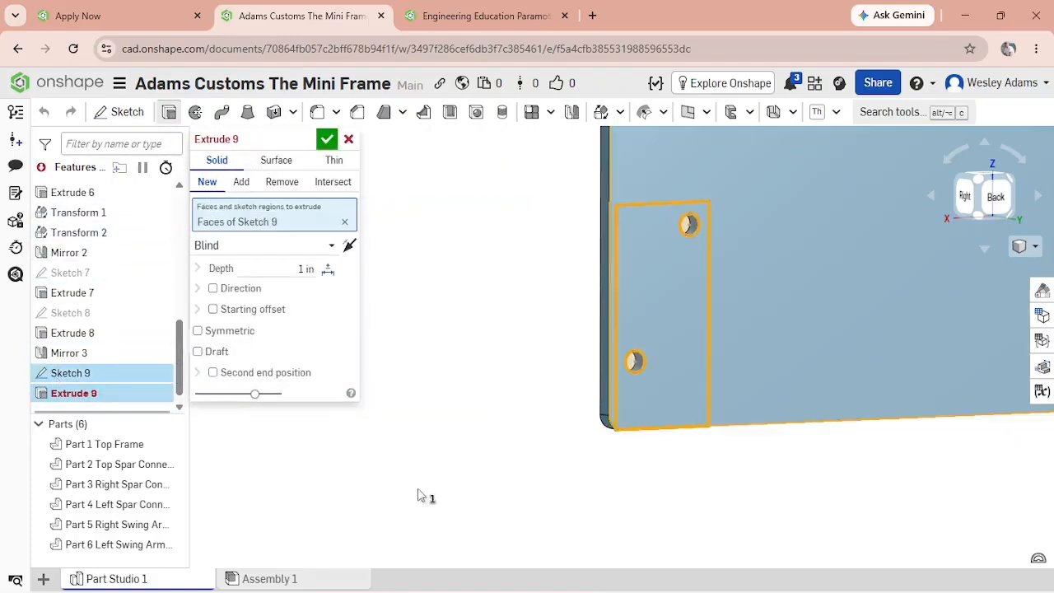
pyautogui.click(284, 267)
pyautogui.write('1.25')
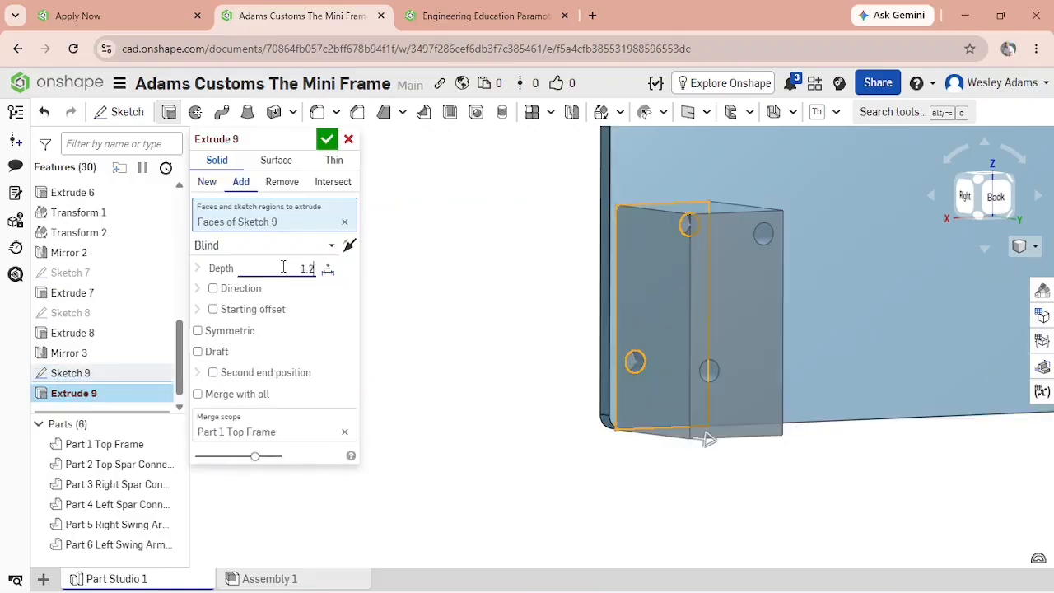
pyautogui.press('Return')
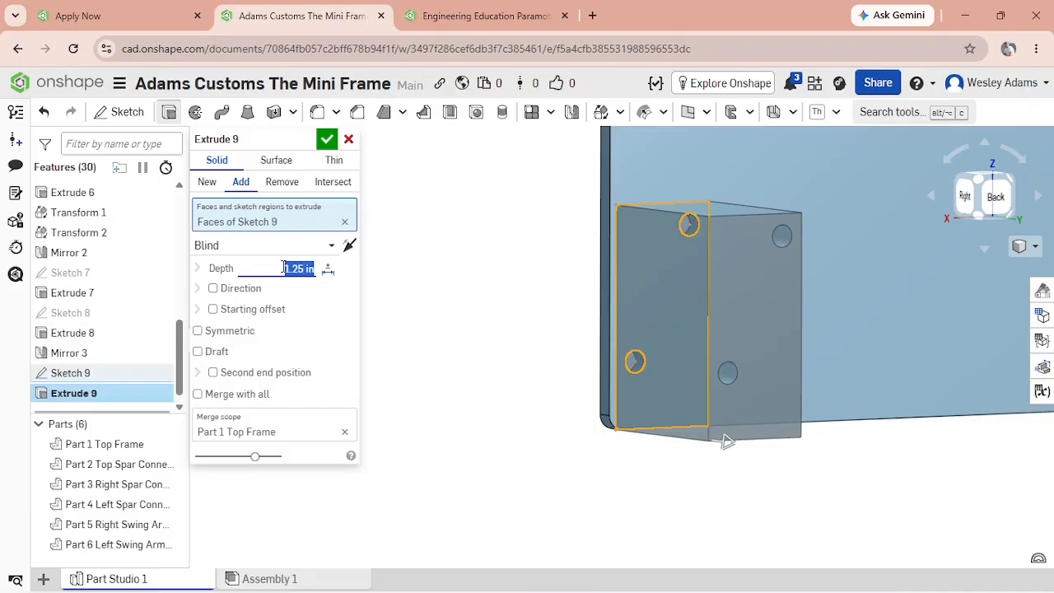
pyautogui.click(326, 142)
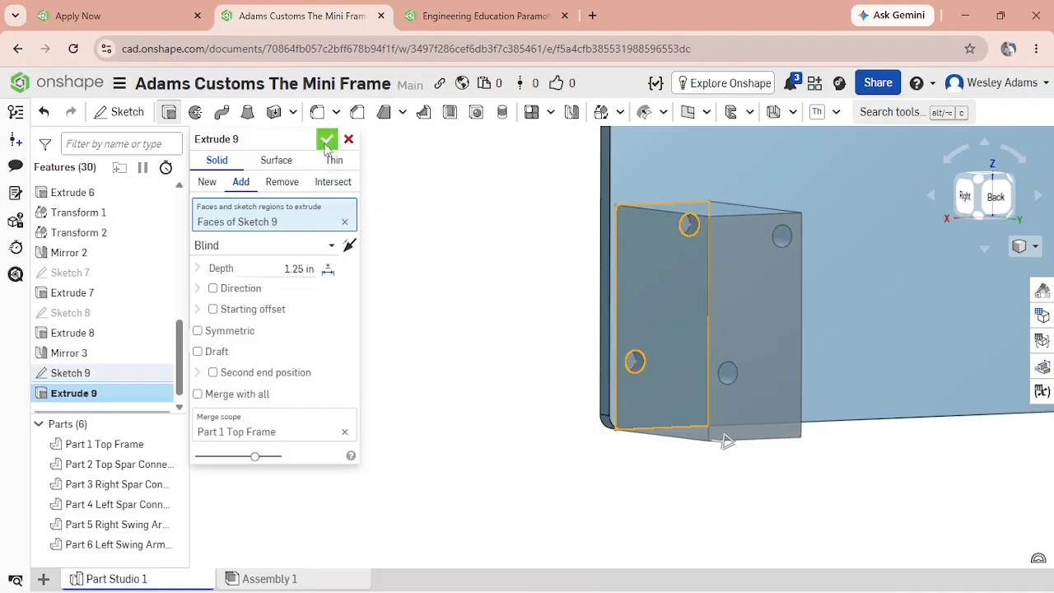
# Edit Extrude 9 so the block is created as a new part instead of being added to the top frame.
pyautogui.moveTo(401, 336); pyautogui.dragTo(346, 350, button='right')
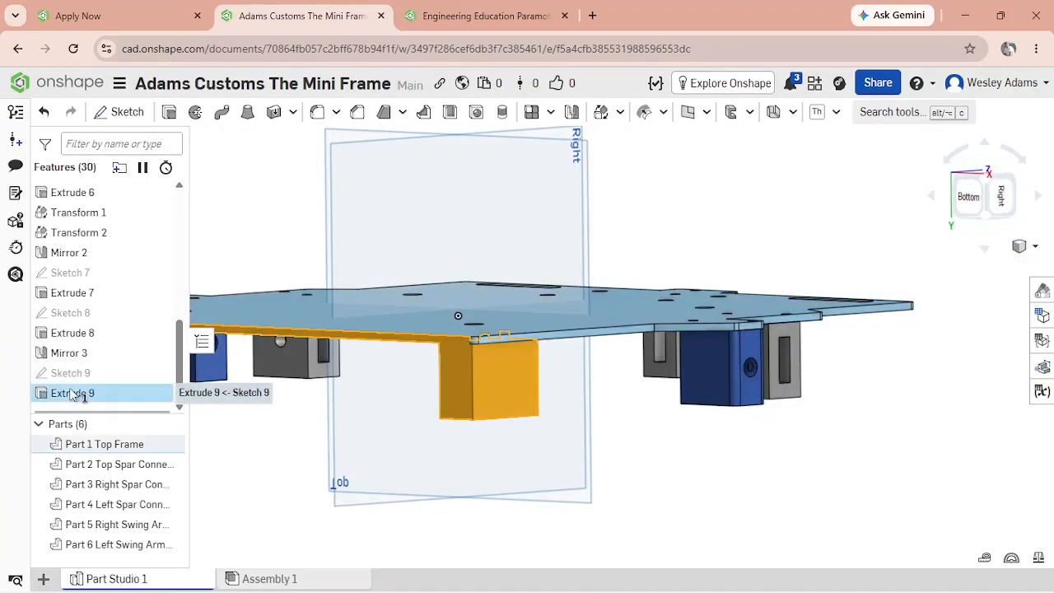
pyautogui.doubleClick(76, 394)
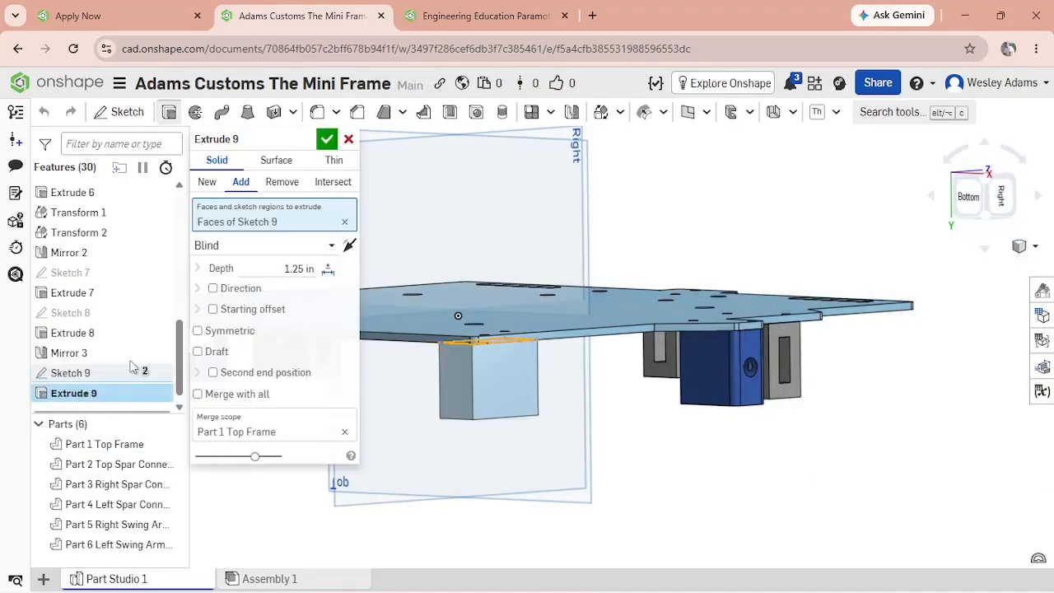
pyautogui.click(208, 182)
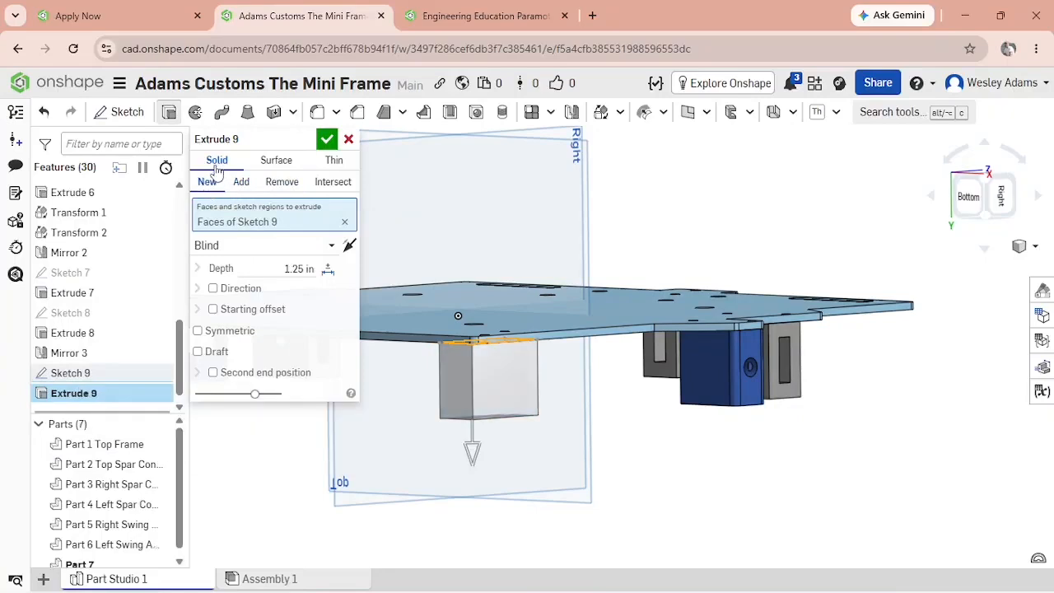
pyautogui.click(323, 142)
# Start a sketch on the new block's side face in the Bottom view and draw a rectangle about 0.35 by 0.95 in inside it.
pyautogui.moveTo(271, 423); pyautogui.dragTo(247, 556, button='right')
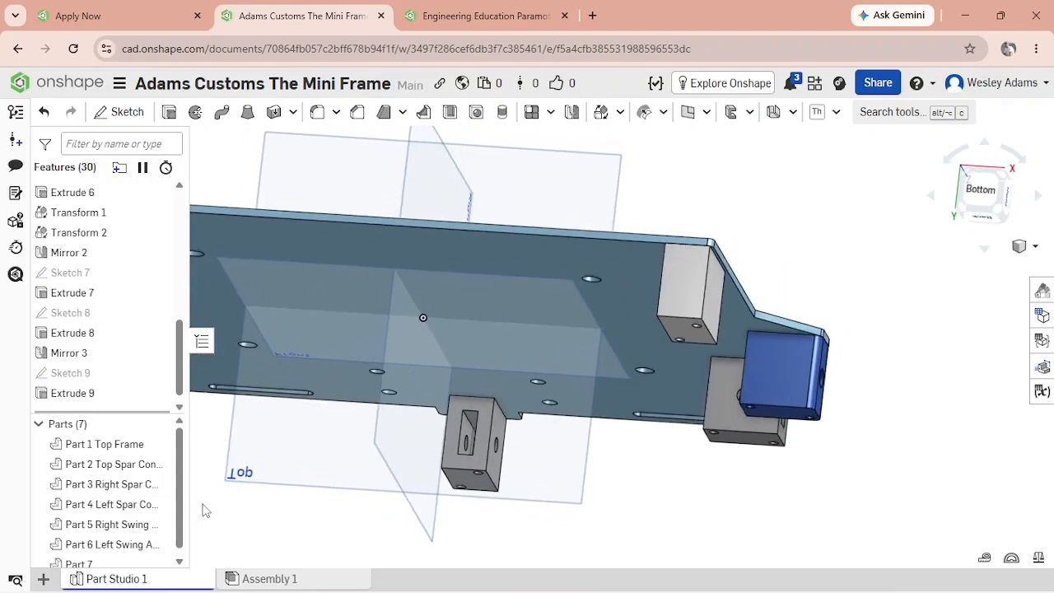
pyautogui.scroll(-1, 185, 513)
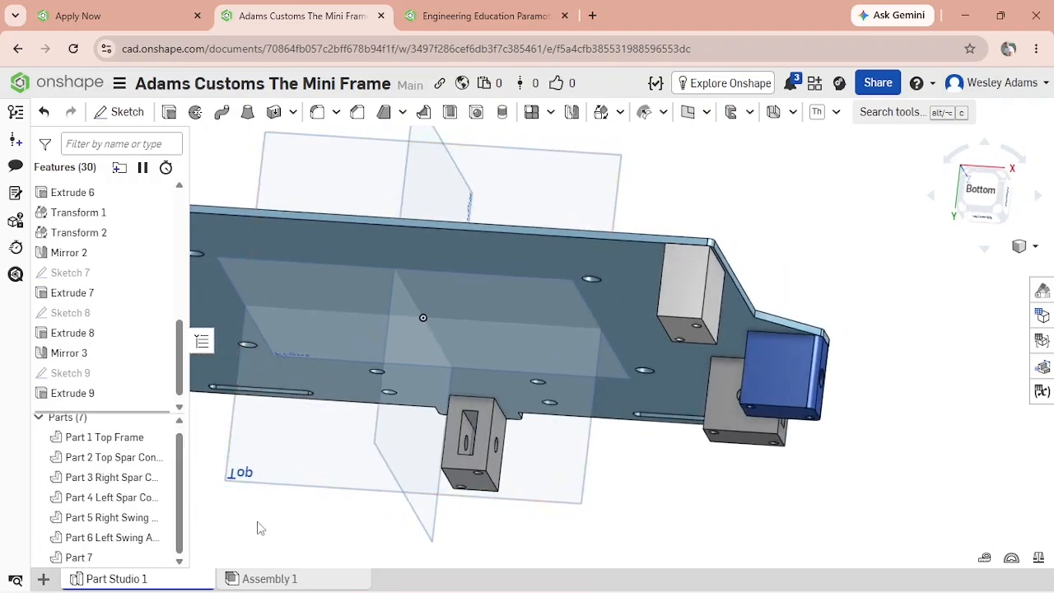
pyautogui.moveTo(256, 524); pyautogui.dragTo(270, 531, button='right')
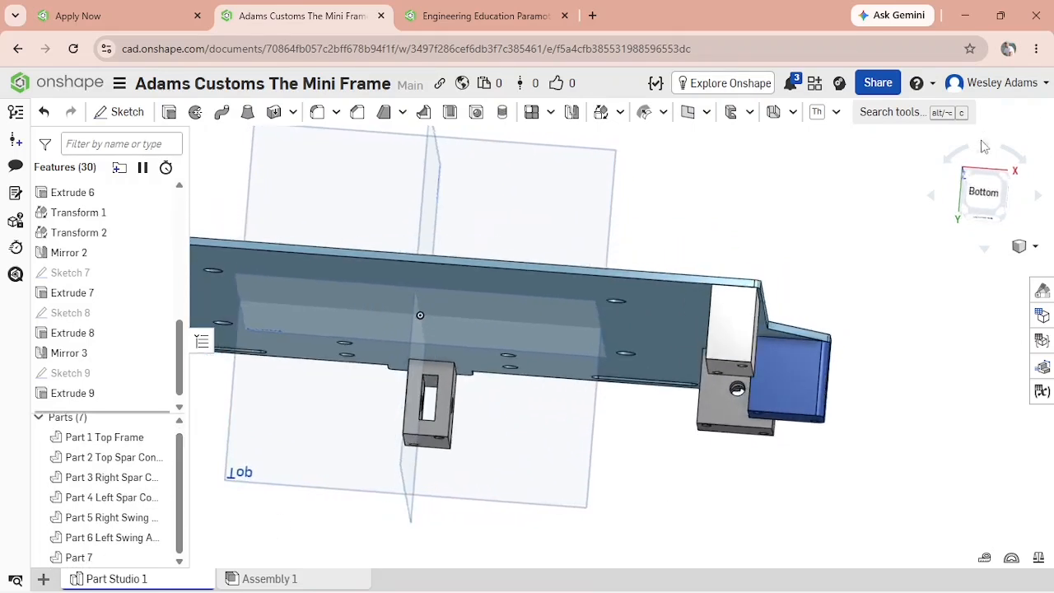
pyautogui.click(983, 193)
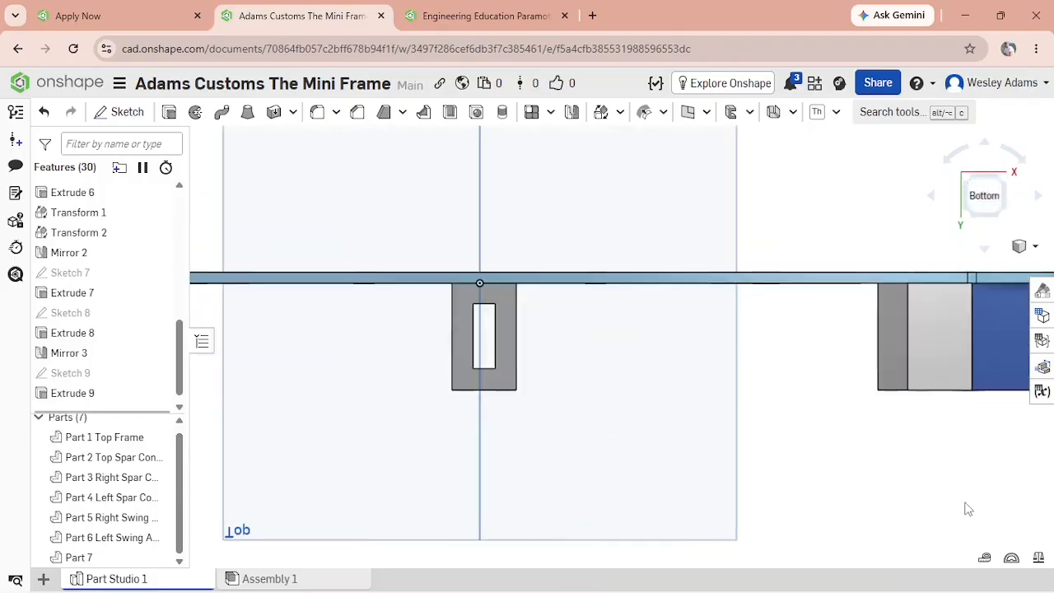
pyautogui.scroll(3, 923, 498)
pyautogui.scroll(1, 874, 395)
pyautogui.moveTo(782, 399); pyautogui.dragTo(318, 392, button='middle')
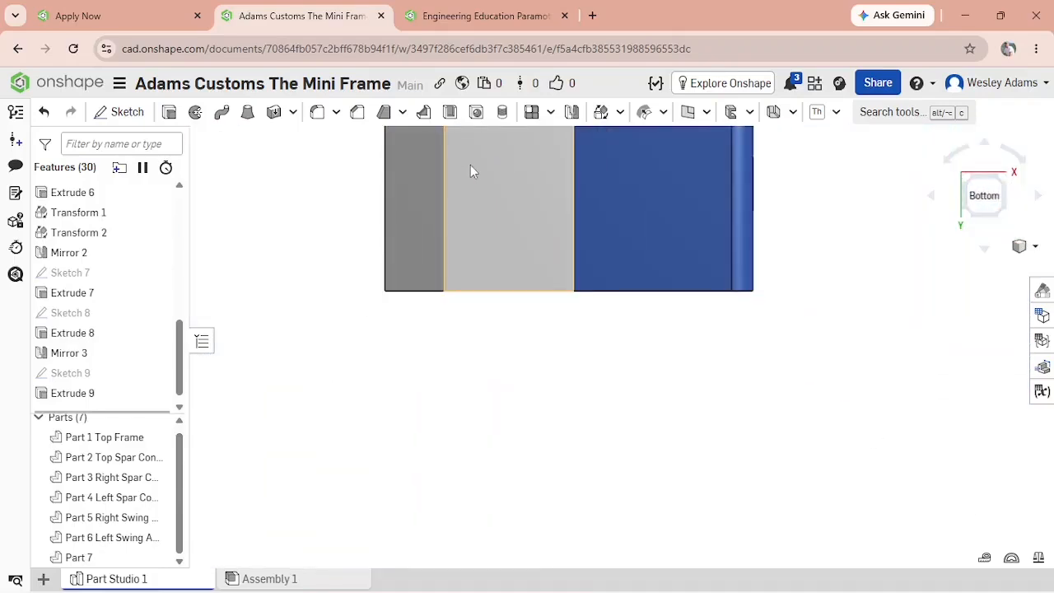
pyautogui.click(473, 169)
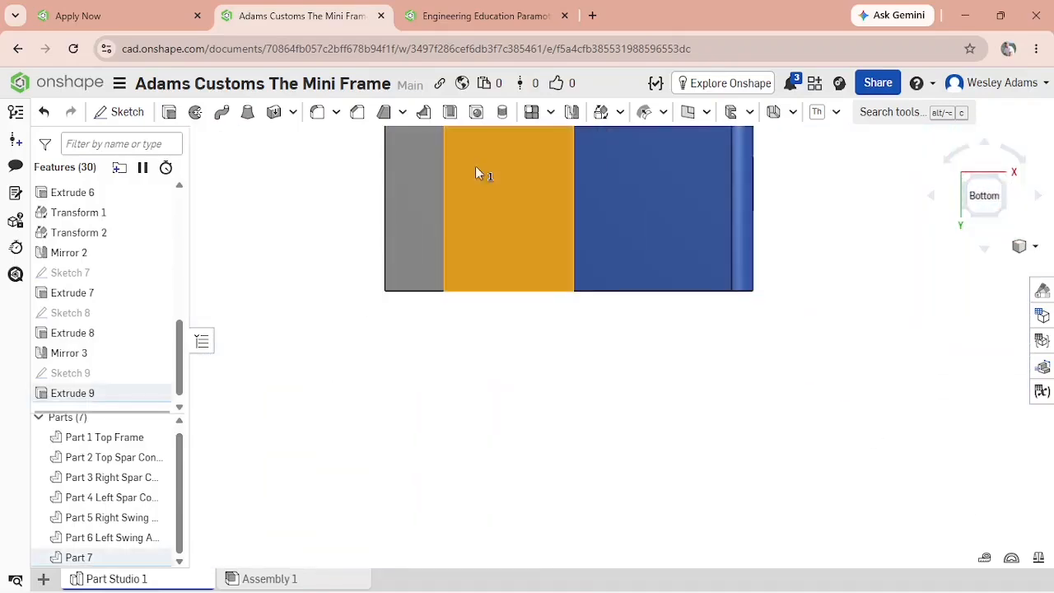
pyautogui.click(118, 115)
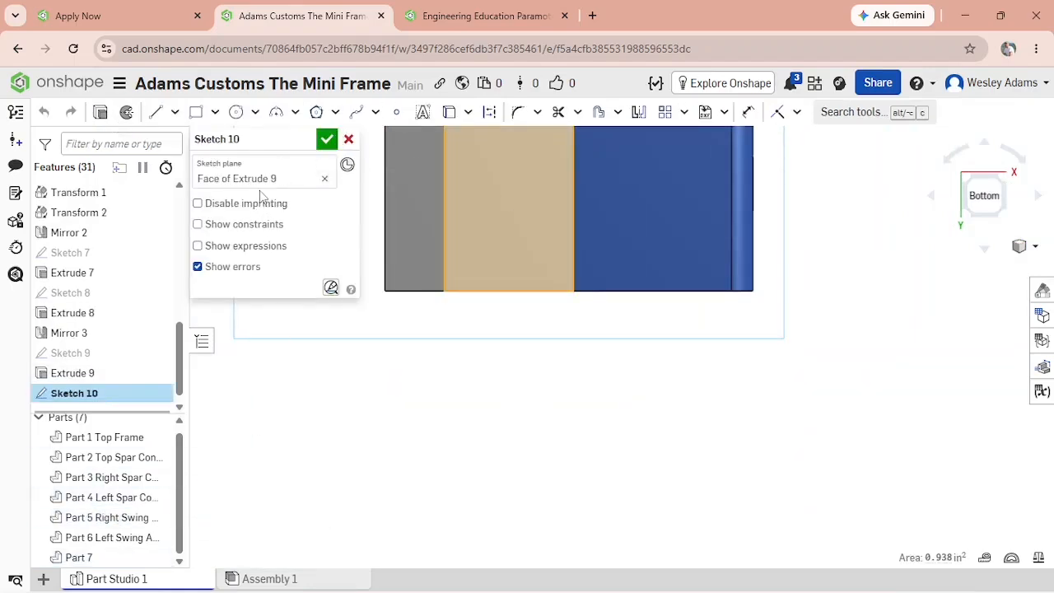
pyautogui.click(195, 113)
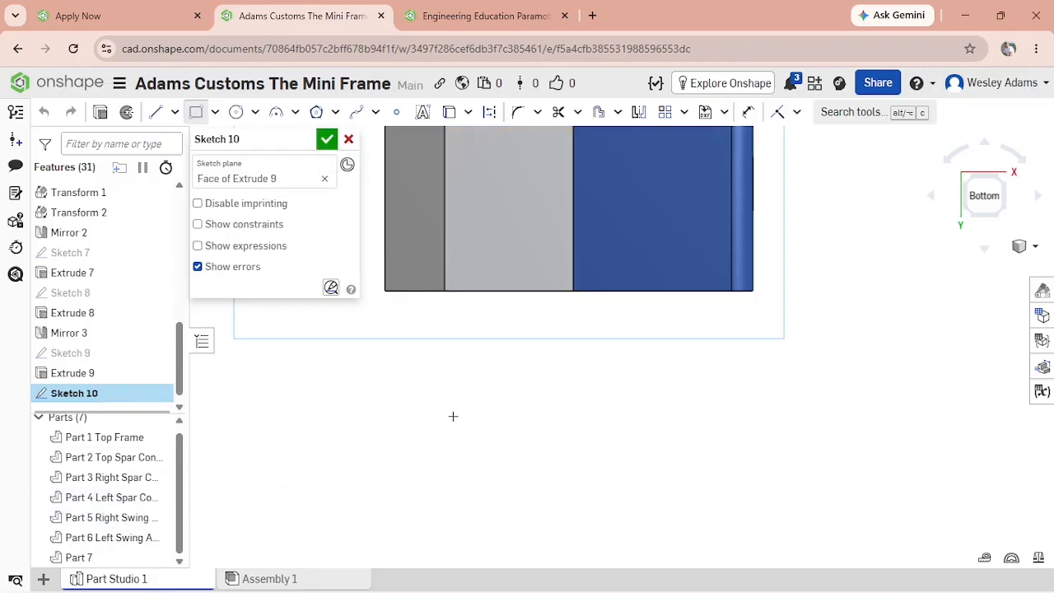
pyautogui.moveTo(453, 415); pyautogui.dragTo(463, 557, button='middle')
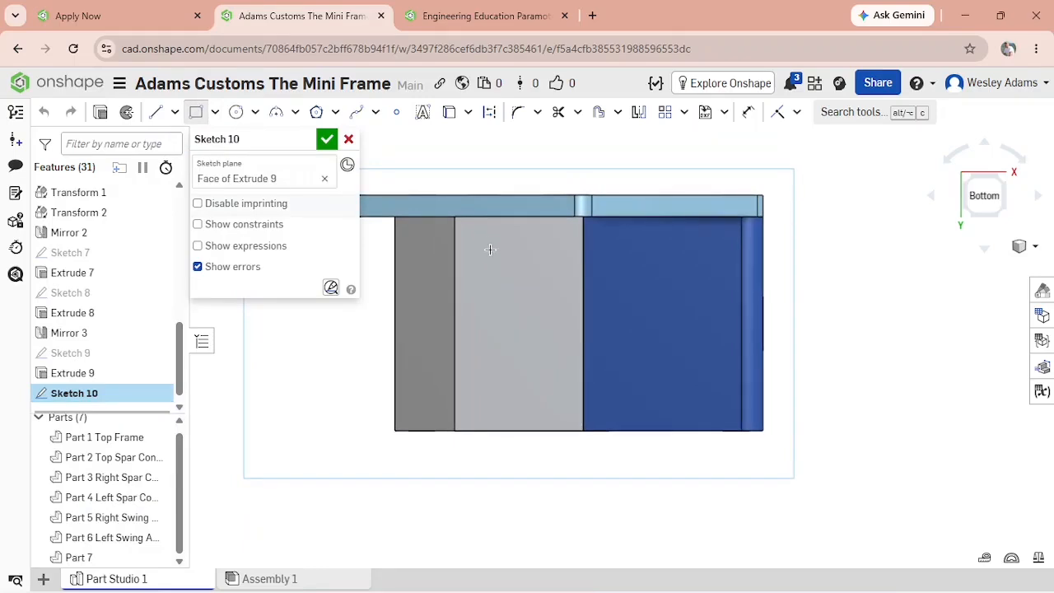
pyautogui.click(551, 410)
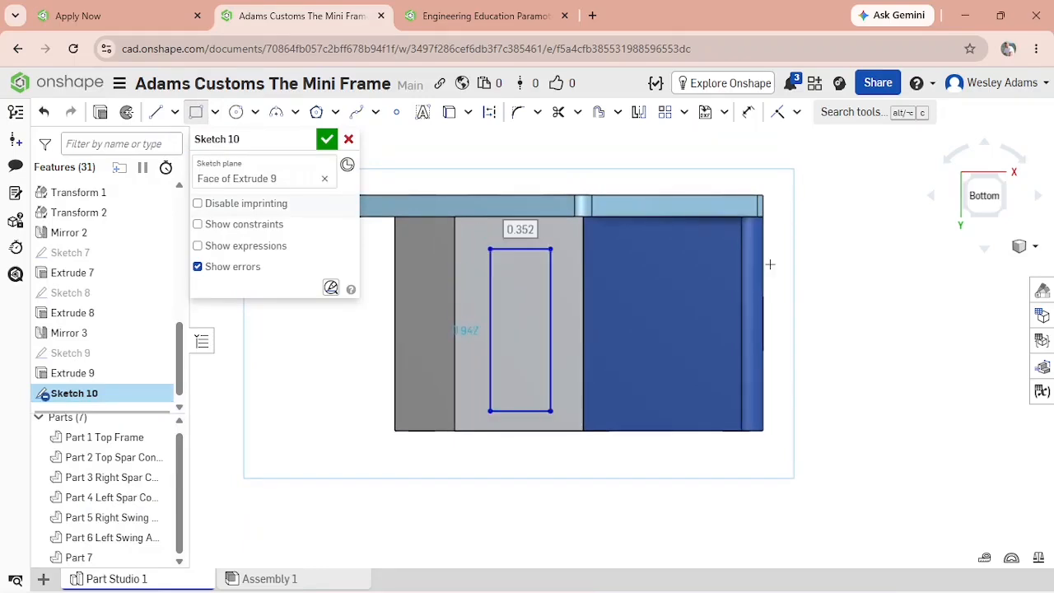
# Set the sketched rectangle's width to 0.26 in.
pyautogui.click(747, 112)
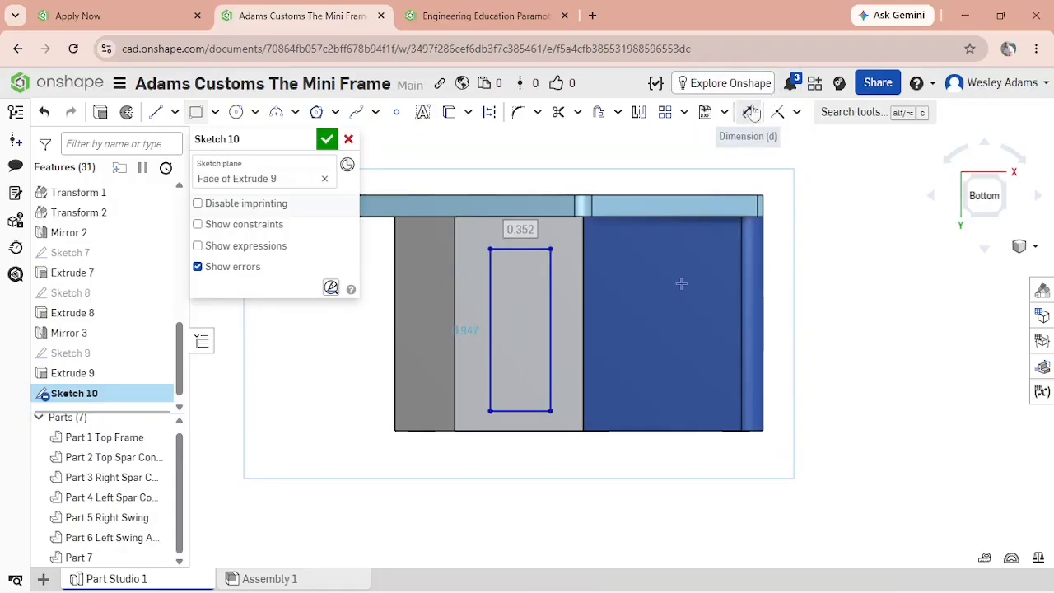
pyautogui.click(518, 410)
pyautogui.click(522, 487)
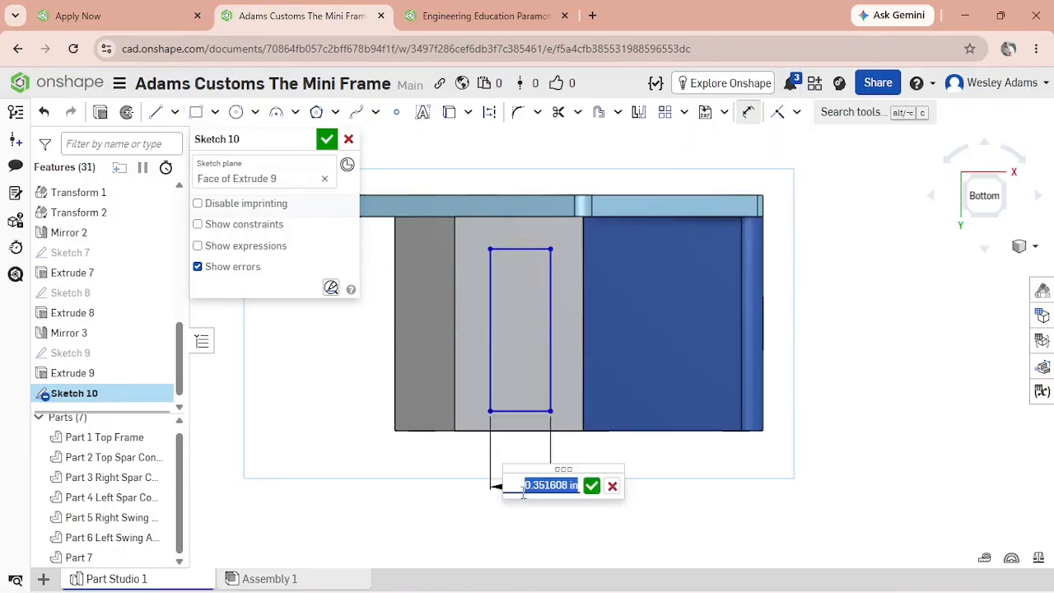
pyautogui.press('BackSpace')
pyautogui.write('.2')
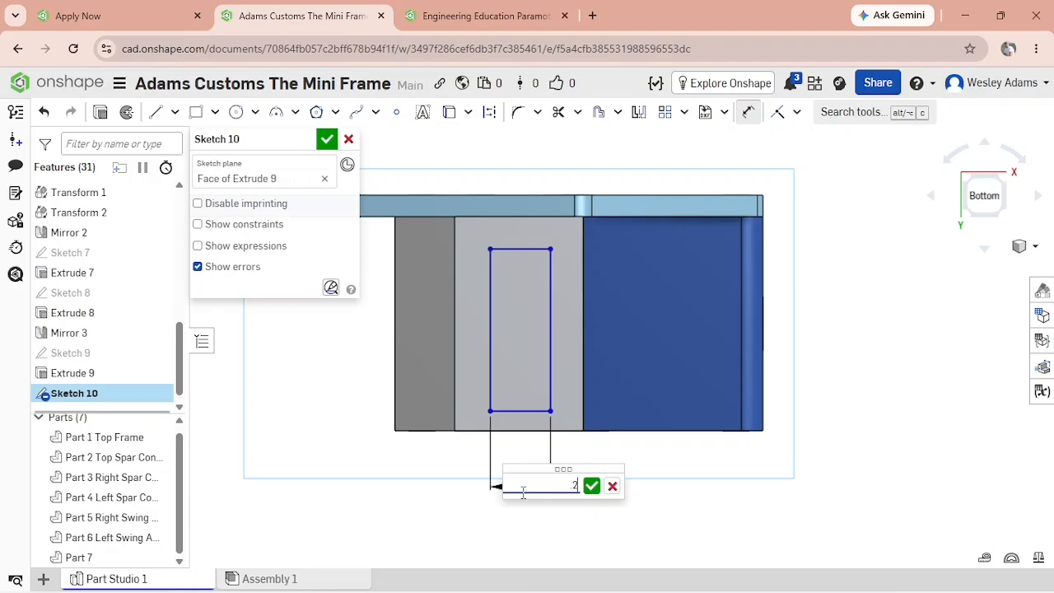
pyautogui.write('6')
pyautogui.press('Return')
# Set the sketched rectangle's height to 0.76 in.
pyautogui.click(542, 348)
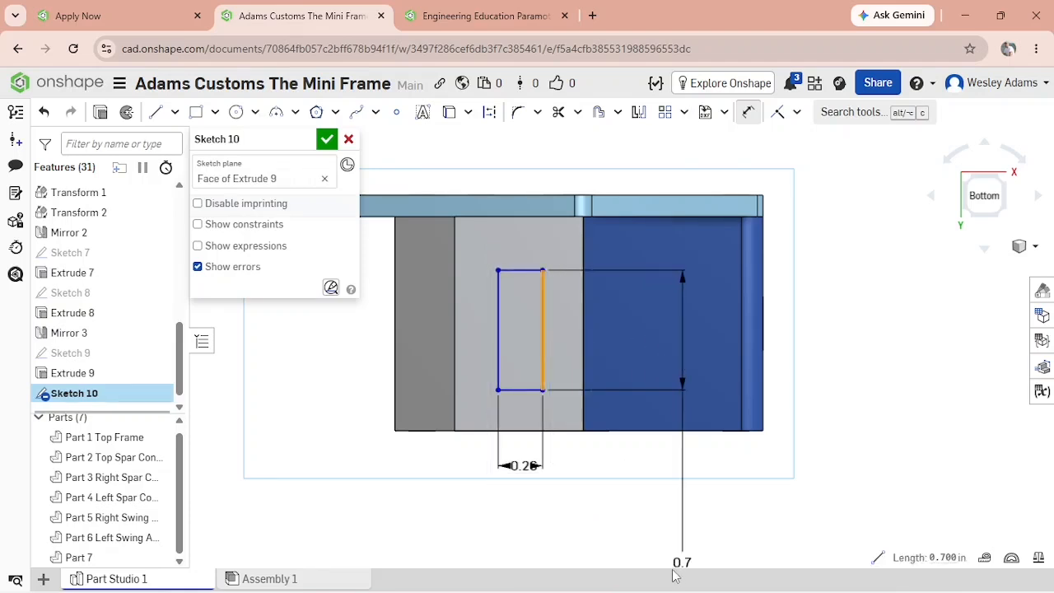
pyautogui.click(654, 539)
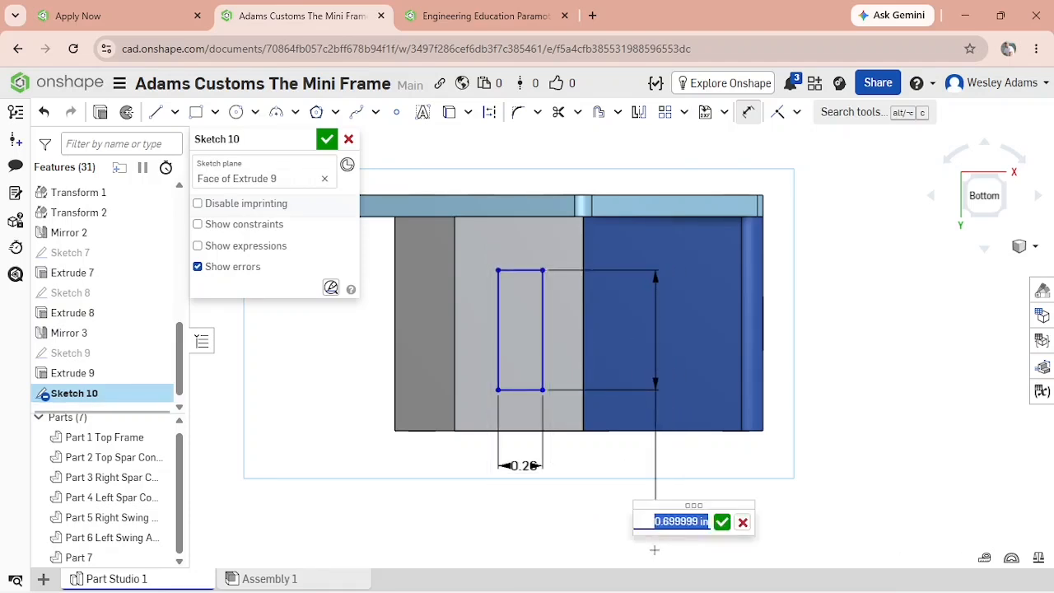
pyautogui.press('BackSpace')
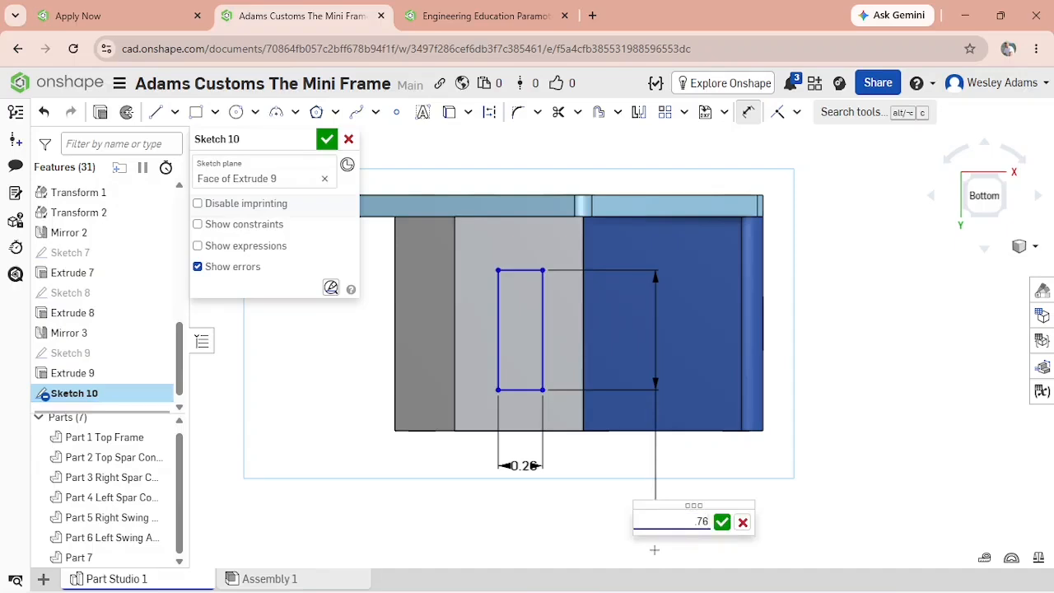
pyautogui.click(722, 522)
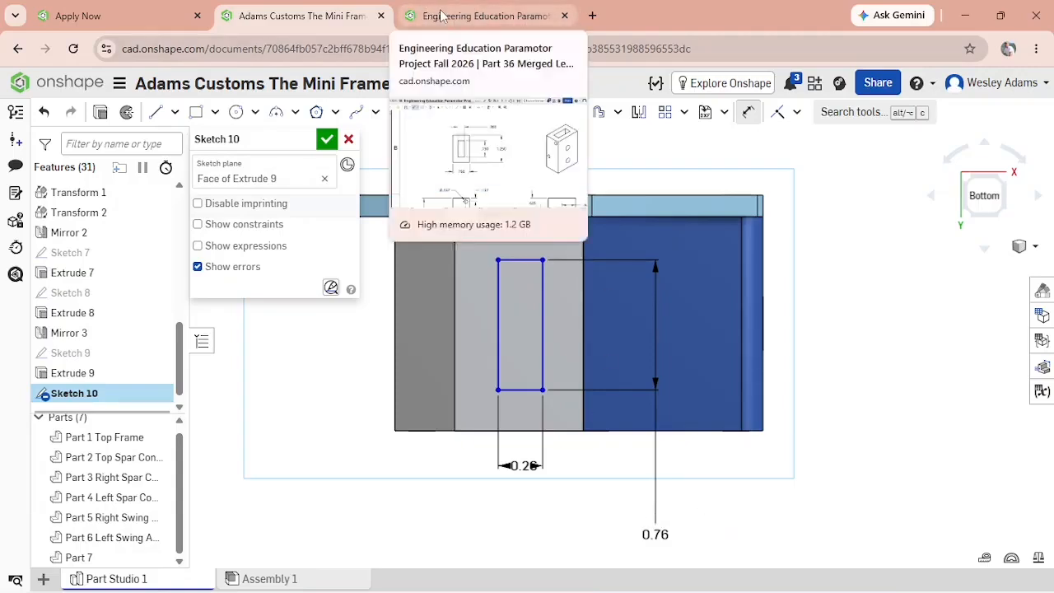
# Dimension the gap between the rectangle's bottom line and the block's lower edge at 0.25 in.
pyautogui.click(517, 390)
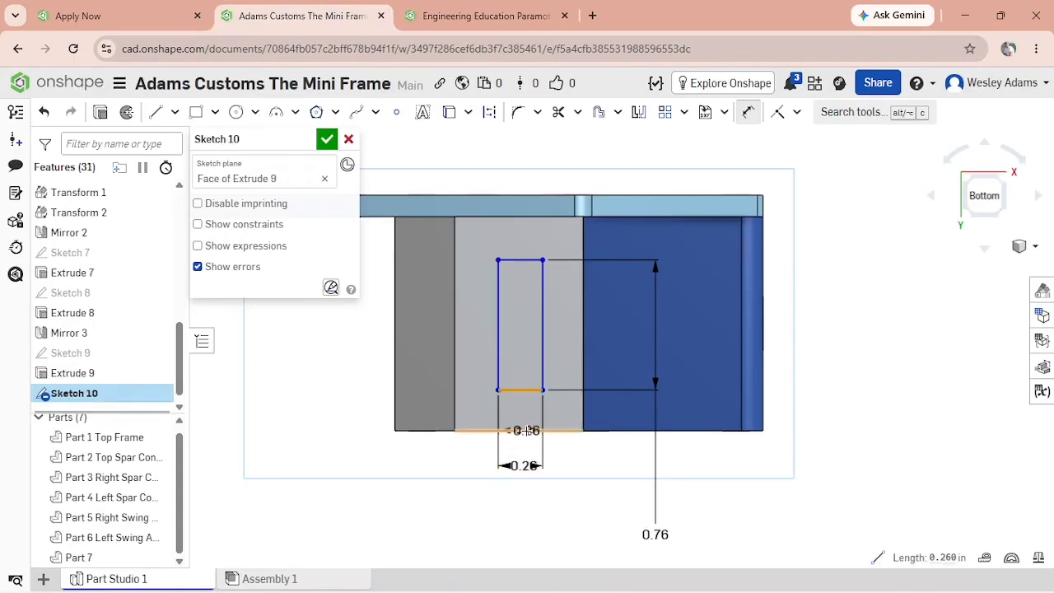
pyautogui.click(528, 430)
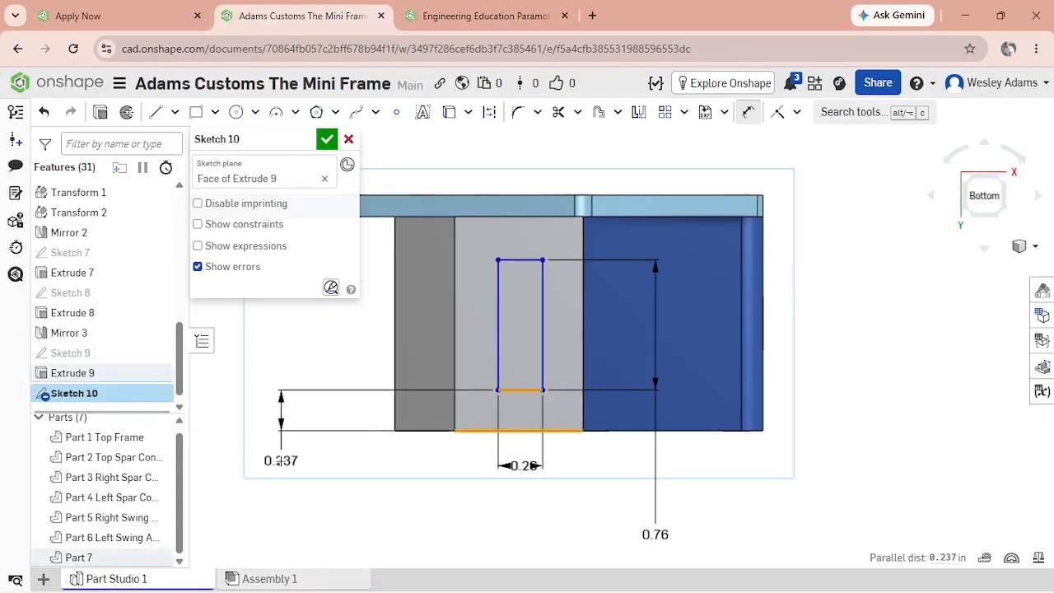
pyautogui.click(283, 462)
pyautogui.press('BackSpace')
pyautogui.write('.2')
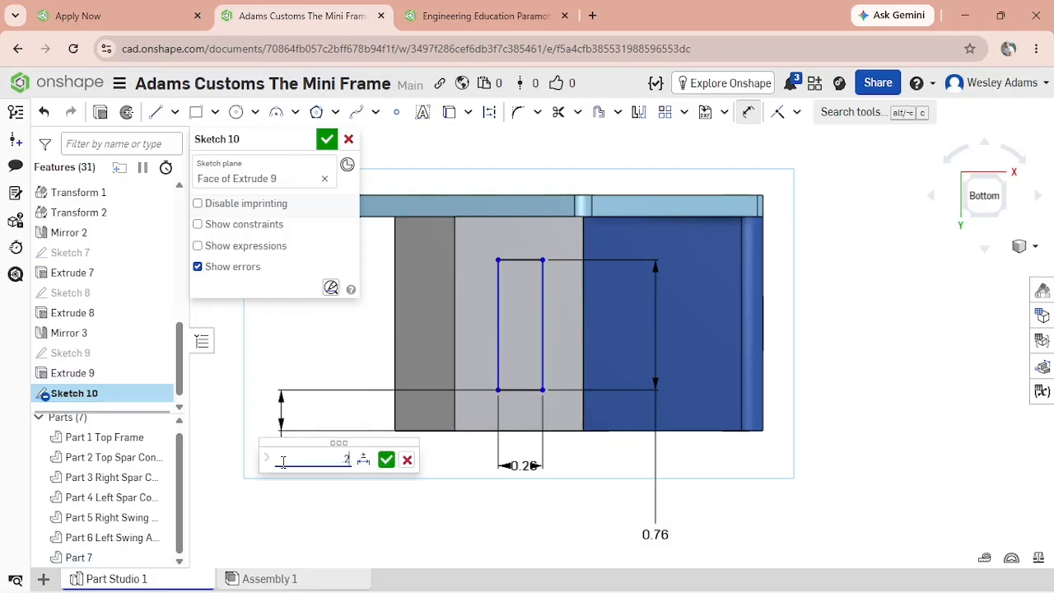
pyautogui.write('5')
pyautogui.press('Return')
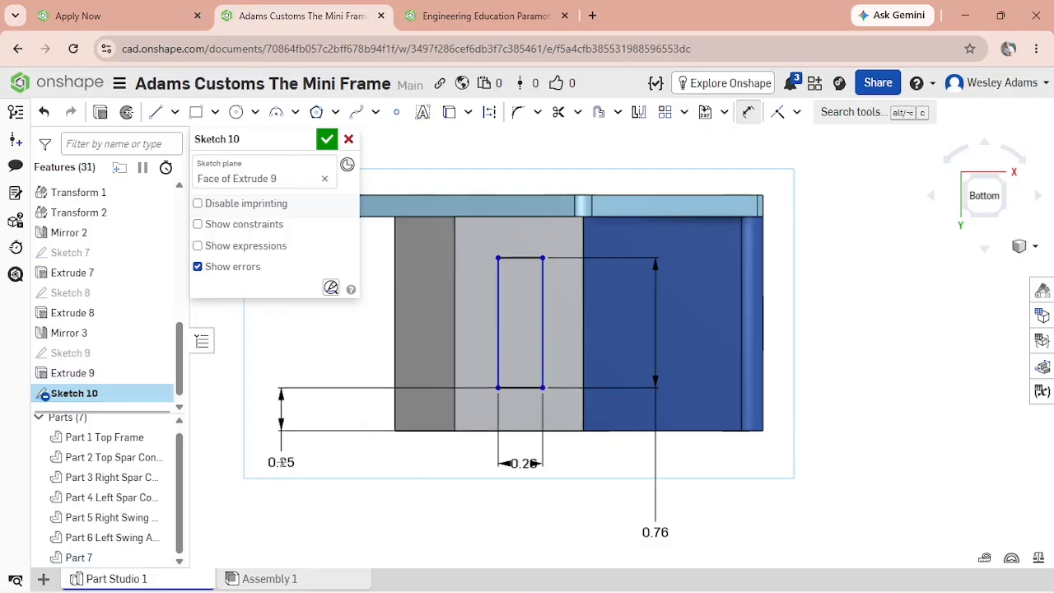
# Add a driven dimension between the rectangle's top line and the underside edge of the top plate.
pyautogui.click(520, 258)
pyautogui.click(521, 215)
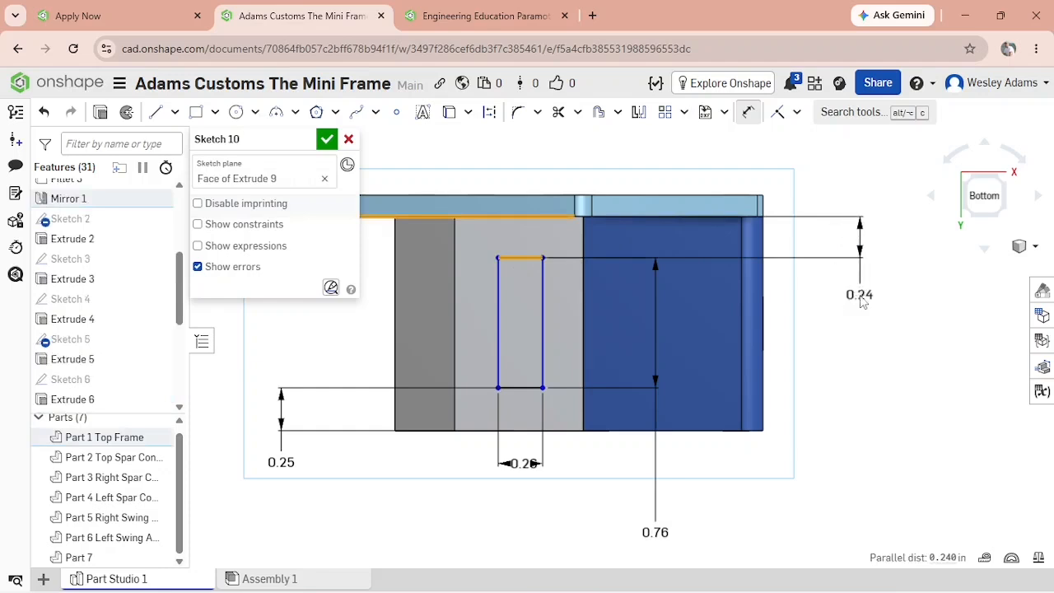
pyautogui.click(862, 305)
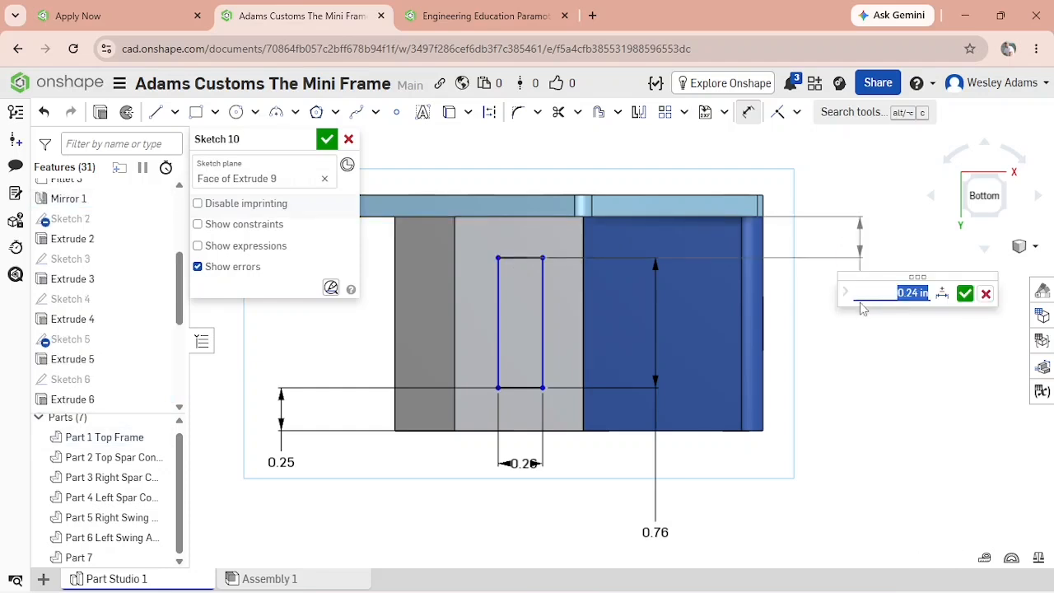
pyautogui.click(965, 293)
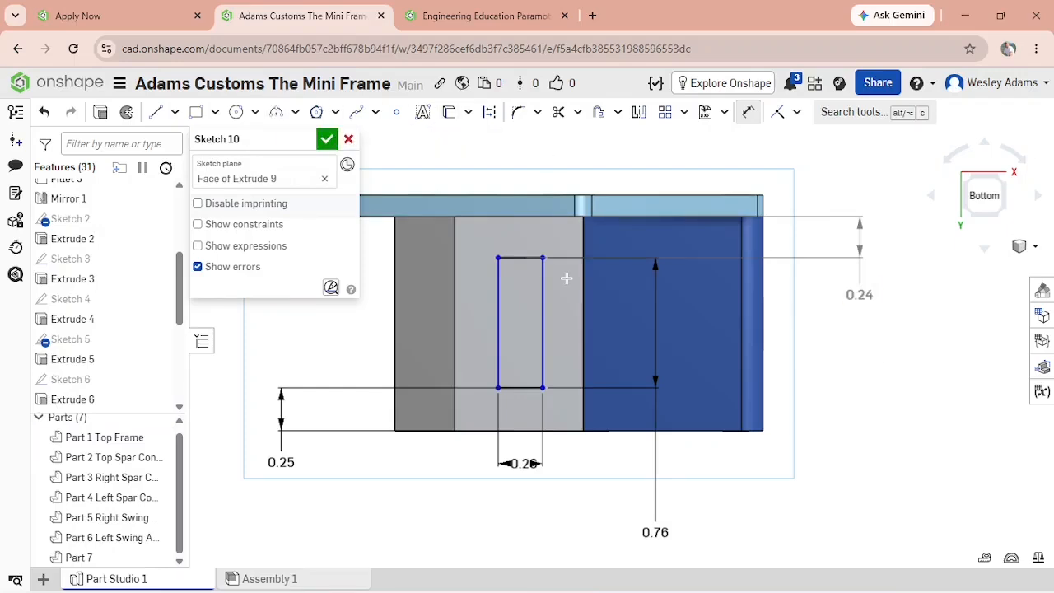
# Dimension the rectangle's right line to the block's right edge midpoint, and add a driven dimension from its left line to the block's left edge.
pyautogui.click(543, 325)
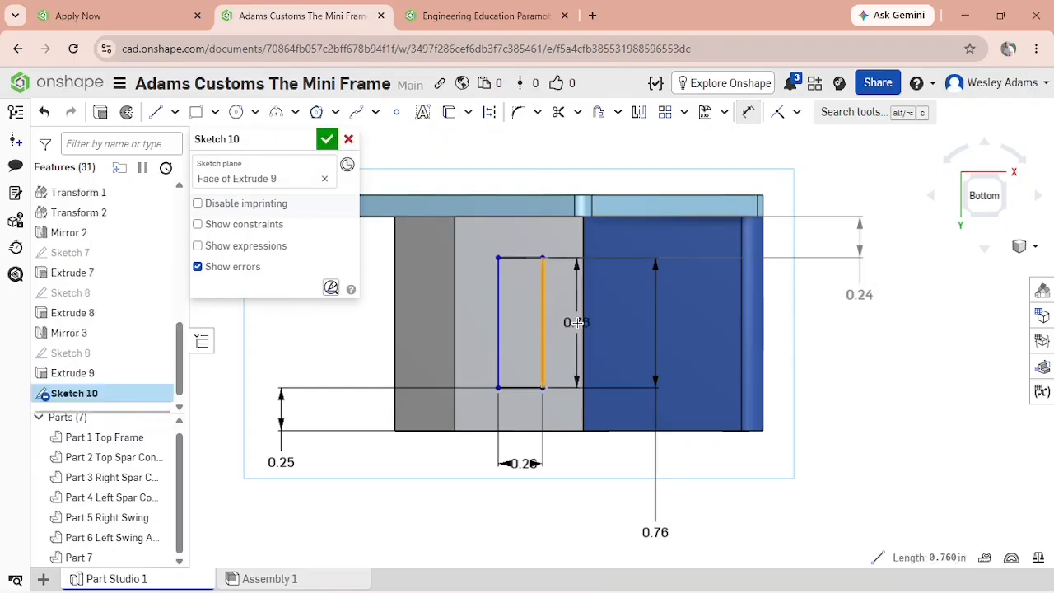
pyautogui.click(583, 323)
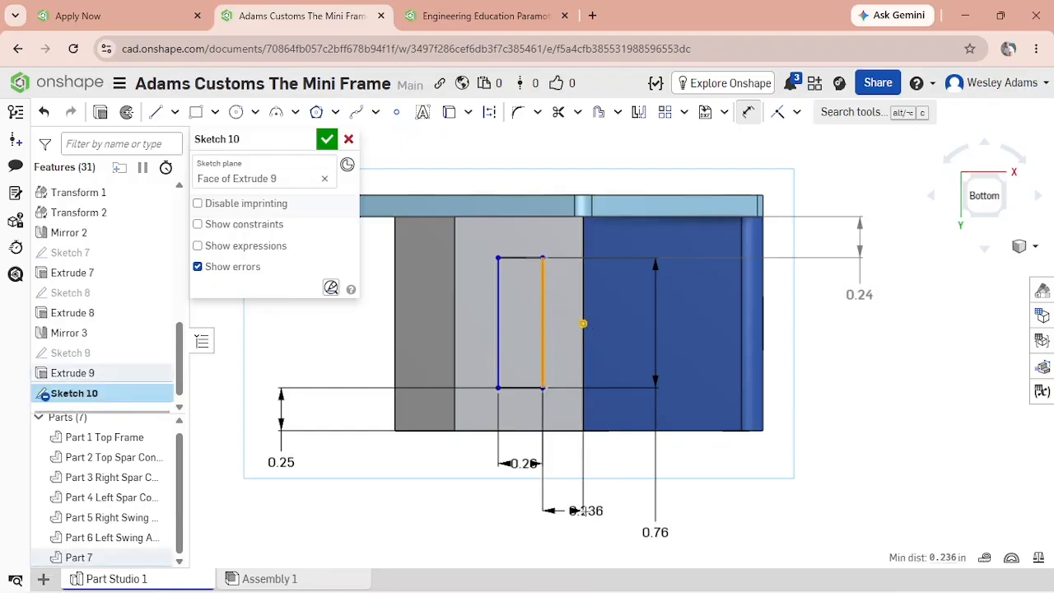
pyautogui.click(581, 508)
pyautogui.click(498, 335)
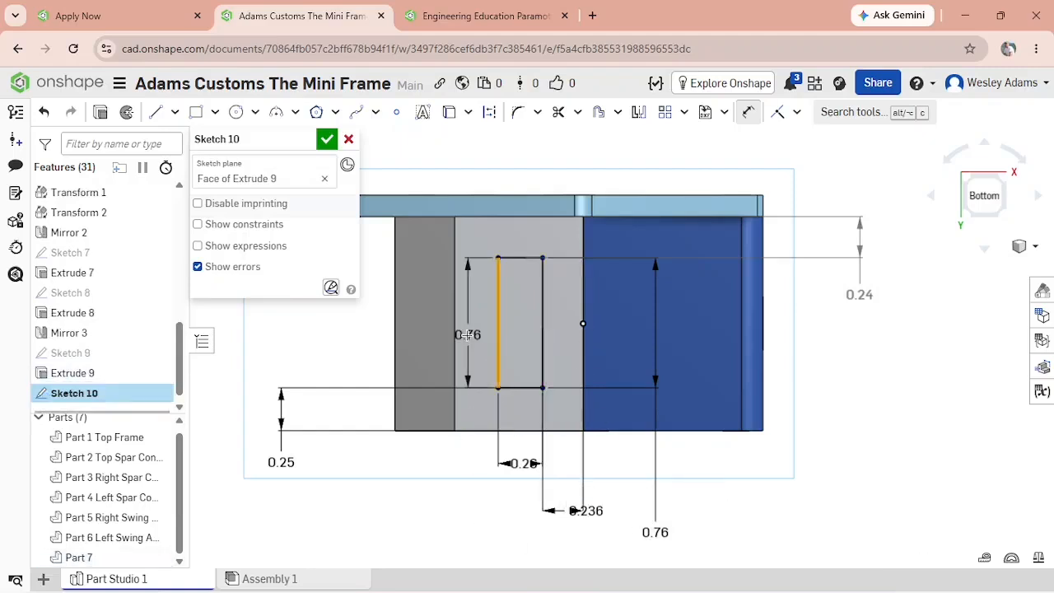
pyautogui.click(454, 333)
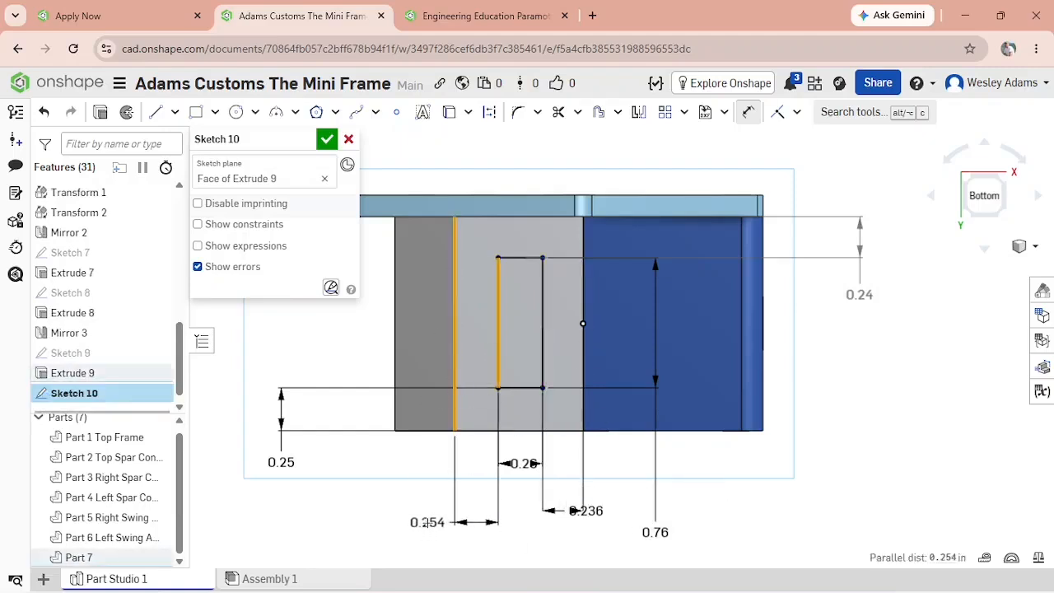
pyautogui.click(429, 531)
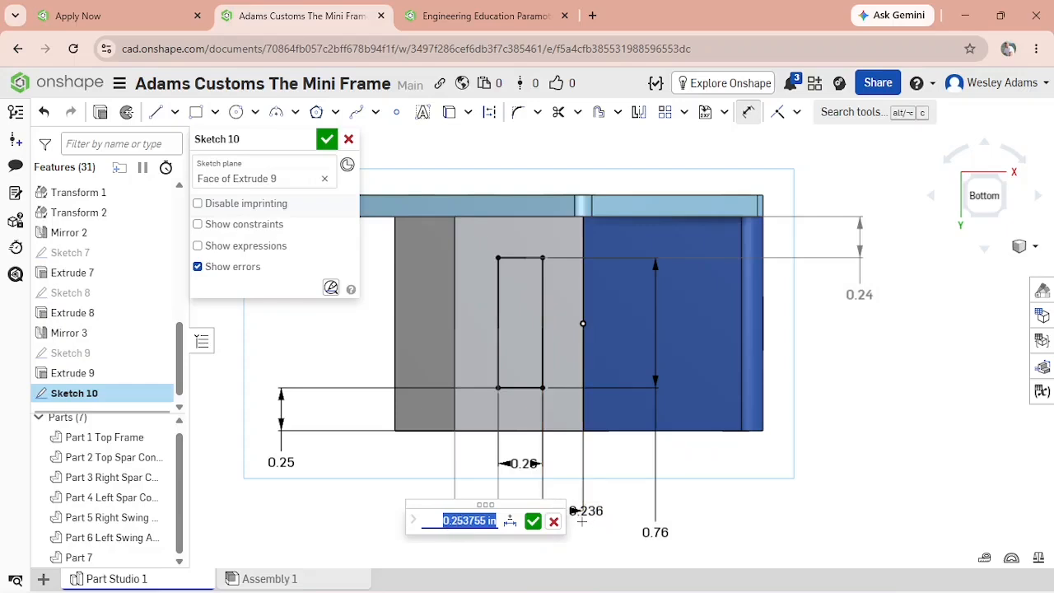
pyautogui.click(533, 521)
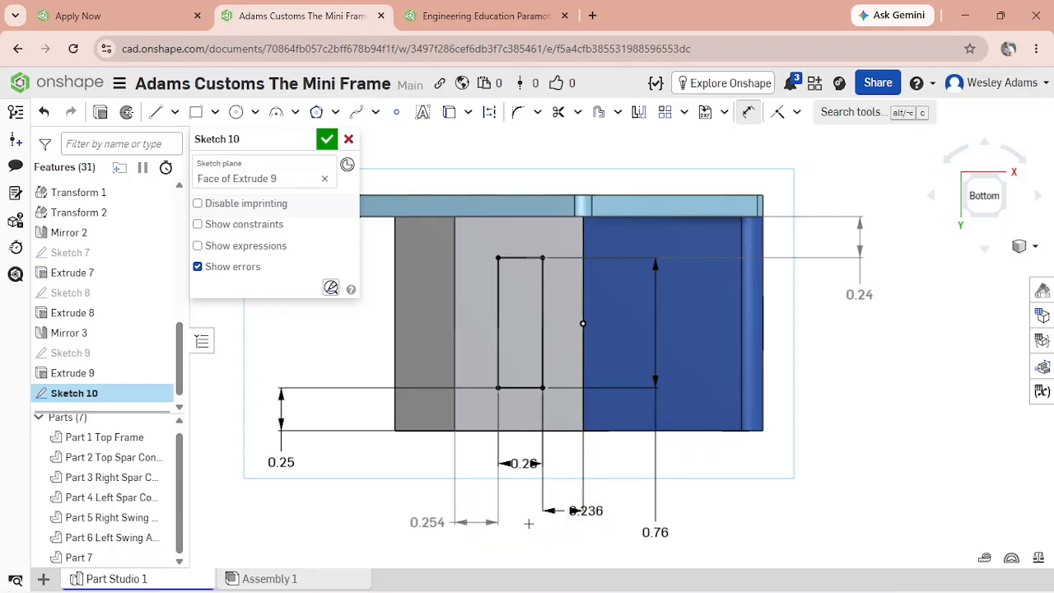
# Set the gap between the rectangle's right line and the block's right edge to 0.25 in.
pyautogui.doubleClick(587, 512)
pyautogui.click(618, 508)
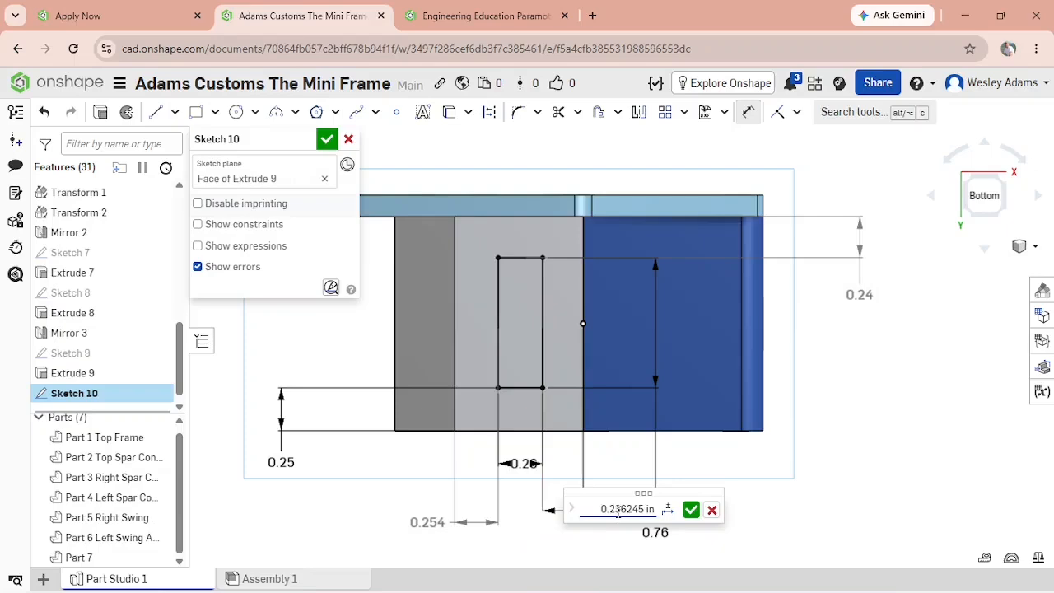
pyautogui.moveTo(617, 510); pyautogui.dragTo(640, 511)
pyautogui.write('5')
pyautogui.press('Return')
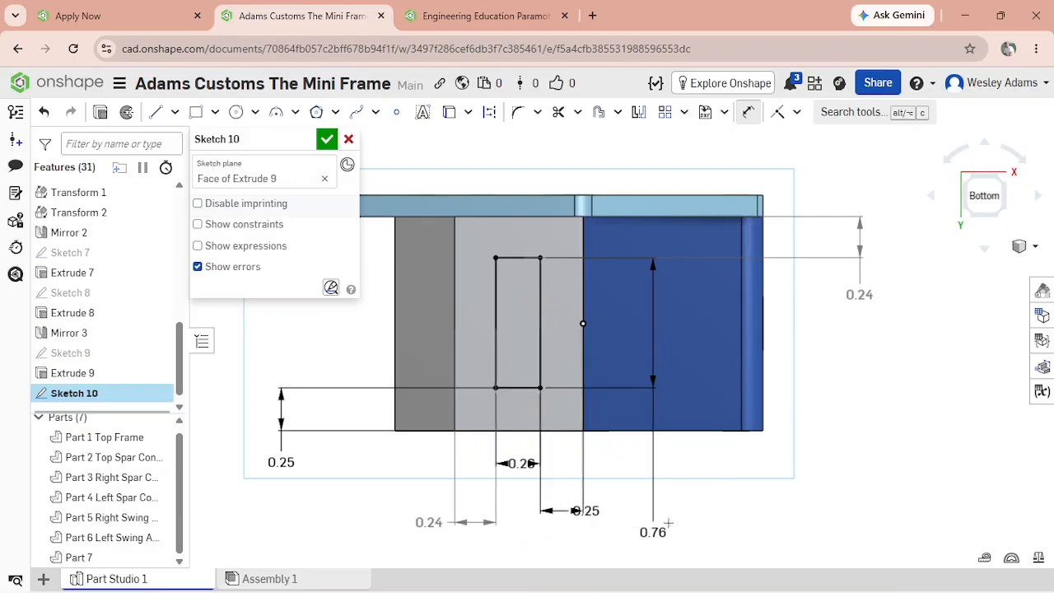
# Set the rectangle's right-side gap to 0.245 in to center it across the block's width.
pyautogui.doubleClick(586, 511)
pyautogui.click(651, 509)
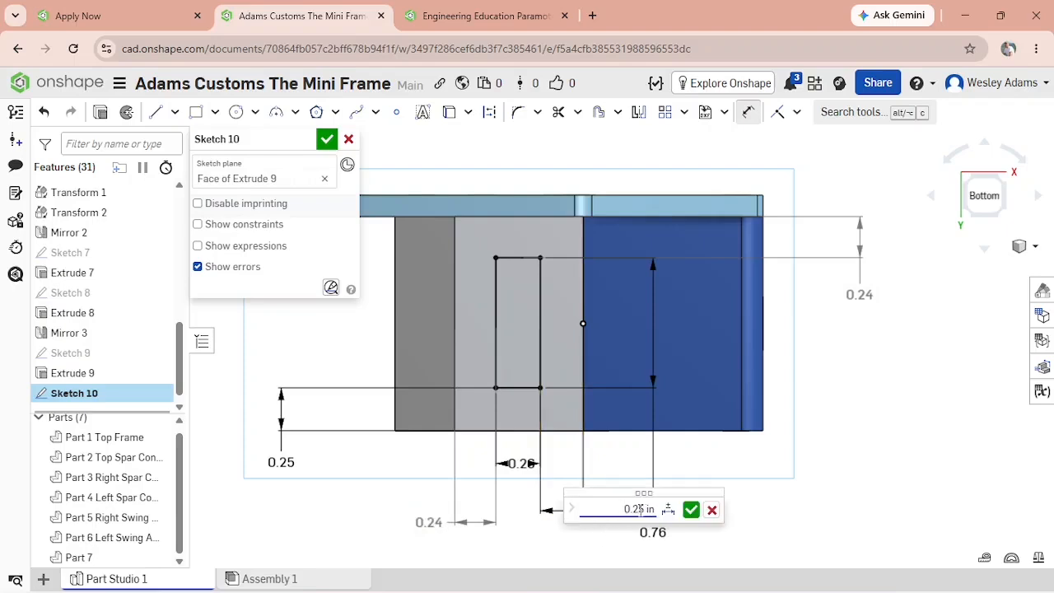
pyautogui.write('4')
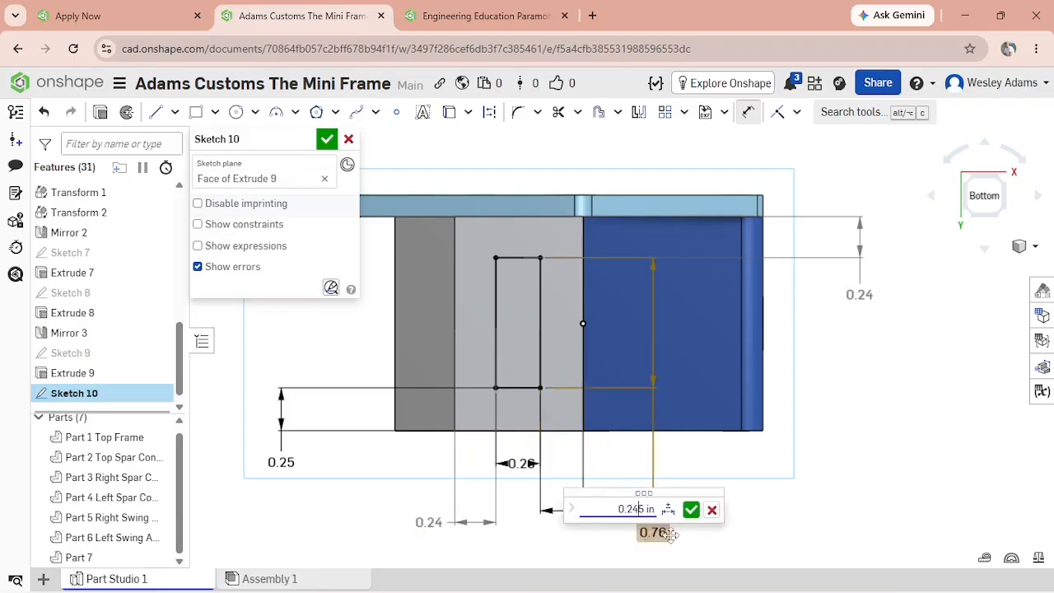
pyautogui.click(691, 510)
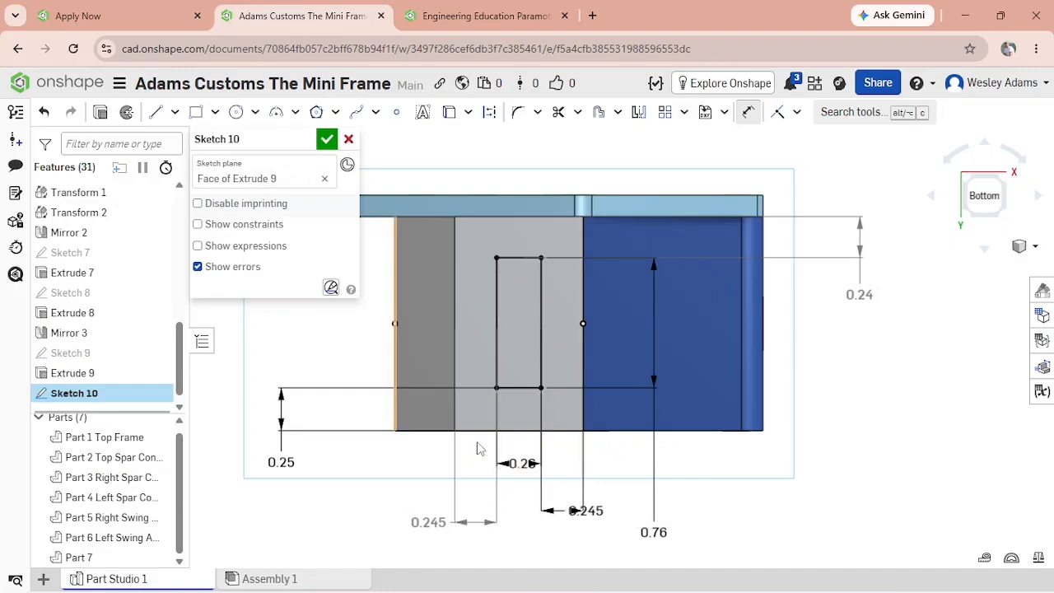
# Reposition the right-side gap and rectangle width dimension labels for readability and finish the slot sketch.
pyautogui.moveTo(593, 525); pyautogui.dragTo(597, 541)
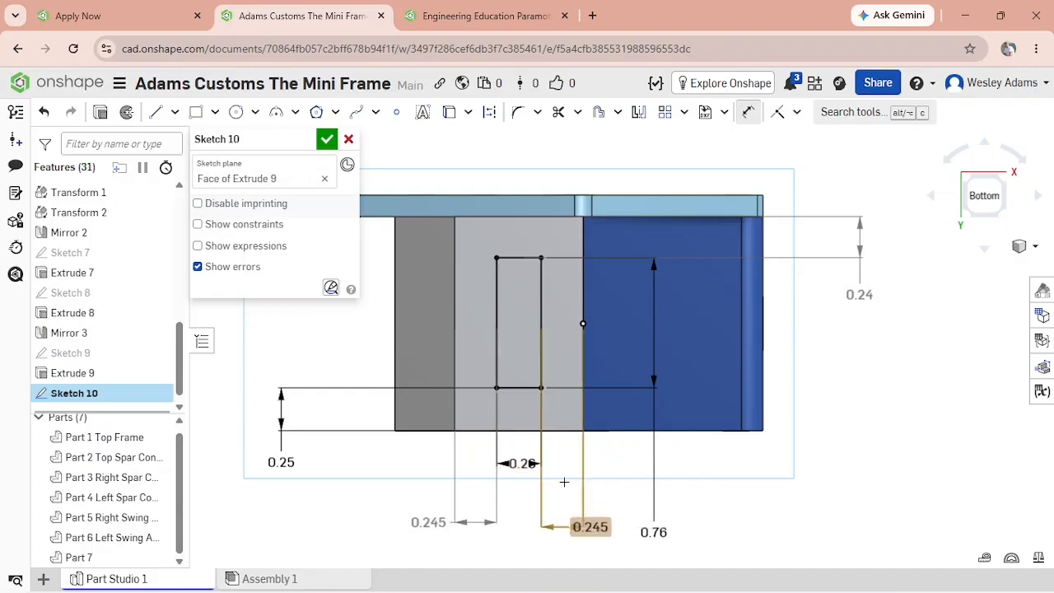
pyautogui.moveTo(530, 459)
pyautogui.mouseDown()
pyautogui.moveTo(521, 413)
pyautogui.moveTo(521, 467)
pyautogui.mouseUp()
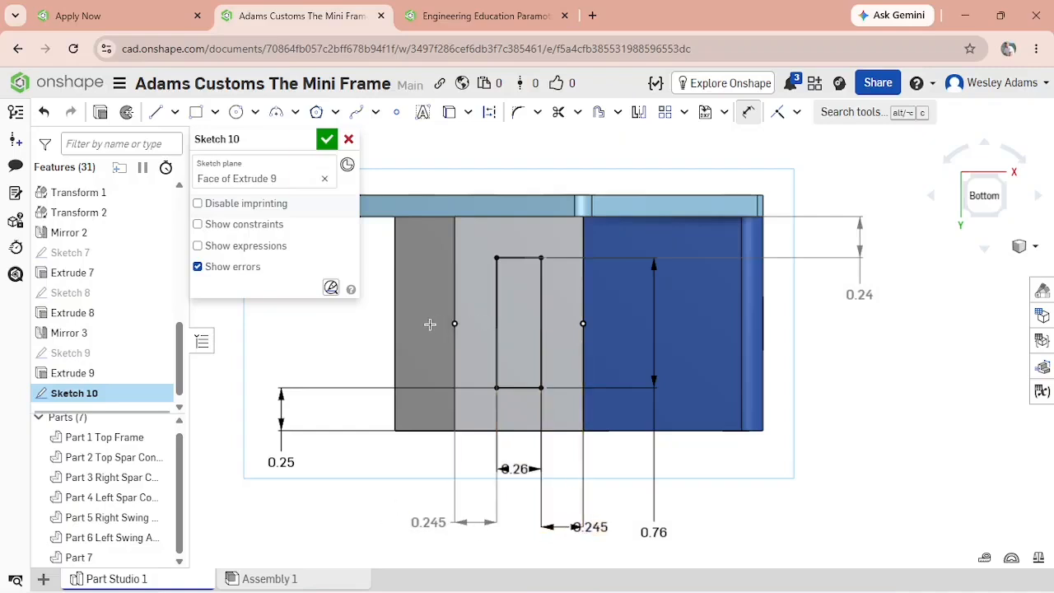
pyautogui.click(327, 141)
# Cut the Sketch 10 rectangle through the block with a Remove extrude at a blind depth of 2 in.
pyautogui.moveTo(627, 530); pyautogui.dragTo(651, 537, button='right')
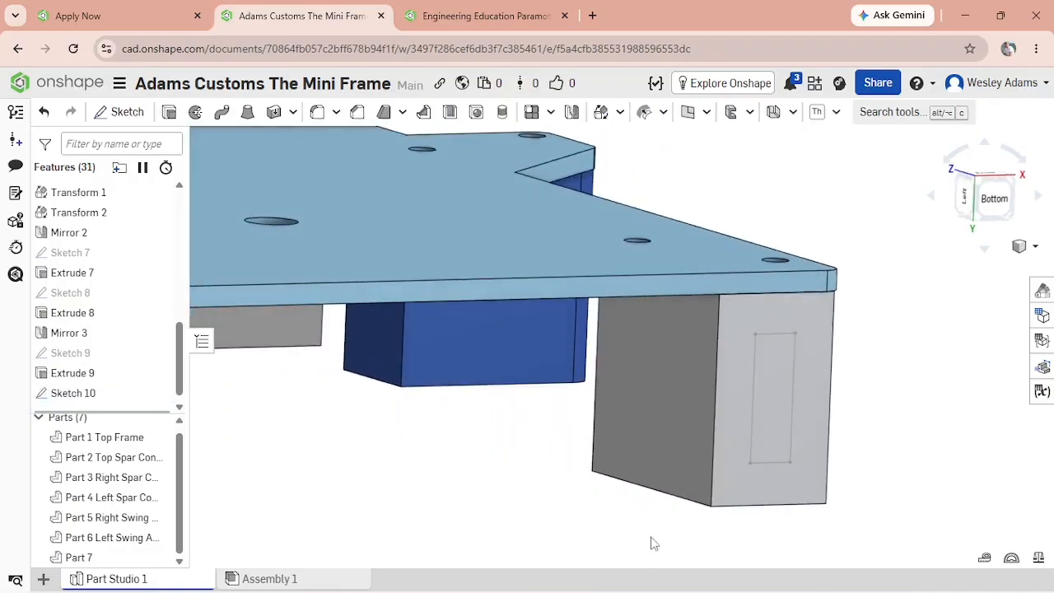
pyautogui.click(168, 114)
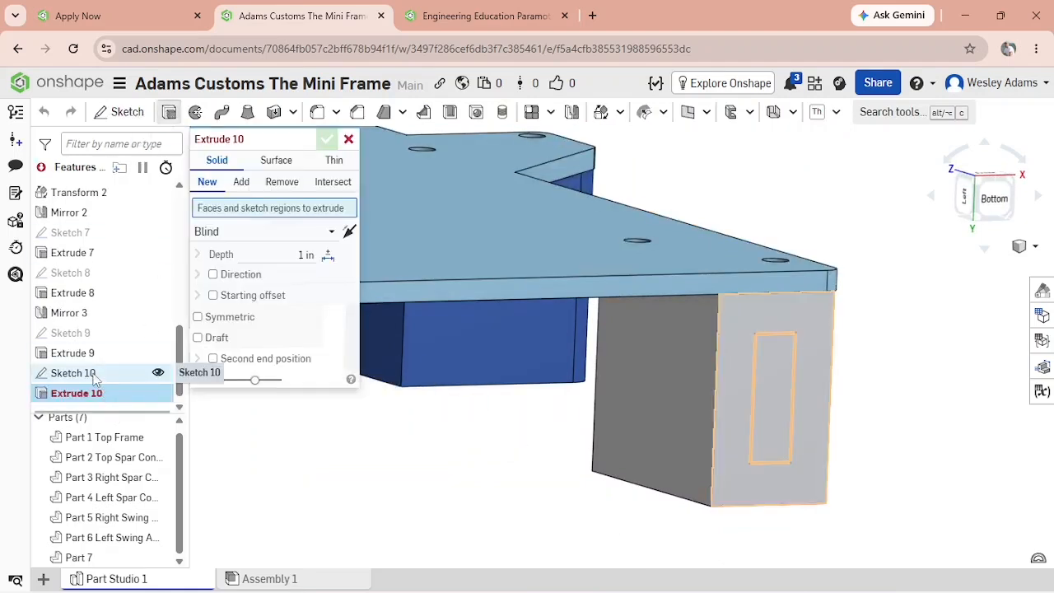
pyautogui.click(156, 373)
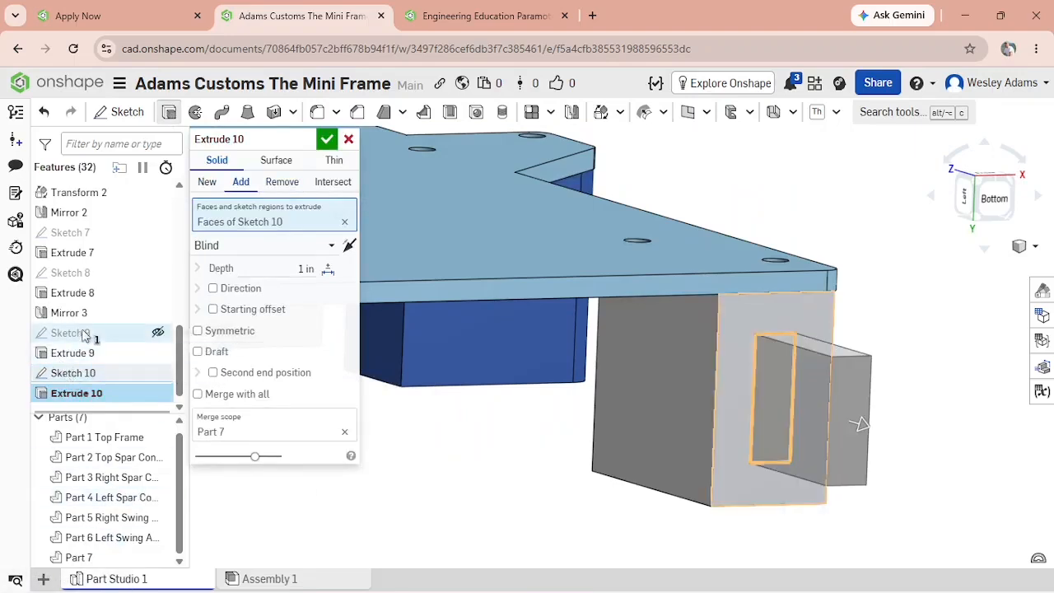
pyautogui.click(275, 182)
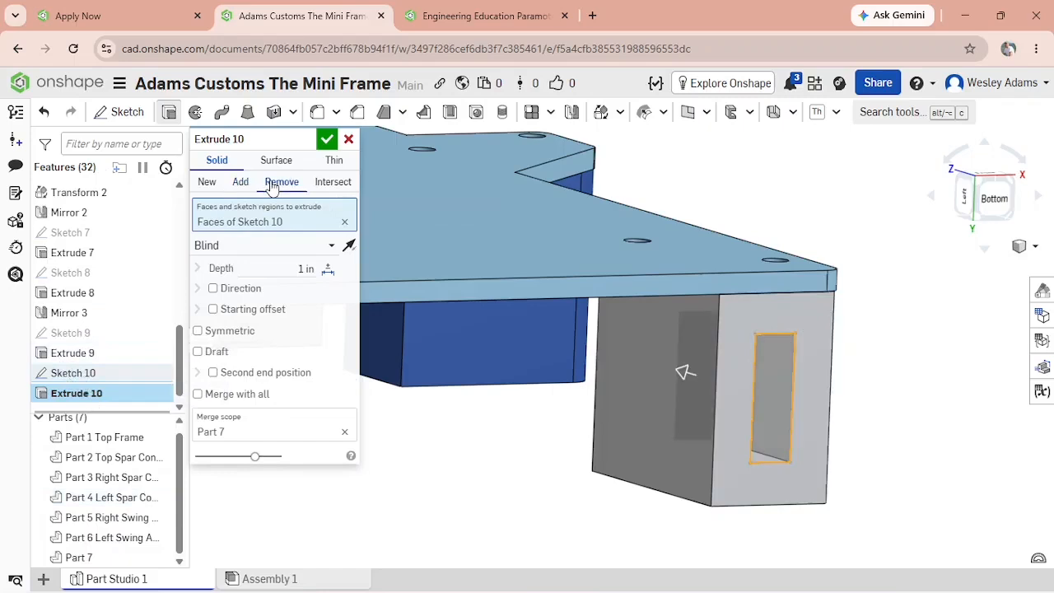
pyautogui.click(298, 268)
pyautogui.write('2')
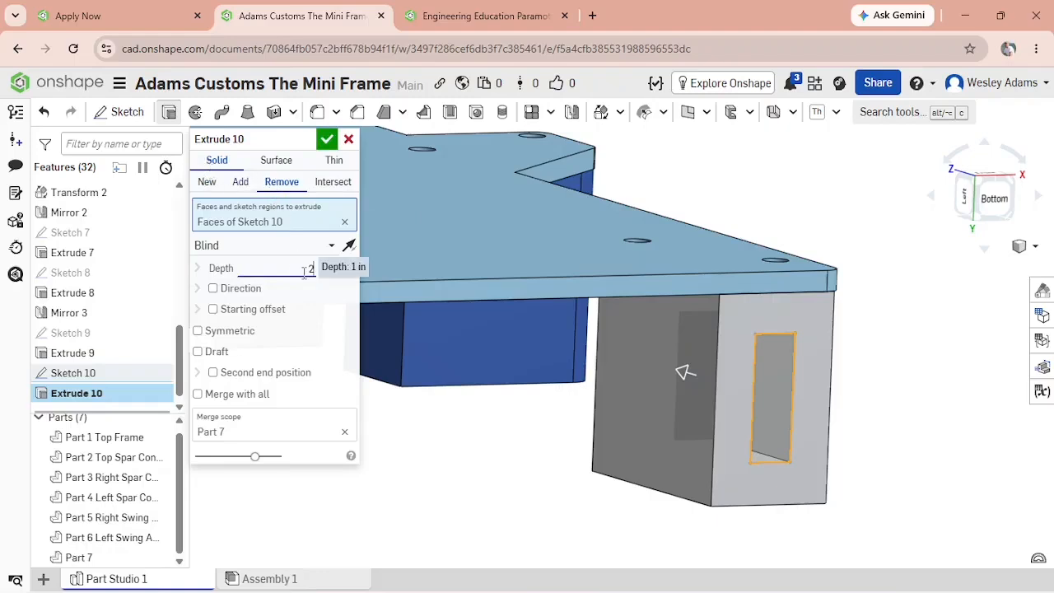
pyautogui.moveTo(57, 579)
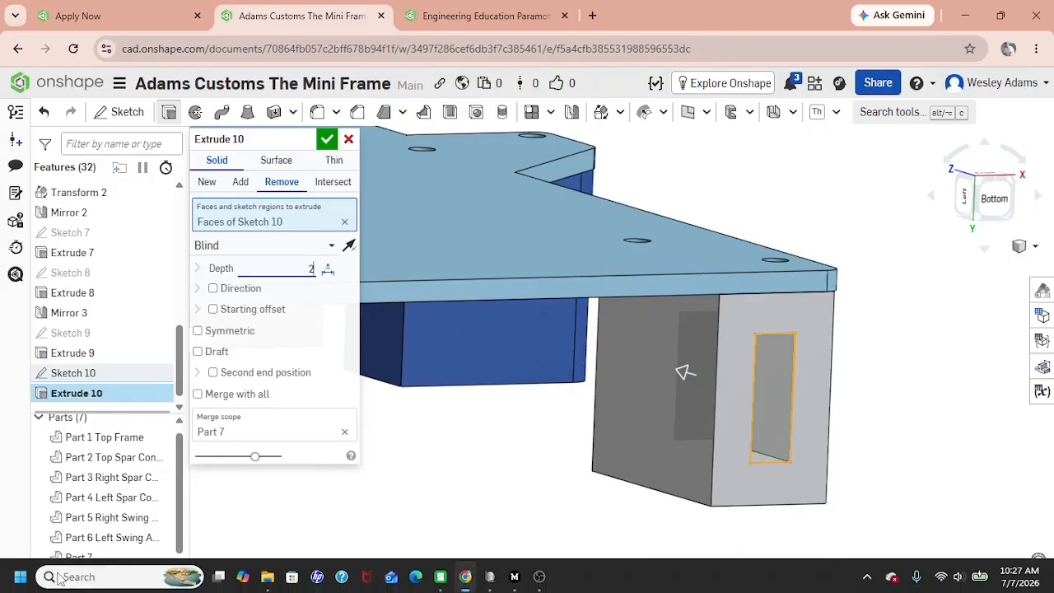
pyautogui.click(327, 139)
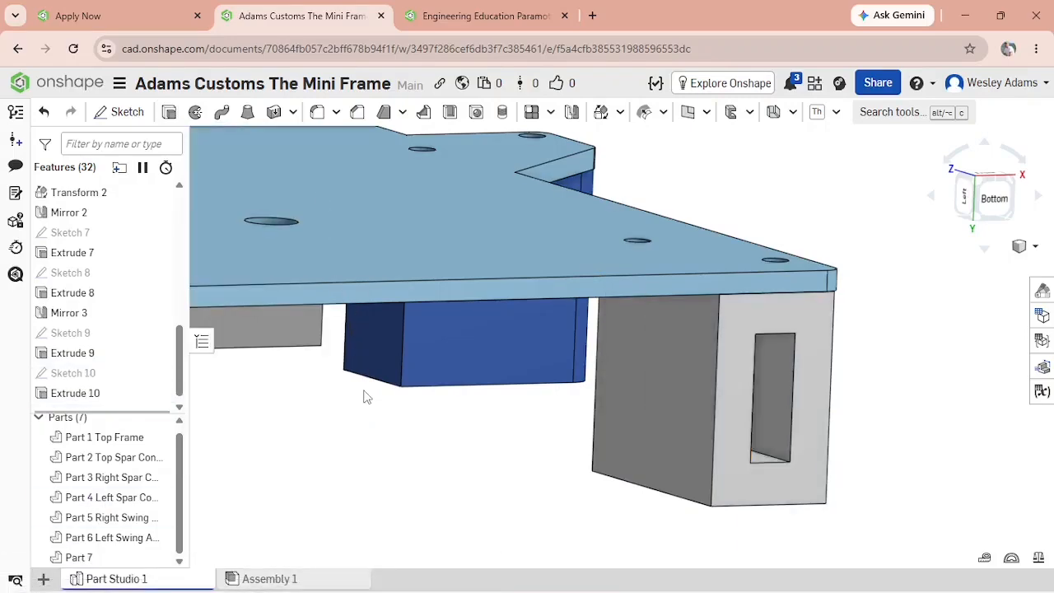
# Start a sketch on the block's flat side face in the Right view and draw a circle in the face's lower half.
pyautogui.moveTo(364, 390)
pyautogui.mouseDown(button='right')
pyautogui.moveTo(310, 388)
pyautogui.moveTo(341, 395)
pyautogui.mouseUp(button='right')
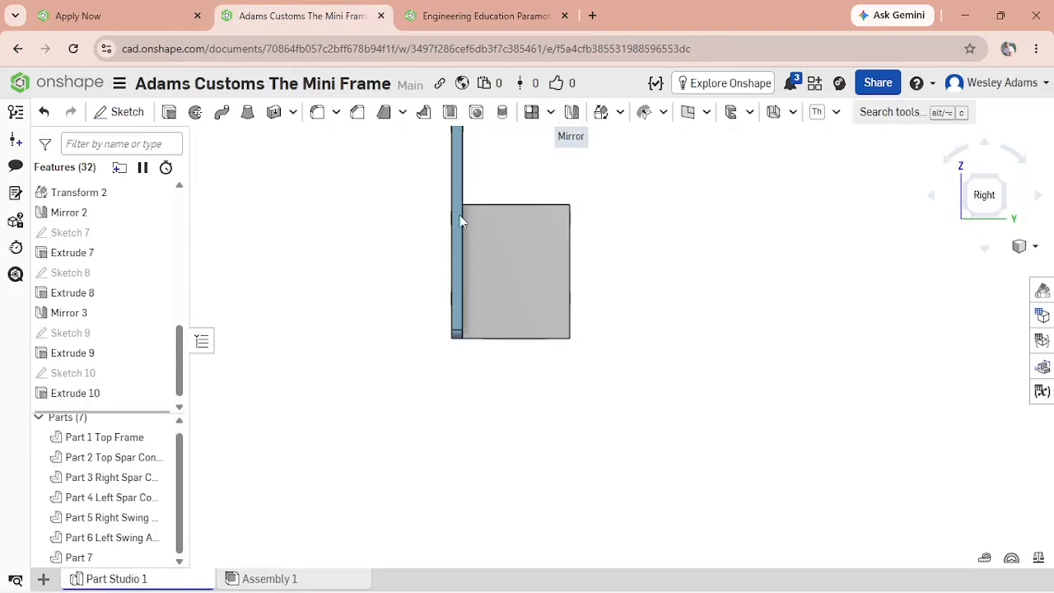
pyautogui.click(123, 111)
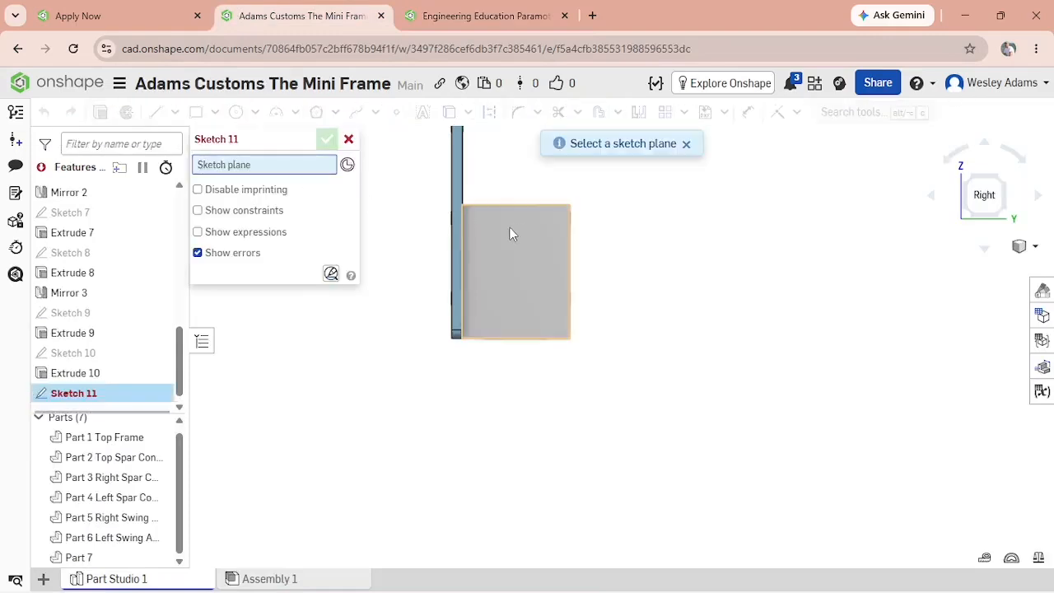
pyautogui.click(510, 234)
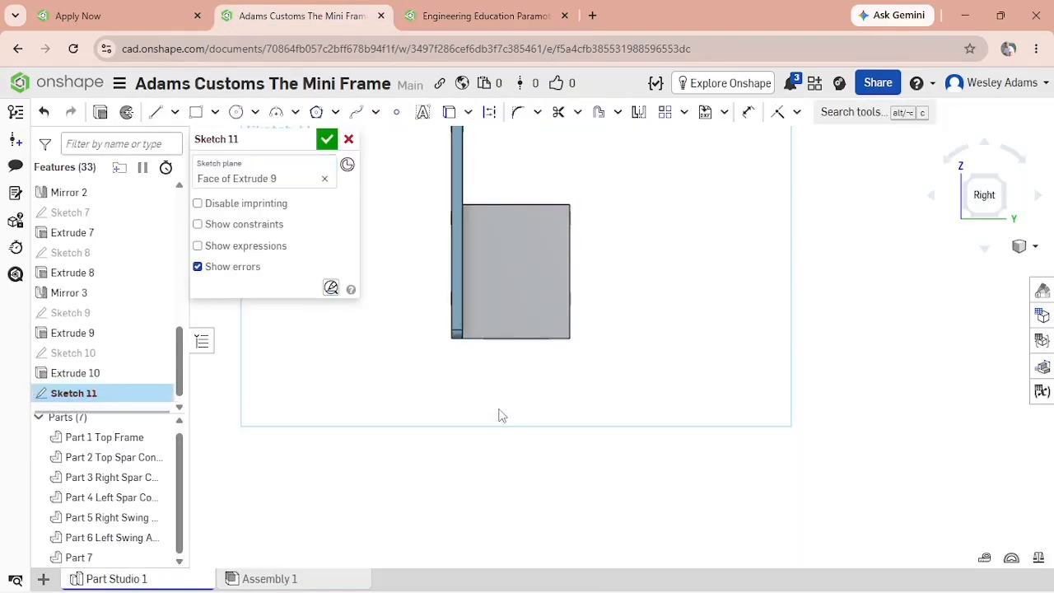
pyautogui.click(235, 111)
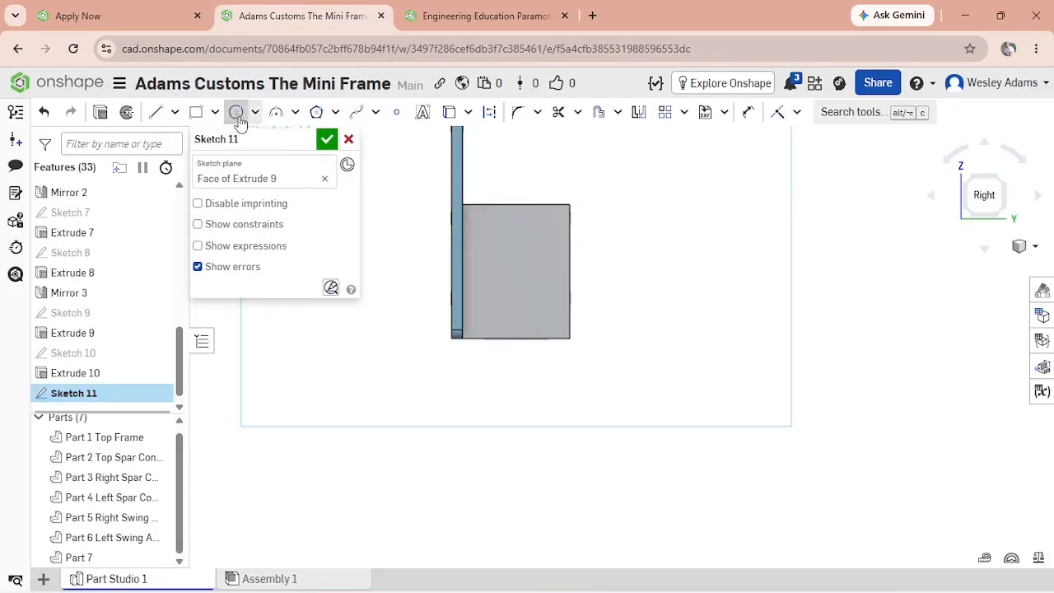
pyautogui.click(514, 303)
pyautogui.click(530, 304)
pyautogui.click(512, 227)
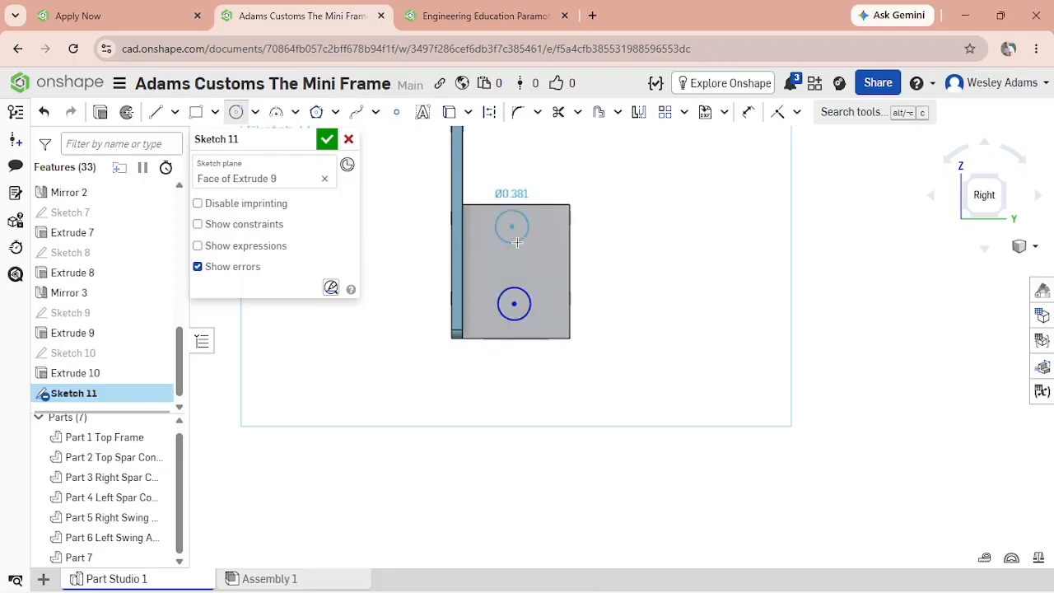
pyautogui.press('Escape')
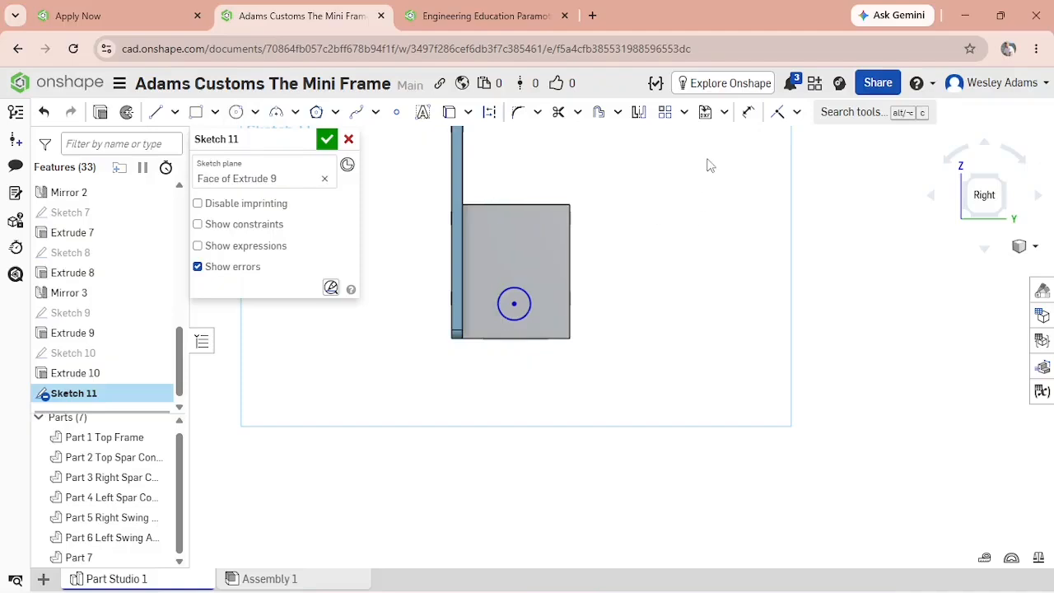
# Set the lower circle's diameter to 0.25 in.
pyautogui.click(747, 112)
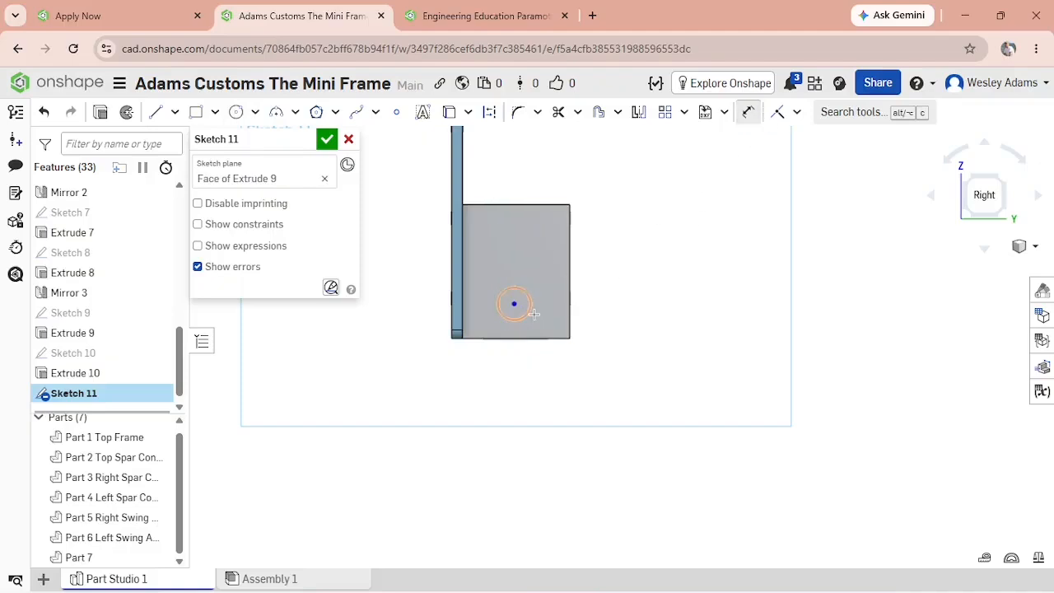
pyautogui.click(533, 314)
pyautogui.click(535, 389)
pyautogui.write('.2')
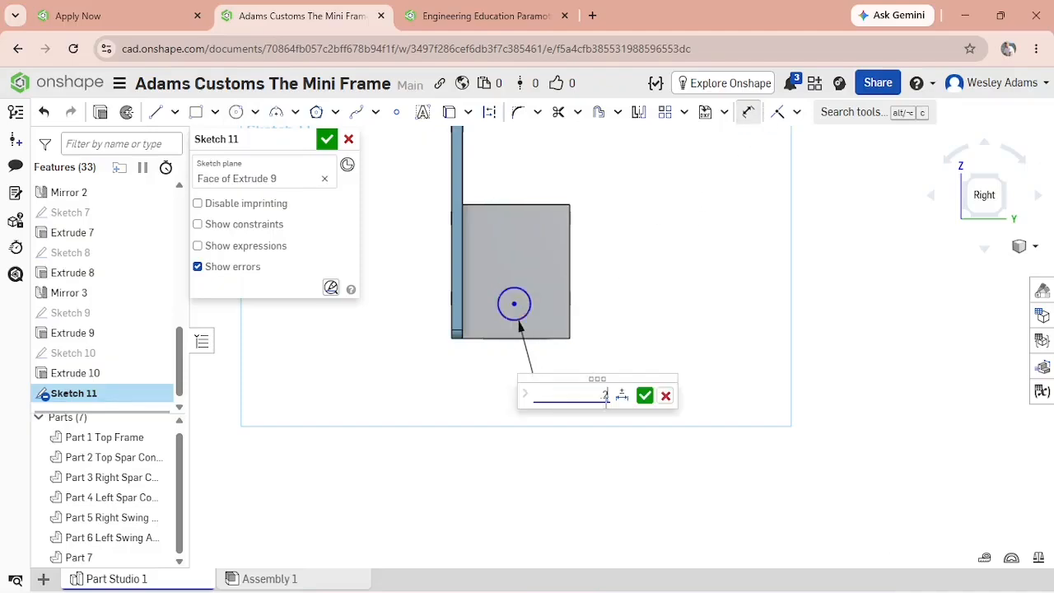
pyautogui.write('5')
pyautogui.press('Return')
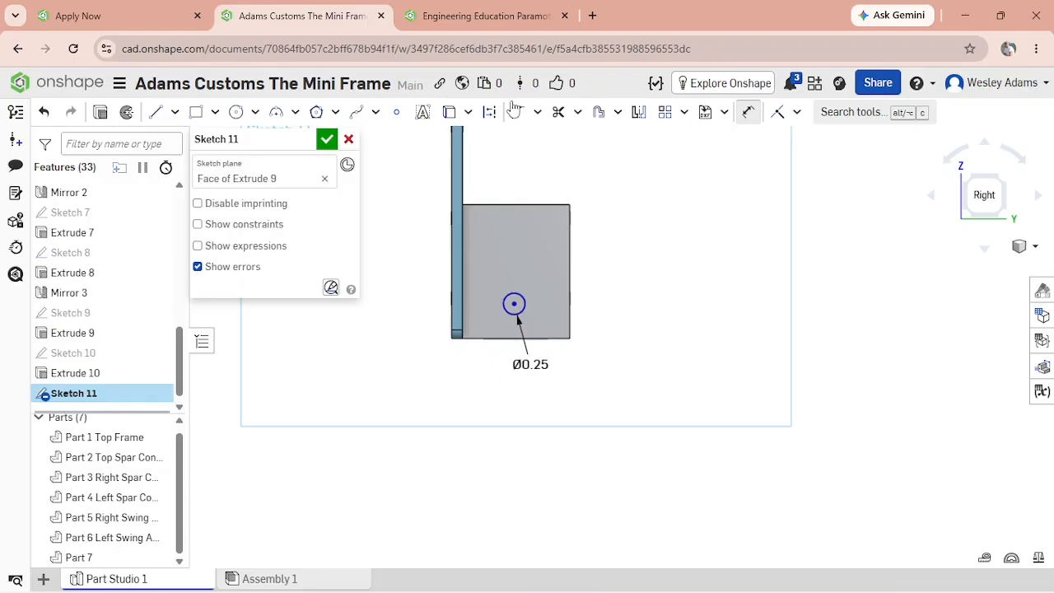
# Draw a second circle above the first on the block face with a diameter of 0.25 in.
pyautogui.click(236, 111)
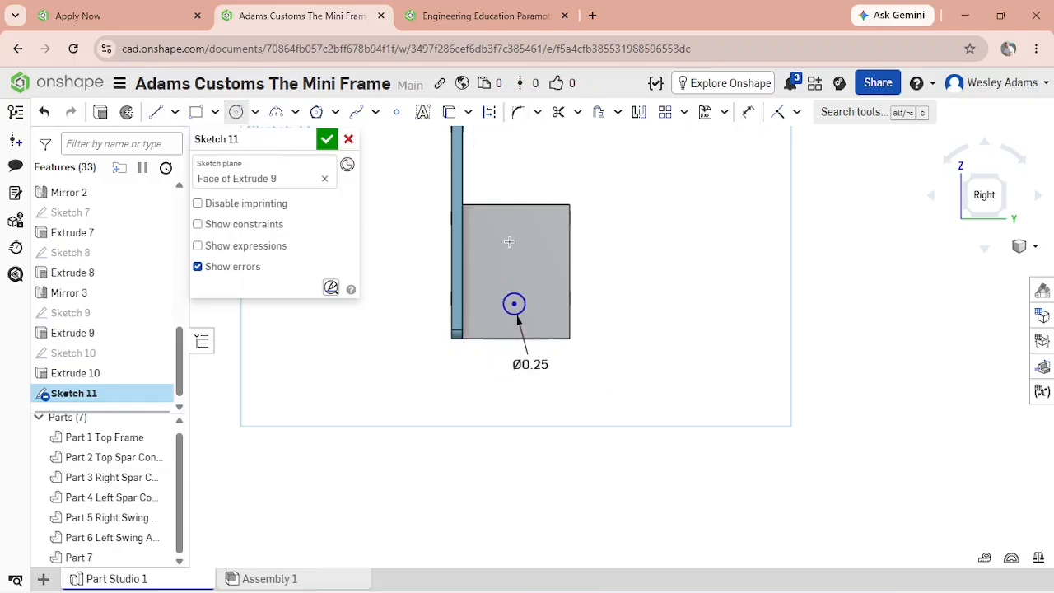
pyautogui.moveTo(512, 239); pyautogui.dragTo(523, 239)
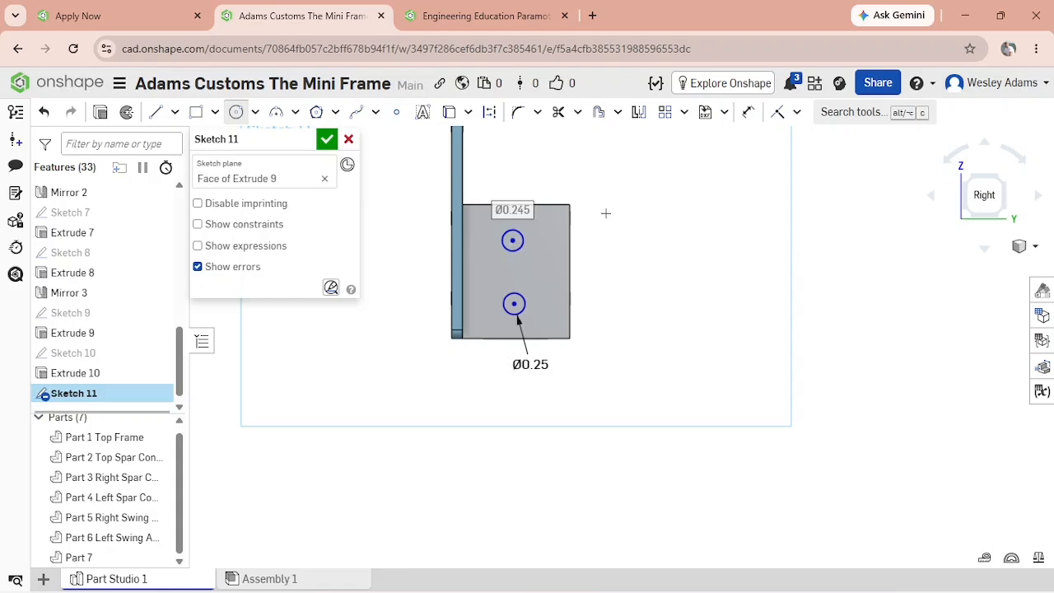
pyautogui.write('.')
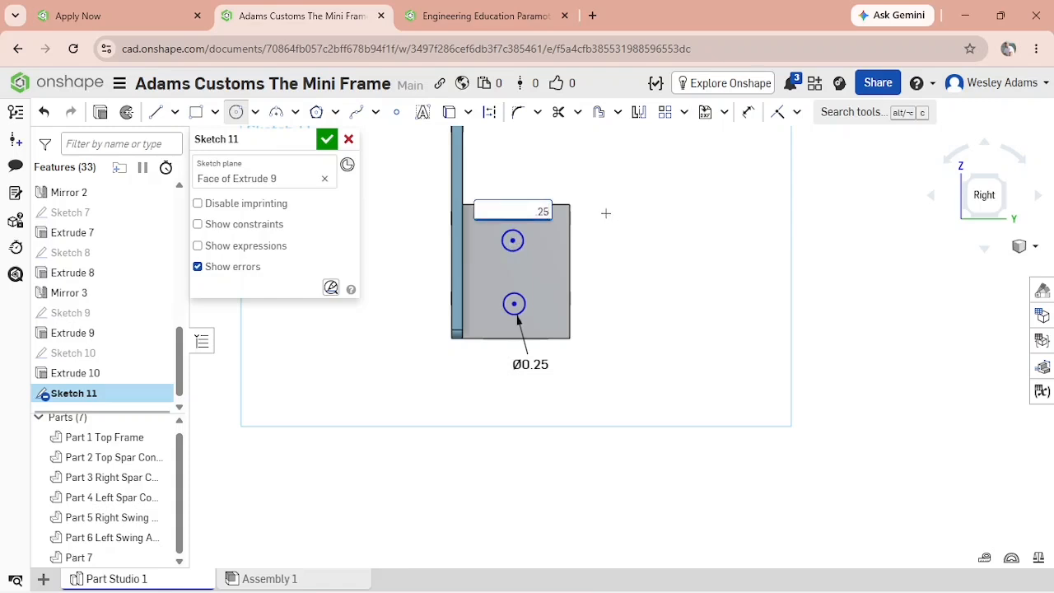
pyautogui.press('Return')
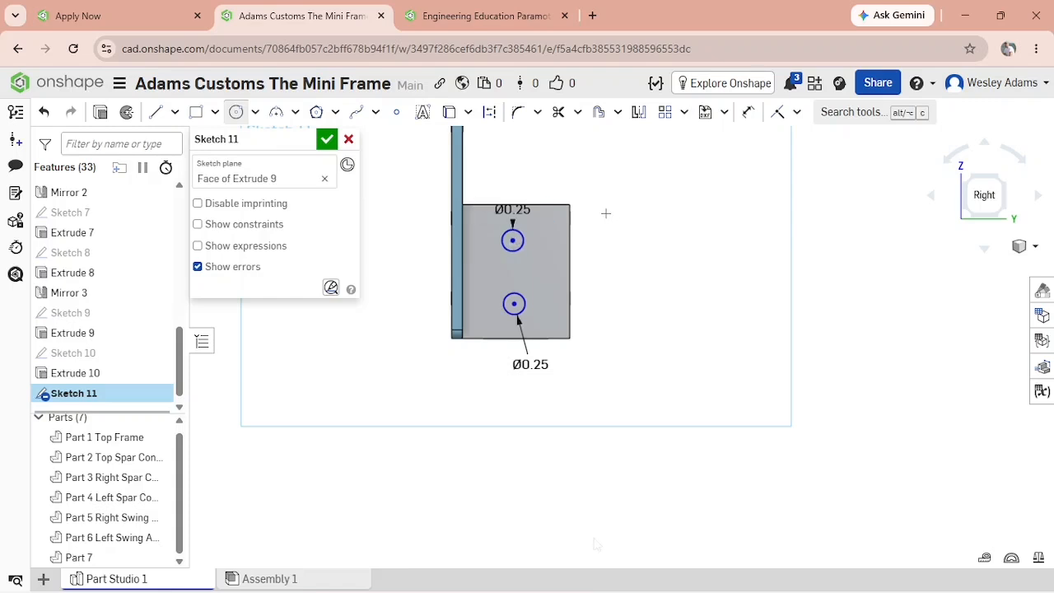
# Set the distance from the lower circle's center to the block's bottom edge to 0.5 in.
pyautogui.click(747, 112)
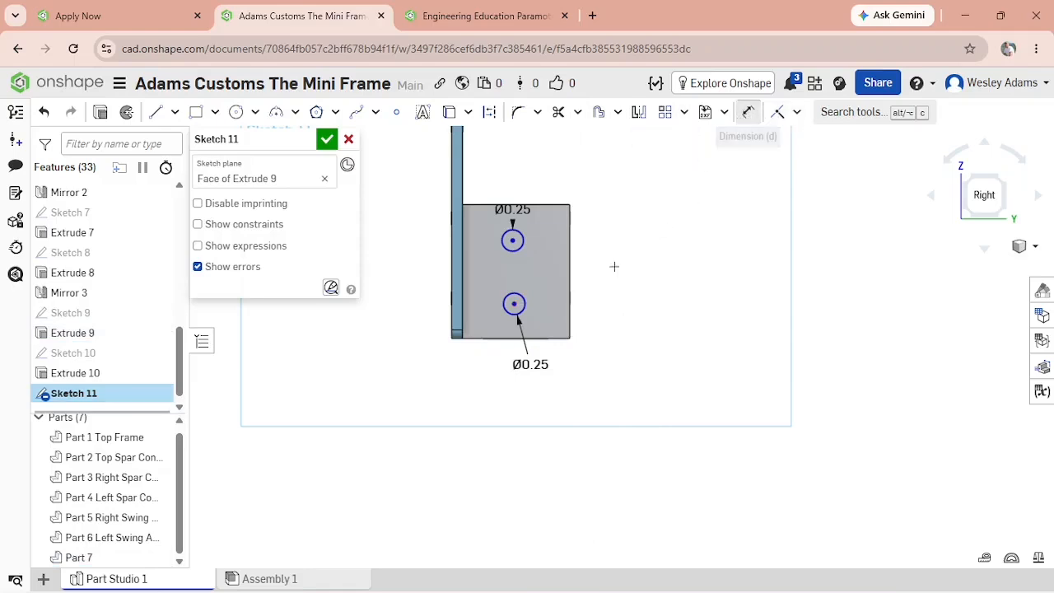
pyautogui.click(514, 304)
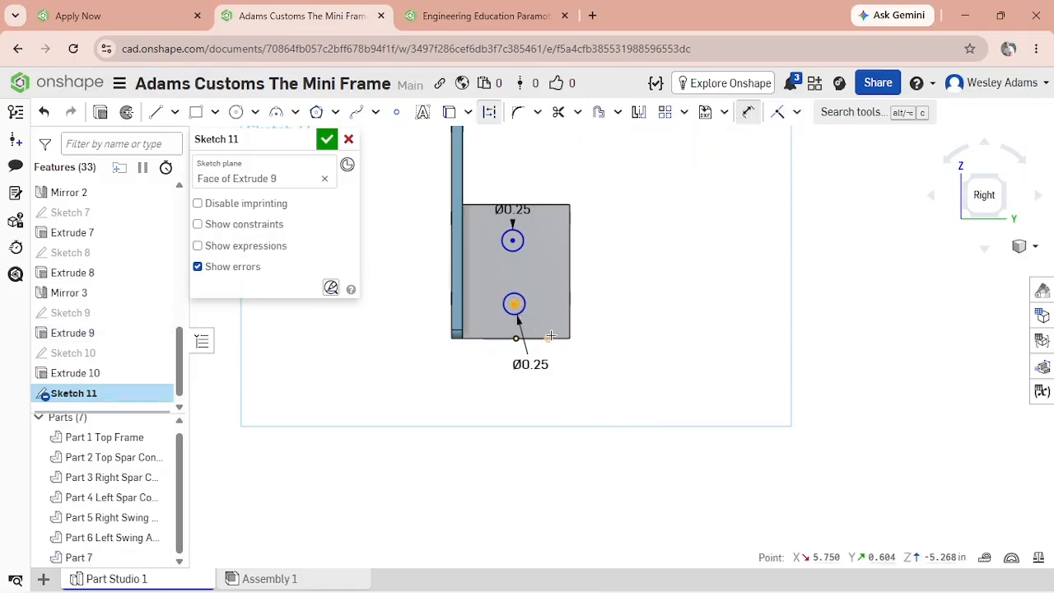
pyautogui.click(489, 340)
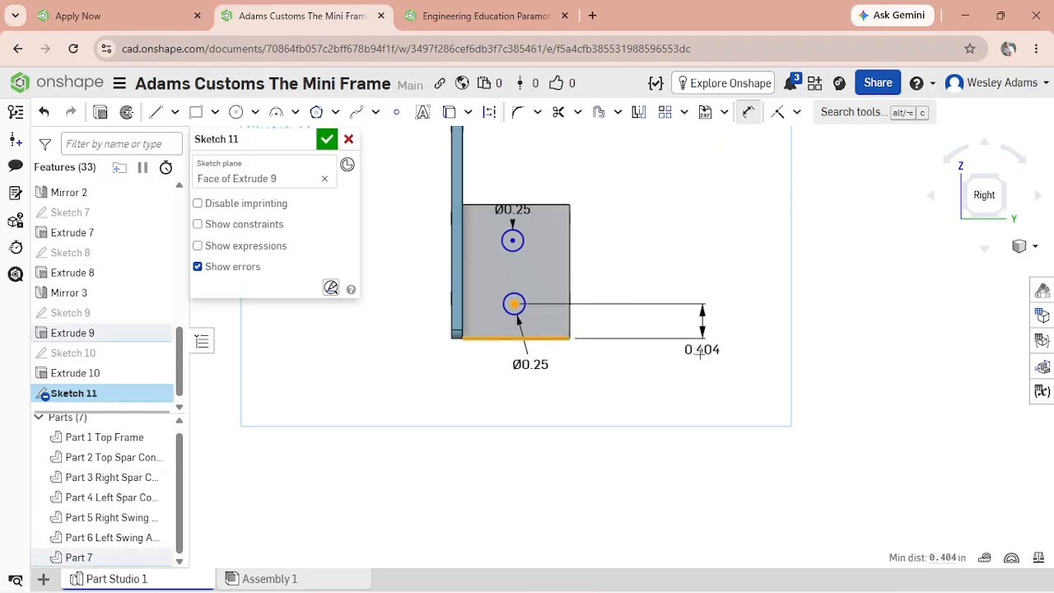
pyautogui.click(668, 368)
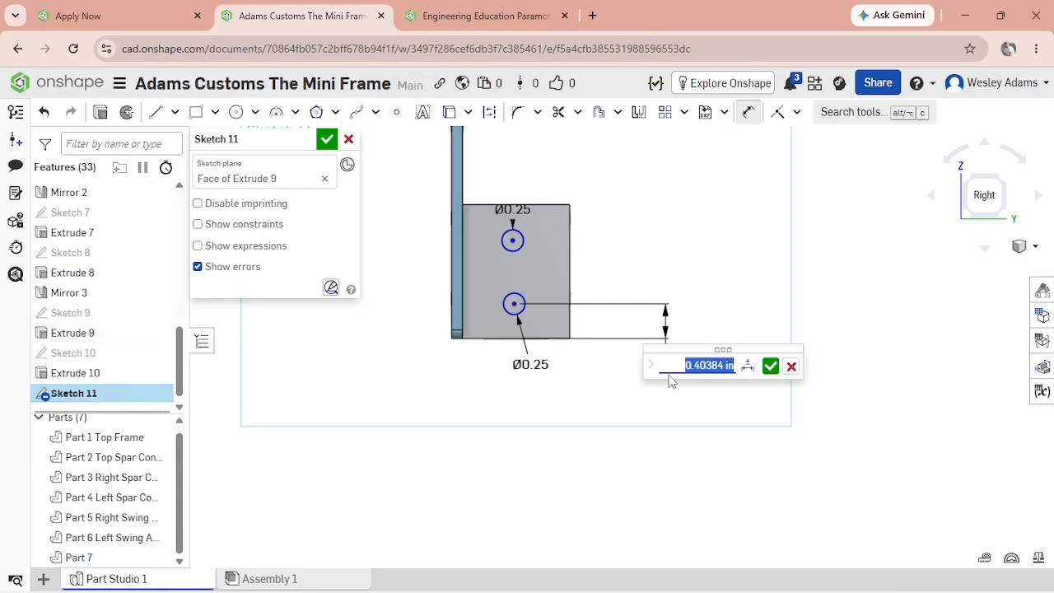
pyautogui.press('BackSpace')
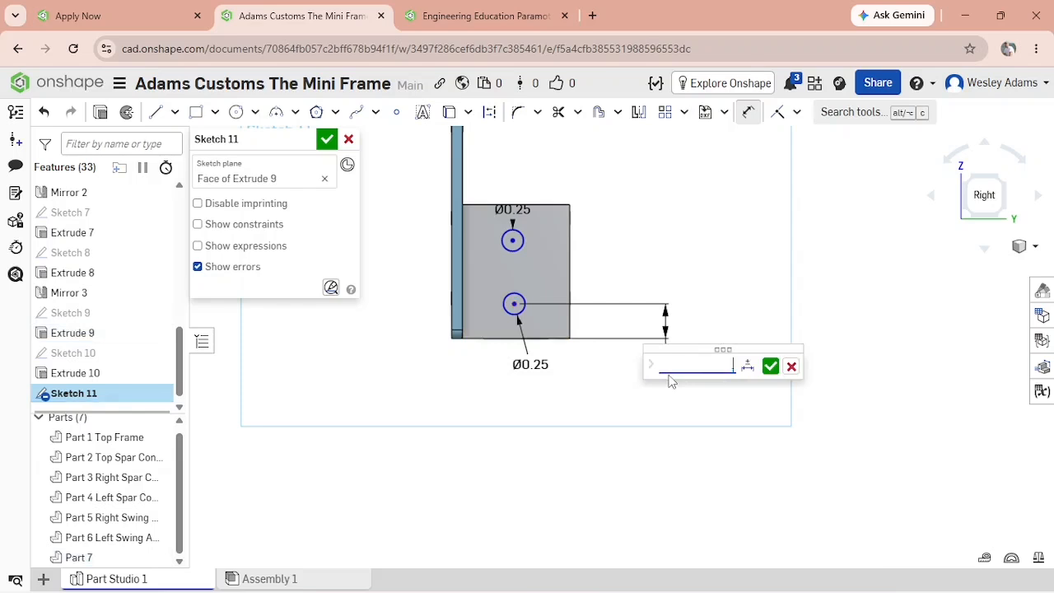
pyautogui.write('.5')
pyautogui.press('Return')
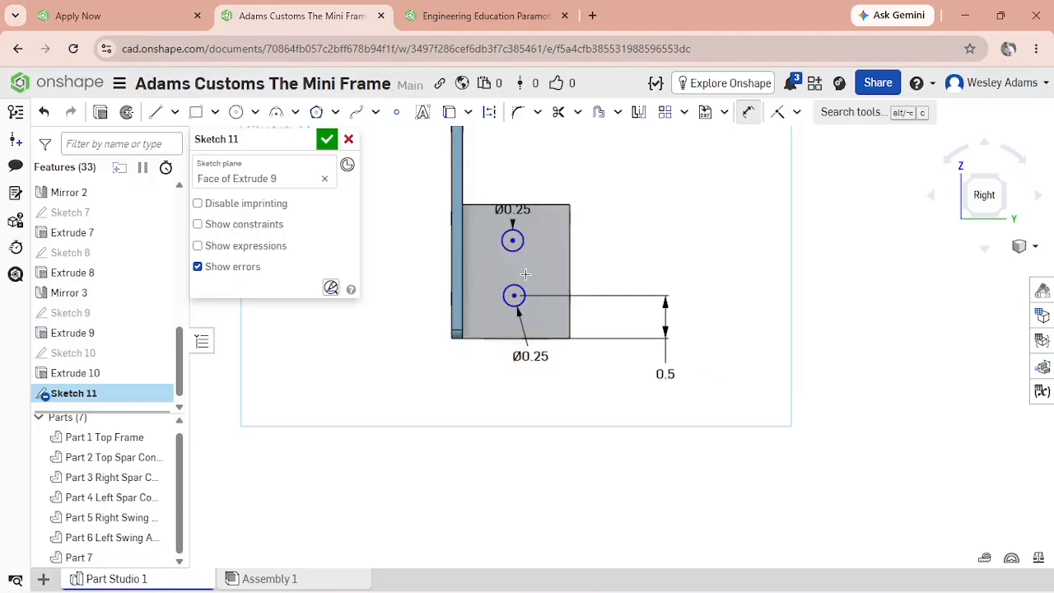
# Set the distance from the lower circle's center to the block's right edge to 0.627 in.
pyautogui.click(517, 302)
pyautogui.press('d')
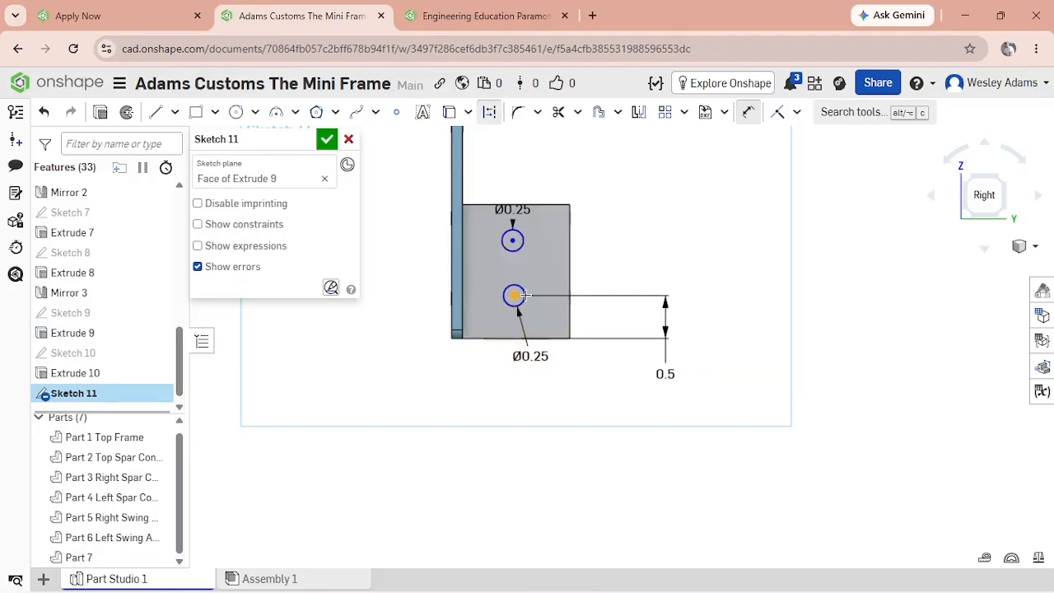
pyautogui.click(571, 290)
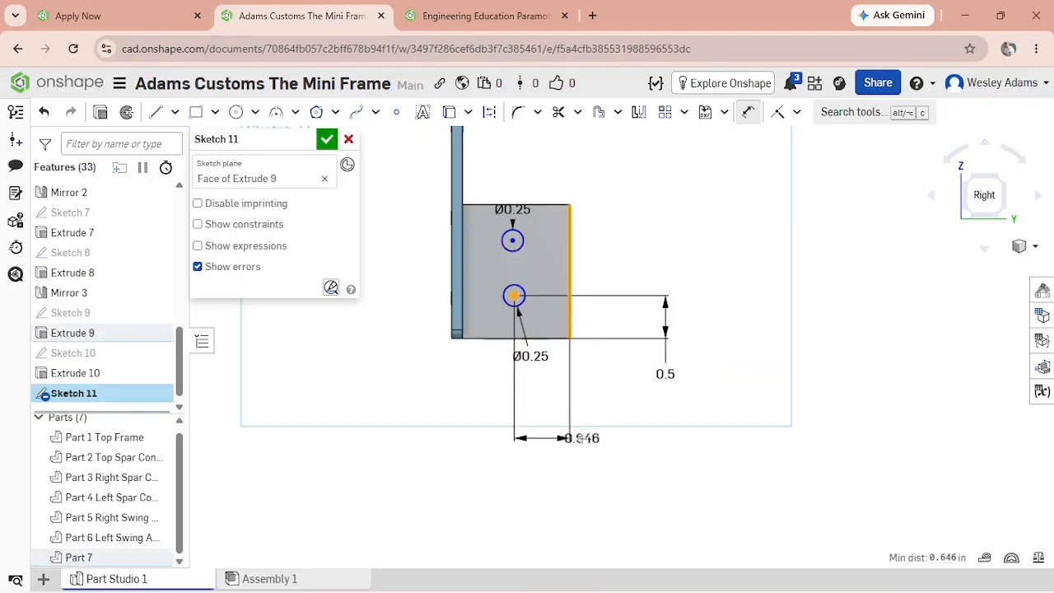
pyautogui.click(580, 438)
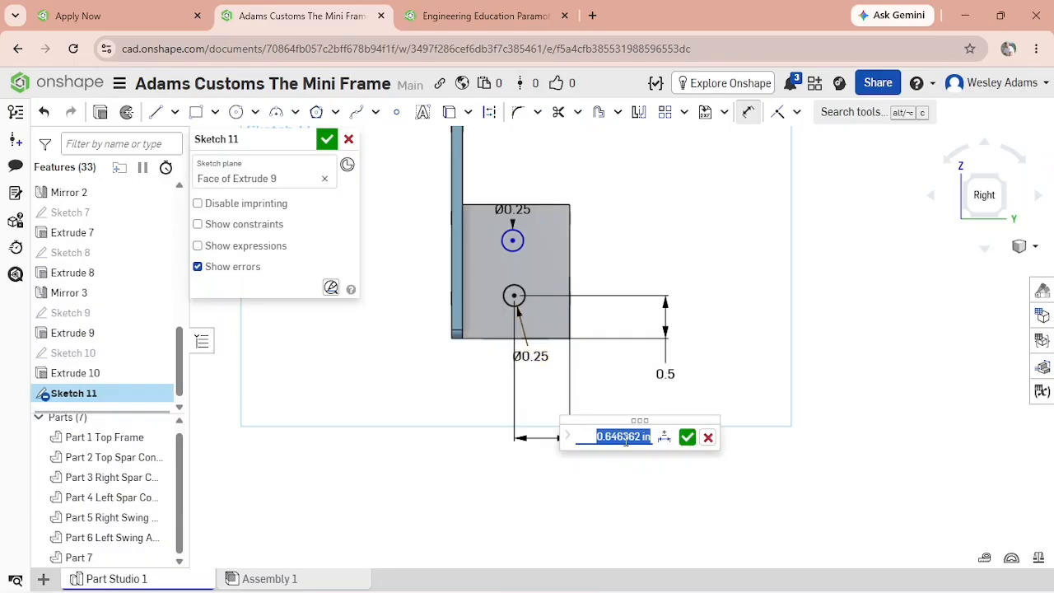
pyautogui.press('BackSpace')
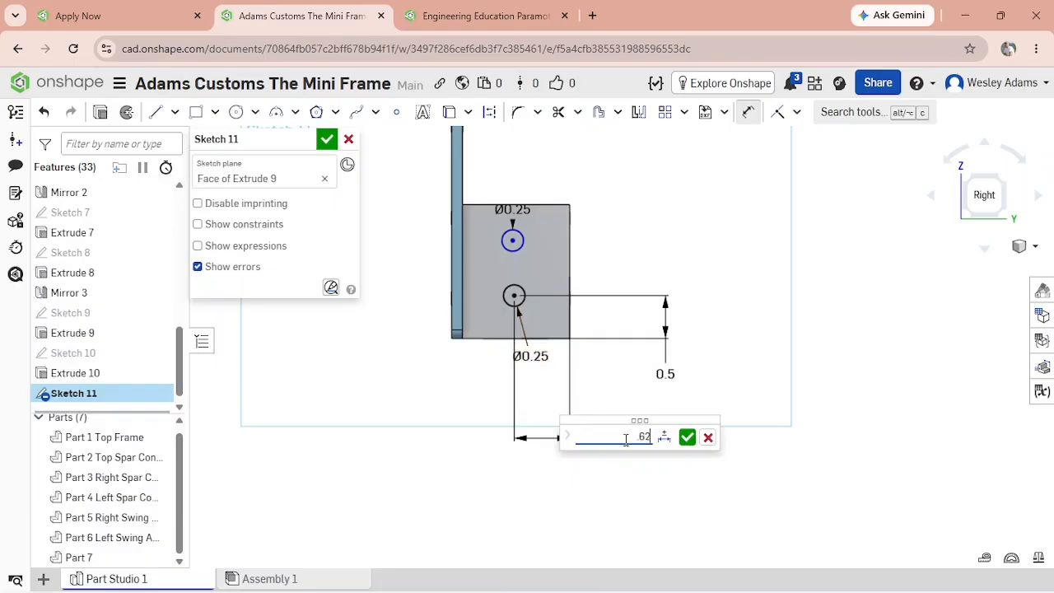
pyautogui.write('.627')
pyautogui.press('Return')
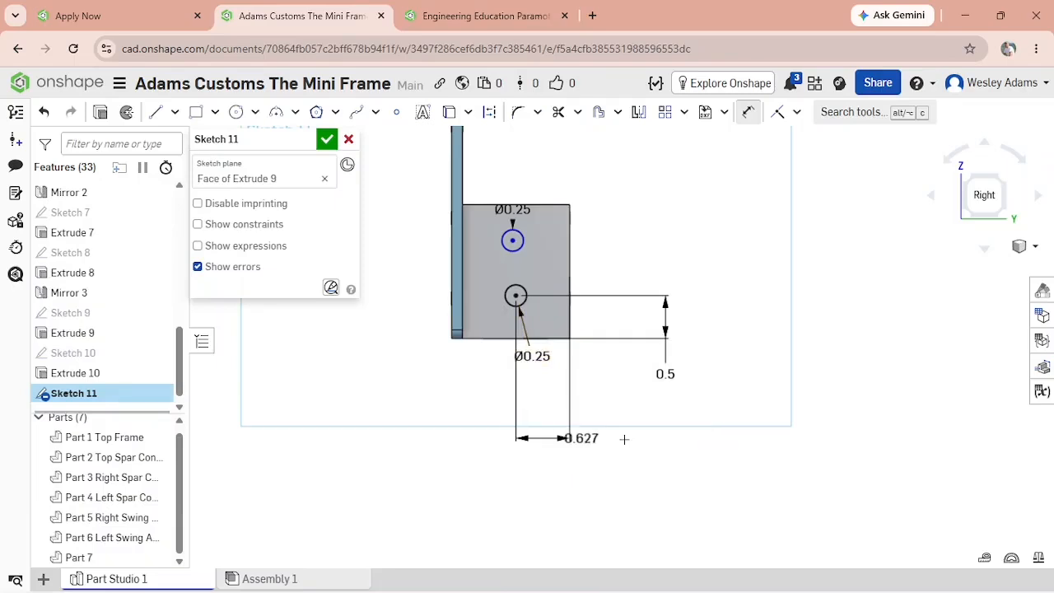
# Add a driven dimension from the lower circle's center to the block's left edge.
pyautogui.press('d')
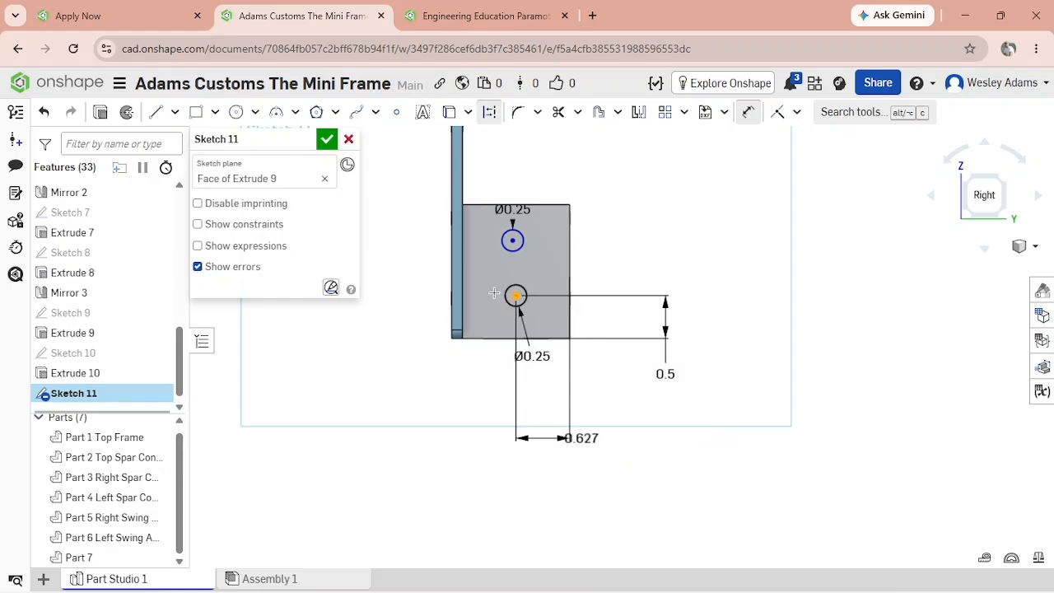
pyautogui.click(463, 291)
pyautogui.click(452, 428)
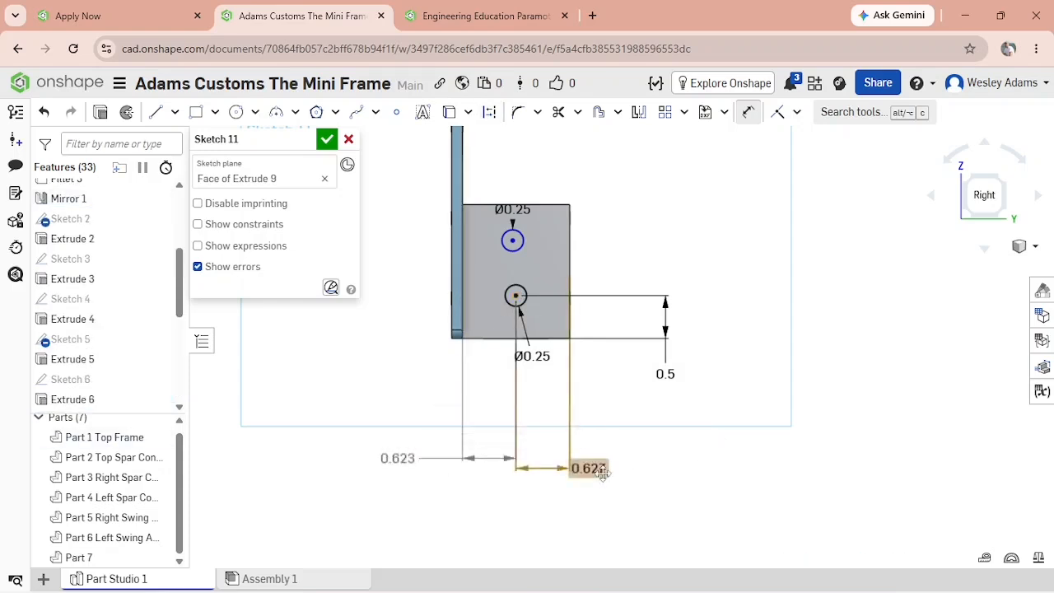
# Set the lower circle's right-side gap to 0.625 in to center it across the block face.
pyautogui.doubleClick(602, 470)
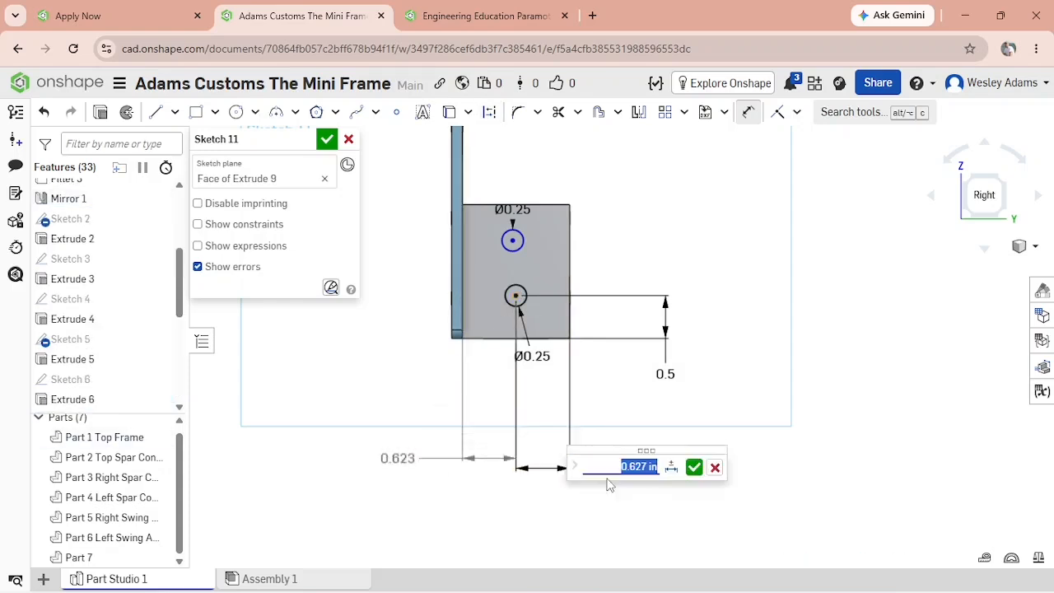
pyautogui.click(642, 467)
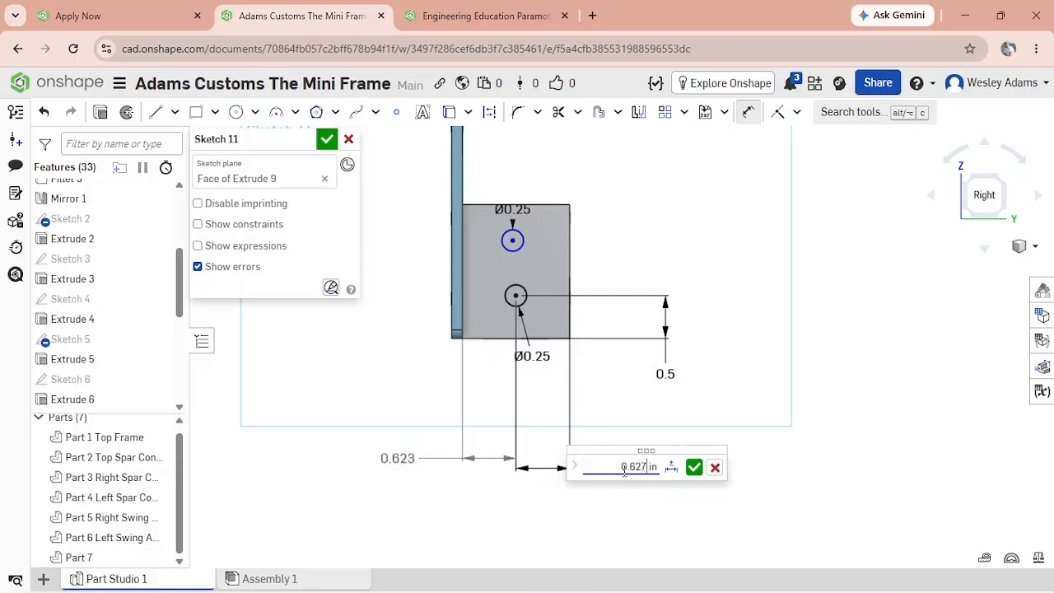
pyautogui.press('BackSpace')
pyautogui.write('5')
pyautogui.click(694, 466)
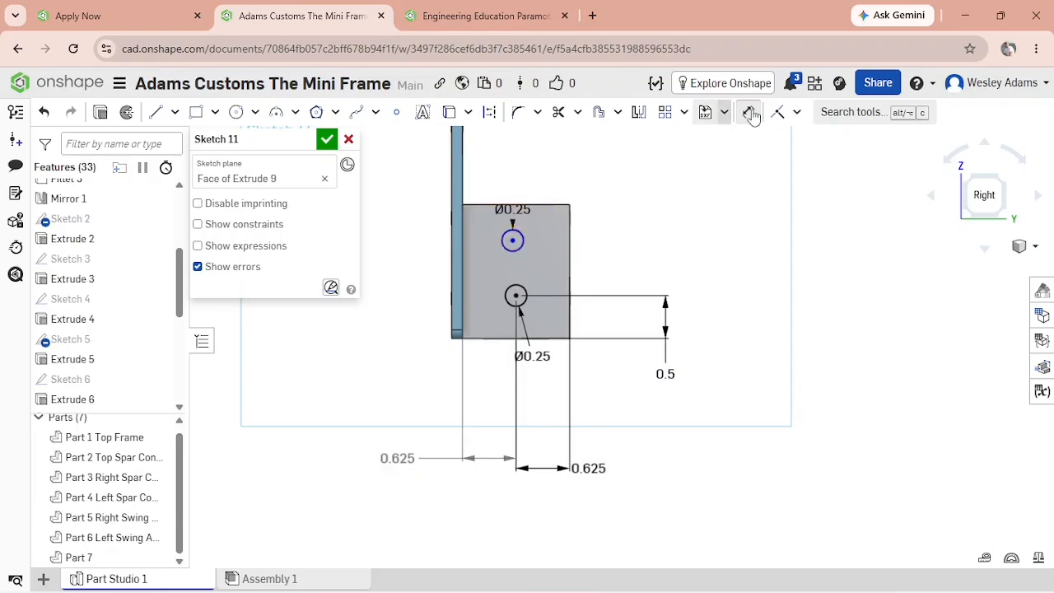
# Move the upper circle's diameter label off the block and dimension that circle's center to the block's right edge.
pyautogui.moveTo(509, 208); pyautogui.dragTo(650, 203)
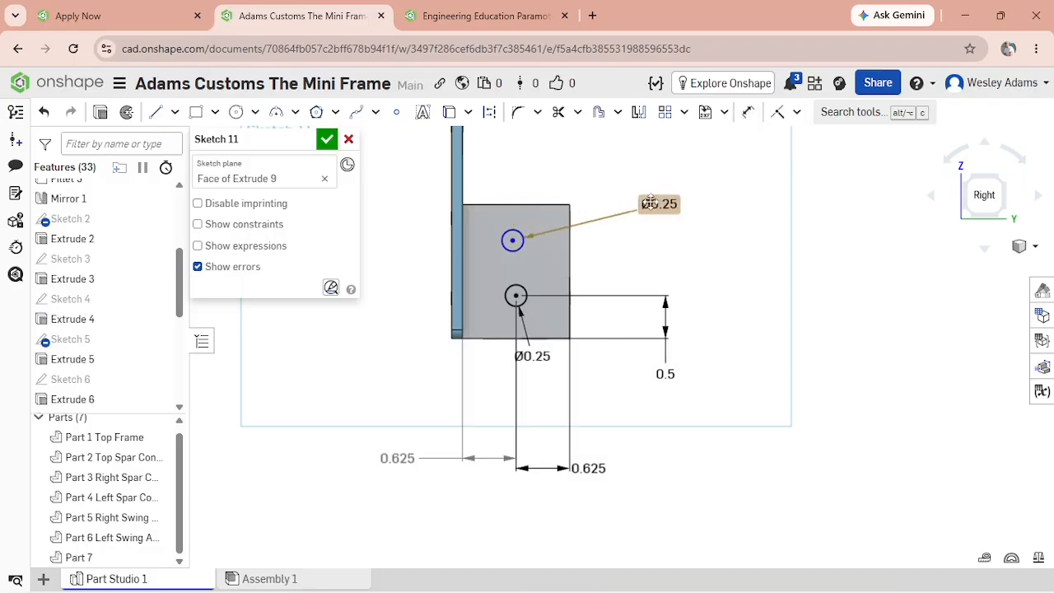
pyautogui.click(748, 112)
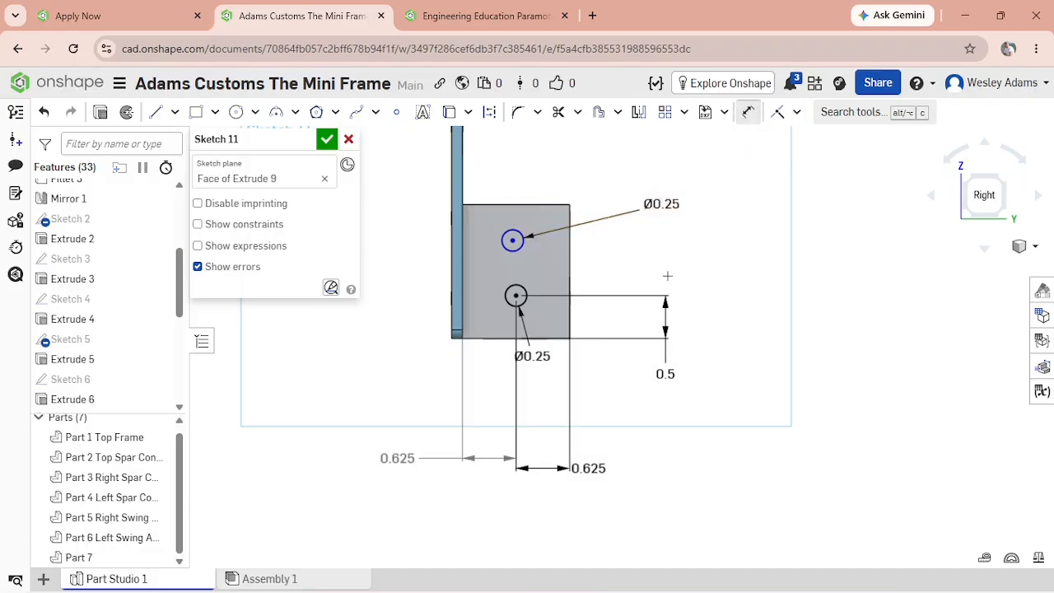
pyautogui.click(512, 241)
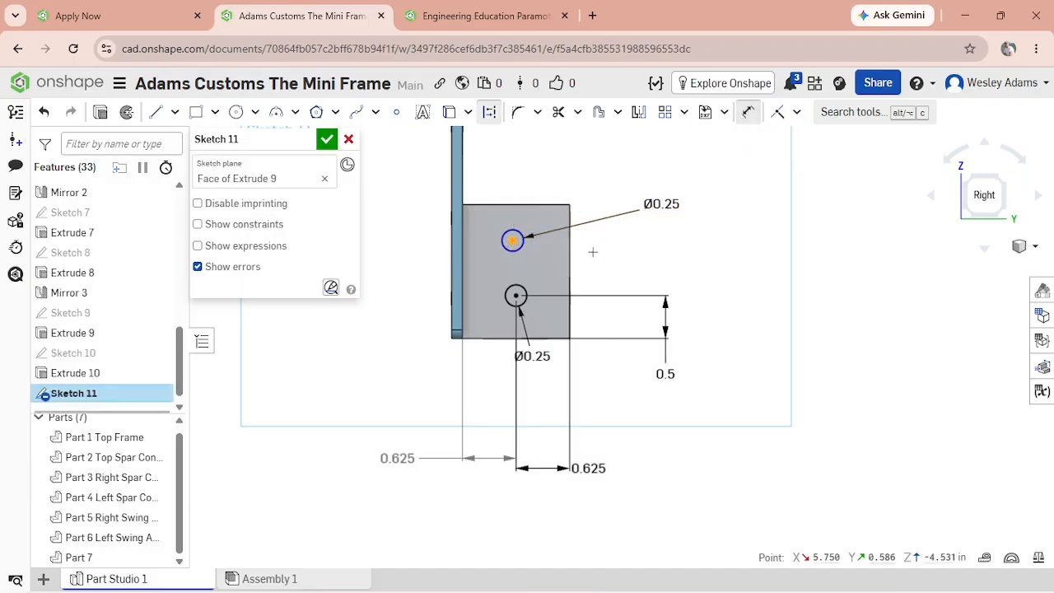
pyautogui.click(570, 250)
pyautogui.click(623, 430)
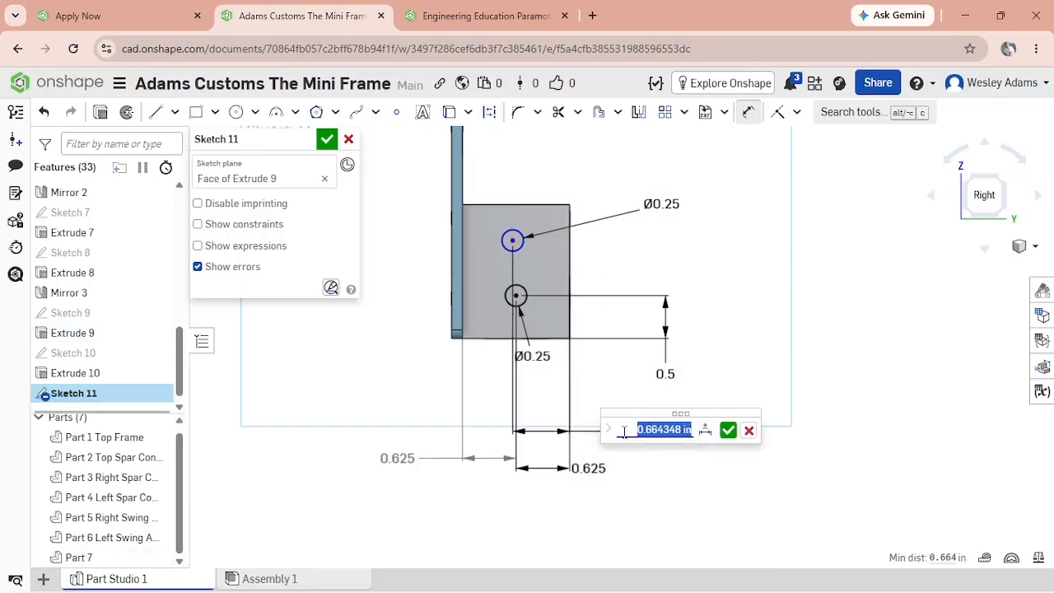
pyautogui.press('BackSpace')
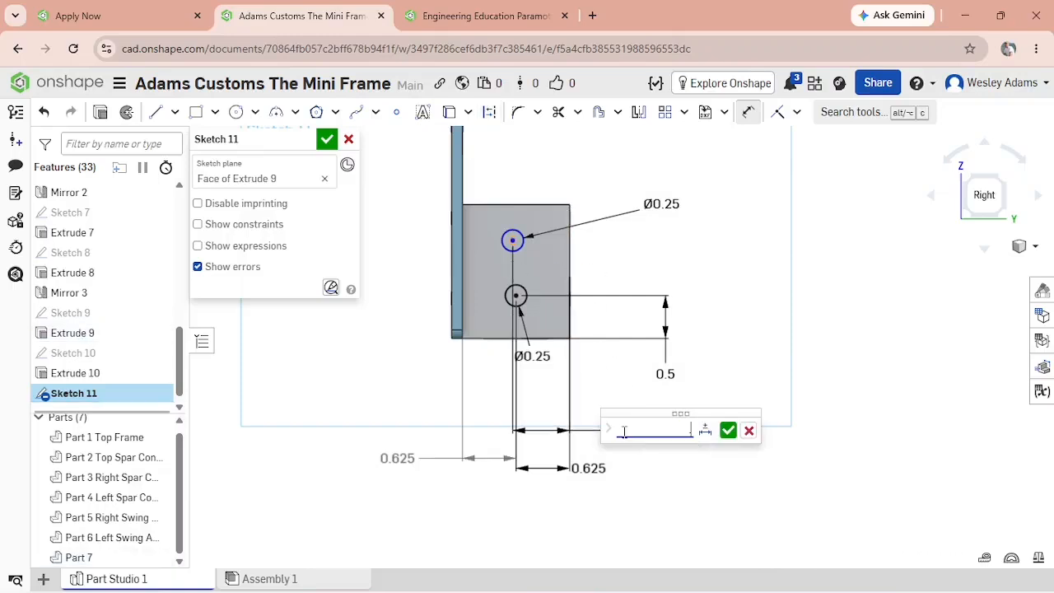
pyautogui.press('Return')
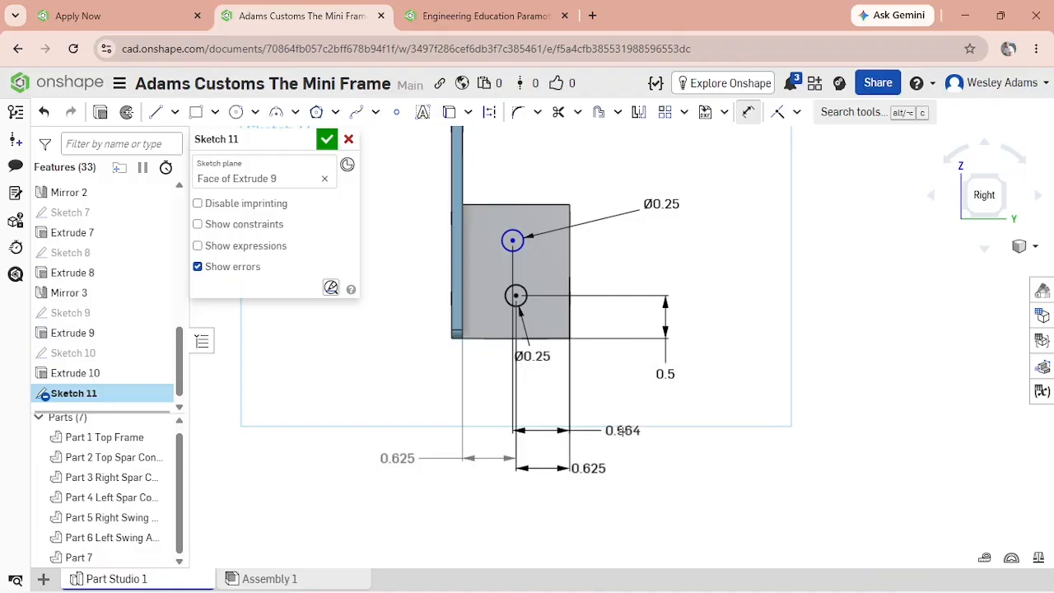
# Set the distance from the upper circle's center to the block's right edge to 0.625 in, placing the dimension above the block.
pyautogui.click(747, 112)
pyautogui.moveTo(620, 430); pyautogui.dragTo(591, 162)
pyautogui.moveTo(516, 240); pyautogui.dragTo(517, 247)
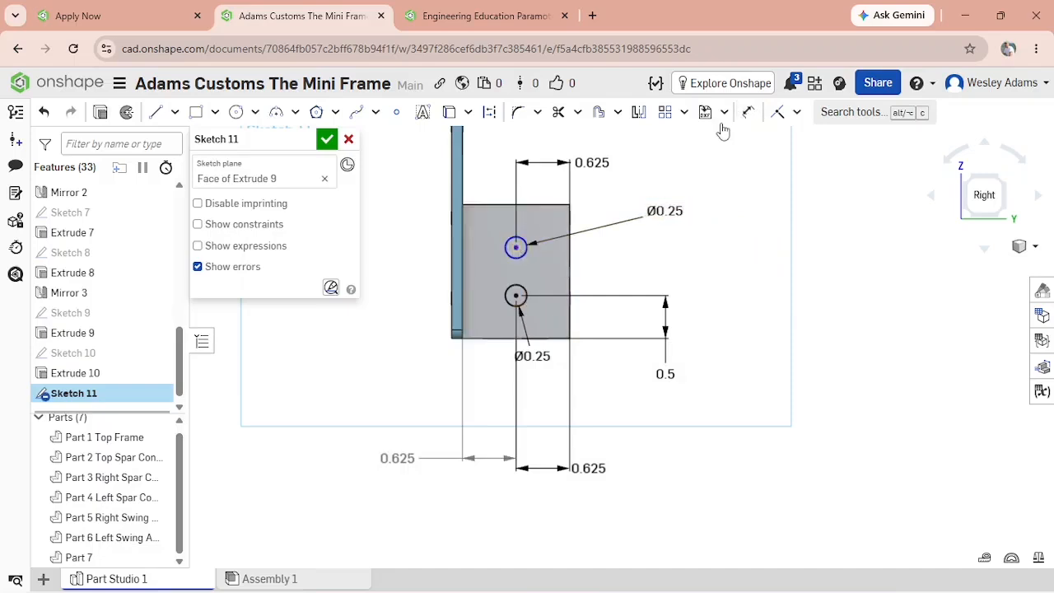
# Dimension the vertical spacing between the two circle centers and set it to 0.75 in.
pyautogui.click(748, 112)
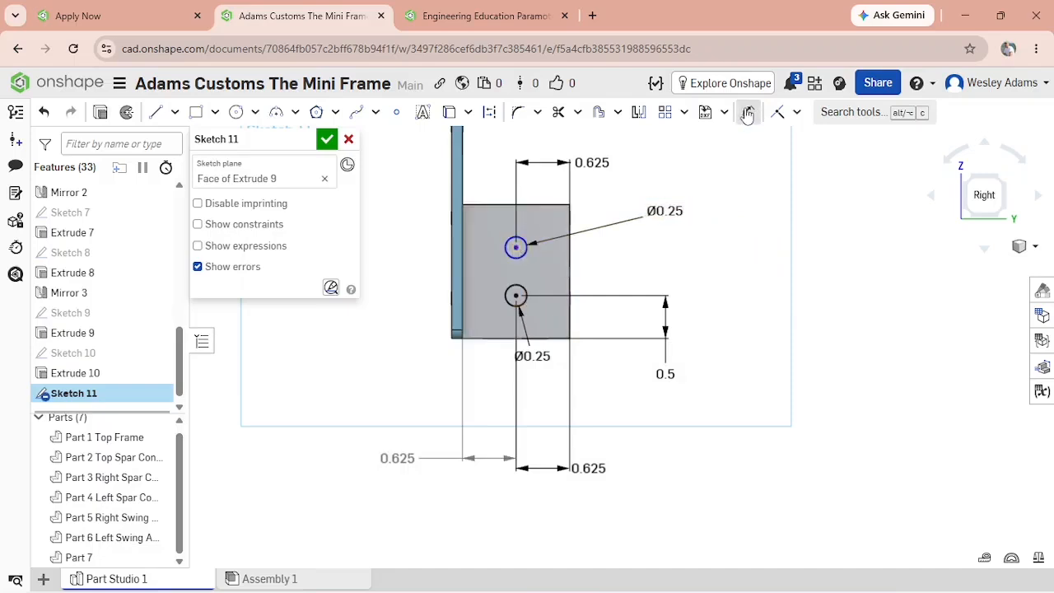
pyautogui.click(517, 248)
pyautogui.click(516, 295)
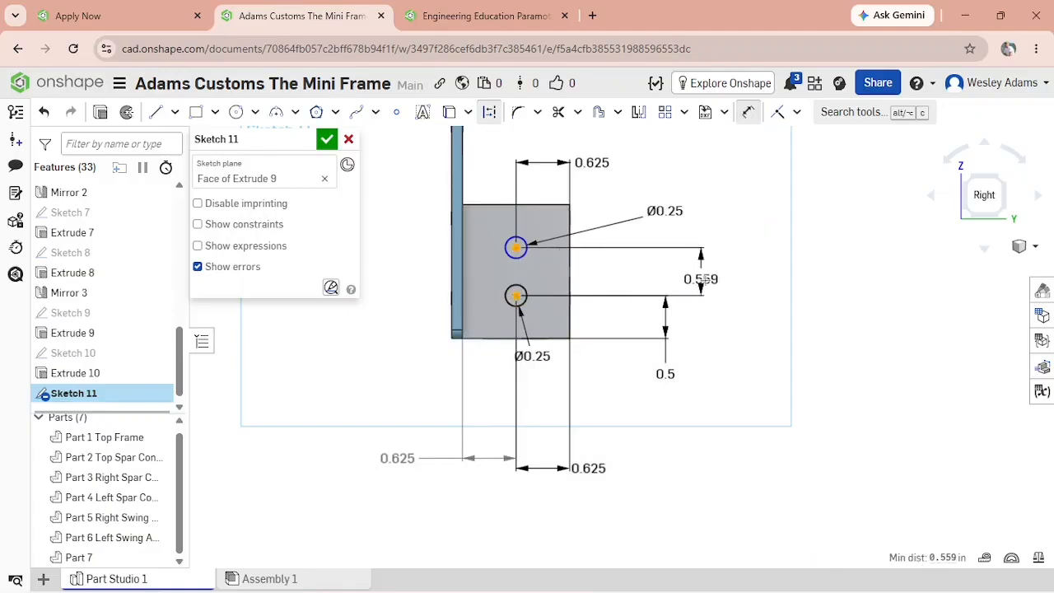
pyautogui.click(749, 276)
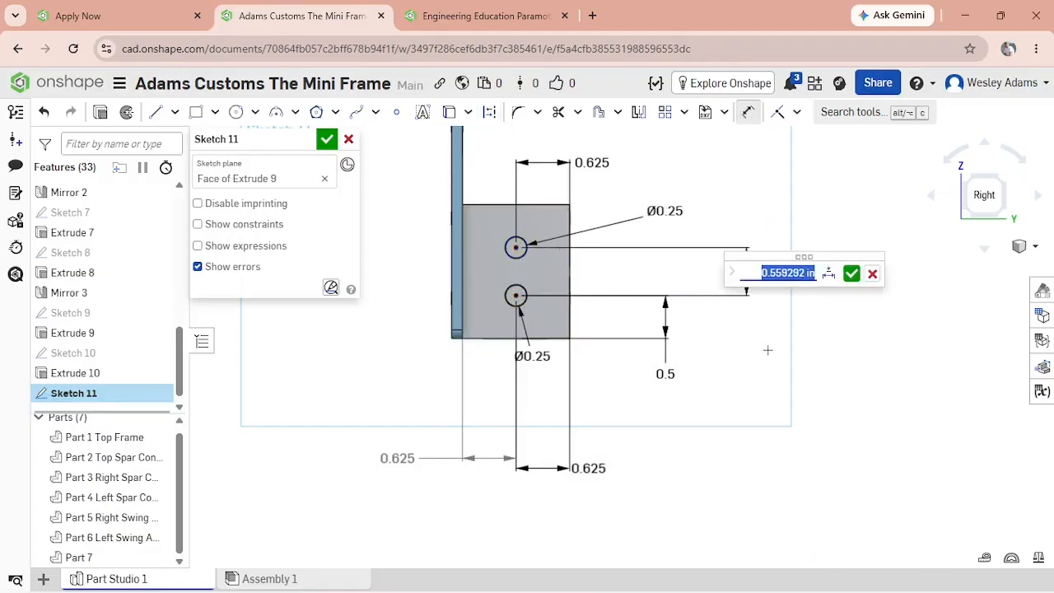
pyautogui.press('BackSpace')
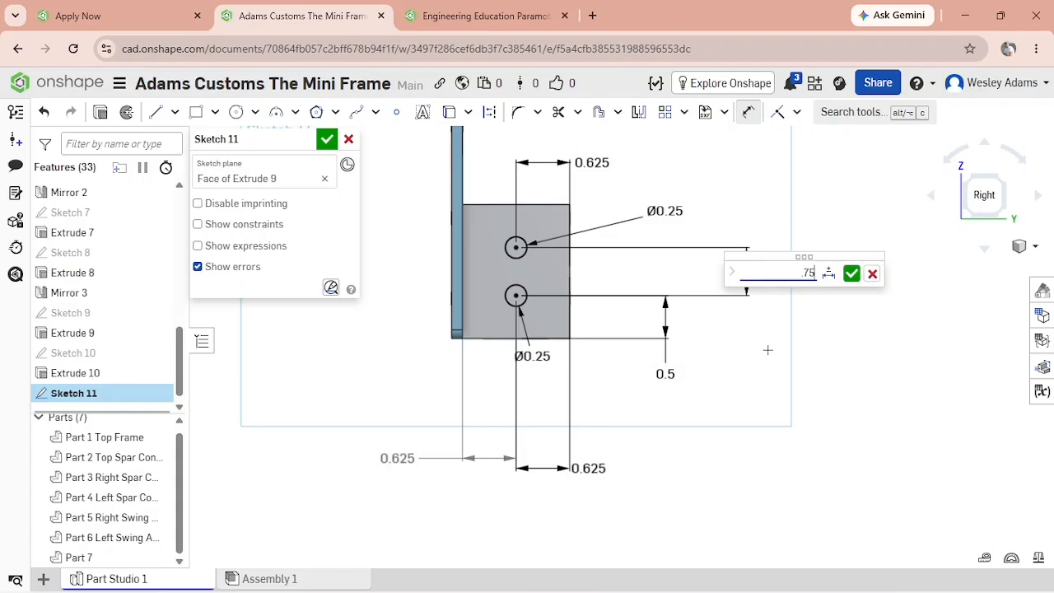
pyautogui.press('Return')
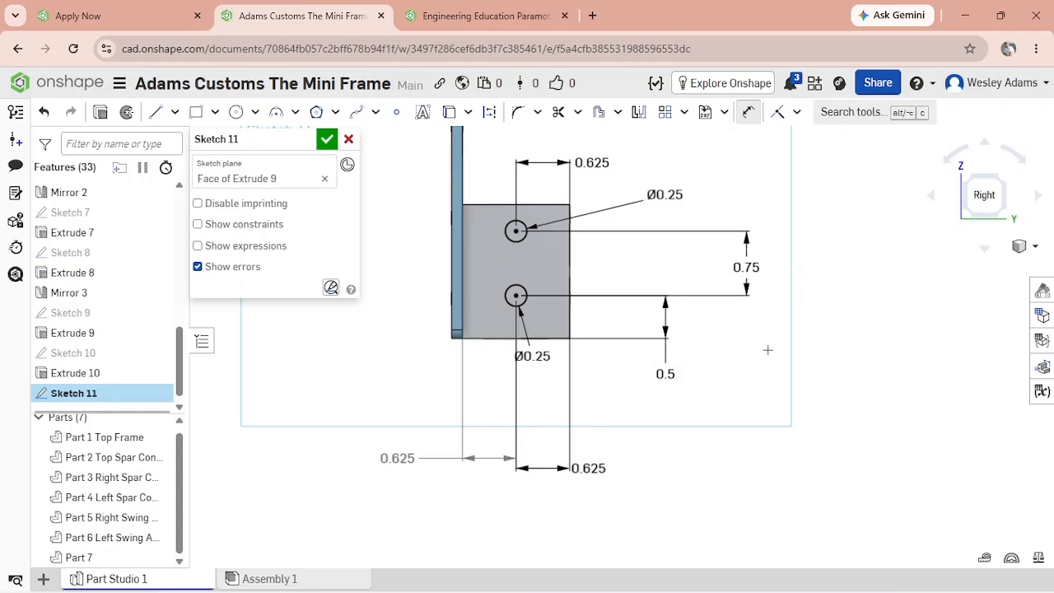
# Delete the lower circle's 0.5 in vertical dimension and the 0.75 in spacing dimension between the circles.
pyautogui.moveTo(665, 373); pyautogui.dragTo(688, 403)
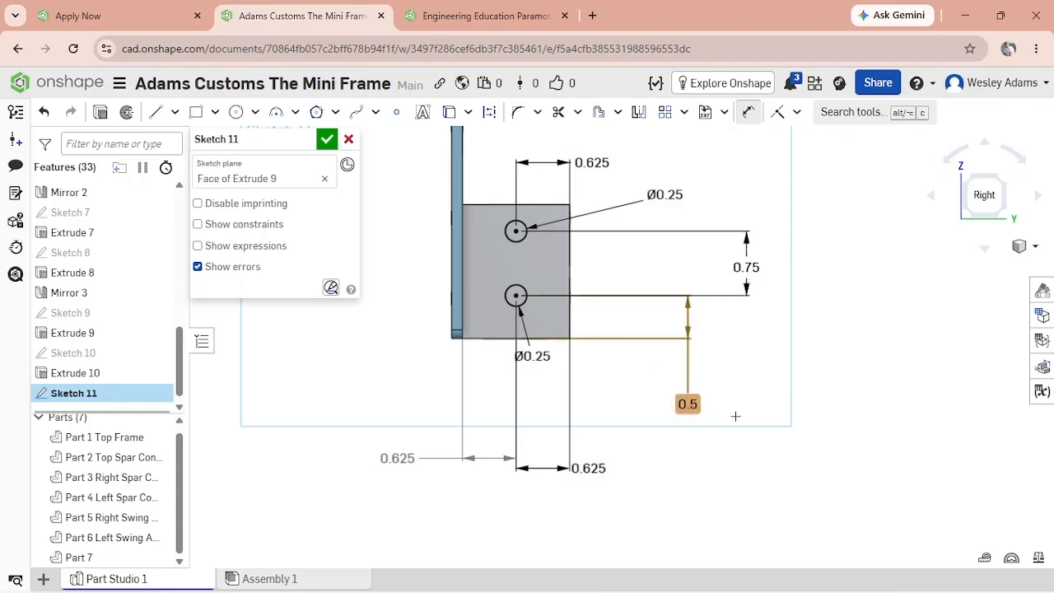
pyautogui.press('Delete')
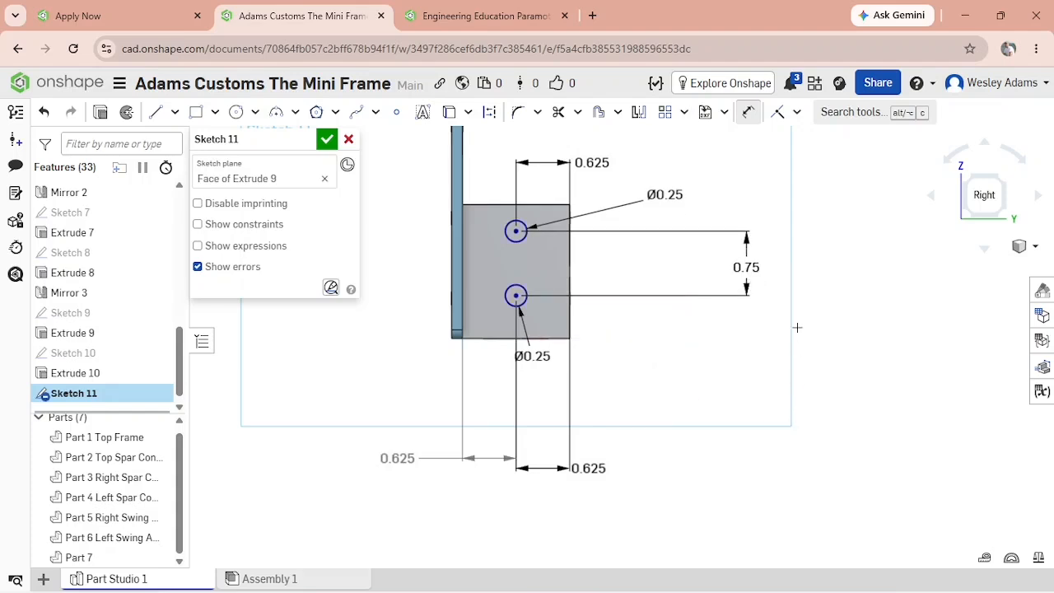
pyautogui.click(742, 270)
pyautogui.press('Delete')
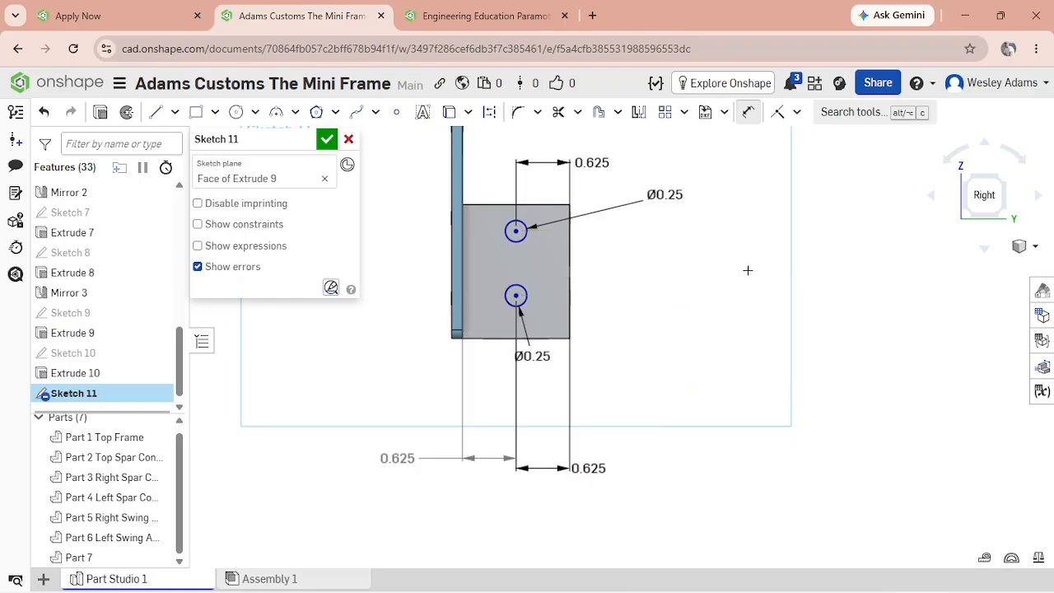
# Dimension the lower circle's center to the block's bottom edge and set the distance to 0.25 in.
pyautogui.click(748, 112)
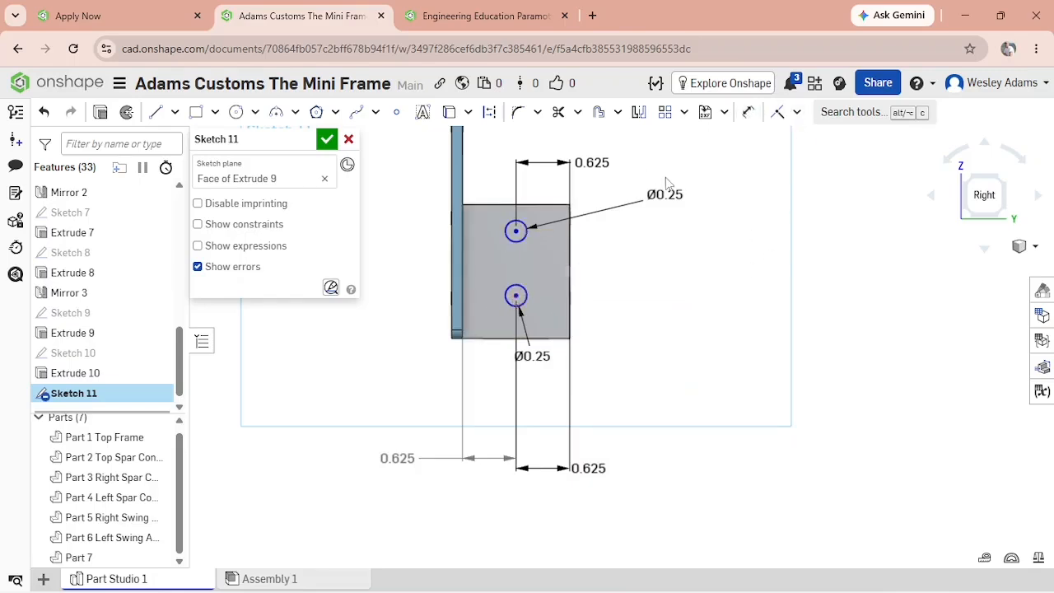
pyautogui.click(747, 114)
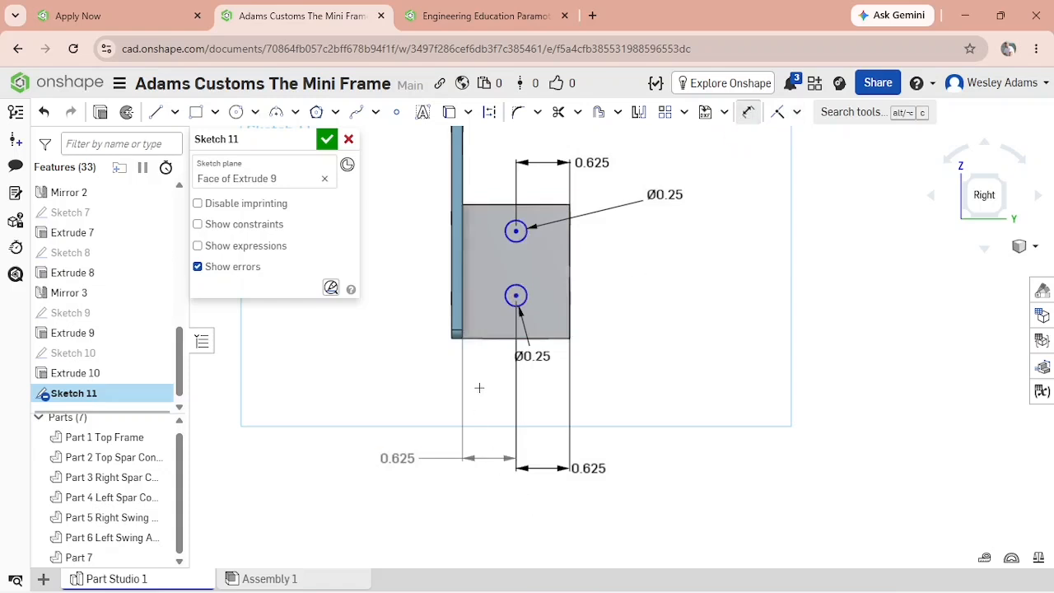
pyautogui.click(515, 299)
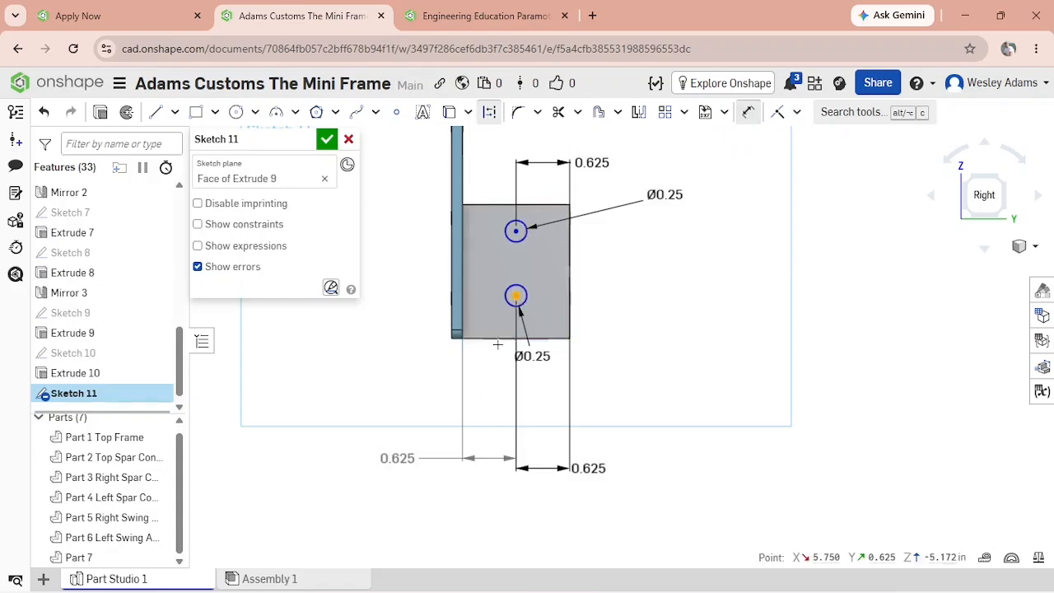
pyautogui.click(498, 338)
pyautogui.click(704, 352)
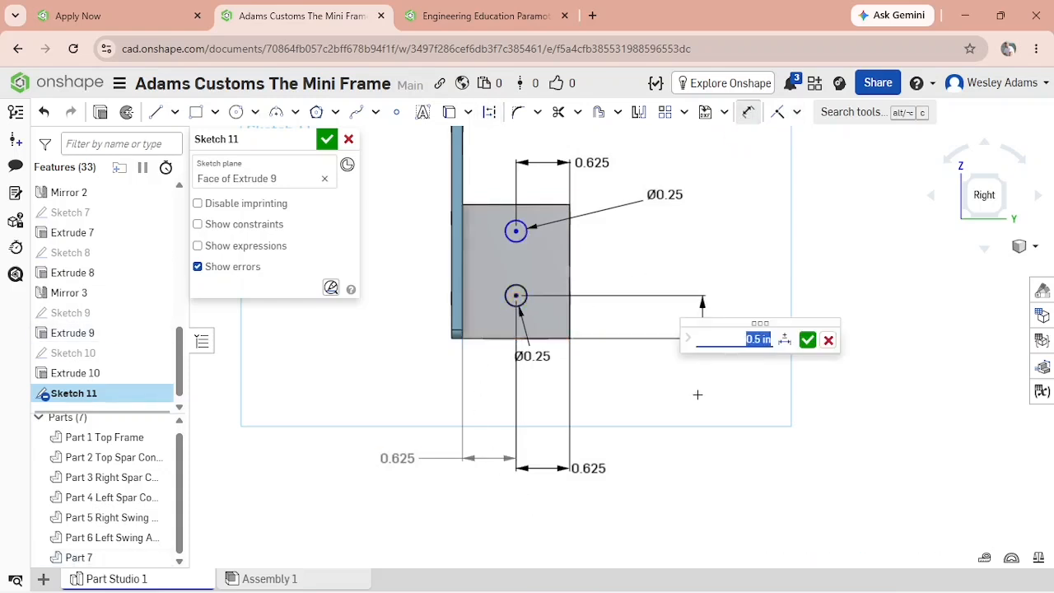
pyautogui.press('BackSpace')
pyautogui.write('.25')
pyautogui.press('Return')
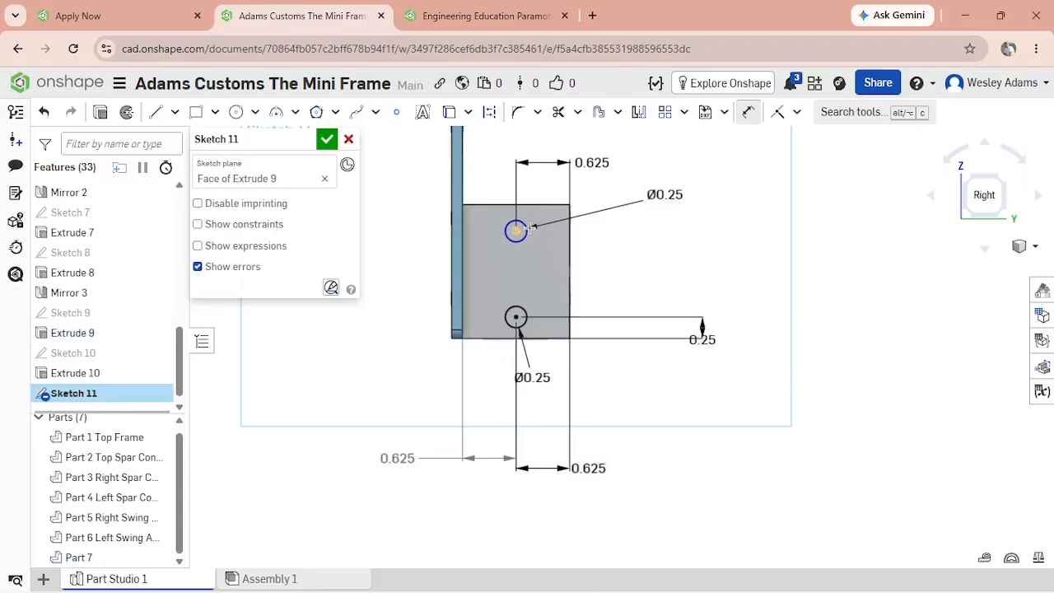
# Dimension the upper circle's center to the block's top edge and set the distance to 0.5 in.
pyautogui.click(514, 230)
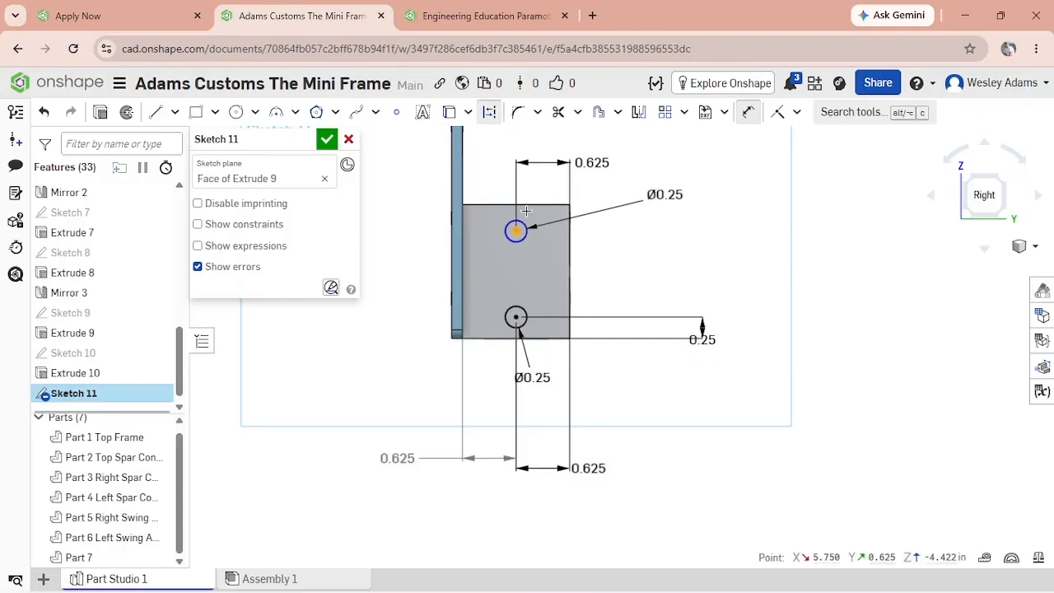
pyautogui.click(527, 204)
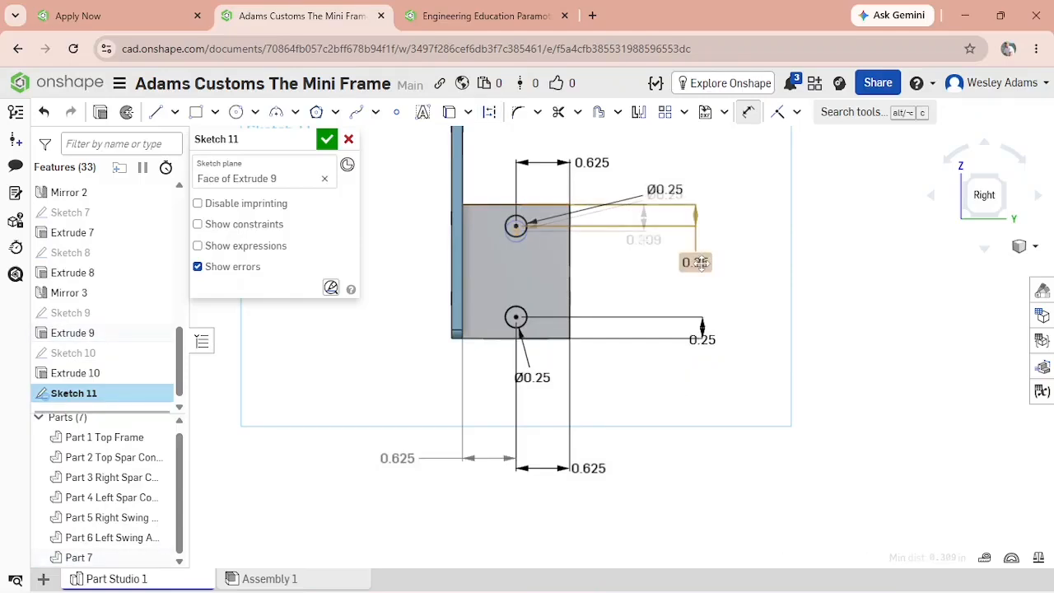
pyautogui.doubleClick(700, 264)
pyautogui.press('BackSpace')
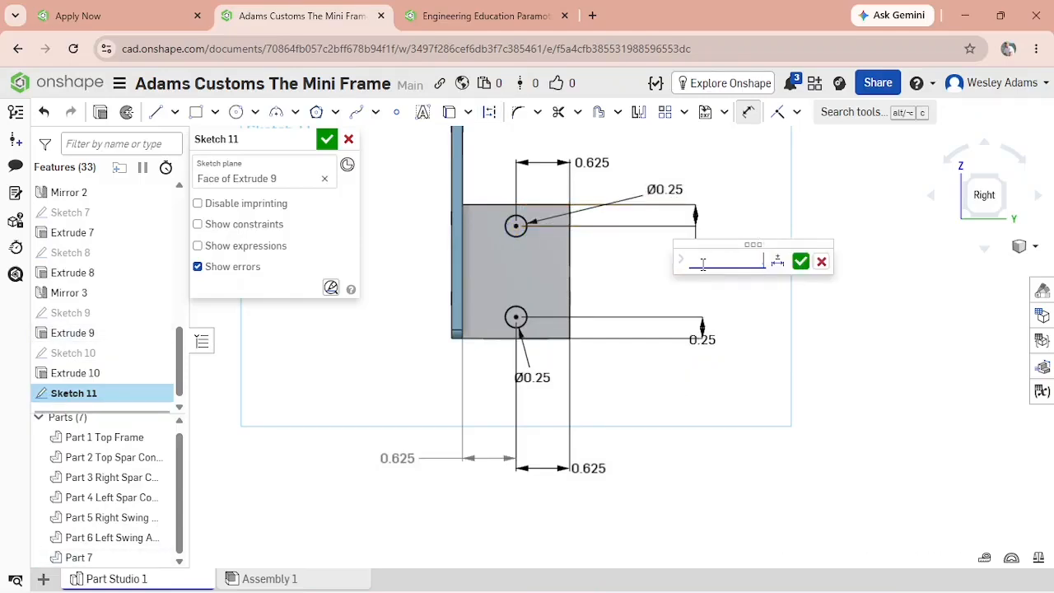
pyautogui.press('Return')
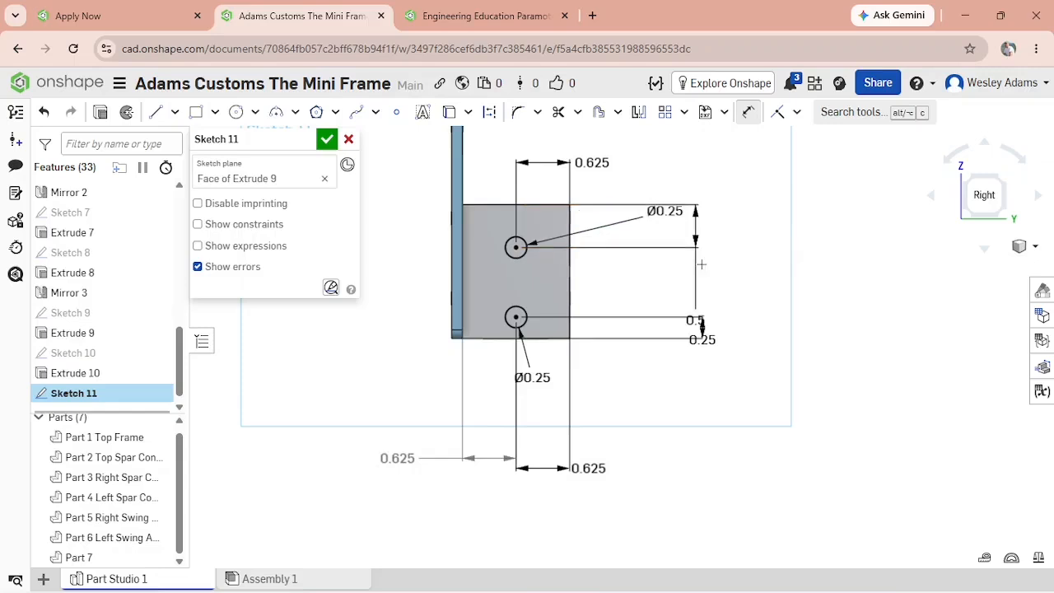
# Add a driven vertical dimension between the two circle centers and finish the hole sketch.
pyautogui.click(515, 247)
pyautogui.press('v')
pyautogui.click(516, 317)
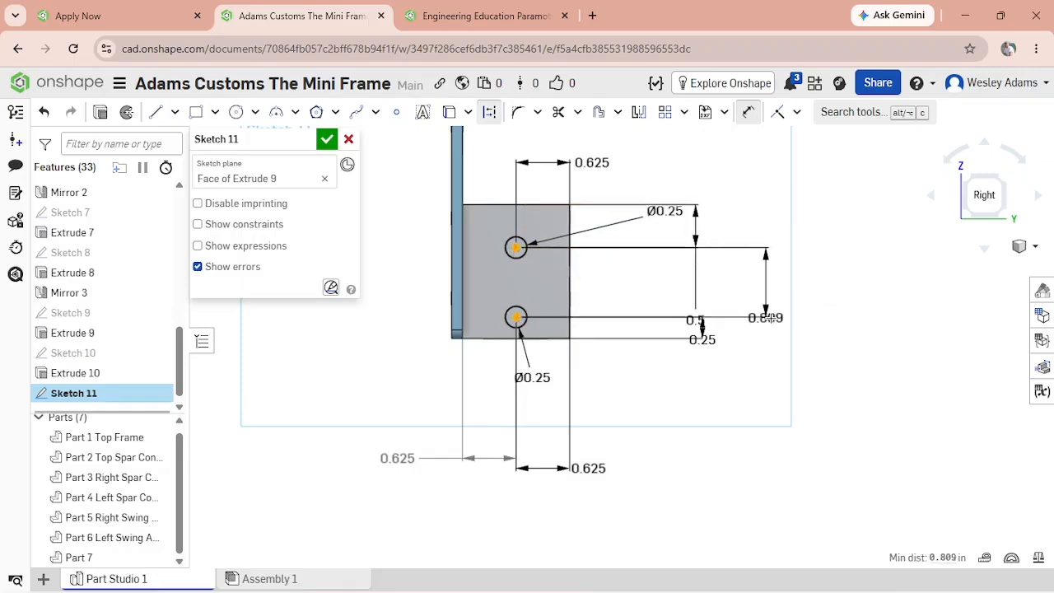
pyautogui.click(783, 302)
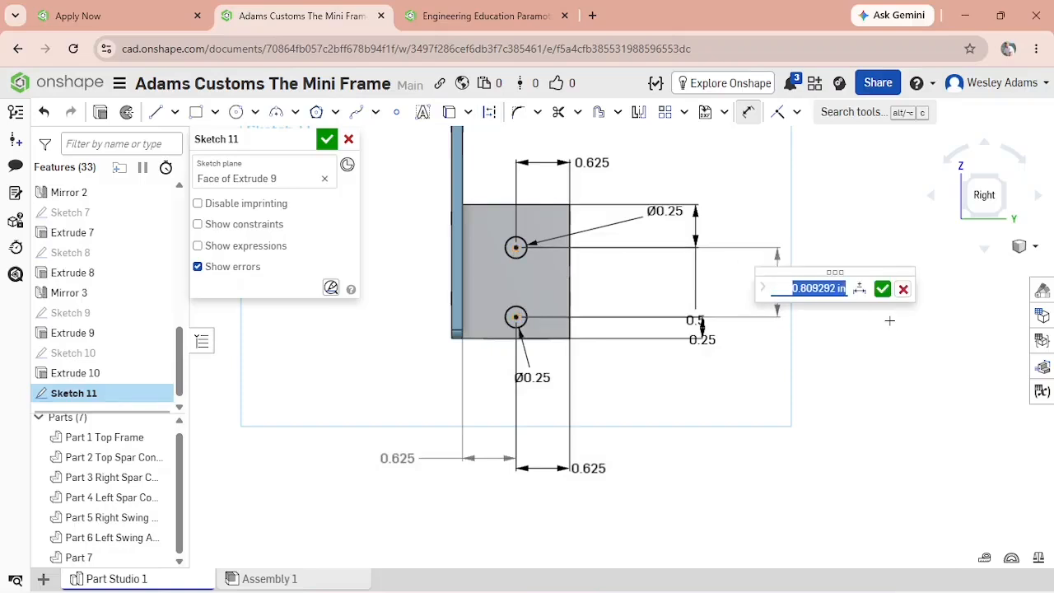
pyautogui.click(881, 288)
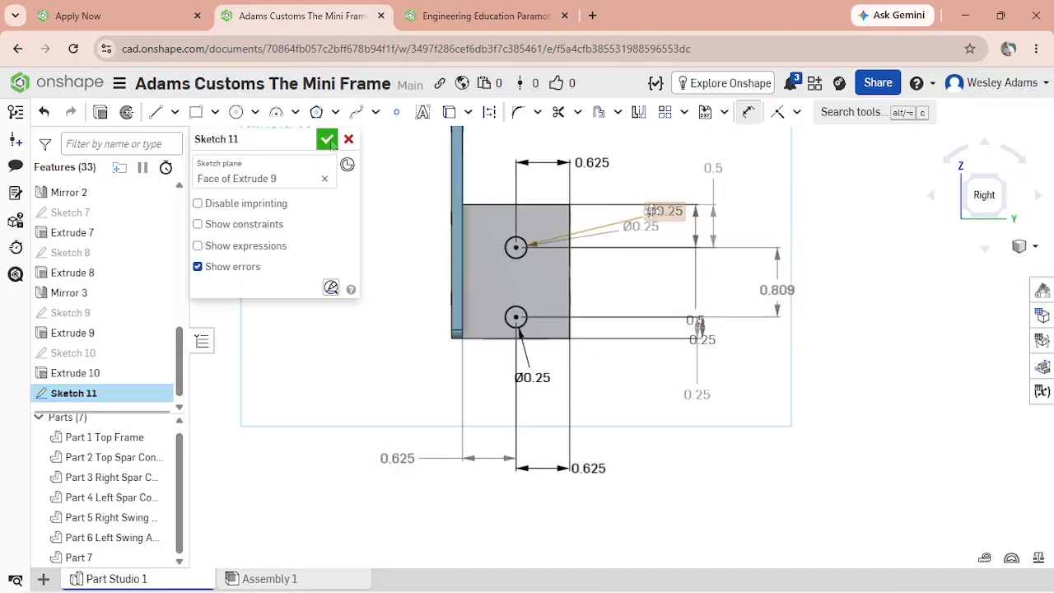
pyautogui.click(327, 139)
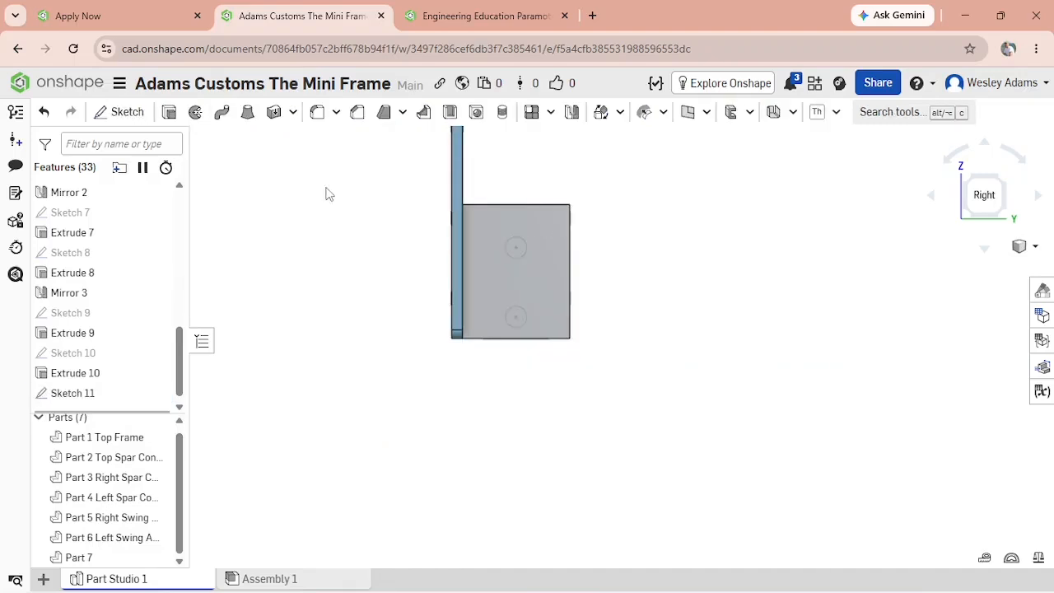
# Extrude both circles of Sketch 11 as a 2 in deep blind removal to cut the holes through the mounting block.
pyautogui.moveTo(320, 218); pyautogui.dragTo(338, 219, button='right')
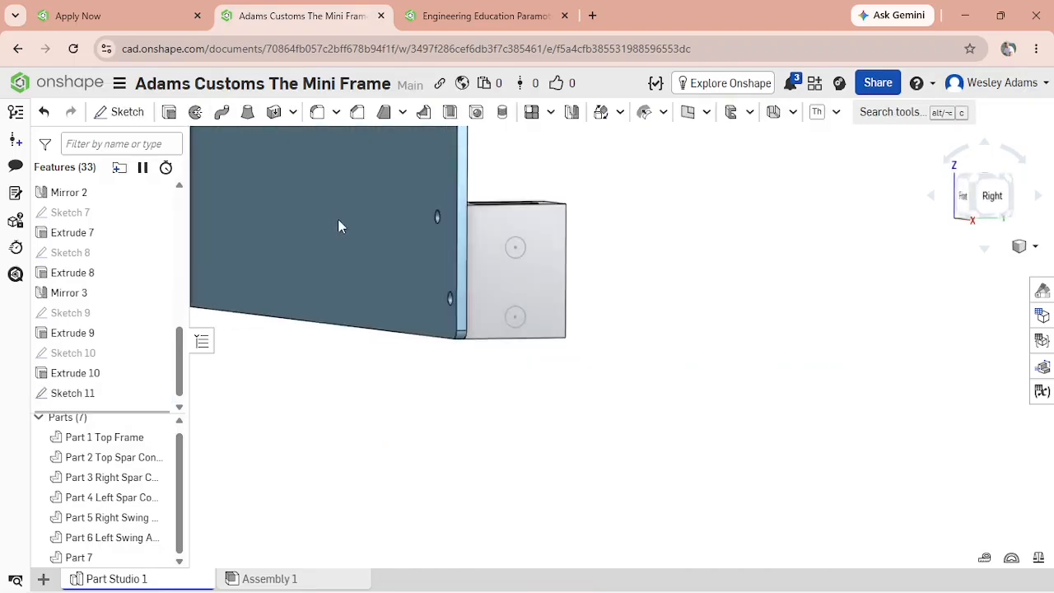
pyautogui.click(169, 112)
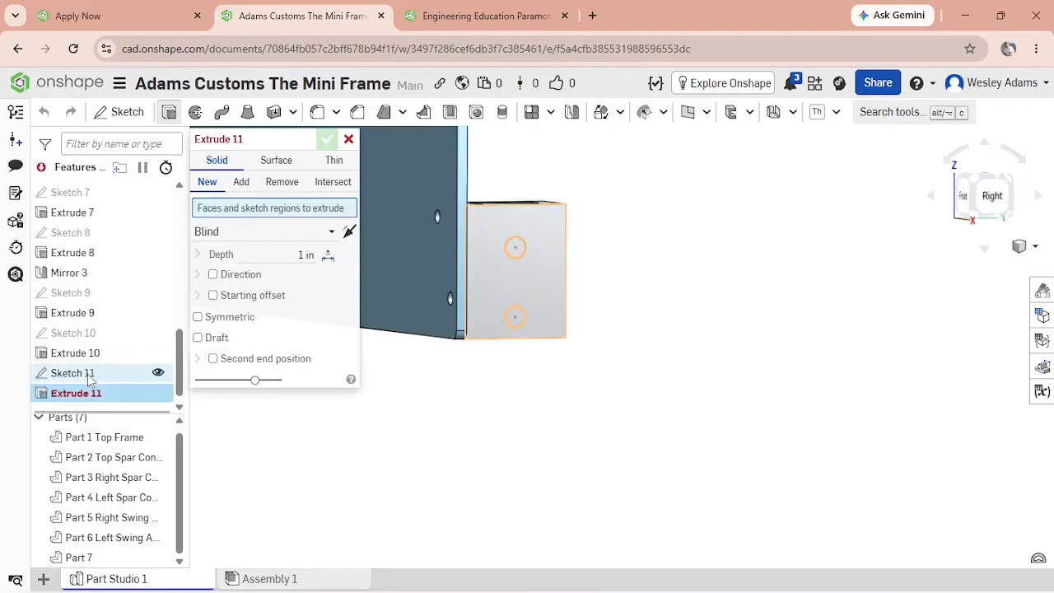
pyautogui.click(74, 373)
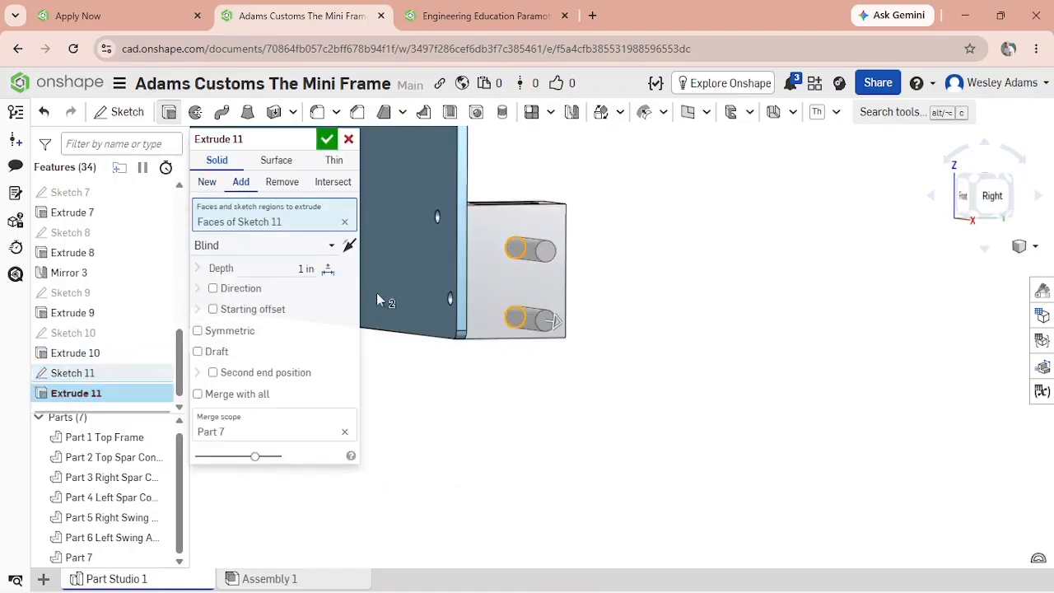
pyautogui.click(280, 181)
pyautogui.click(302, 268)
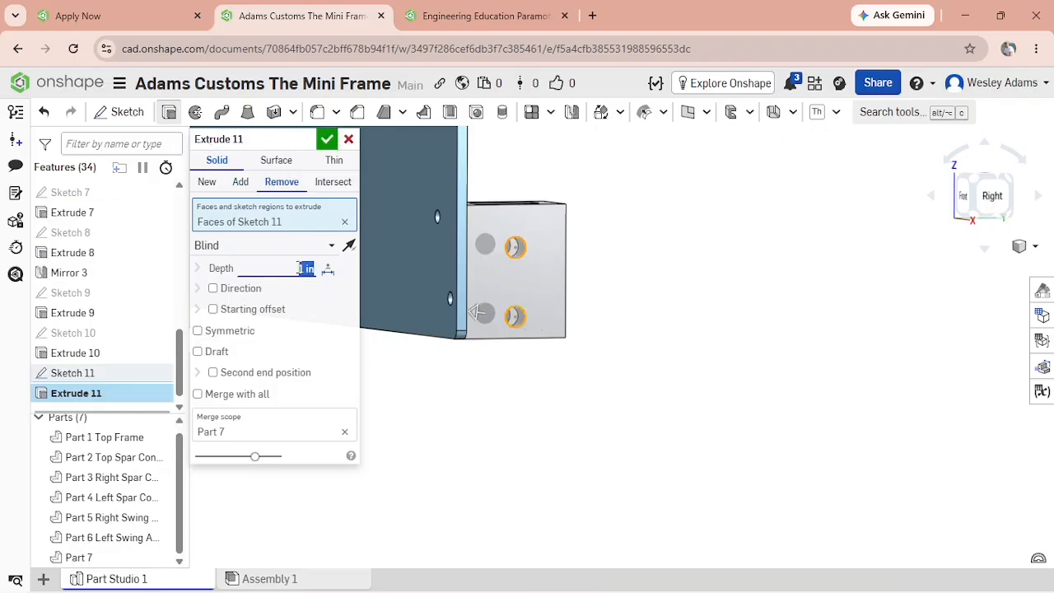
pyautogui.write('2')
pyautogui.press('Return')
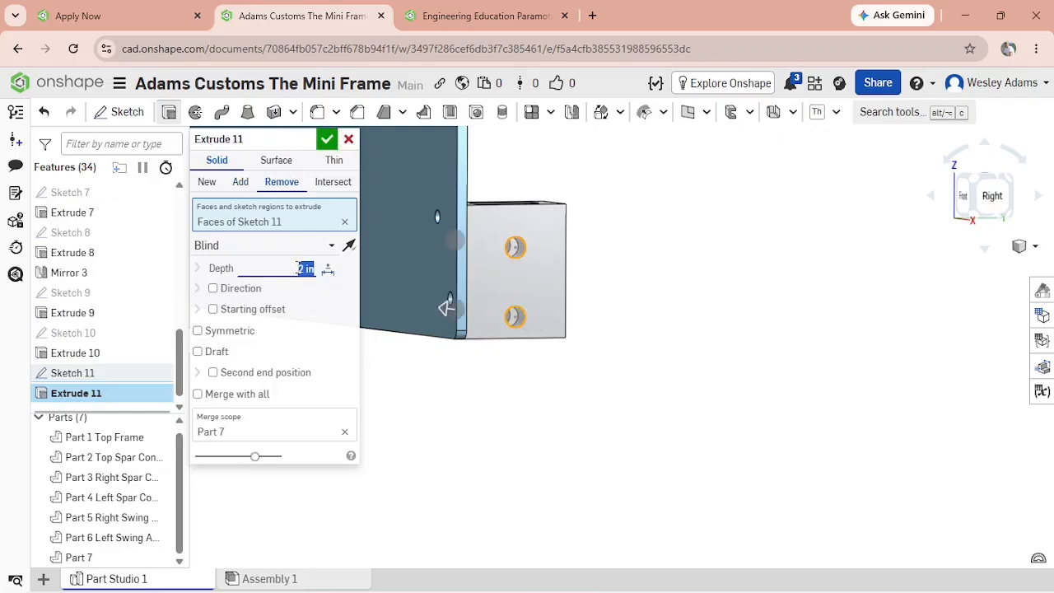
pyautogui.click(326, 139)
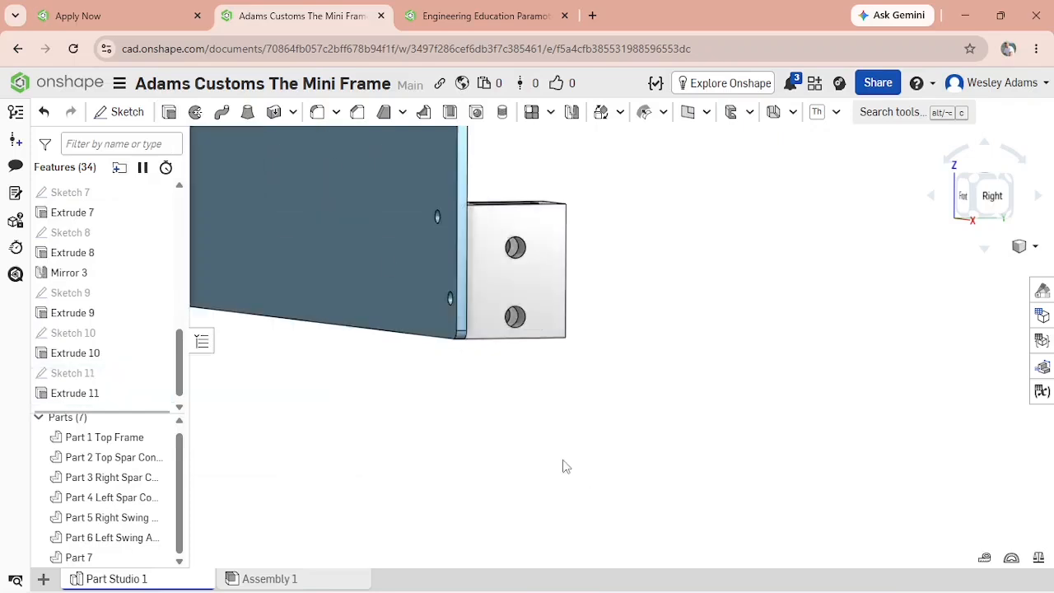
# Rename Part 7, the finished leg mounting block, as "Part 7 Right Leg Connection".
pyautogui.moveTo(563, 467); pyautogui.dragTo(511, 428, button='right')
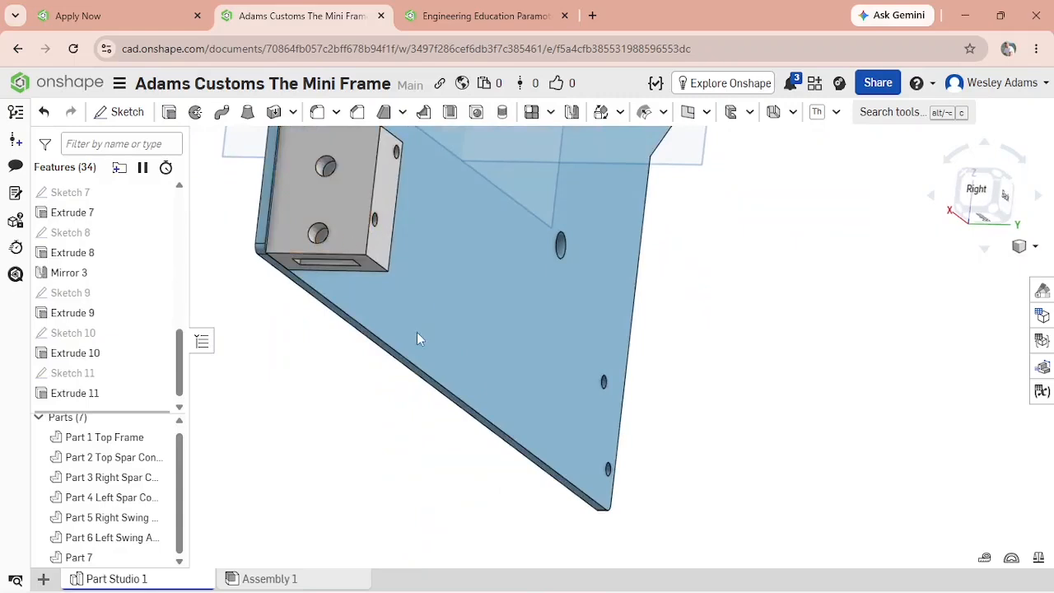
pyautogui.moveTo(417, 338); pyautogui.dragTo(343, 379, button='right')
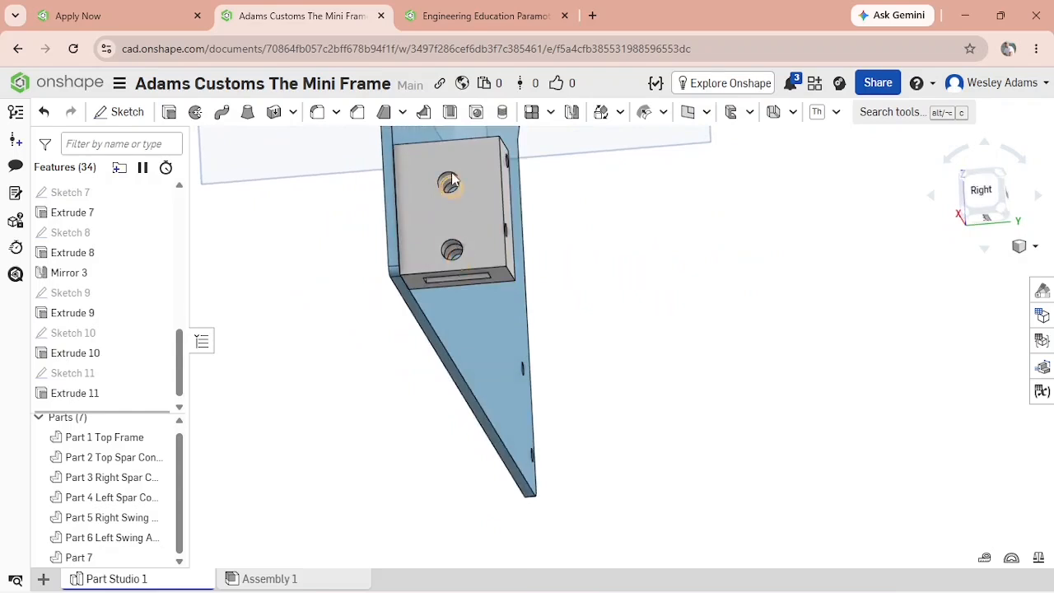
pyautogui.moveTo(662, 220); pyautogui.dragTo(602, 233, button='right')
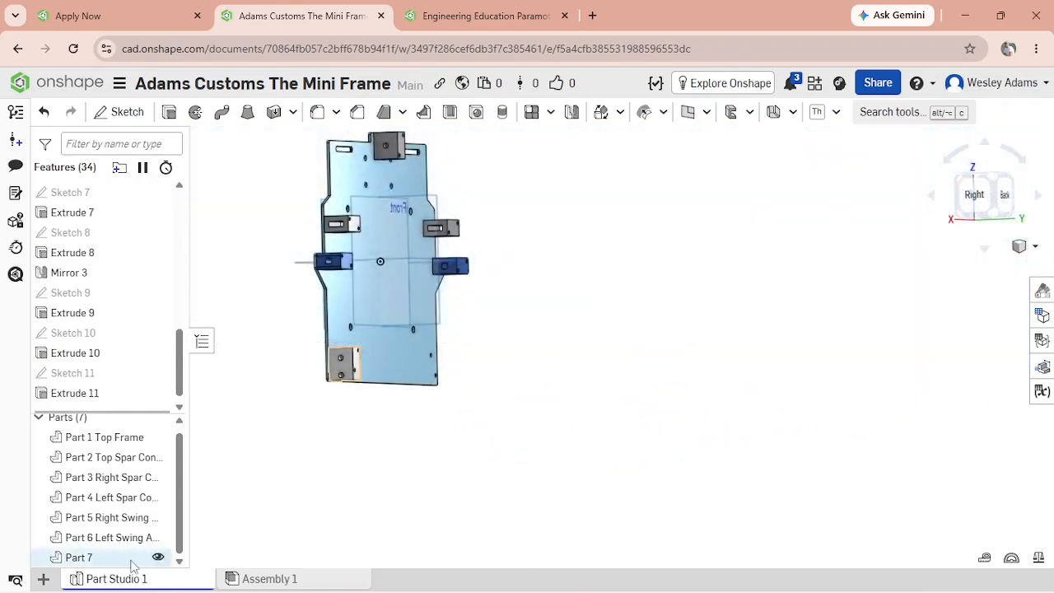
pyautogui.rightClick(130, 561)
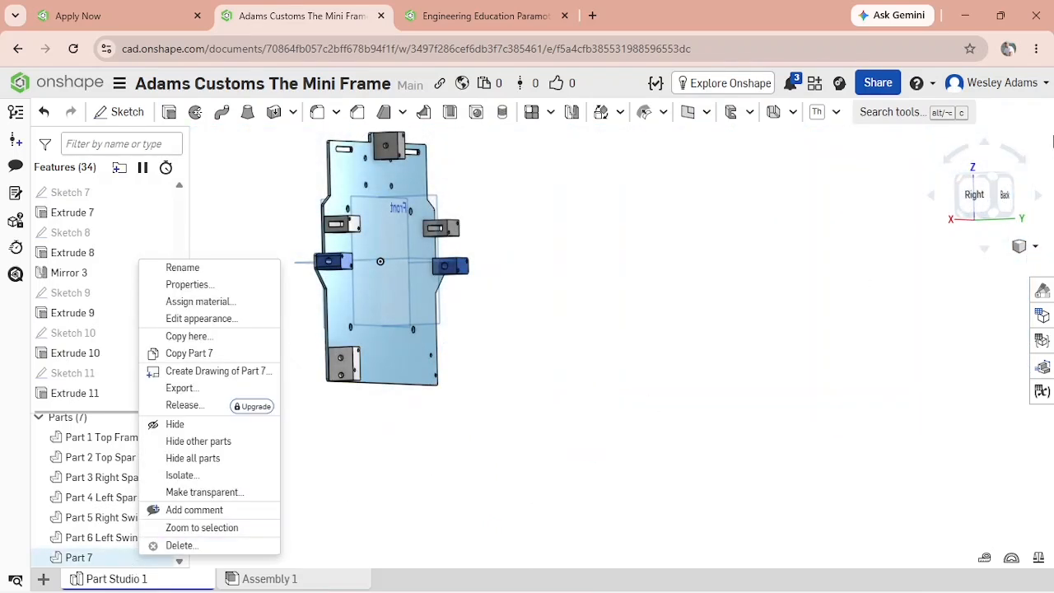
pyautogui.click(990, 195)
pyautogui.click(978, 196)
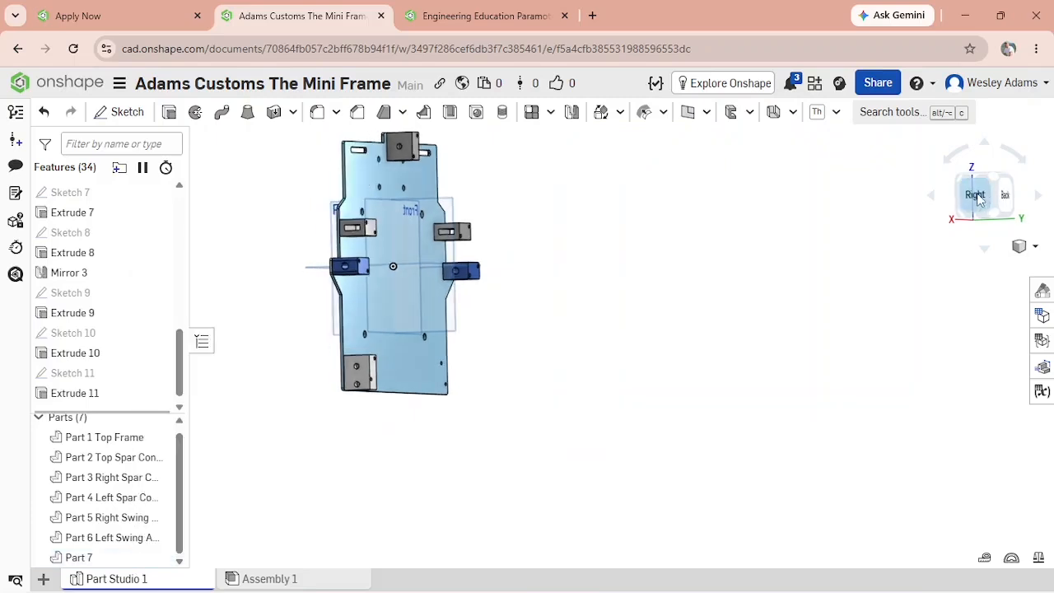
pyautogui.rightClick(103, 562)
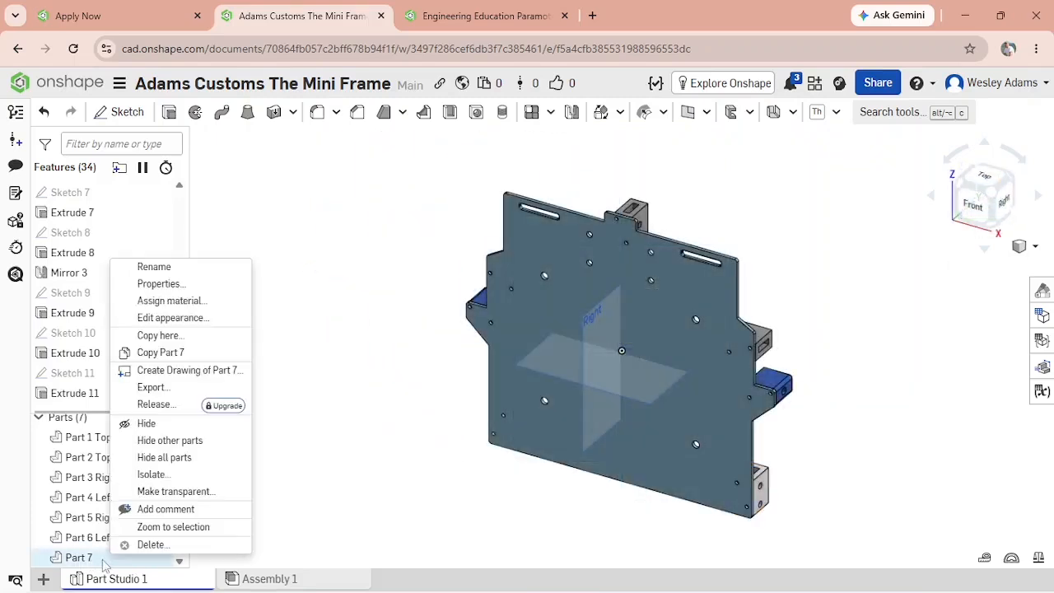
pyautogui.click(154, 267)
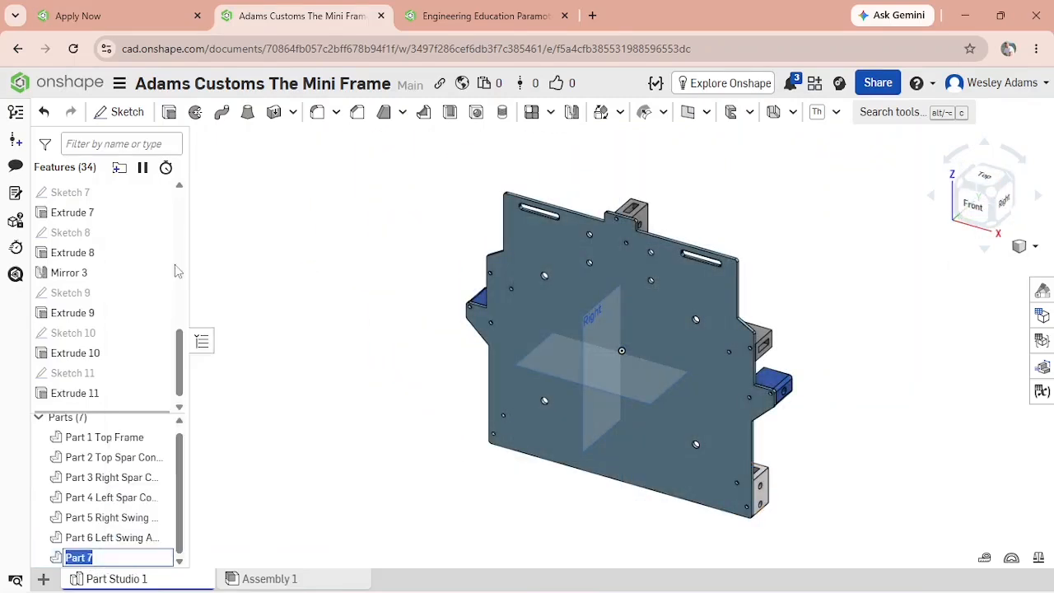
pyautogui.click(105, 559)
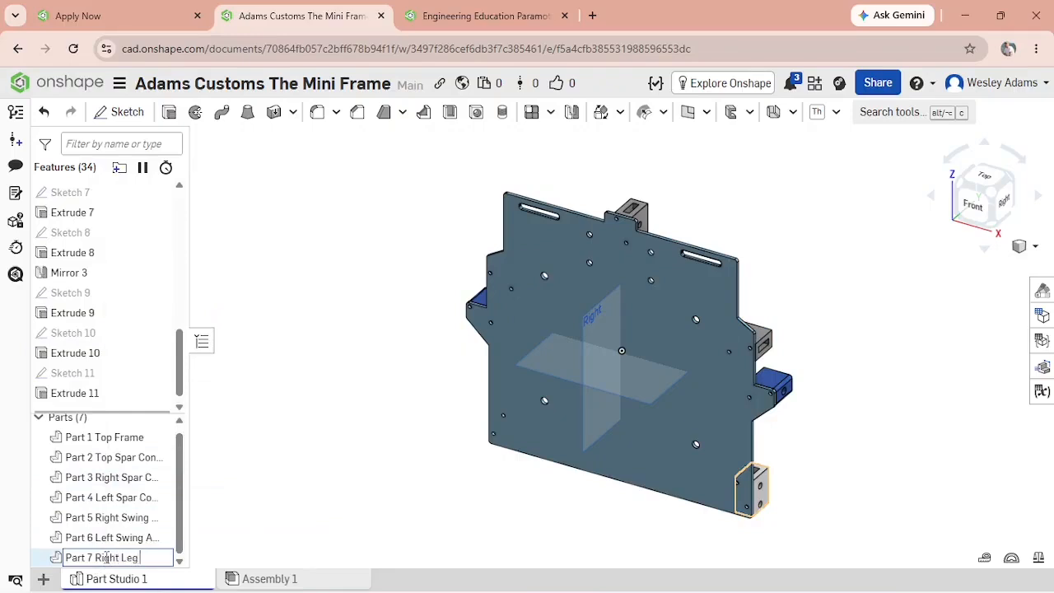
pyautogui.write('Right Leg Connection')
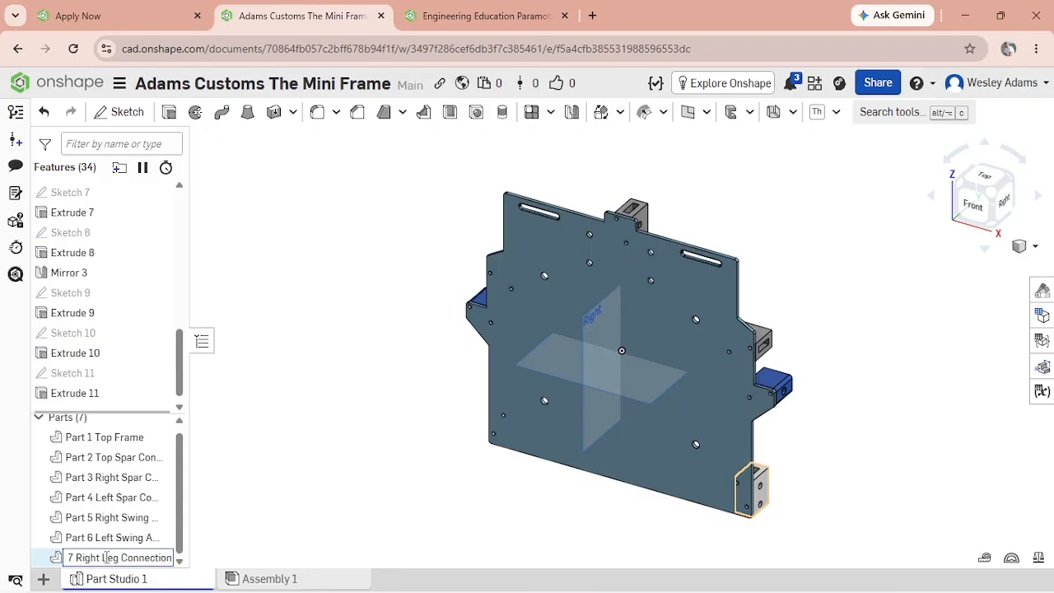
pyautogui.click(441, 475)
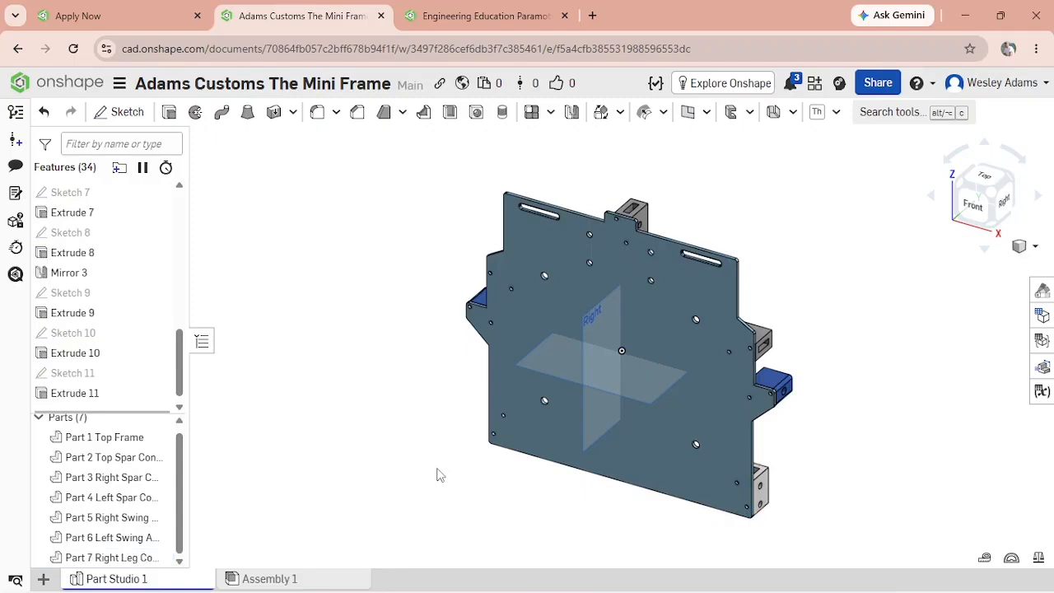
# Mirror Part 7 Right Leg Connection about the Right plane as a new part.
pyautogui.moveTo(854, 449); pyautogui.dragTo(786, 437, button='right')
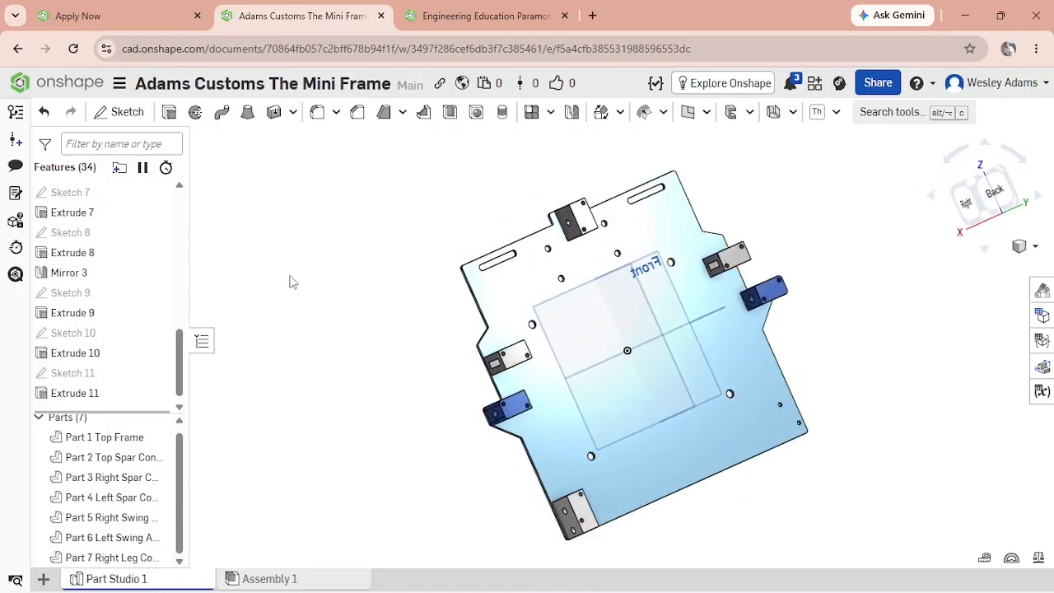
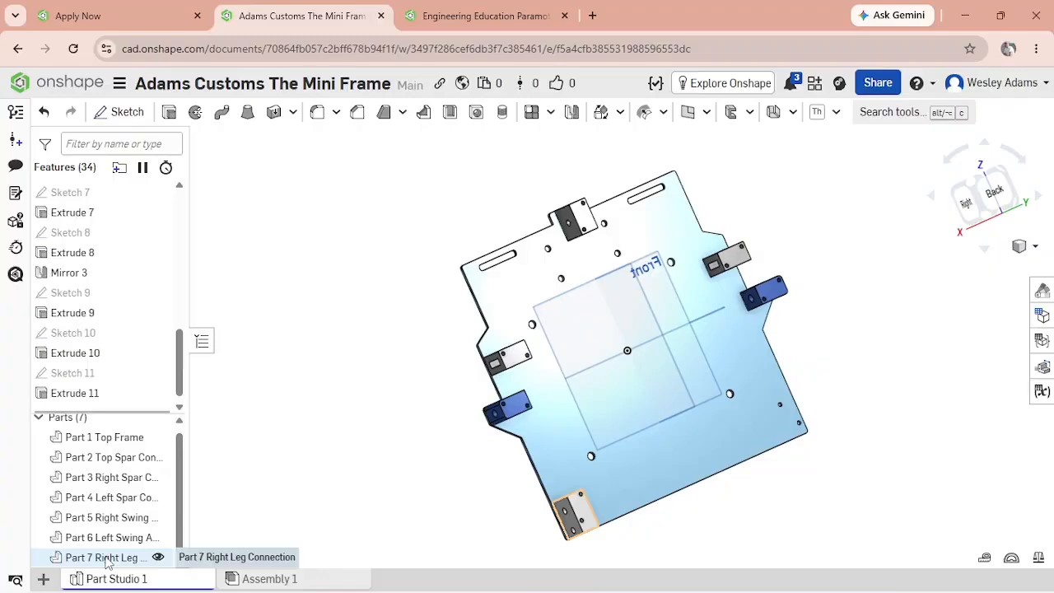
pyautogui.click(107, 559)
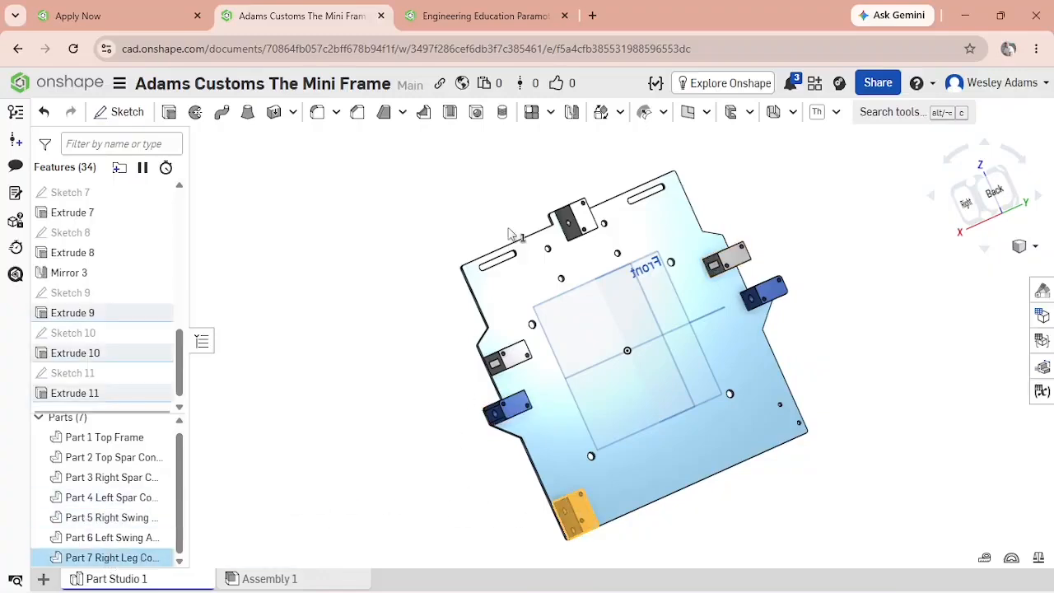
pyautogui.click(574, 113)
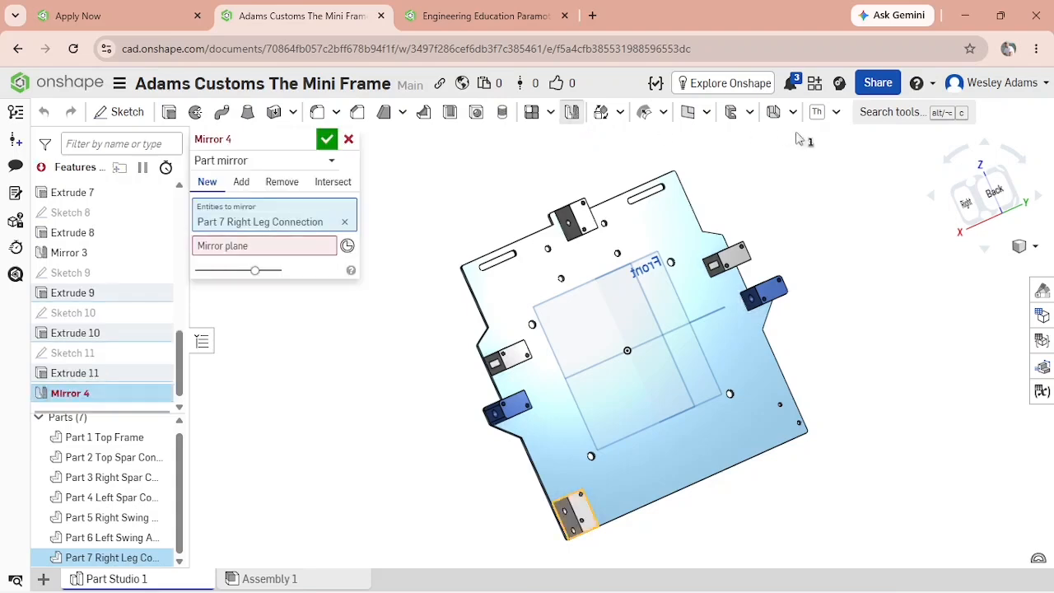
pyautogui.click(970, 190)
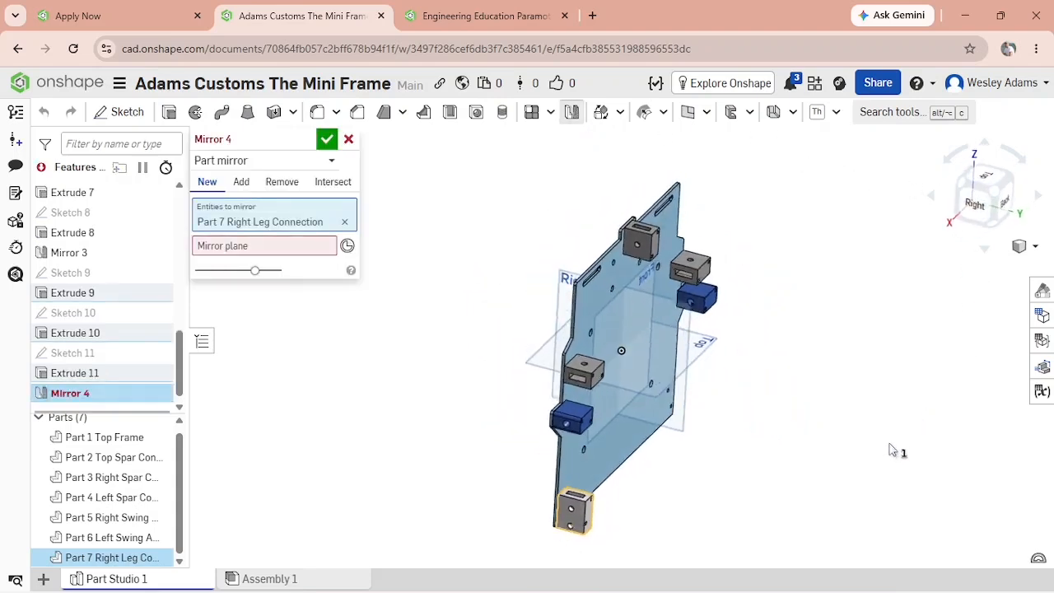
pyautogui.moveTo(889, 450); pyautogui.dragTo(921, 436, button='right')
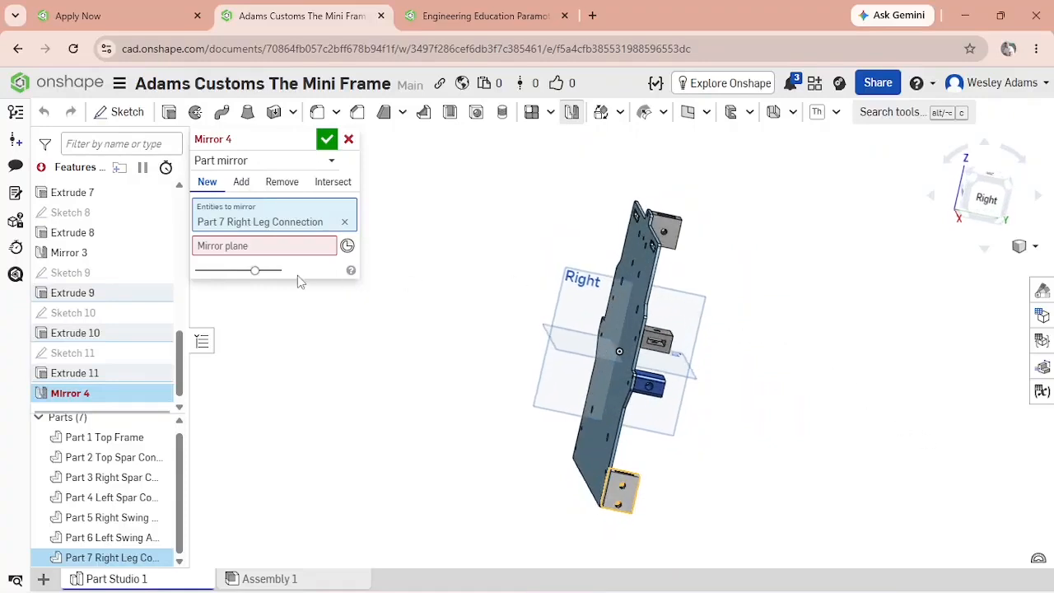
pyautogui.click(267, 245)
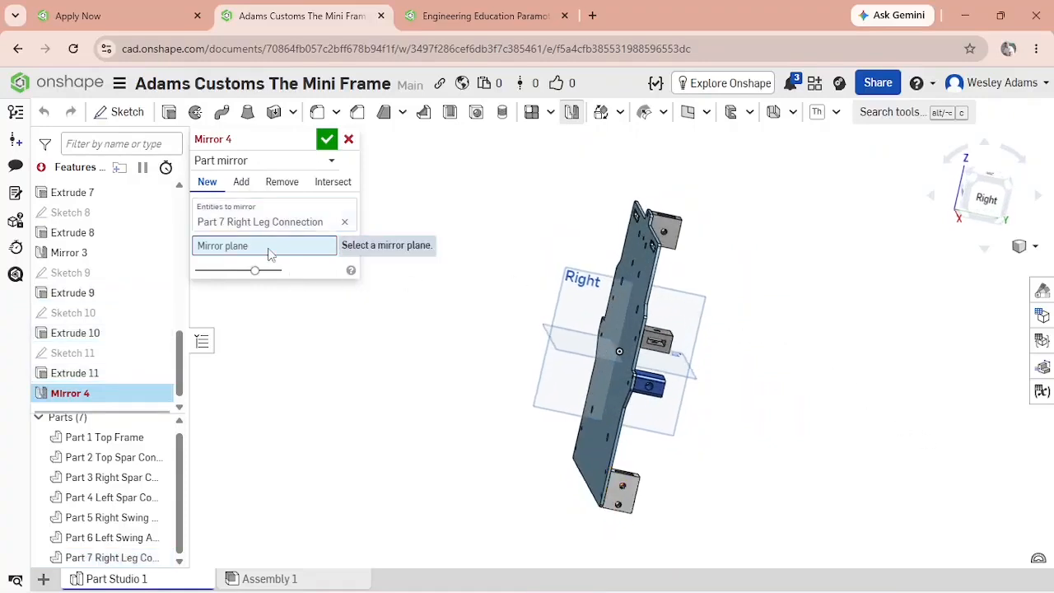
pyautogui.click(691, 311)
pyautogui.press('n')
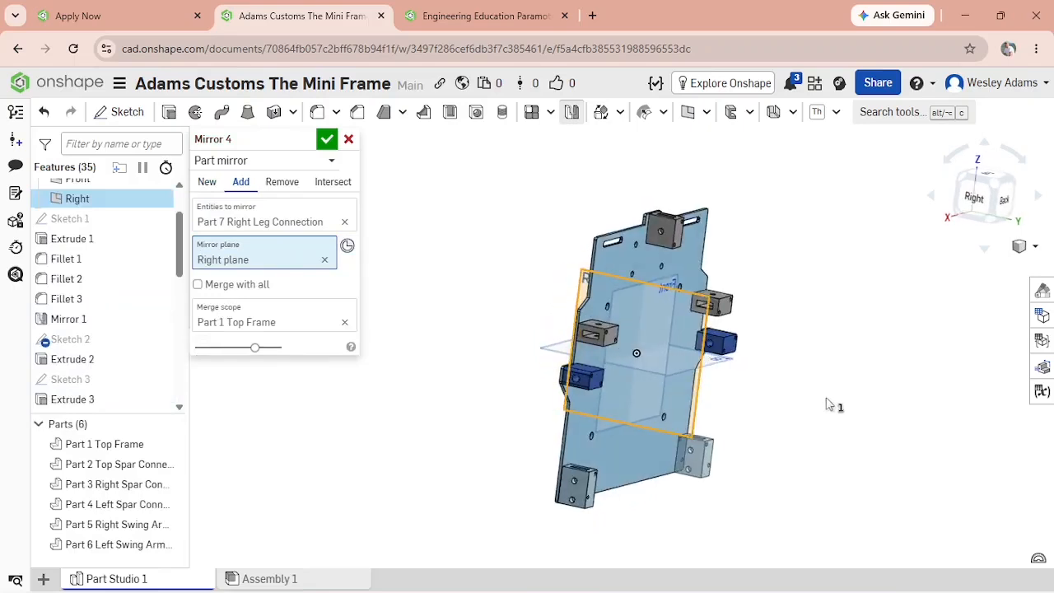
pyautogui.click(208, 182)
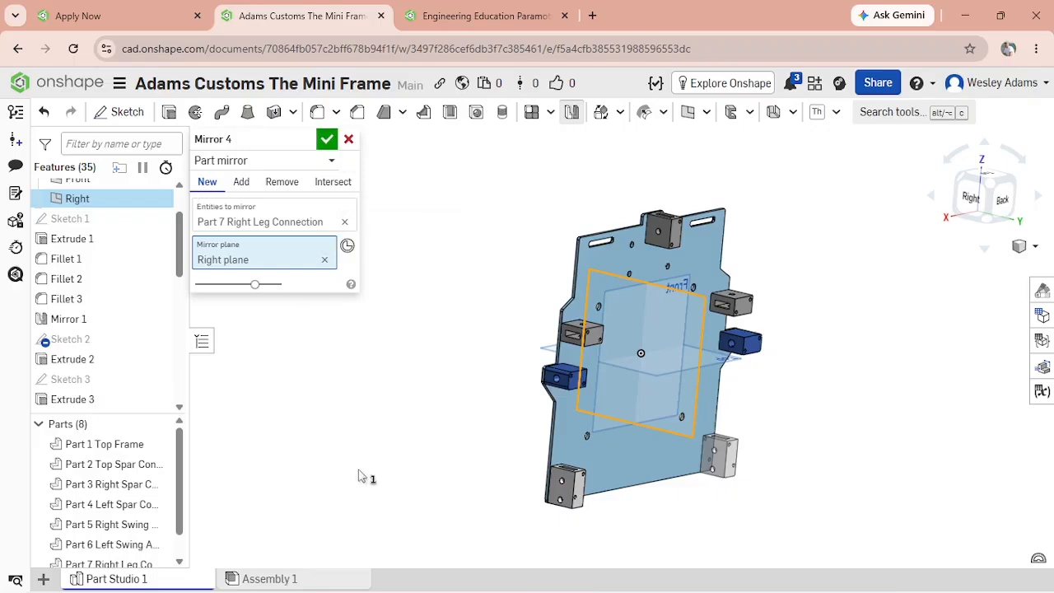
pyautogui.click(327, 140)
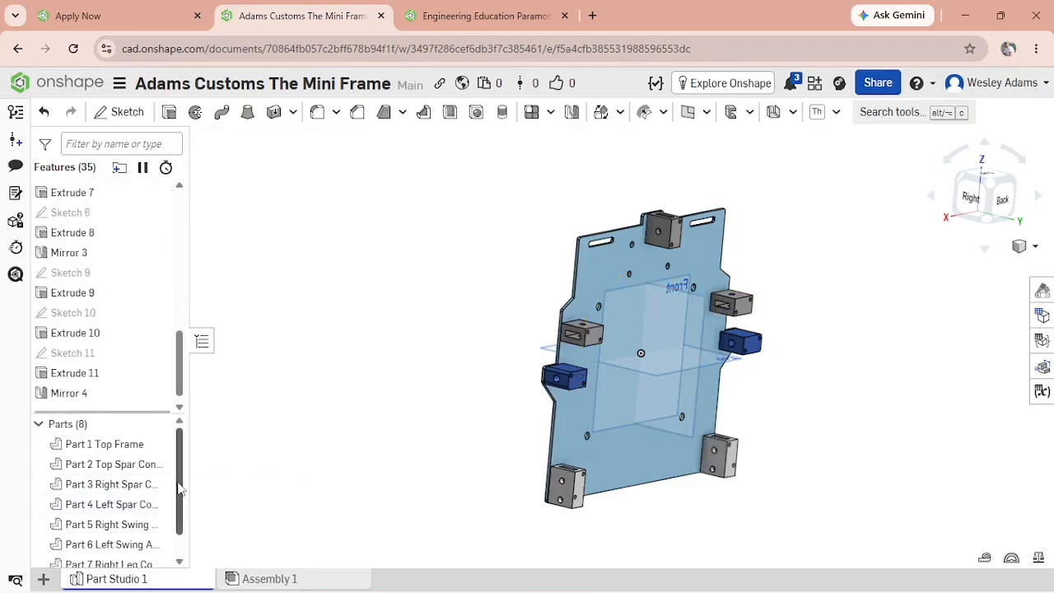
# Rename the mirrored block, Part 8, as "Part 8 Left Leg Connector".
pyautogui.scroll(-2, 180, 488)
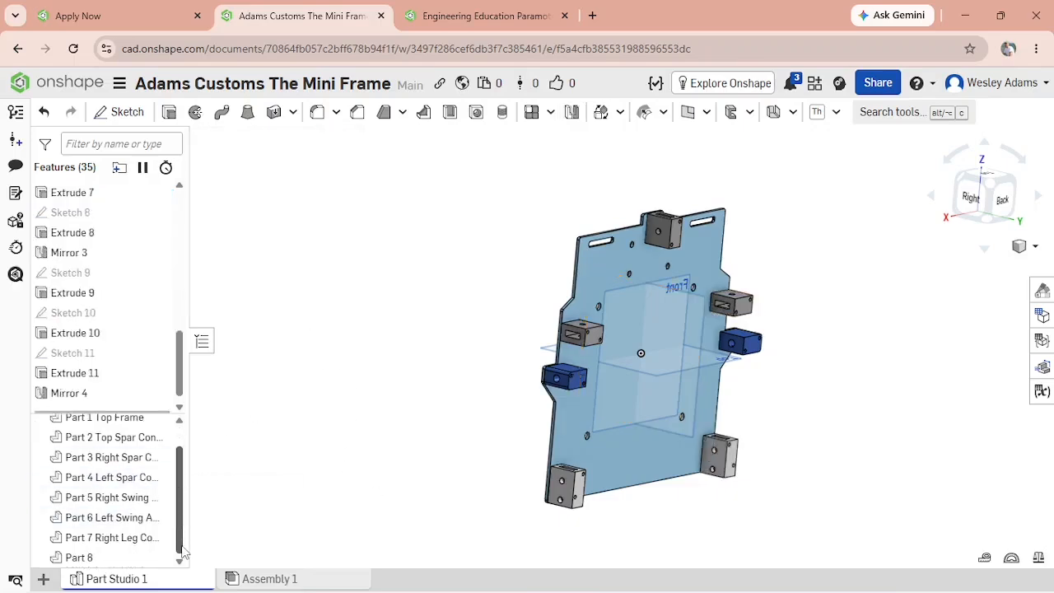
pyautogui.rightClick(111, 564)
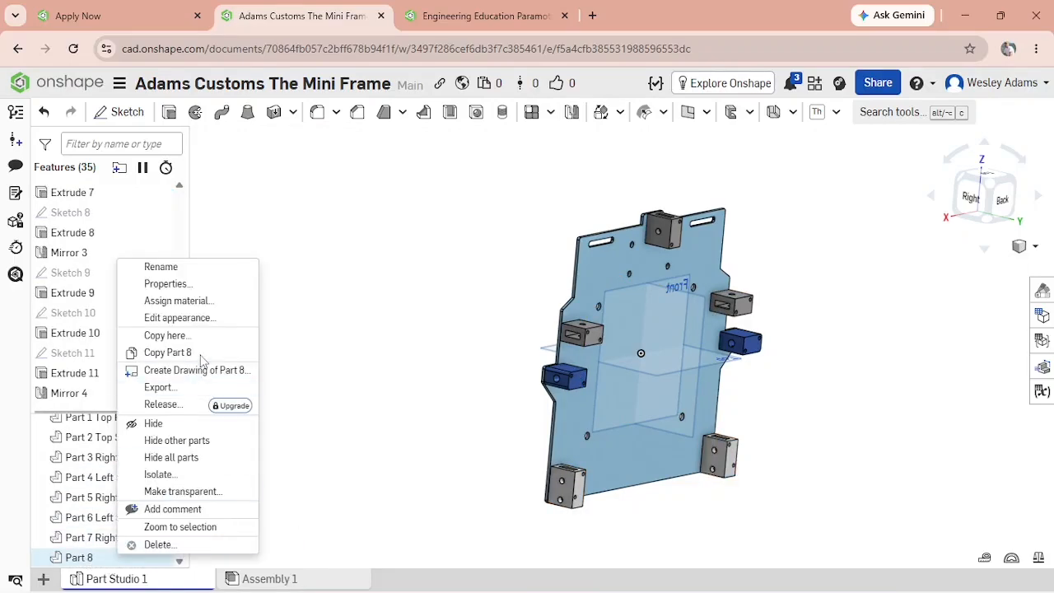
pyautogui.click(191, 268)
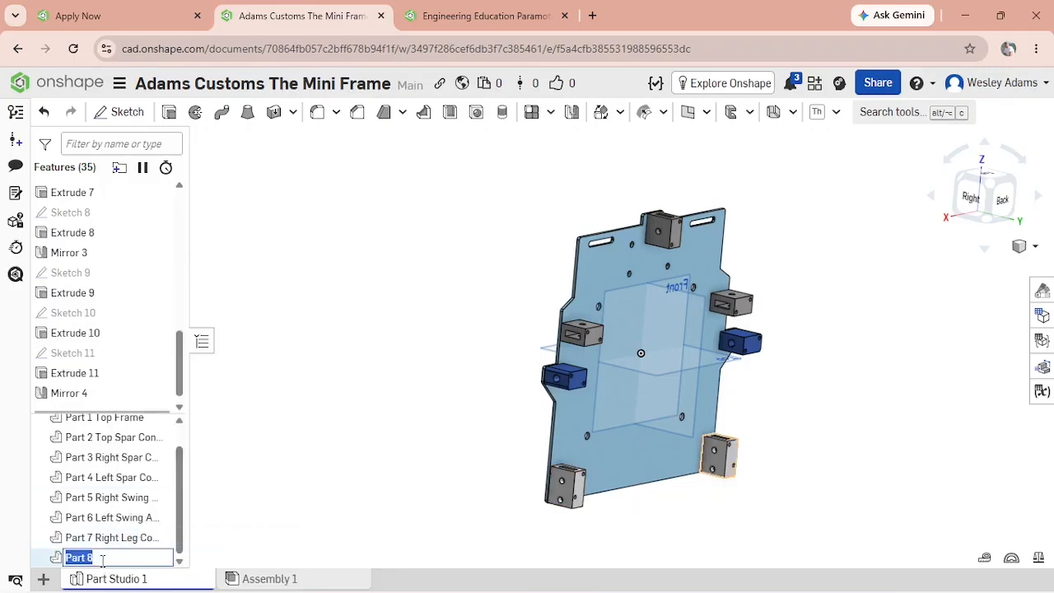
pyautogui.click(102, 559)
pyautogui.write('Left')
pyautogui.press('BackSpace')
pyautogui.press('BackSpace')
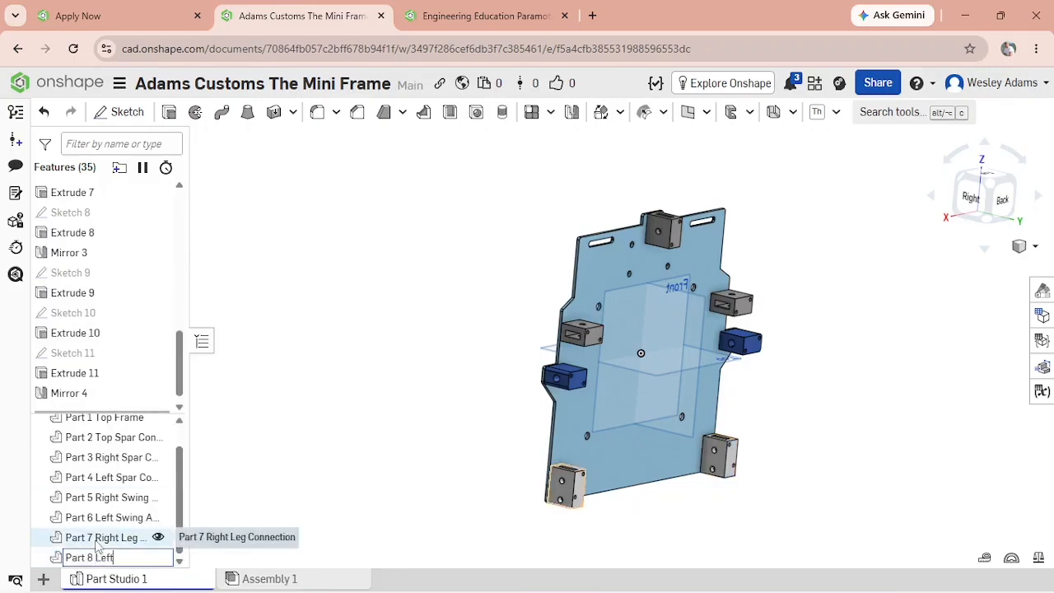
pyautogui.write('ft Leg Connecto')
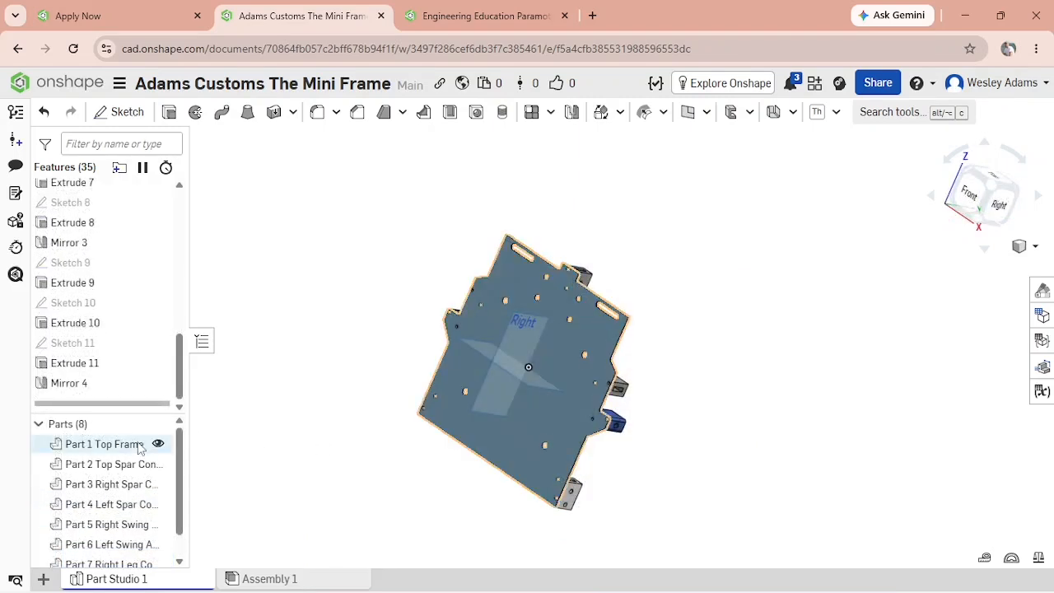
# Copy Part 1 Top Frame in place and offset the copy about 1.38 in along Y, over the connection blocks.
pyautogui.click(140, 445)
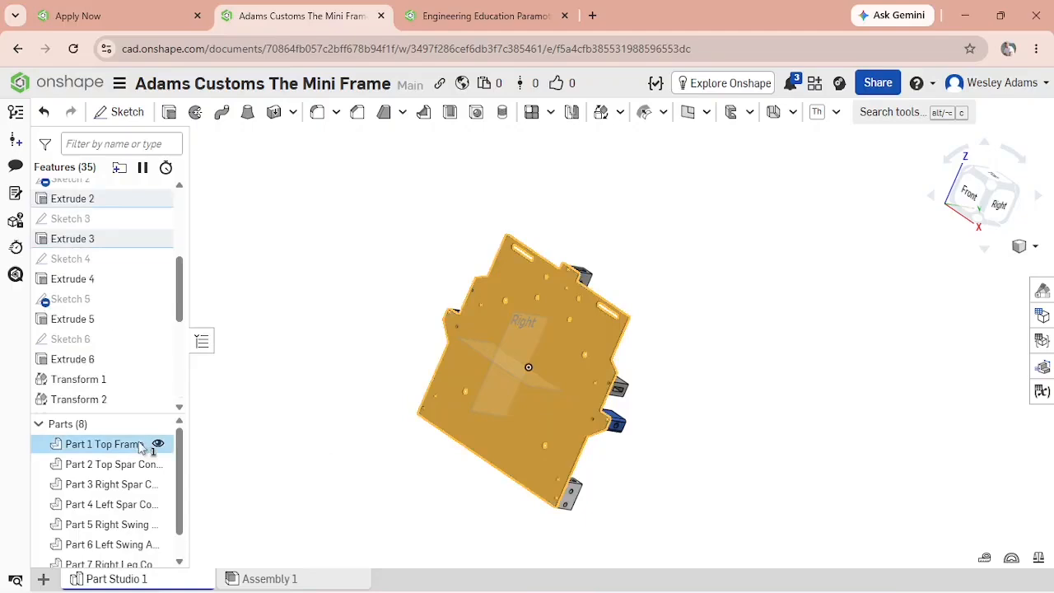
pyautogui.rightClick(140, 446)
pyautogui.click(257, 217)
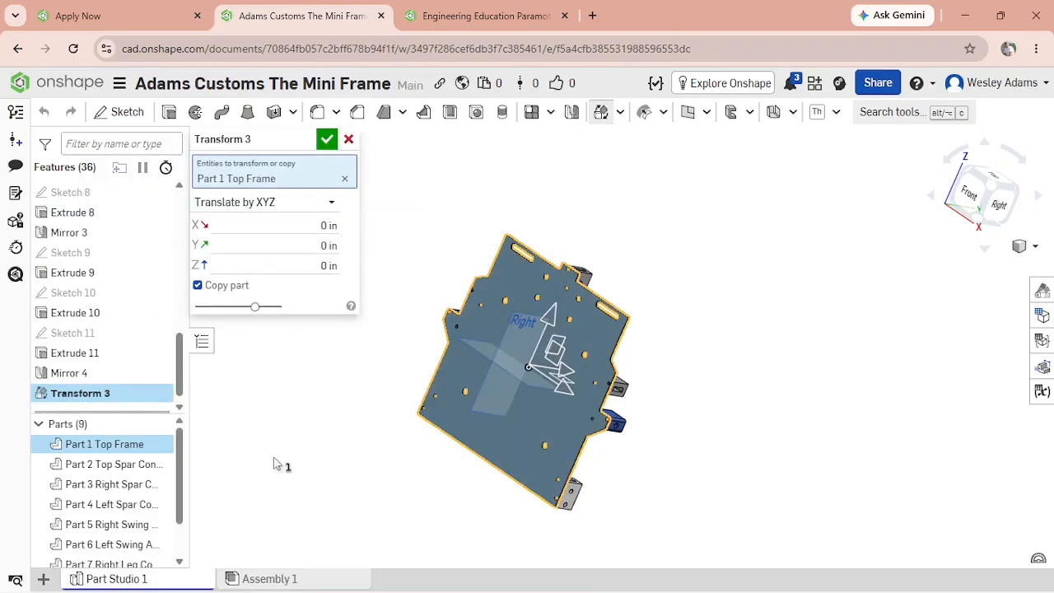
pyautogui.moveTo(275, 463); pyautogui.dragTo(278, 519, button='right')
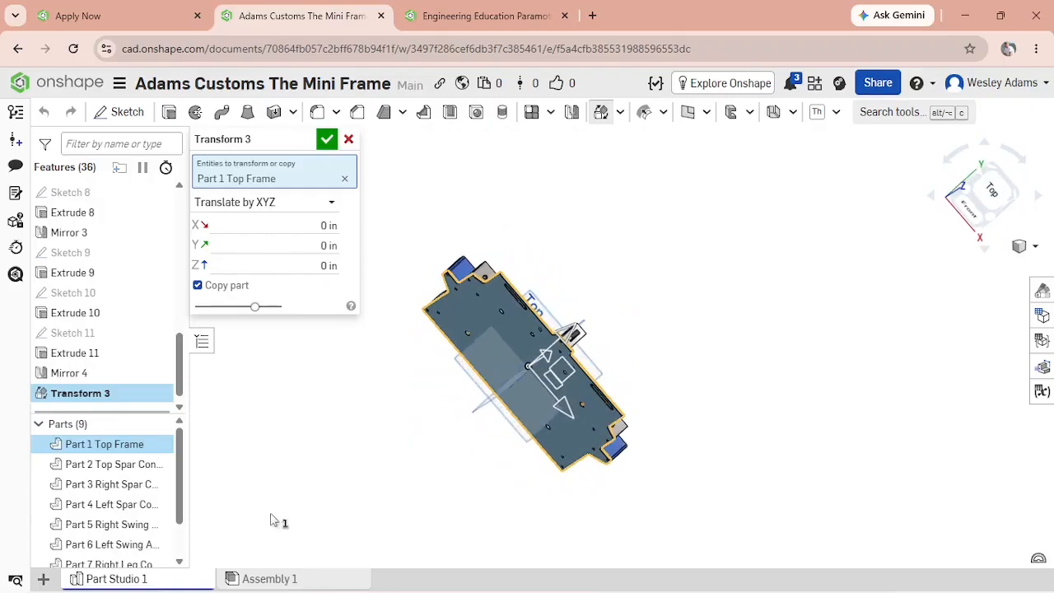
pyautogui.click(990, 190)
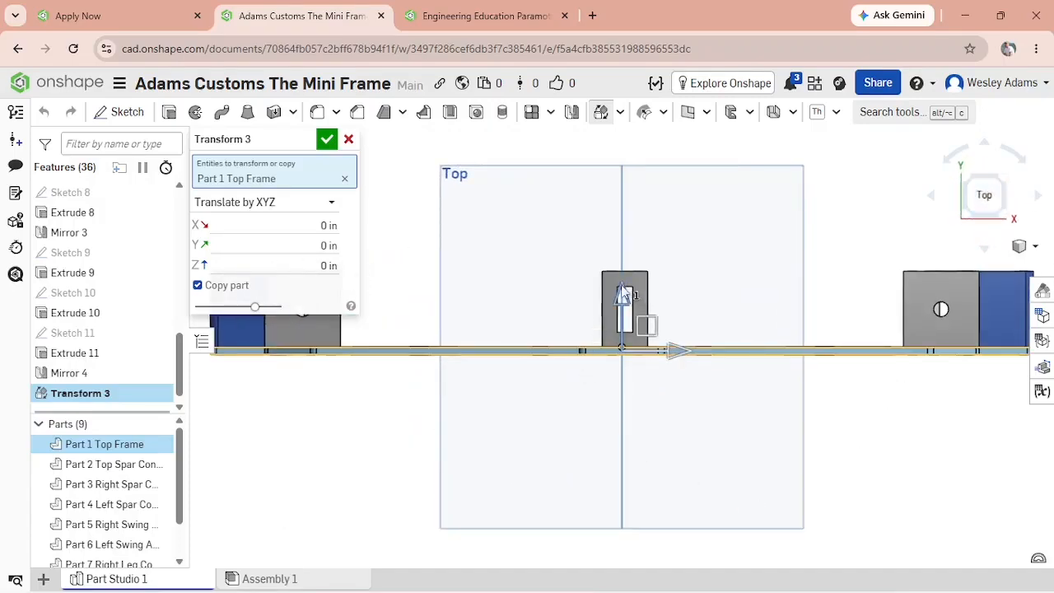
pyautogui.moveTo(624, 294); pyautogui.dragTo(623, 207)
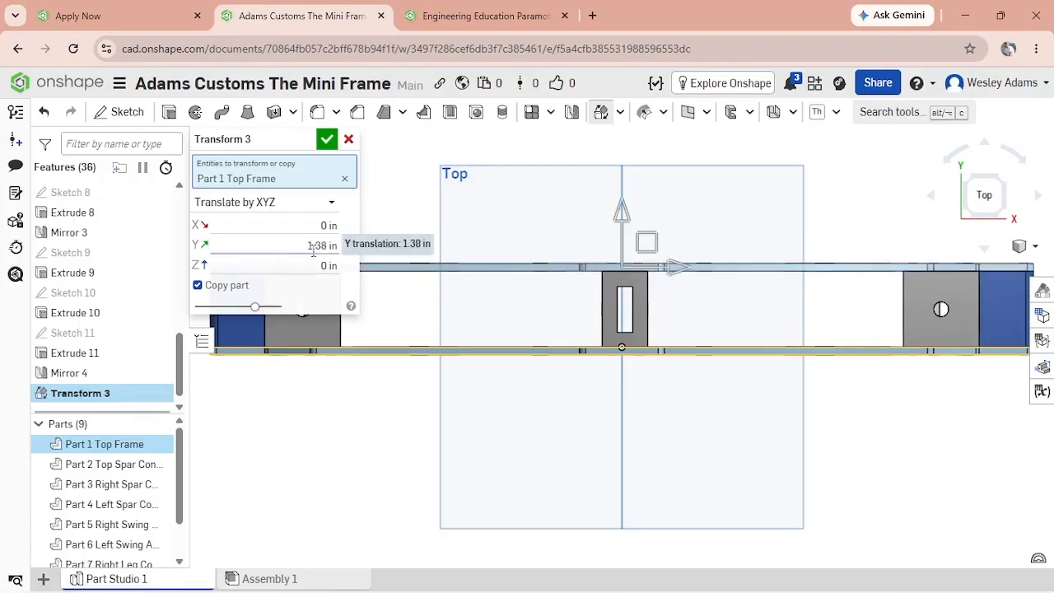
# Set the Y translation of the top frame copy to 1.35 in and accept the transform.
pyautogui.scroll(1, 502, 336)
pyautogui.scroll(3, 558, 321)
pyautogui.moveTo(971, 281); pyautogui.dragTo(722, 329, button='middle')
pyautogui.scroll(4, 722, 330)
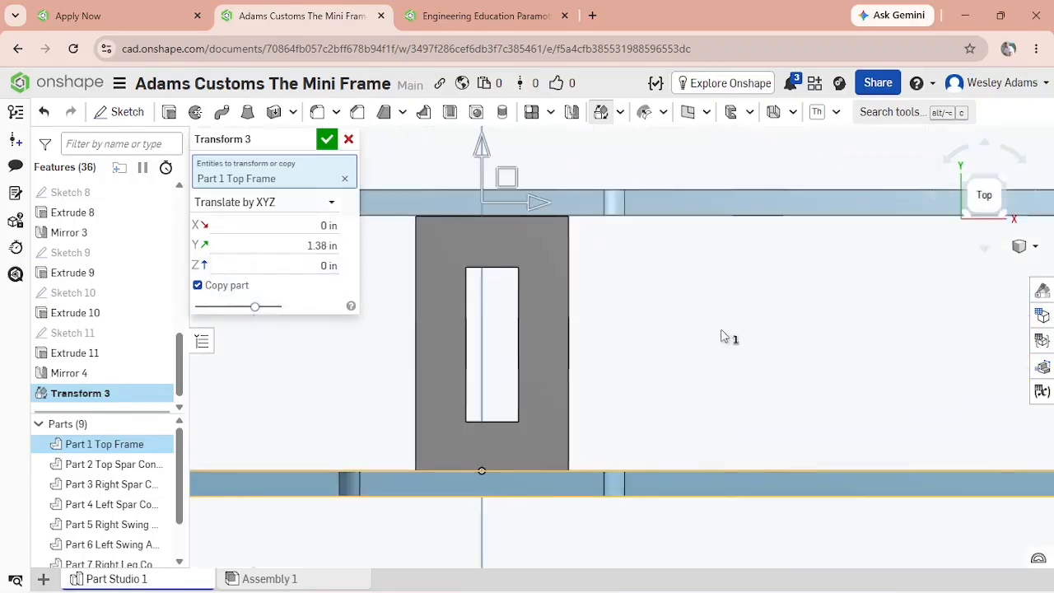
pyautogui.moveTo(635, 314); pyautogui.dragTo(713, 381, button='middle')
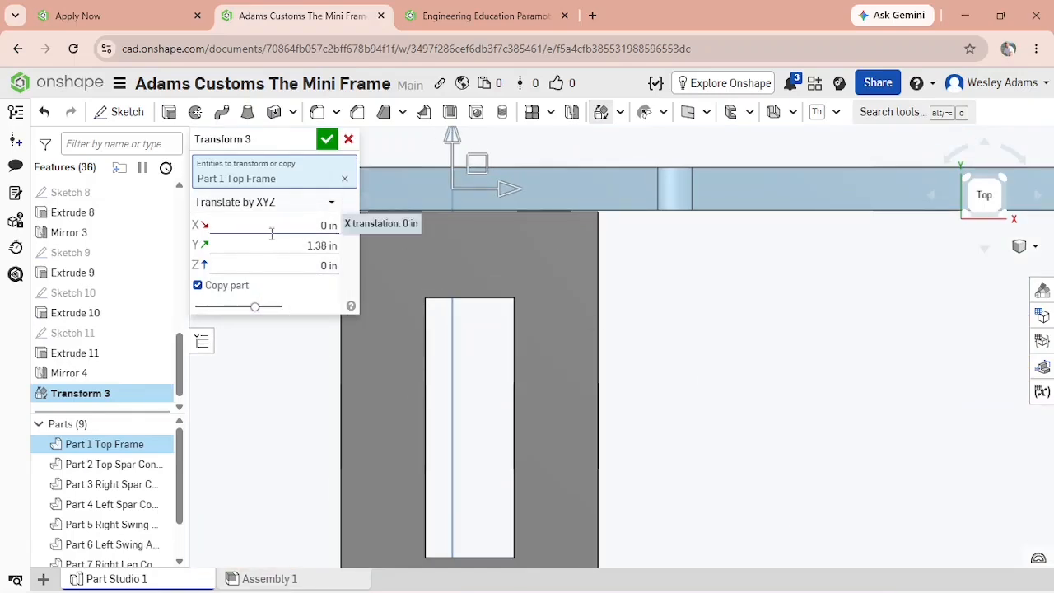
pyautogui.click(312, 246)
pyautogui.click(323, 246)
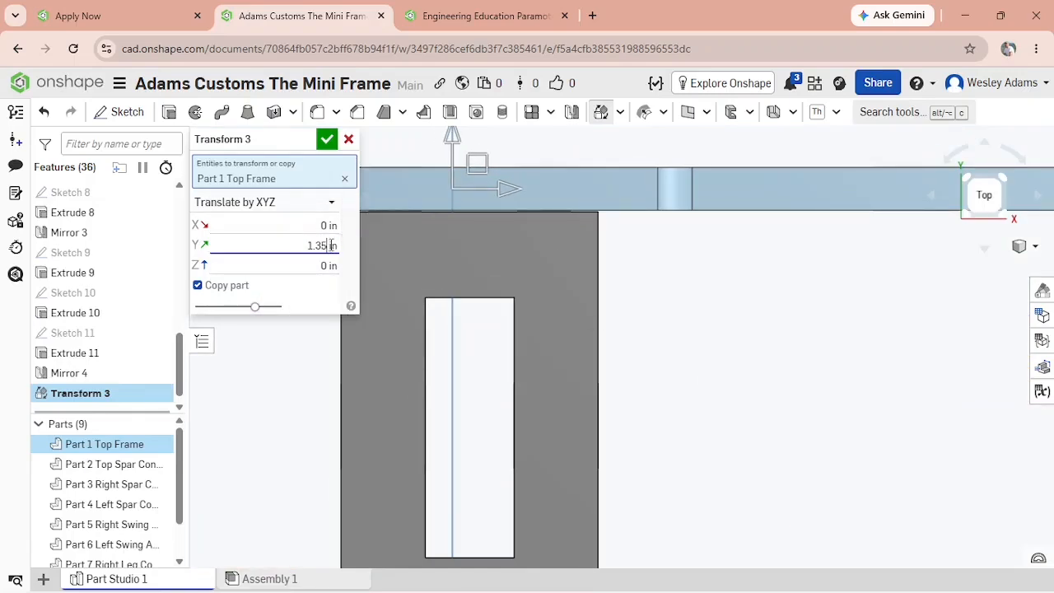
pyautogui.click(327, 139)
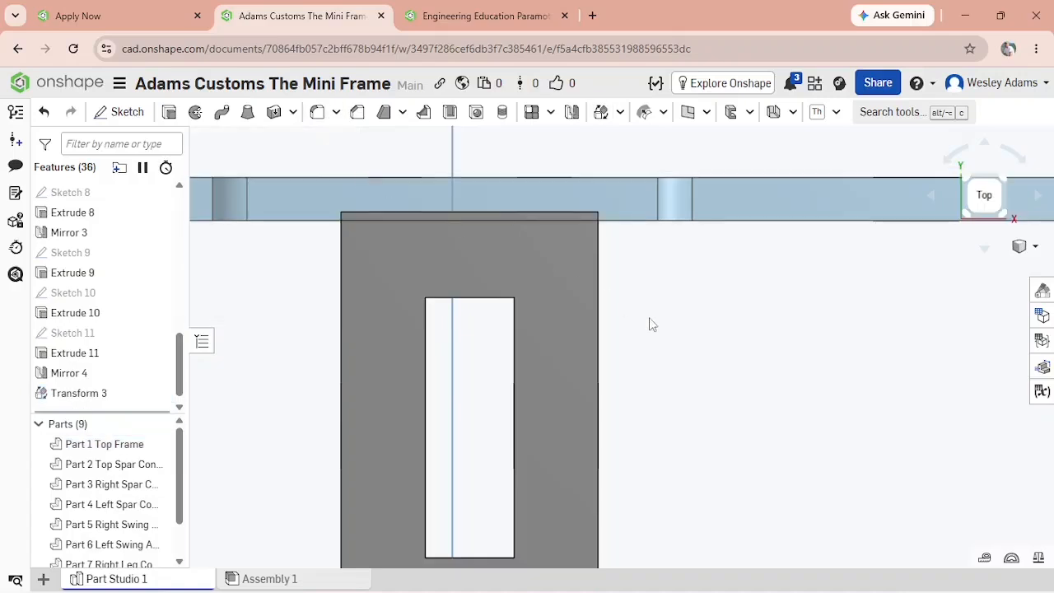
pyautogui.scroll(-1, 244, 377)
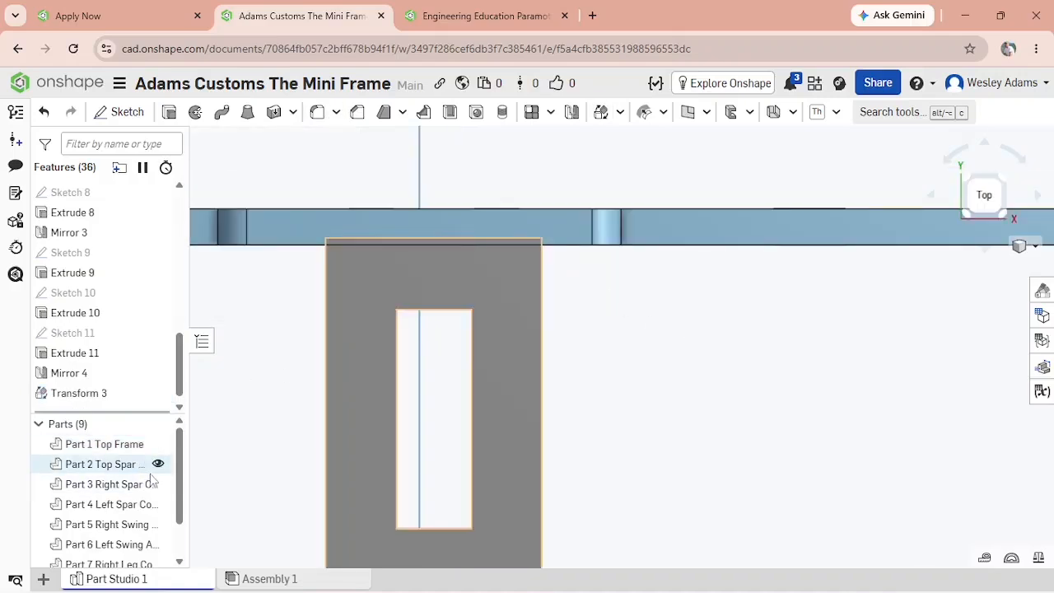
# Reopen the top frame copy's transform and set its Y translation to 1.375 in.
pyautogui.doubleClick(123, 397)
pyautogui.click(323, 245)
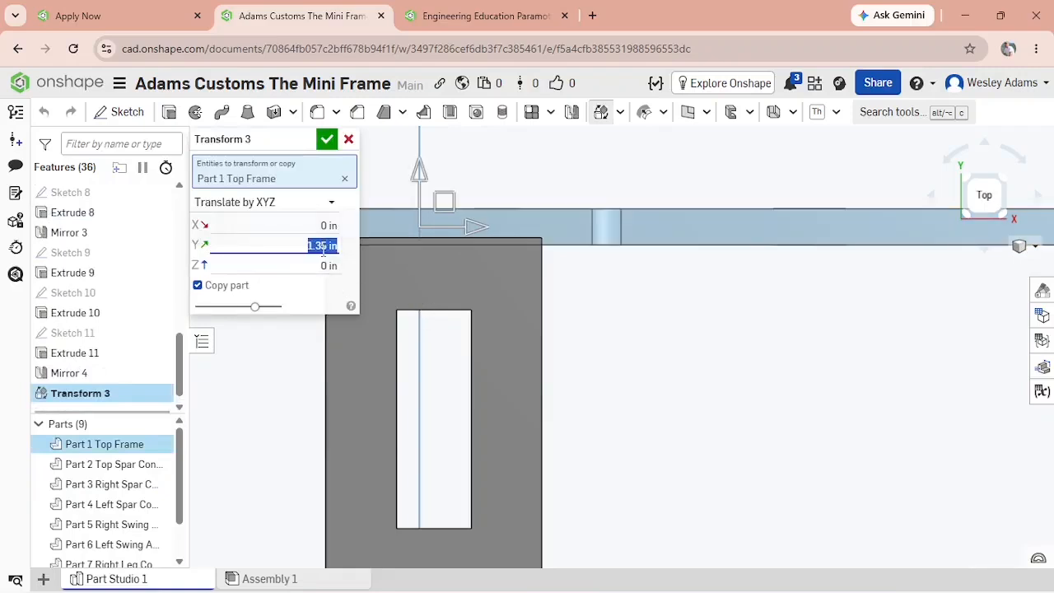
pyautogui.click(322, 245)
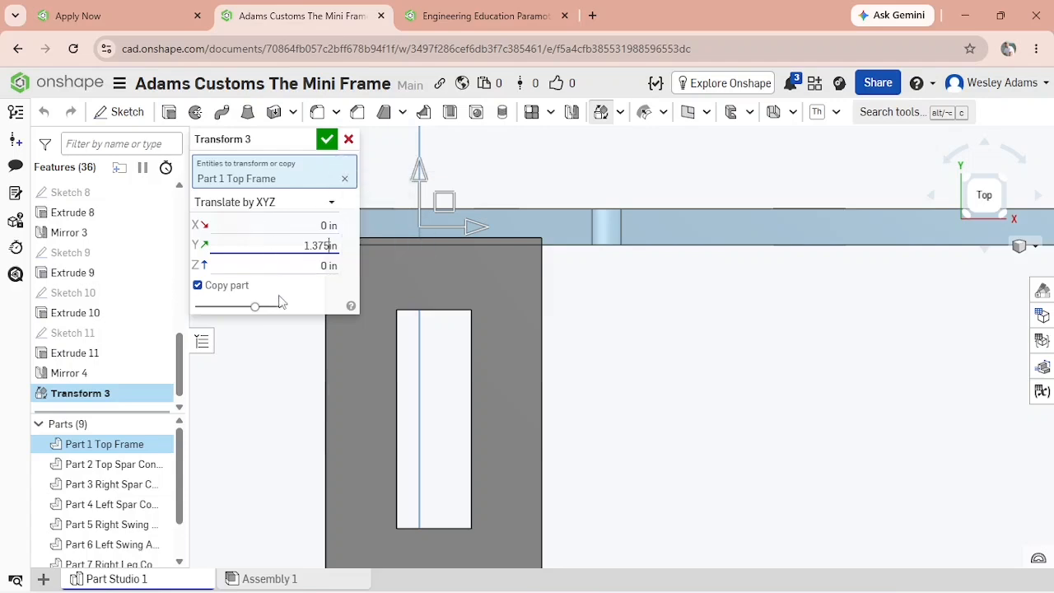
pyautogui.press('Return')
pyautogui.scroll(4, 605, 317)
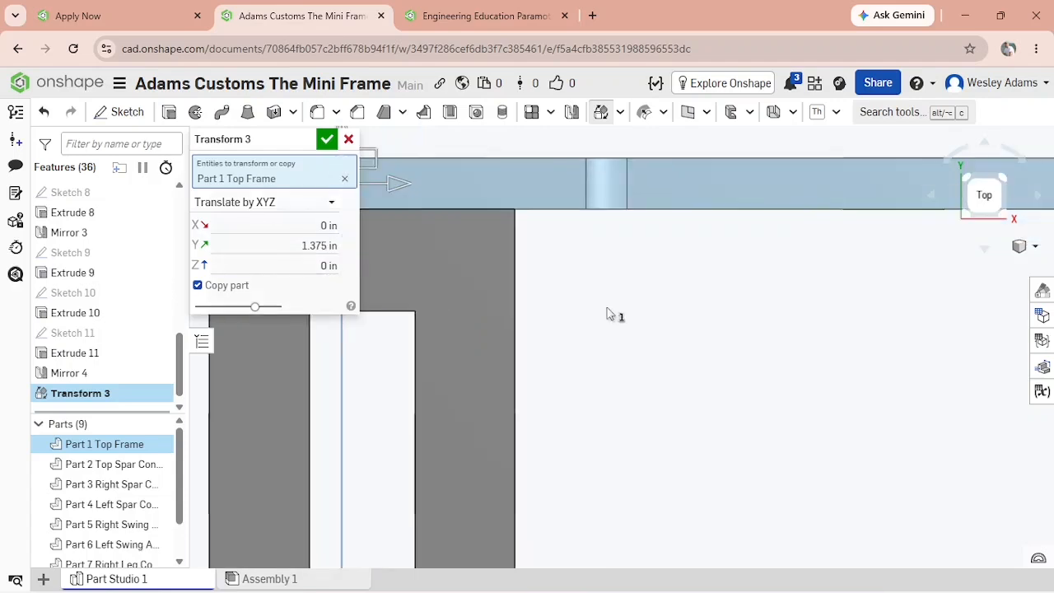
pyautogui.scroll(3, 745, 296)
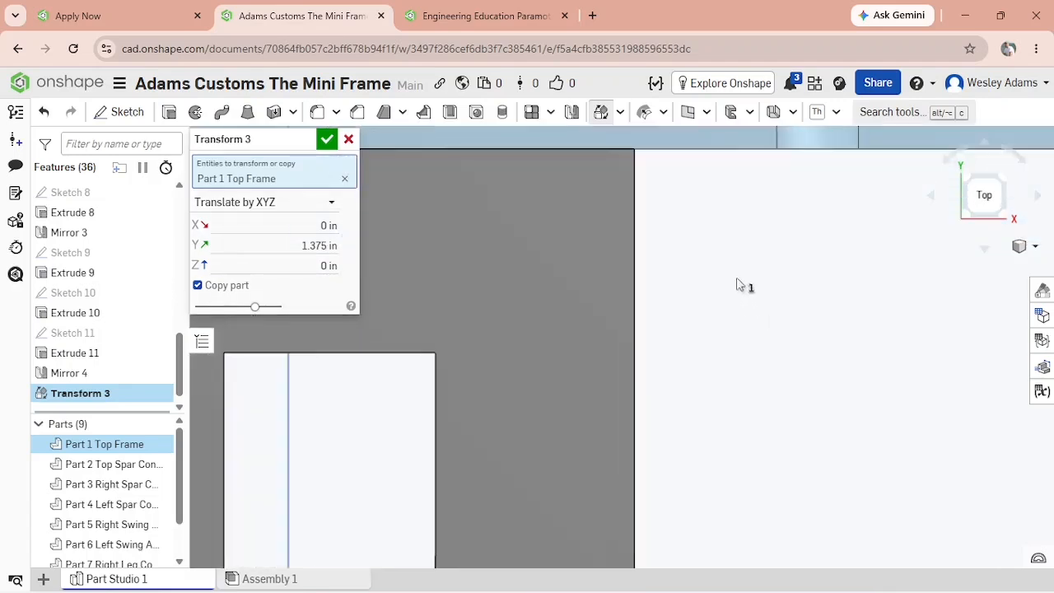
pyautogui.scroll(5, 803, 474)
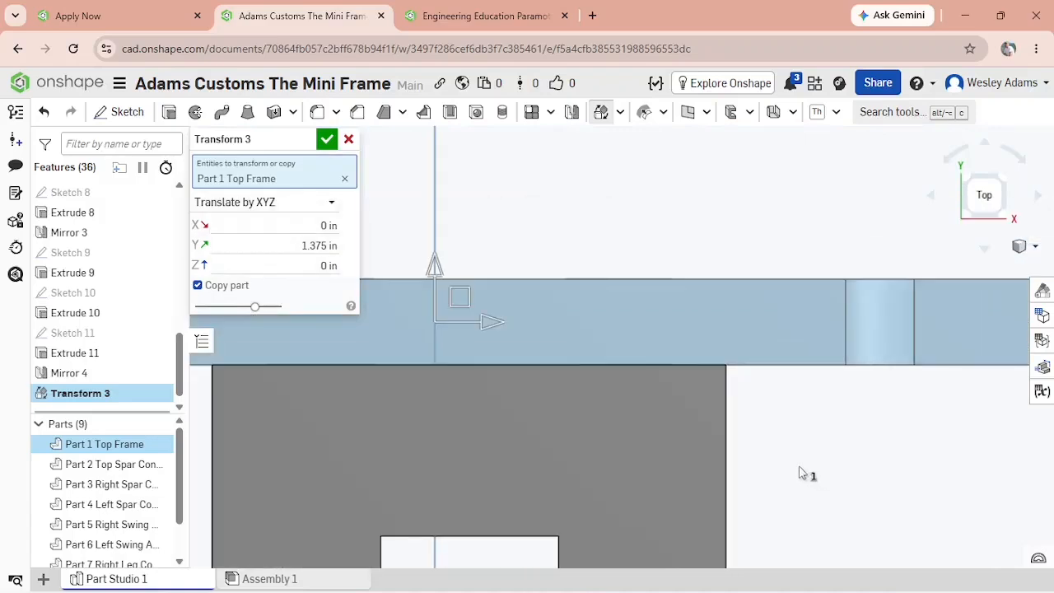
pyautogui.scroll(3, 840, 396)
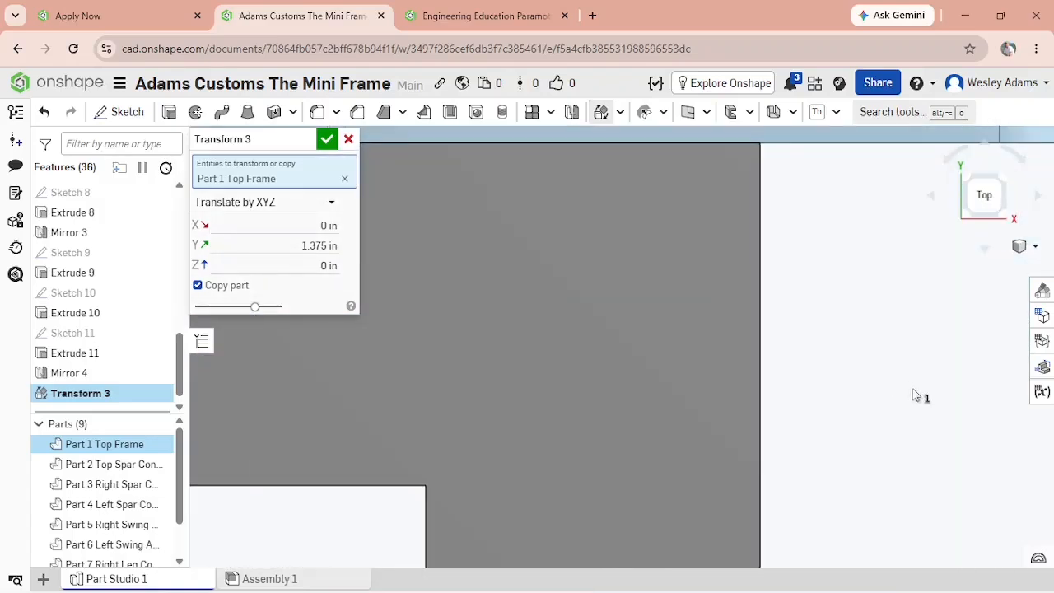
# Set the Y translation of the top frame copy to 1.373 in.
pyautogui.click(321, 245)
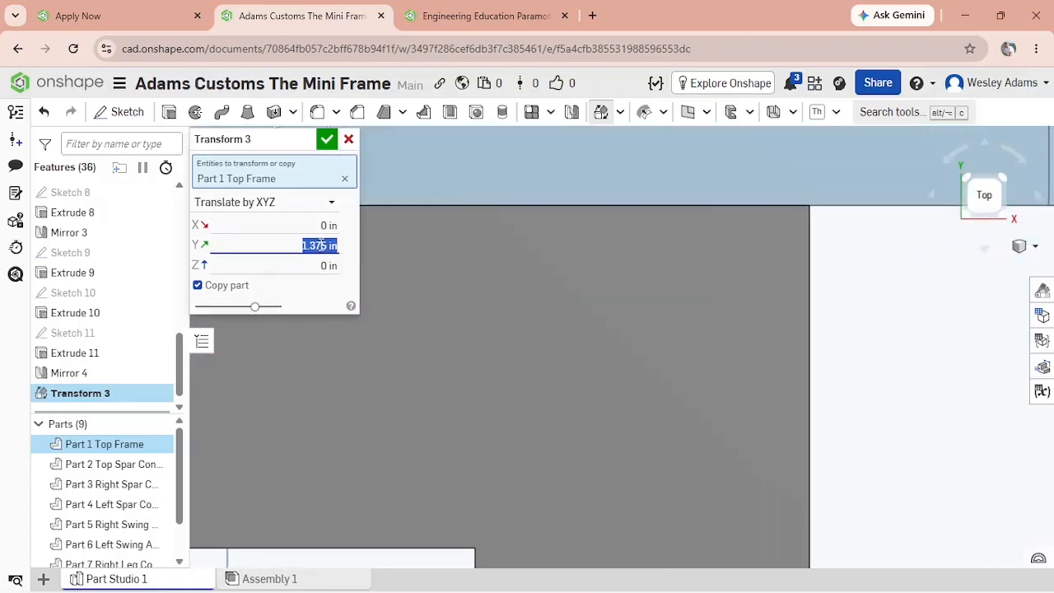
pyautogui.click(321, 246)
pyautogui.click(862, 328)
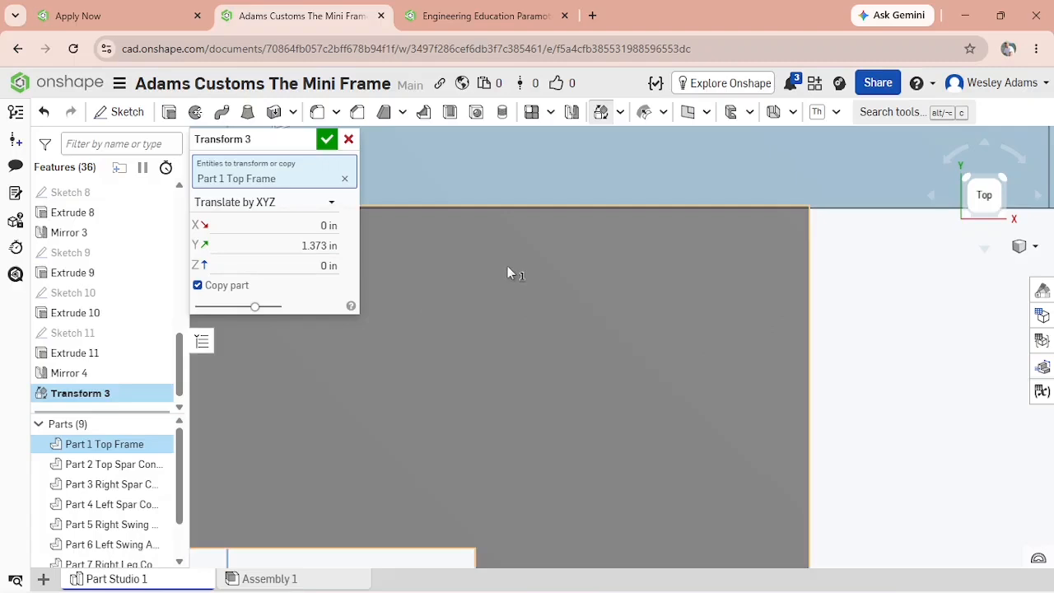
# Set the Y translation of the top frame copy to 1.374 in, check its fit against the connection blocks, and accept the transform.
pyautogui.click(315, 242)
pyautogui.click(322, 245)
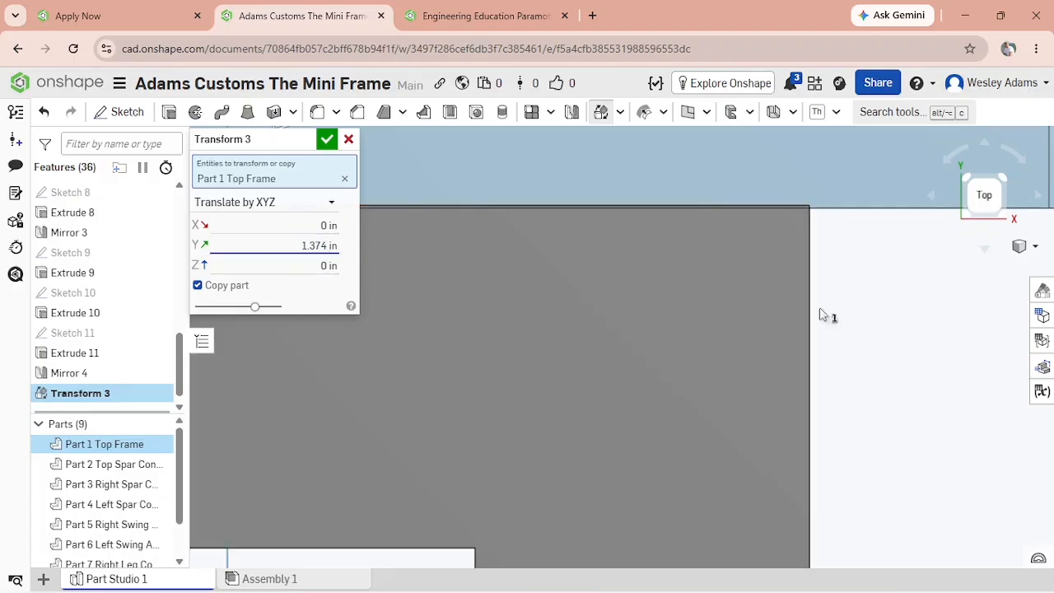
pyautogui.click(878, 307)
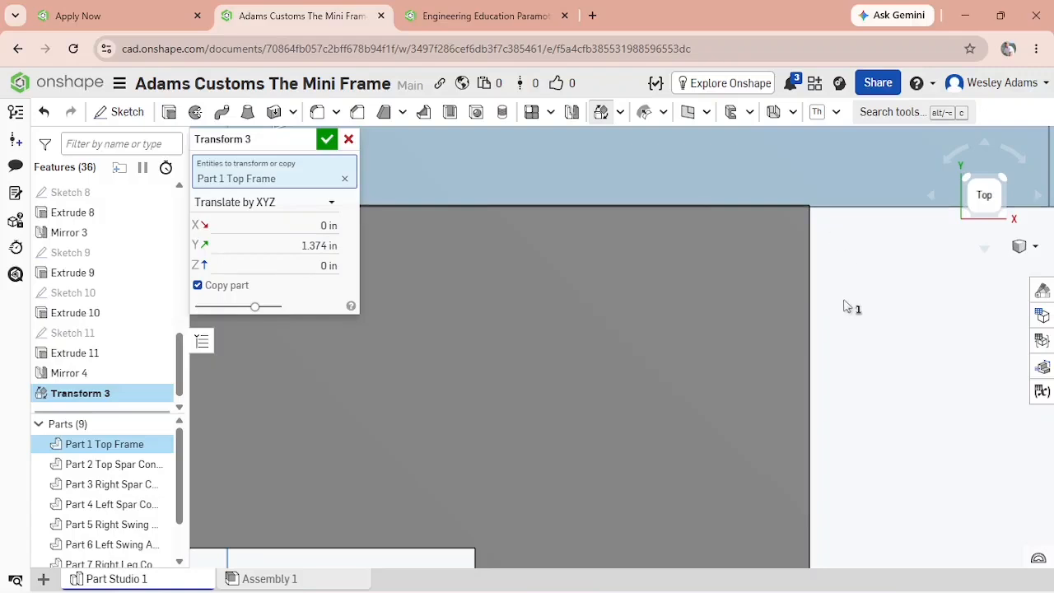
pyautogui.scroll(-2, 850, 308)
pyautogui.moveTo(866, 449); pyautogui.dragTo(850, 310, button='middle')
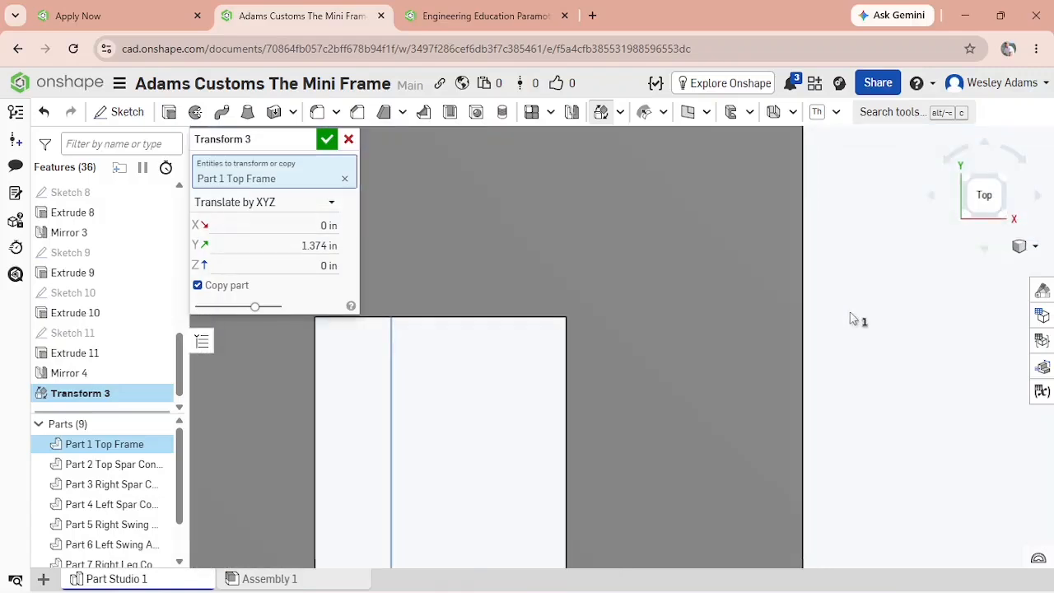
pyautogui.scroll(-2, 852, 317)
pyautogui.moveTo(870, 376); pyautogui.dragTo(865, 286, button='middle')
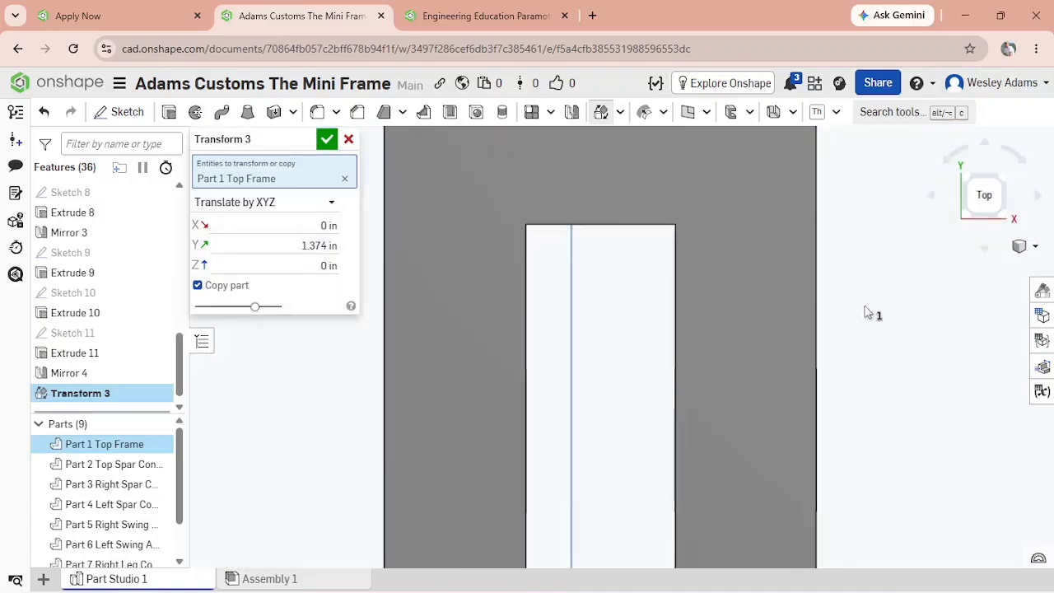
pyautogui.moveTo(873, 376); pyautogui.dragTo(861, 275, button='middle')
pyautogui.scroll(-2, 862, 279)
pyautogui.scroll(-3, 861, 298)
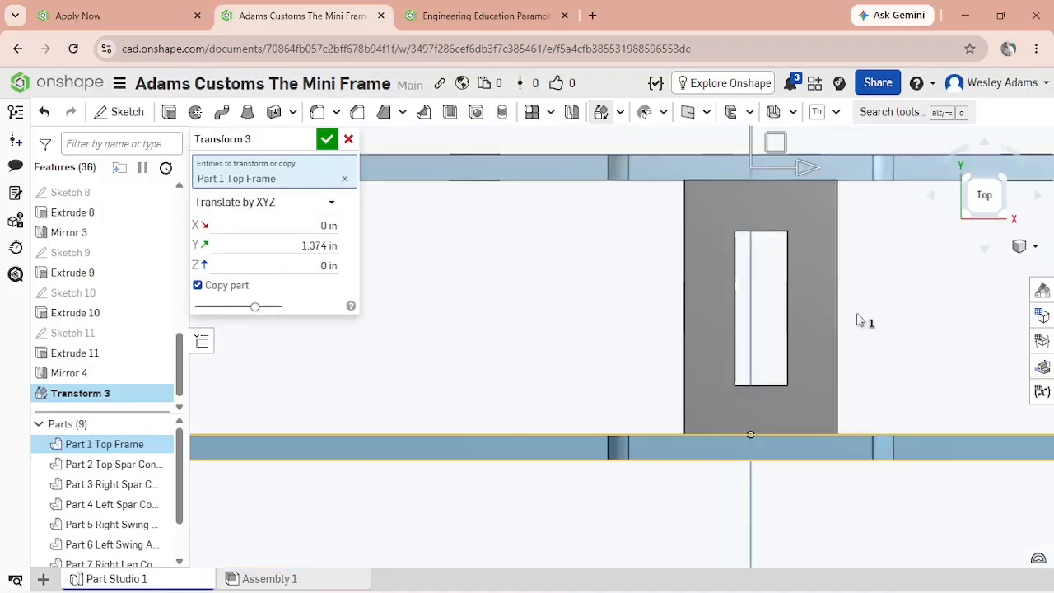
pyautogui.click(327, 139)
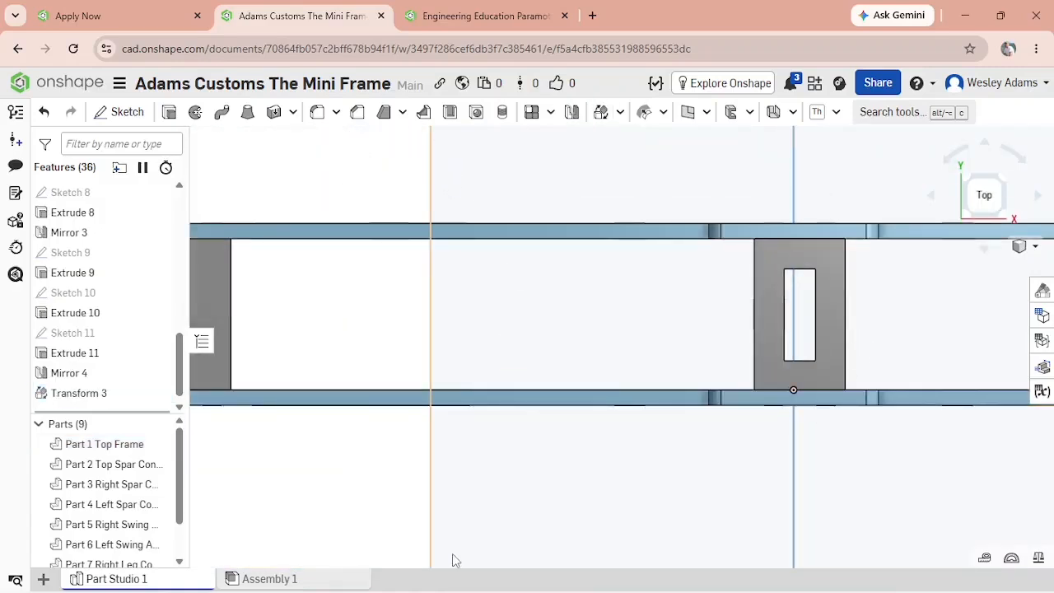
# Copy Part 2 Top Spar Connection in place and offset the copy about 11.8 in along X, clear of the frame.
pyautogui.scroll(-4, 456, 509)
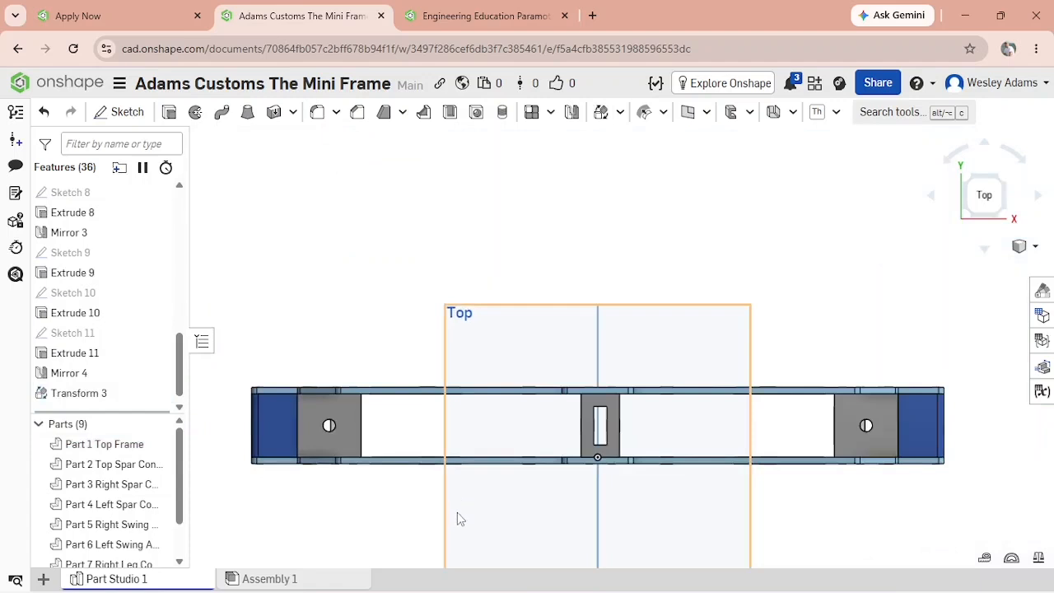
pyautogui.moveTo(460, 519); pyautogui.dragTo(467, 470, button='right')
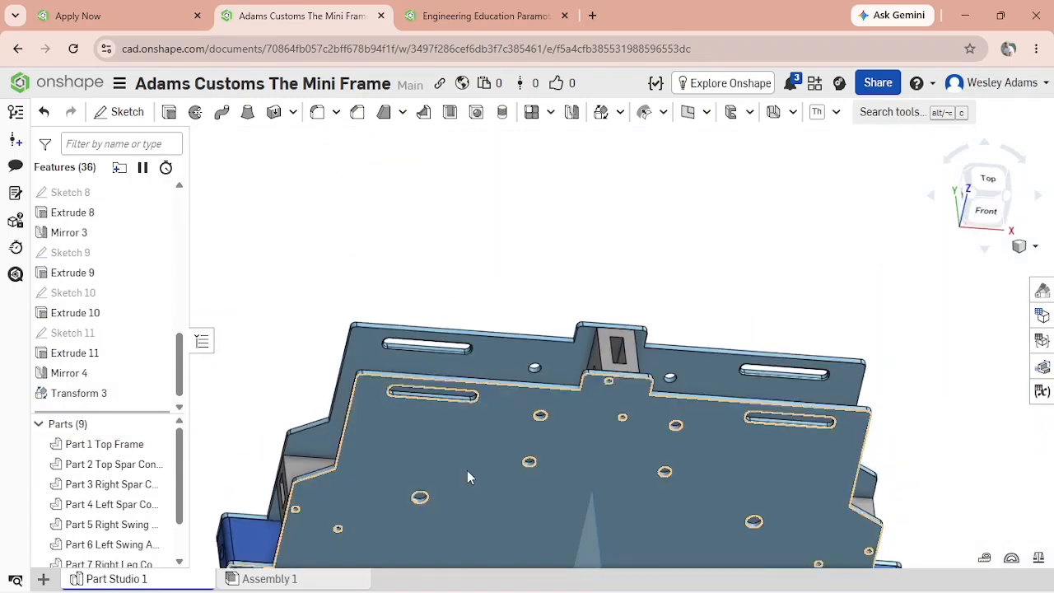
pyautogui.scroll(-5, 467, 477)
pyautogui.moveTo(842, 484); pyautogui.dragTo(668, 268, button='middle')
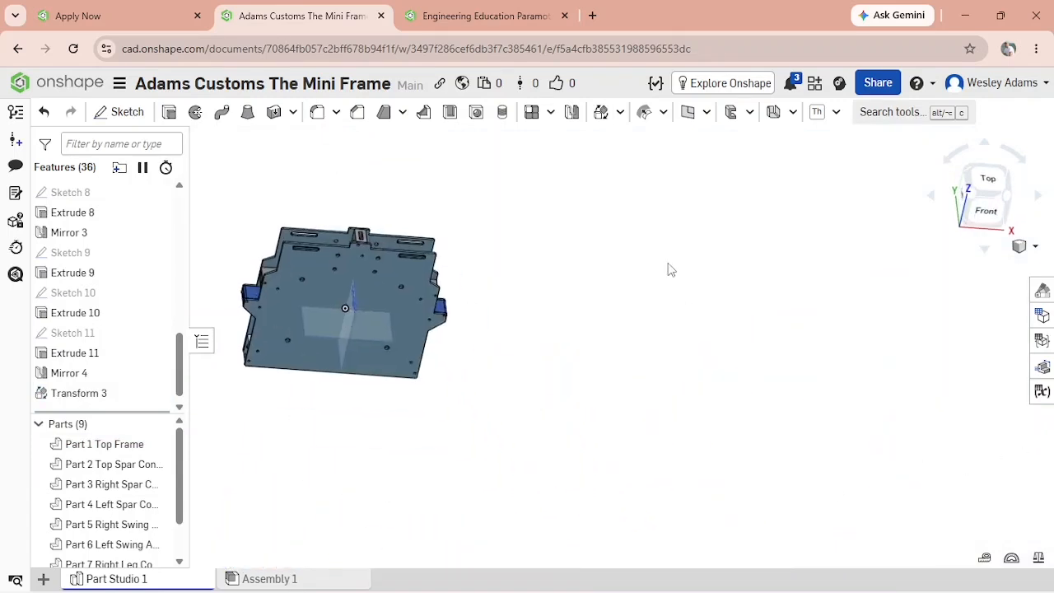
pyautogui.moveTo(694, 334); pyautogui.dragTo(645, 333, button='right')
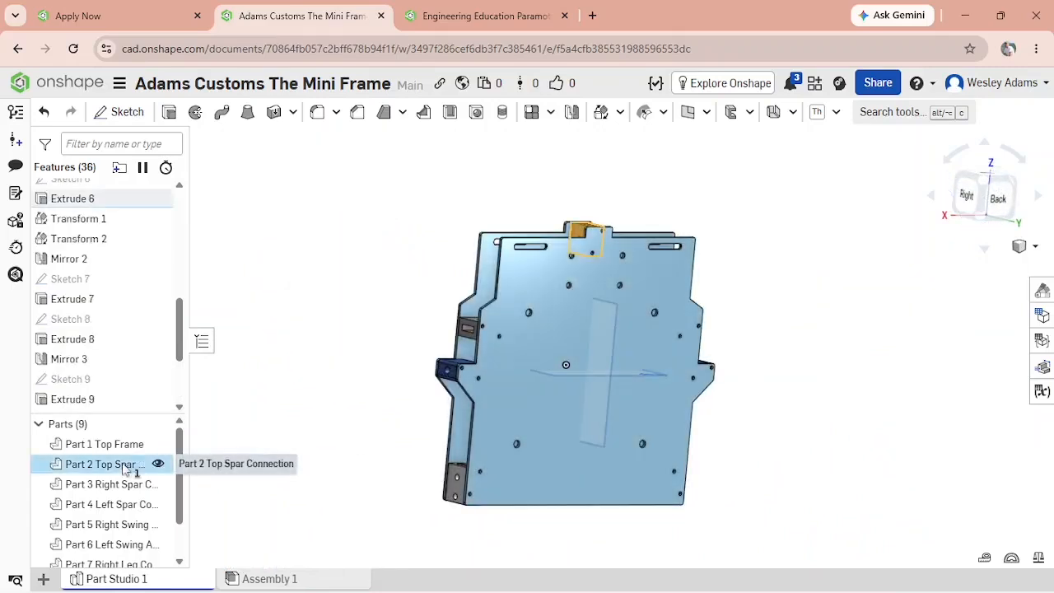
pyautogui.rightClick(123, 465)
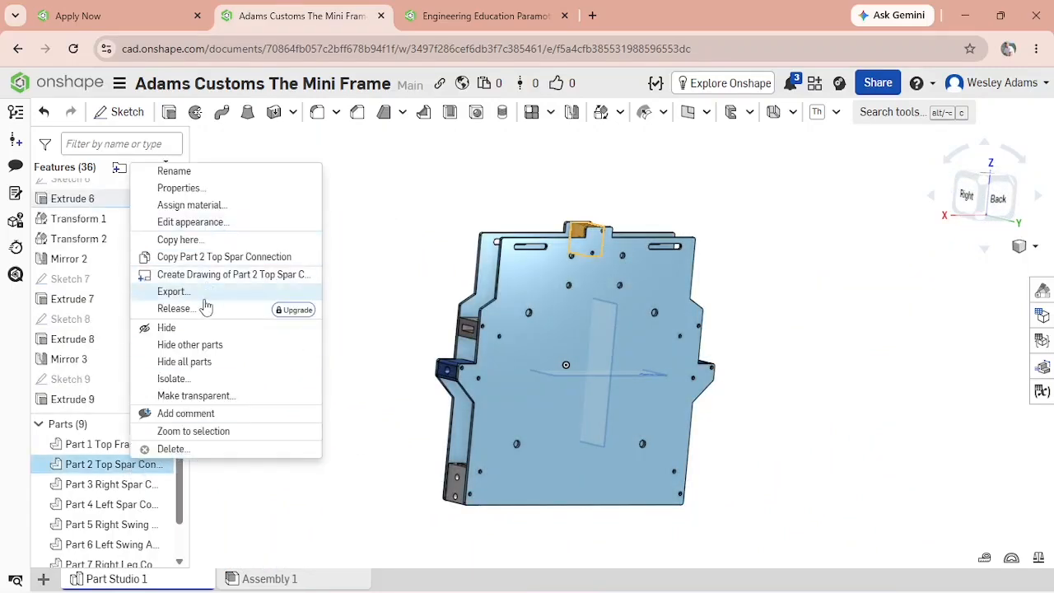
pyautogui.click(198, 240)
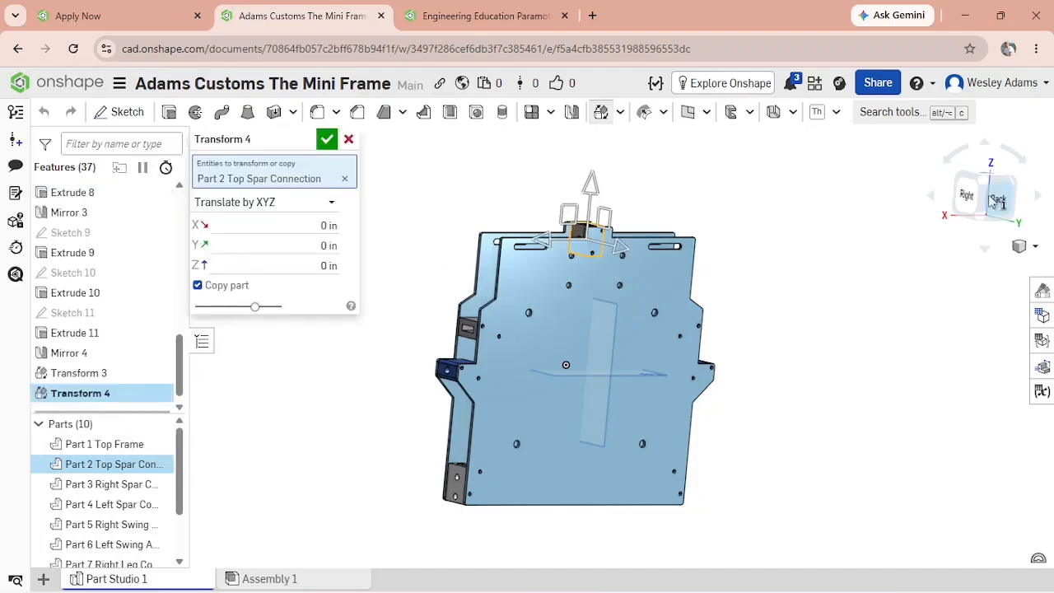
pyautogui.click(959, 186)
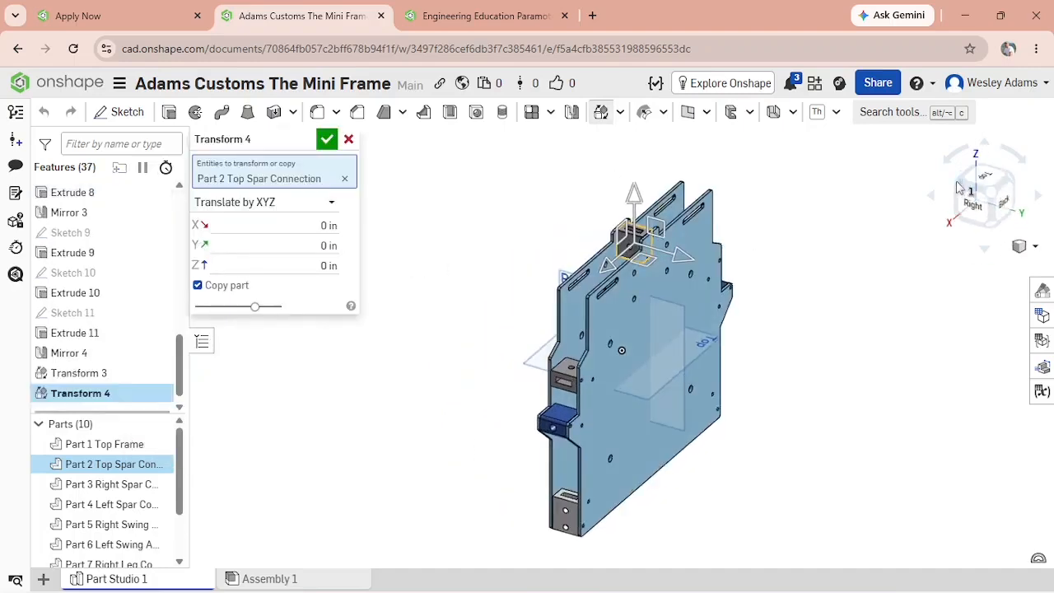
pyautogui.click(966, 213)
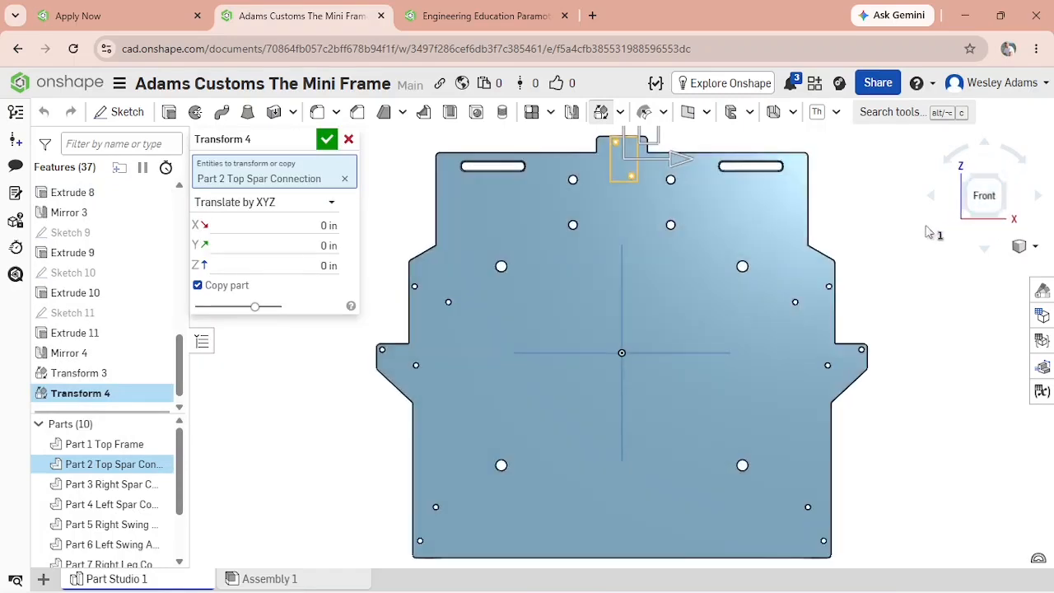
pyautogui.moveTo(957, 332); pyautogui.dragTo(588, 405, button='middle')
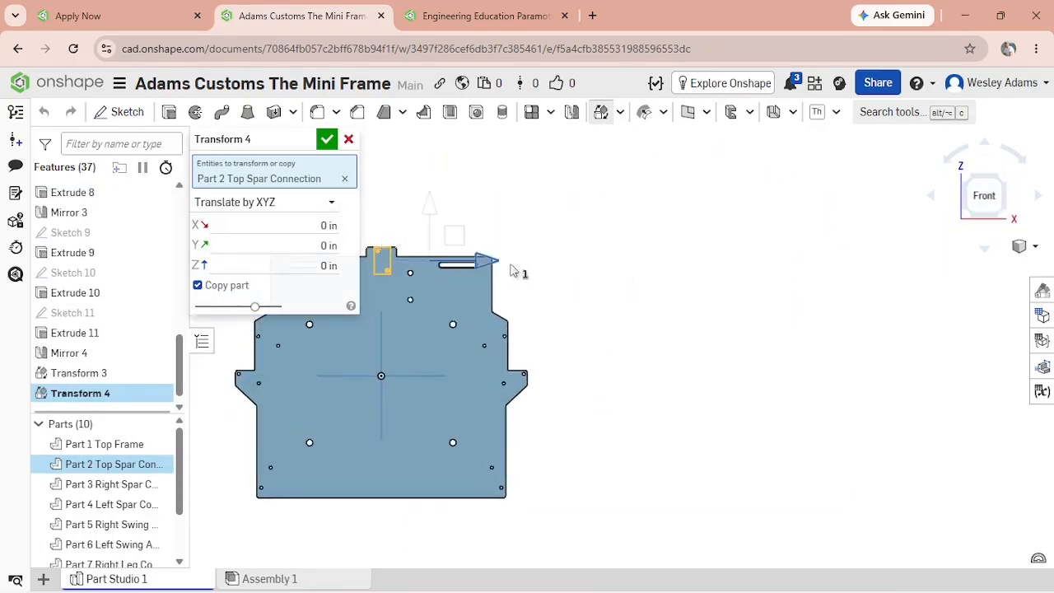
pyautogui.moveTo(512, 271); pyautogui.dragTo(835, 271)
pyautogui.scroll(-5, 576, 346)
# Set the X translation of the top spar connection copy to 12 in and accept the transform.
pyautogui.click(306, 226)
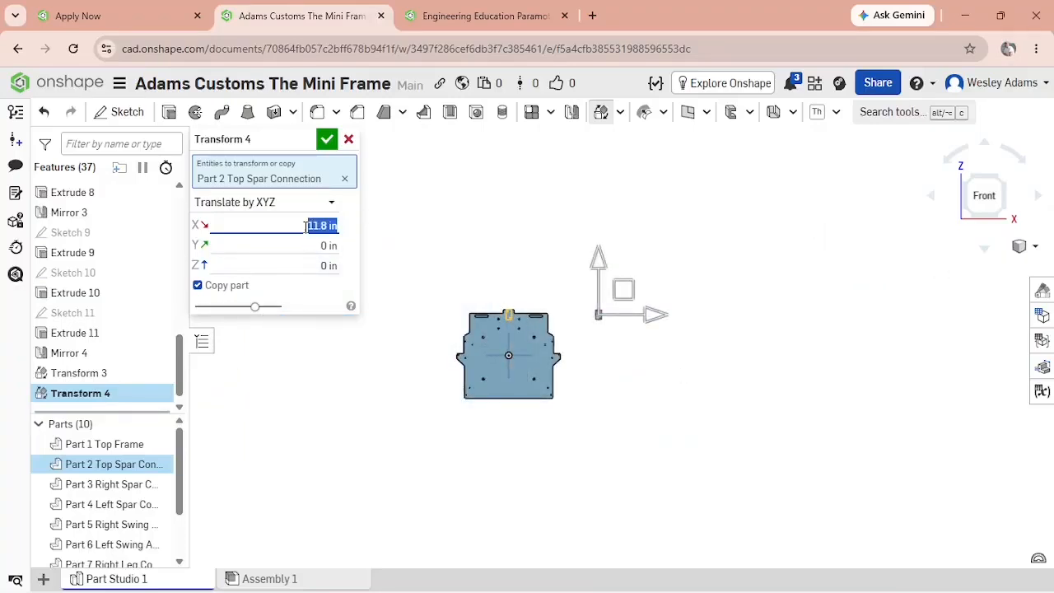
pyautogui.click(307, 225)
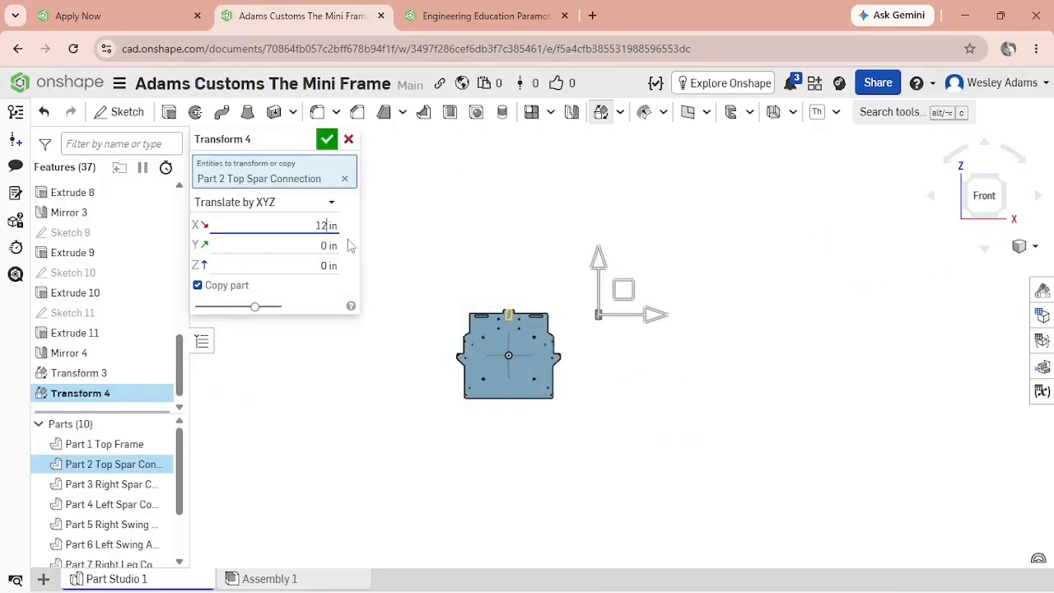
pyautogui.click(294, 303)
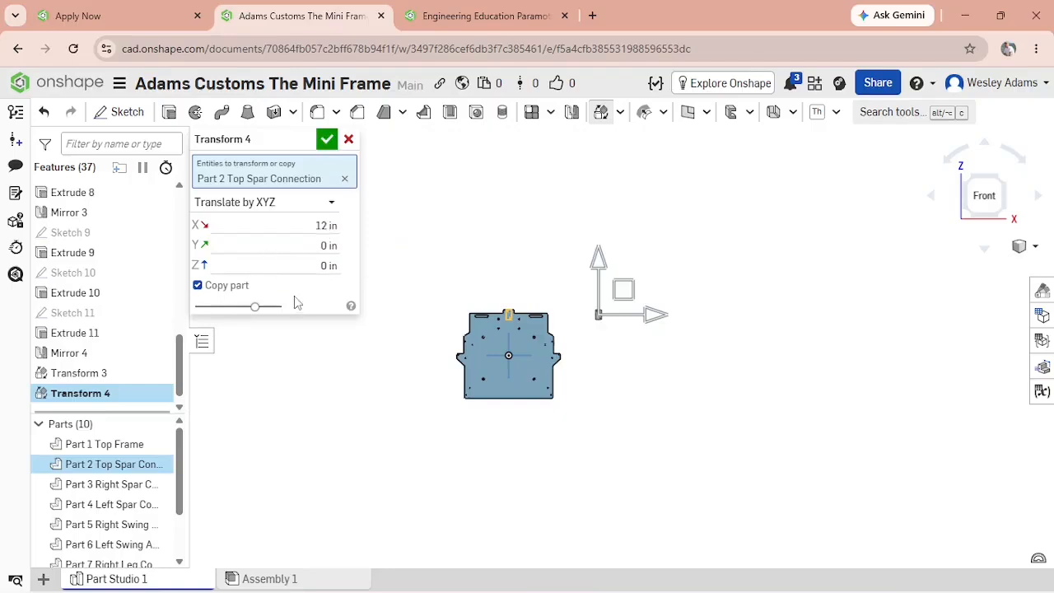
pyautogui.click(325, 138)
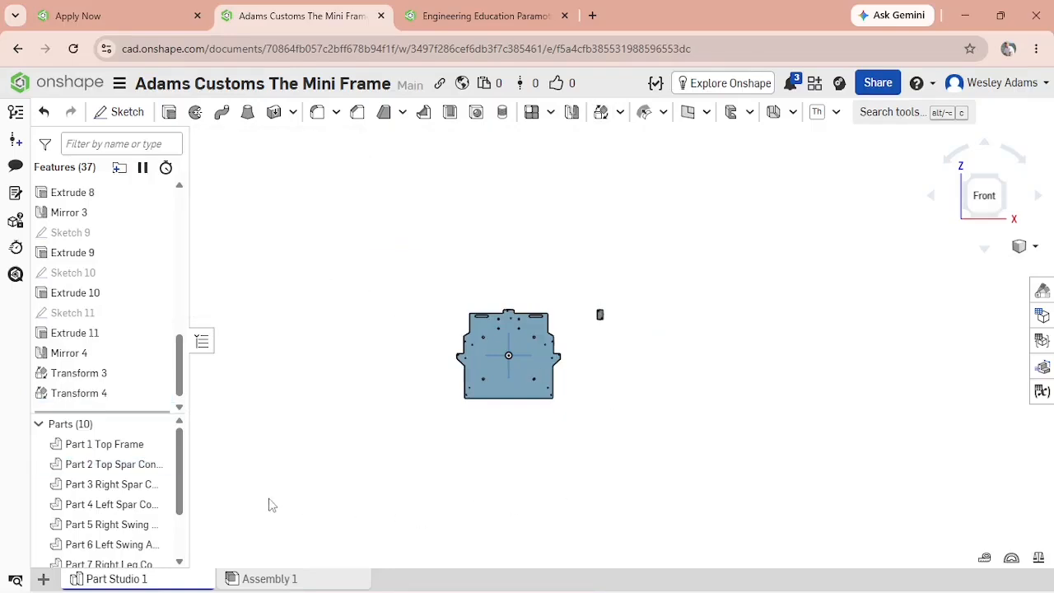
# Rename the copied spar block, Part 10, as "Part 10 Split Spar Connection for CNC".
pyautogui.scroll(-2, 186, 467)
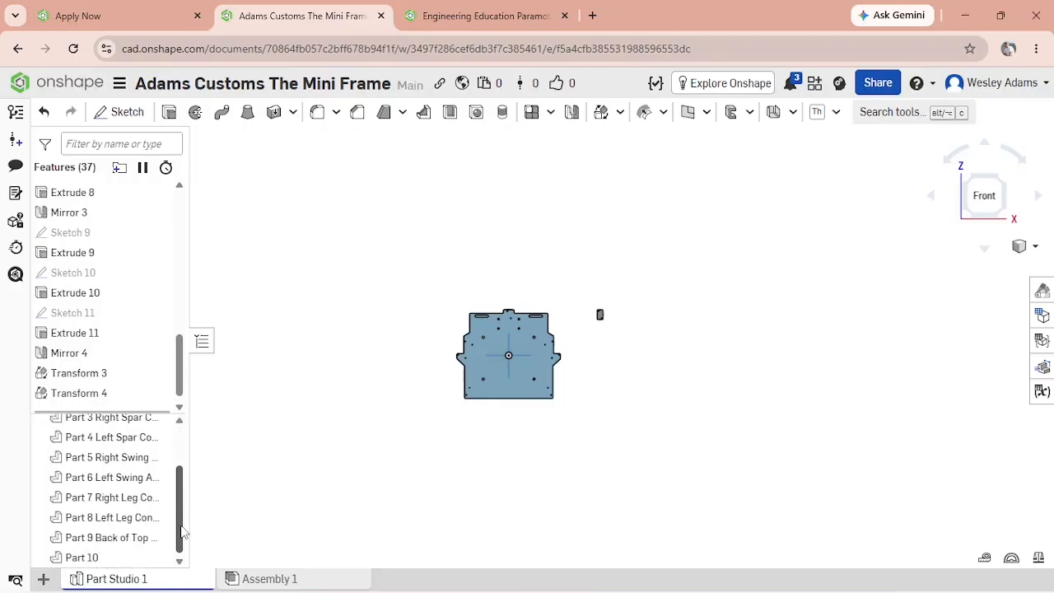
pyautogui.rightClick(112, 560)
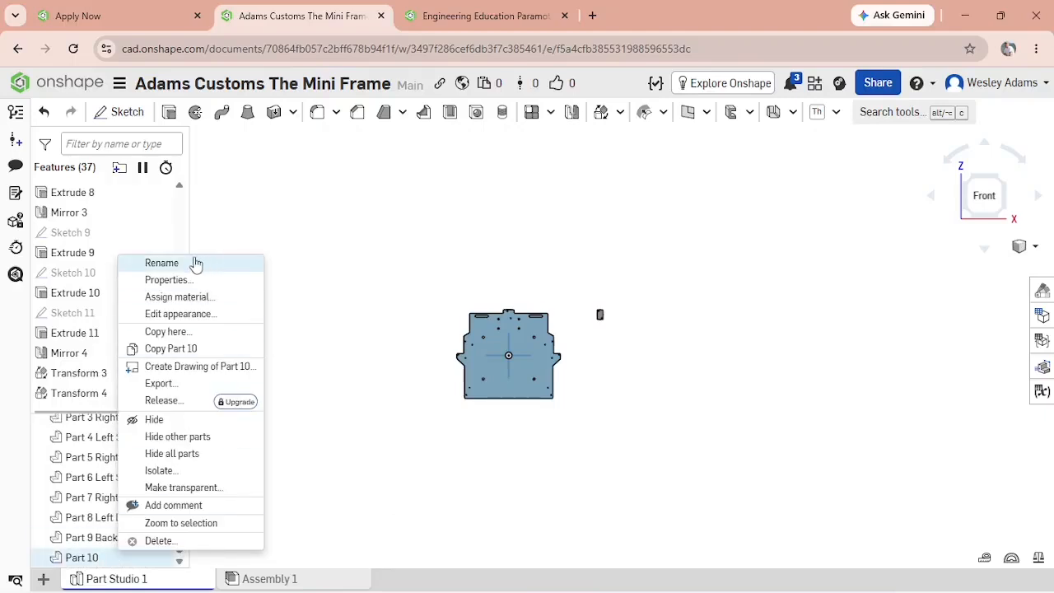
pyautogui.click(195, 264)
pyautogui.click(110, 560)
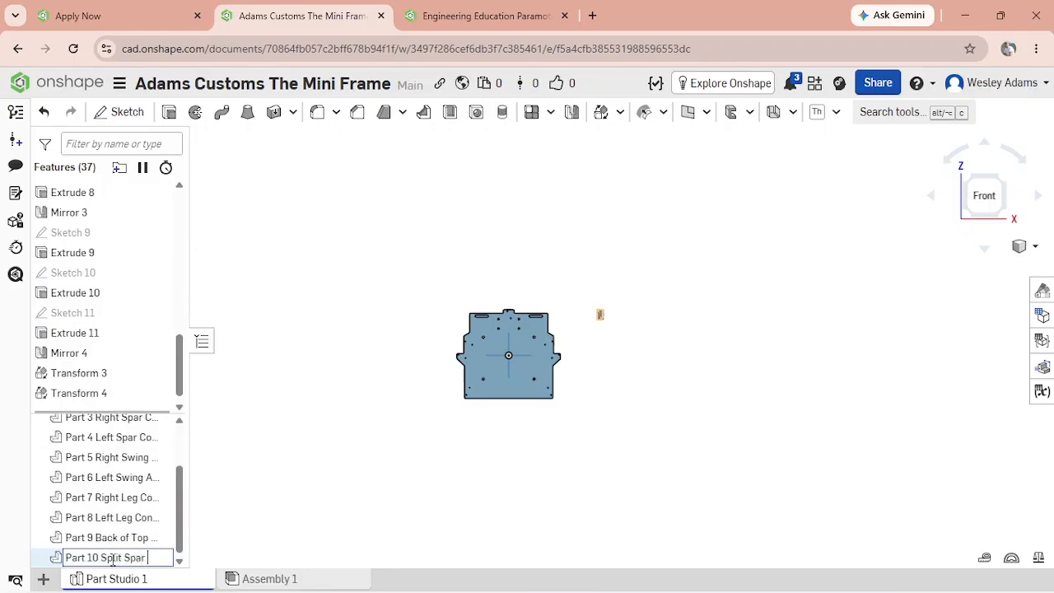
pyautogui.write('ec')
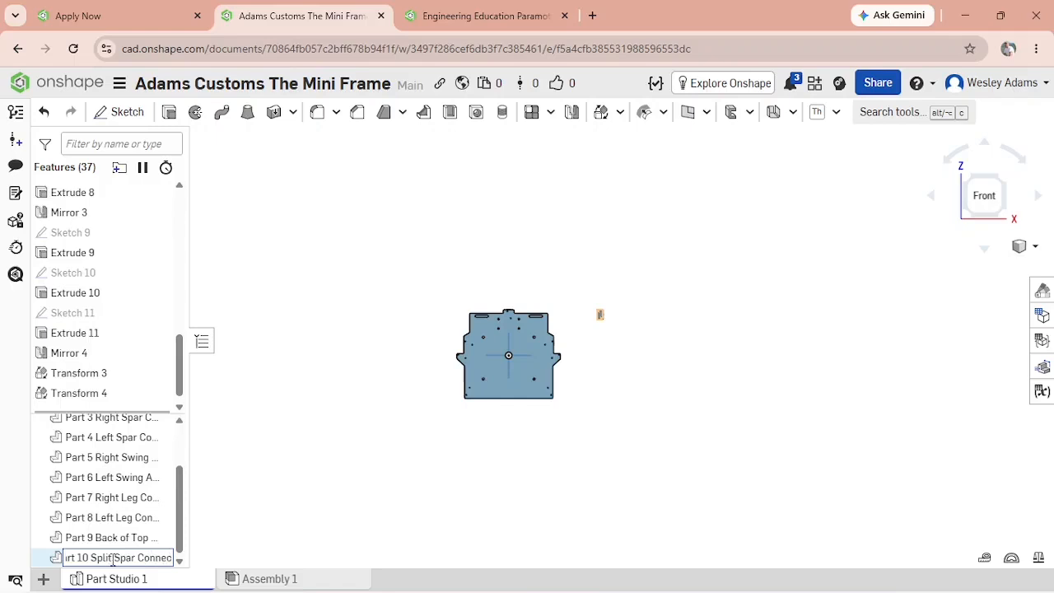
pyautogui.write('t')
pyautogui.write('ion')
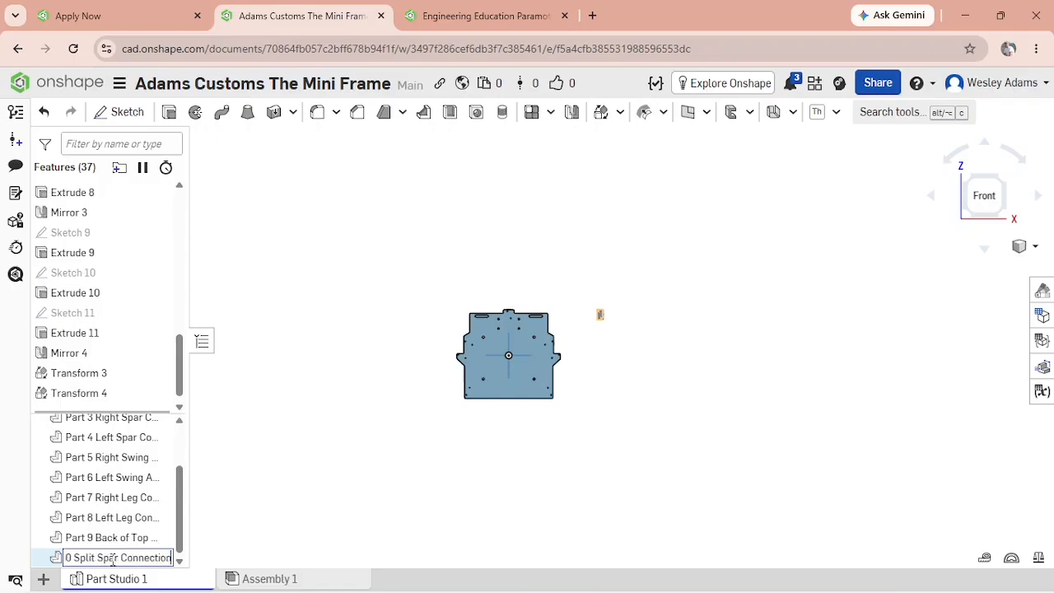
pyautogui.write(' for CNC')
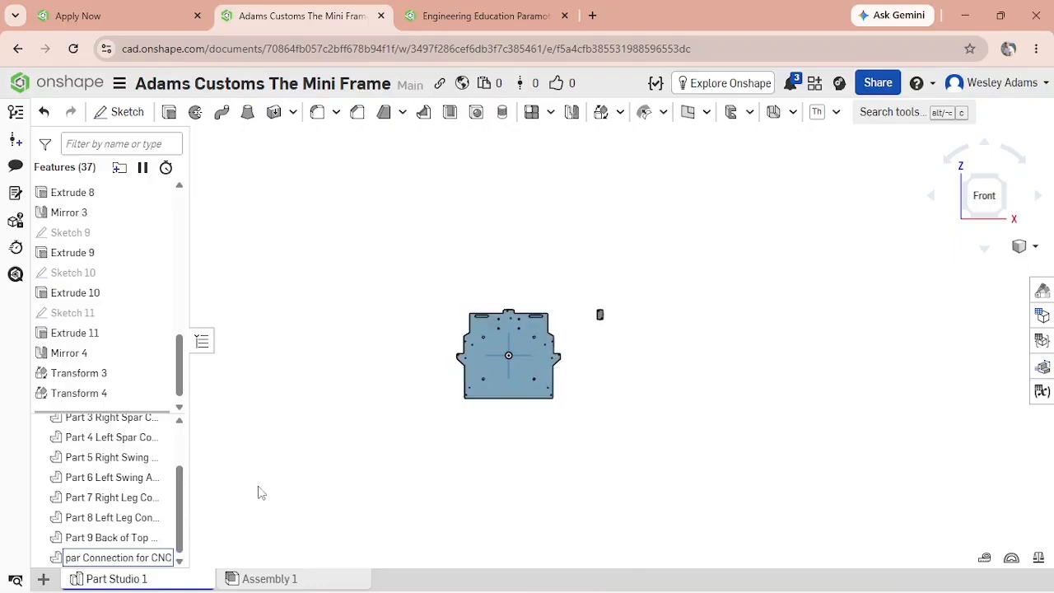
pyautogui.press('Return')
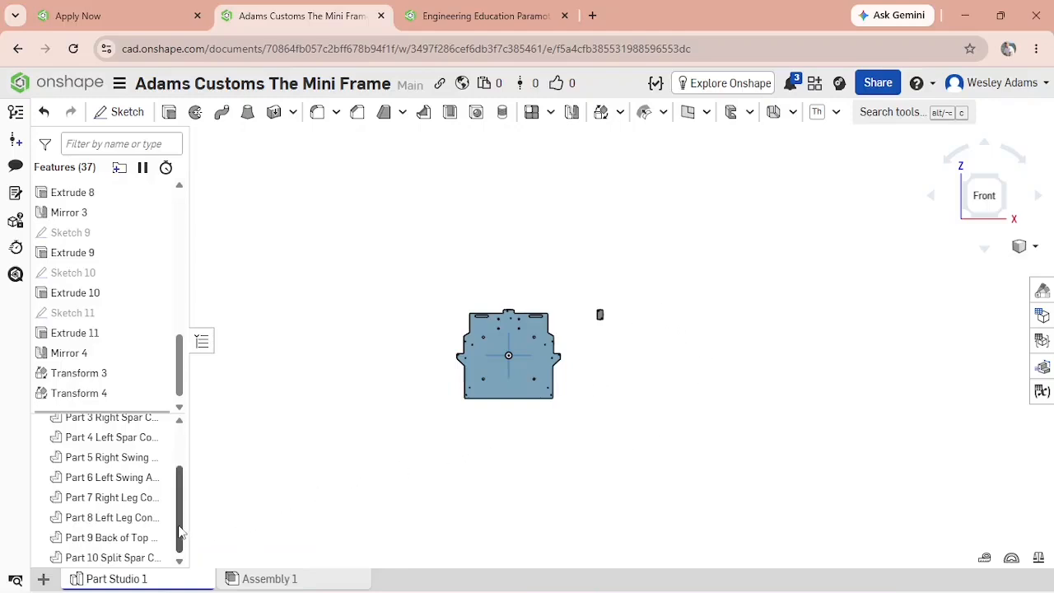
pyautogui.moveTo(182, 521); pyautogui.dragTo(184, 480)
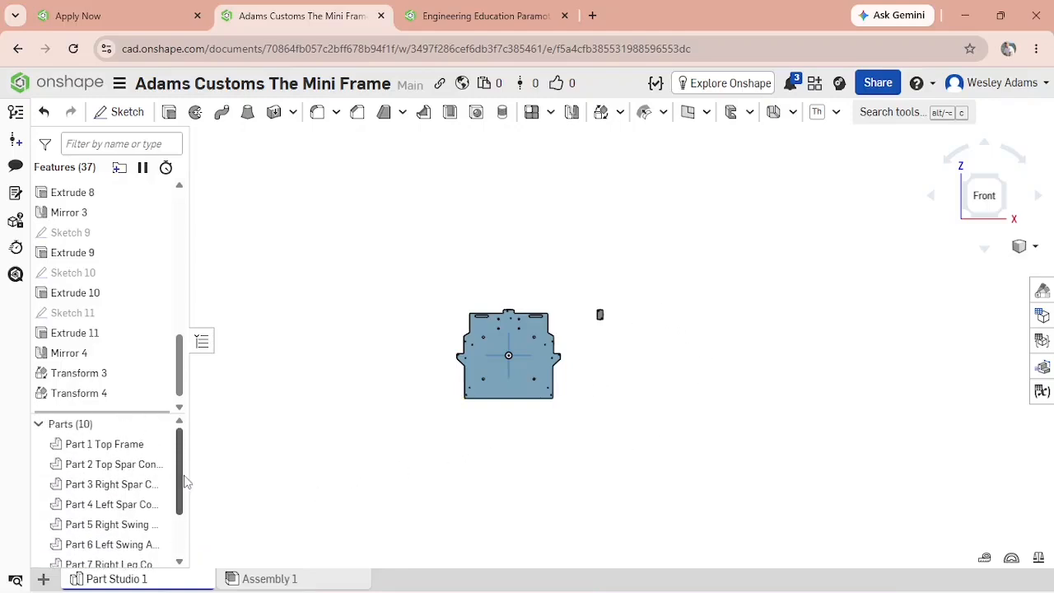
# Copy Part 5 Right Swing Arm Connection in place and set the copy's Y translation to 12 in.
pyautogui.click(130, 526)
pyautogui.rightClick(131, 528)
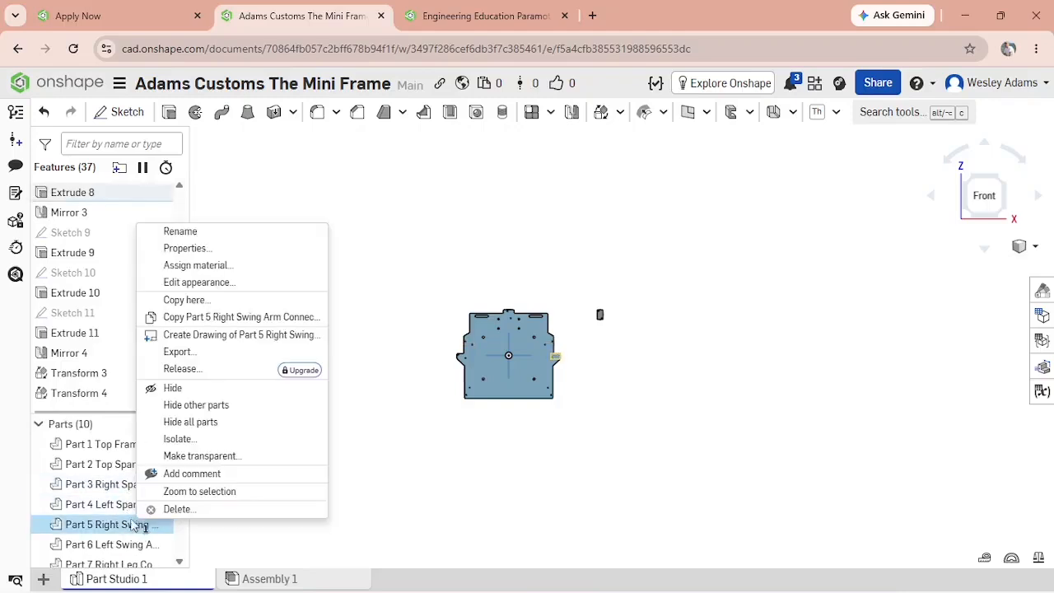
pyautogui.click(183, 300)
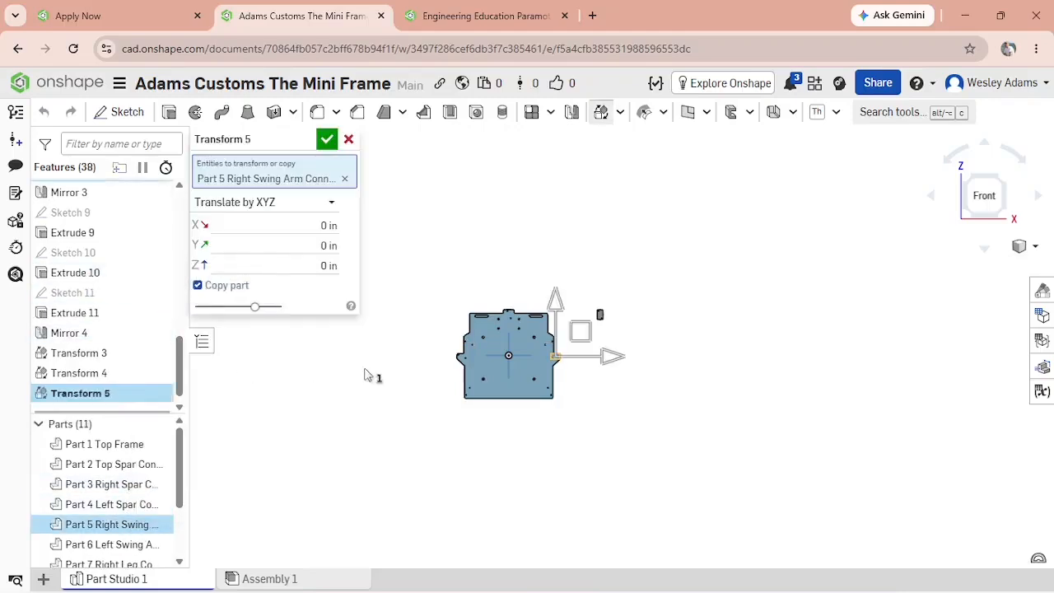
pyautogui.click(276, 247)
pyautogui.write('12')
pyautogui.press('Return')
pyautogui.moveTo(347, 378); pyautogui.dragTo(343, 423, button='right')
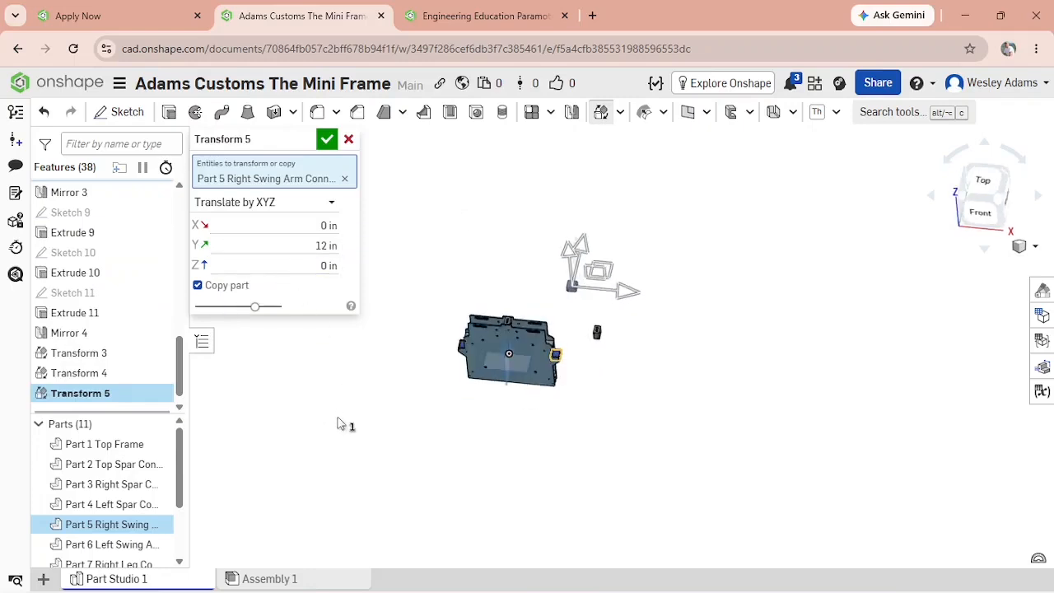
# Reset the swing arm connection copy's Y translation to 0 in and set its X translation to 12 in.
pyautogui.click(324, 246)
pyautogui.click(328, 245)
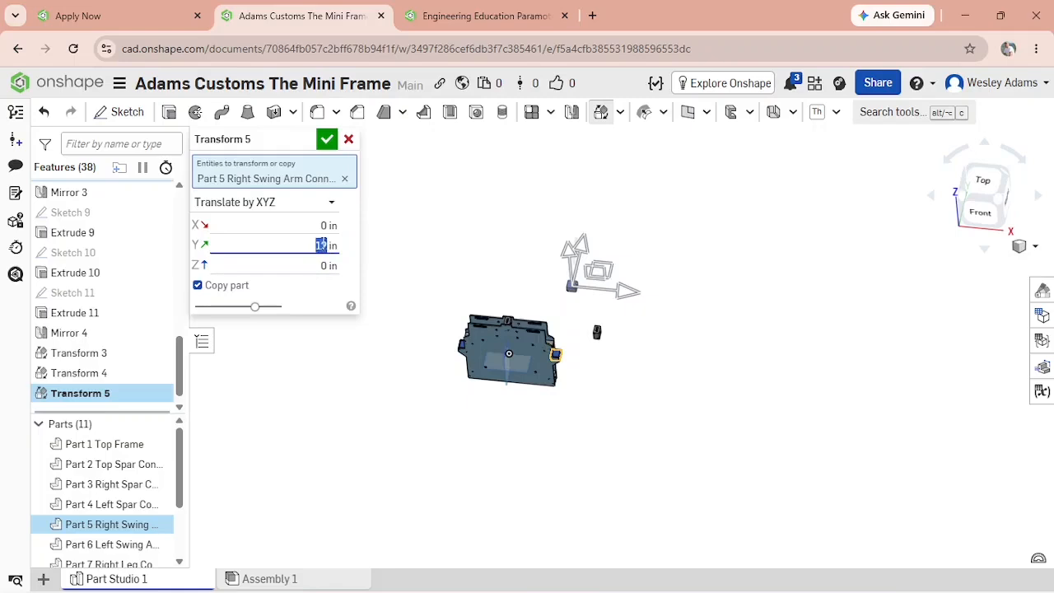
pyautogui.click(318, 379)
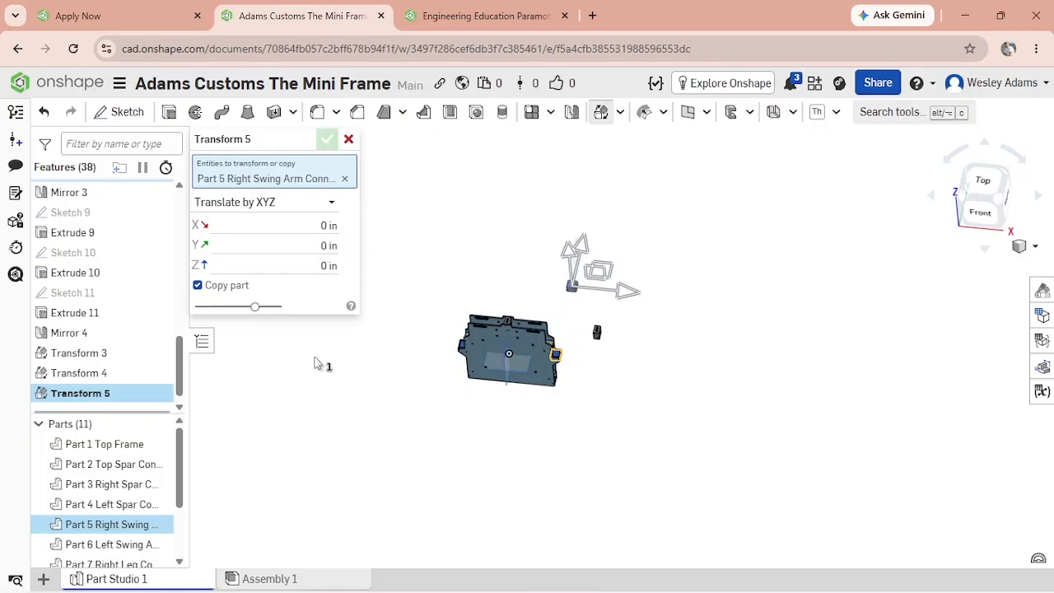
pyautogui.click(309, 222)
pyautogui.write('12')
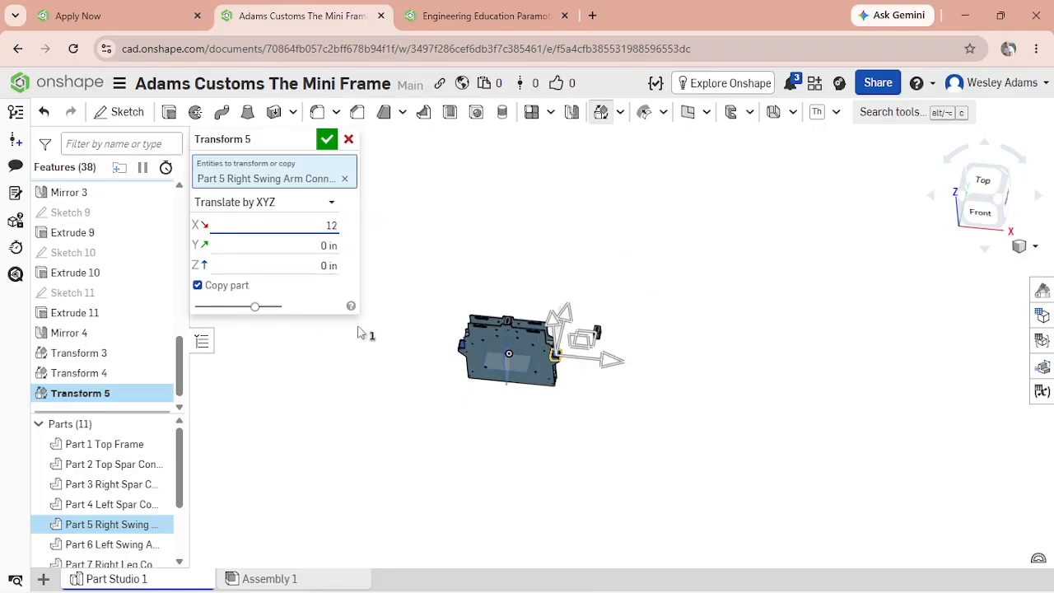
pyautogui.click(337, 358)
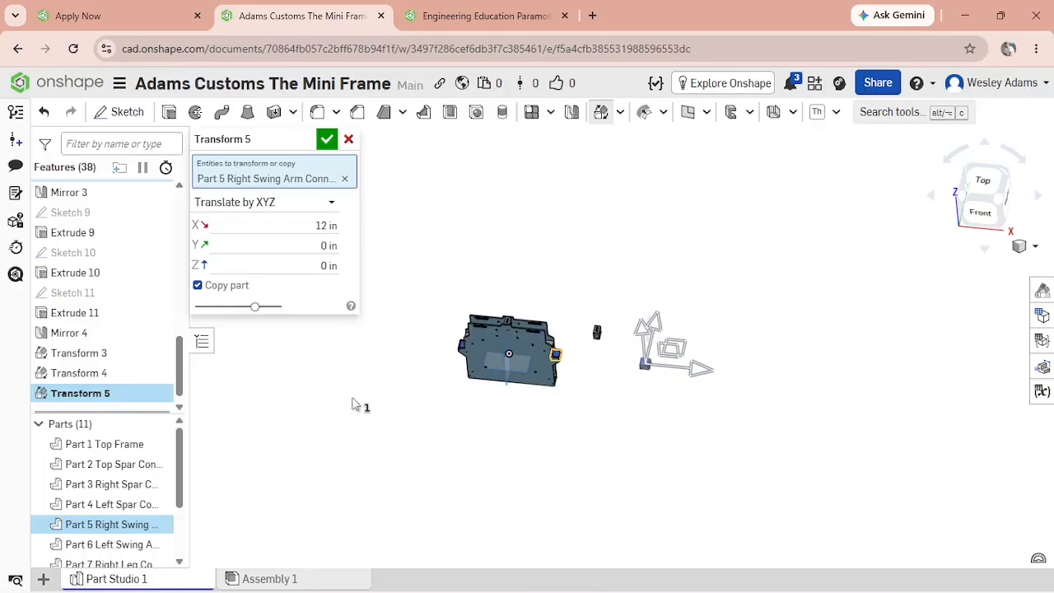
# Bring the swing arm connection copy in line below the copied spar block, set its X translation to 6 in, and accept the transform.
pyautogui.hotkey('shift', '1')
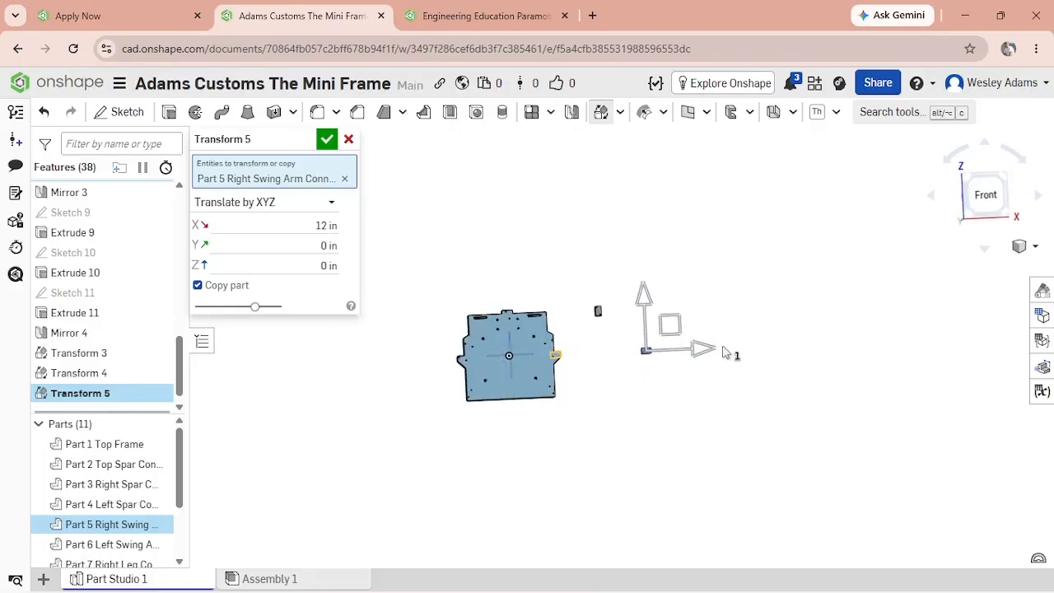
pyautogui.moveTo(710, 349); pyautogui.dragTo(667, 352)
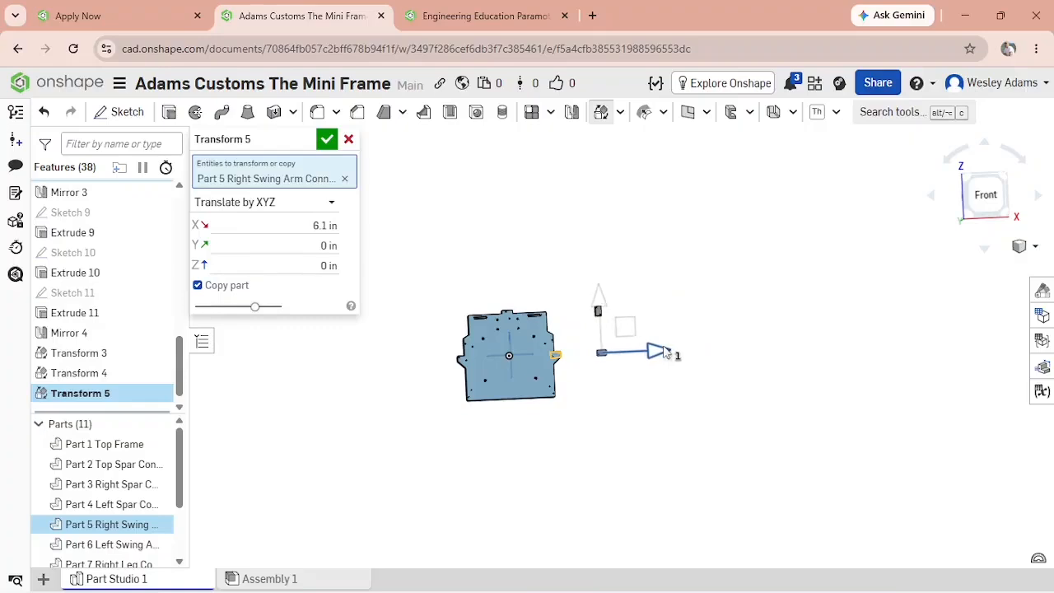
pyautogui.click(987, 196)
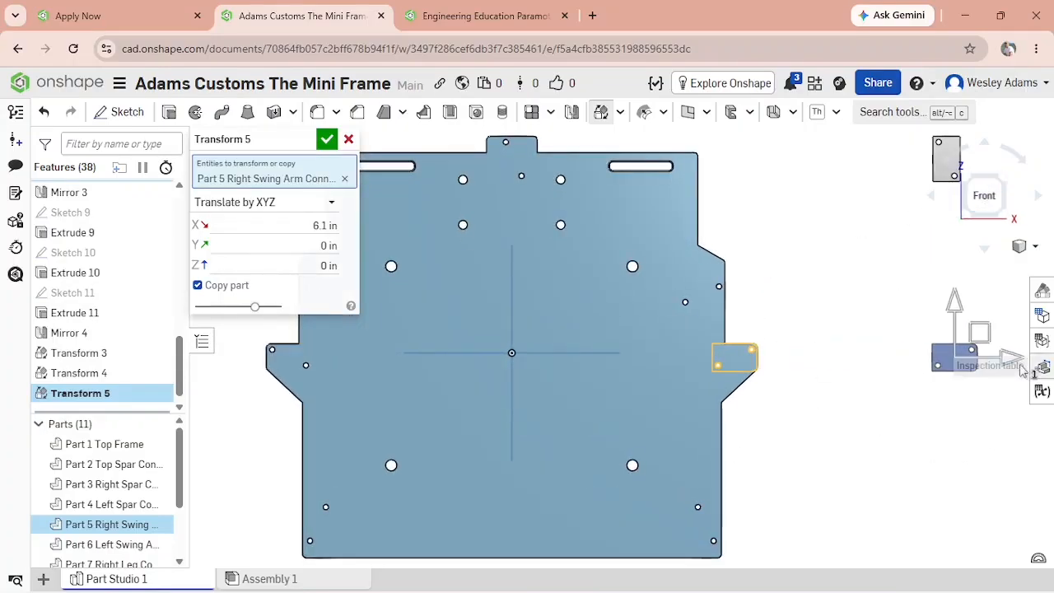
pyautogui.moveTo(1011, 364); pyautogui.dragTo(1009, 364)
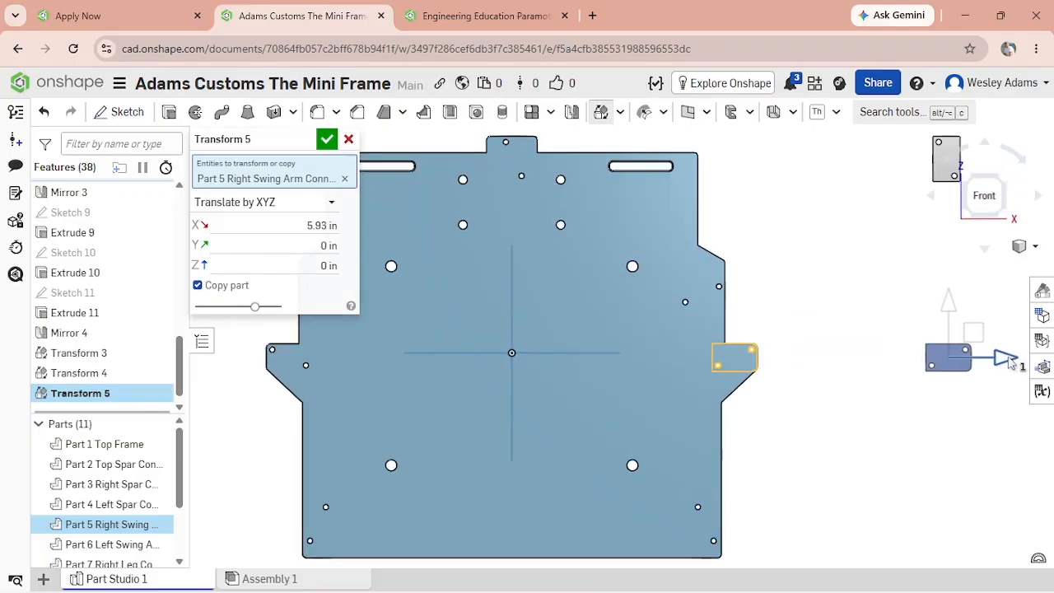
pyautogui.click(284, 229)
pyautogui.write('6')
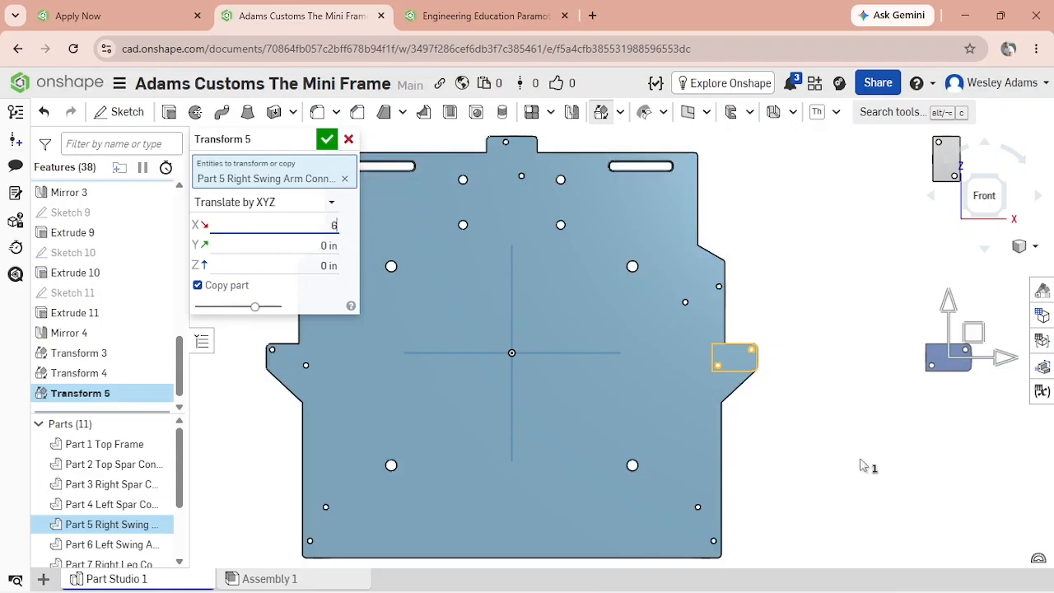
pyautogui.moveTo(860, 464); pyautogui.dragTo(843, 529, button='right')
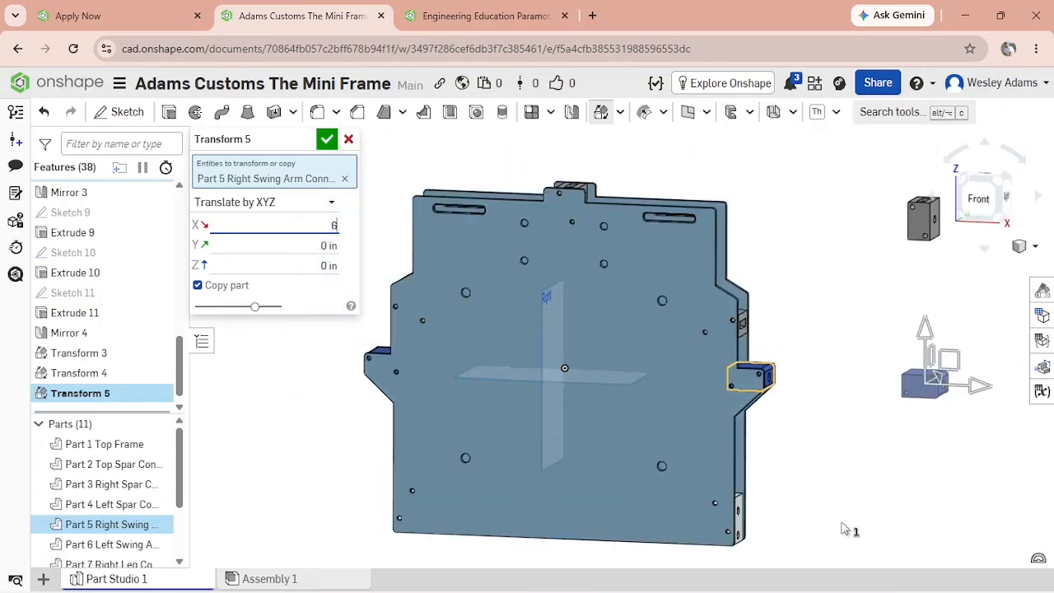
pyautogui.click(328, 139)
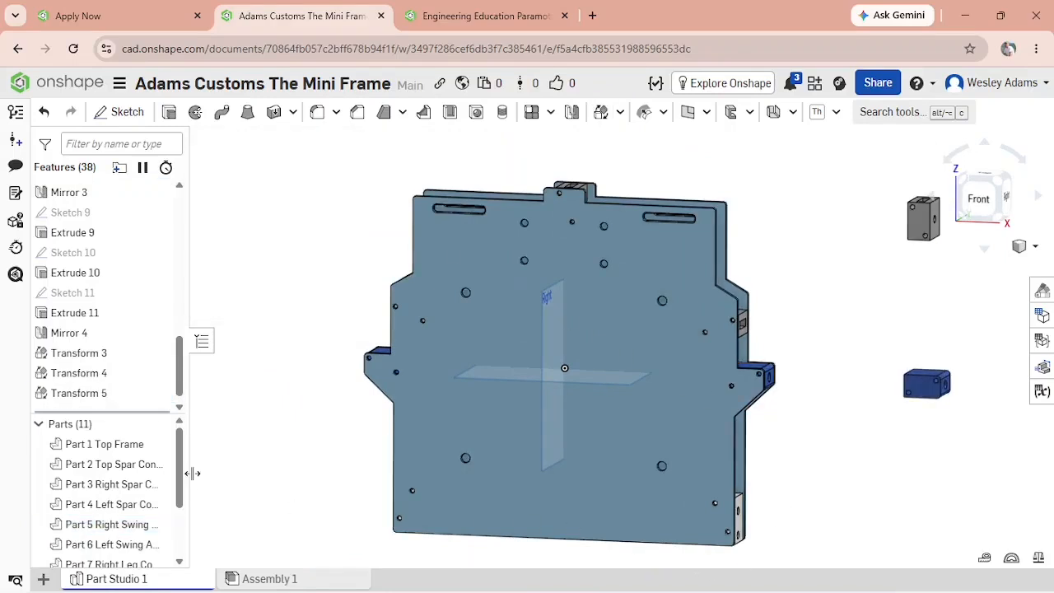
# Copy Part 7 Right Leg Connection in place and set the copy's X translation to 12 in.
pyautogui.moveTo(258, 478); pyautogui.dragTo(238, 362, button='middle')
pyautogui.scroll(-3, 132, 526)
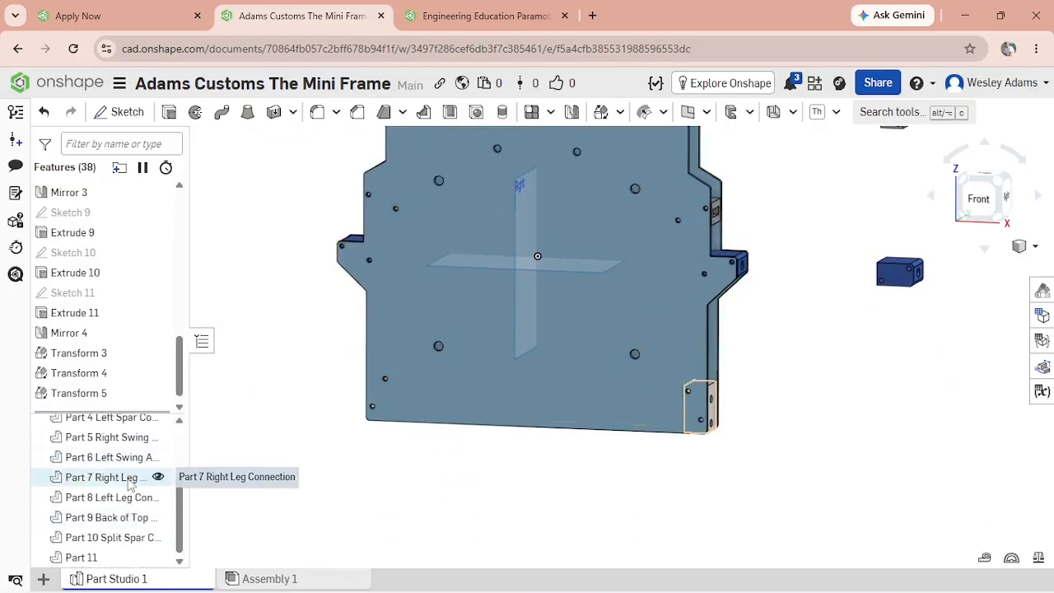
pyautogui.click(136, 477)
pyautogui.rightClick(140, 476)
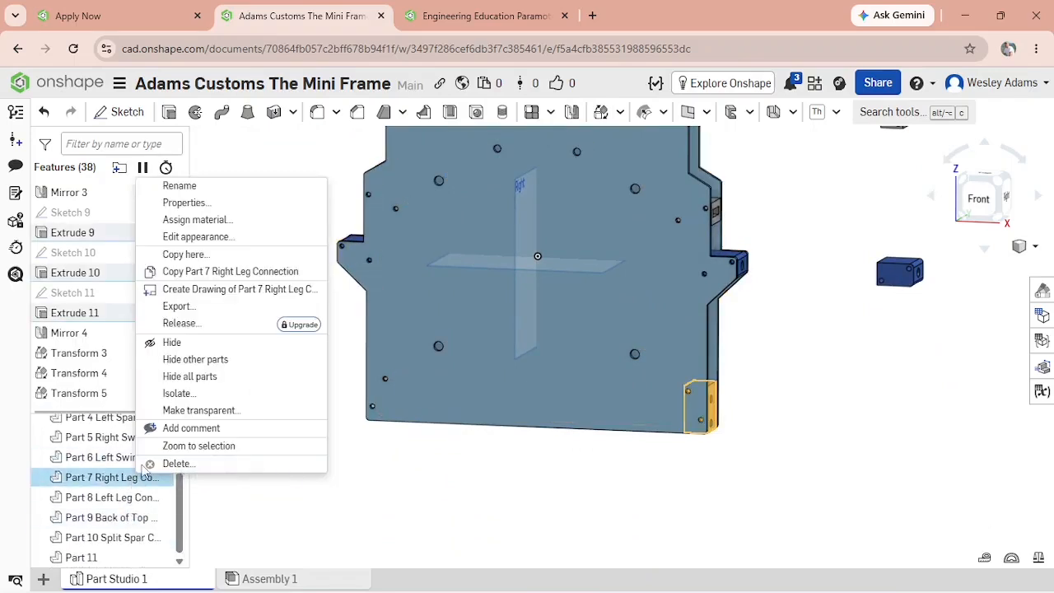
pyautogui.click(177, 254)
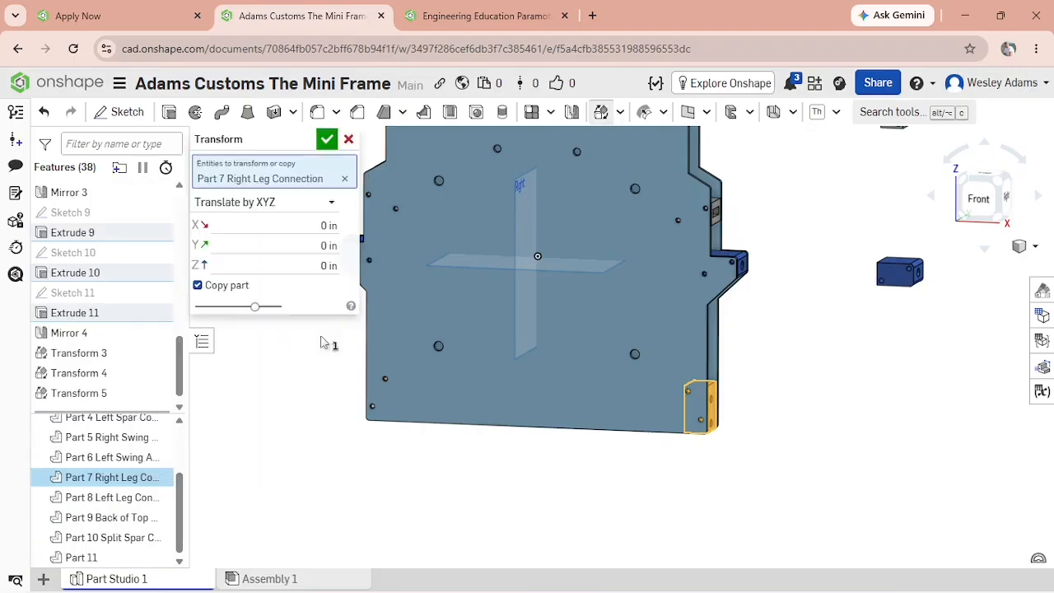
pyautogui.click(315, 227)
pyautogui.write('12')
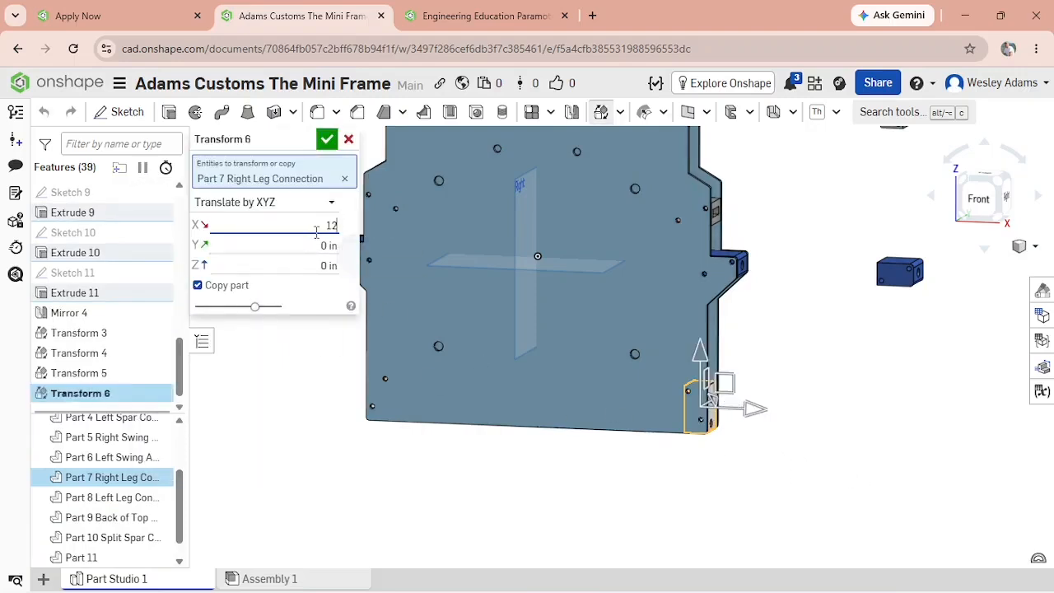
pyautogui.press('Return')
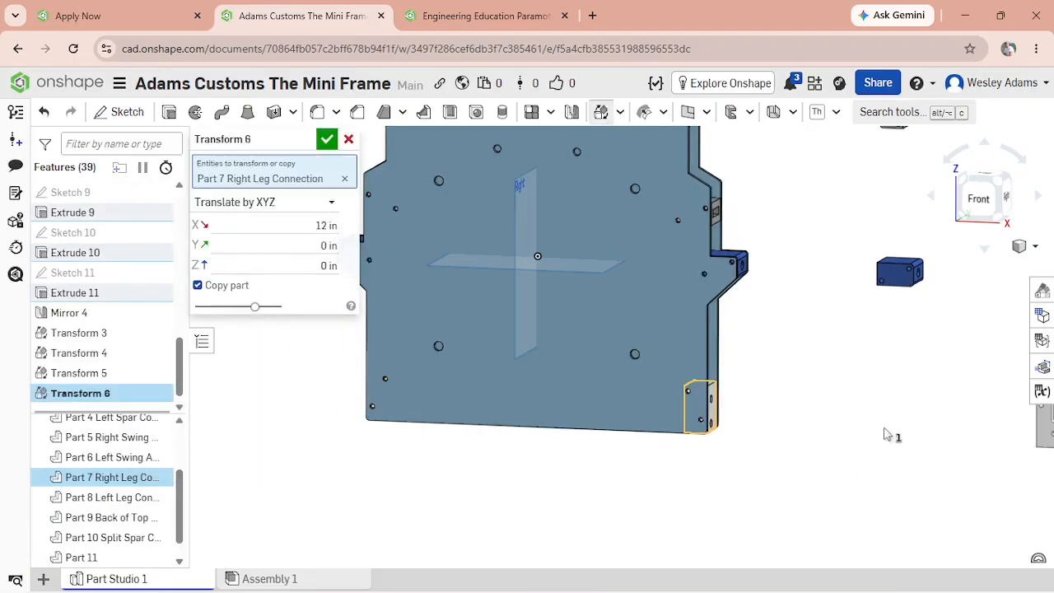
# Move the leg connection copy back along X into line below the other two copied blocks and accept the transform.
pyautogui.scroll(-5, 889, 432)
pyautogui.moveTo(1000, 430); pyautogui.dragTo(961, 431)
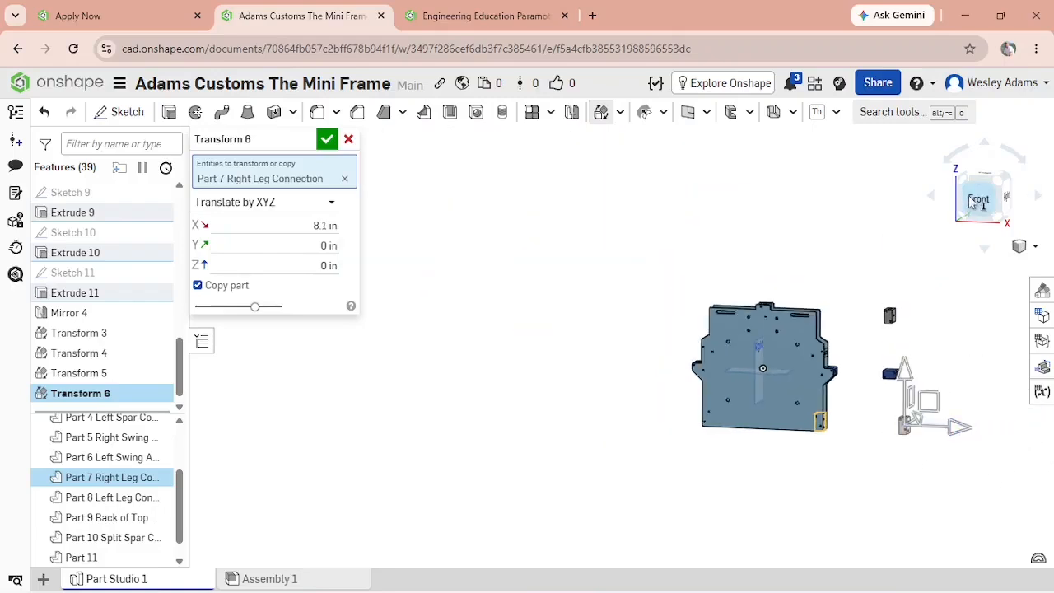
pyautogui.scroll(6, 896, 338)
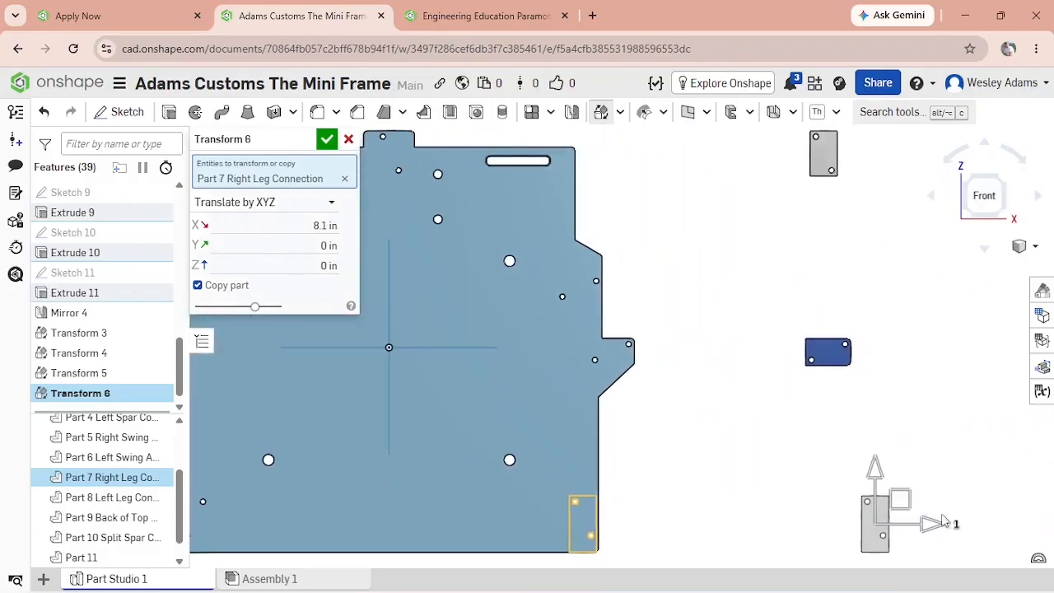
pyautogui.moveTo(929, 523); pyautogui.dragTo(876, 525)
pyautogui.click(327, 140)
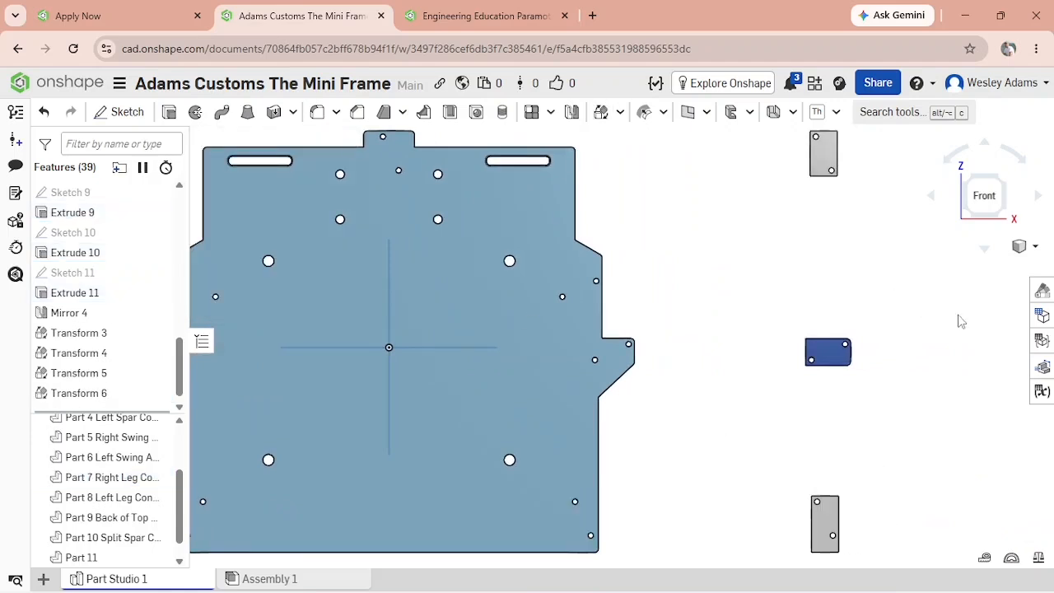
# Rename the copied swing arm block, Part 11, as "Part 11 Split Swing Arm Connection for CNC".
pyautogui.click(1001, 177)
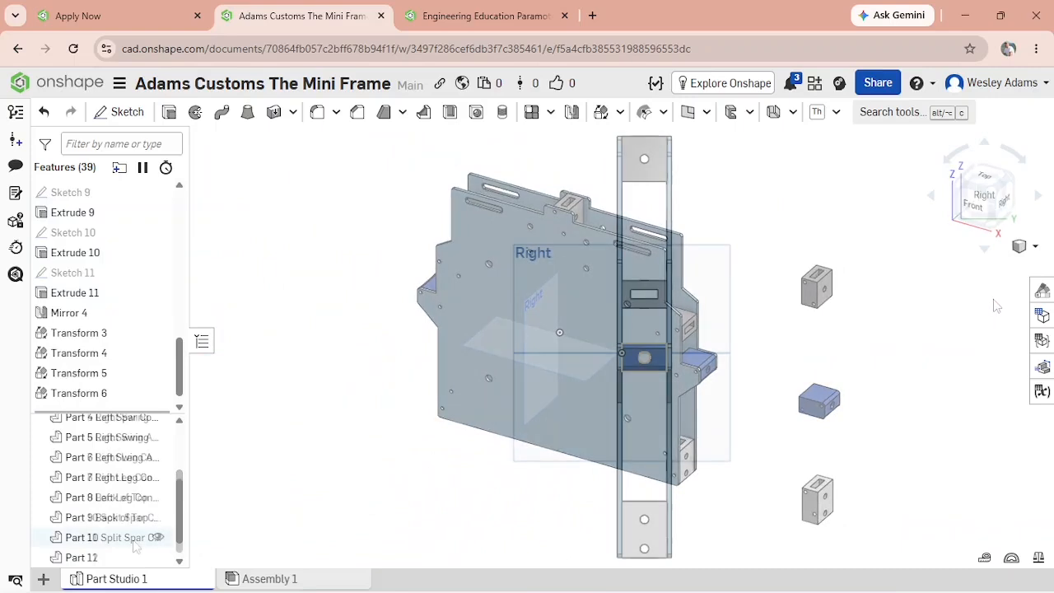
pyautogui.rightClick(133, 540)
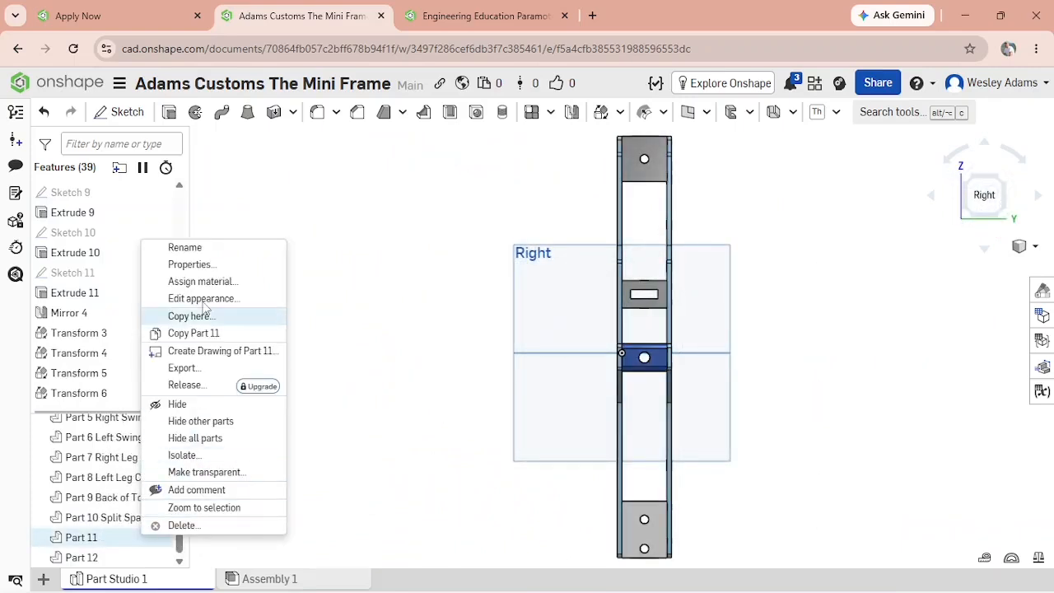
pyautogui.click(206, 246)
pyautogui.click(109, 537)
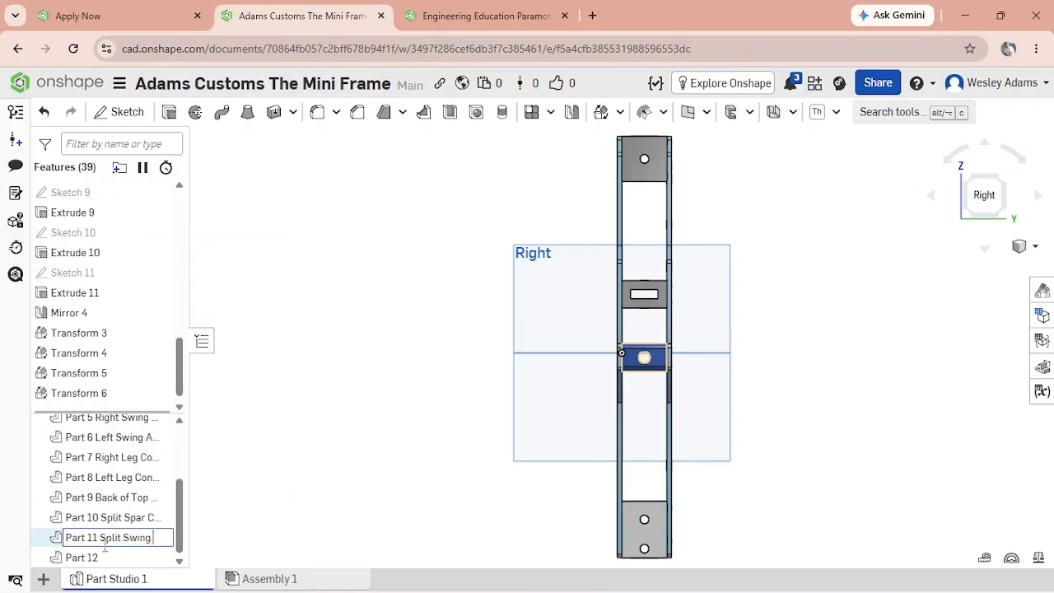
pyautogui.write('Split Swing Arm C')
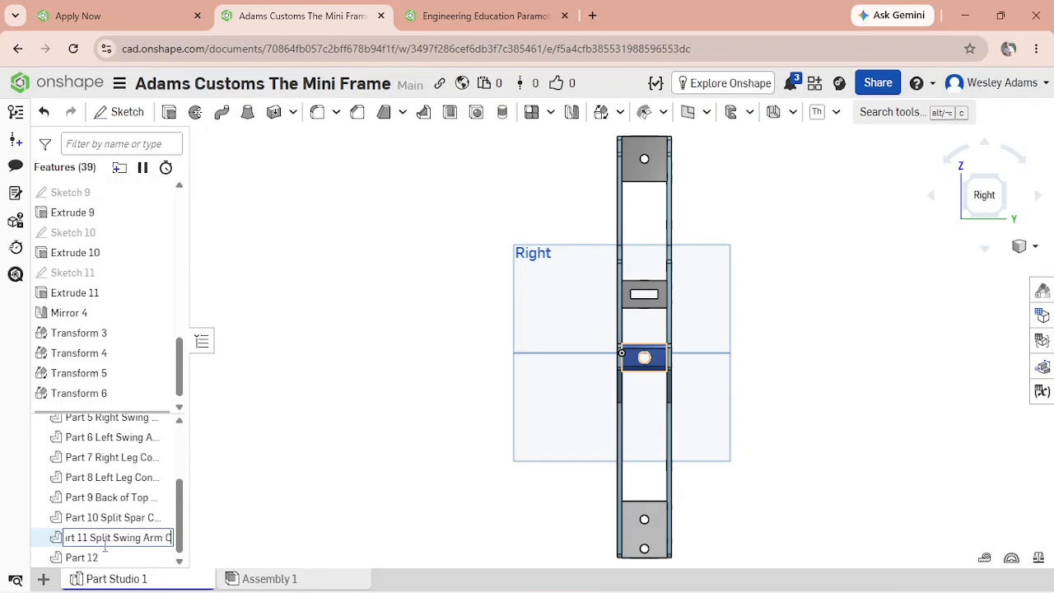
pyautogui.write('onnection f')
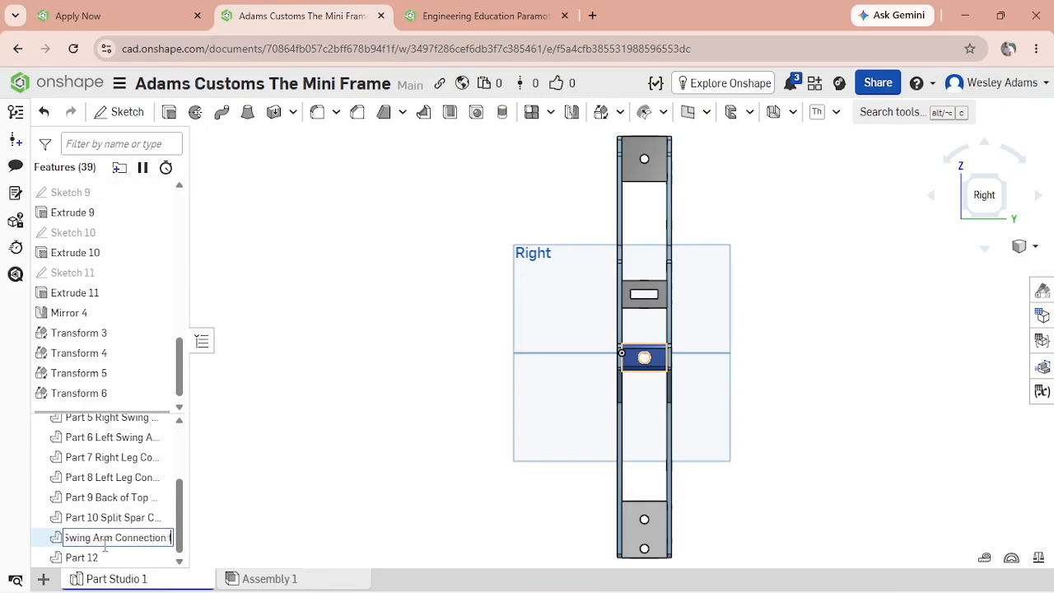
pyautogui.write('or CNC')
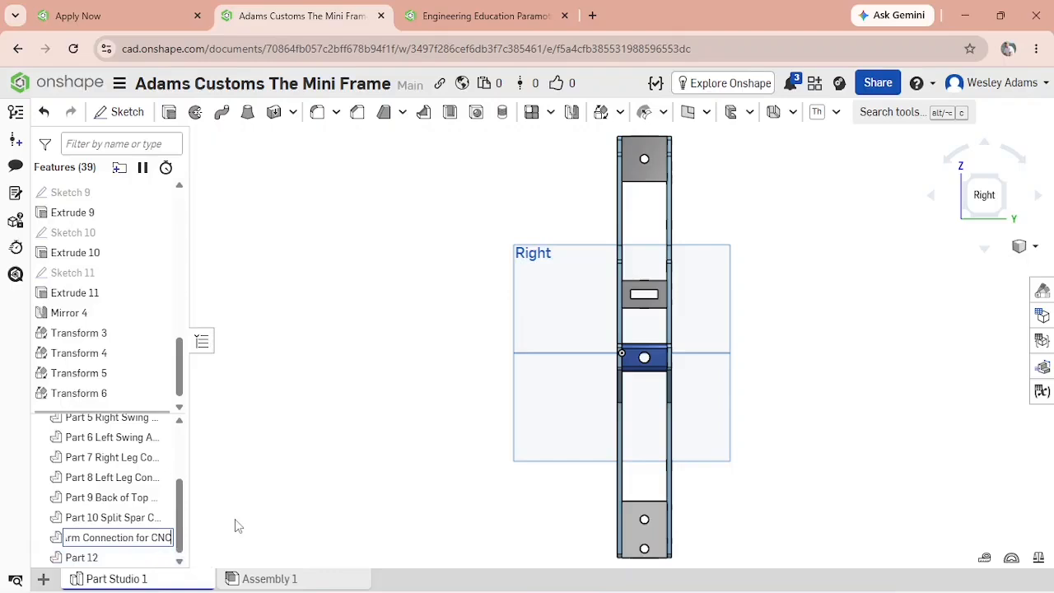
pyautogui.press('Return')
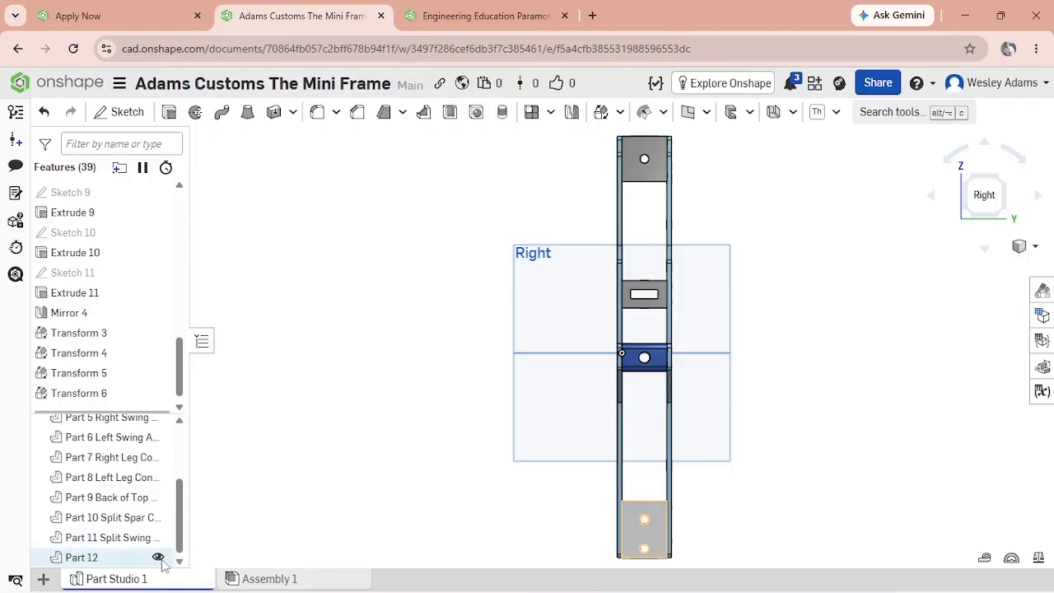
# Rename the copied leg block, Part 12, as "Part 12 Split Leg Conneciton for CNC".
pyautogui.rightClick(115, 557)
pyautogui.click(160, 276)
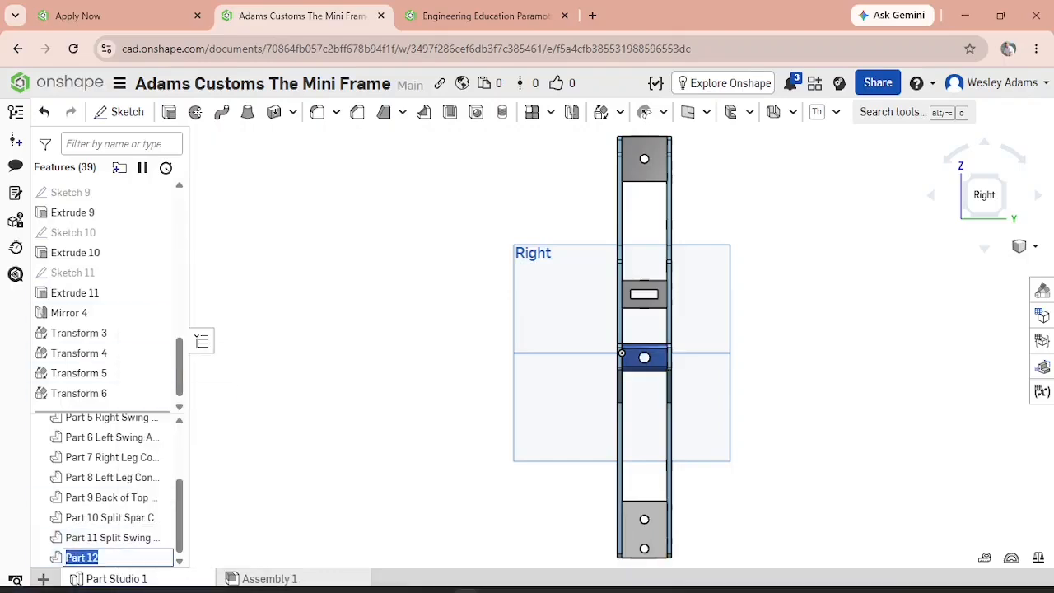
pyautogui.click(116, 557)
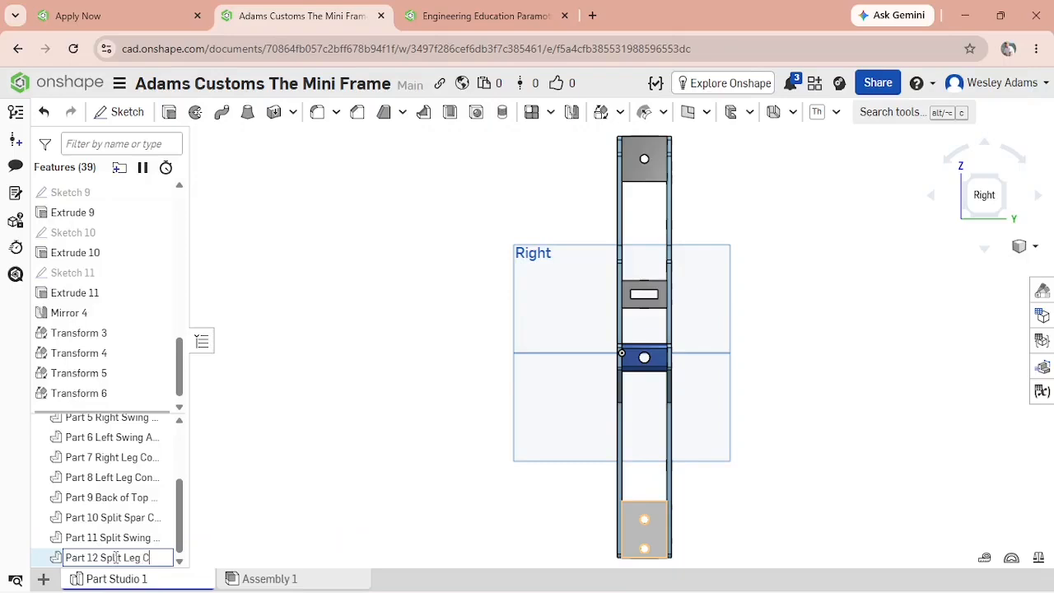
pyautogui.write('Split Leg Conneciton f')
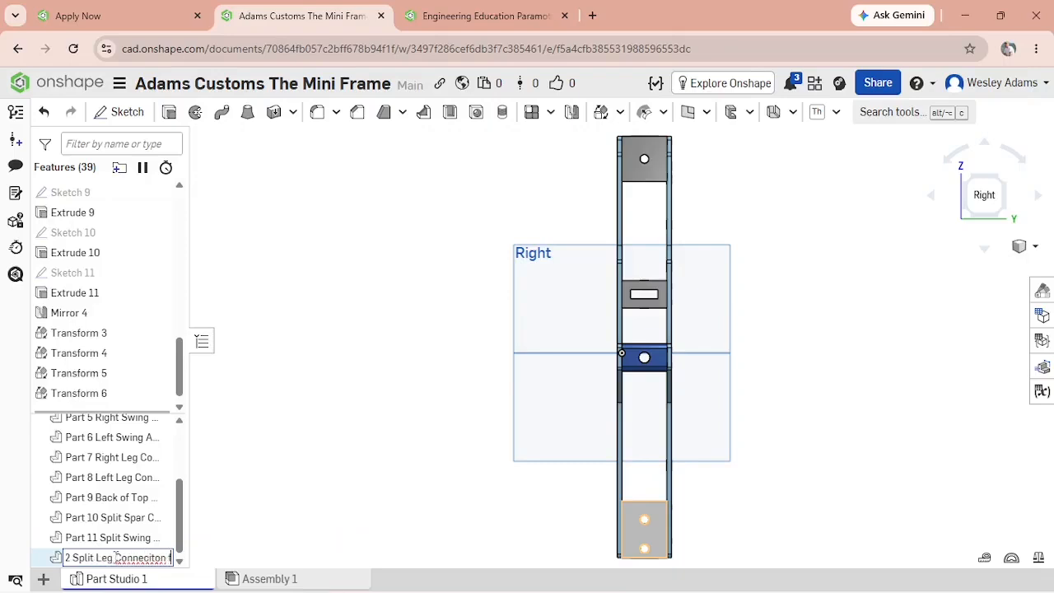
pyautogui.write('or CNC')
pyautogui.press('Return')
# Hide all twelve parts of the mini frame, including the three copied connection blocks.
pyautogui.scroll(-2, 293, 515)
pyautogui.moveTo(295, 515); pyautogui.dragTo(338, 512, button='right')
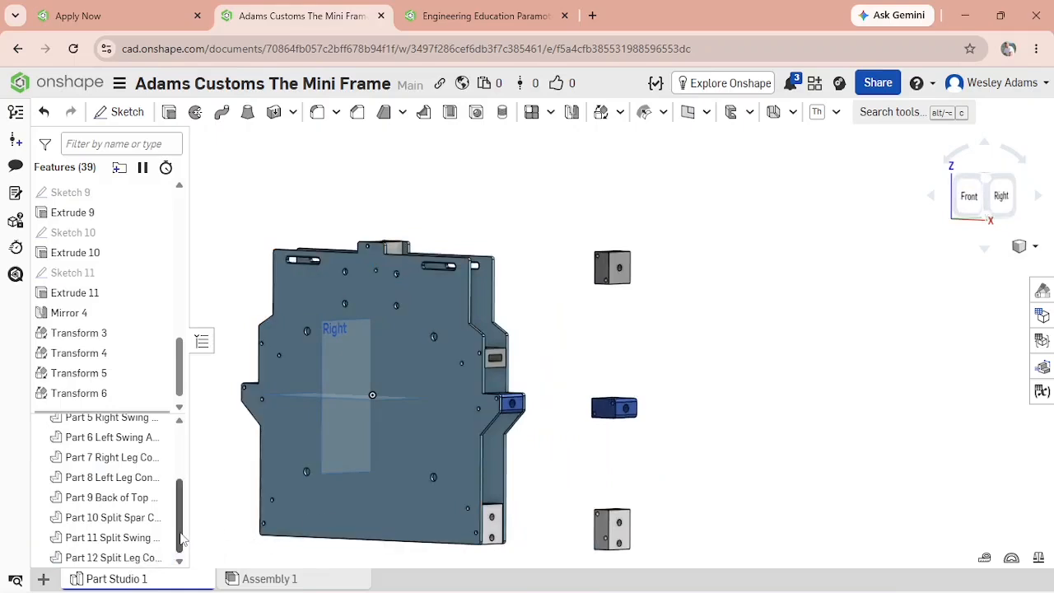
pyautogui.moveTo(181, 528); pyautogui.dragTo(188, 469)
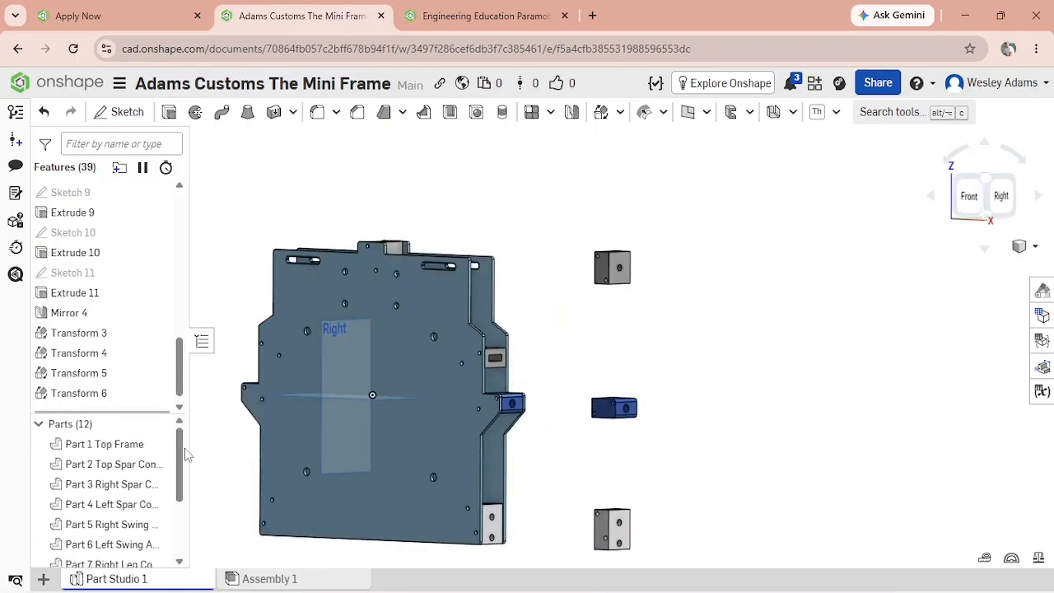
pyautogui.click(156, 423)
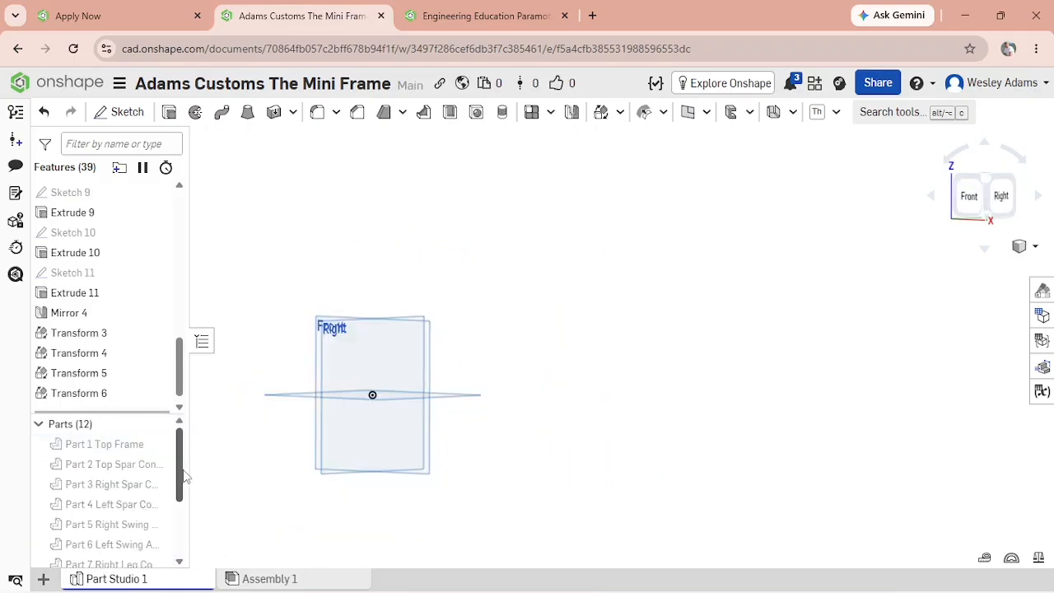
# Show the three copied connection blocks again: Part 10 spar, Part 11 swing arm and Part 12 leg.
pyautogui.moveTo(183, 472); pyautogui.dragTo(179, 565)
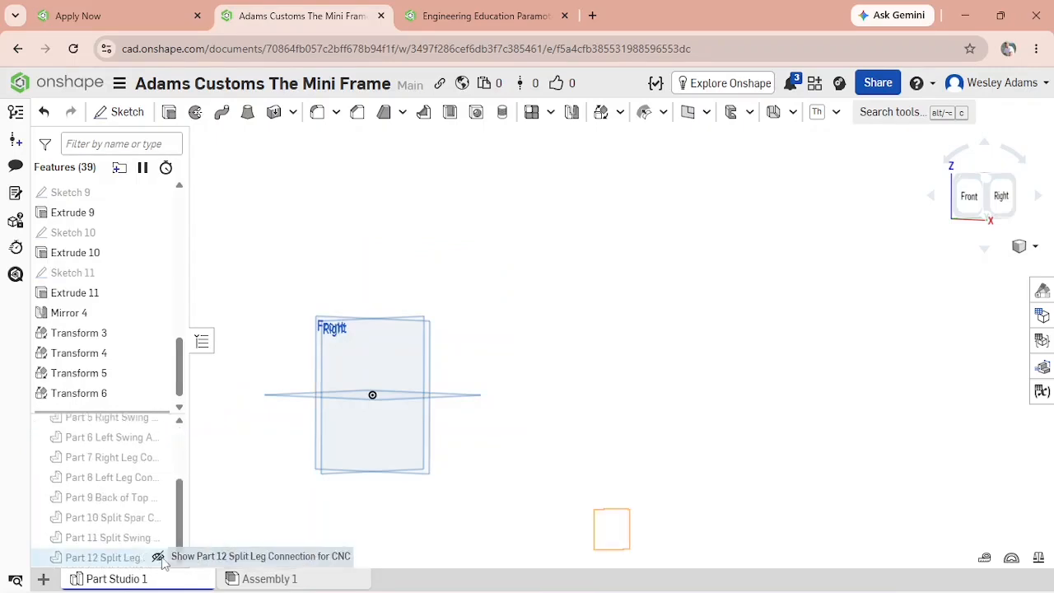
pyautogui.click(158, 557)
pyautogui.click(158, 537)
pyautogui.click(158, 517)
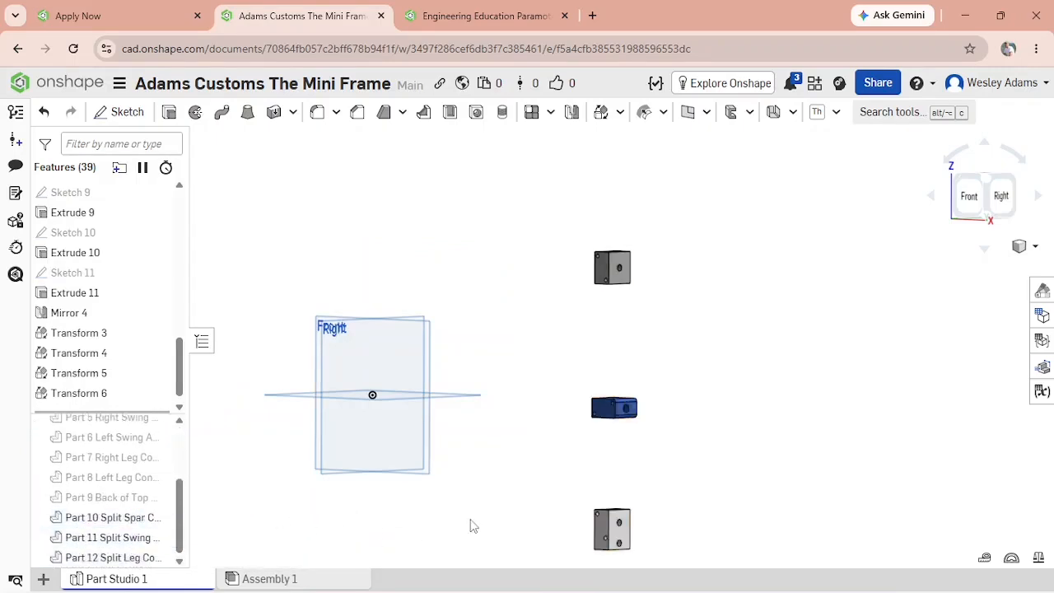
pyautogui.moveTo(475, 525); pyautogui.dragTo(456, 524, button='right')
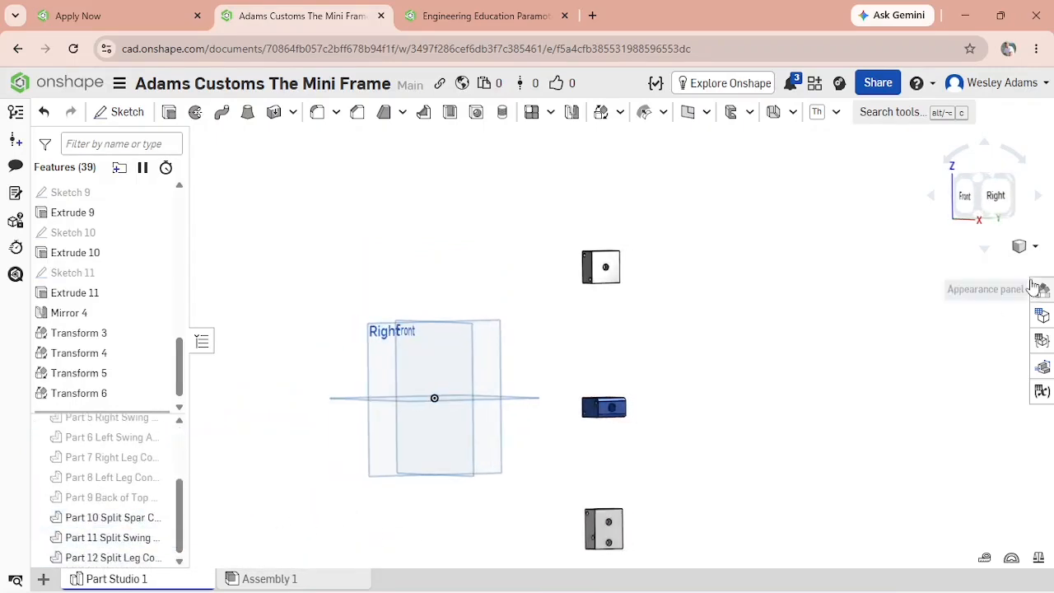
# Start a new sketch on the right-facing face of the copied spar connection block, seen in the Right view.
pyautogui.click(988, 200)
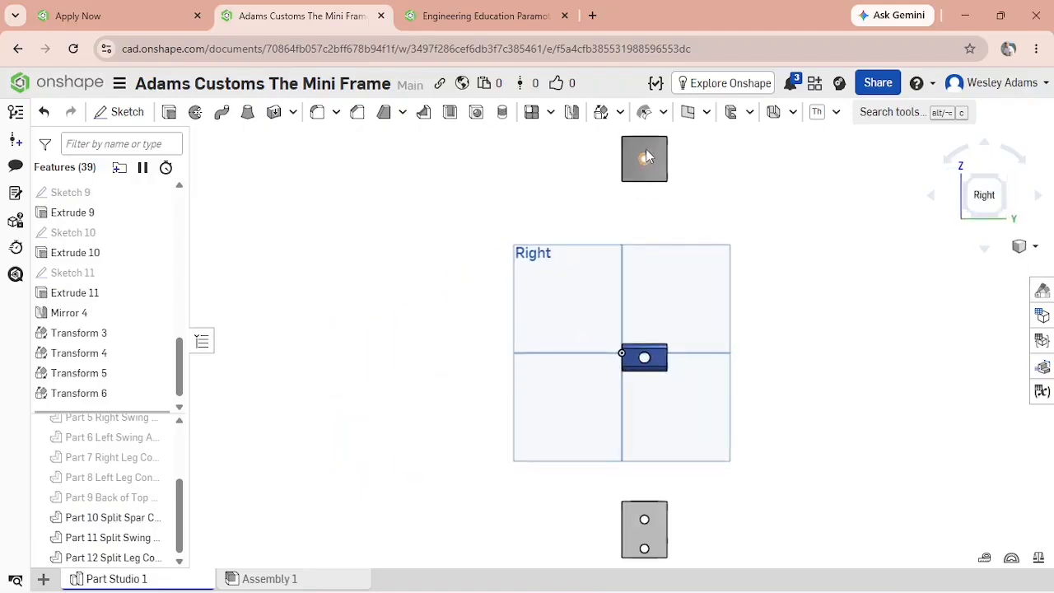
pyautogui.scroll(2, 870, 323)
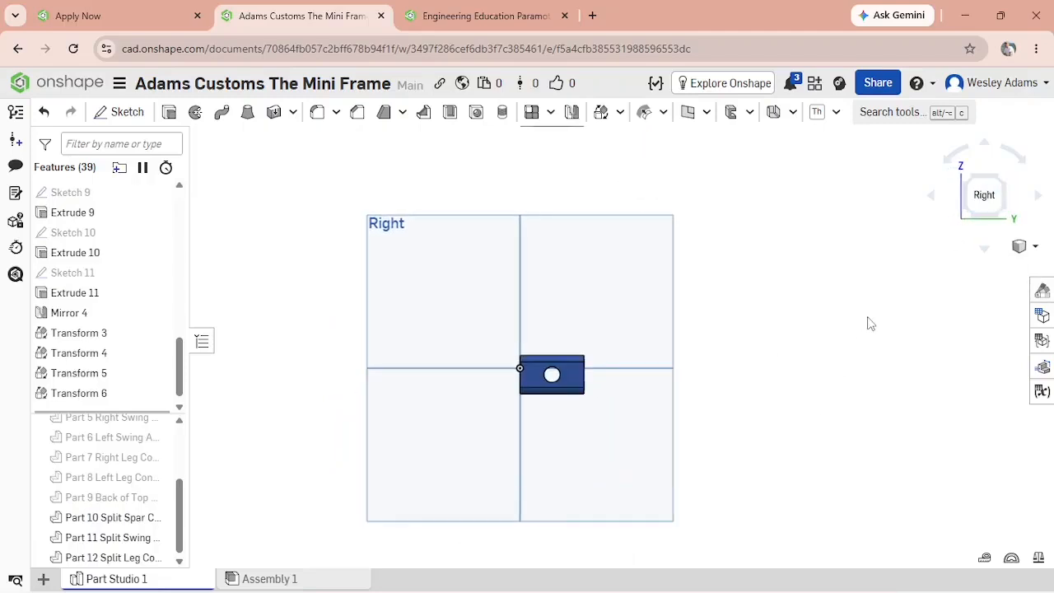
pyautogui.moveTo(858, 325); pyautogui.dragTo(818, 495, button='middle')
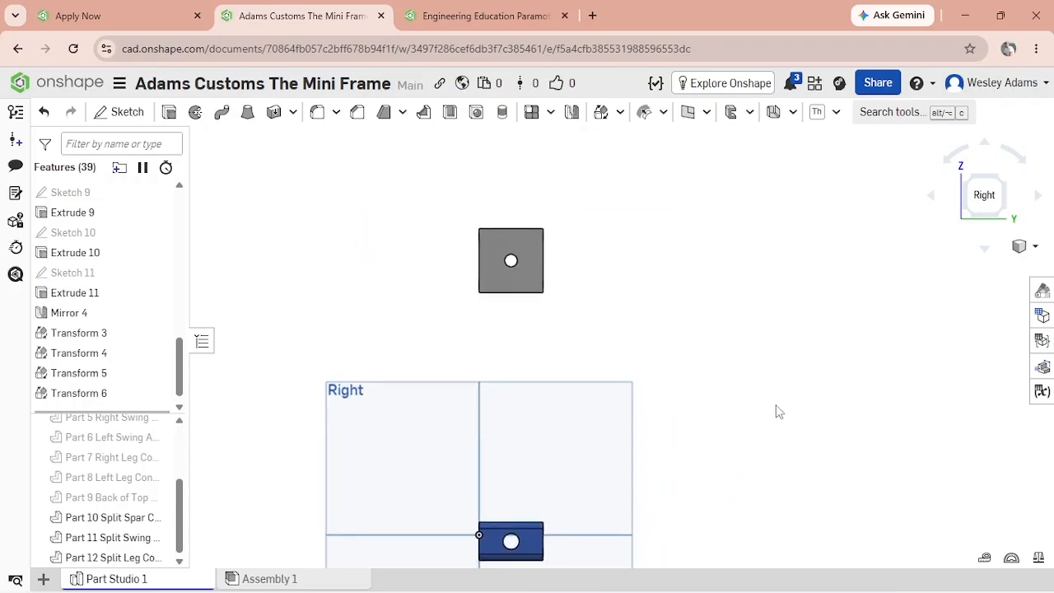
pyautogui.click(123, 114)
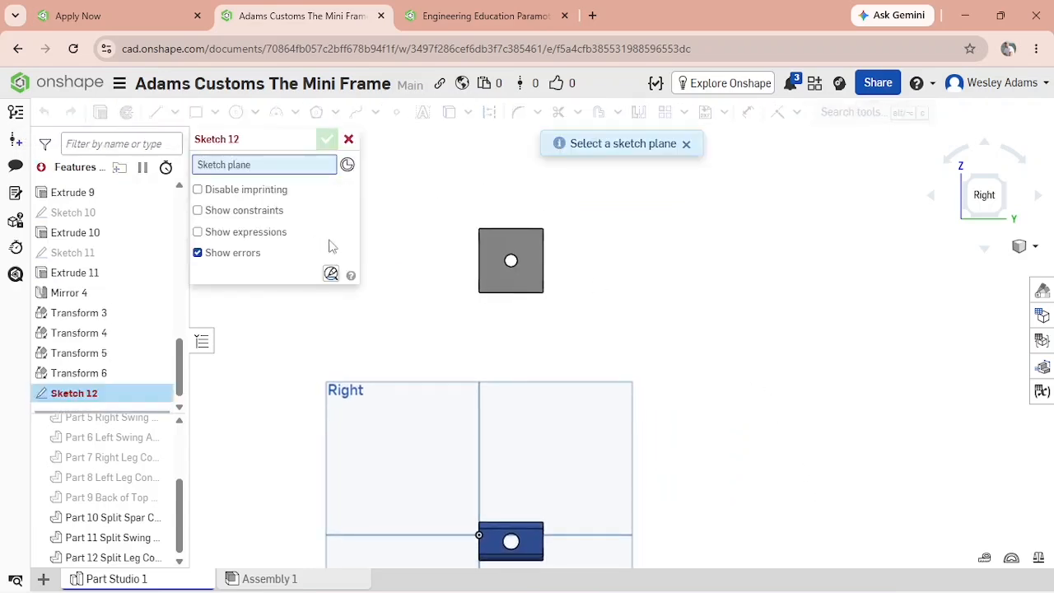
pyautogui.click(487, 245)
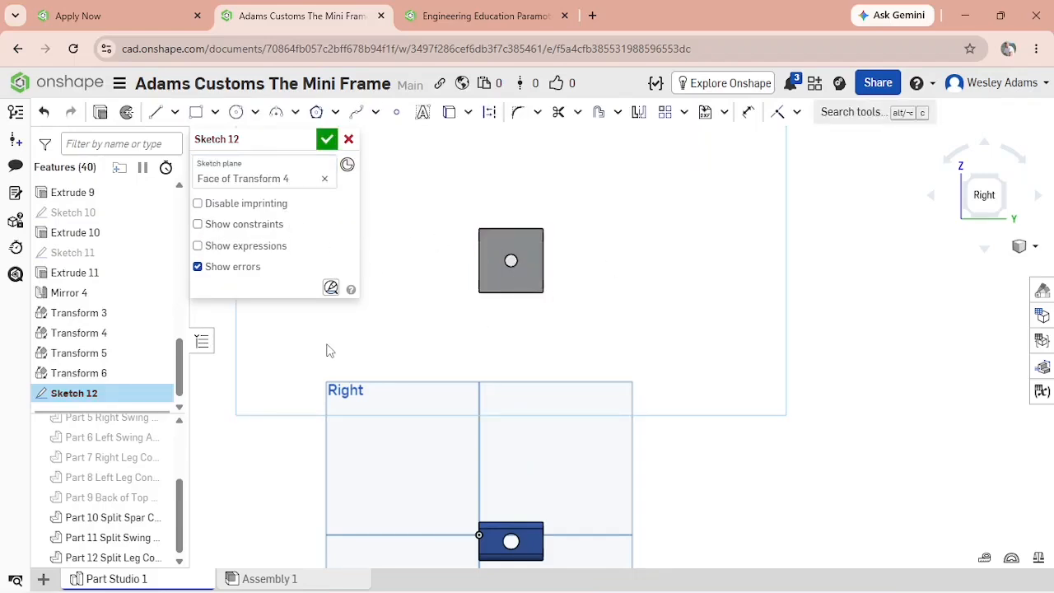
# Sketch a vertical line about 13.5 in long through the hole centres, from above the spar block to below the leg block, and finish the sketch.
pyautogui.click(156, 112)
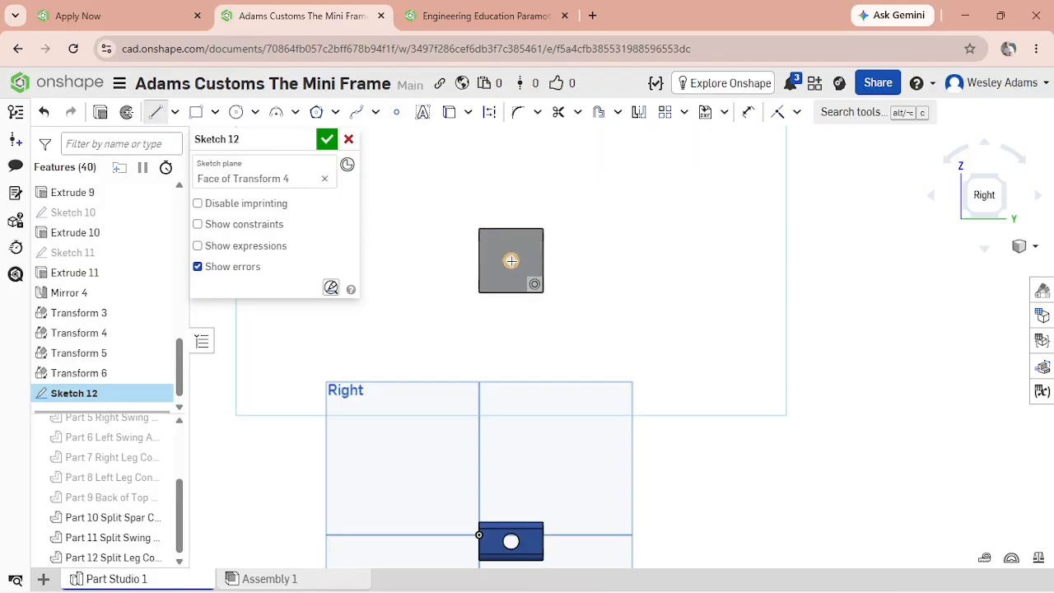
pyautogui.click(511, 166)
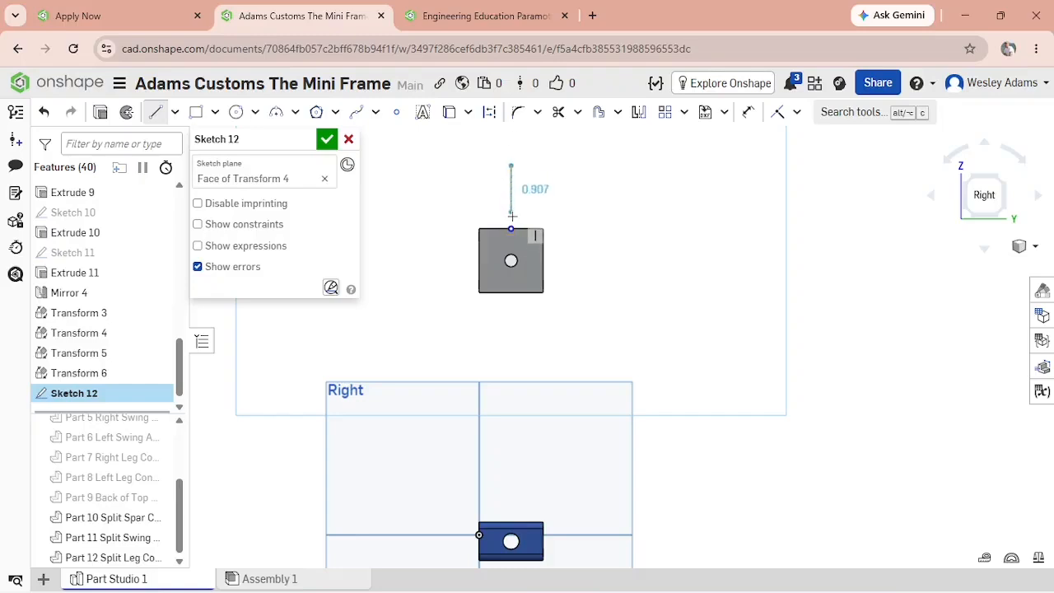
pyautogui.click(511, 228)
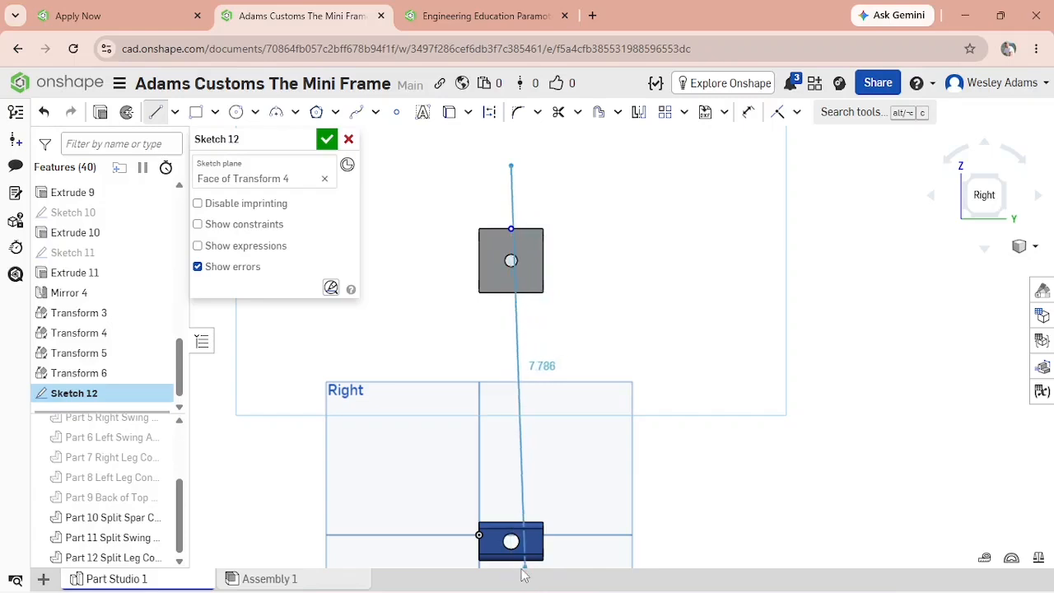
pyautogui.moveTo(506, 501); pyautogui.dragTo(521, 150, button='middle')
pyautogui.scroll(1, 521, 165)
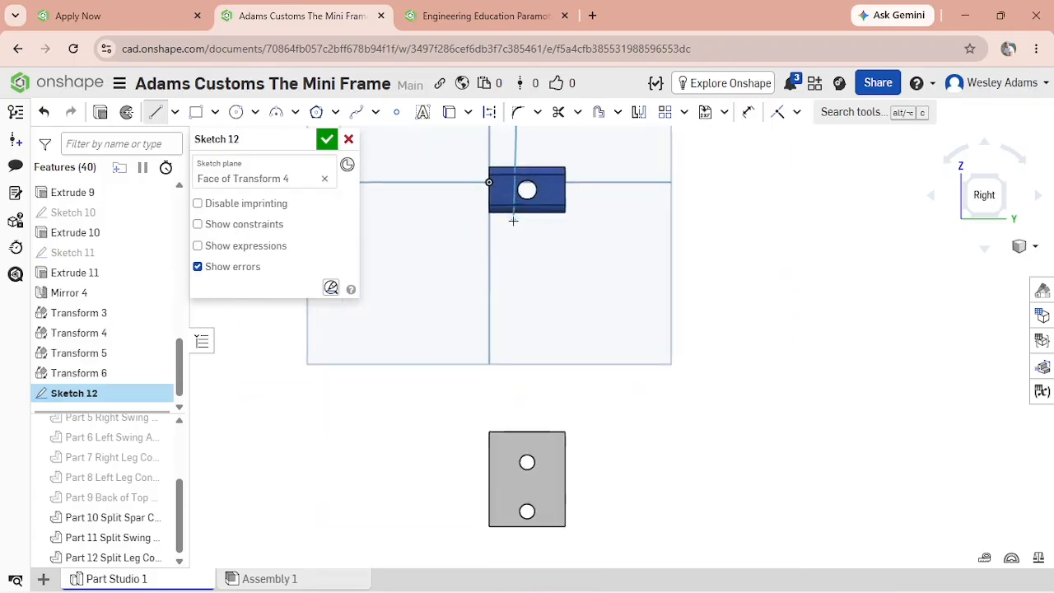
pyautogui.click(527, 560)
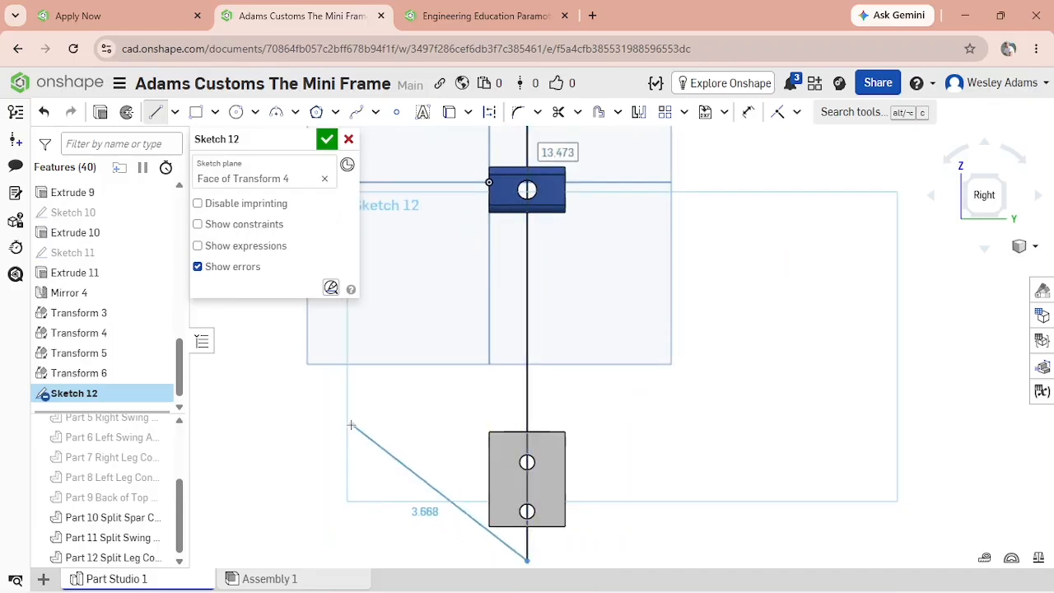
pyautogui.press('Escape')
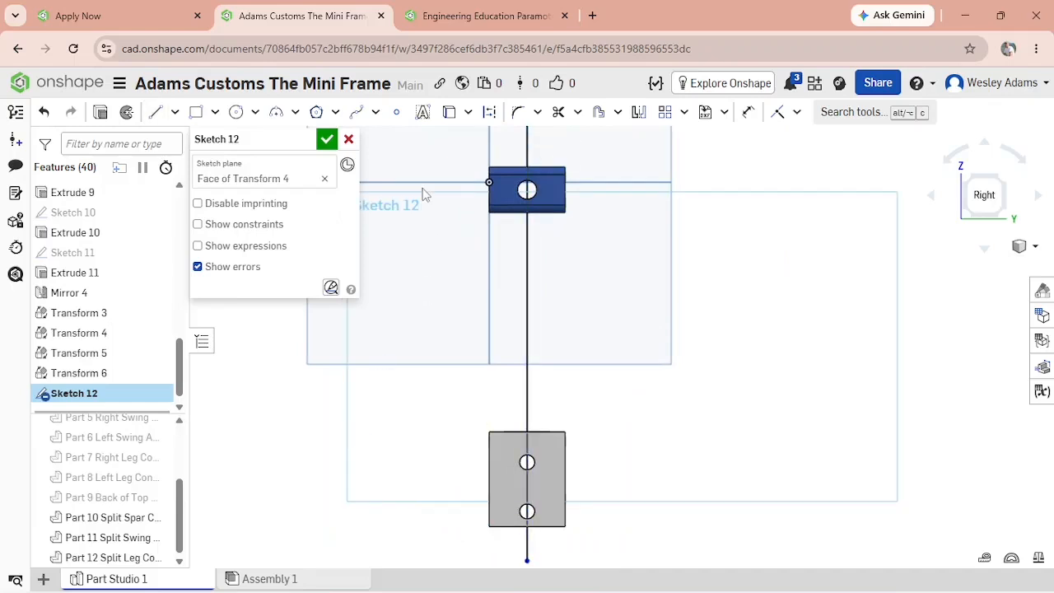
pyautogui.click(328, 140)
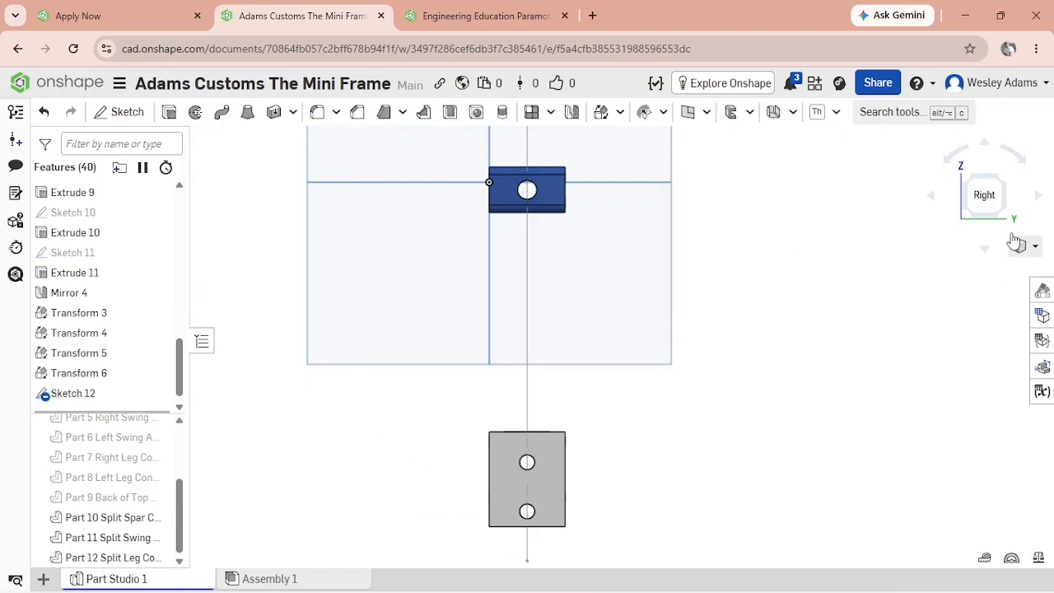
# Extrude the Sketch 12 line as a new surface in the opposite direction, with a blind depth of 2 in and Symmetric on.
pyautogui.click(968, 195)
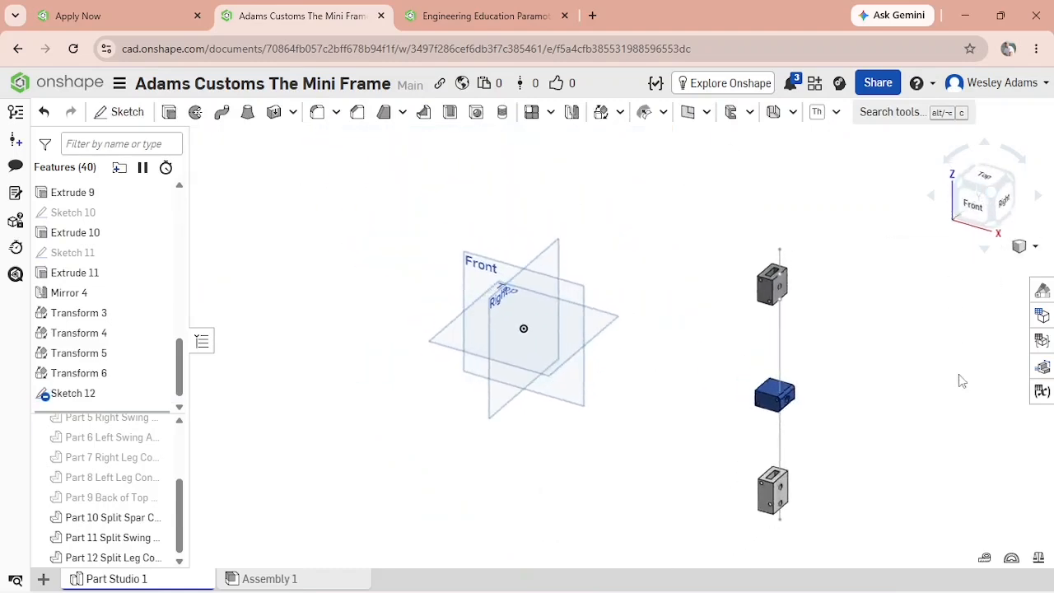
pyautogui.click(170, 113)
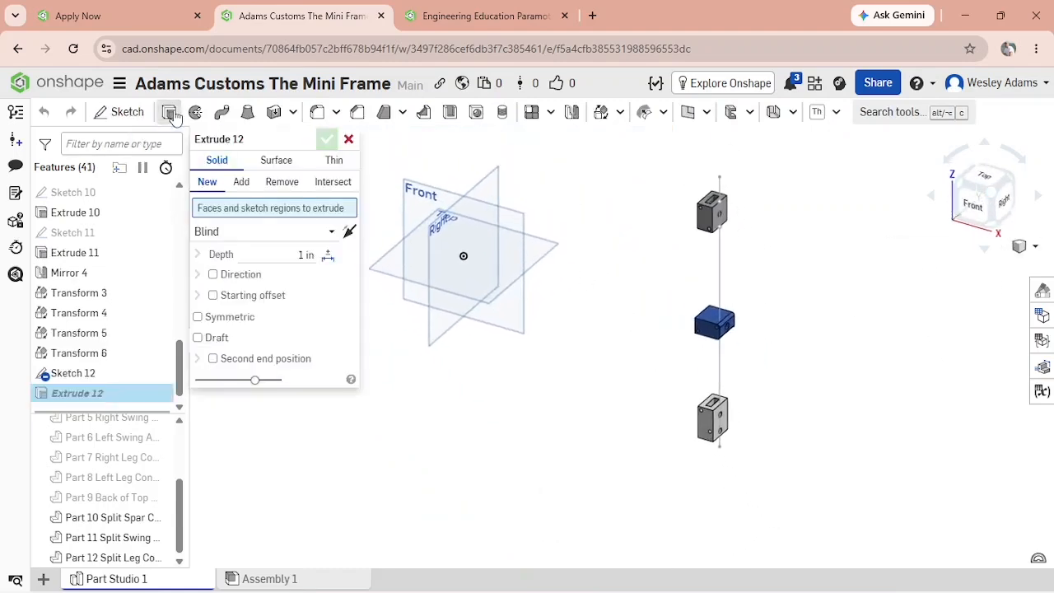
pyautogui.click(95, 374)
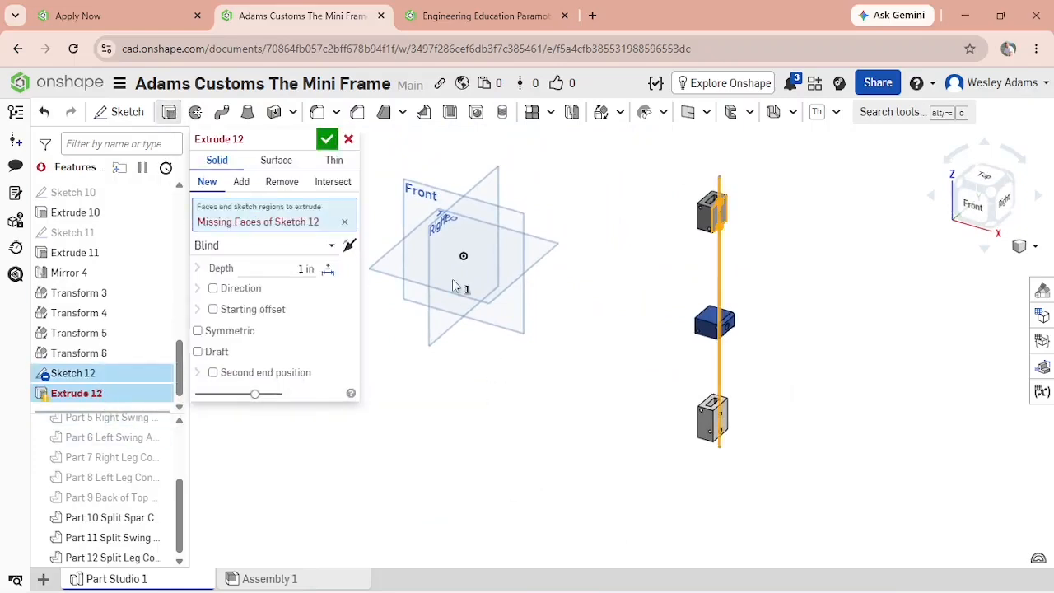
pyautogui.click(277, 161)
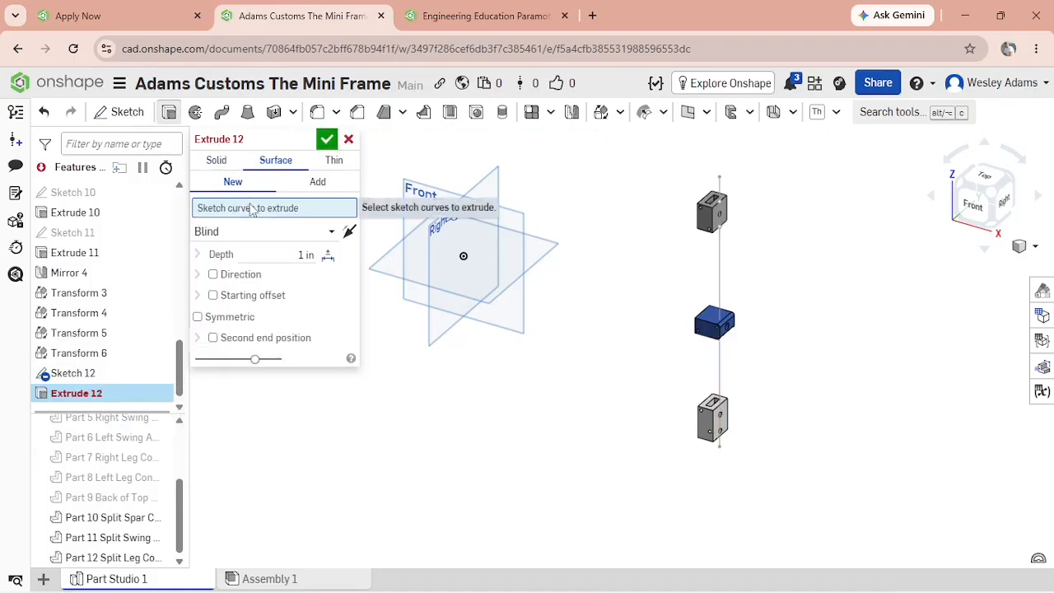
pyautogui.click(79, 377)
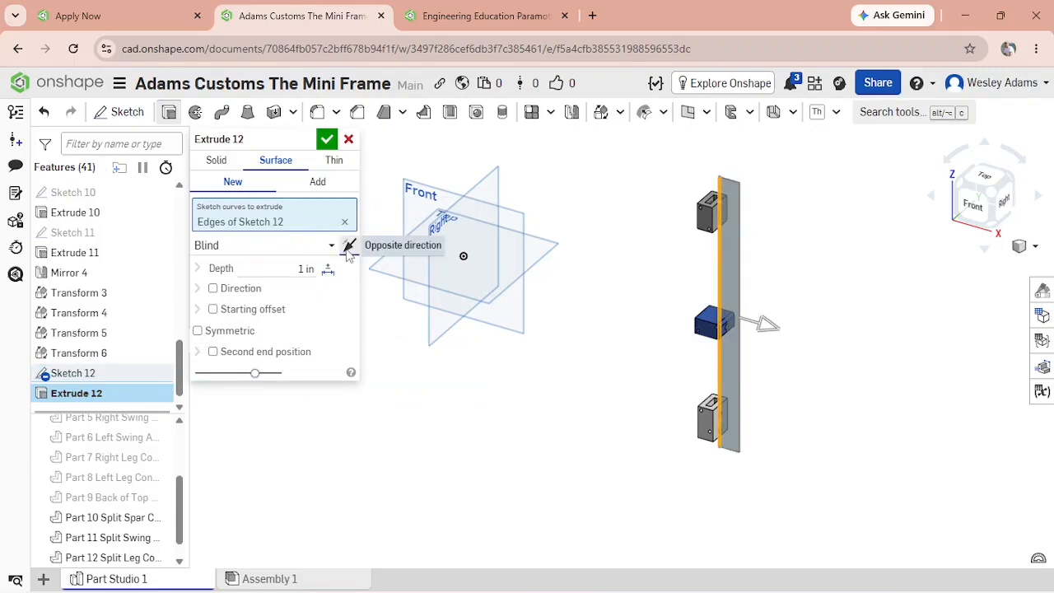
pyautogui.click(349, 246)
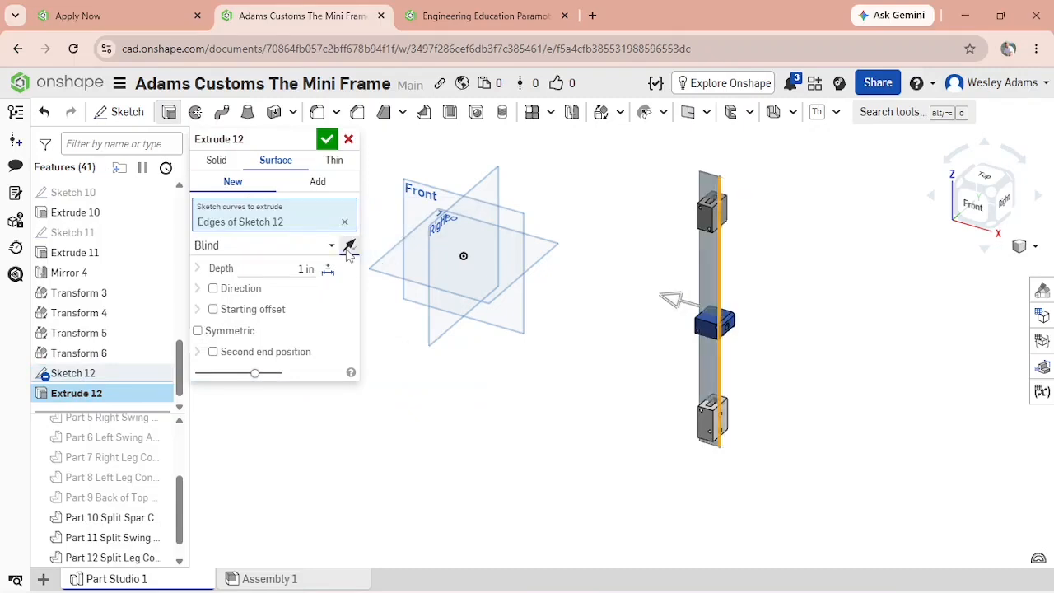
pyautogui.click(289, 277)
pyautogui.press('Return')
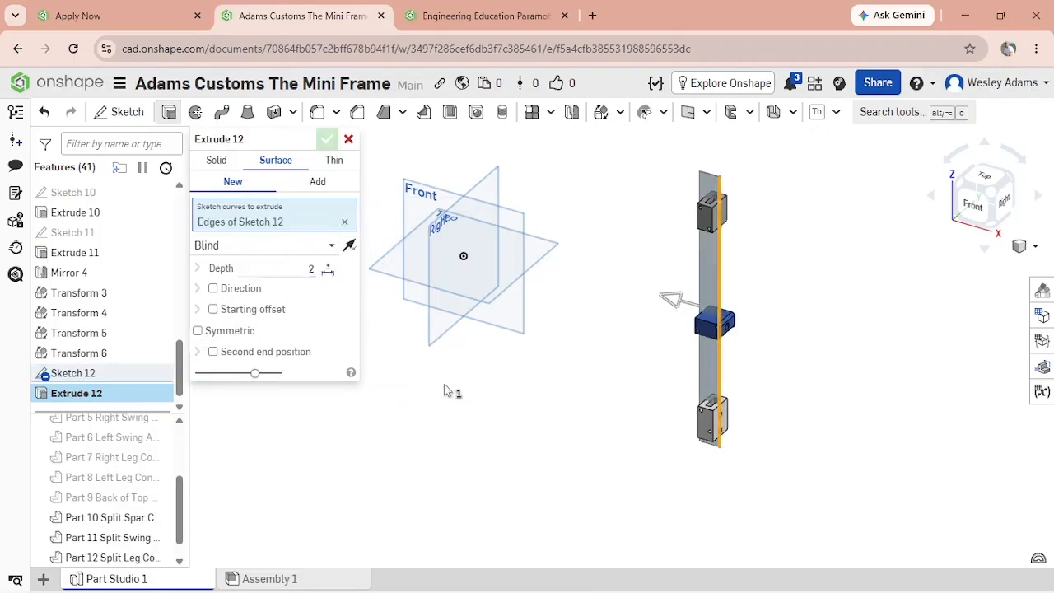
pyautogui.scroll(2, 597, 427)
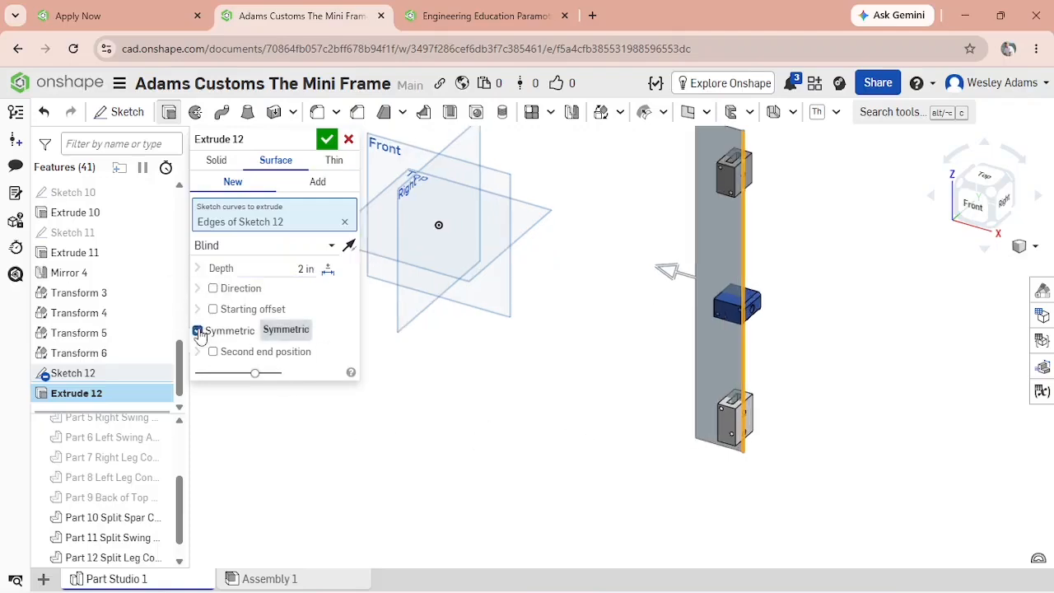
pyautogui.moveTo(418, 396); pyautogui.dragTo(436, 426, button='right')
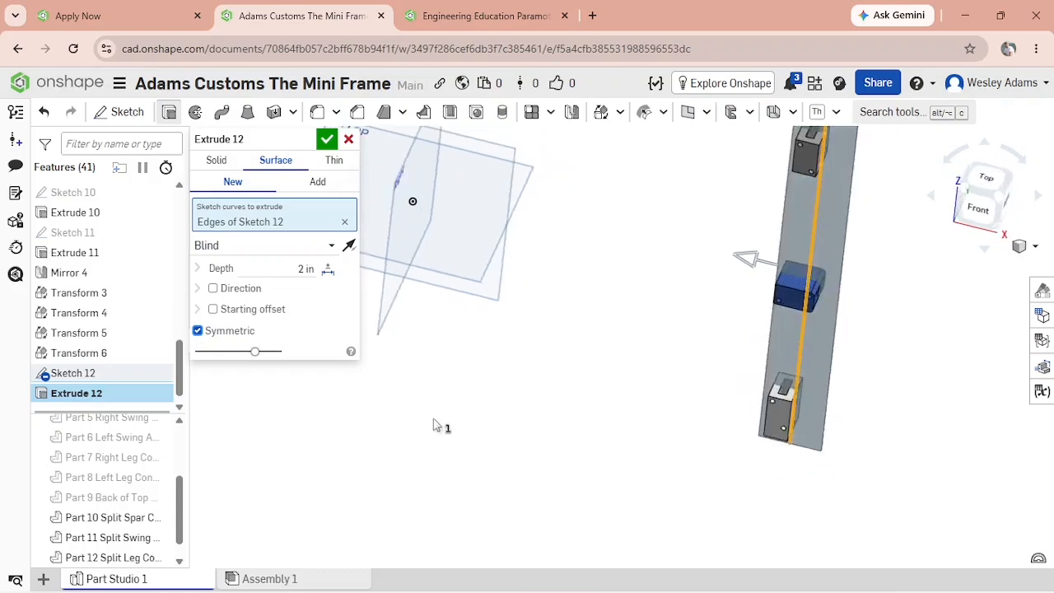
pyautogui.click(327, 142)
# Split Parts 10, 11 and 12 with the extruded surface, keeping both sides.
pyautogui.moveTo(611, 404); pyautogui.dragTo(605, 371, button='right')
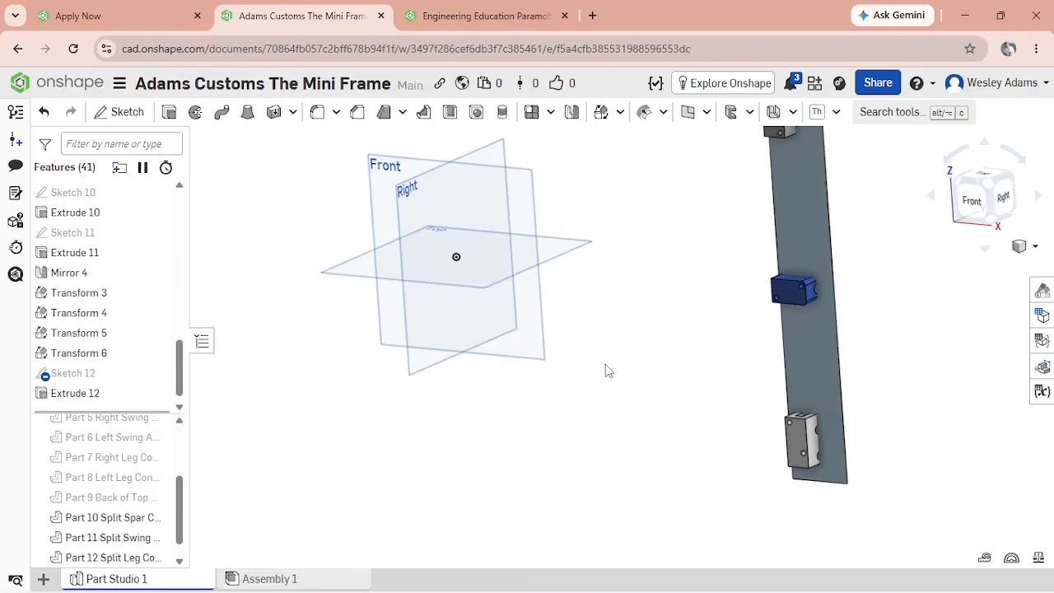
pyautogui.scroll(-3, 624, 371)
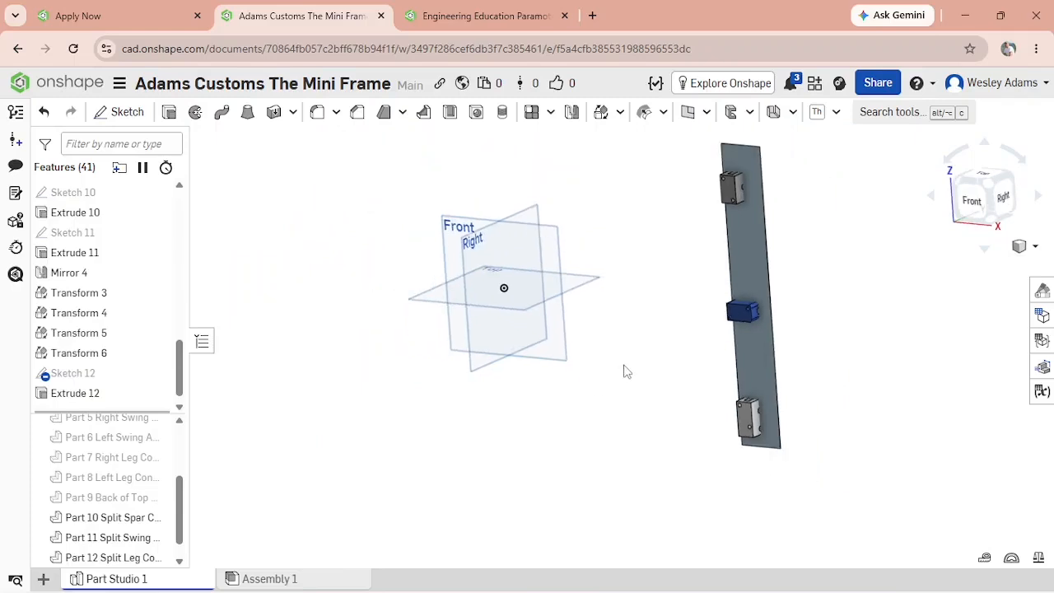
pyautogui.click(620, 113)
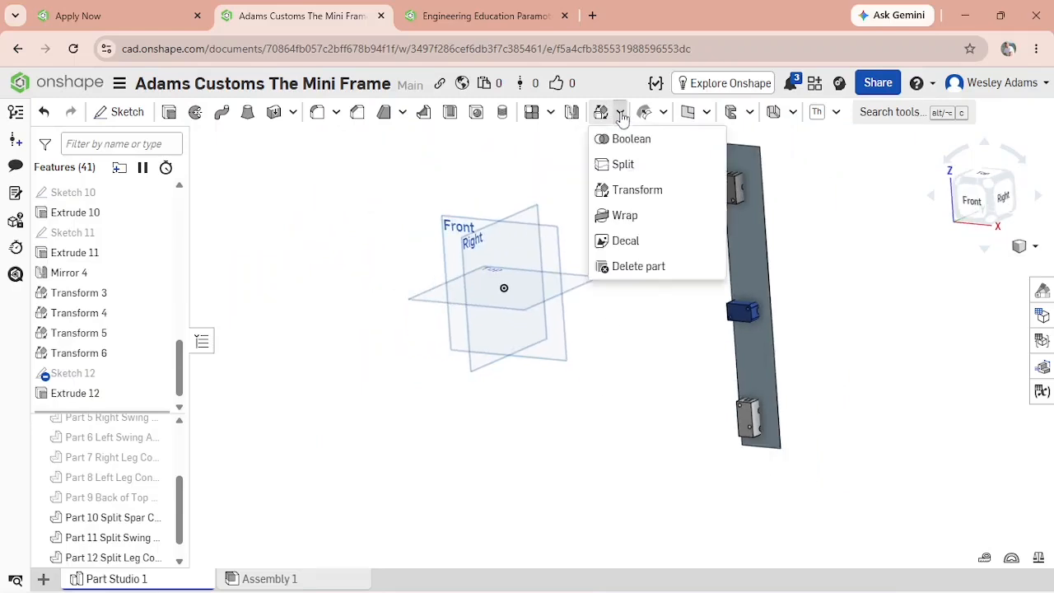
pyautogui.click(622, 165)
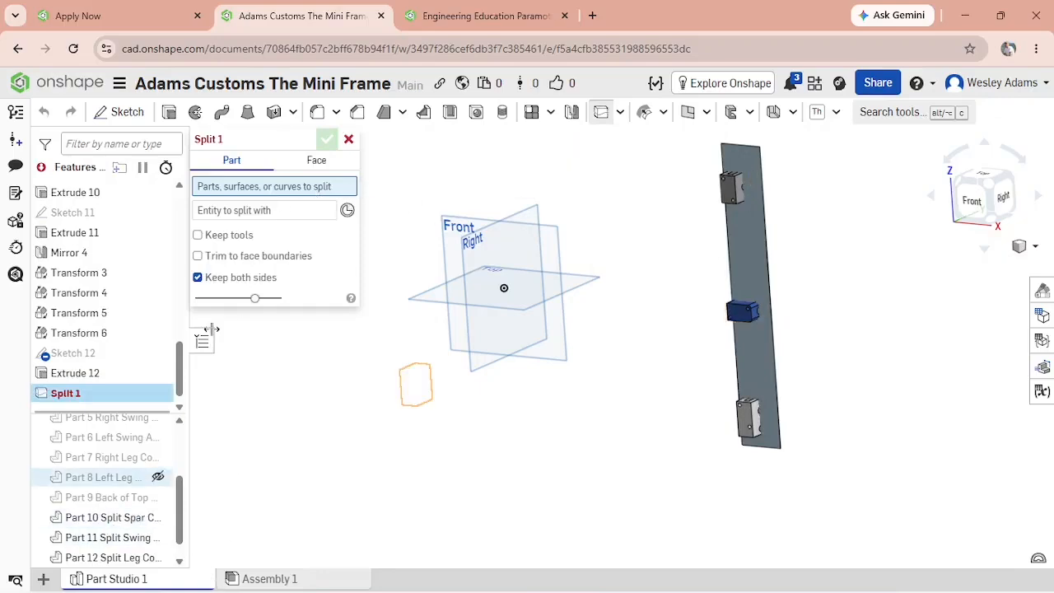
pyautogui.click(111, 517)
pyautogui.click(114, 537)
pyautogui.click(112, 557)
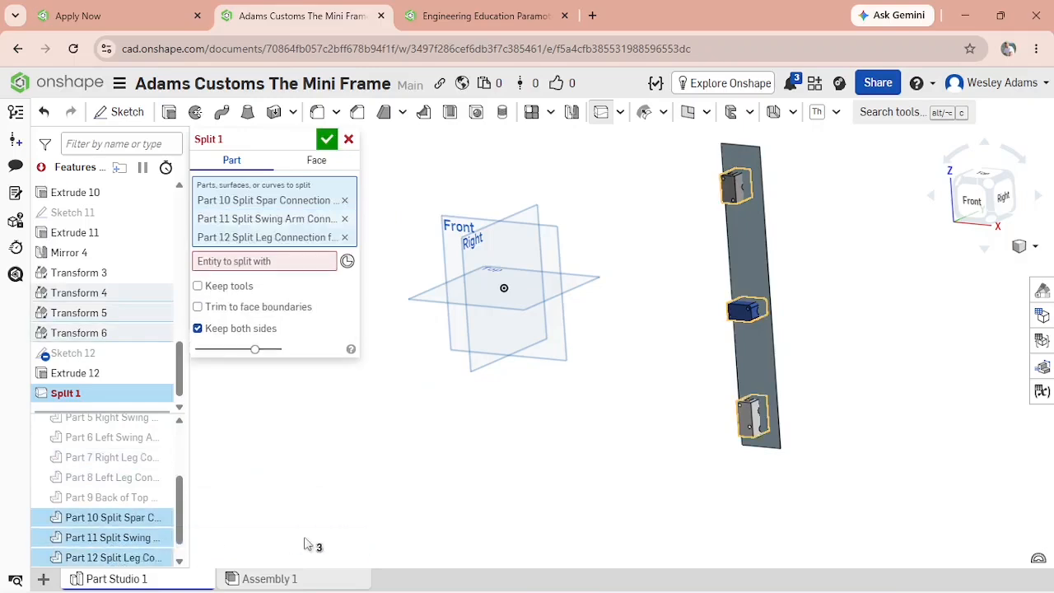
pyautogui.click(245, 262)
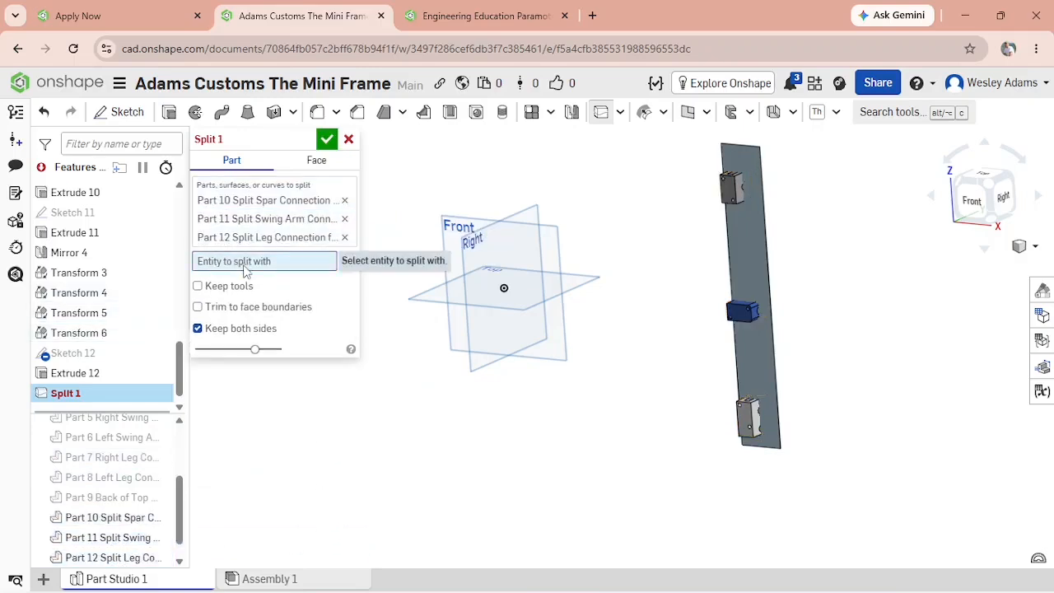
pyautogui.click(773, 365)
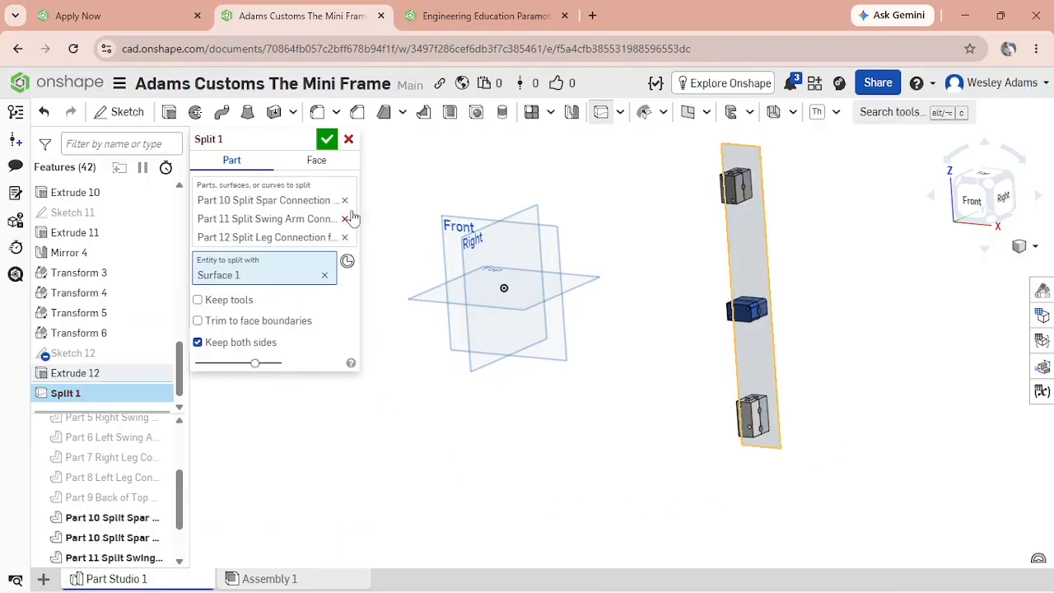
pyautogui.click(328, 142)
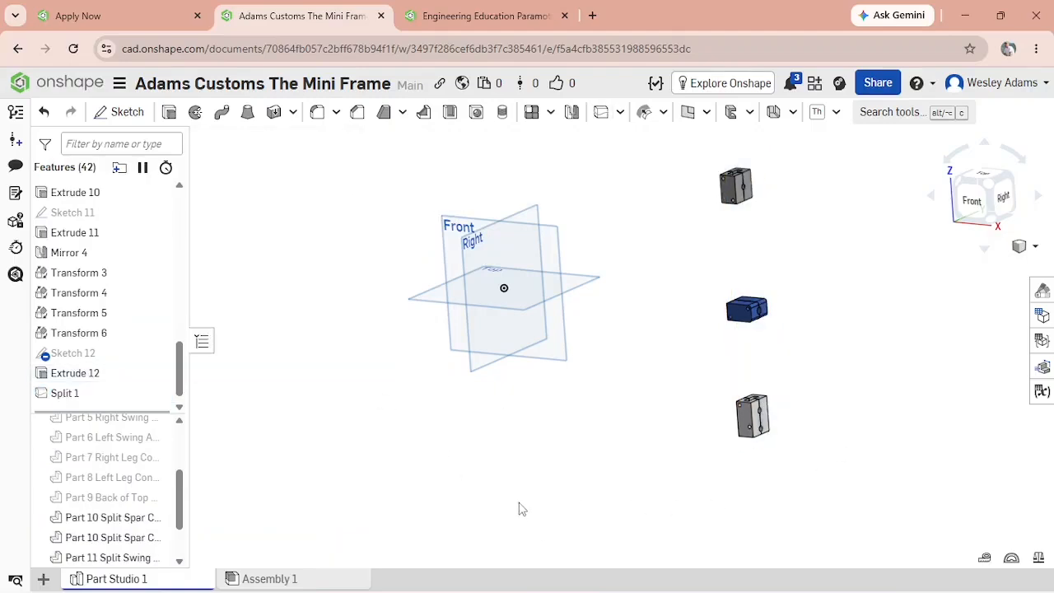
# Widen the parts list so the full names of the split connection pieces can be read.
pyautogui.moveTo(519, 484)
pyautogui.mouseDown(button='right')
pyautogui.moveTo(598, 487)
pyautogui.moveTo(527, 482)
pyautogui.mouseUp(button='right')
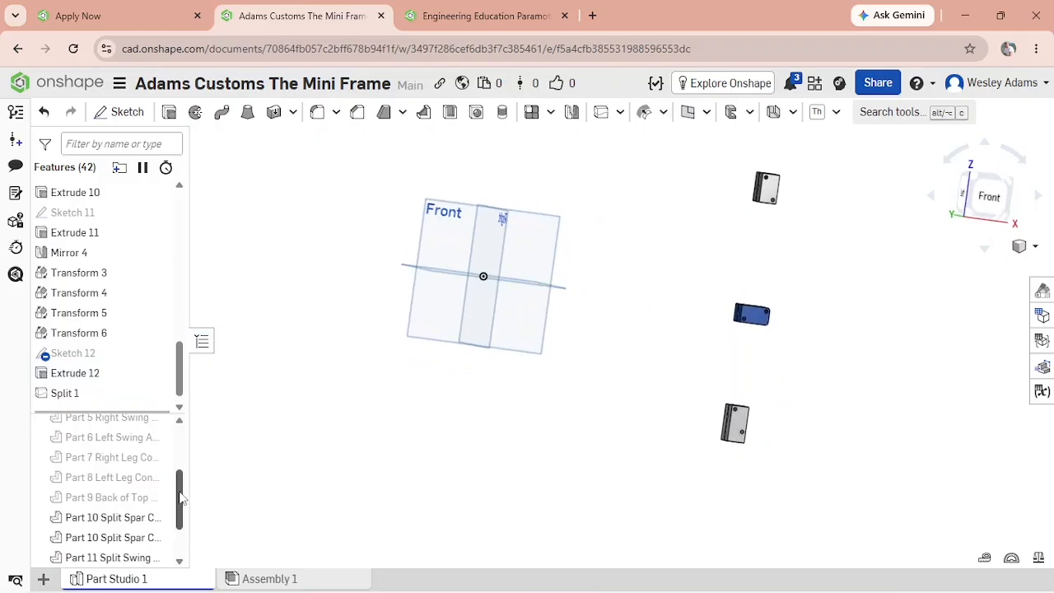
pyautogui.scroll(-2, 179, 497)
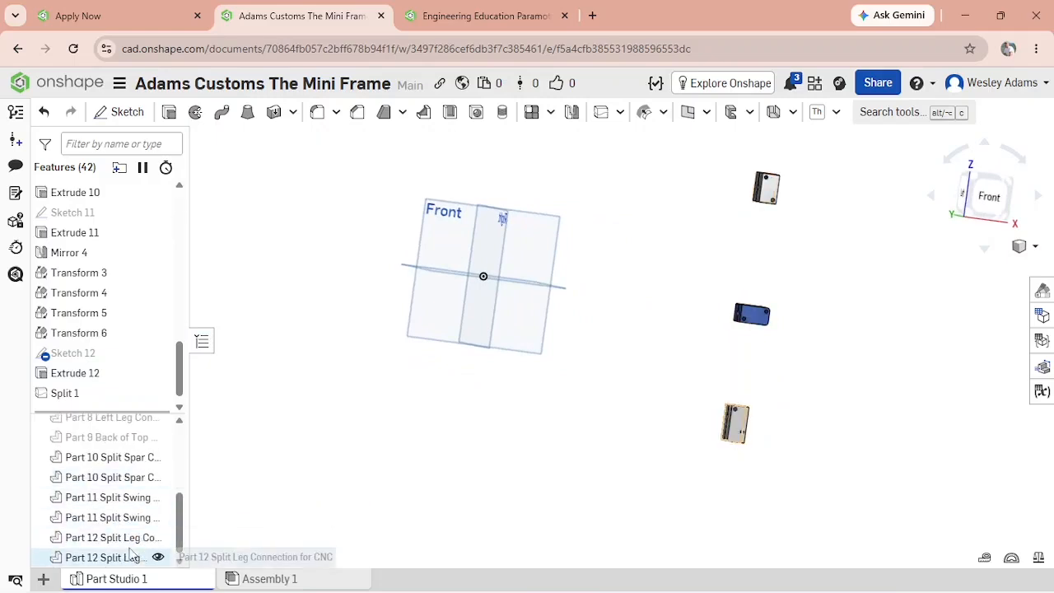
pyautogui.moveTo(190, 536); pyautogui.dragTo(357, 537)
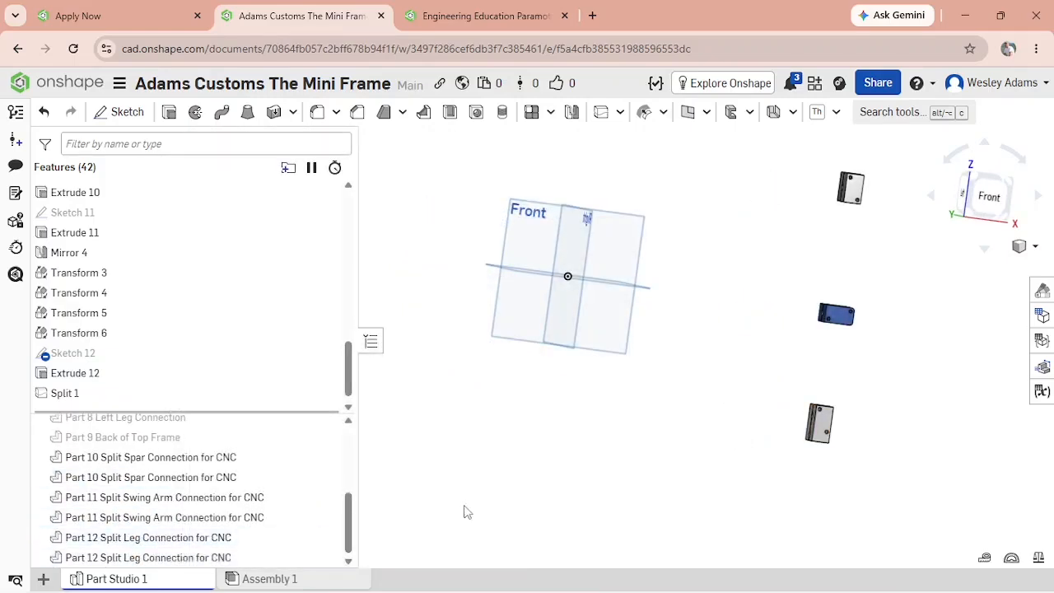
# Rename the two split spar halves as Part 10 Split Spar Connection for CNC 1 and Part 10 Split Spar Connection for CNC 2.
pyautogui.rightClick(280, 457)
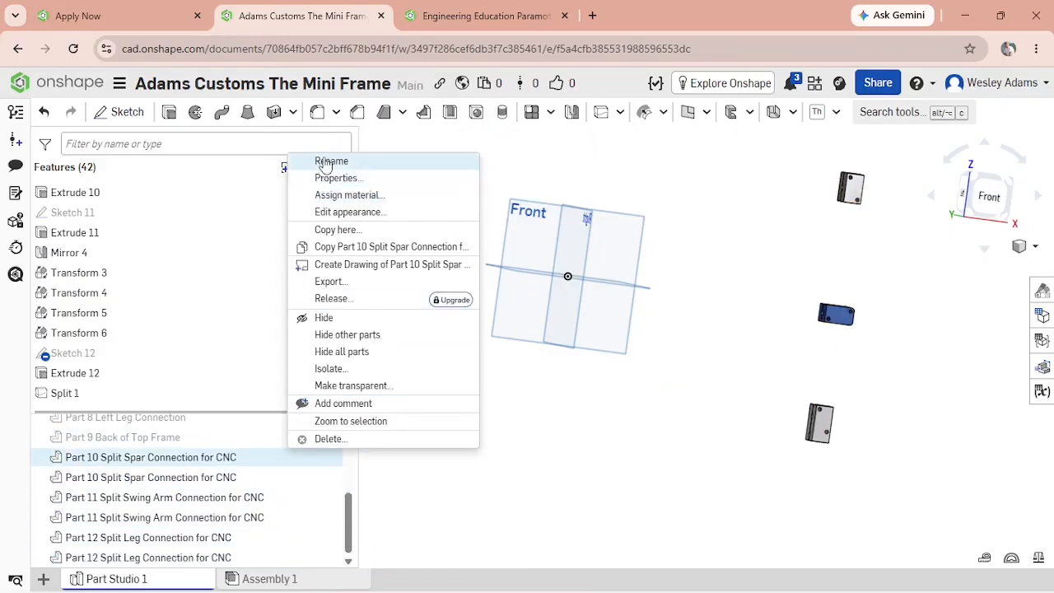
pyautogui.click(326, 162)
pyautogui.click(274, 459)
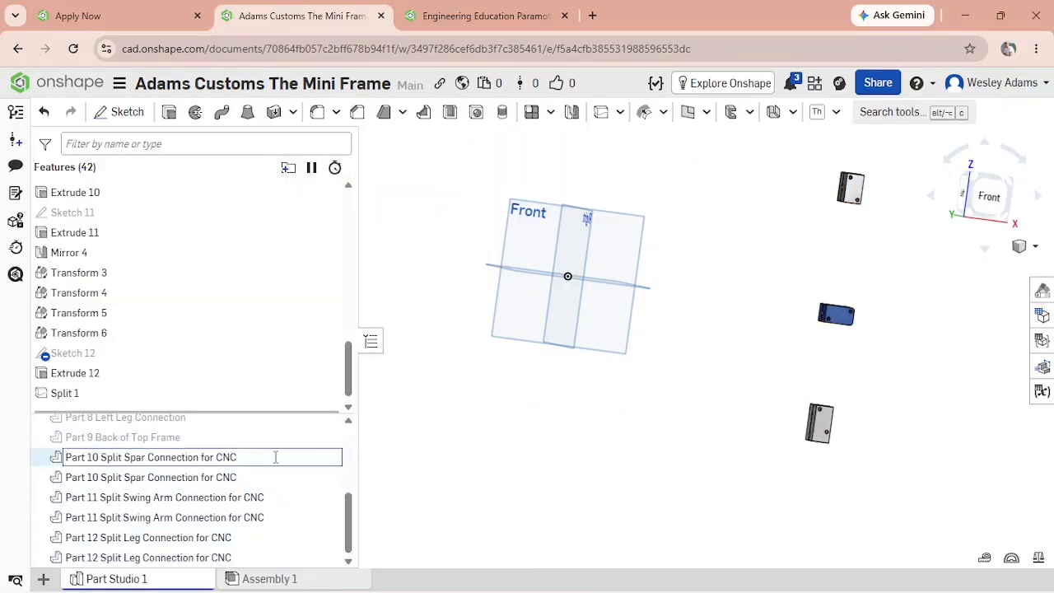
pyautogui.write('1')
pyautogui.click(279, 479)
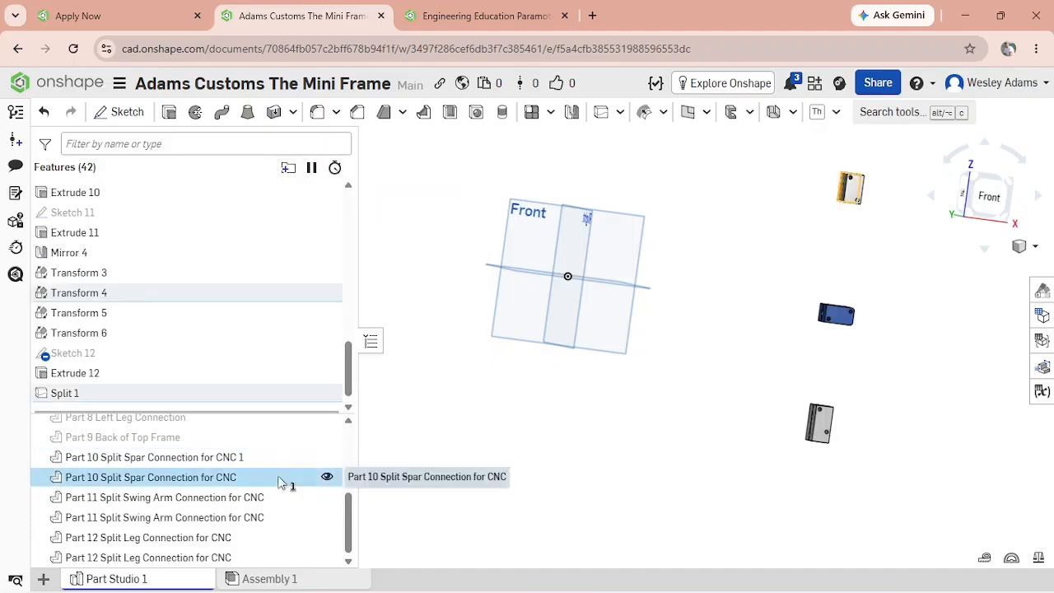
pyautogui.rightClick(280, 483)
pyautogui.click(290, 177)
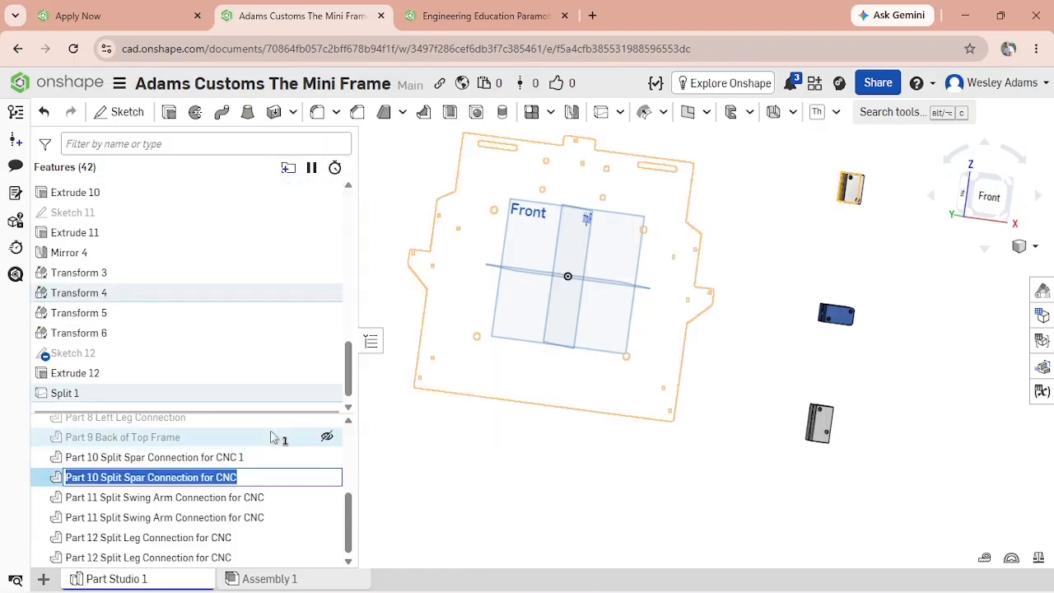
pyautogui.click(261, 478)
pyautogui.write('2')
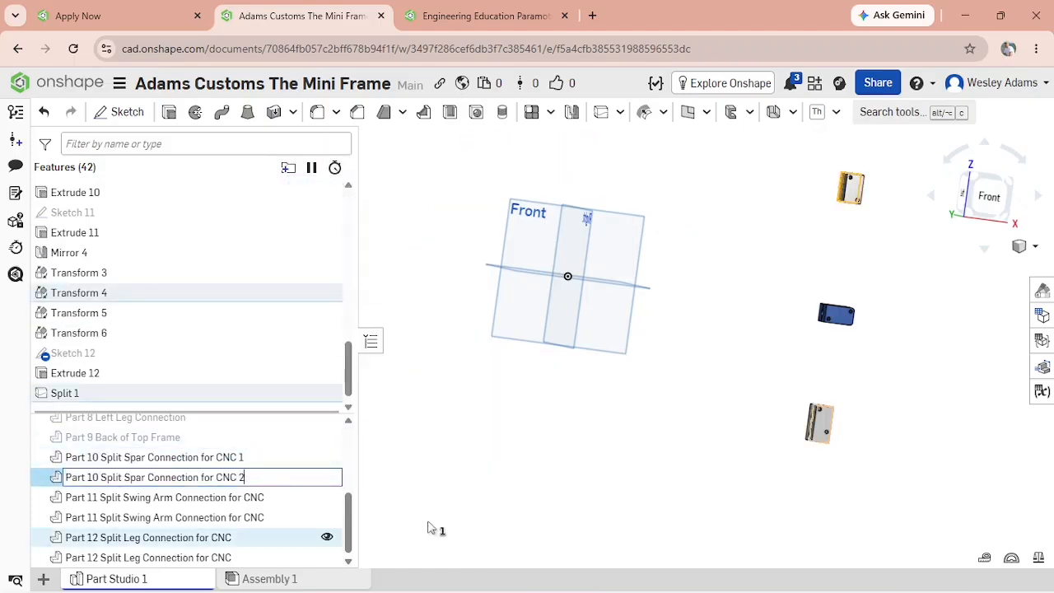
pyautogui.press('Return')
# Rename the two swing arm halves as Part 11 Split Swing Arm Connection for CNC 1 and Part 11 Split Swing Arm Connection for CNC 2.
pyautogui.rightClick(280, 501)
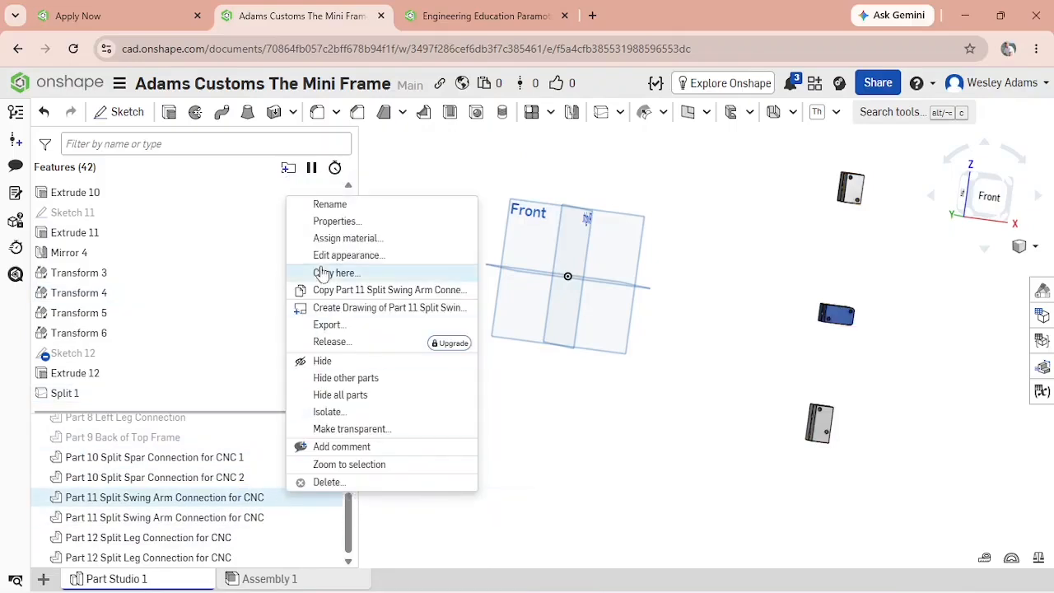
pyautogui.click(328, 204)
pyautogui.click(294, 499)
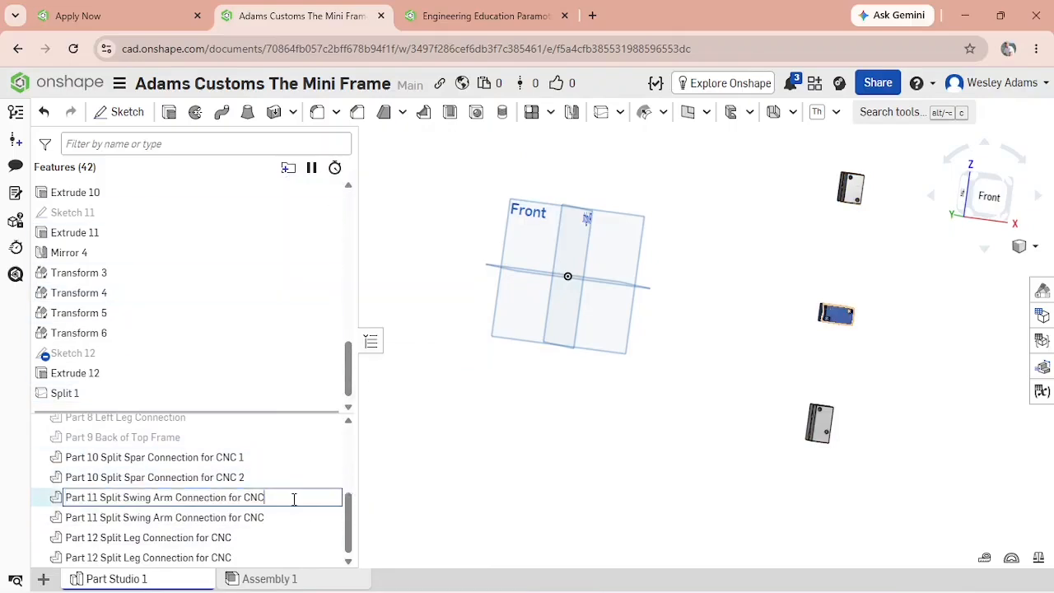
pyautogui.write('1')
pyautogui.press('Return')
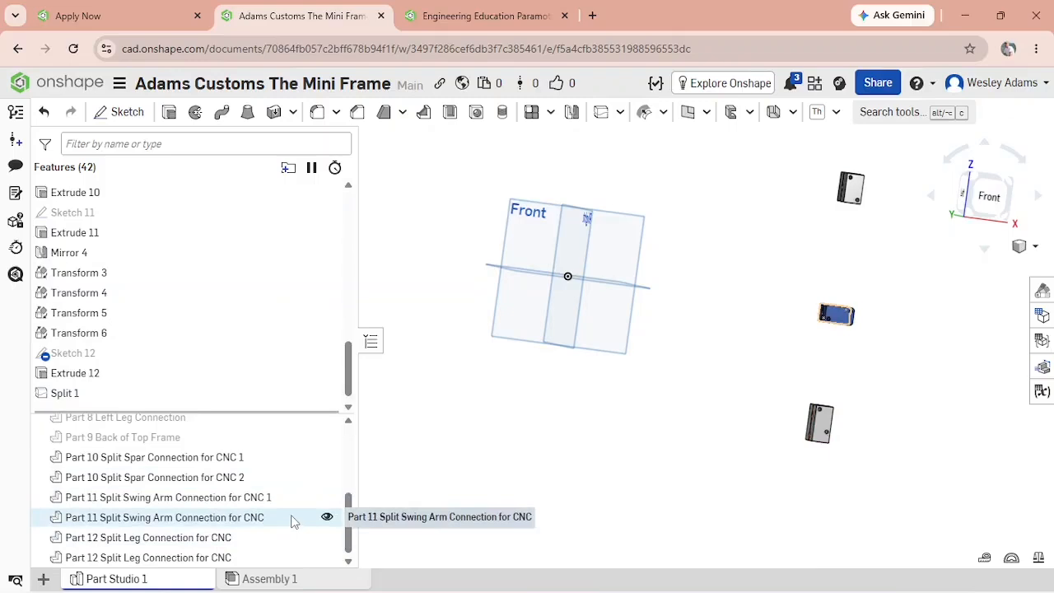
pyautogui.click(291, 519)
pyautogui.rightClick(291, 518)
pyautogui.click(334, 222)
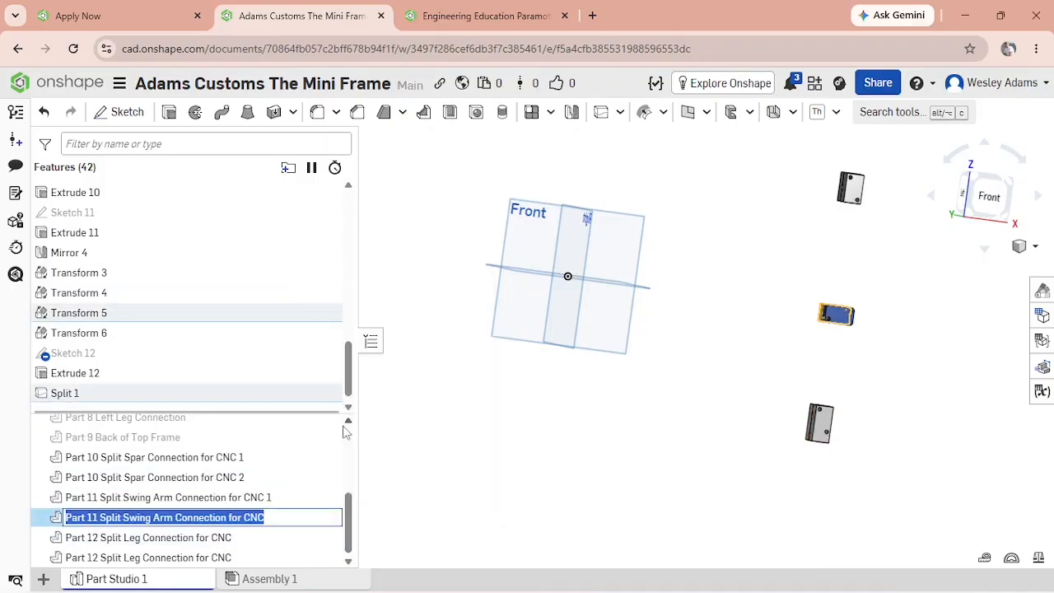
pyautogui.click(277, 517)
pyautogui.write('2')
pyautogui.press('Return')
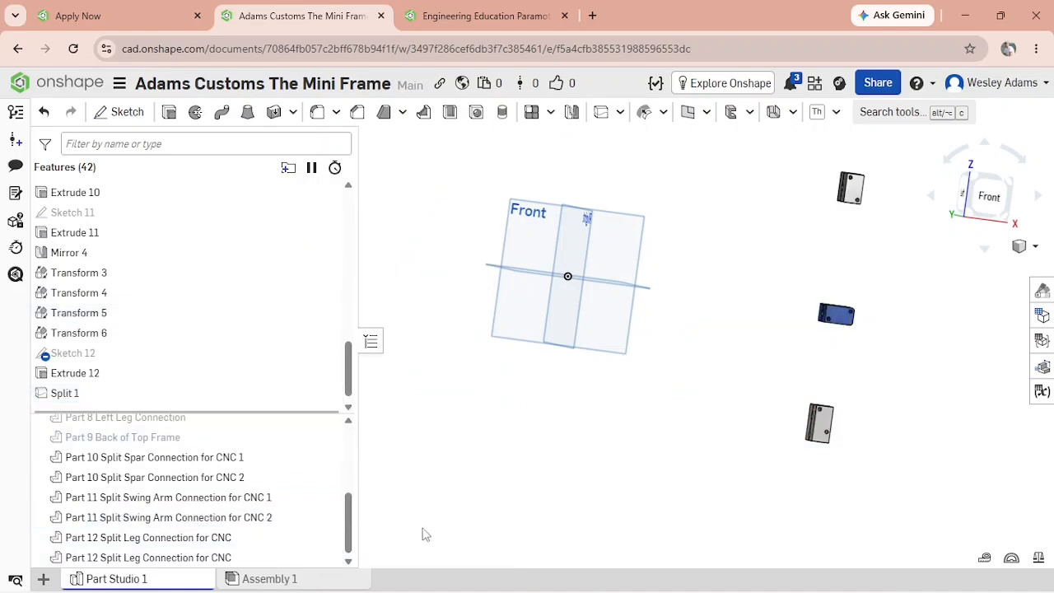
# Rename the two leg halves as Part 12 Split Leg Connection for CNC 1 and Part 12 Split Leg Connection for CNC 2.
pyautogui.rightClick(291, 540)
pyautogui.click(342, 241)
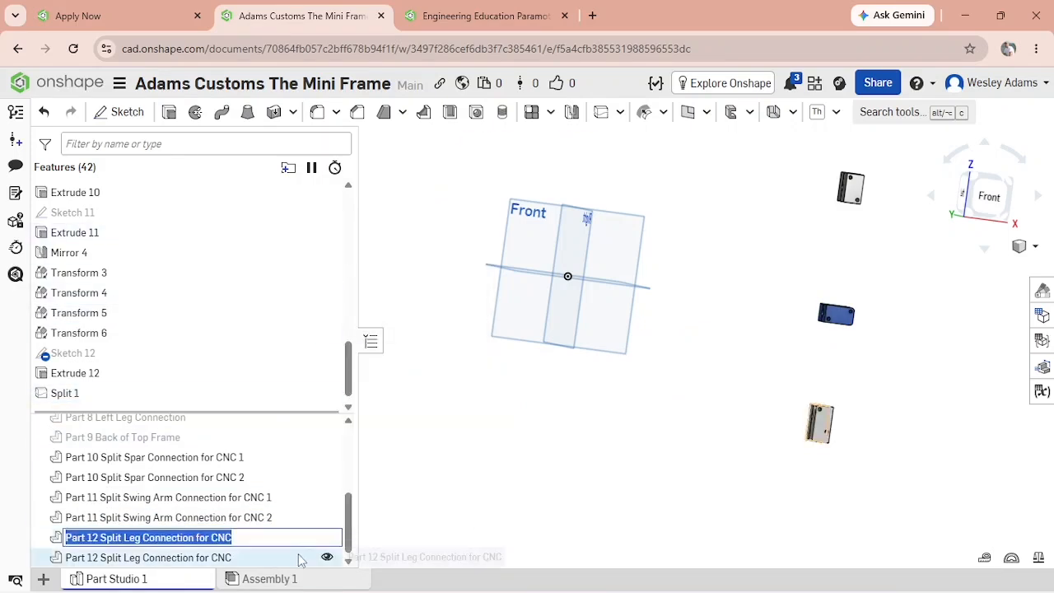
pyautogui.click(266, 537)
pyautogui.write('1')
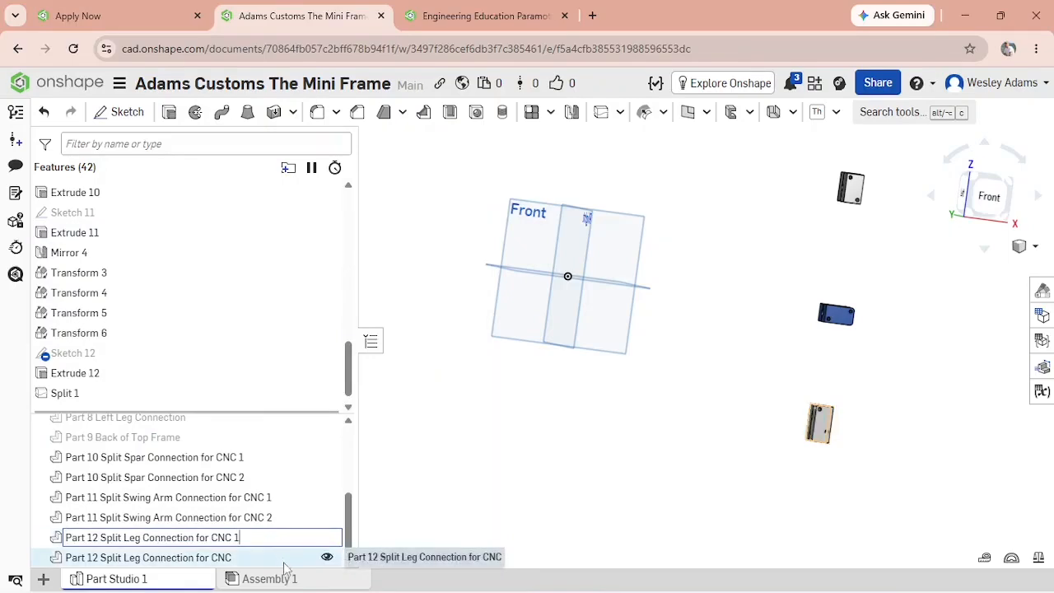
pyautogui.click(499, 516)
pyautogui.rightClick(237, 561)
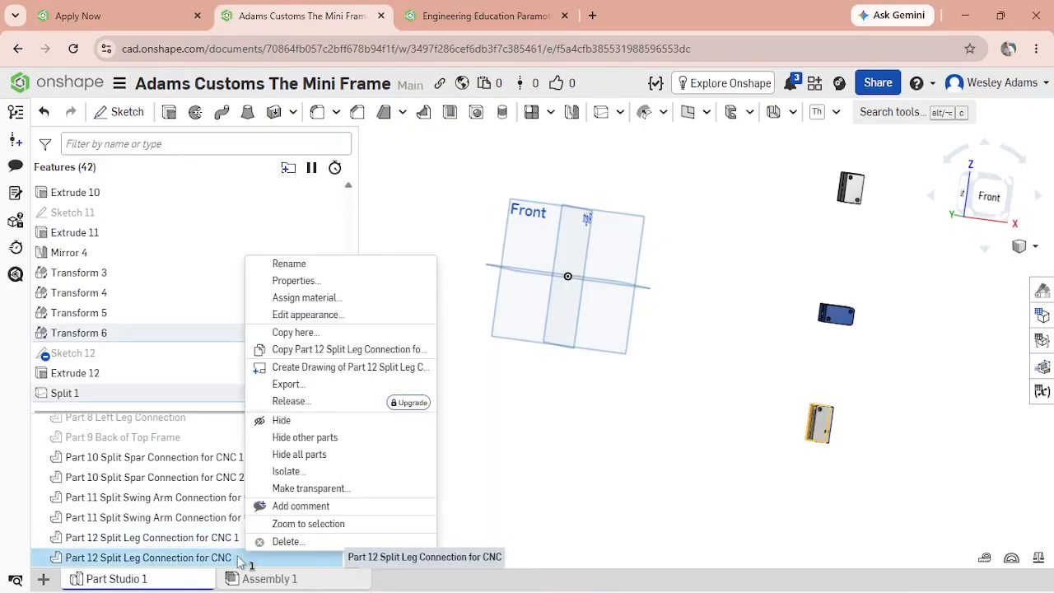
pyautogui.click(302, 265)
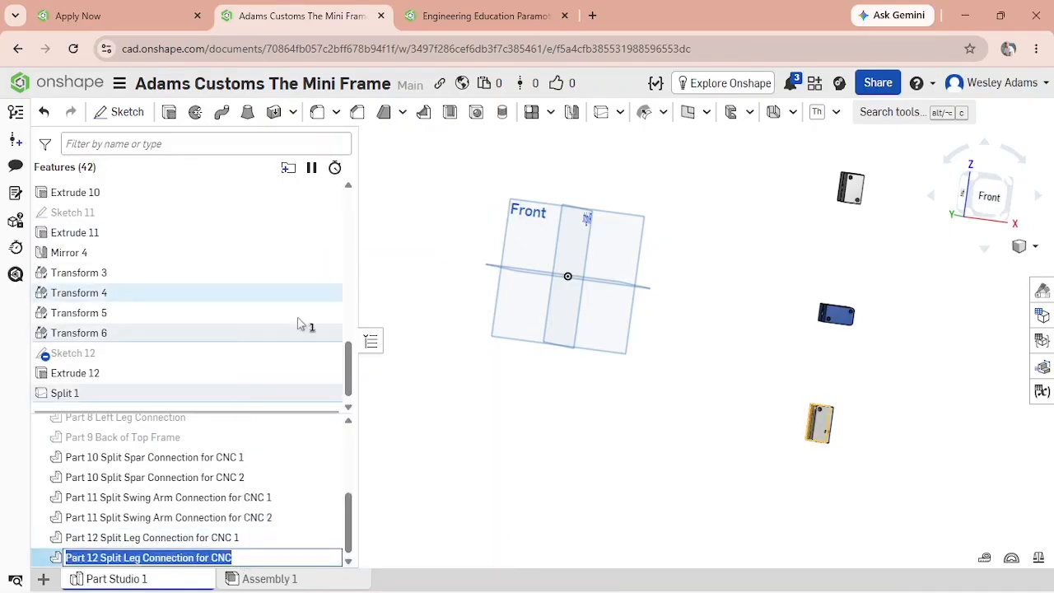
pyautogui.click(247, 557)
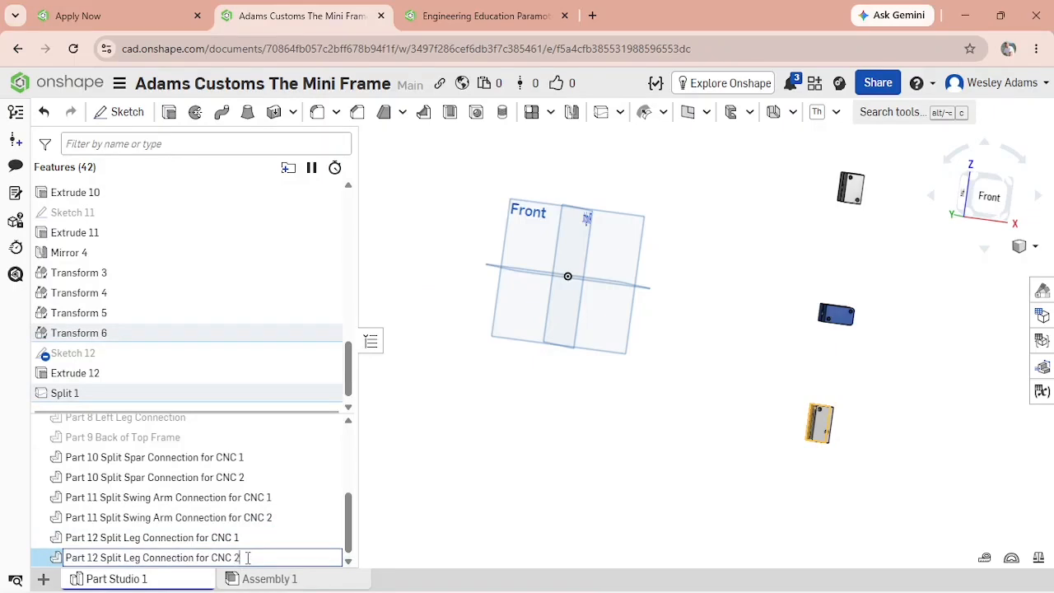
pyautogui.click(421, 541)
# Show all parts of the frame again from the top of the parts list.
pyautogui.scroll(-3, 434, 483)
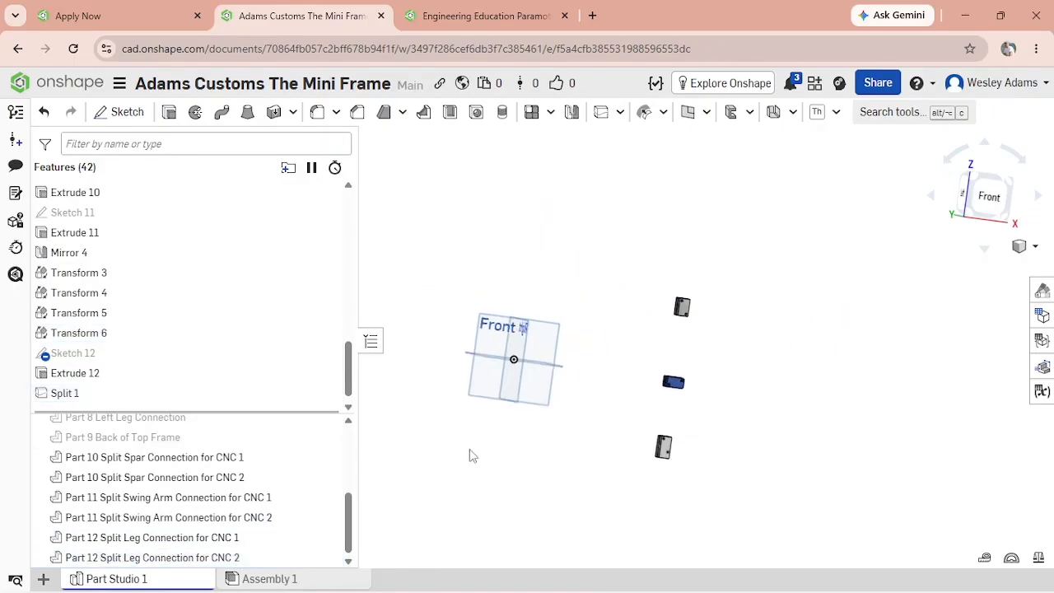
pyautogui.moveTo(349, 522); pyautogui.dragTo(362, 433)
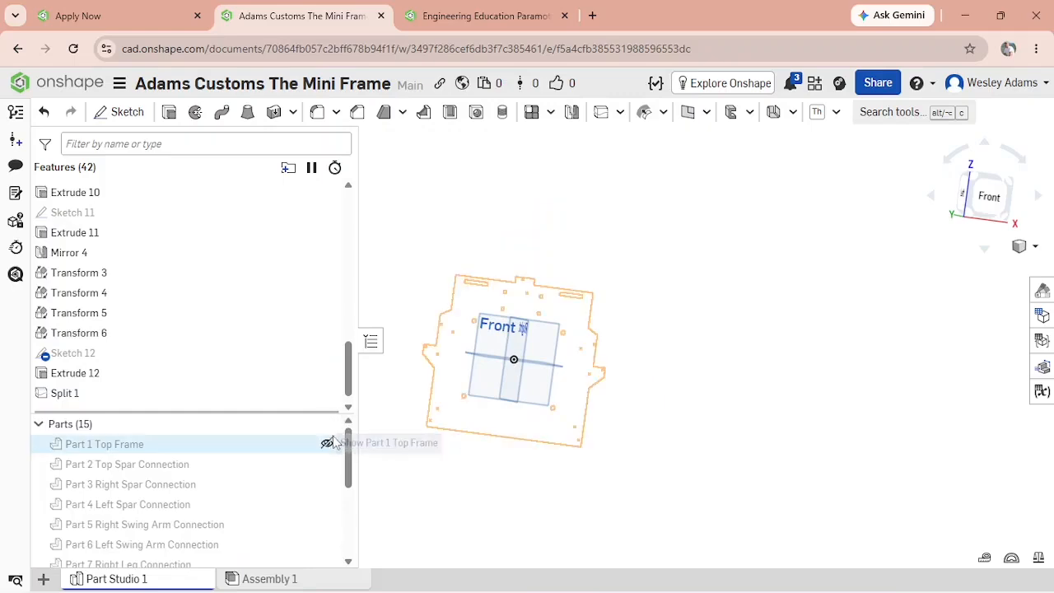
pyautogui.click(327, 424)
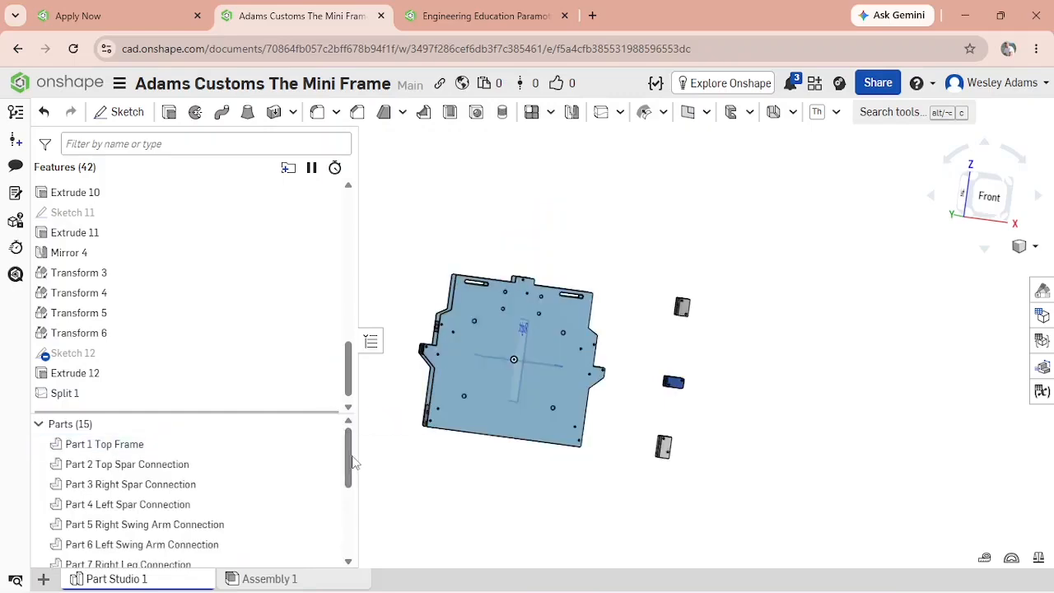
# Hide the six split CNC connection halves of Parts 10, 11 and 12.
pyautogui.moveTo(348, 465); pyautogui.dragTo(348, 565)
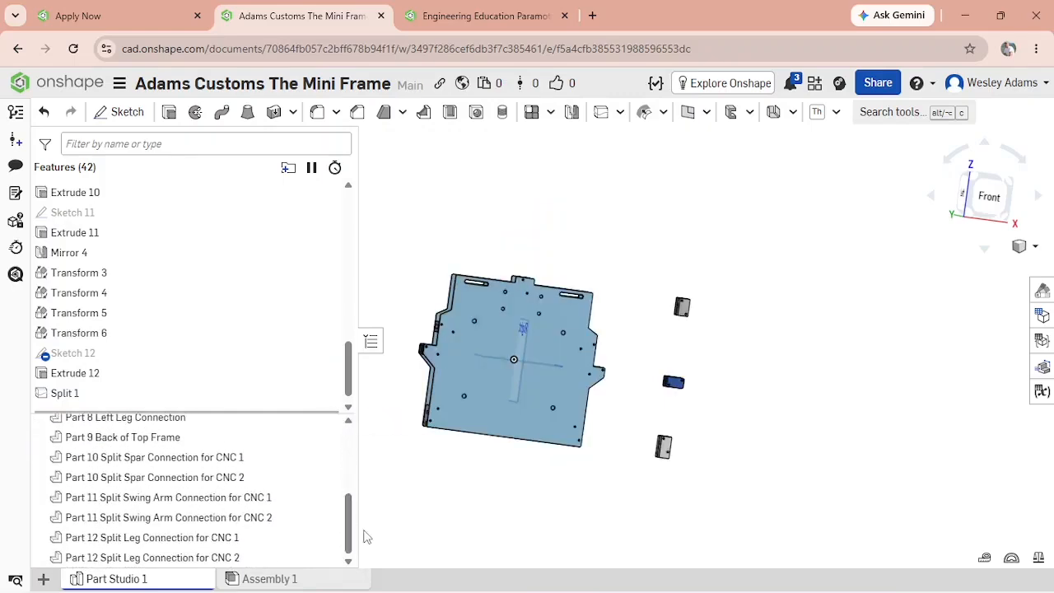
pyautogui.click(327, 457)
pyautogui.click(327, 477)
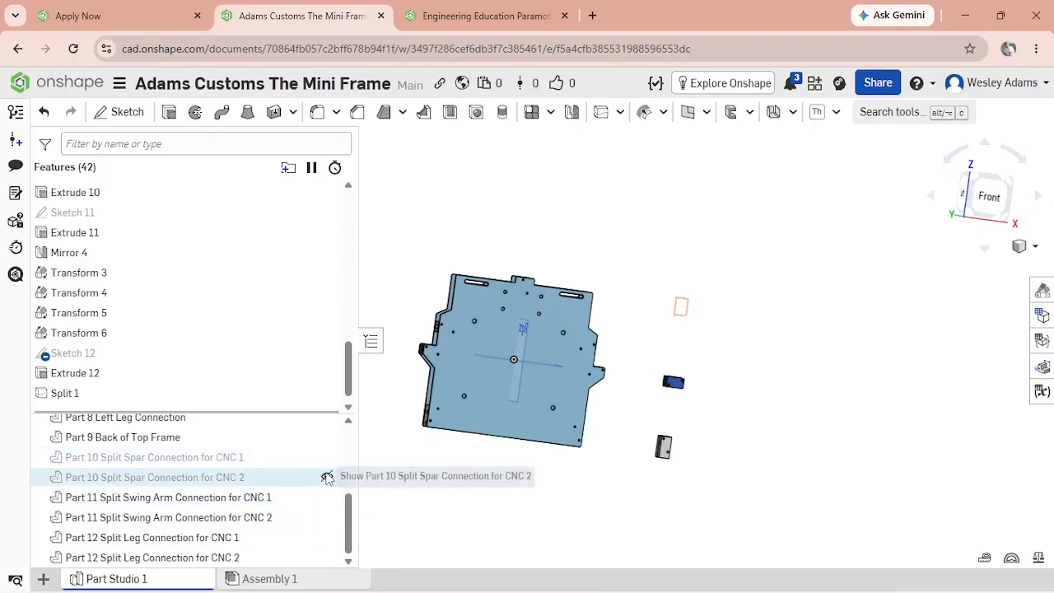
pyautogui.click(326, 498)
pyautogui.click(327, 517)
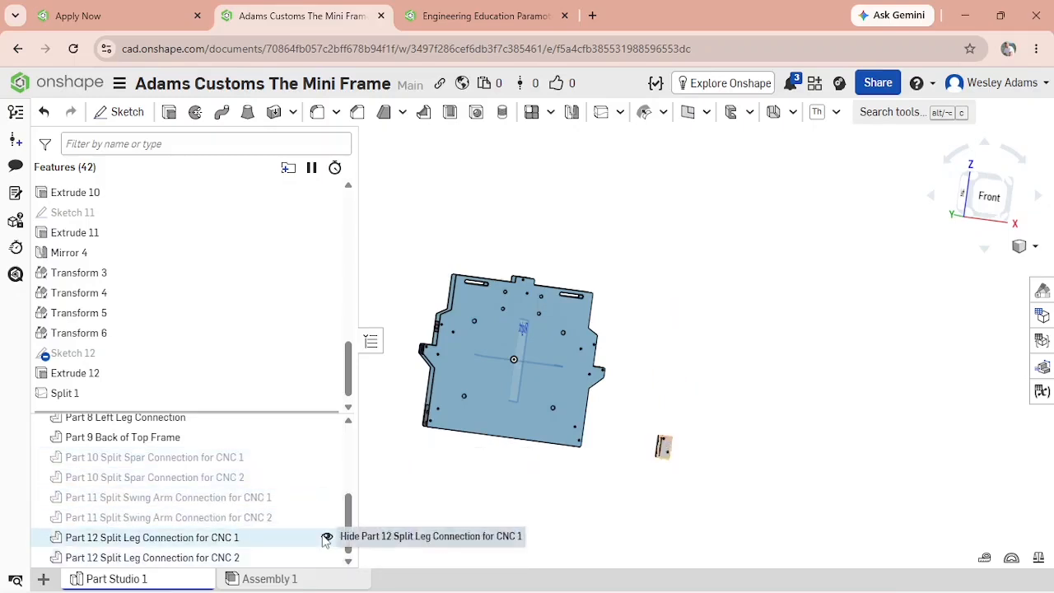
pyautogui.click(327, 537)
pyautogui.click(327, 558)
pyautogui.moveTo(549, 527); pyautogui.dragTo(501, 527, button='right')
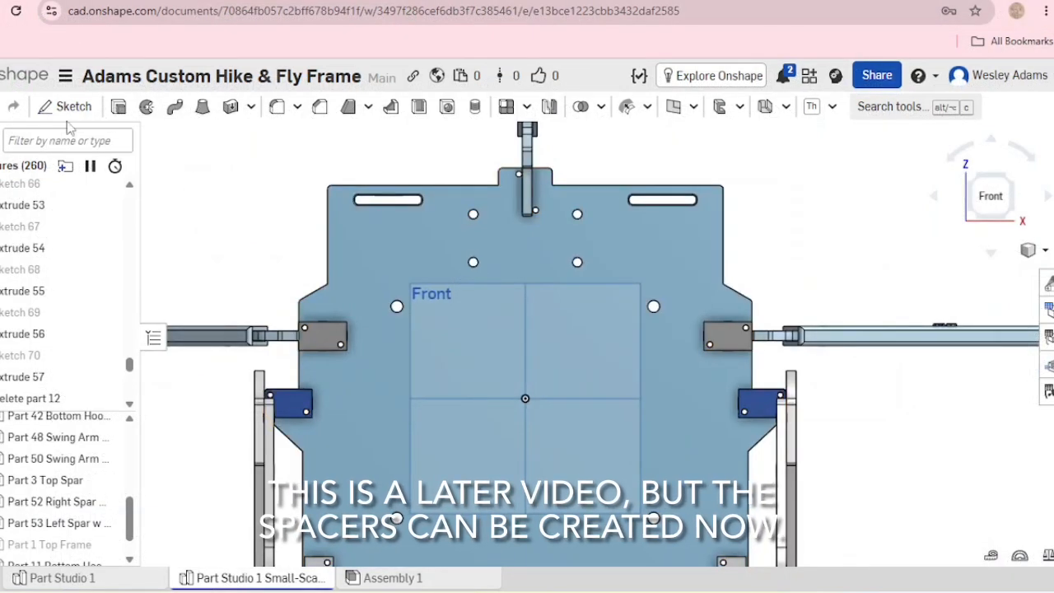
# On the frame's front face, sketch two concentric circles about 0.39 in and 0.79 in in diameter around the upper-left hole beside the Front plane.
pyautogui.click(68, 116)
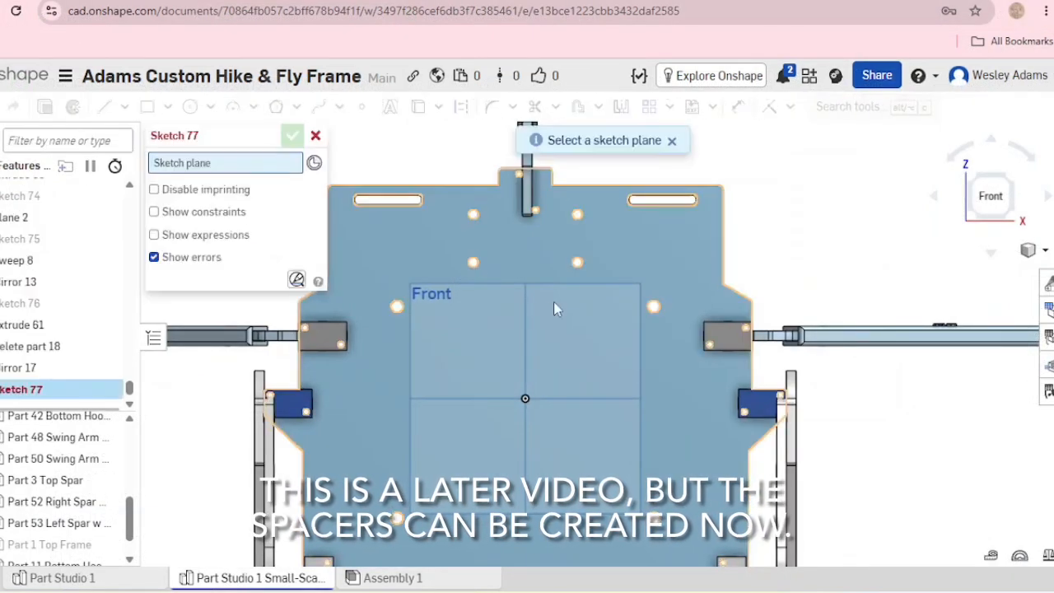
pyautogui.click(406, 244)
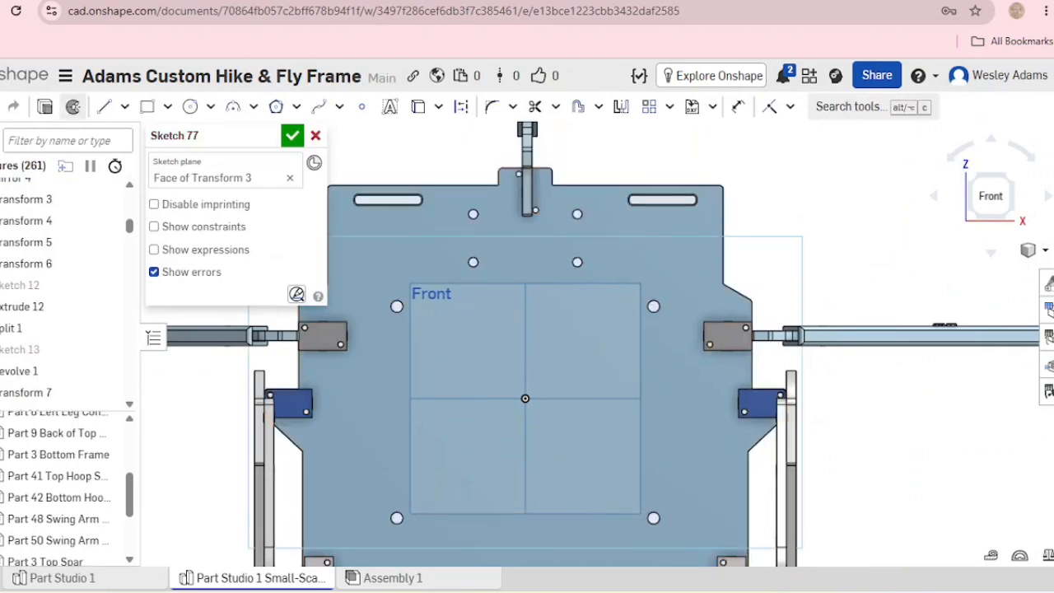
pyautogui.click(192, 108)
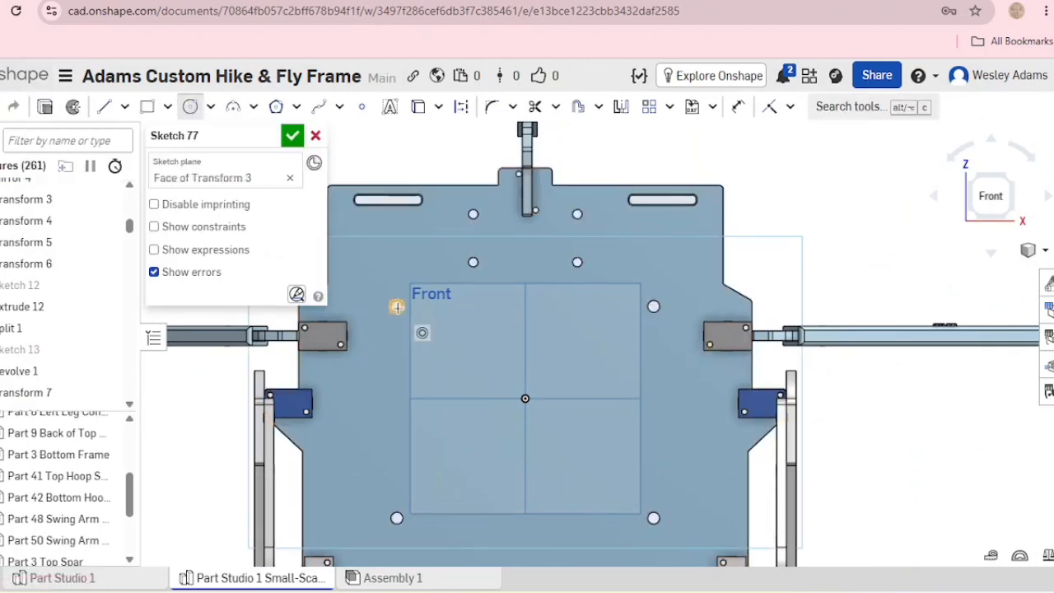
pyautogui.scroll(3, 397, 307)
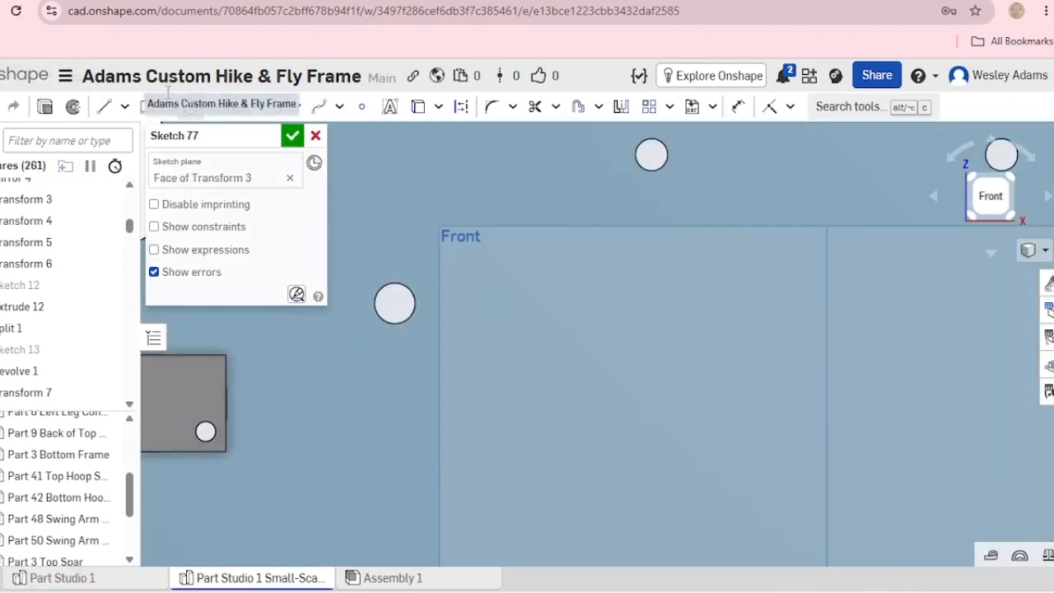
pyautogui.click(393, 304)
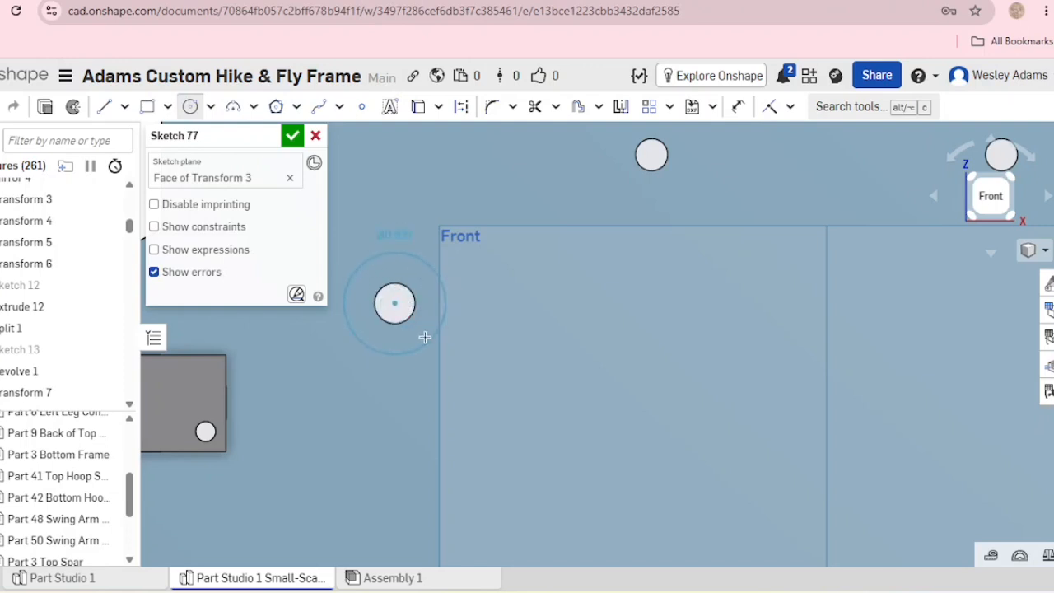
pyautogui.click(413, 322)
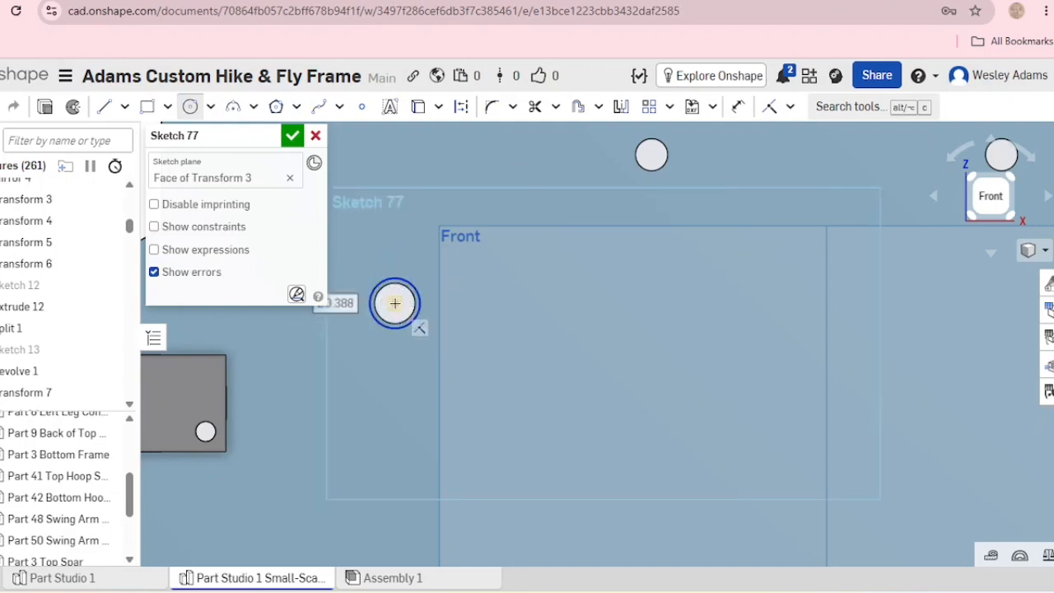
pyautogui.click(395, 303)
pyautogui.click(426, 343)
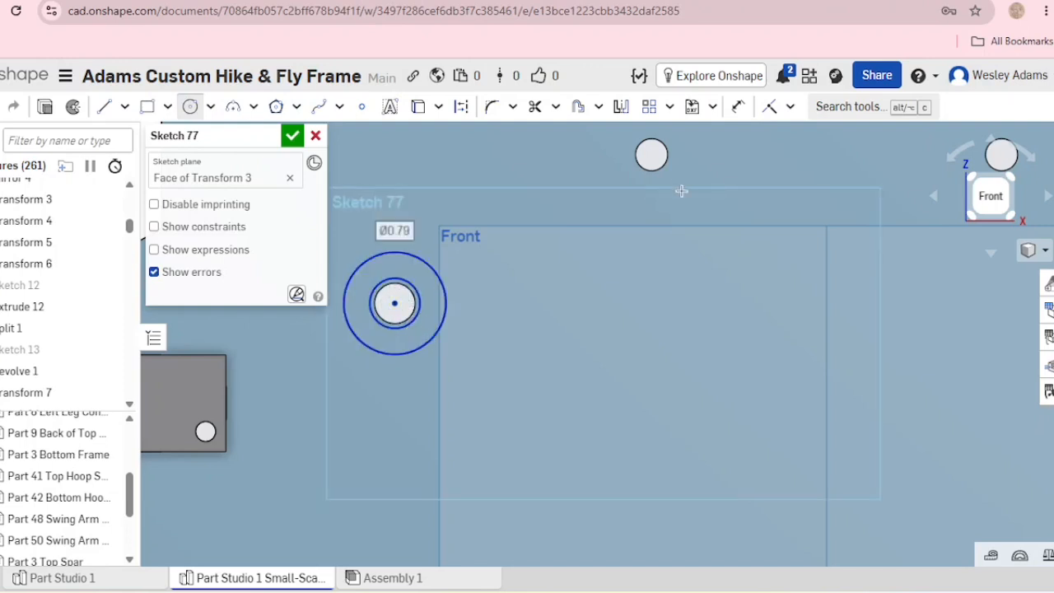
# Dimension the inner spacer circle to a diameter of 0.315 in.
pyautogui.click(740, 107)
pyautogui.click(419, 326)
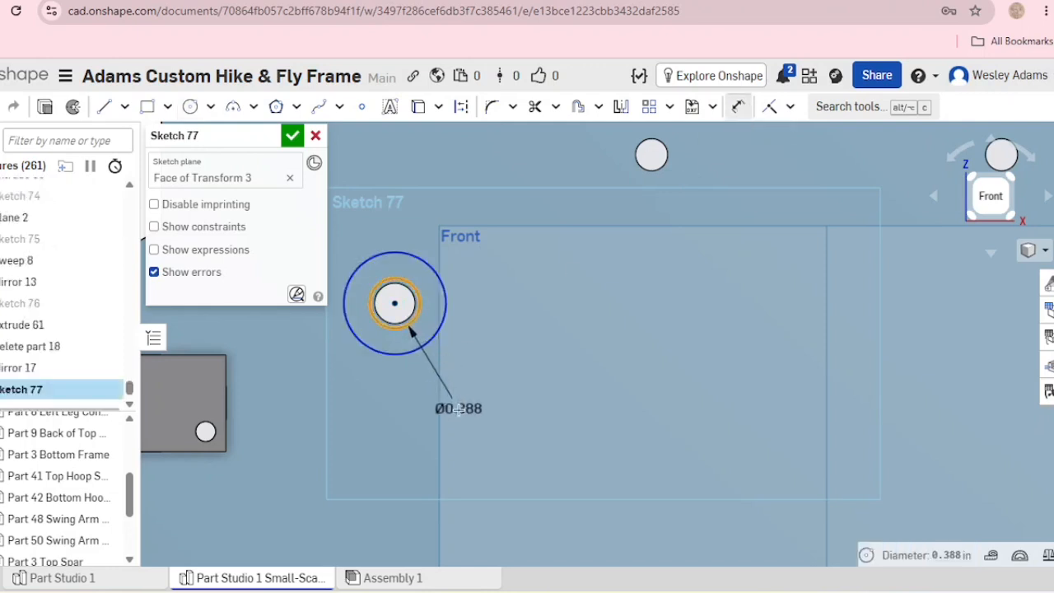
pyautogui.click(451, 399)
pyautogui.press('BackSpace')
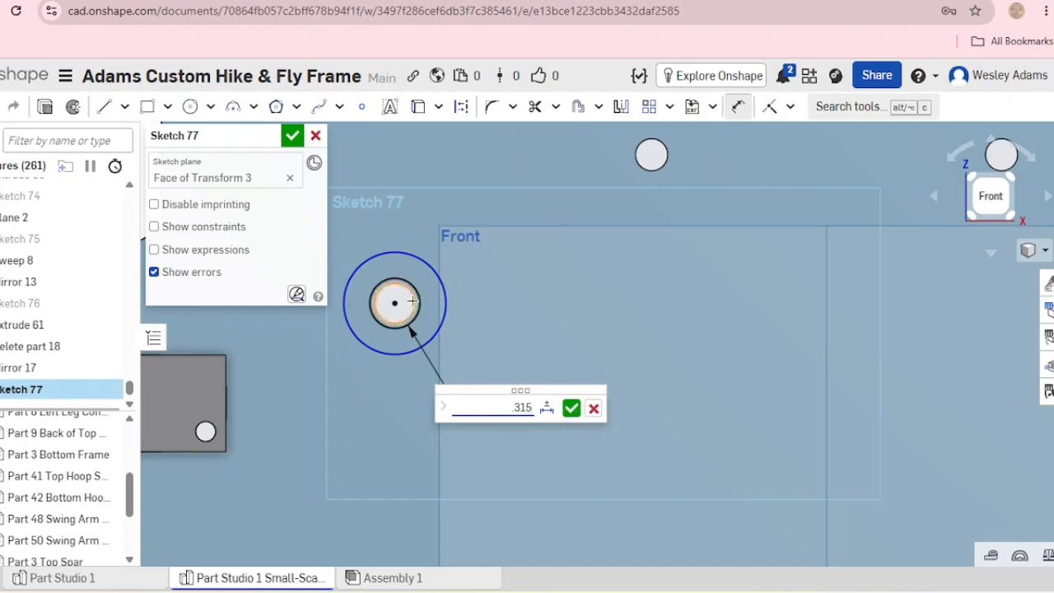
pyautogui.click(571, 409)
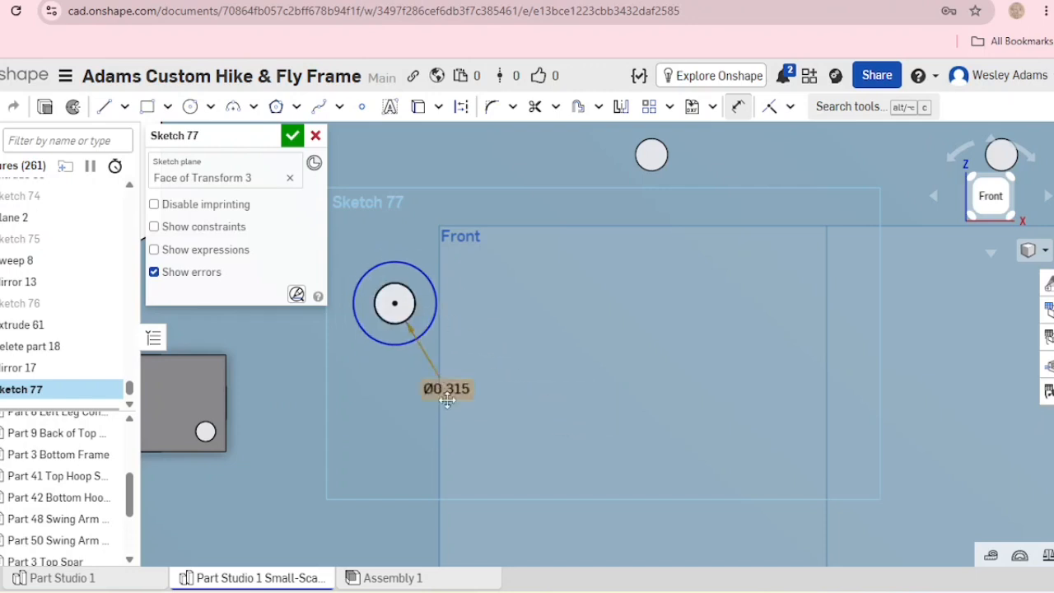
# Dimension the outer spacer circle to a diameter of 1 in.
pyautogui.click(434, 317)
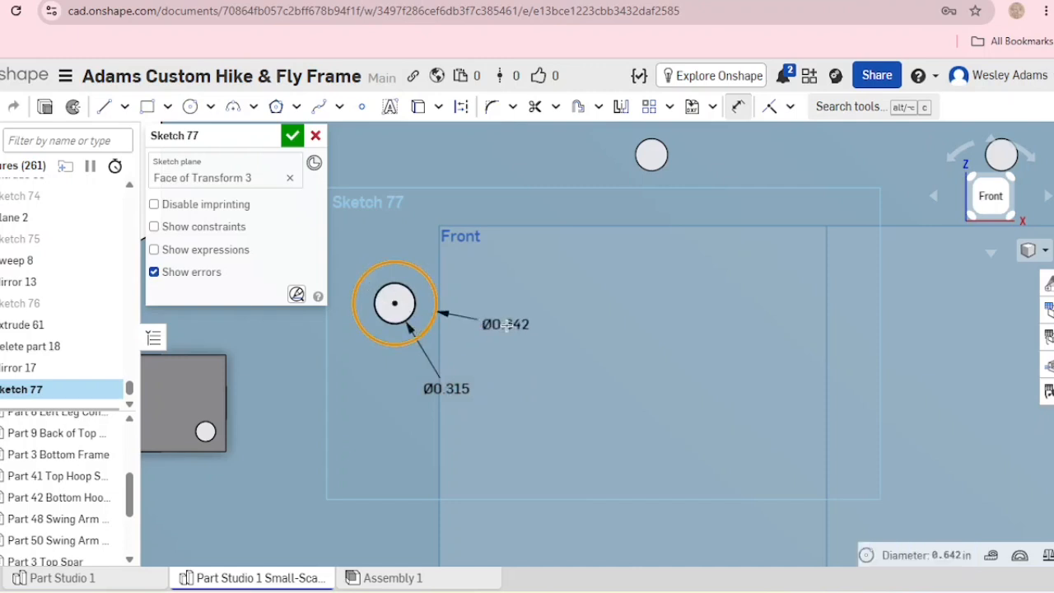
pyautogui.click(508, 325)
pyautogui.write('1')
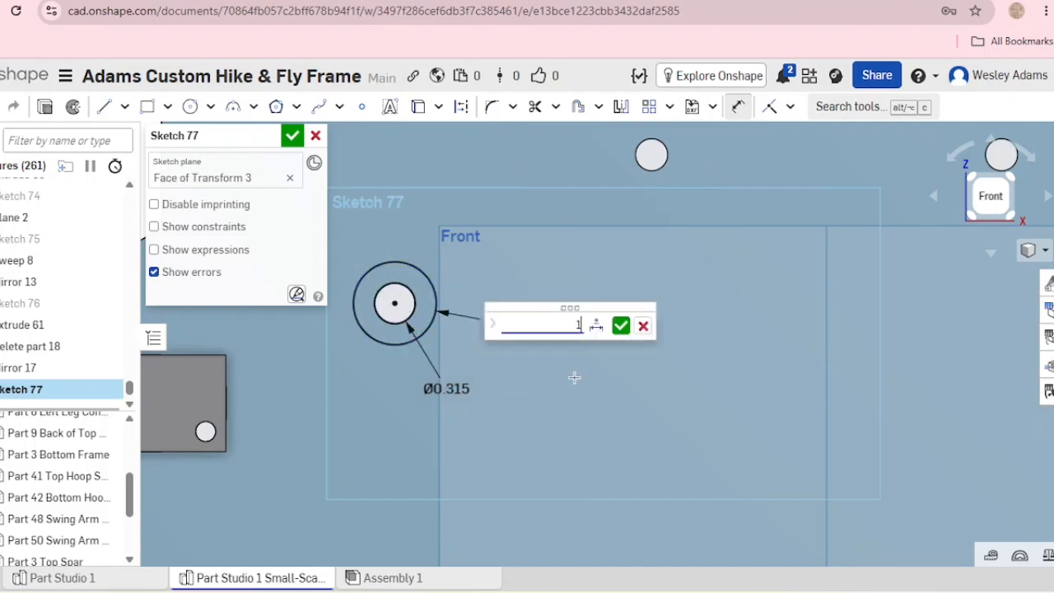
pyautogui.click(621, 325)
pyautogui.scroll(-2, 569, 443)
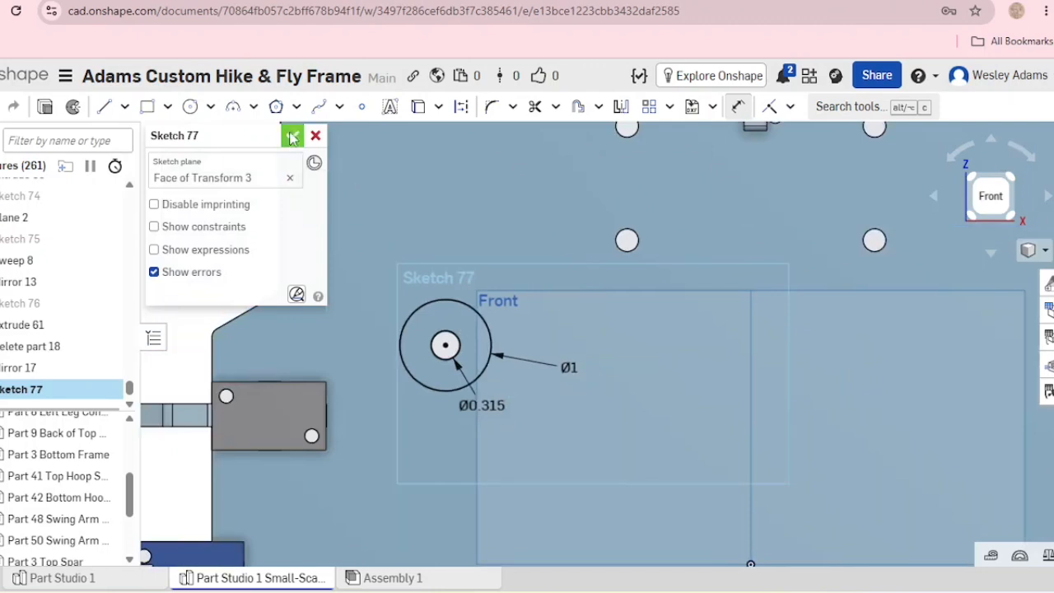
# Sketch two concentric circles about 0.86 in and 0.53 in in diameter around the upper-right hole beside the Front plane.
pyautogui.moveTo(826, 413); pyautogui.dragTo(409, 388, button='middle')
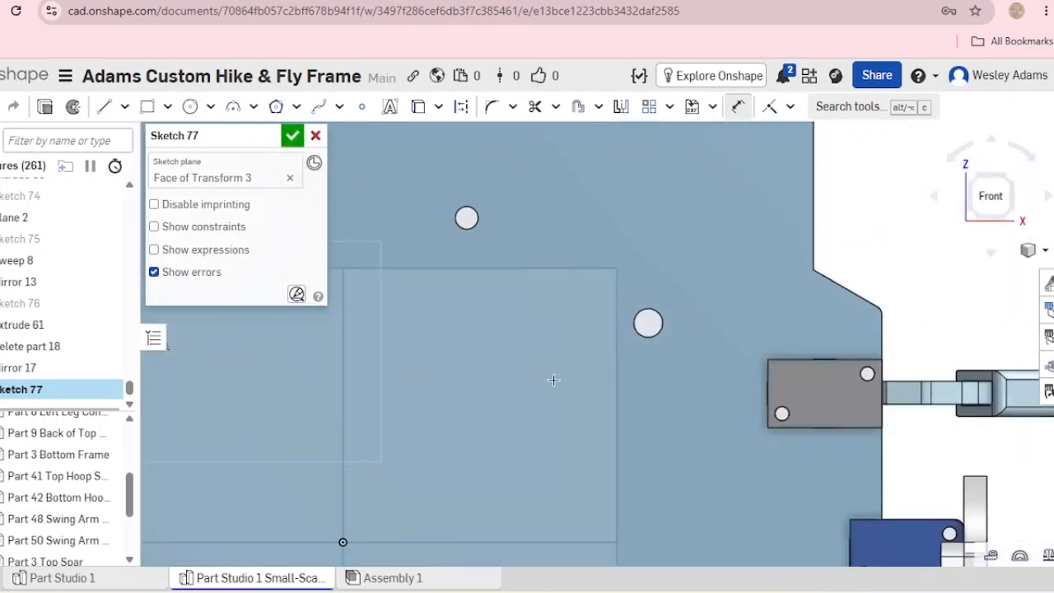
pyautogui.click(189, 106)
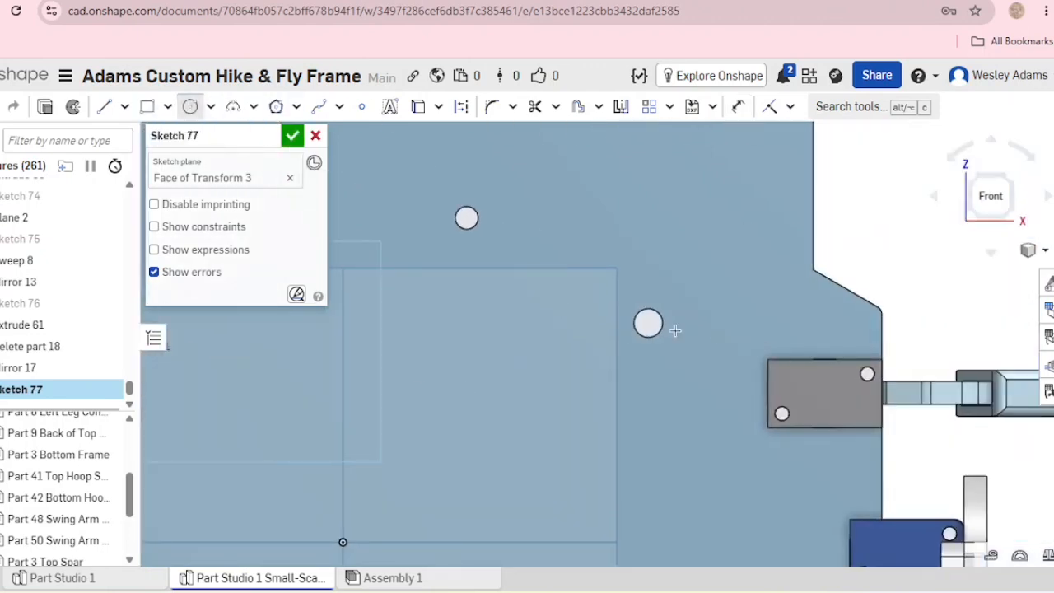
pyautogui.click(648, 323)
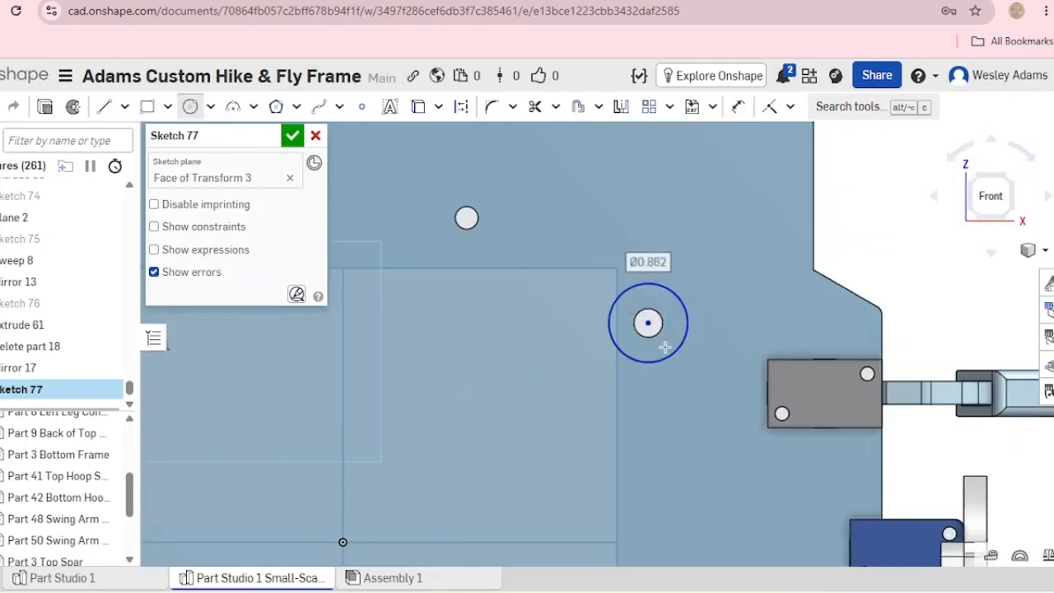
pyautogui.click(675, 349)
pyautogui.click(648, 322)
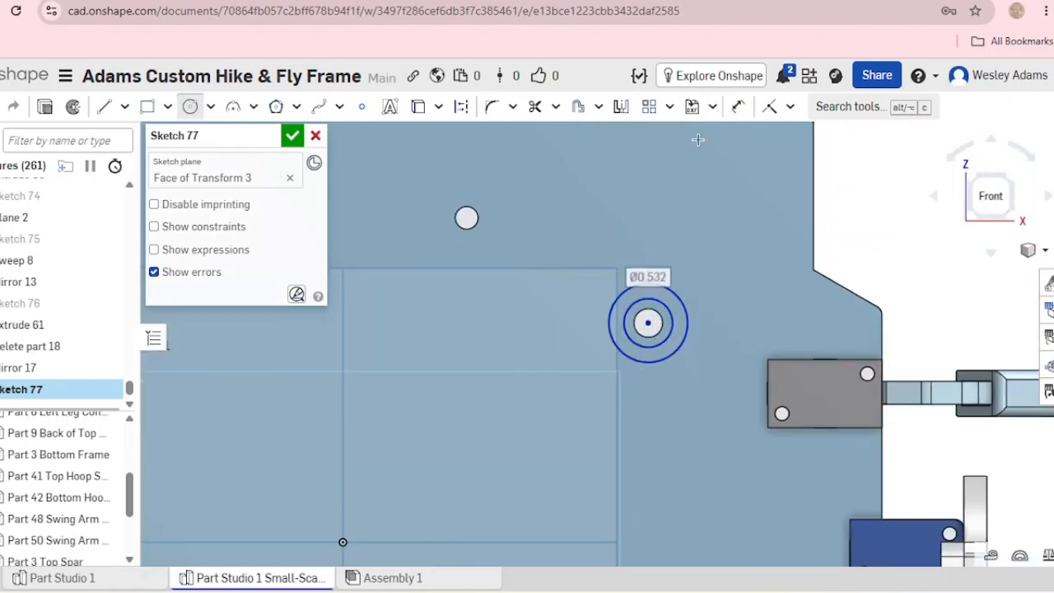
# Dimension the inner circle at the upper-right hole to a diameter of 0.315 in.
pyautogui.click(738, 106)
pyautogui.click(672, 329)
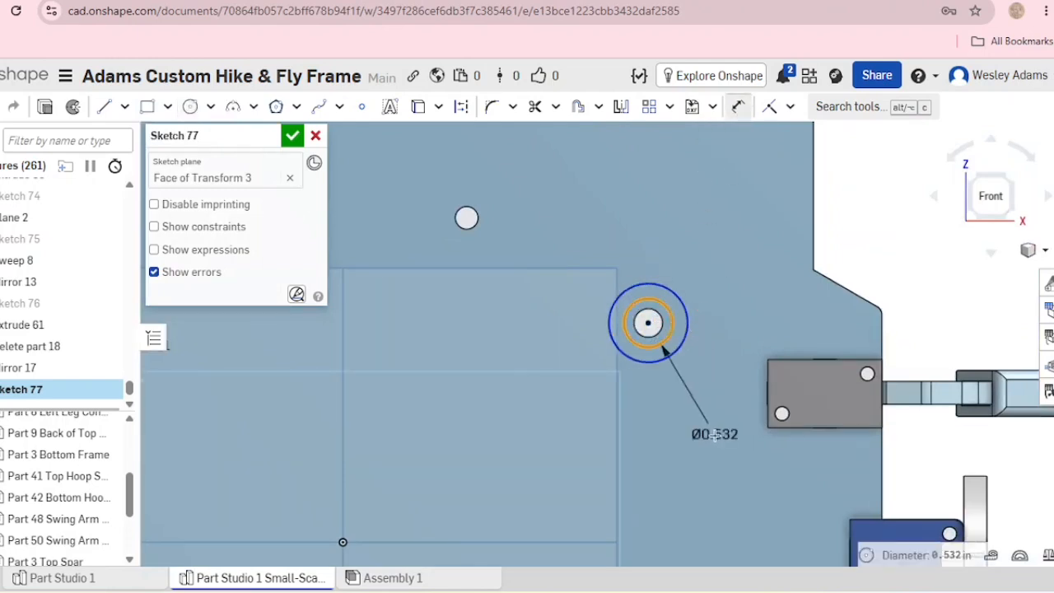
pyautogui.click(713, 434)
pyautogui.write('.315')
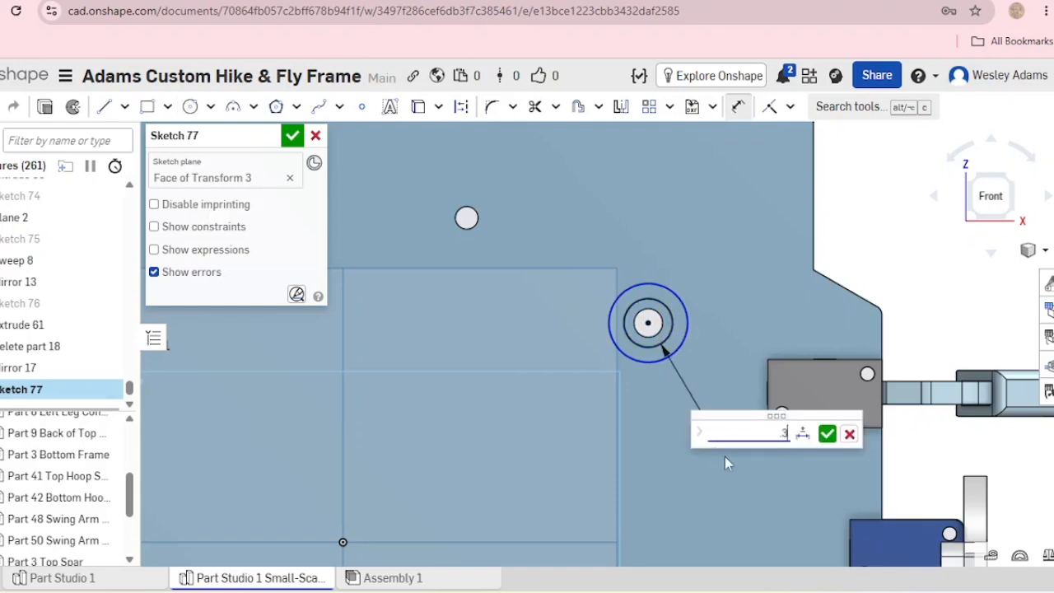
pyautogui.click(825, 433)
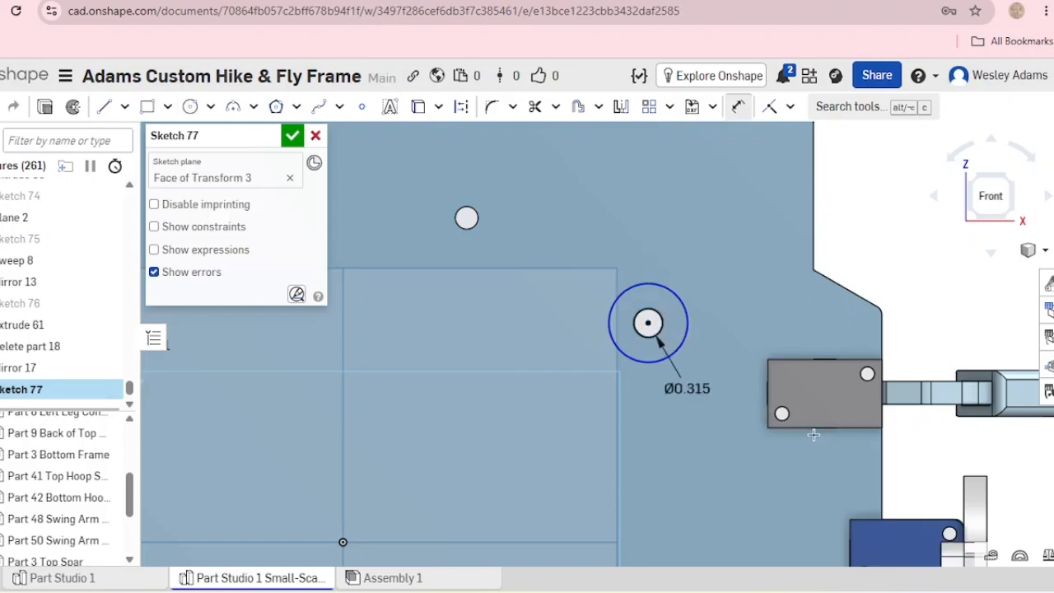
# Dimension the outer circle at the upper-right hole to a diameter of 1 in.
pyautogui.click(680, 346)
pyautogui.click(708, 283)
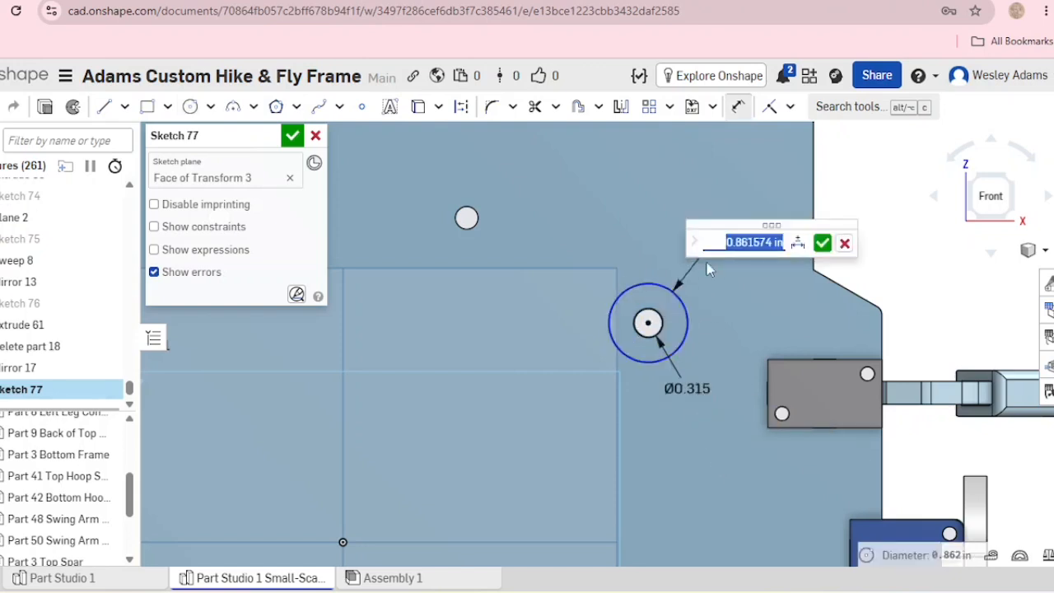
pyautogui.write('1')
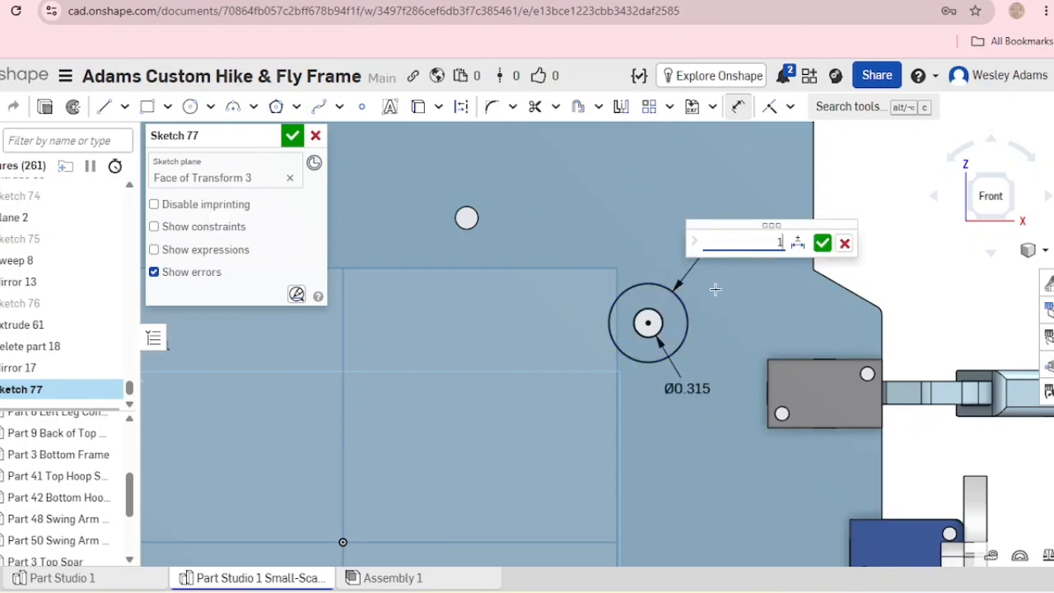
pyautogui.click(822, 243)
# Sketch two concentric circles about 0.71 in and 1.38 in in diameter around the lower-left hole beside the Front plane.
pyautogui.scroll(-3, 451, 434)
pyautogui.scroll(5, 450, 435)
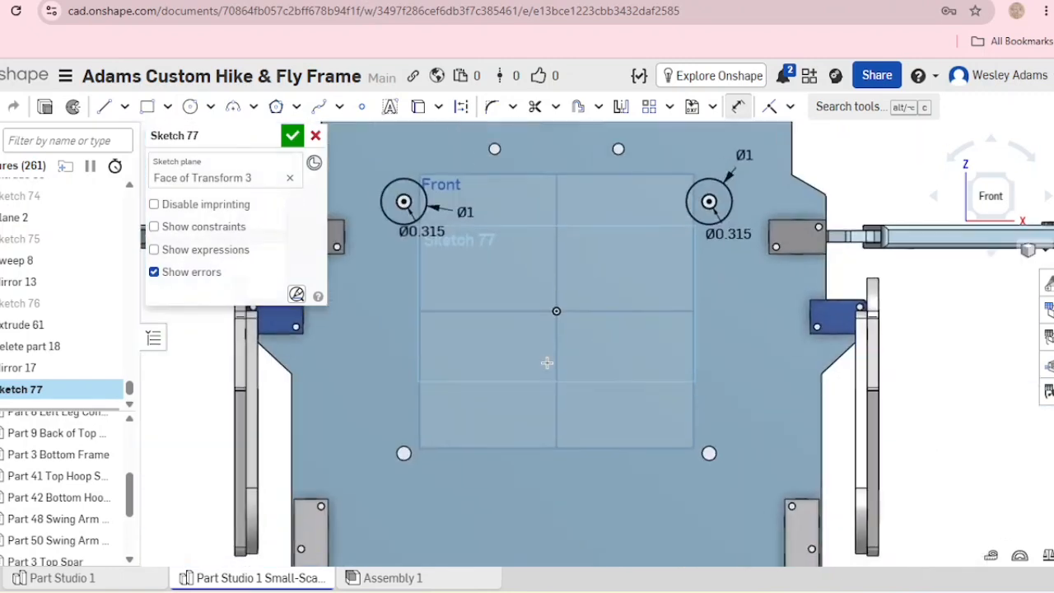
pyautogui.press('c')
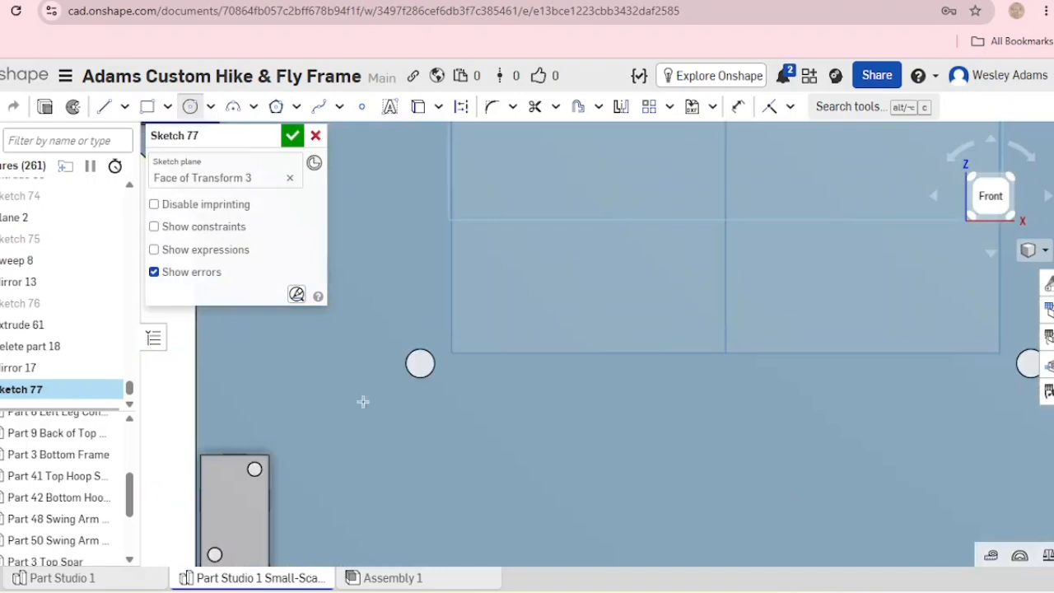
pyautogui.click(420, 364)
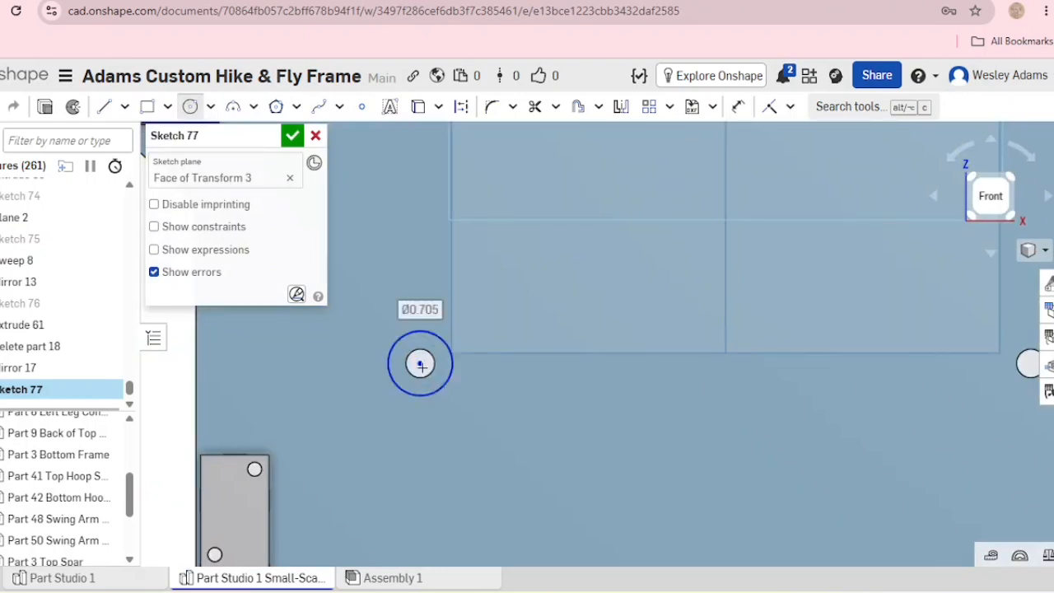
pyautogui.click(420, 363)
pyautogui.click(463, 410)
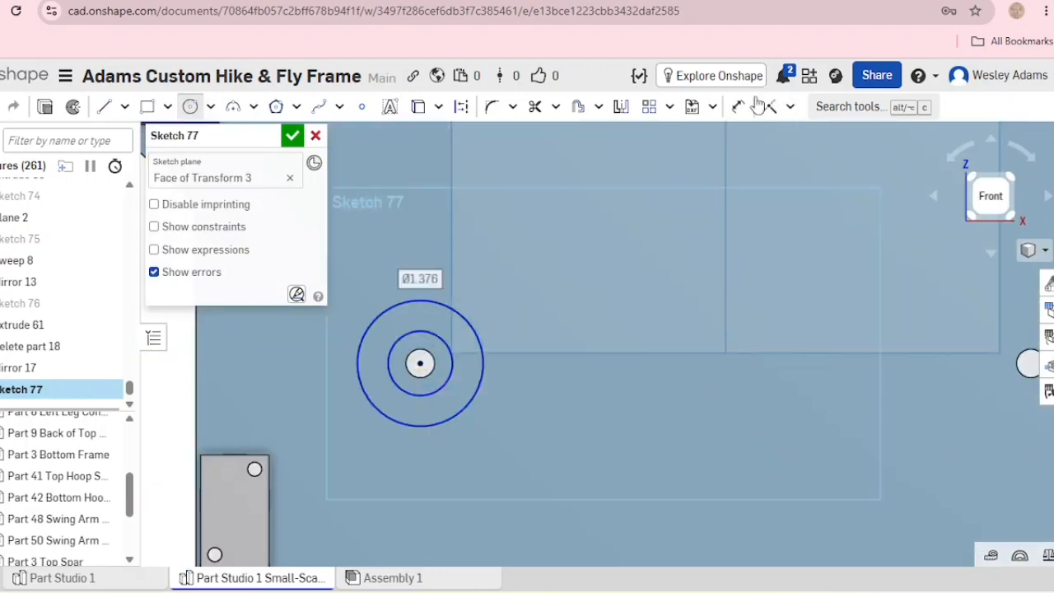
# Dimension the inner circle at the lower-left hole to a diameter of 0.315 in.
pyautogui.click(741, 107)
pyautogui.click(455, 372)
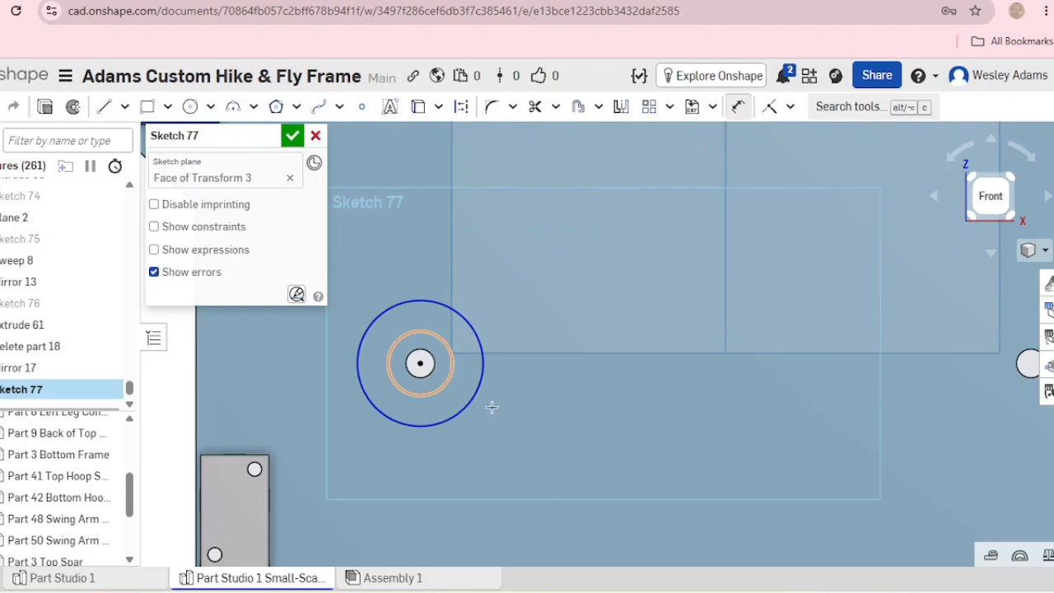
pyautogui.click(545, 451)
pyautogui.press('BackSpace')
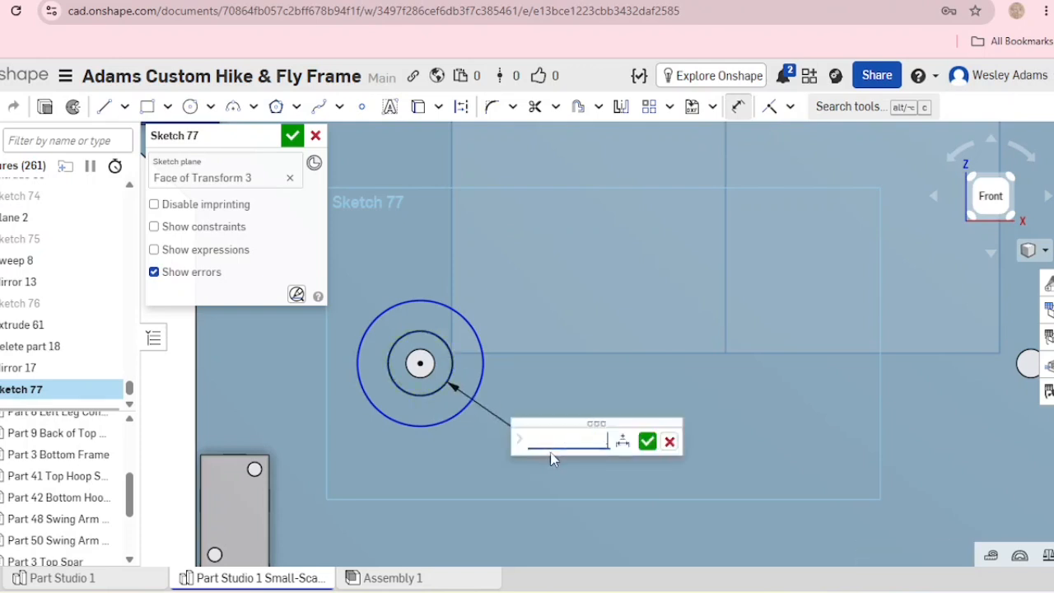
pyautogui.click(647, 442)
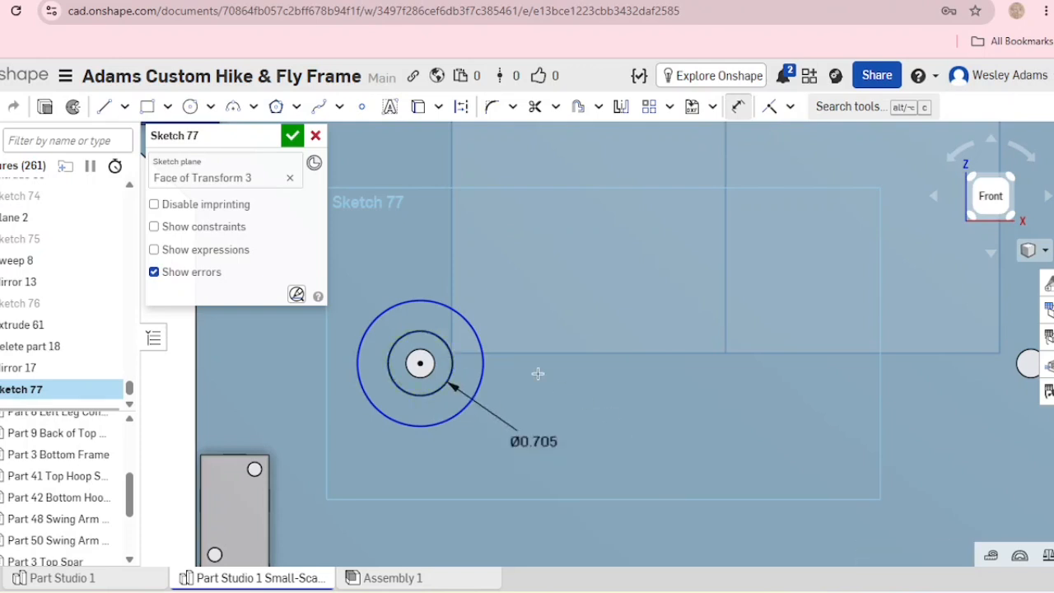
# Dimension the outer circle at the lower-left hole to a diameter of 1 in.
pyautogui.click(479, 331)
pyautogui.click(540, 296)
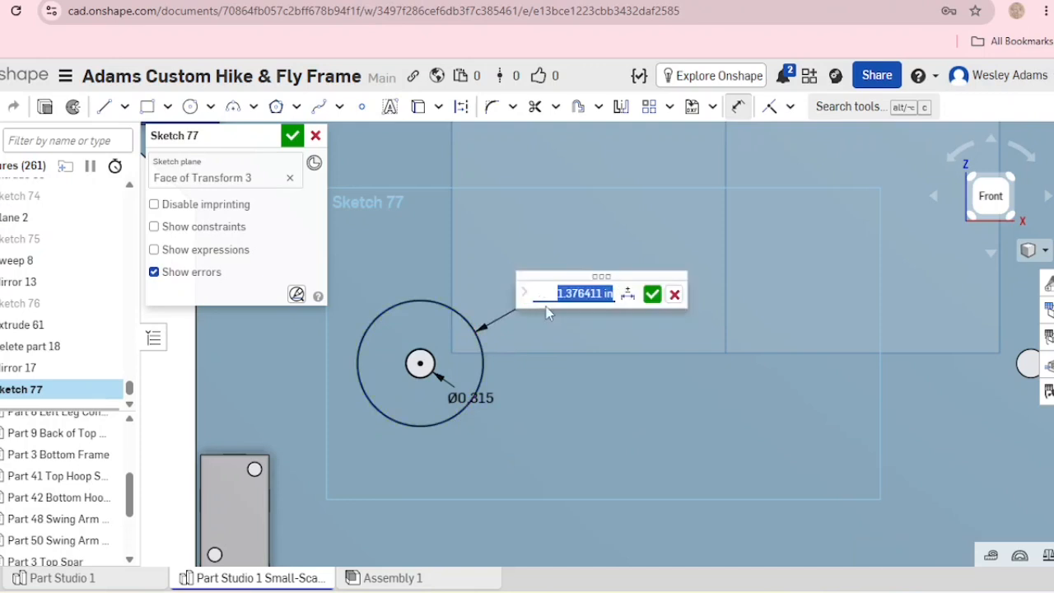
pyautogui.write('1')
pyautogui.press('Return')
# Sketch two concentric circles about 0.67 in and 1.11 in in diameter around the lower-right hole beside the Front plane.
pyautogui.scroll(-3, 647, 376)
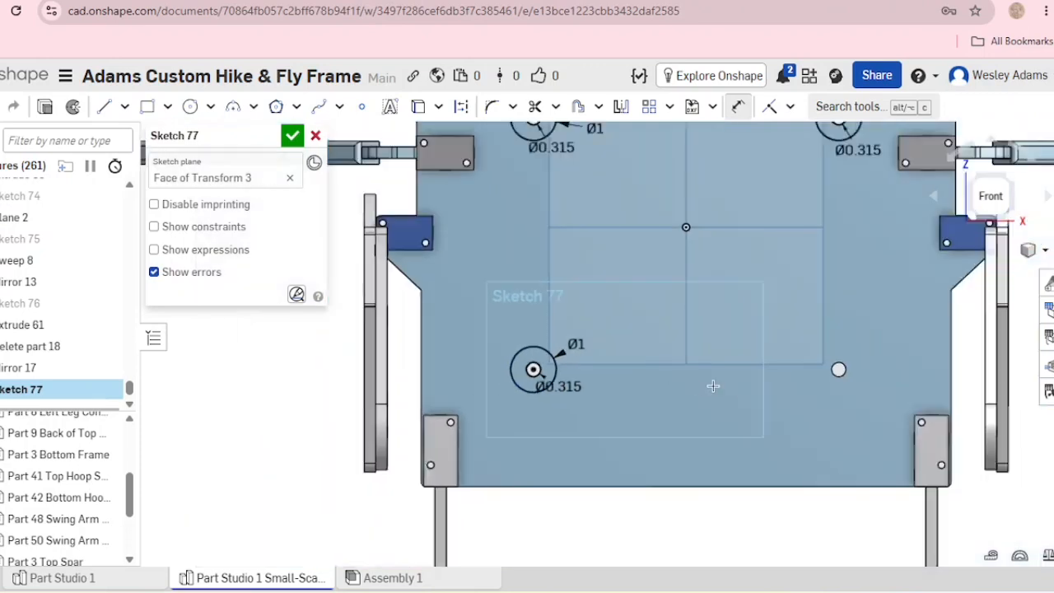
pyautogui.moveTo(733, 393); pyautogui.dragTo(539, 378, button='middle')
pyautogui.click(187, 107)
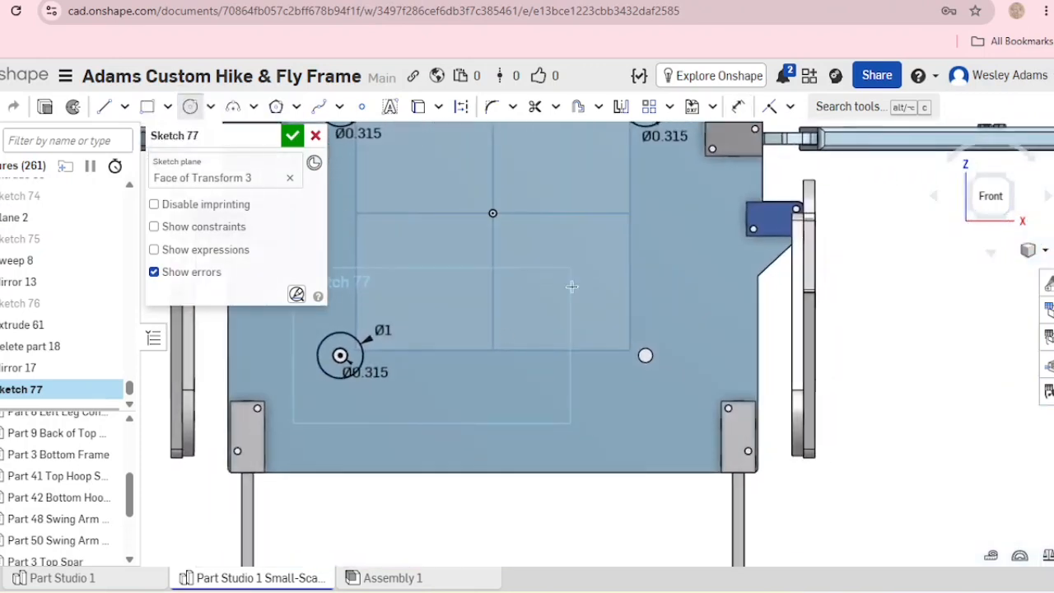
pyautogui.scroll(5, 642, 360)
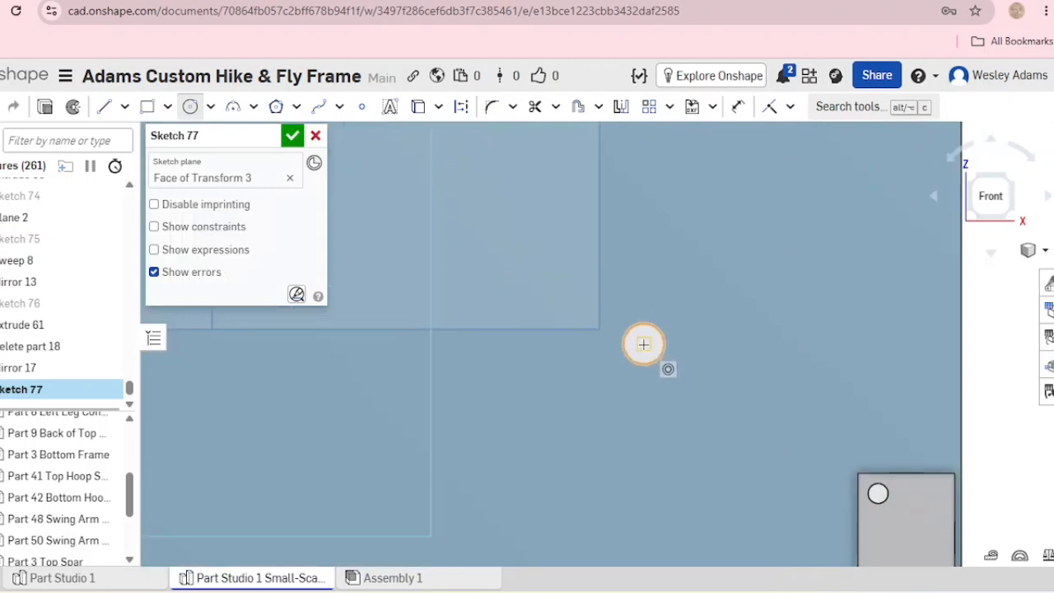
pyautogui.click(644, 343)
pyautogui.click(672, 370)
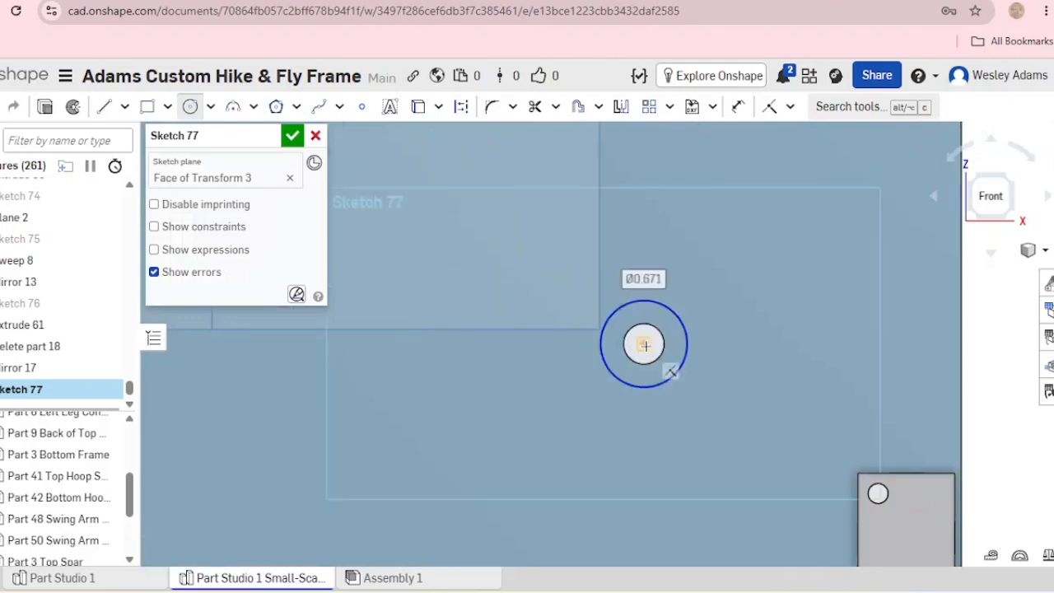
pyautogui.click(682, 405)
# Dimension the inner circle at the lower-right hole to a diameter of 0.315 in.
pyautogui.click(738, 106)
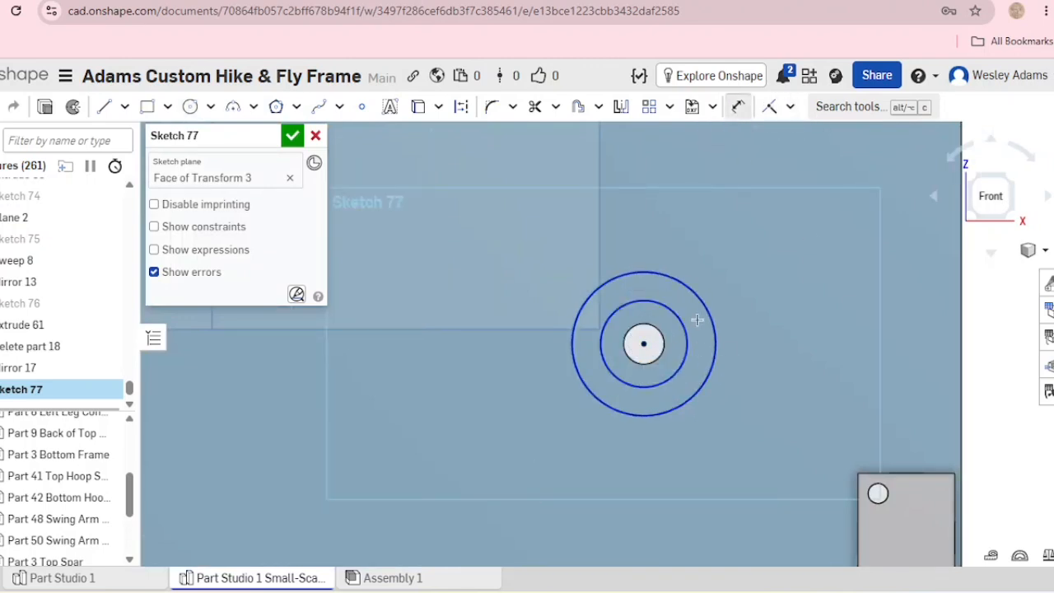
pyautogui.click(686, 319)
pyautogui.click(766, 260)
pyautogui.press('BackSpace')
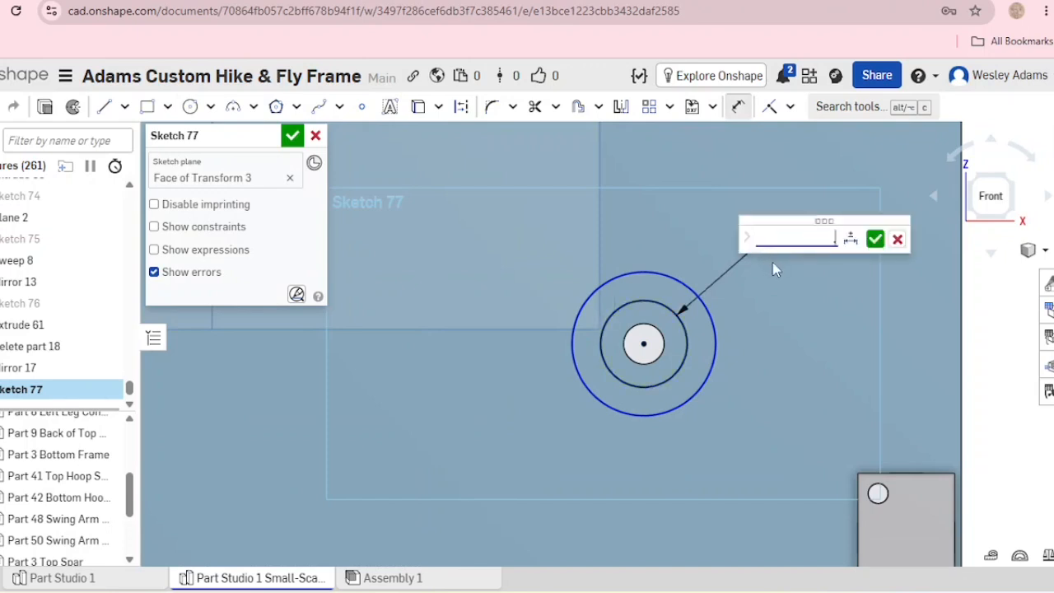
pyautogui.write('.315')
pyautogui.click(874, 239)
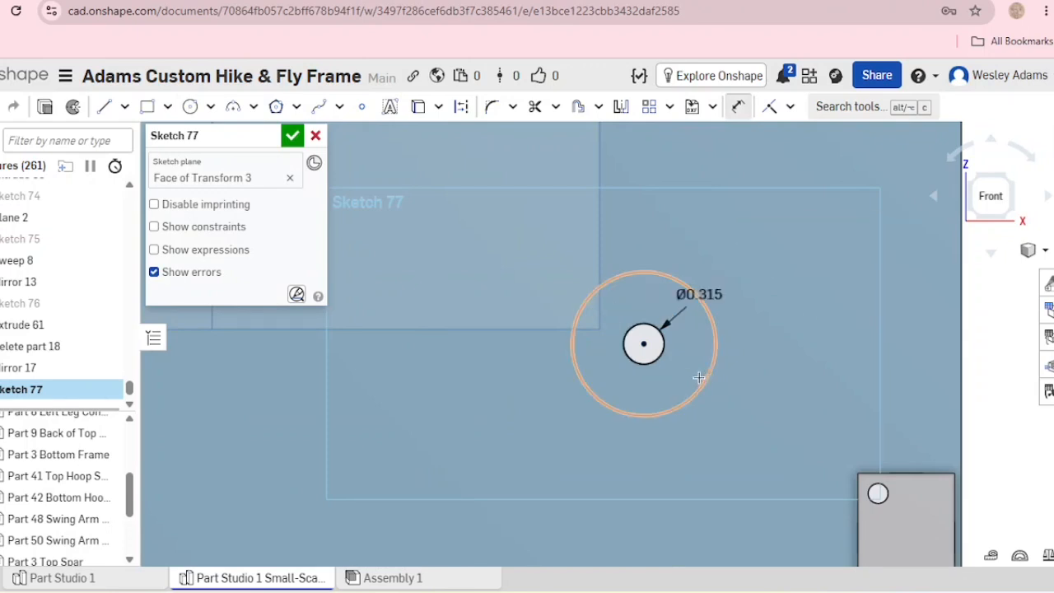
# Dimension the outer circle at the lower-right hole to a diameter of 1 in and finish the spacer sketch.
pyautogui.click(706, 373)
pyautogui.click(762, 392)
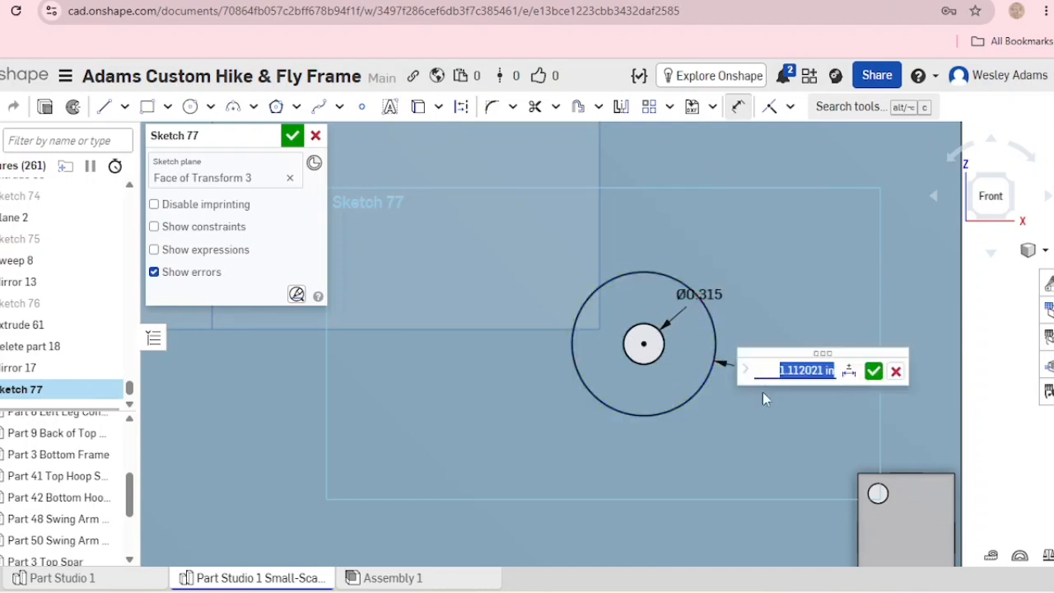
pyautogui.write('1')
pyautogui.click(874, 371)
pyautogui.scroll(-3, 493, 393)
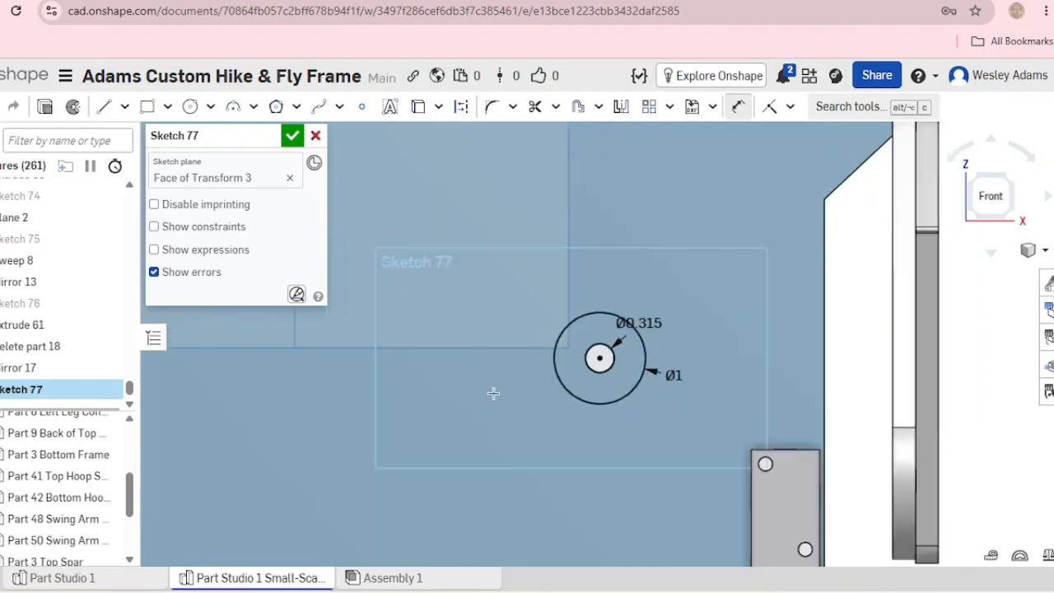
pyautogui.scroll(-2, 475, 395)
pyautogui.click(292, 135)
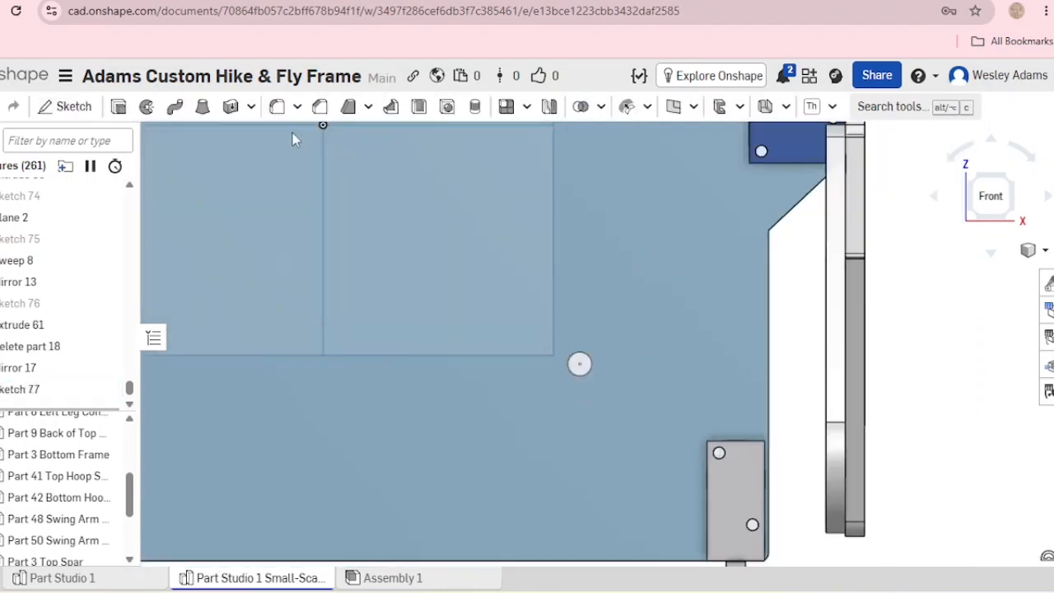
# Extrude the four spacer rings of Sketch 77 as new solid parts with a blind depth of 1 in.
pyautogui.click(973, 180)
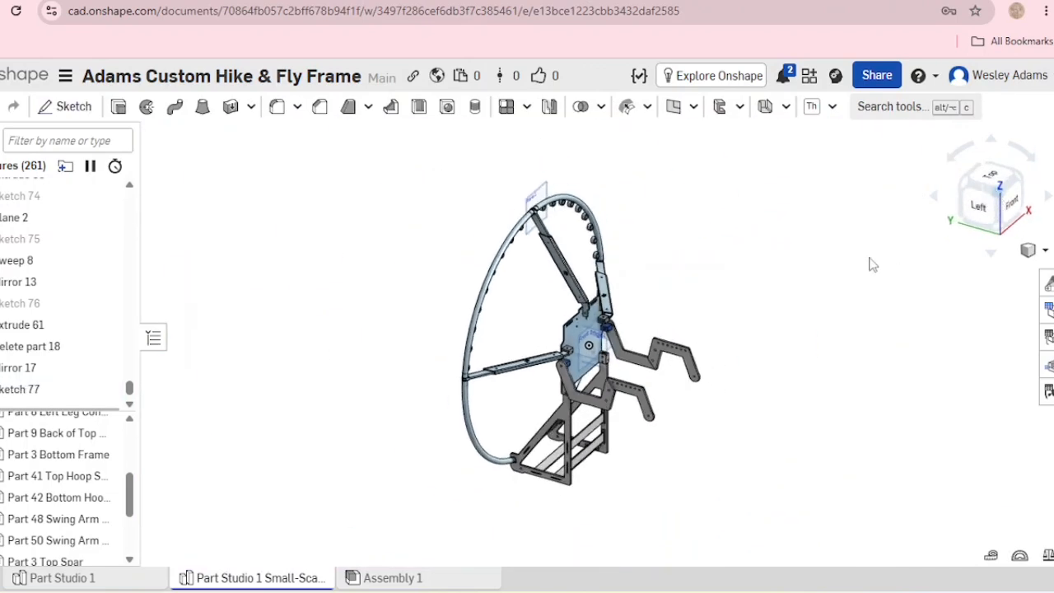
pyautogui.scroll(6, 643, 452)
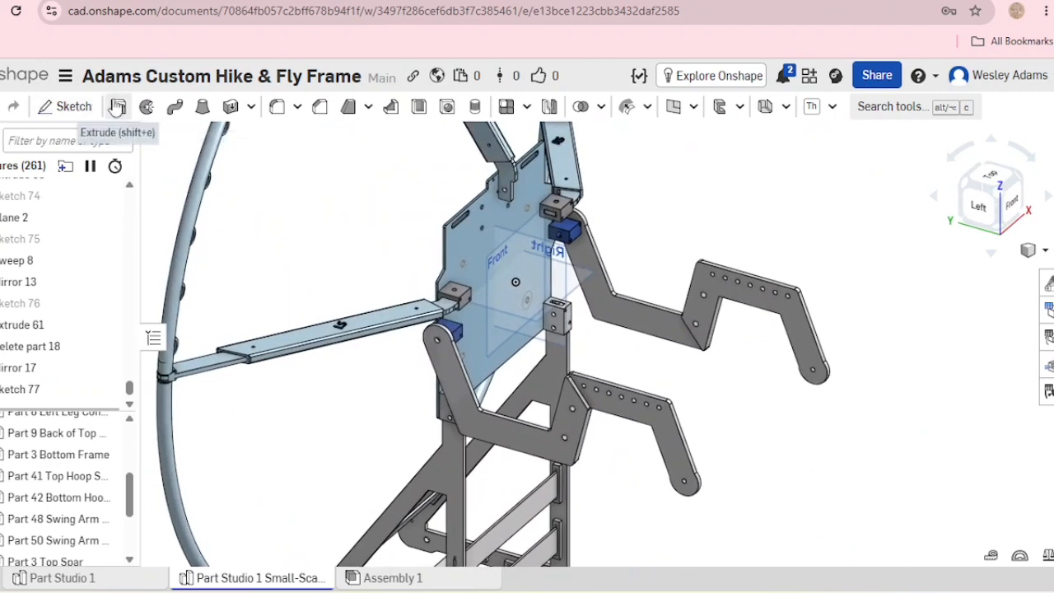
pyautogui.click(118, 108)
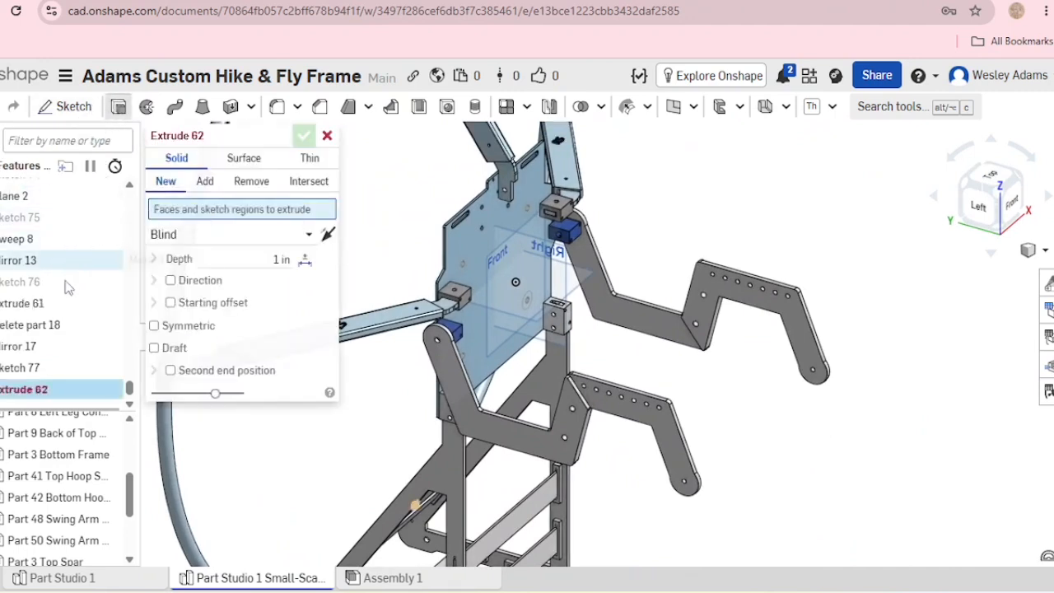
pyautogui.click(49, 376)
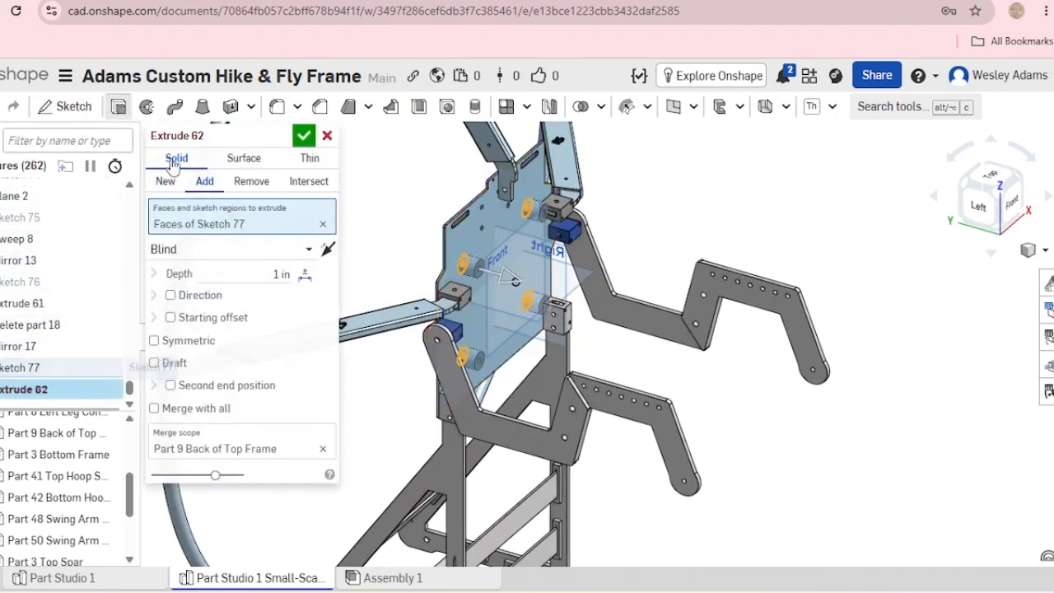
pyautogui.click(164, 183)
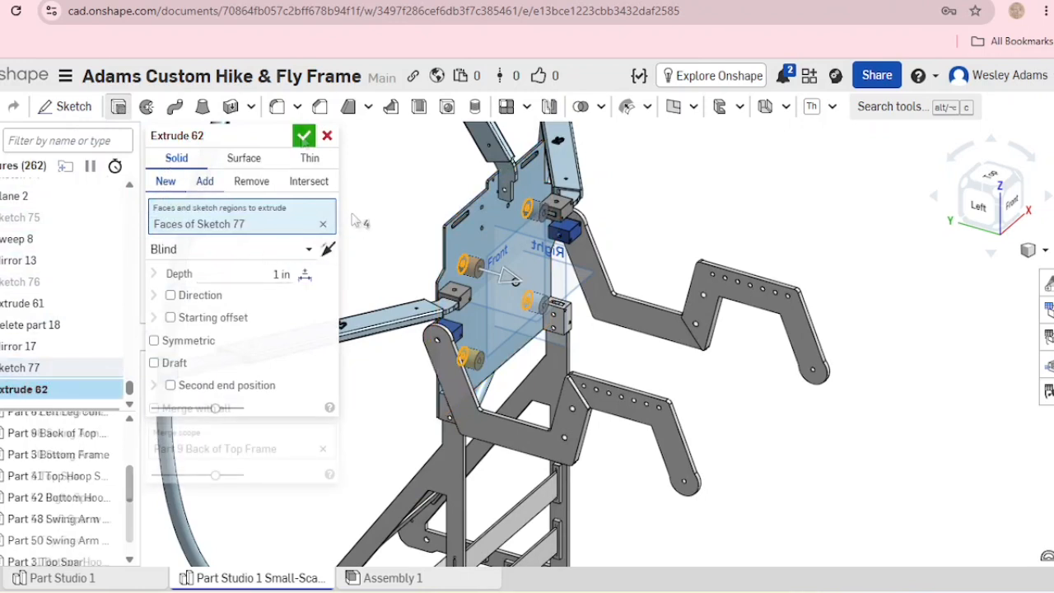
pyautogui.click(303, 136)
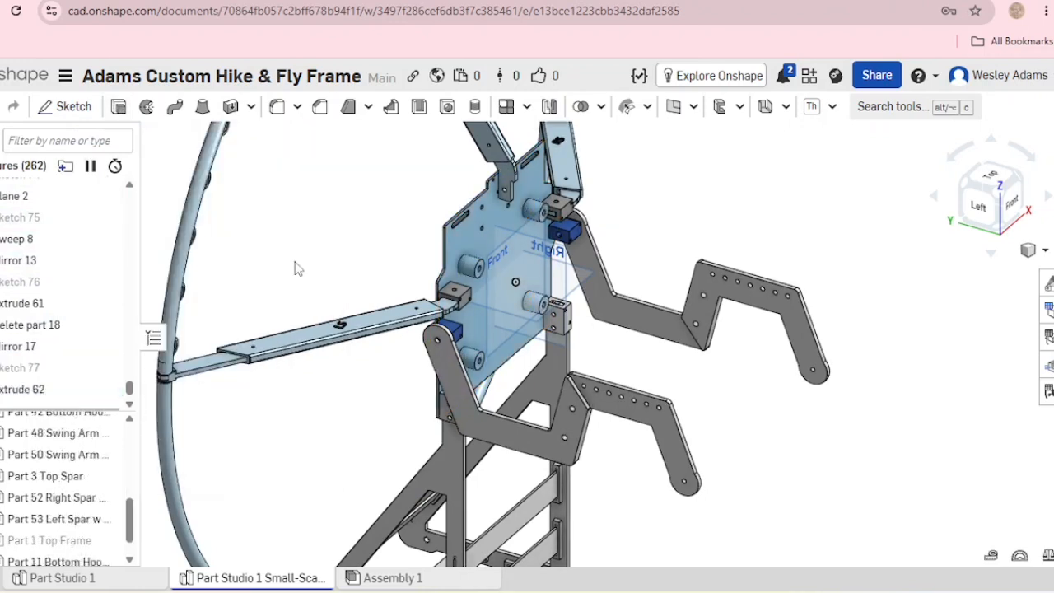